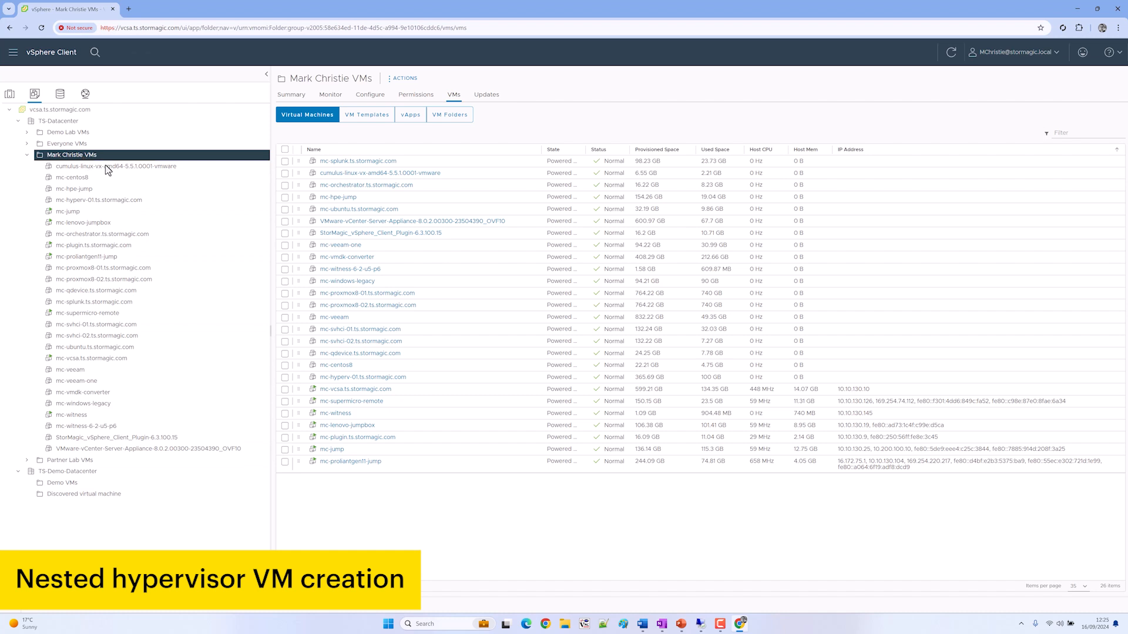
Start a new VM named mc-hyperv-01, then cancel because that name already exists
left_click(123, 177)
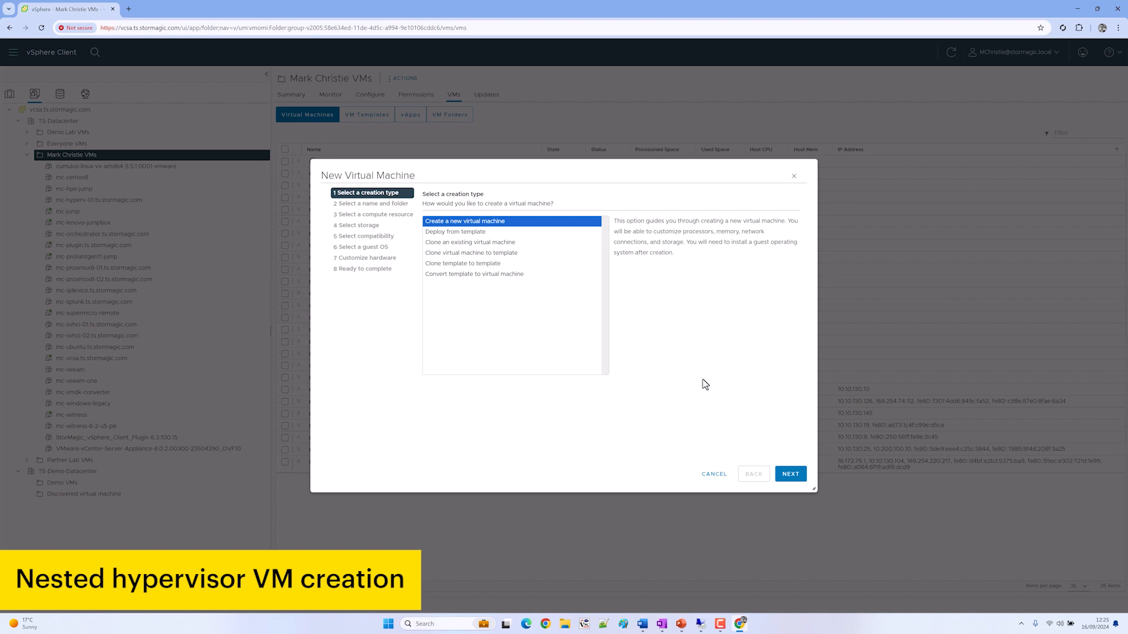
left_click(787, 476)
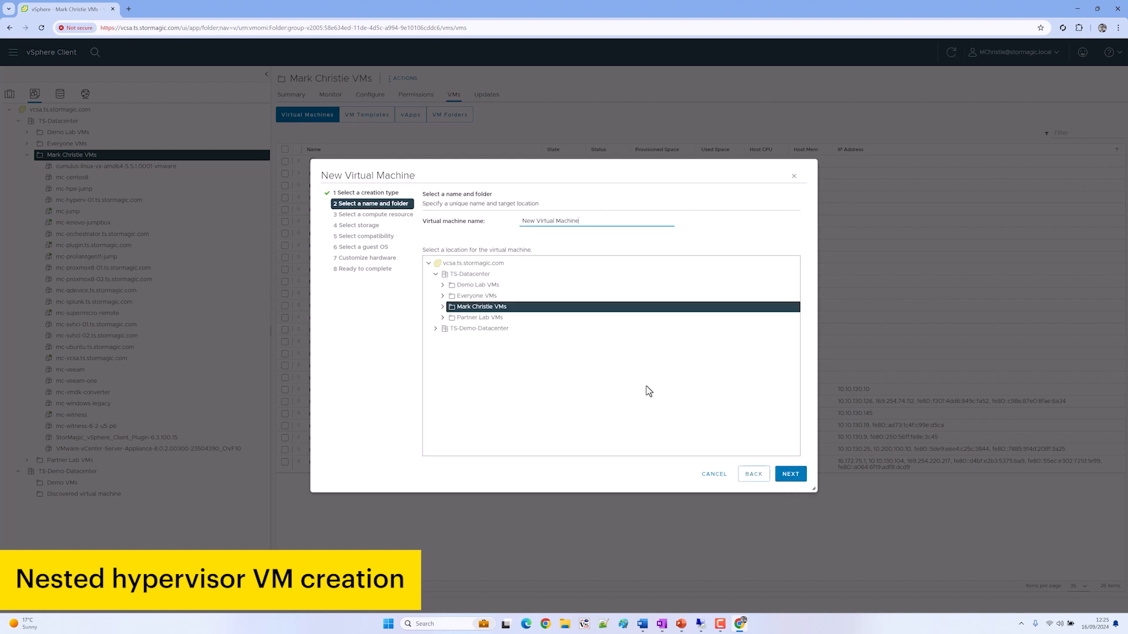
key("ctrl+a")
type("mc-hyperv")
key("Down")
key("Return")
key("ctrl+a")
left_click(792, 473)
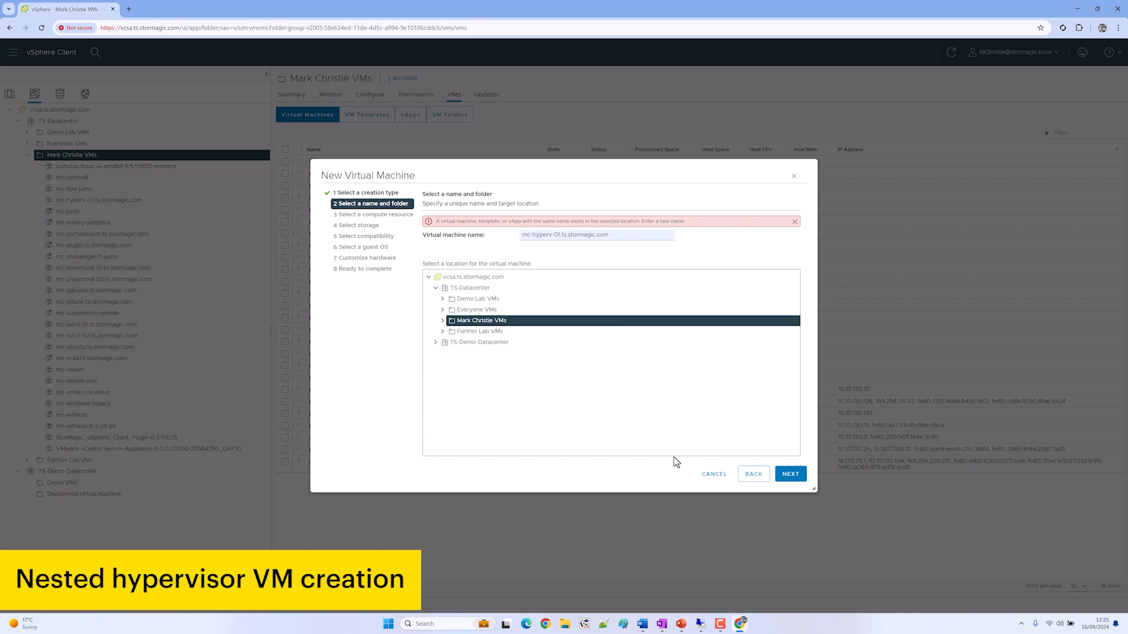
left_click(713, 474)
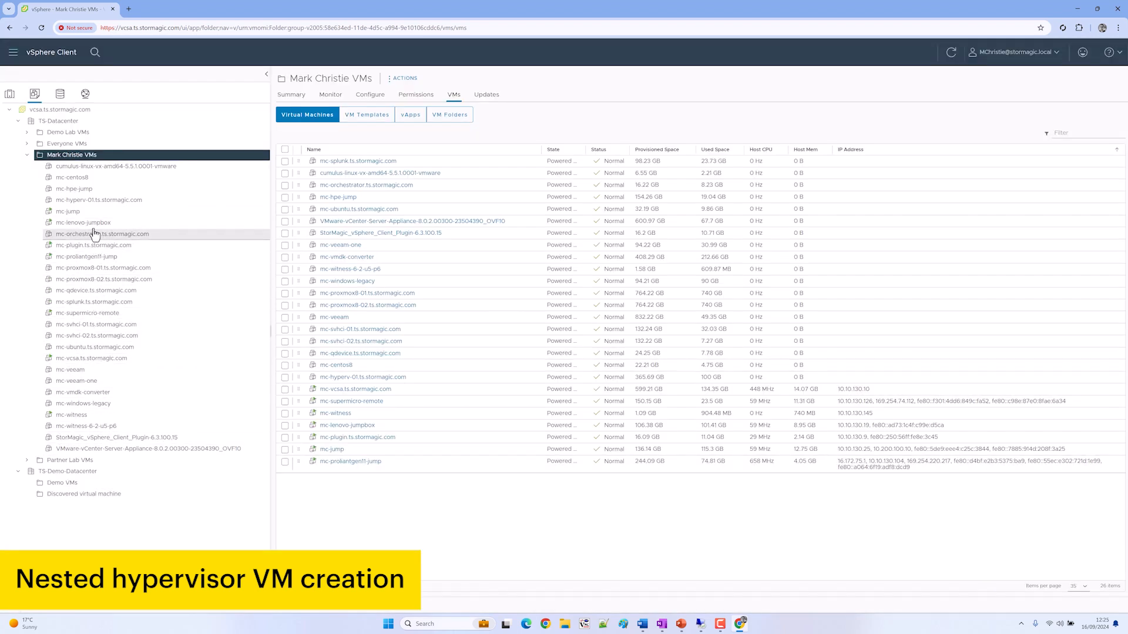
Delete the old mc-hyperv-01 from disk and restart New Virtual Machine on the personal VMs folder
left_click(93, 200)
right_click(94, 201)
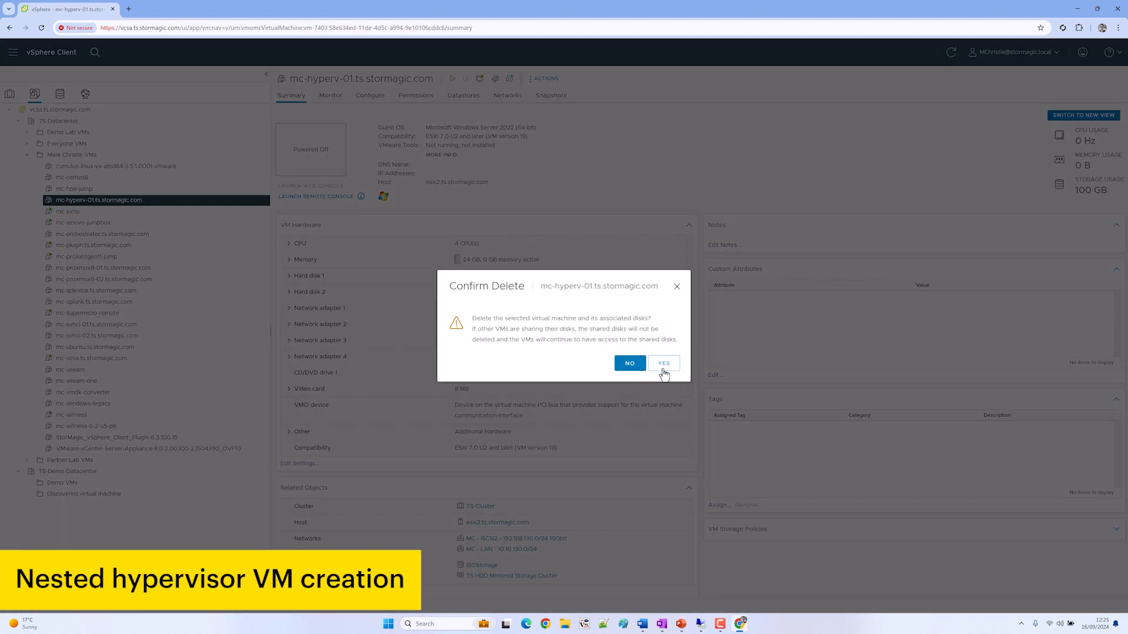
left_click(665, 365)
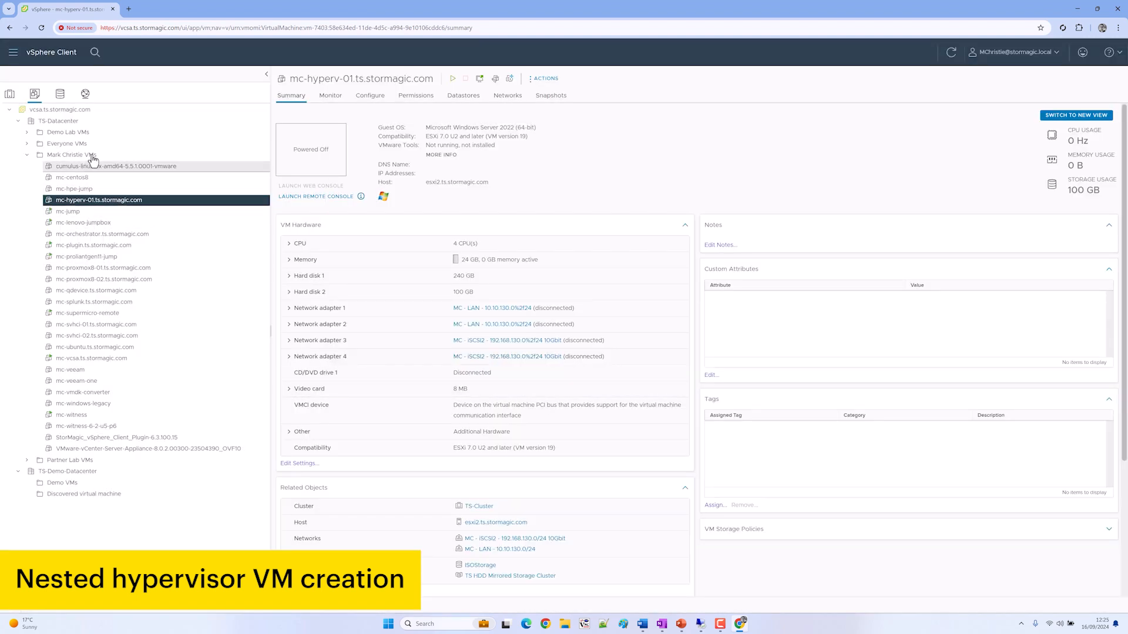
left_click(93, 155)
right_click(94, 155)
left_click(126, 161)
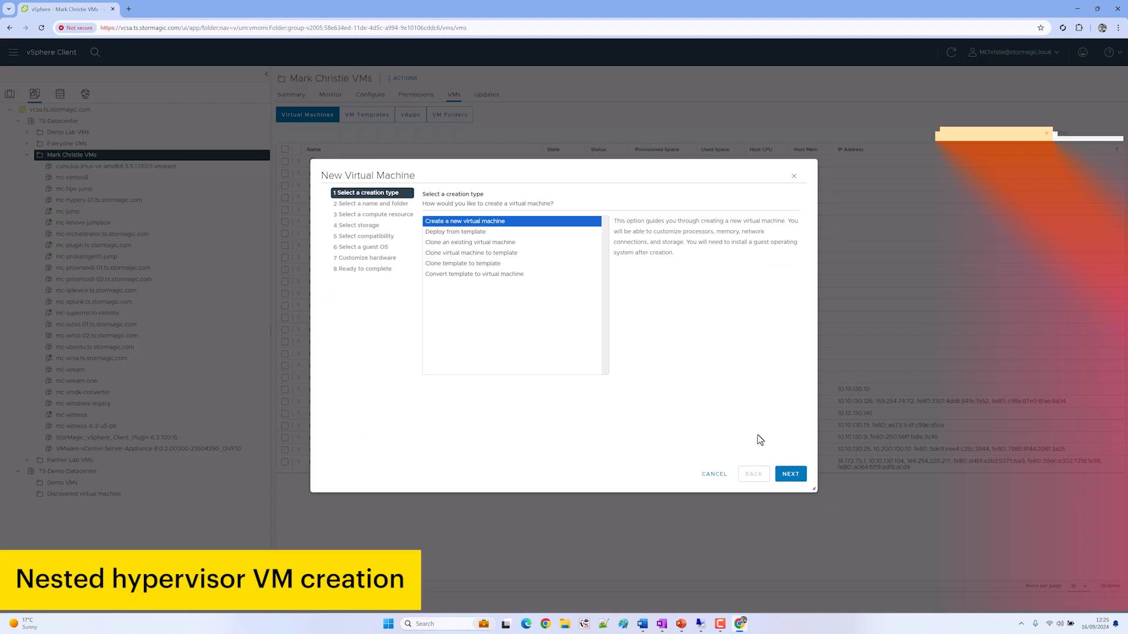
Create a new virtual machine named mc-hyperv-01
left_click(791, 481)
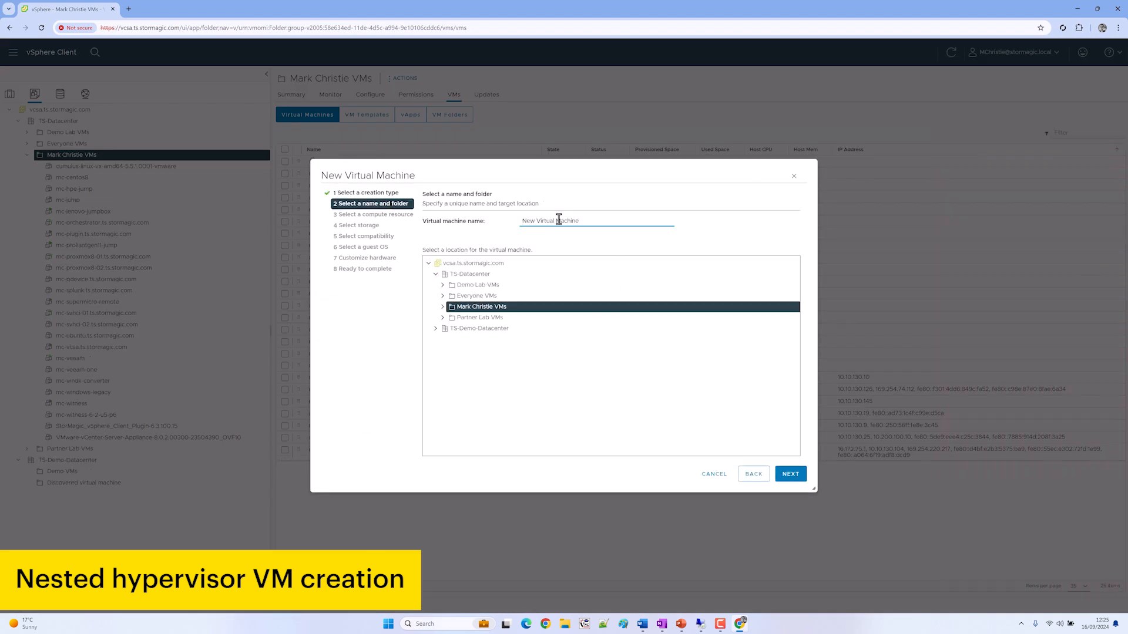
type("mc-hyper")
key("Down")
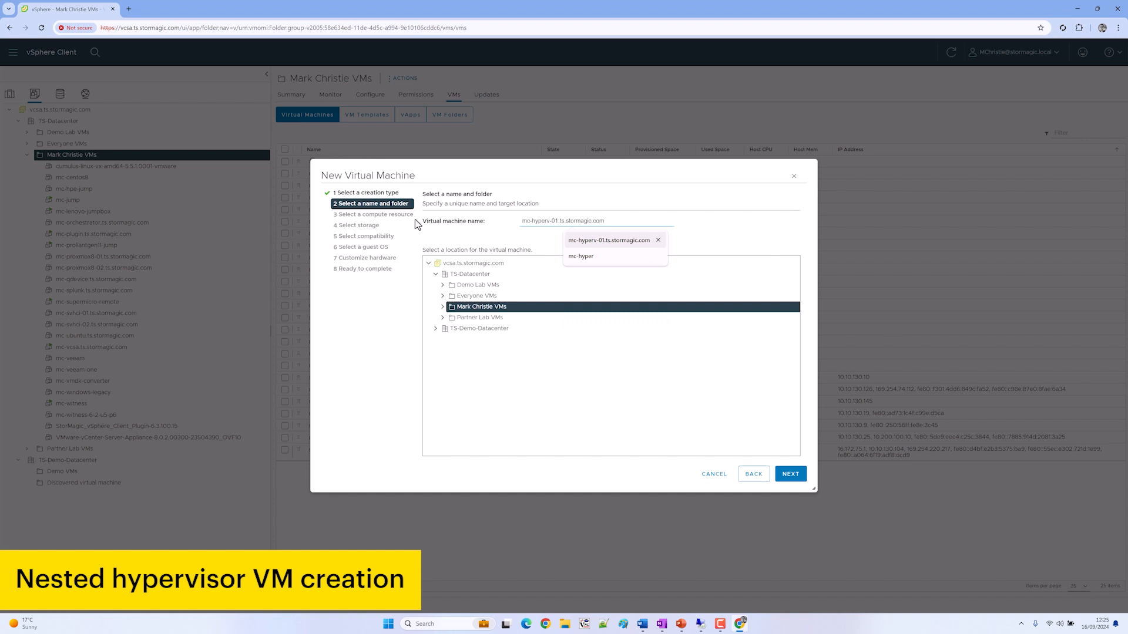
key("Return")
key("ctrl+a")
left_click(790, 475)
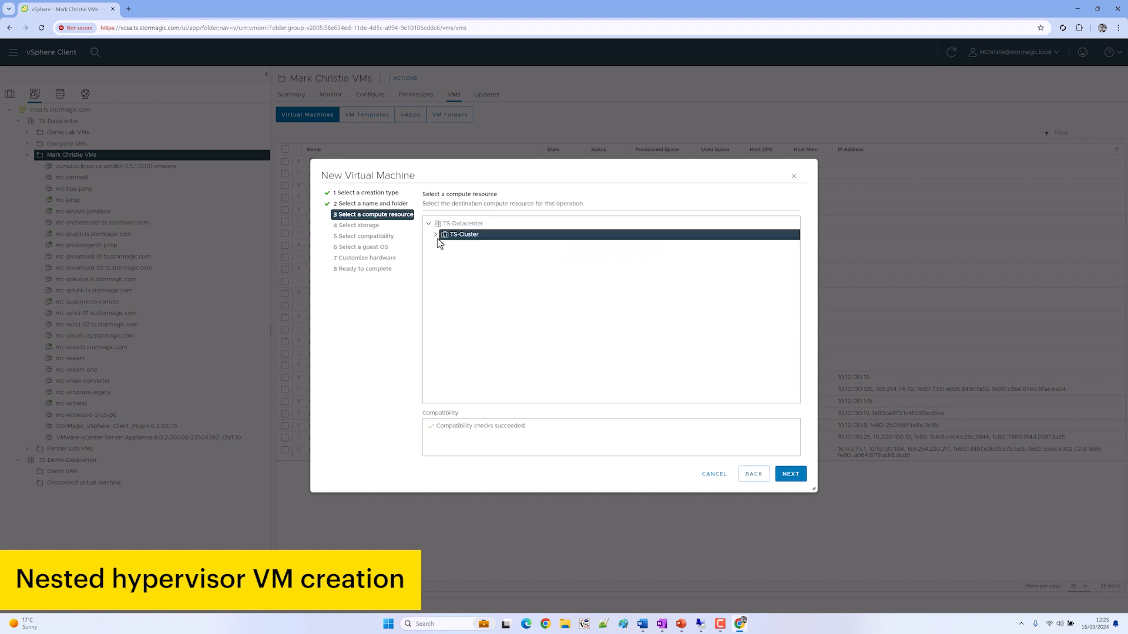
Target TS-Cluster and the TS NVME datastore, keep default compatibility, and choose a Windows Server 2022 guest
left_click(791, 474)
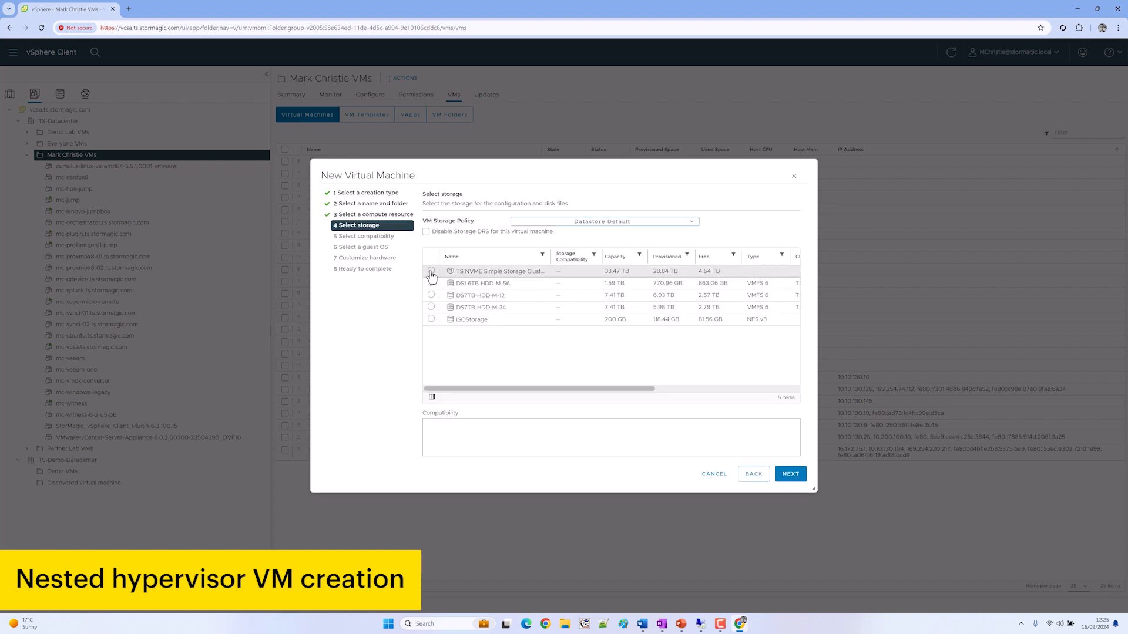
left_click(431, 272)
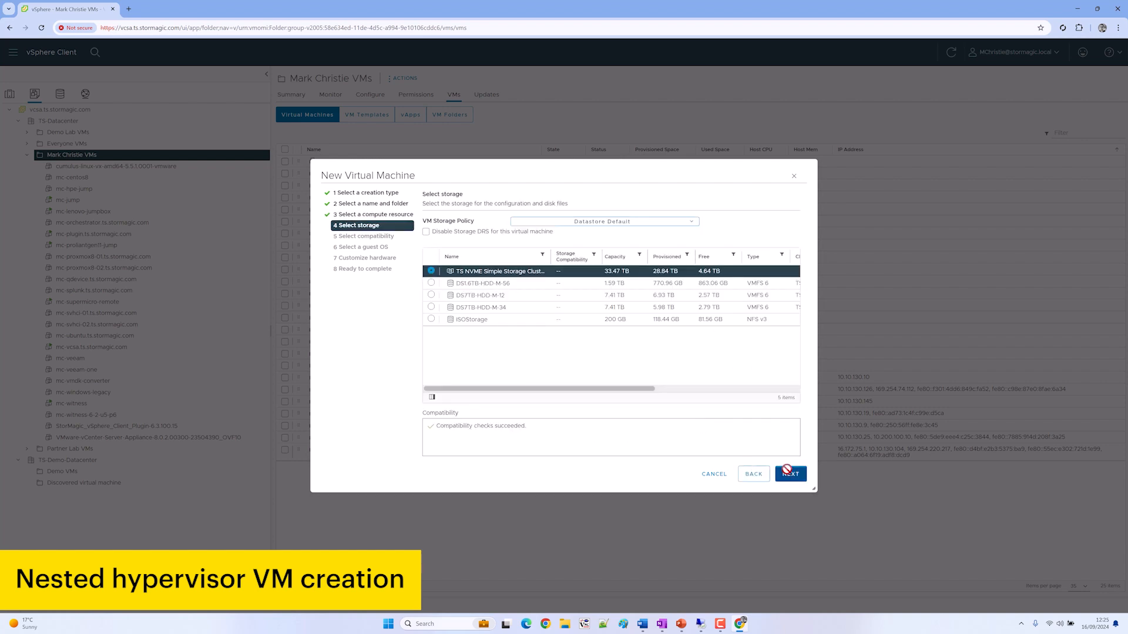
left_click(791, 474)
left_click(791, 474)
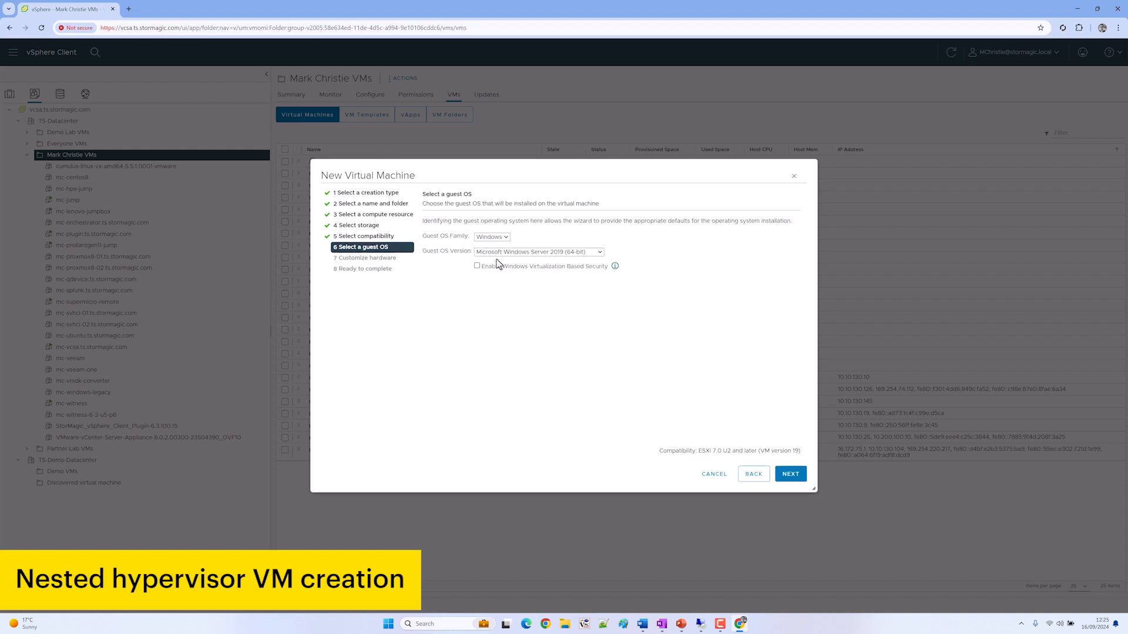
left_click(535, 253)
left_click(537, 262)
Give the VM 4 CPUs with 4 cores per socket and expose hardware virtualization
left_click(792, 476)
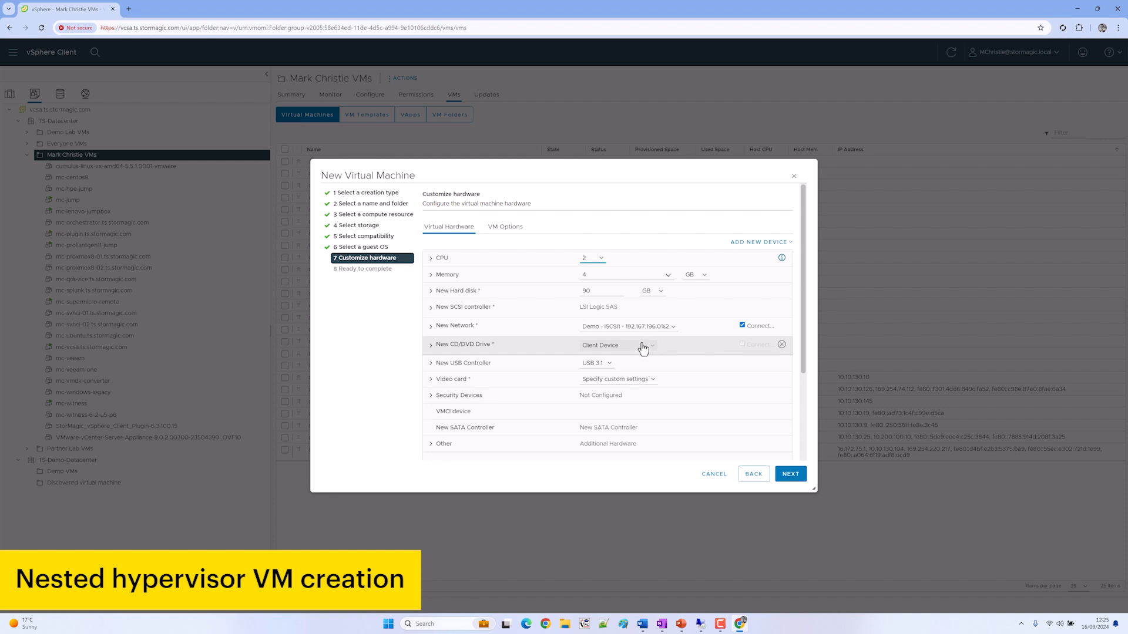
left_click(586, 258)
left_click(575, 302)
left_click(436, 262)
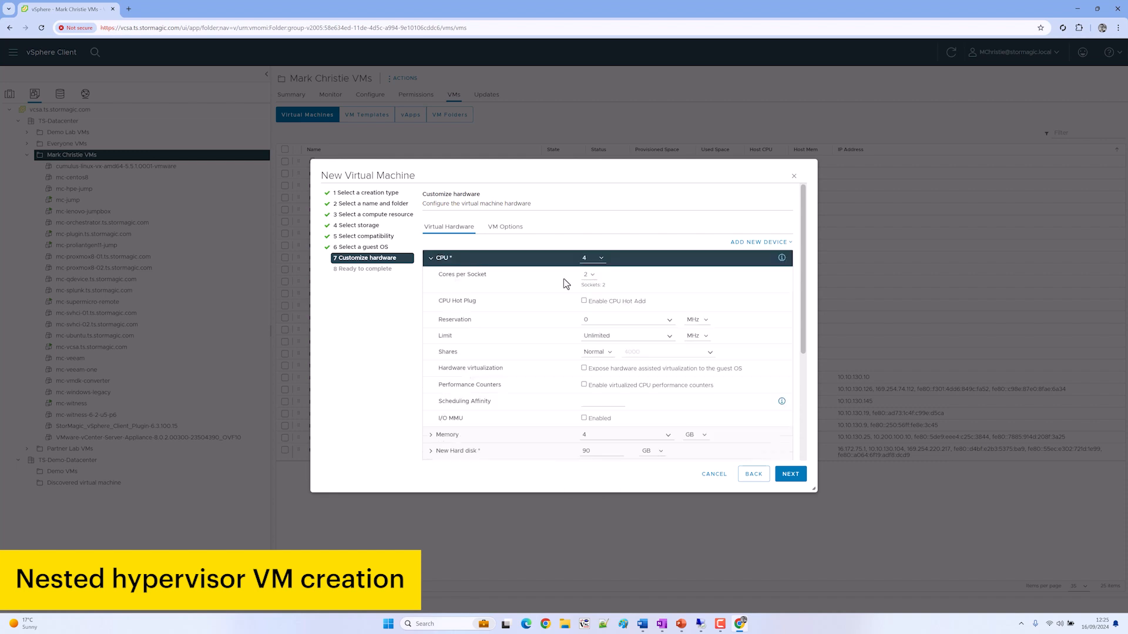
left_click(589, 276)
left_click(589, 309)
left_click(584, 369)
left_click(428, 262)
Set memory to 24 GB and make the 240 GB first disk thin provisioned
left_click_drag(597, 278, 510, 270)
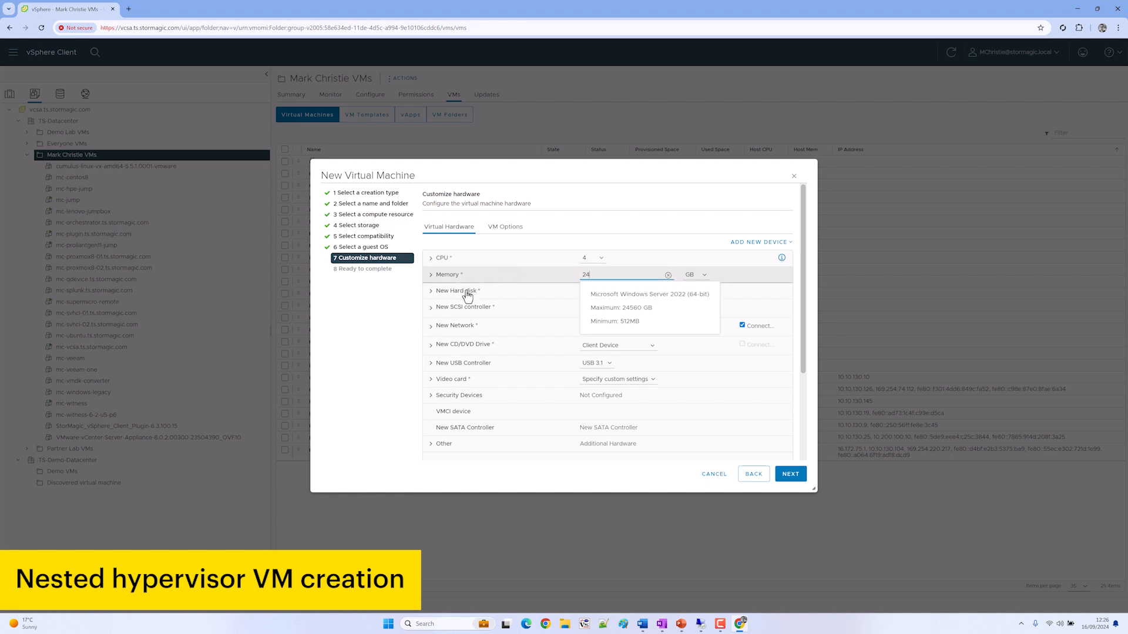
left_click_drag(589, 292, 549, 298)
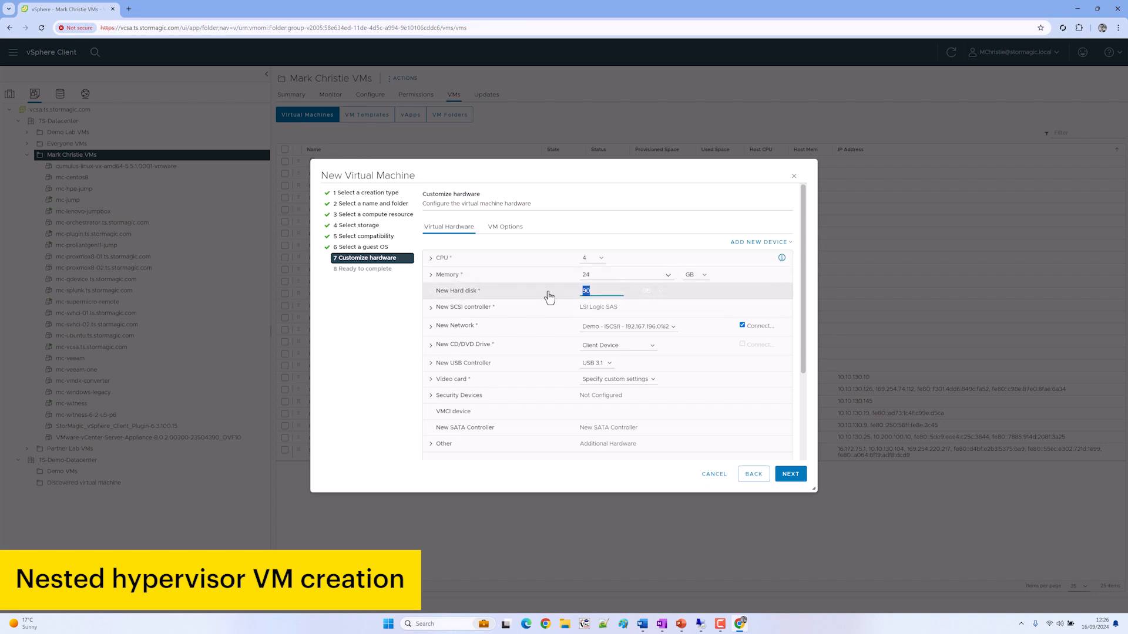
left_click(549, 298)
left_click(522, 294)
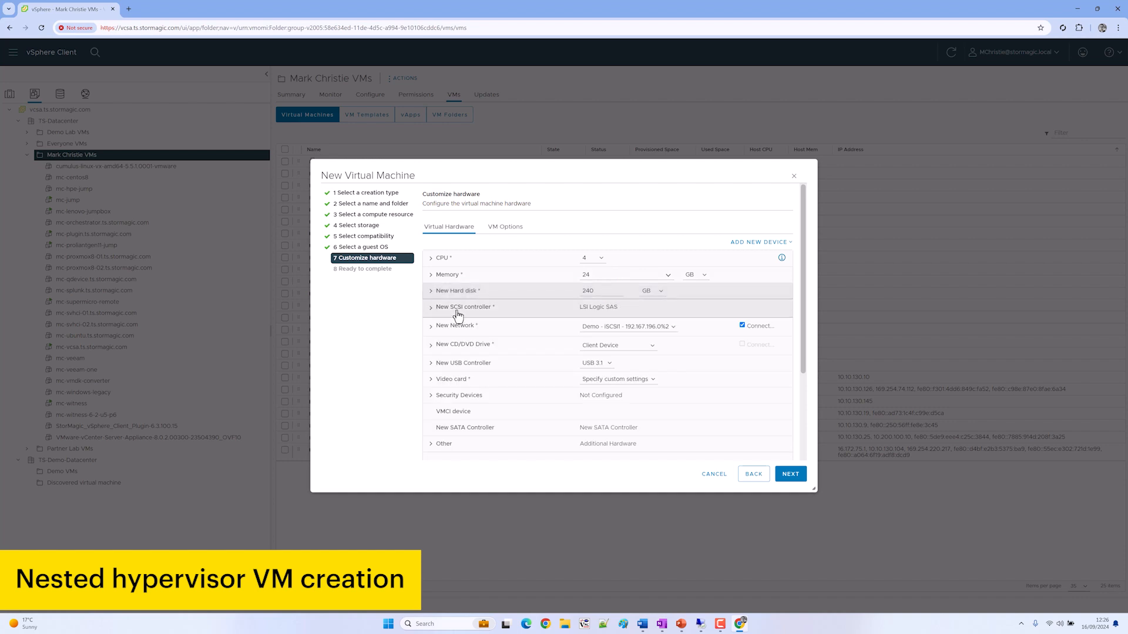
left_click(464, 293)
left_click(630, 361)
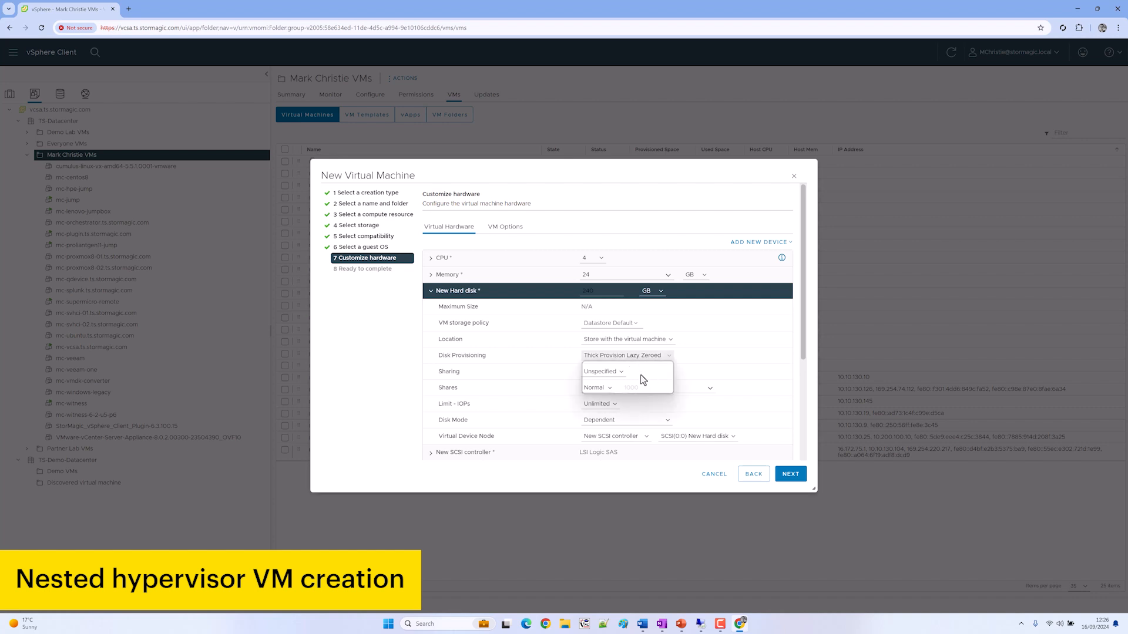
left_click(629, 387)
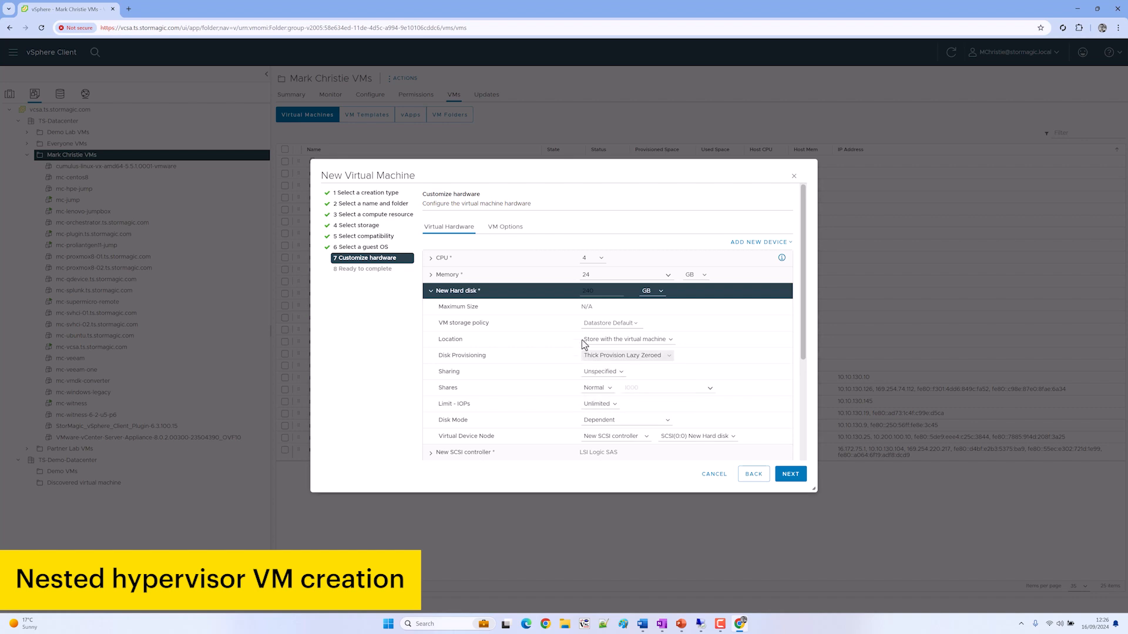
left_click(547, 298)
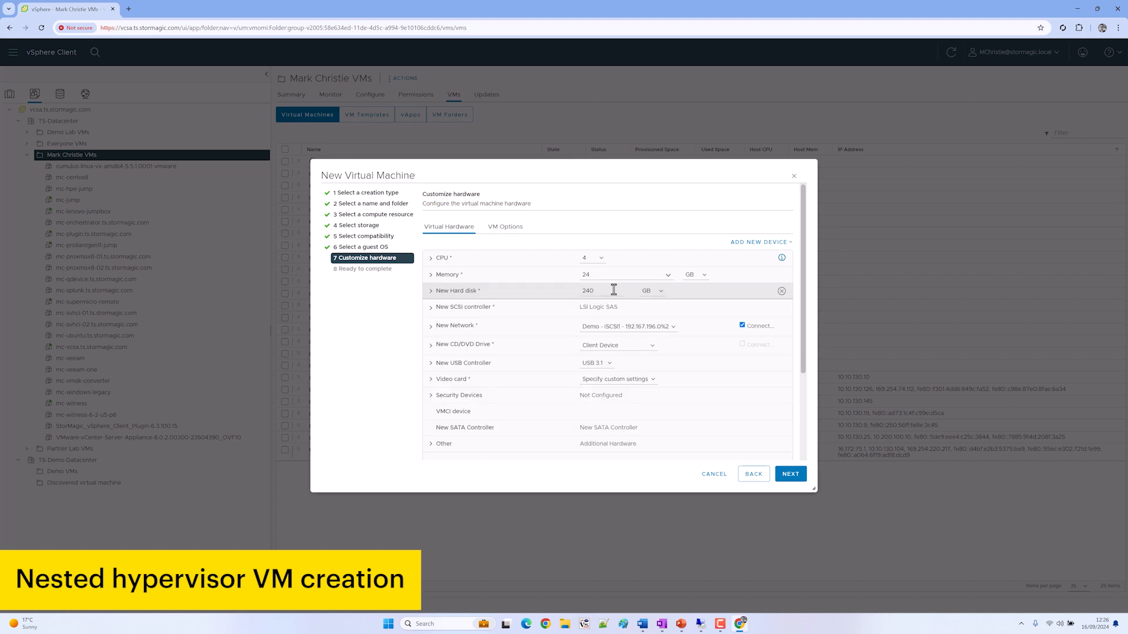
Add two more hard disks sized 10 GB and 100 GB
left_click(756, 243)
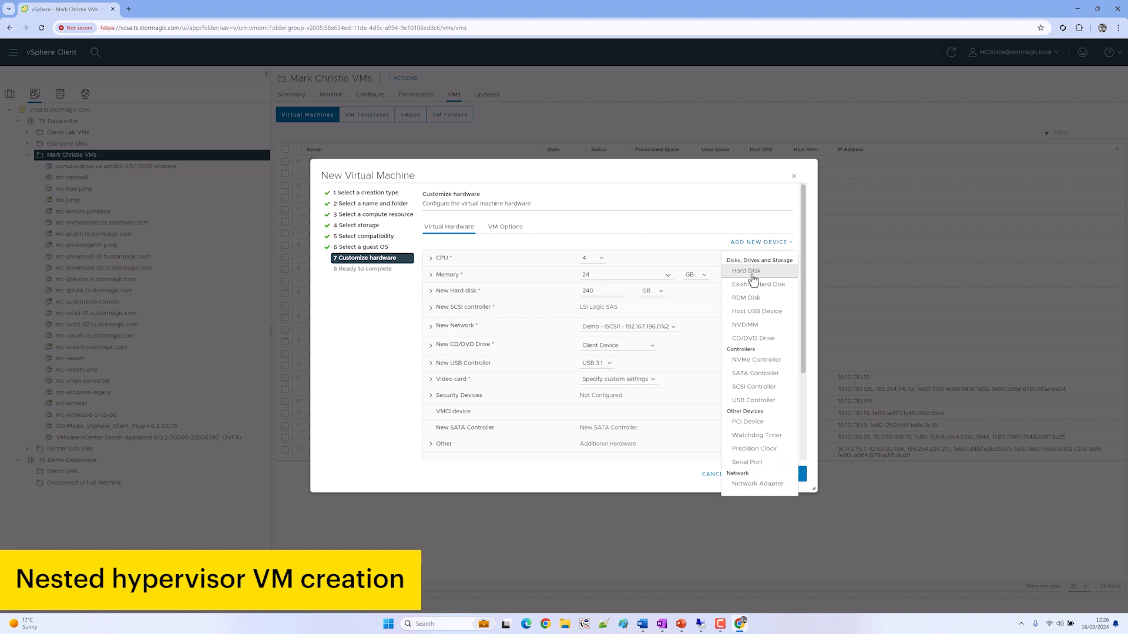
left_click(755, 282)
left_click(763, 248)
left_click(756, 274)
double_click(611, 310)
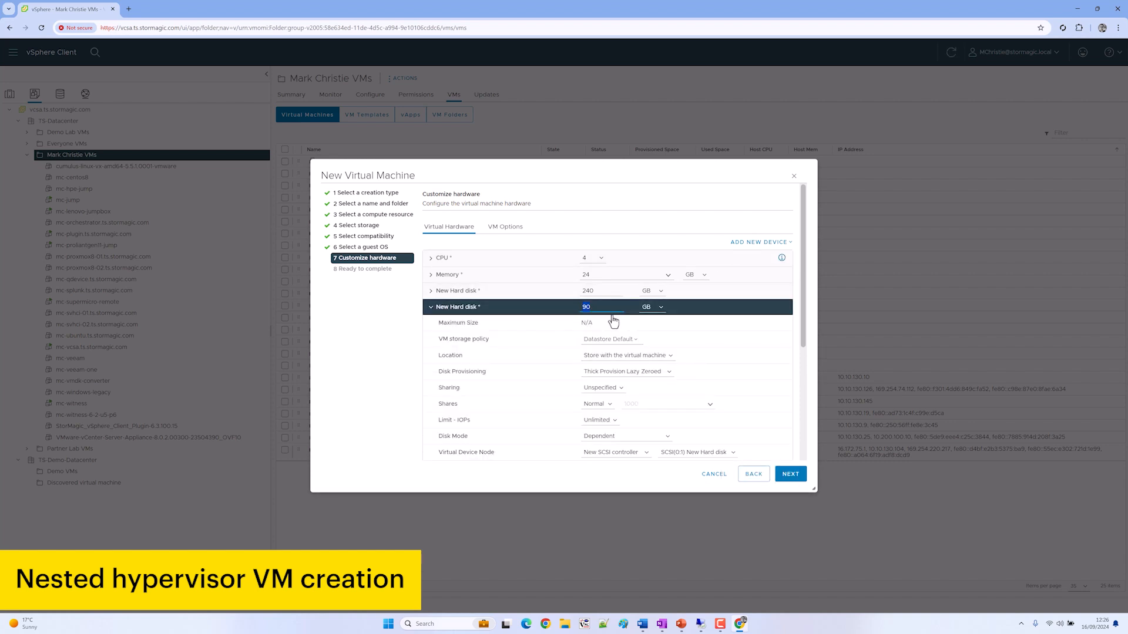
left_click(458, 311)
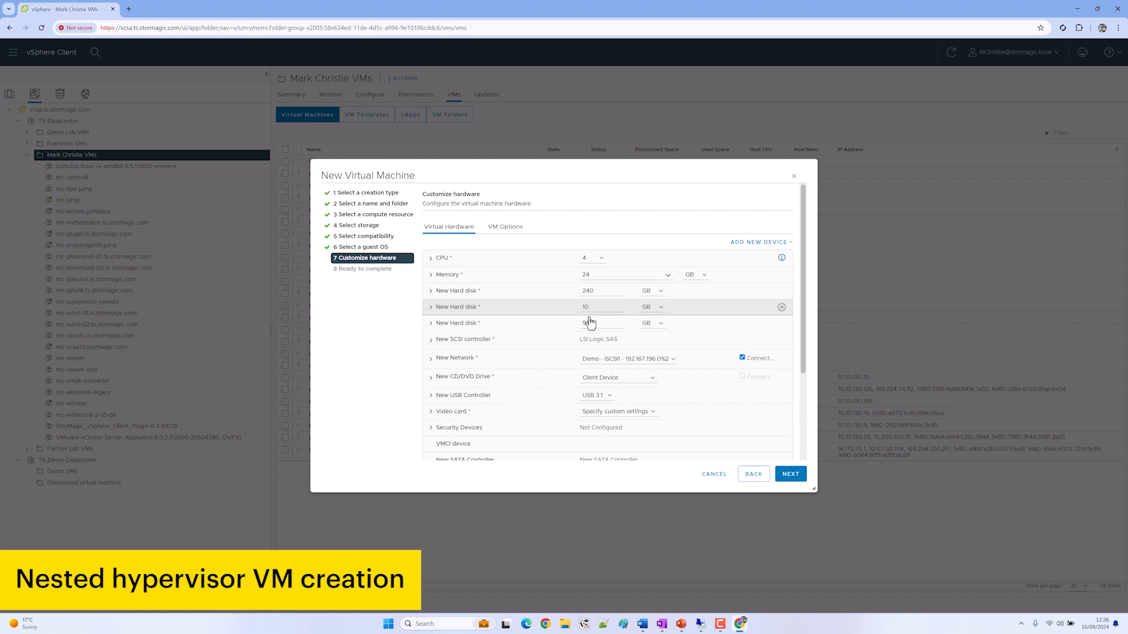
left_click(558, 329)
type("100")
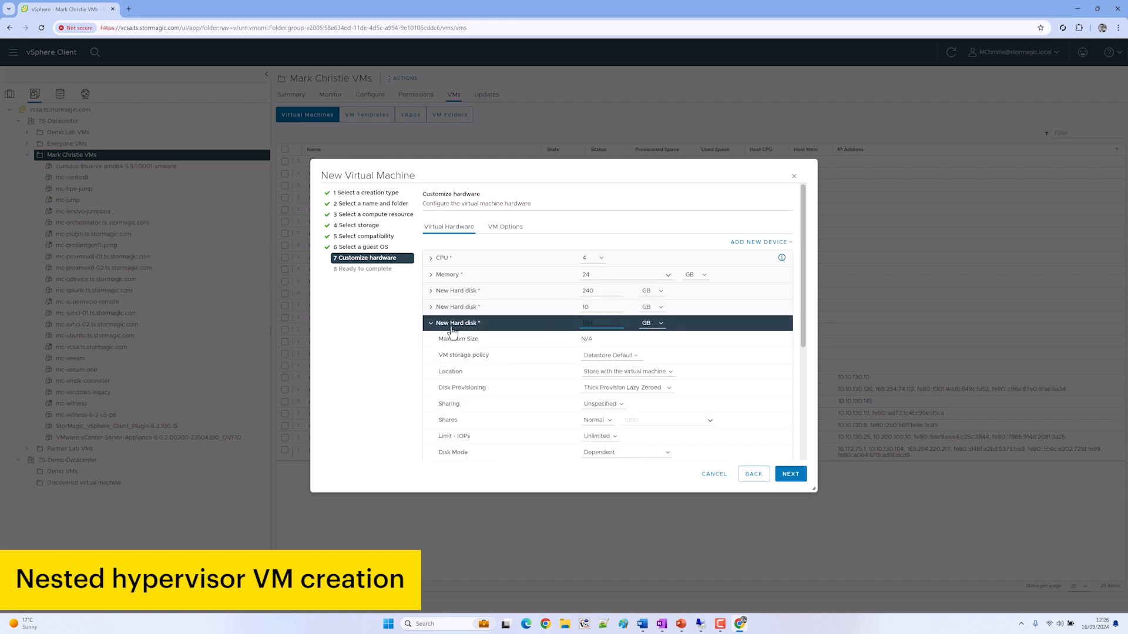
left_click(453, 331)
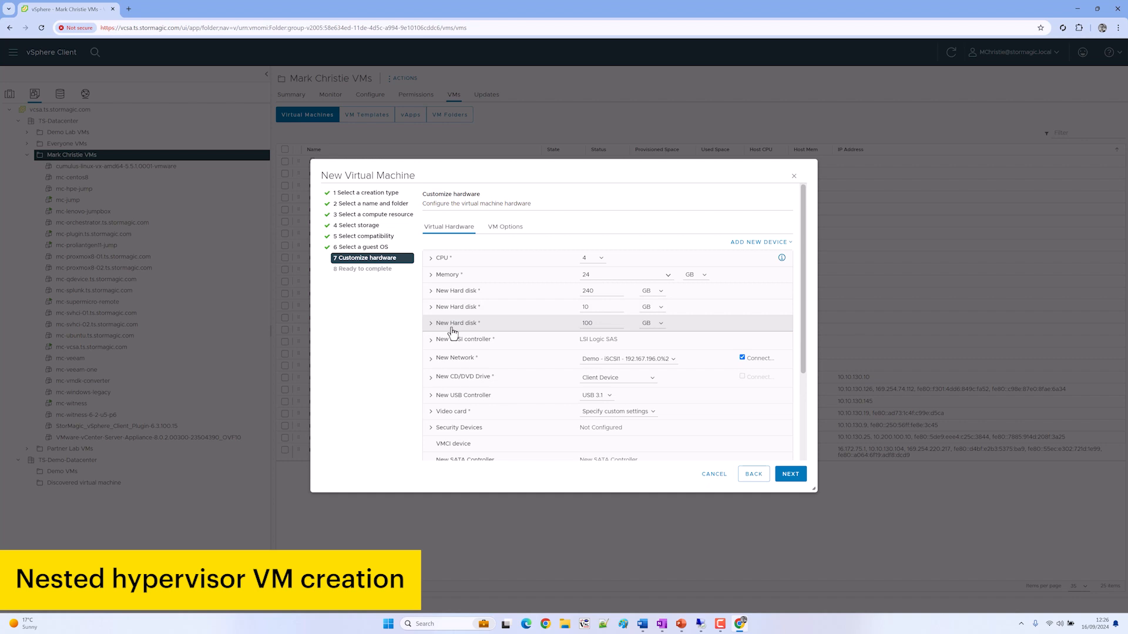
left_click(646, 359)
Connect the first and a newly added second network adapter to MC - LAN
left_click(653, 382)
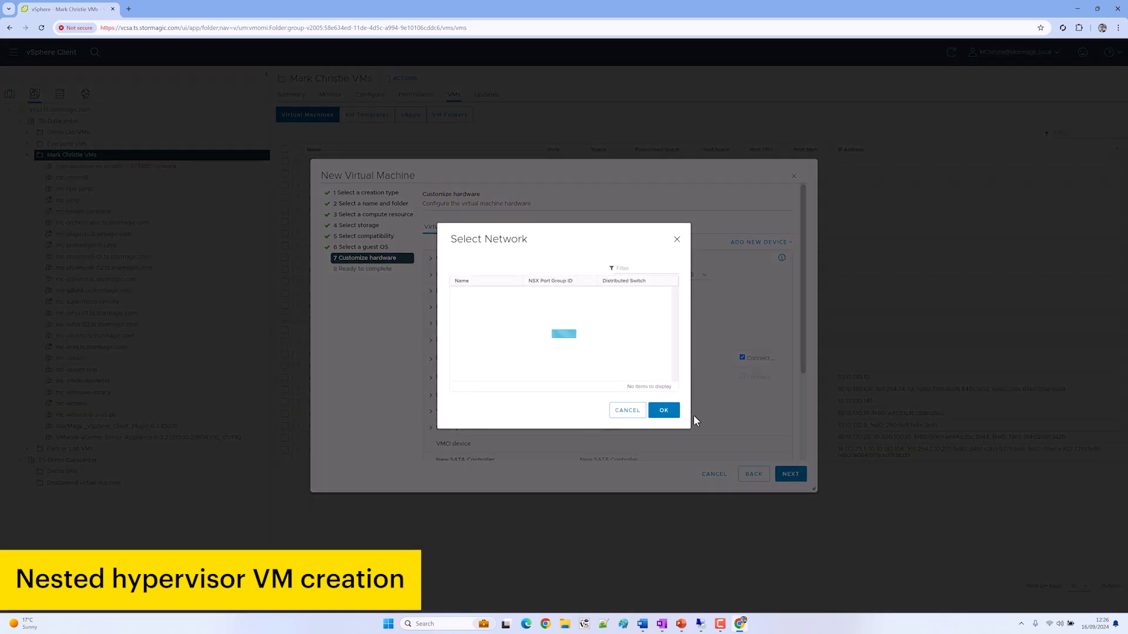
left_click(515, 348)
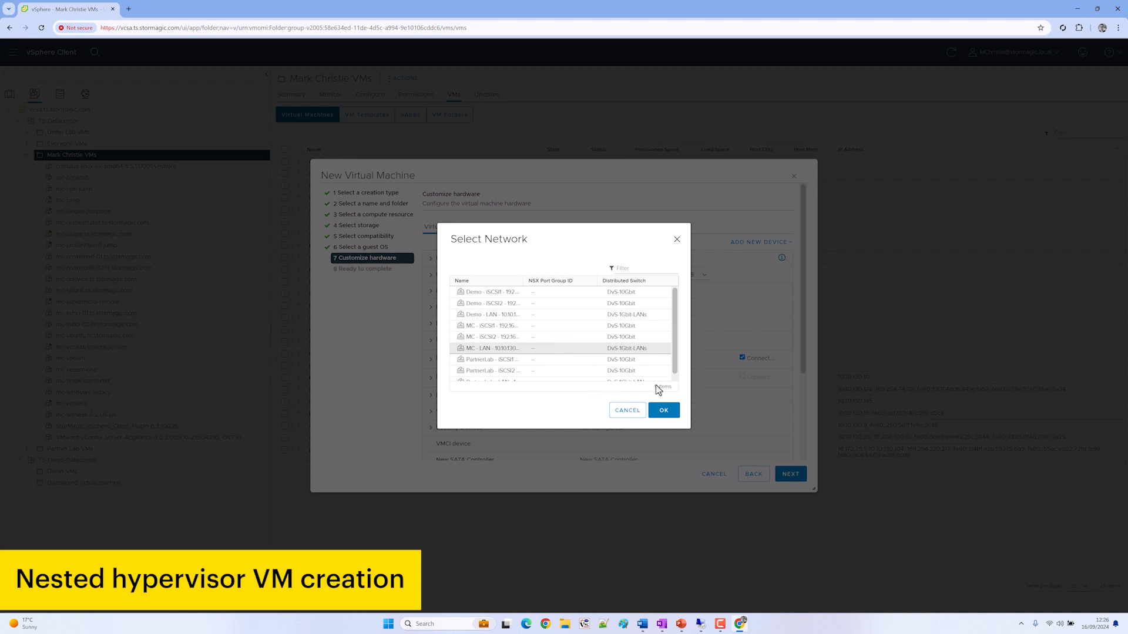
key("Return")
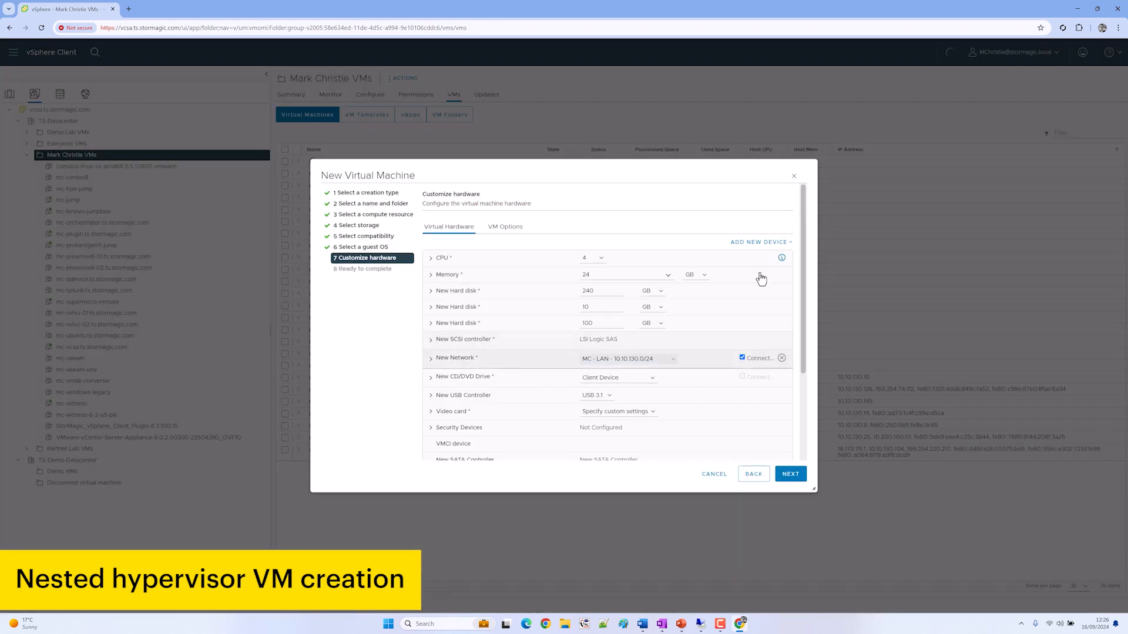
left_click(755, 243)
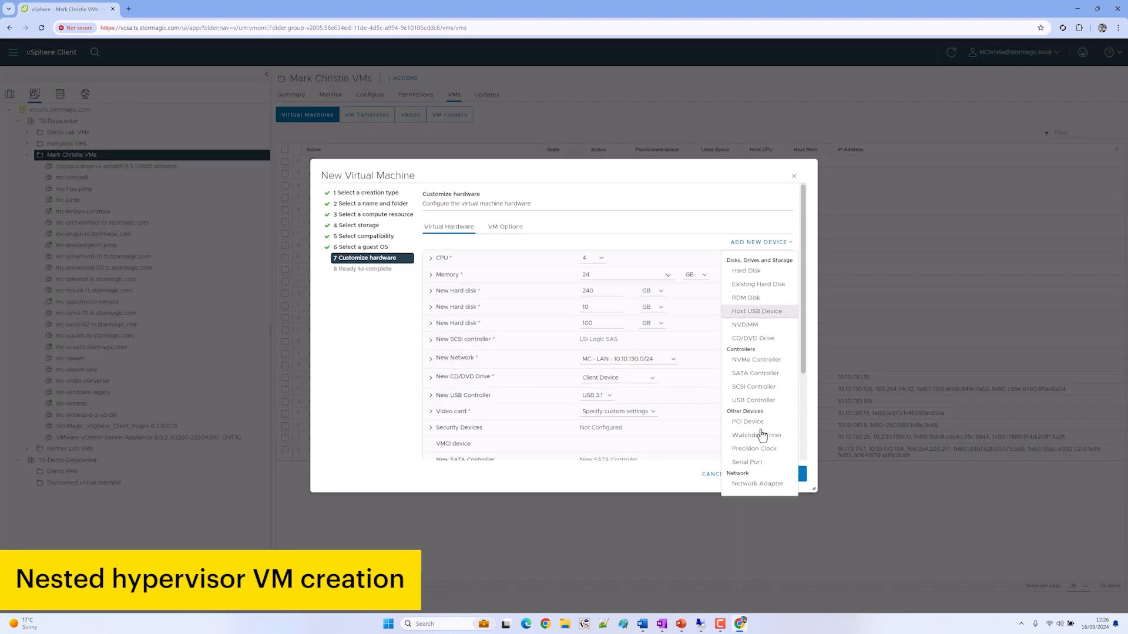
key("Return")
left_click(633, 381)
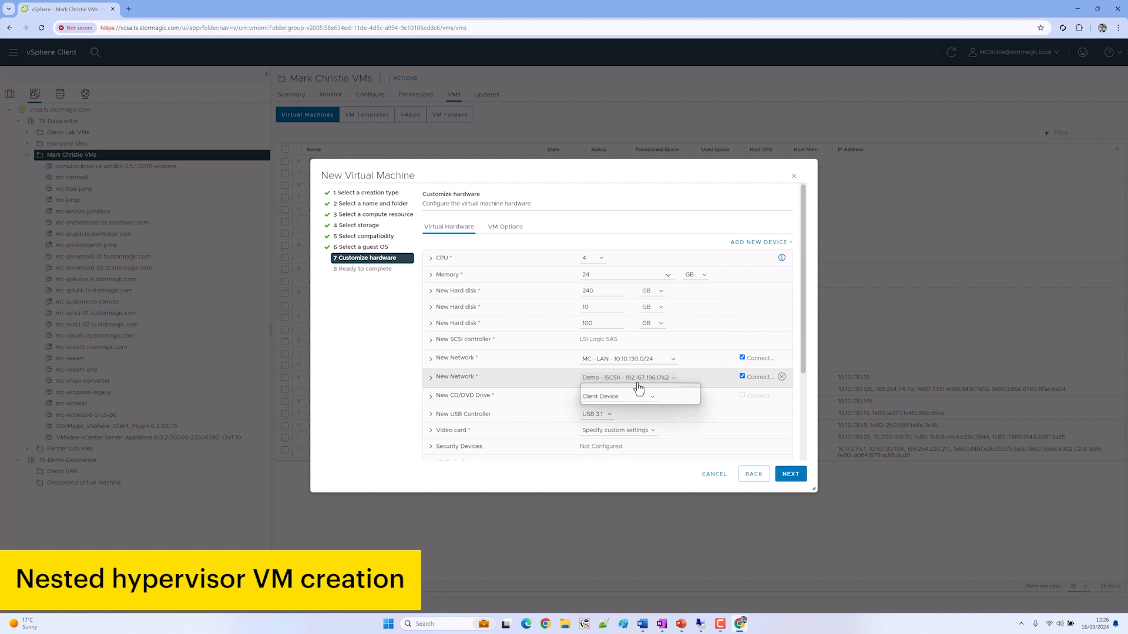
left_click(617, 400)
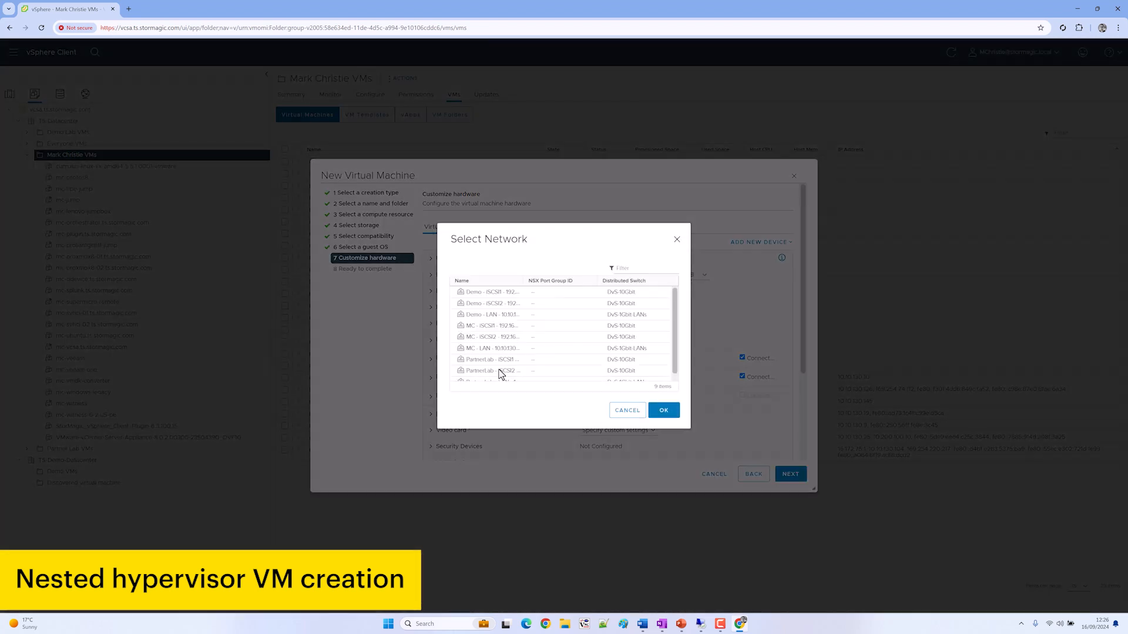
left_click(494, 348)
left_click(663, 410)
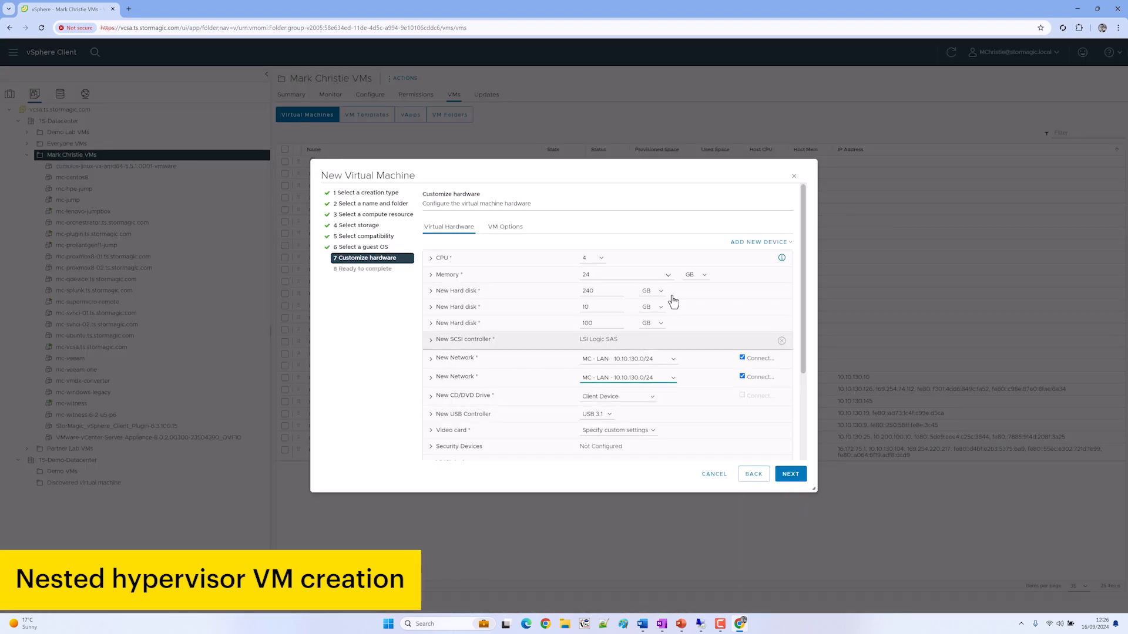
Add two more network adapters on MC - iSCSI1 and MC - iSCSI2
left_click(761, 242)
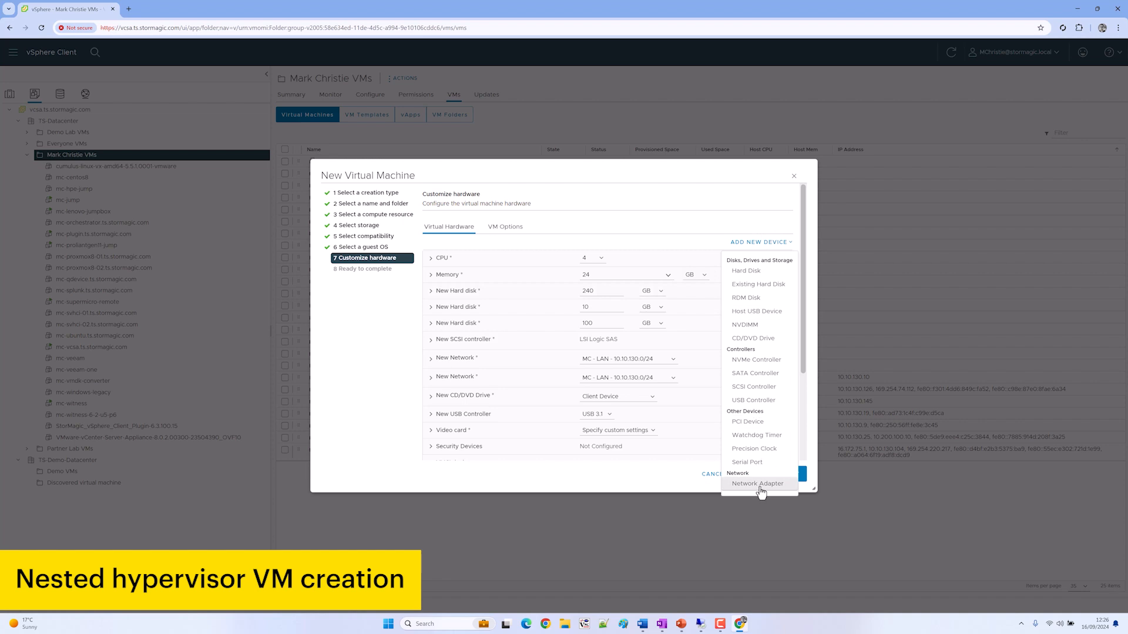
left_click(757, 488)
left_click(759, 242)
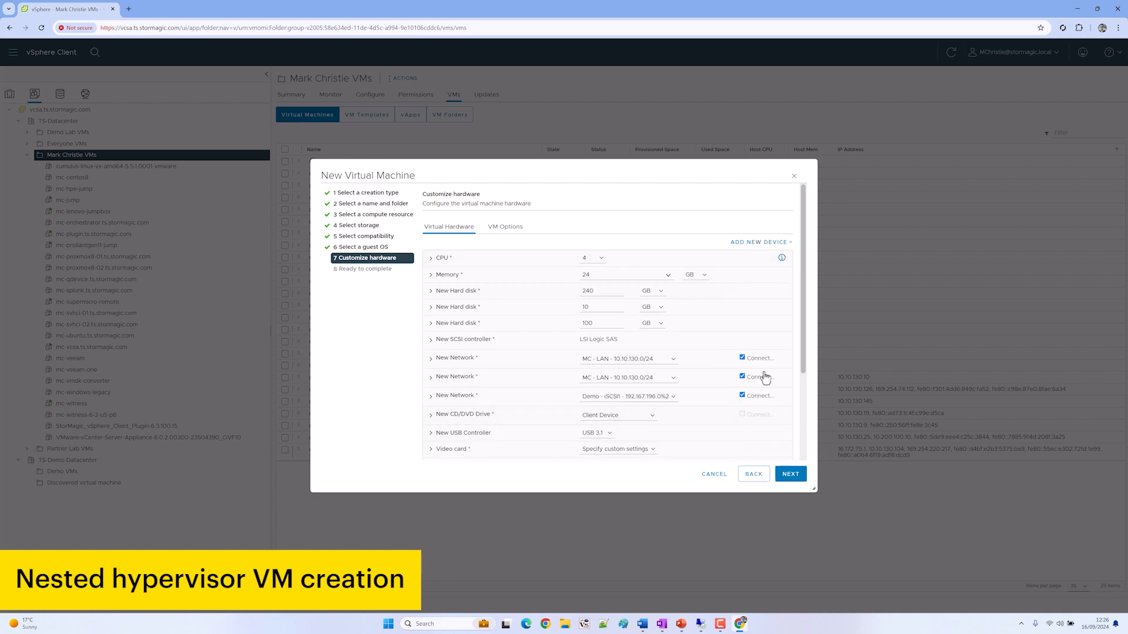
left_click(757, 483)
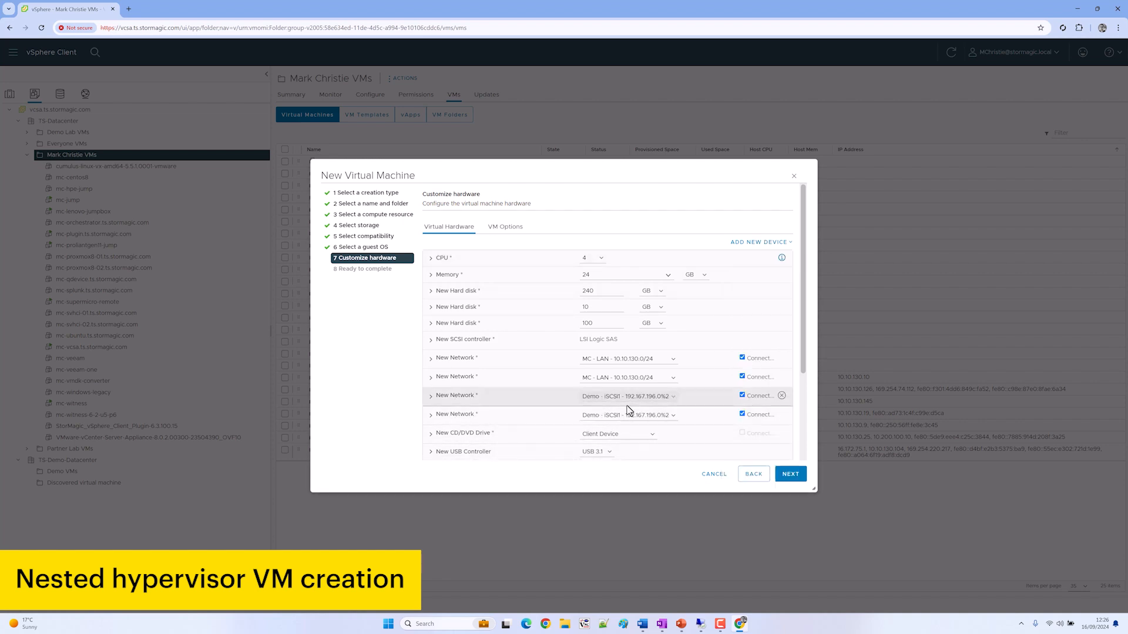
left_click(628, 399)
left_click(632, 419)
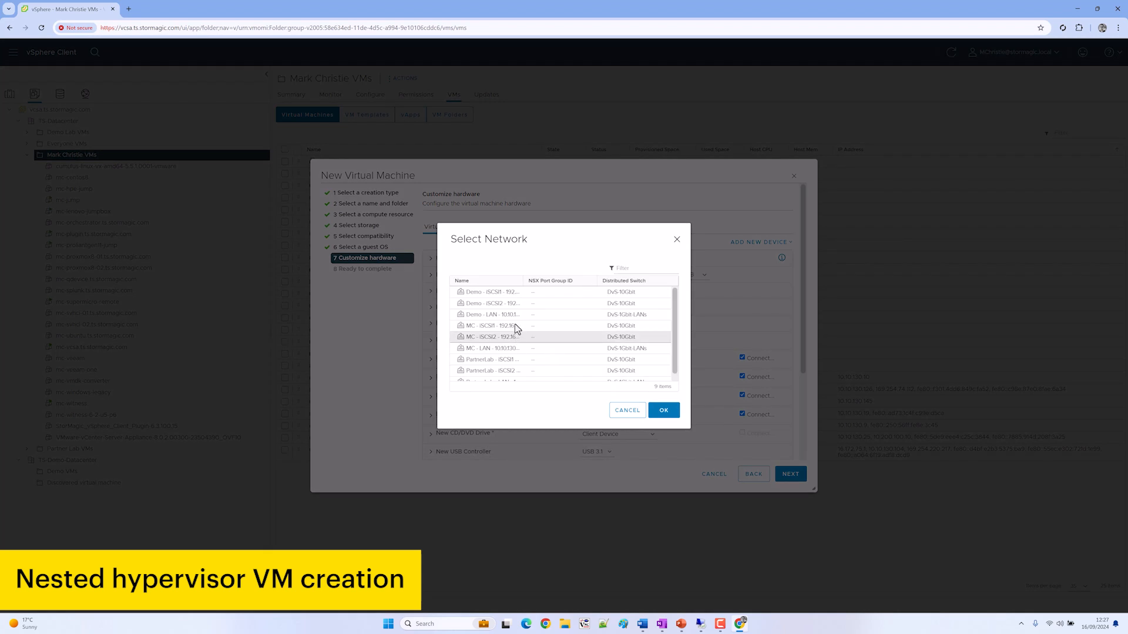
left_click(515, 326)
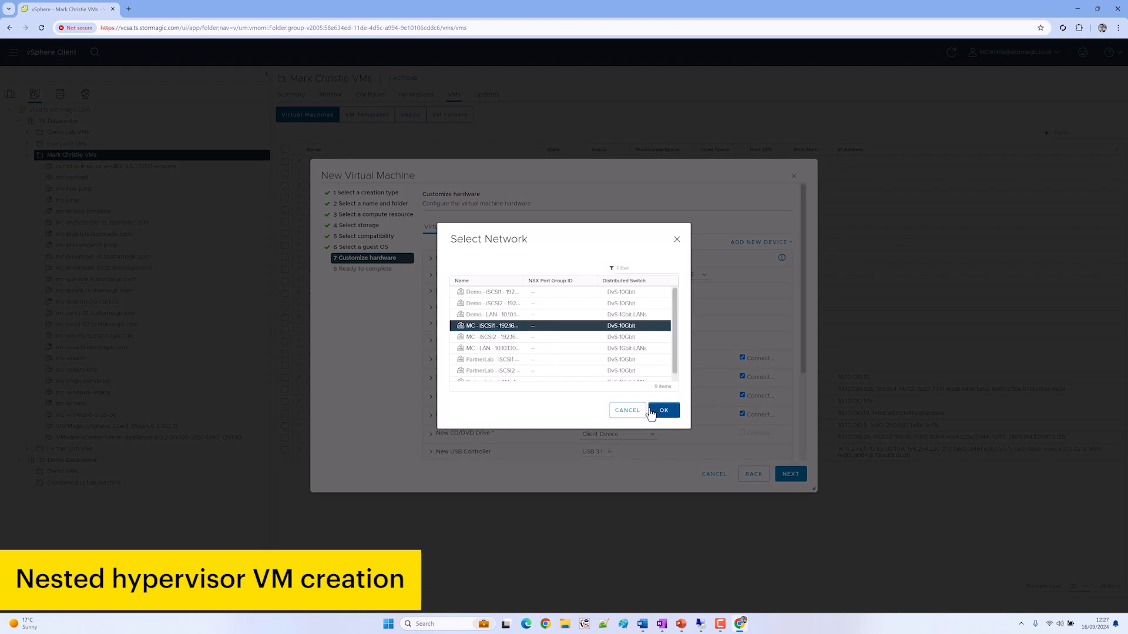
left_click(663, 410)
left_click(636, 419)
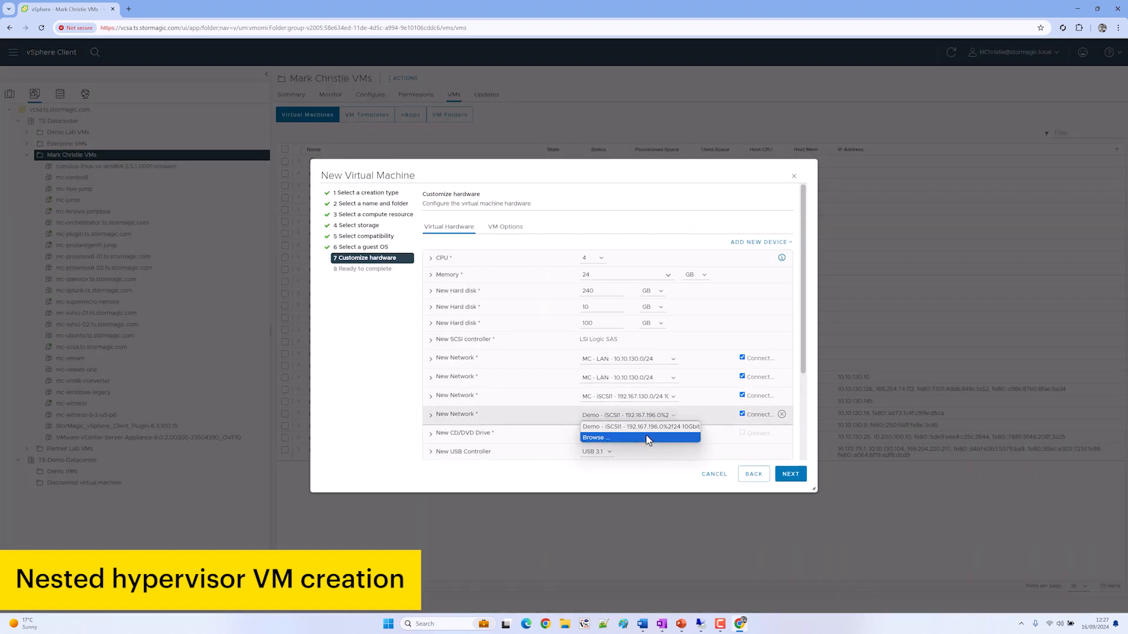
left_click(640, 438)
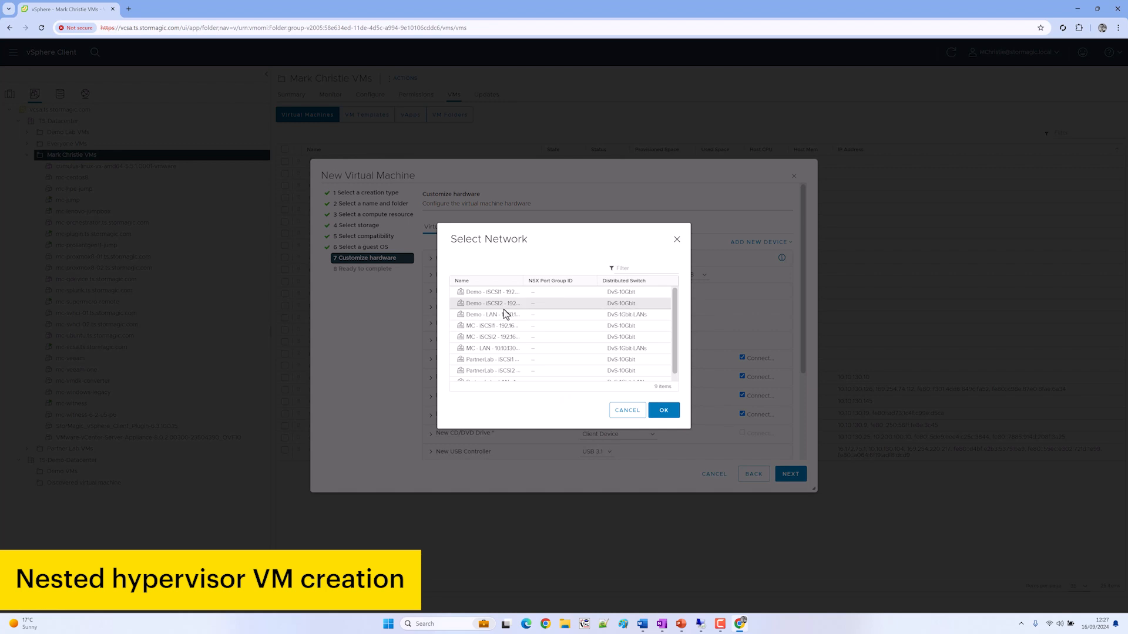
left_click(504, 337)
left_click(663, 410)
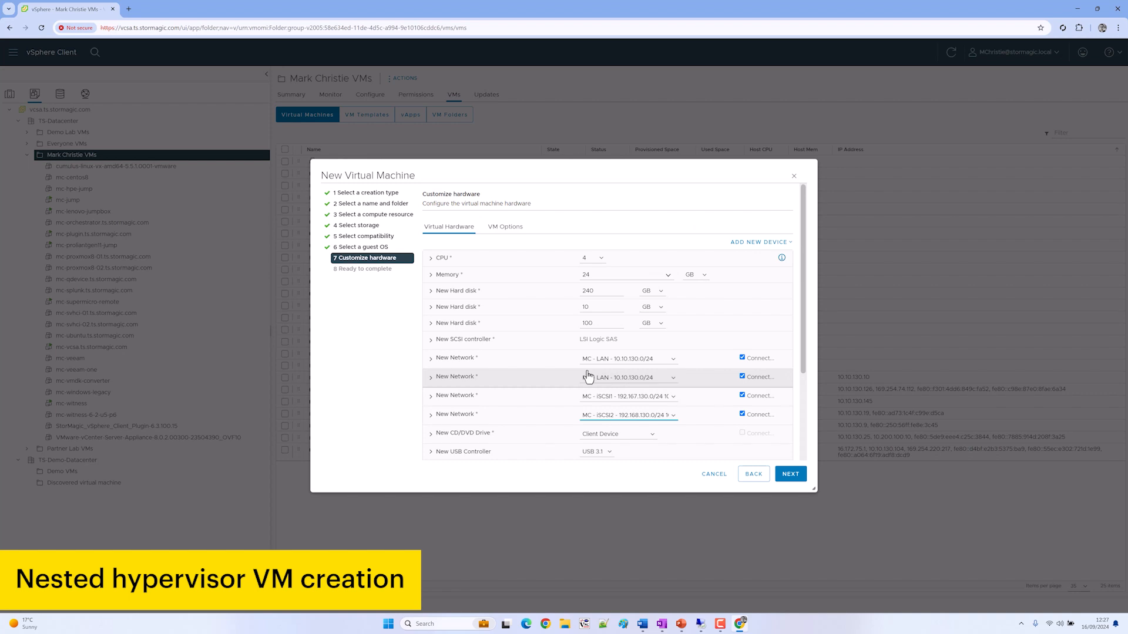
Mount the Win10_1909 ISO from ISOStorage > Microsoft, connect it at power on, and show advanced VM options
left_click(637, 437)
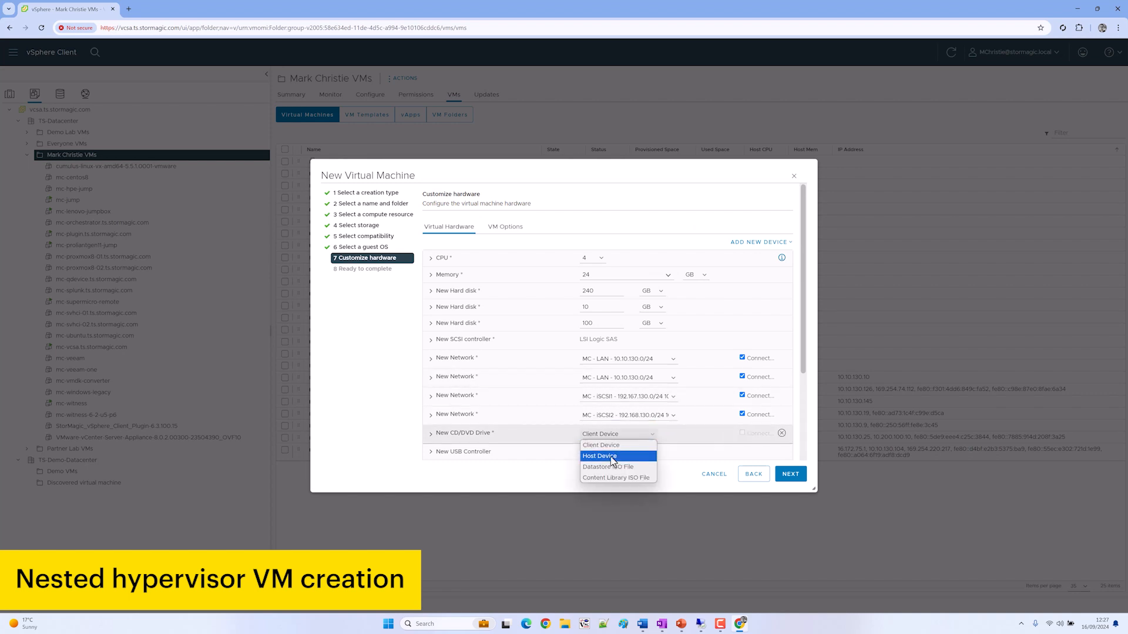
left_click(645, 469)
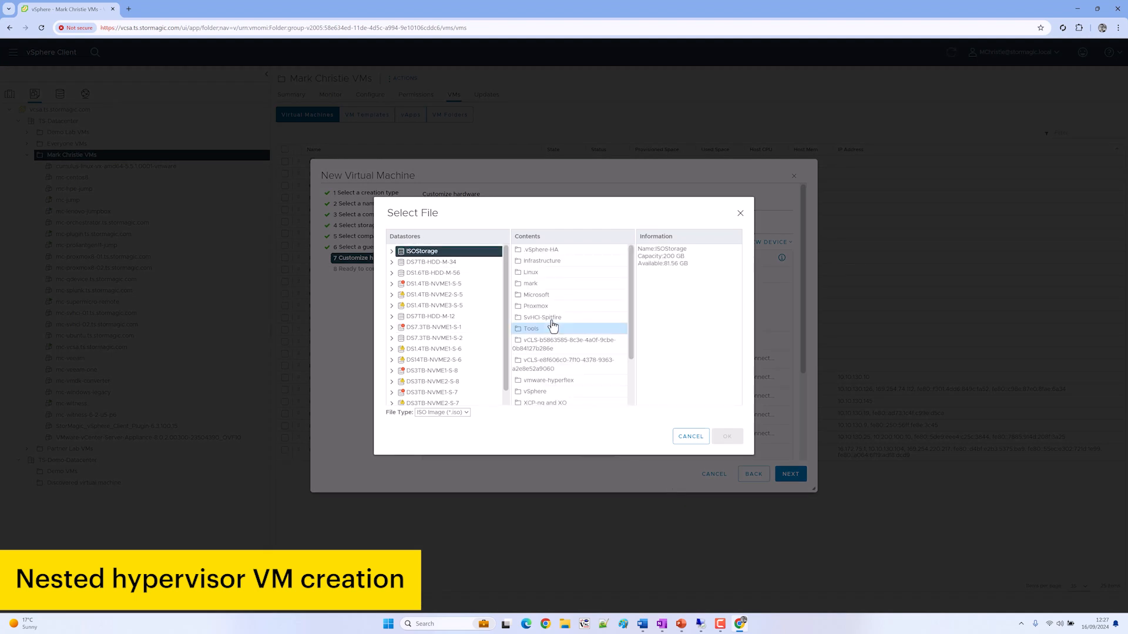
double_click(537, 297)
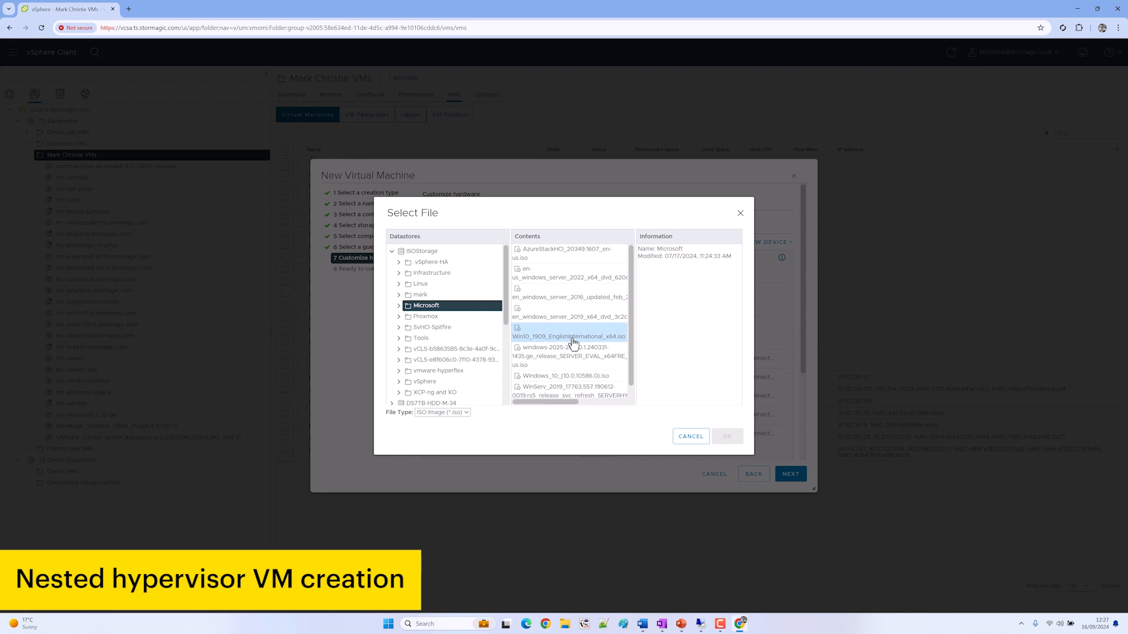
left_click(573, 342)
left_click(726, 436)
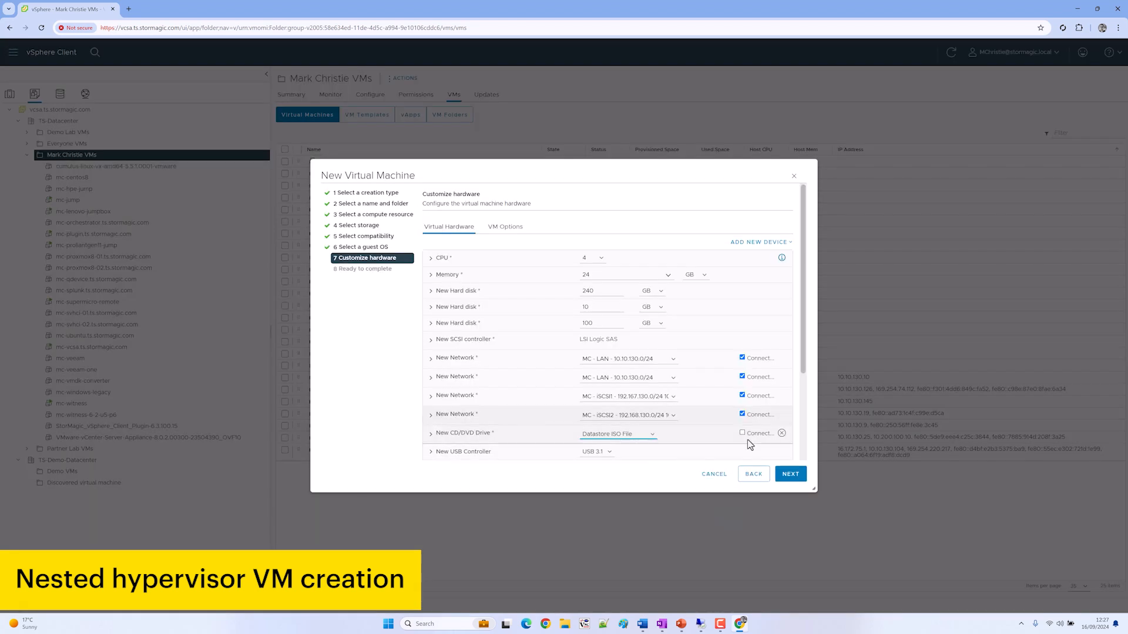
left_click(742, 433)
left_click(505, 227)
left_click(517, 358)
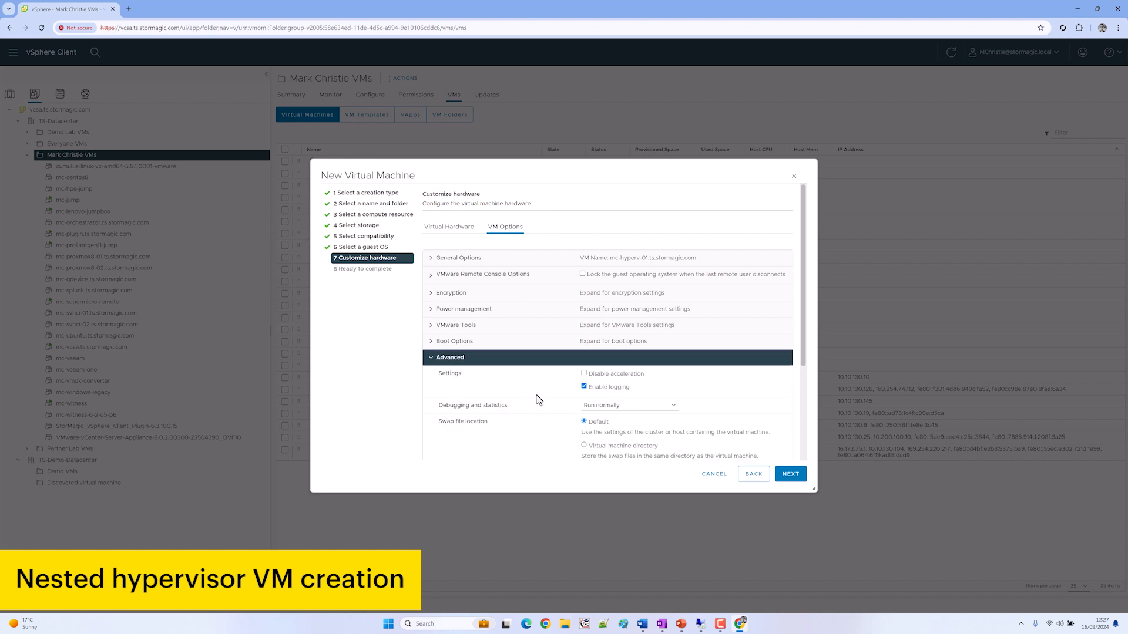
Add the configuration parameter disk.EnableUUID = TRUE and finish creating mc-hyperv-01.ts.stormagic.com
scroll(552, 403, "down", 3)
left_click(624, 405)
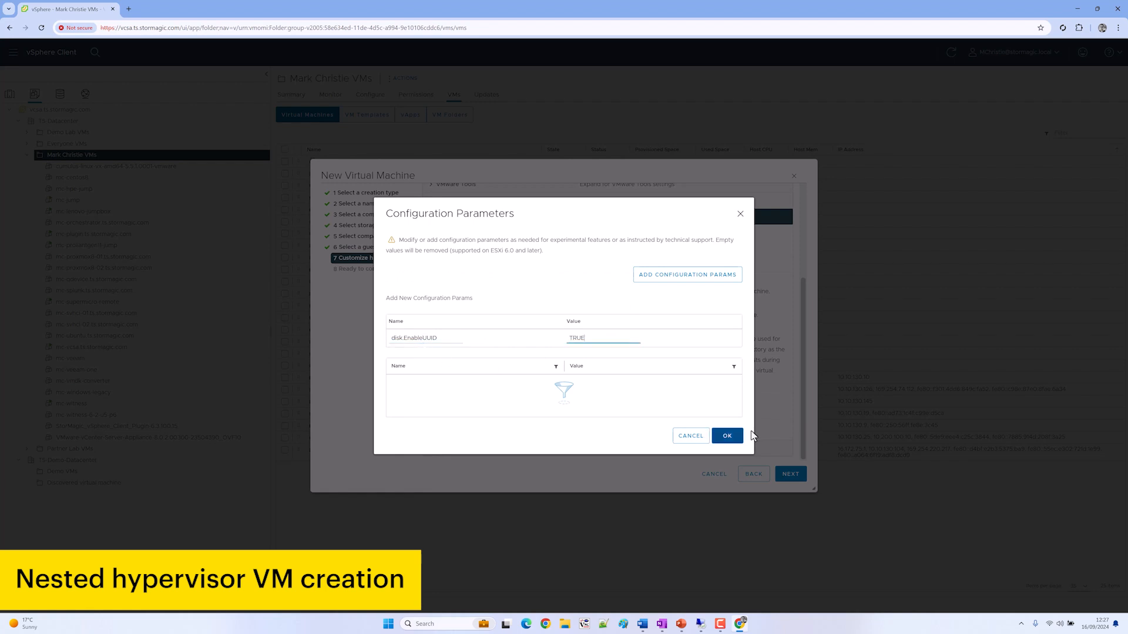
left_click(727, 435)
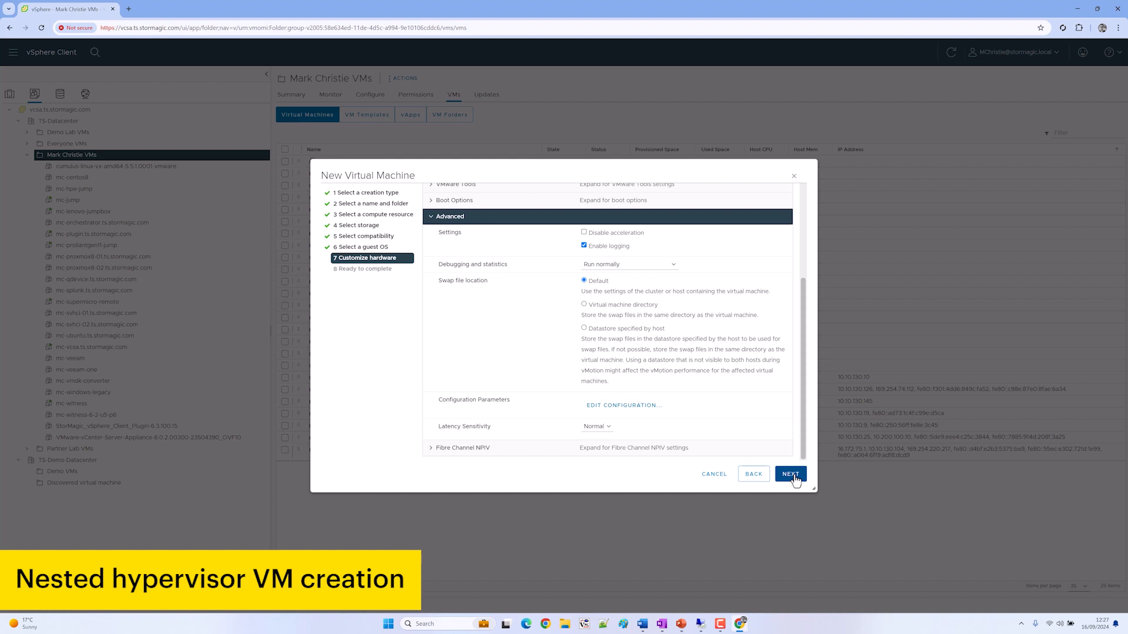
left_click(791, 474)
left_click(791, 475)
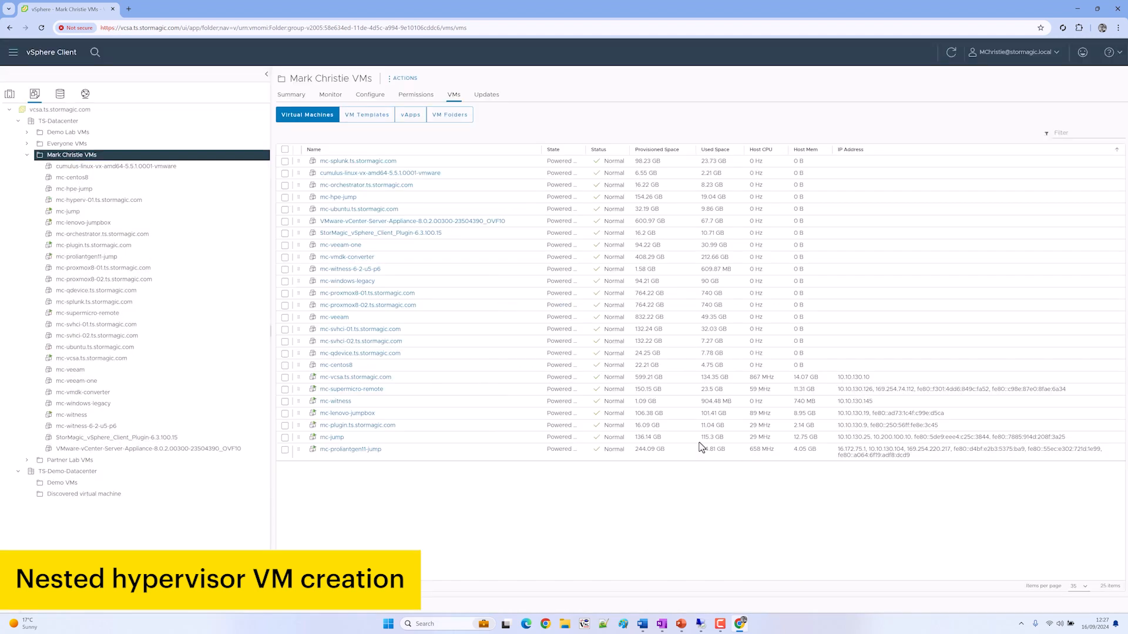
Clone mc-hyperv-01 to a new VM named mc-hyperv-02.ts.stormagic.com in the personal VMs folder
left_click(159, 204)
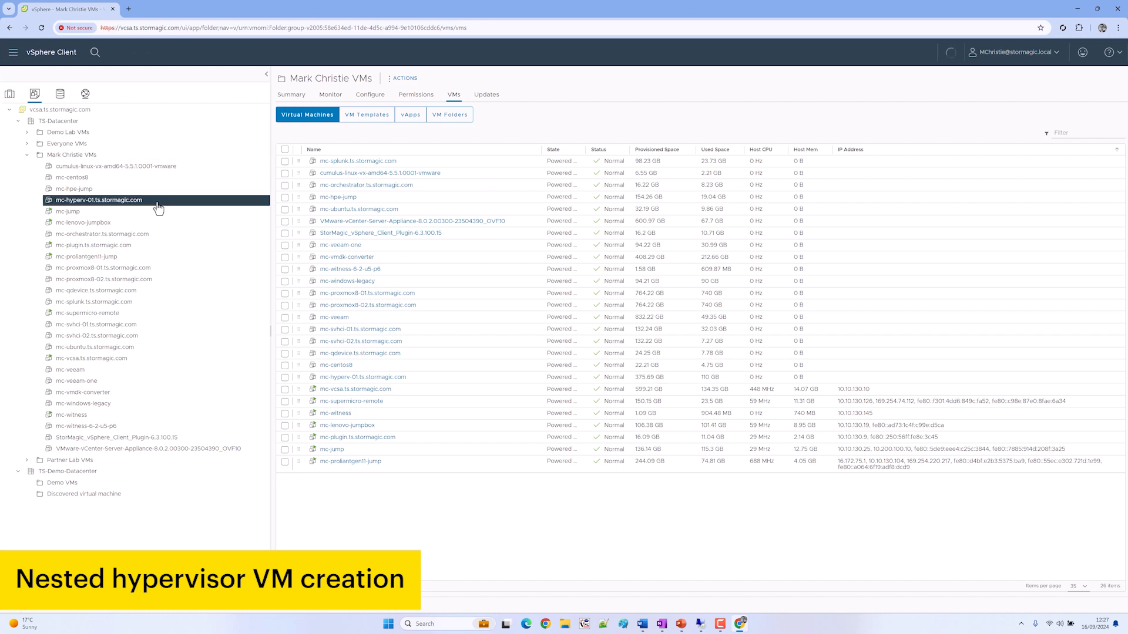
right_click(158, 203)
mouse_move(217, 296)
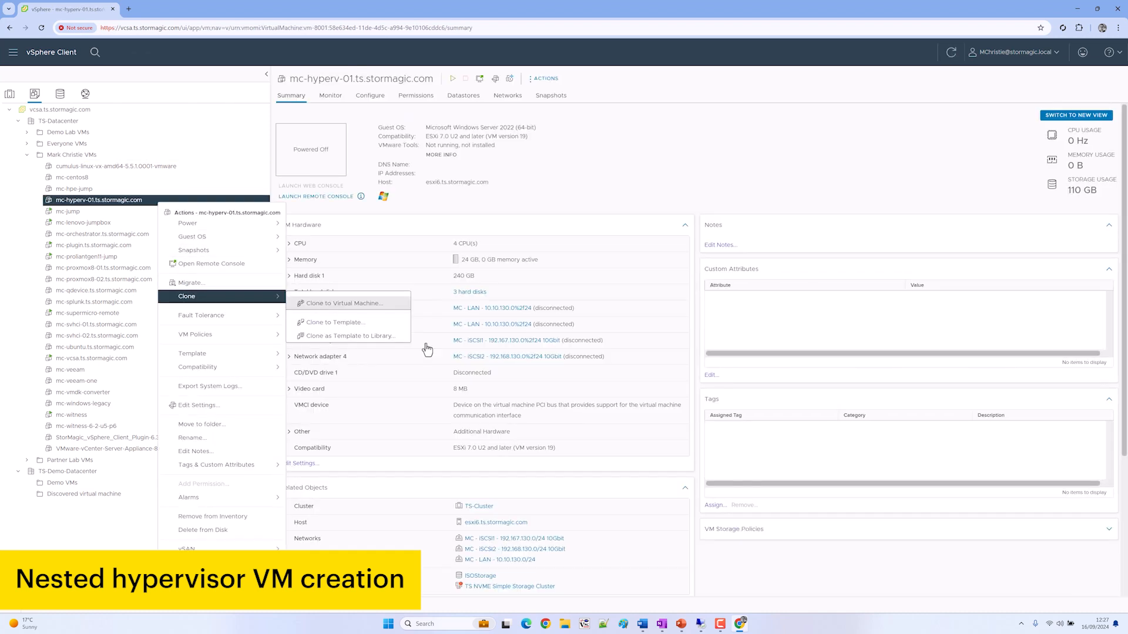
left_click(320, 304)
type("mc-hyperv-01.ts.stormagic.com")
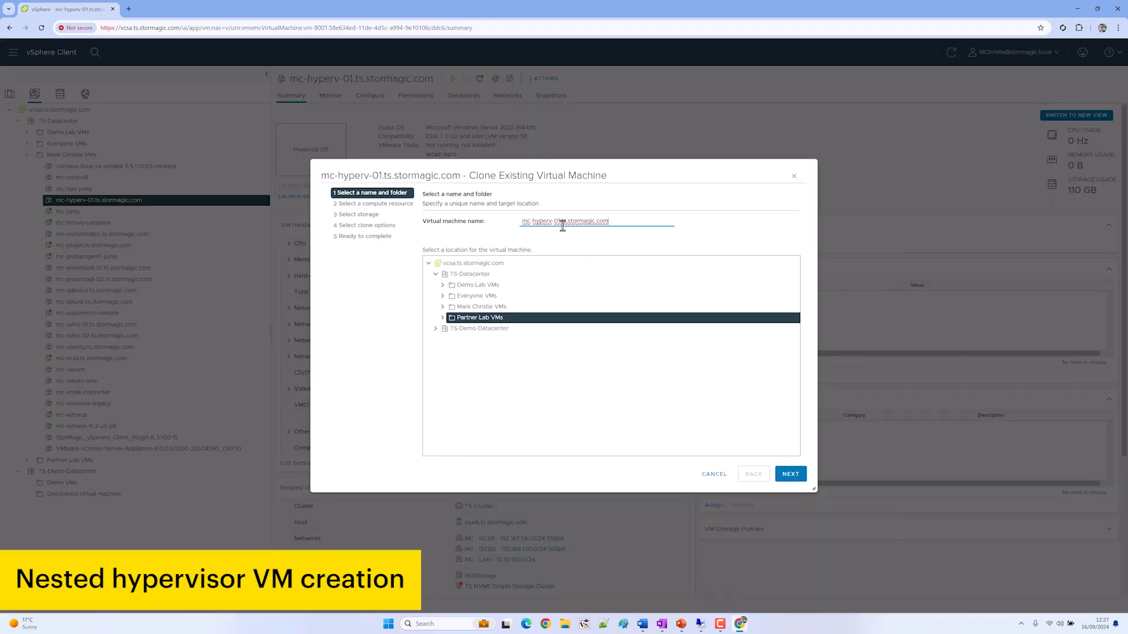
key("Right")
key("Delete")
type("2")
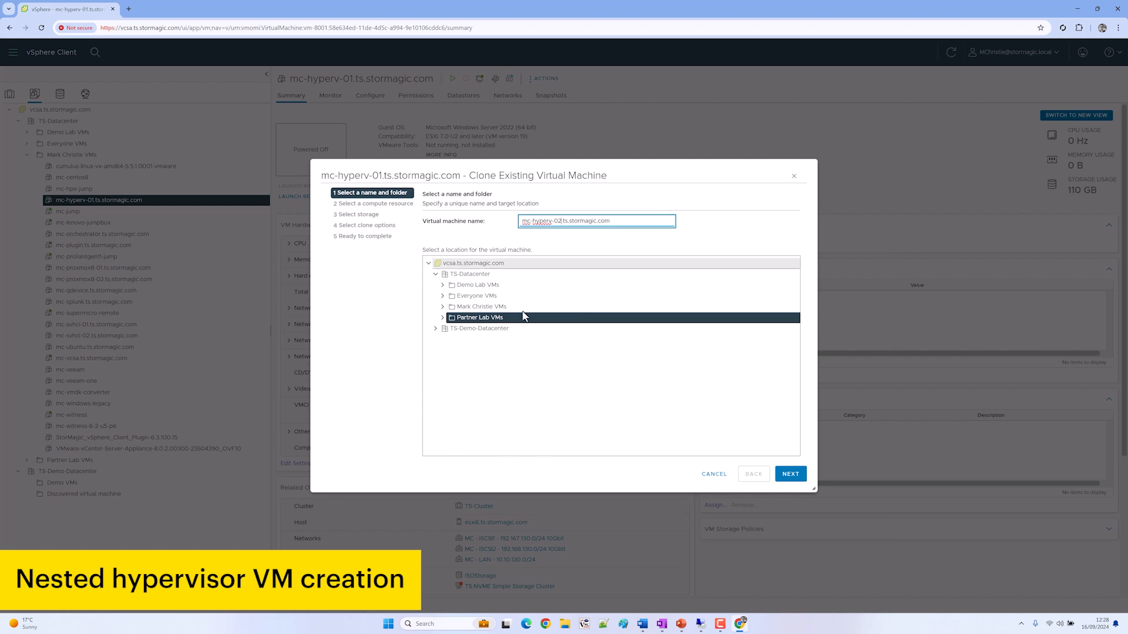
left_click(522, 308)
Place the clone on TS-Cluster and TS NVME storage with thin-provisioned disks, and finish
left_click(791, 474)
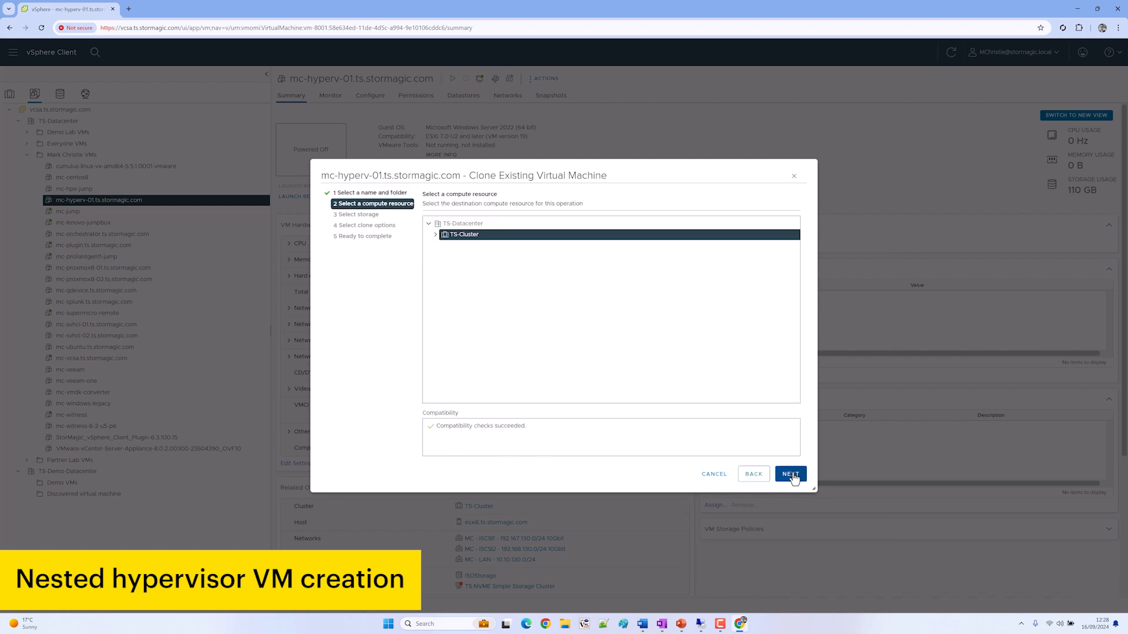
left_click(792, 476)
left_click(431, 316)
left_click(555, 232)
left_click(535, 269)
left_click(791, 473)
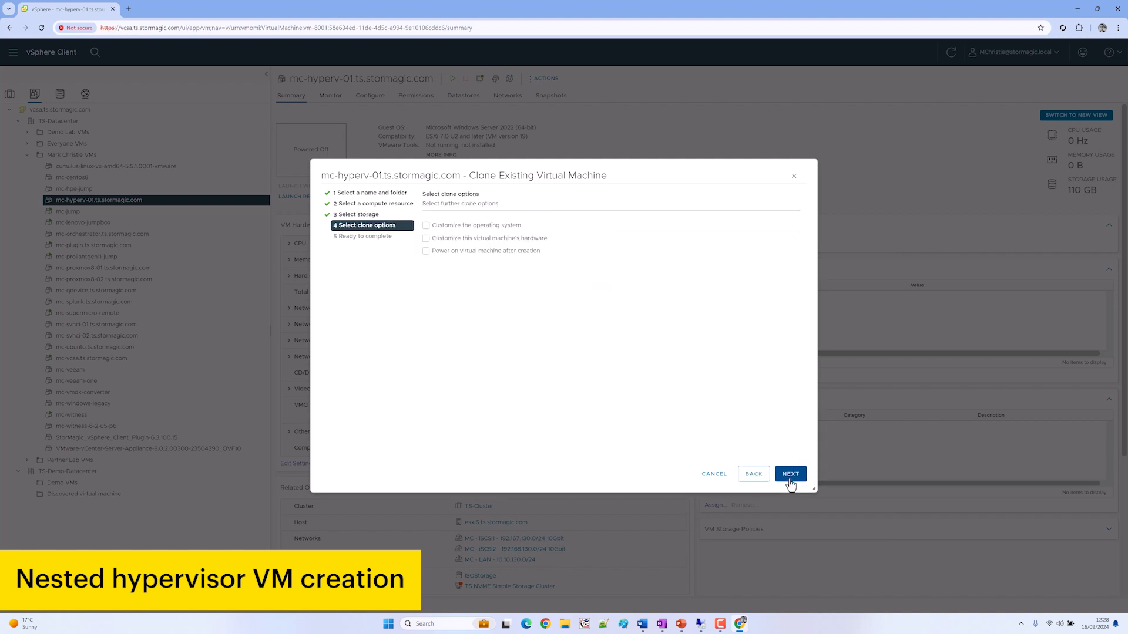
left_click(791, 477)
left_click(790, 477)
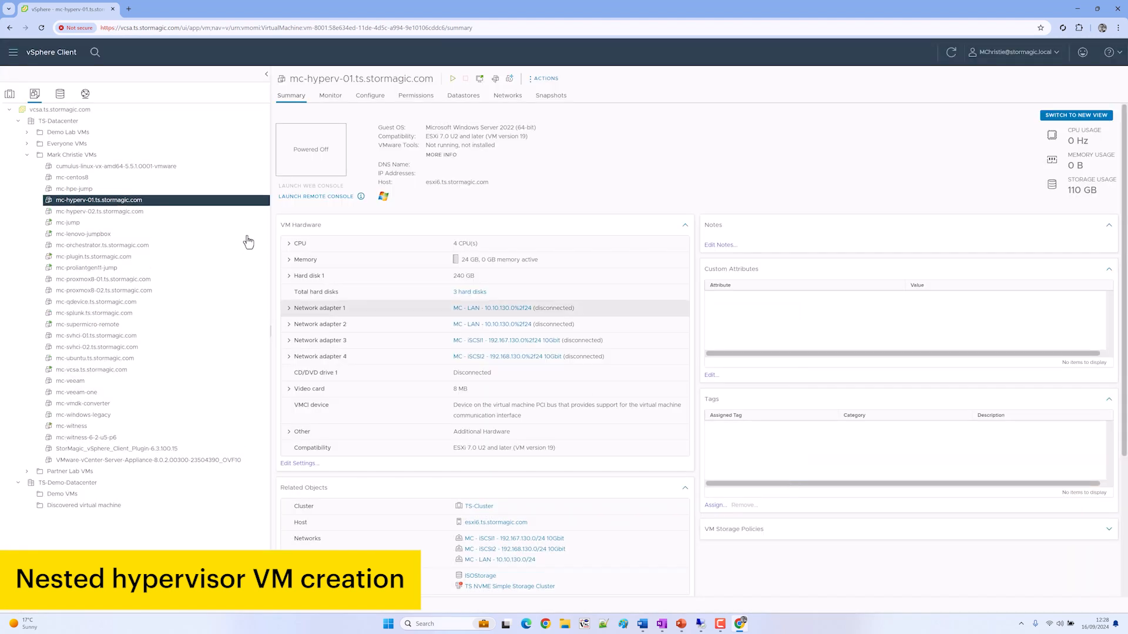
Open mc-hyperv-01's web console, reset it and boot from the Windows install disc
left_click(143, 211)
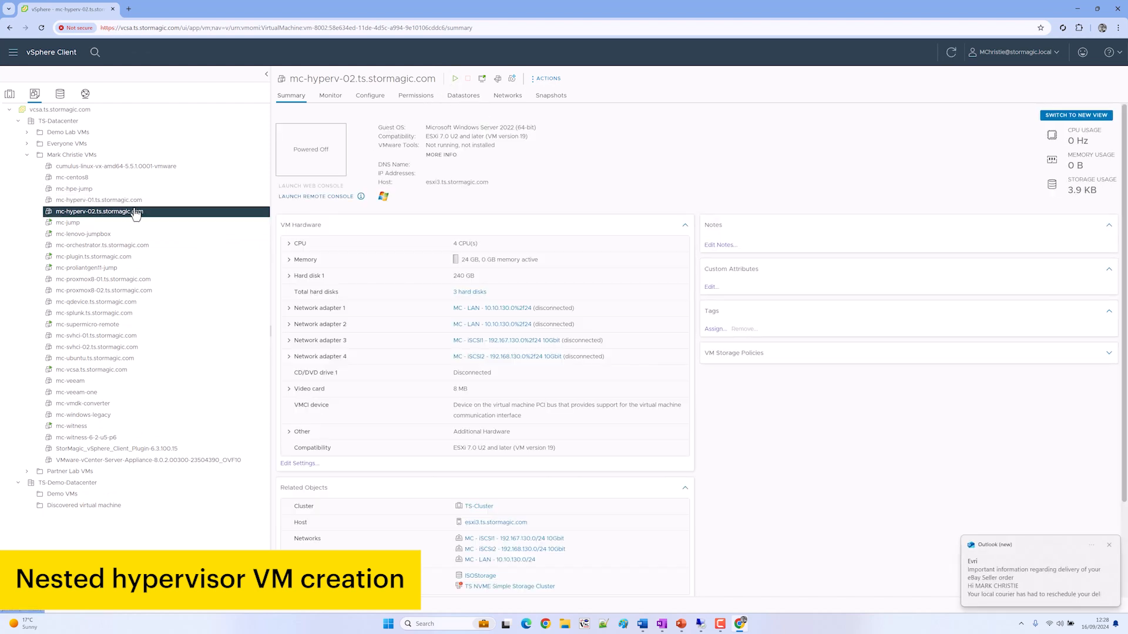
left_click(1111, 547)
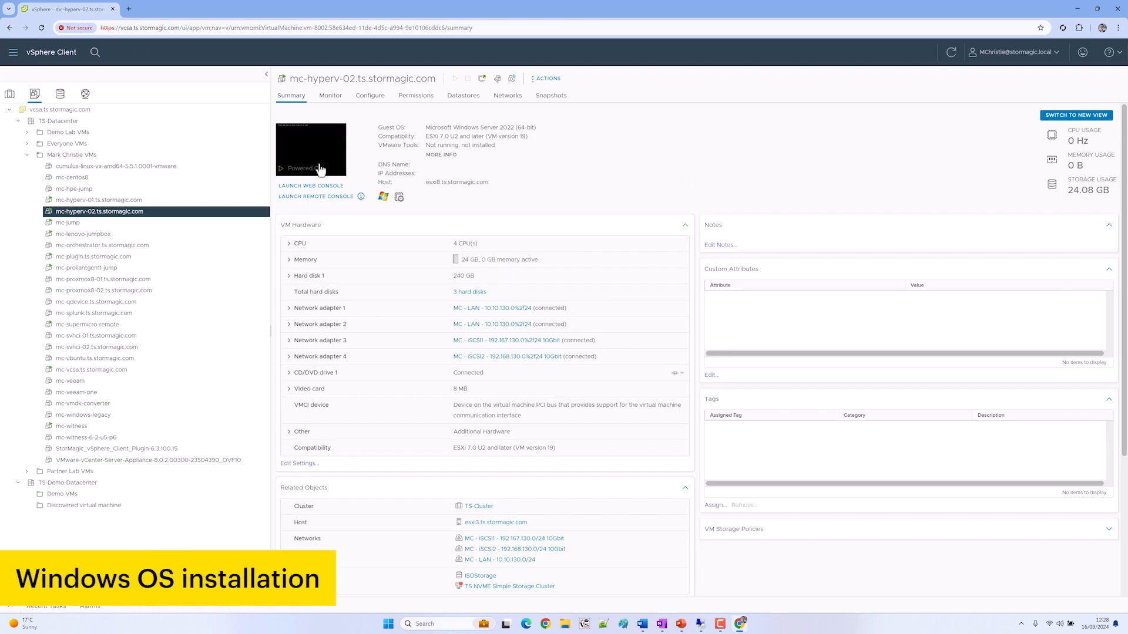
left_click(67, 8)
left_click(114, 200)
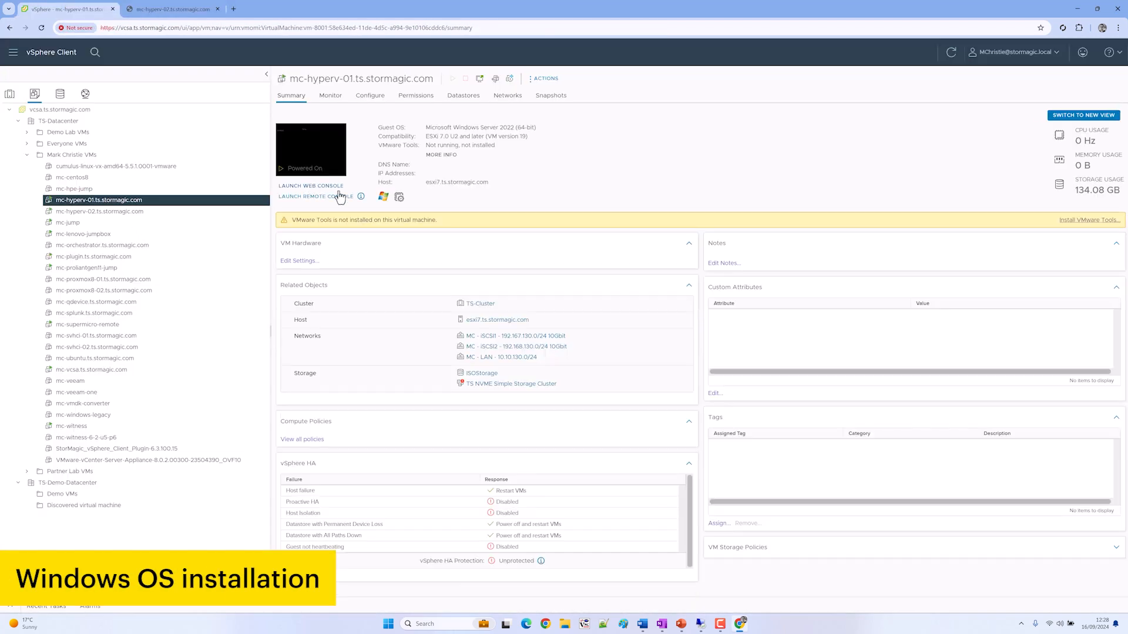
left_click(315, 186)
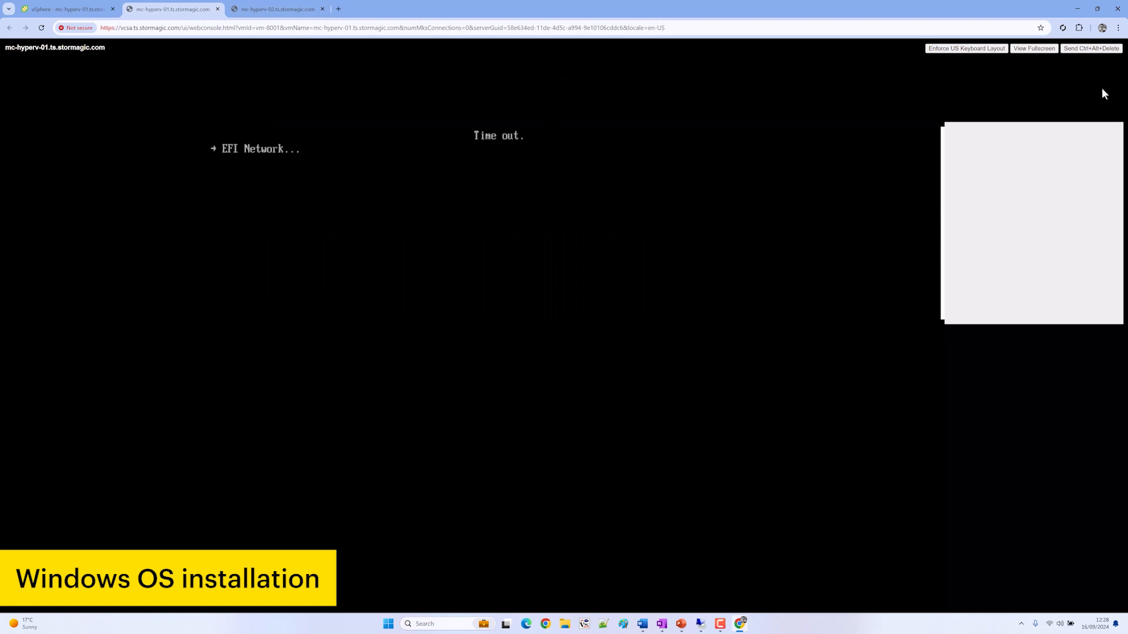
left_click(1091, 50)
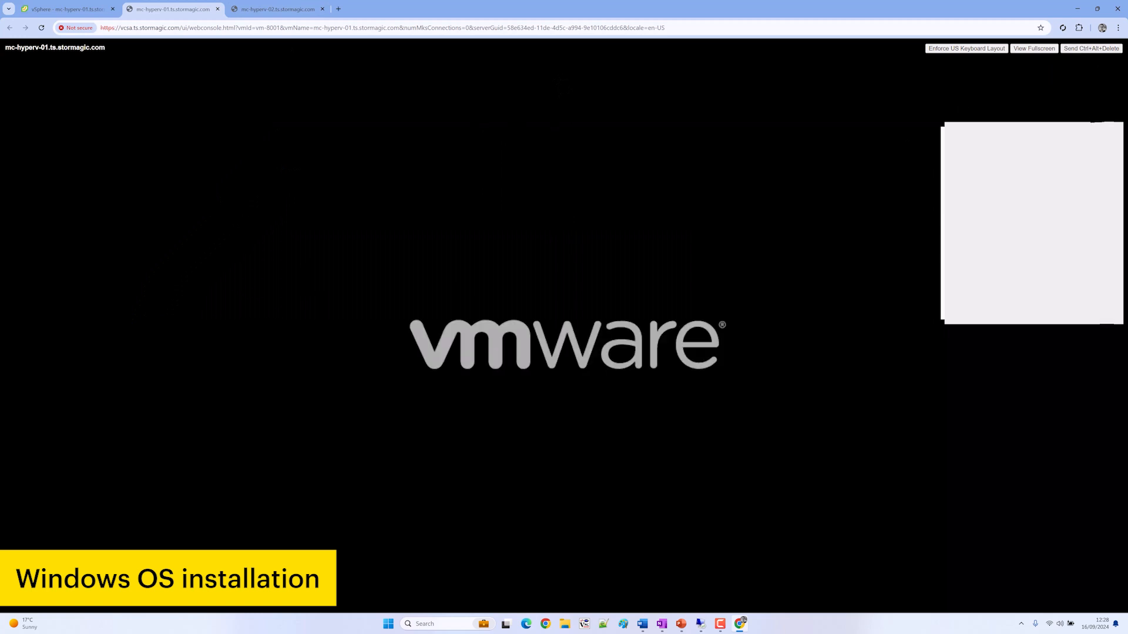
key("space")
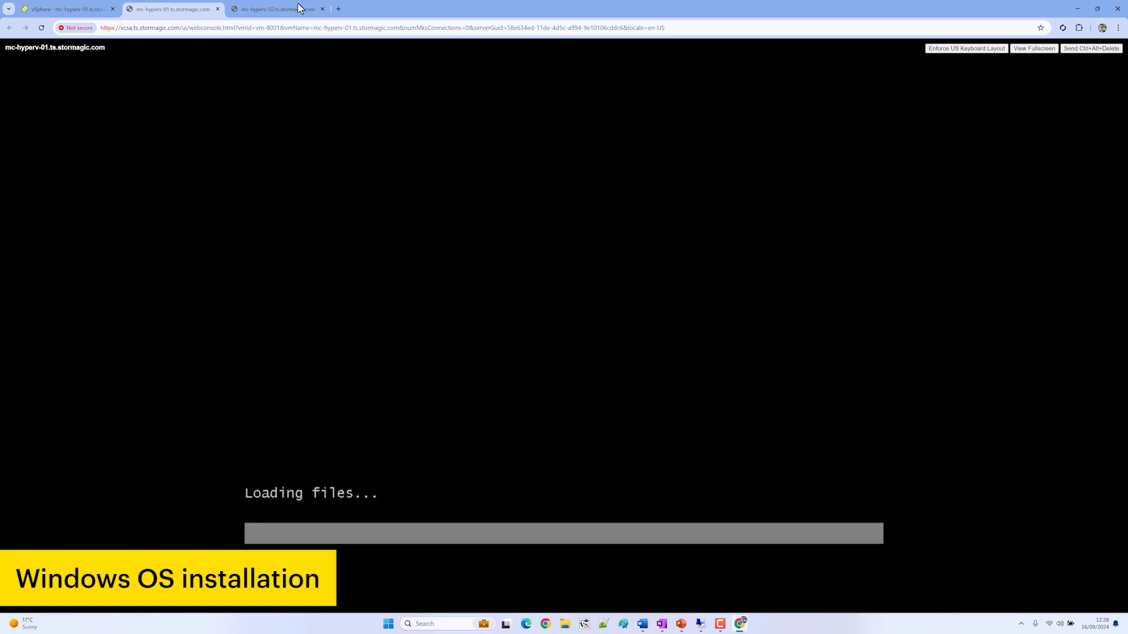
Restart mc-hyperv-02 with Ctrl+Alt+Delete and boot it from the install disc too
left_click(299, 9)
left_click(1092, 49)
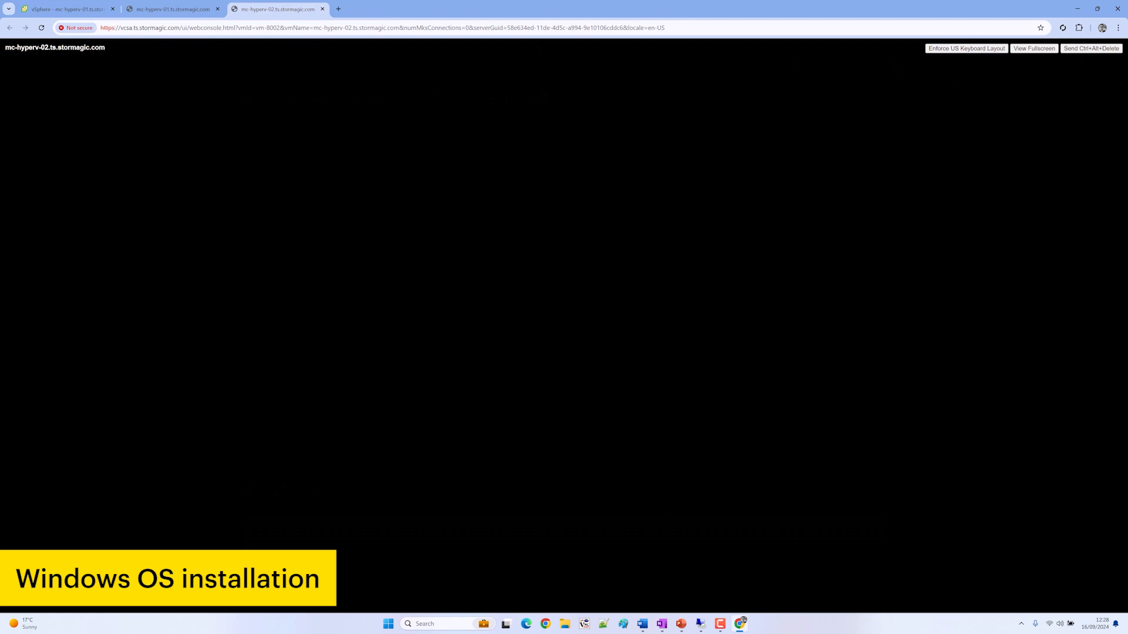
key("space")
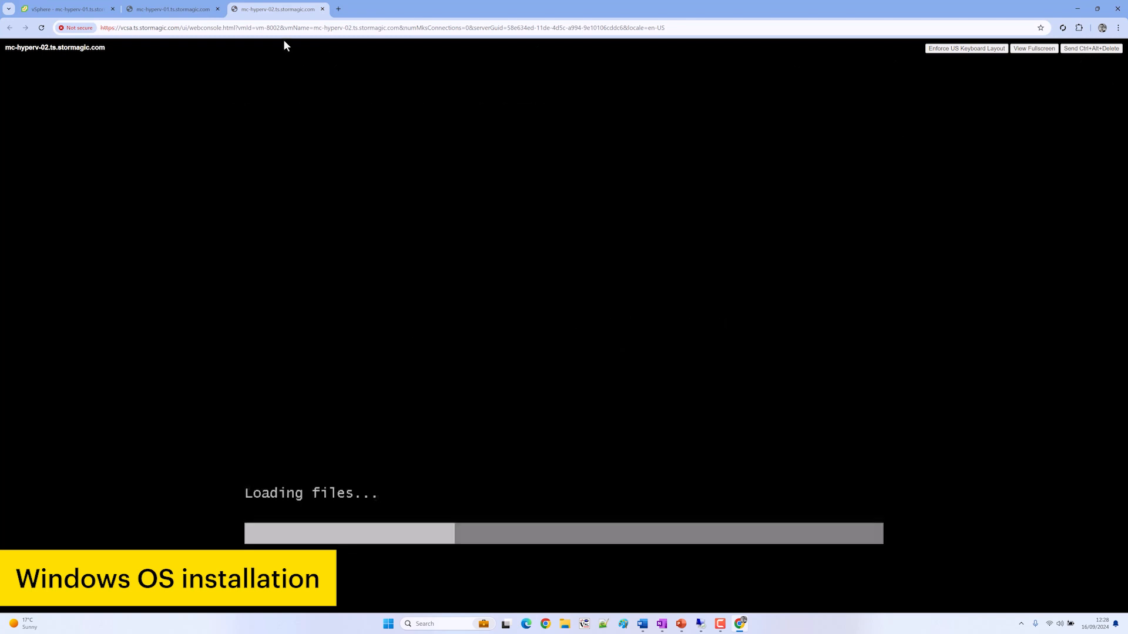
left_click(162, 10)
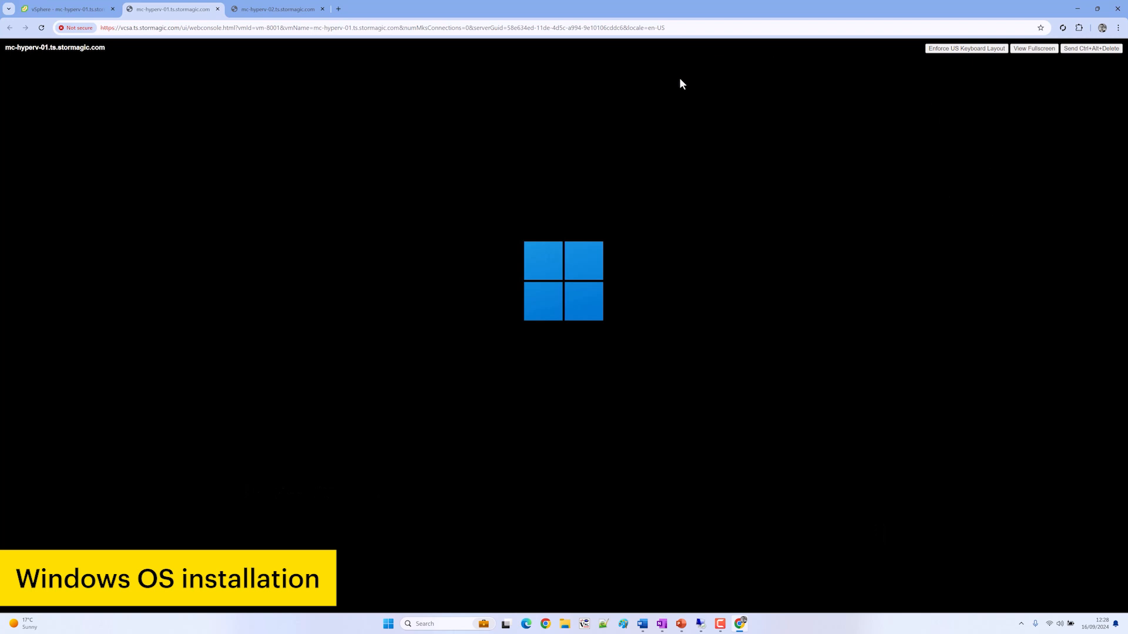
Load the StorMagic support portal in a new browser tab
key("ctrl+t")
type("support.stormagic.com")
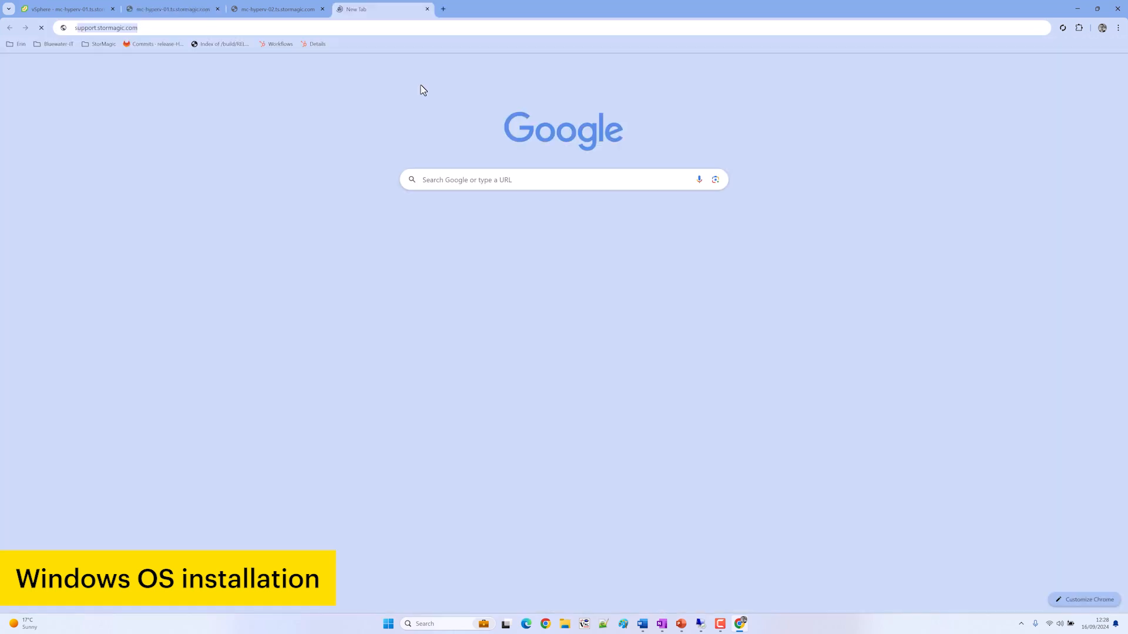
key("Down")
key("Return")
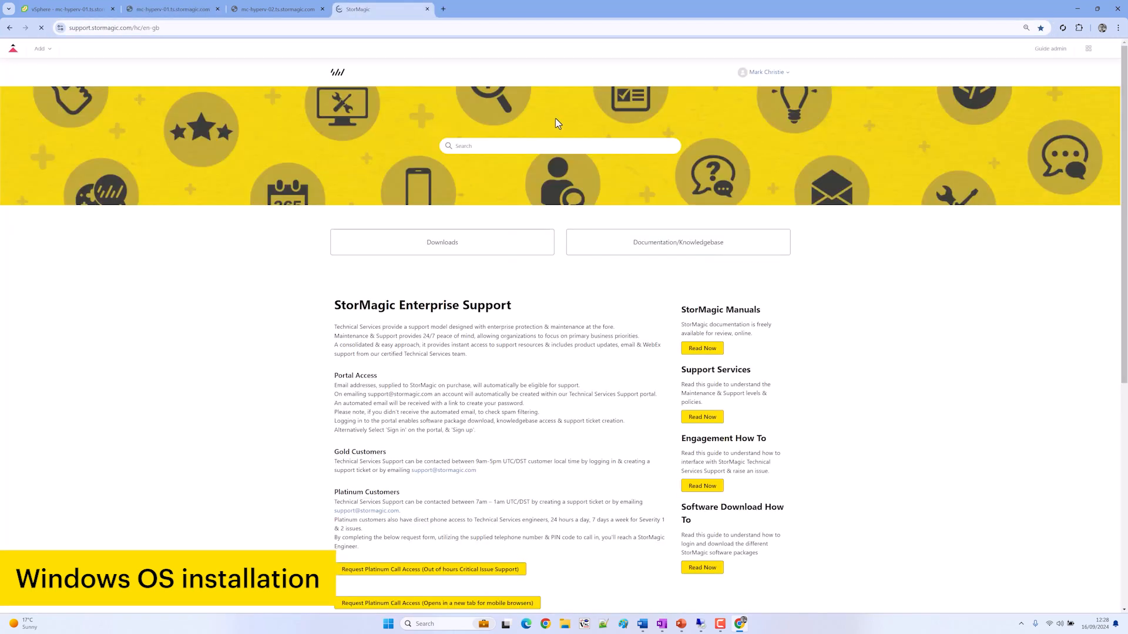
Search 'teaming' and open the SvSAN and Microsoft LBFO and SET NIC teaming article
left_click(573, 145)
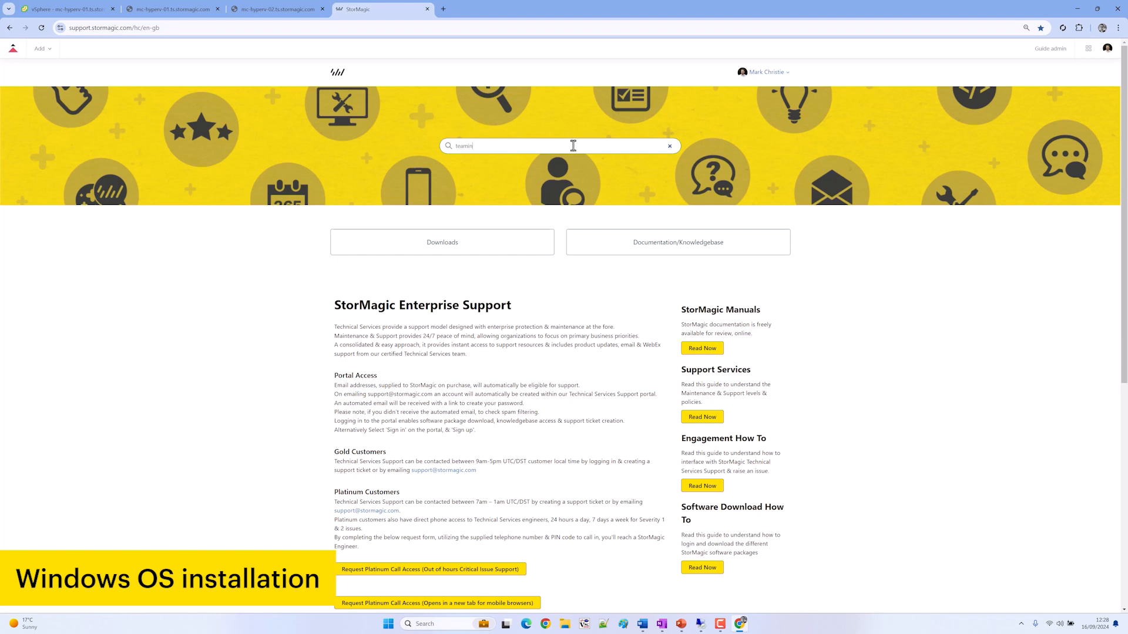
type("teaming")
key("Return")
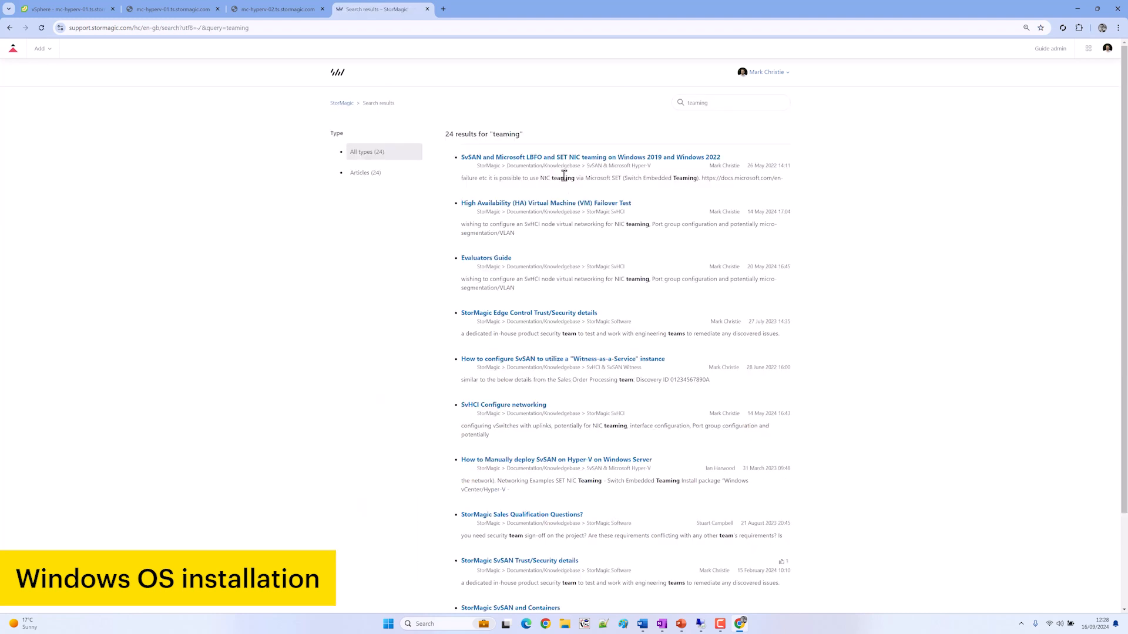
left_click(630, 169)
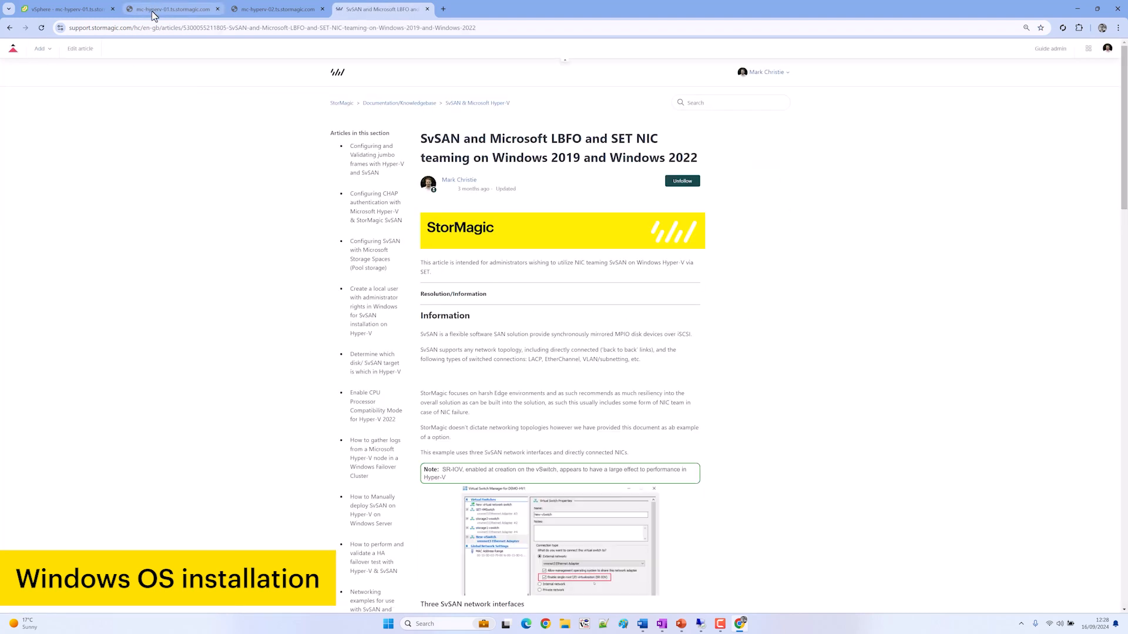
key("ctrl+plus")
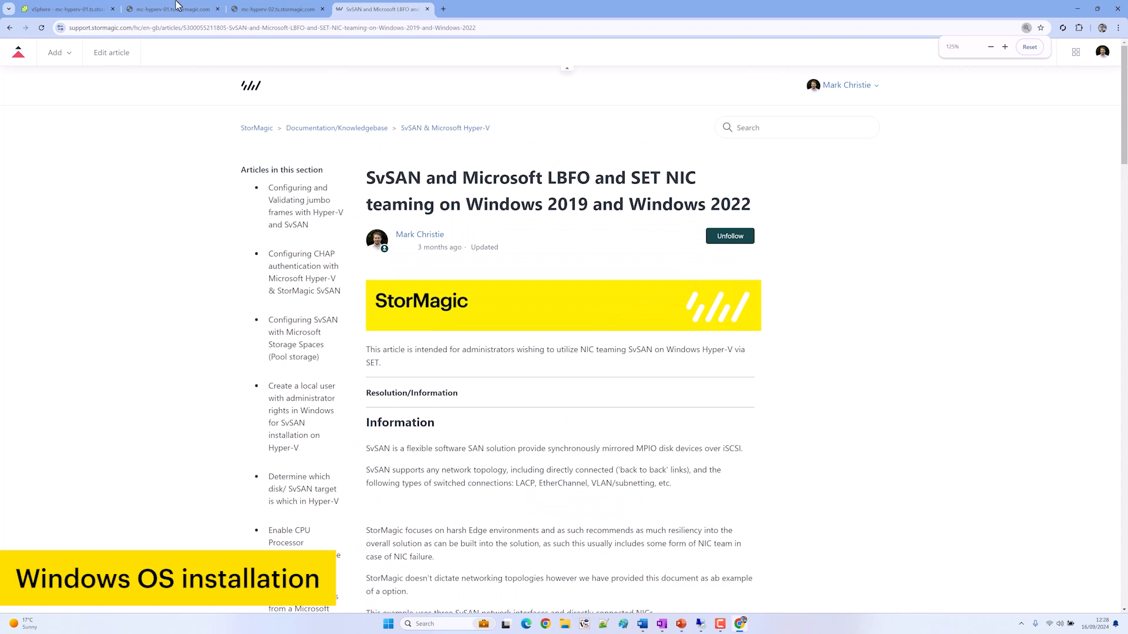
left_click(173, 9)
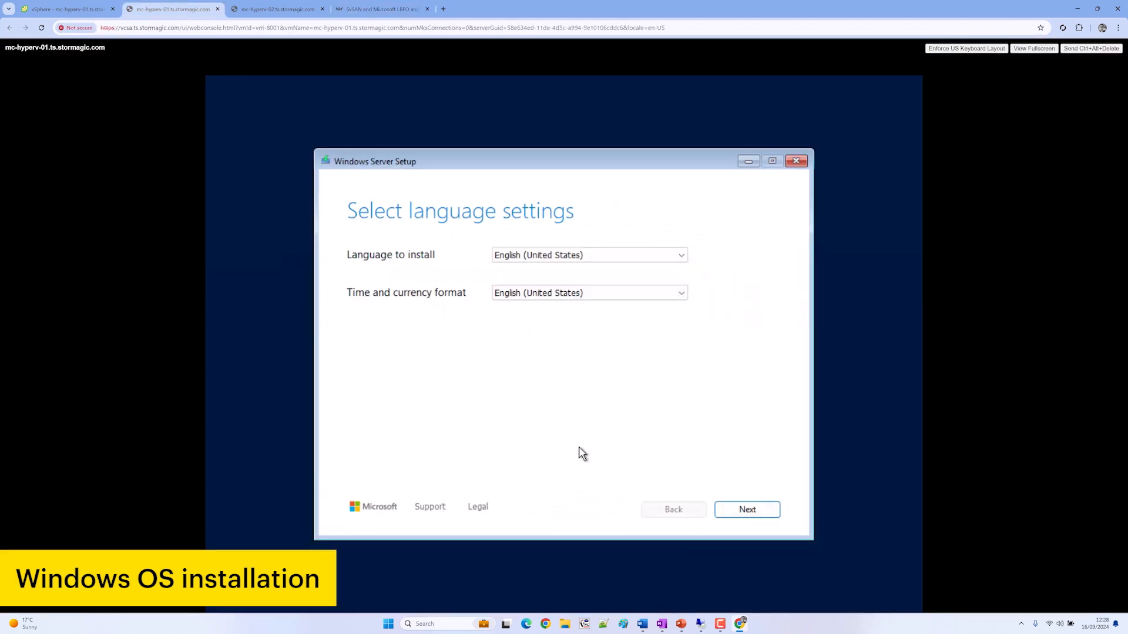
On mc-hyperv-01, accept the default language settings and agree to the data-deletion notice
key("Return")
key("Return")
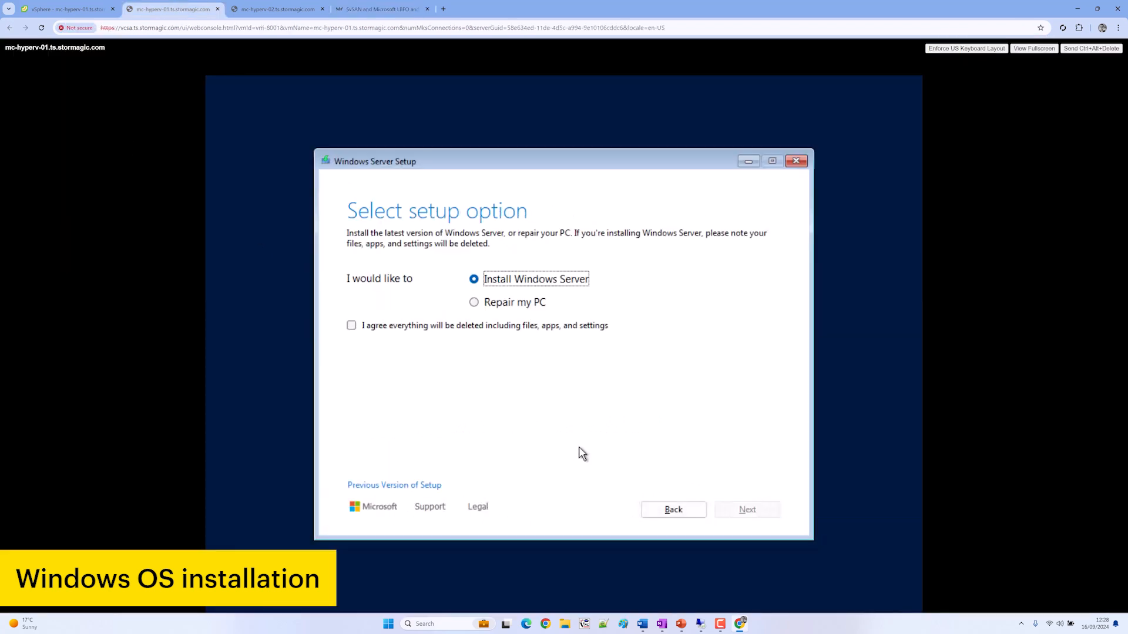
key("Tab")
key("space")
key("Tab")
key("Tab")
key("Tab")
key("Tab")
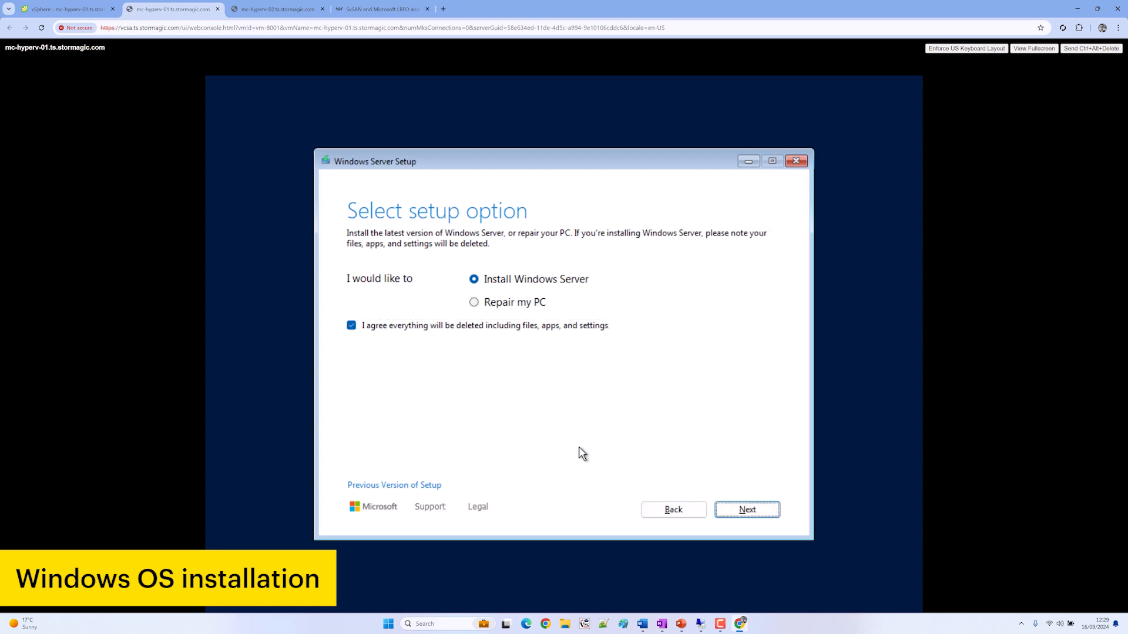
key("Return")
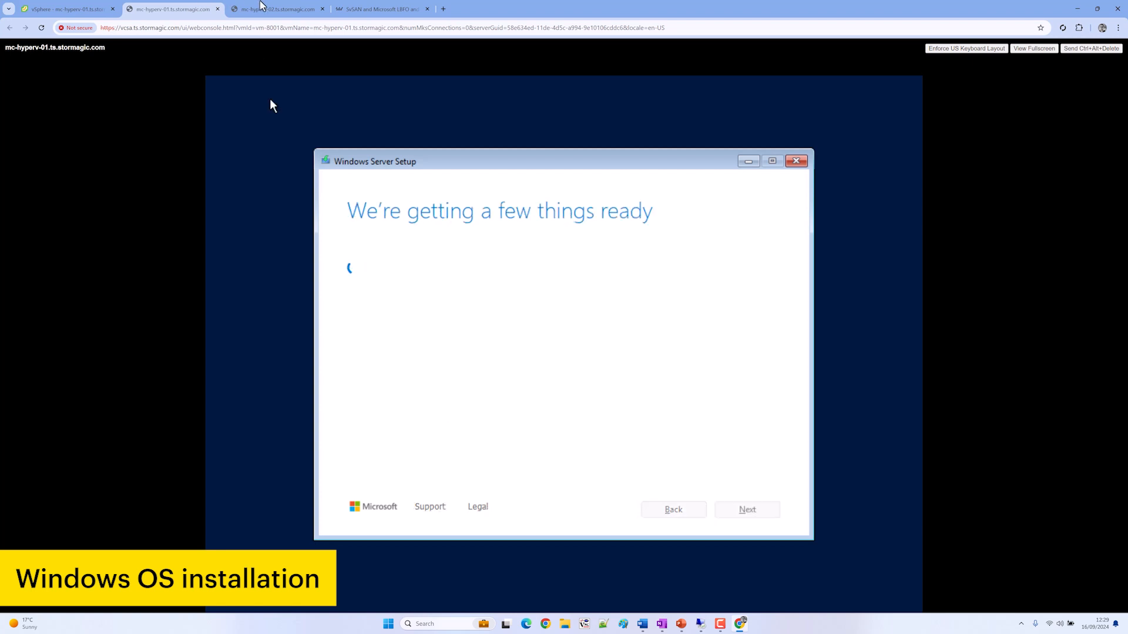
On mc-hyperv-02, accept default language, US keyboard, Install Windows Server, and the data-deletion notice
left_click(272, 9)
key("Return")
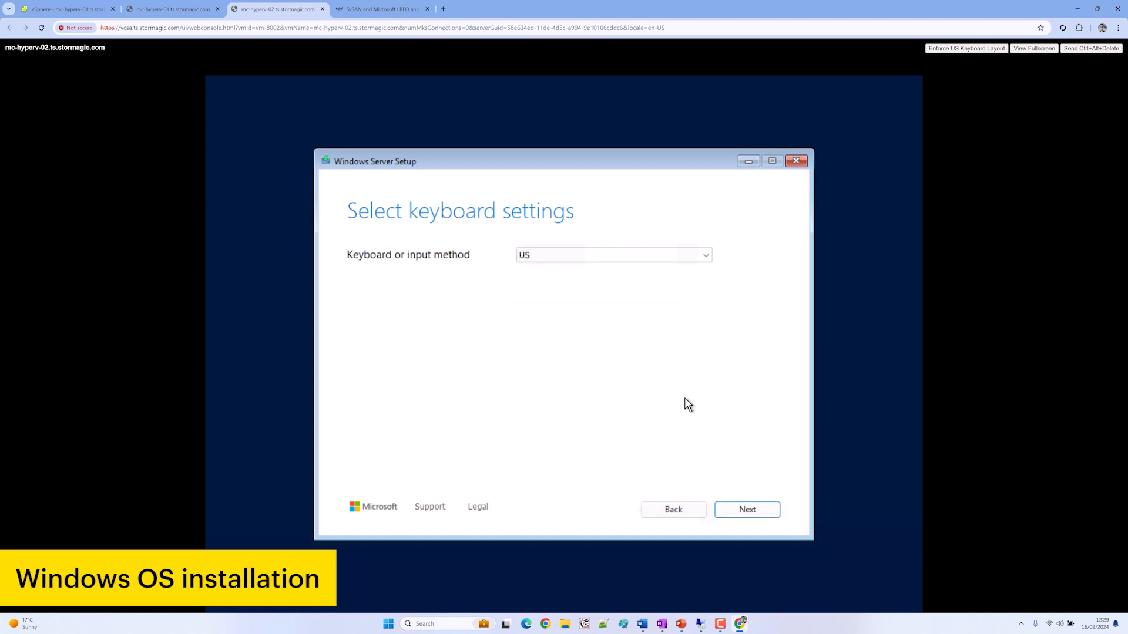
key("Return")
key("Down")
key("Up")
key("Tab")
key("space")
key("Tab")
key("Tab")
key("Tab")
key("Tab")
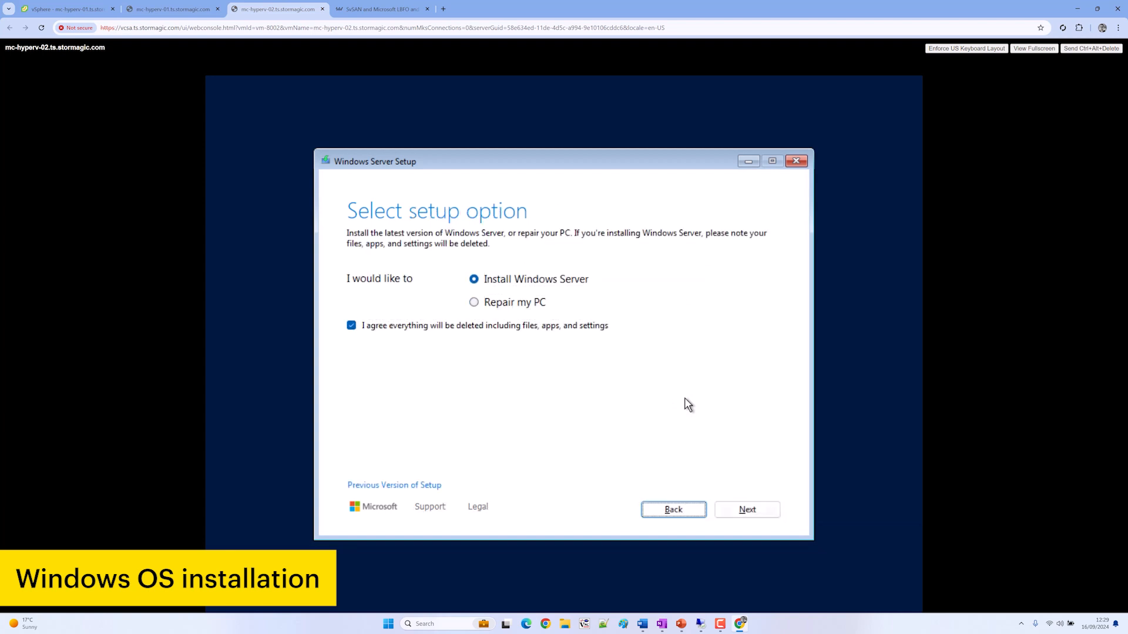
key("Return")
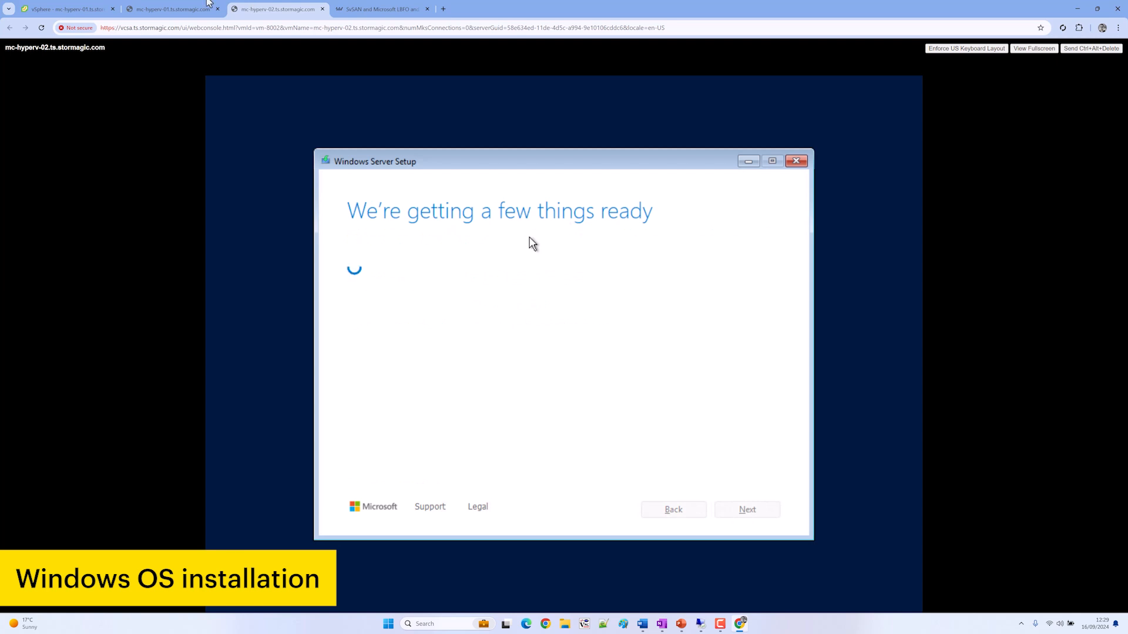
Choose Standard Evaluation (Desktop Experience) and accept the license terms on both VMs
left_click(135, 11)
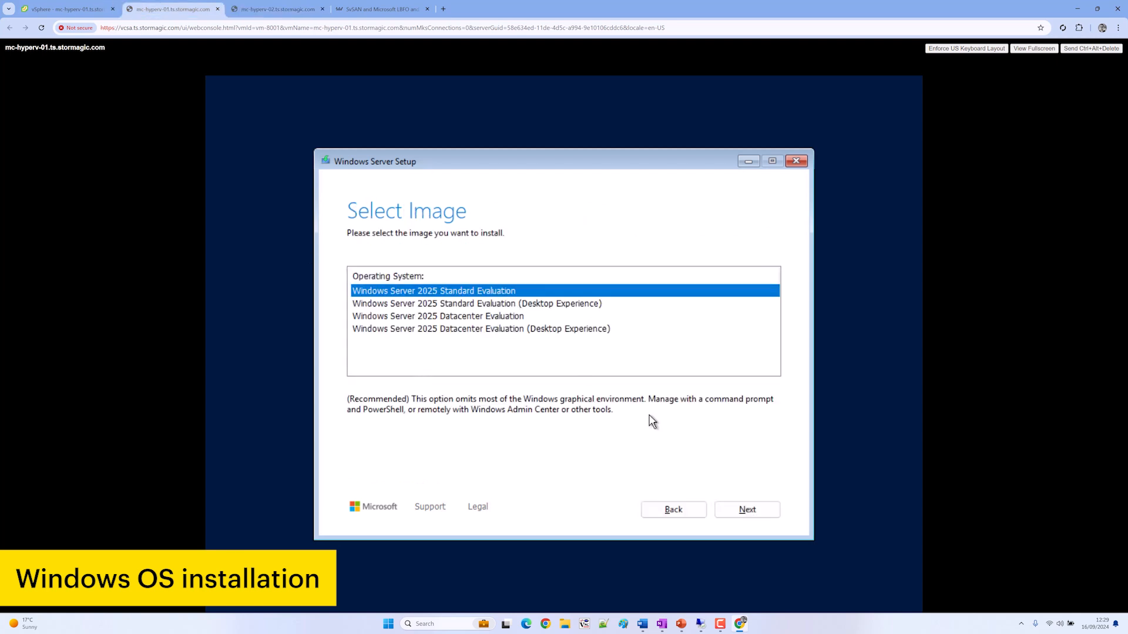
left_click(591, 307)
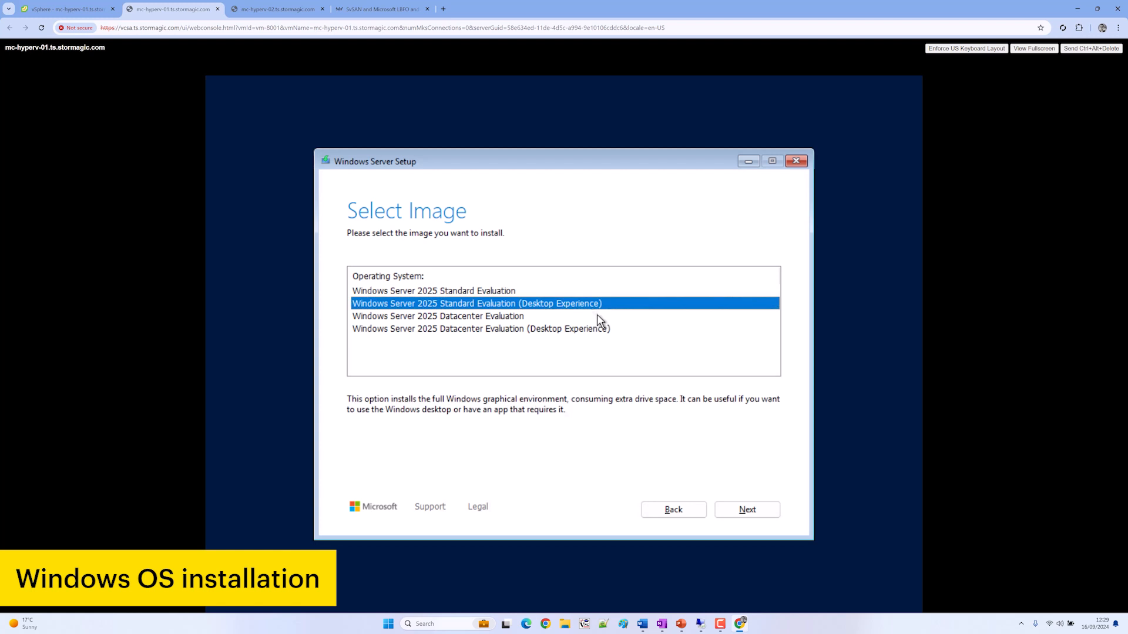
left_click(747, 509)
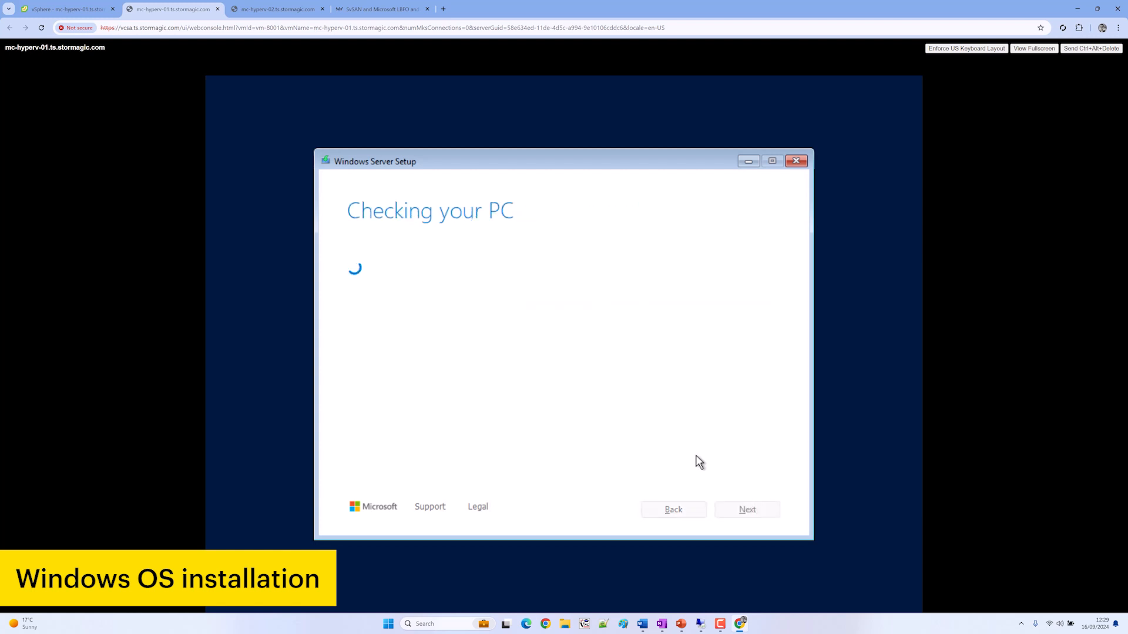
left_click(759, 515)
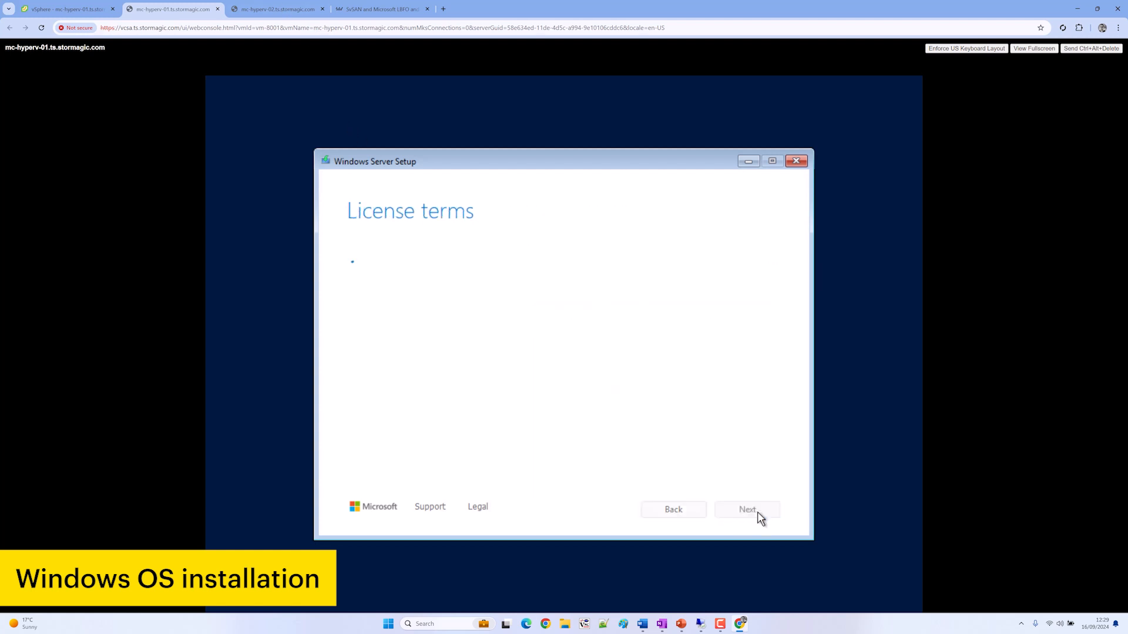
left_click(276, 9)
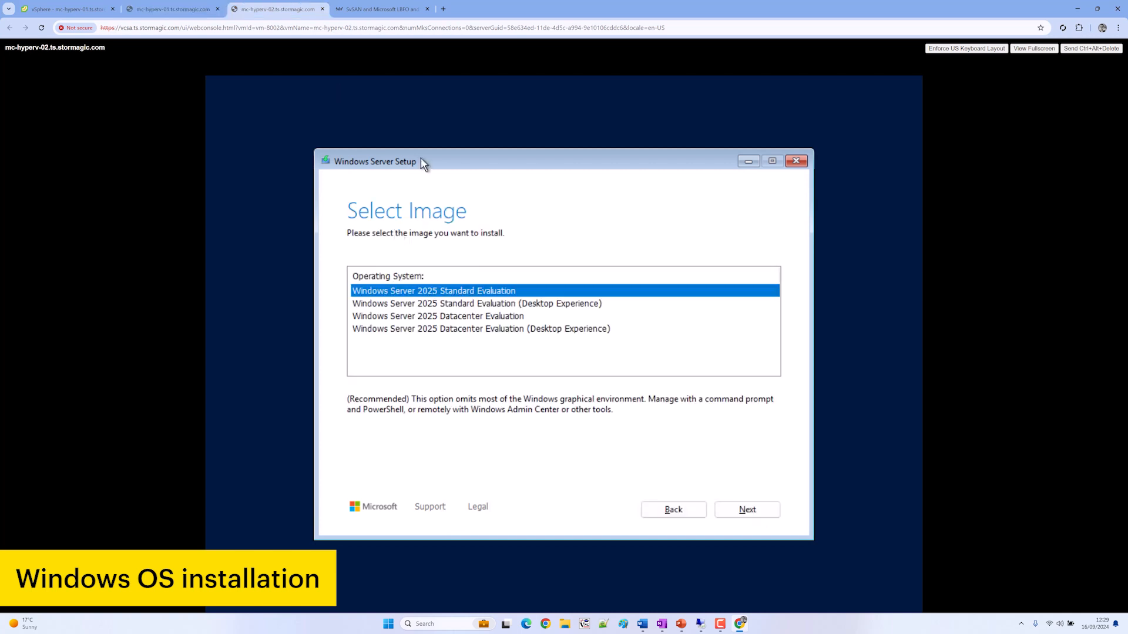
left_click(430, 305)
left_click(748, 510)
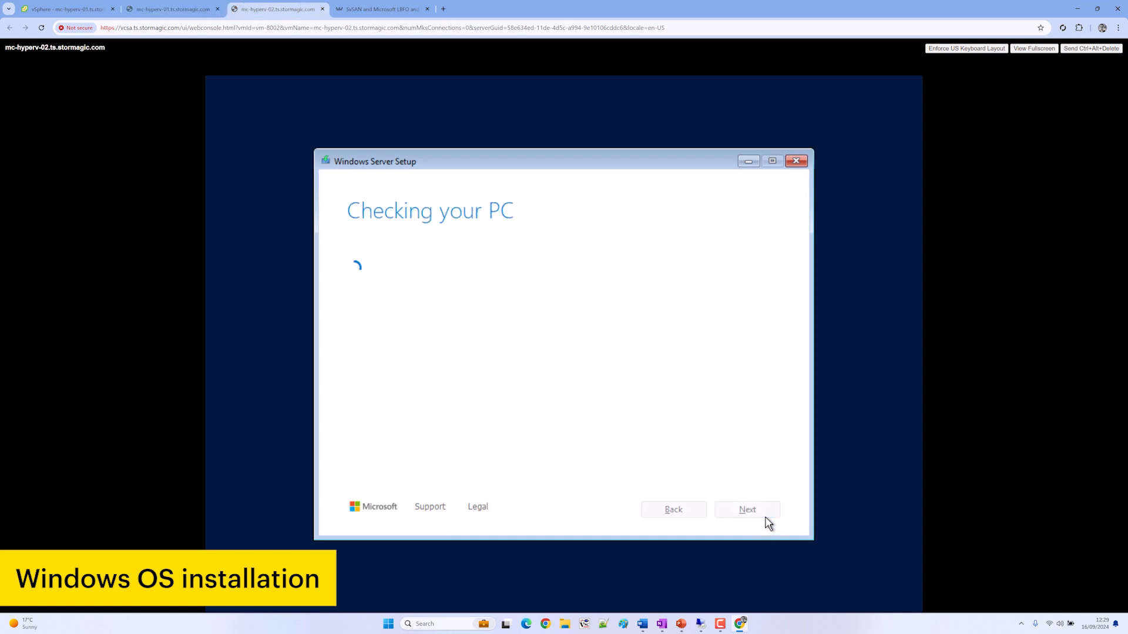
left_click(759, 514)
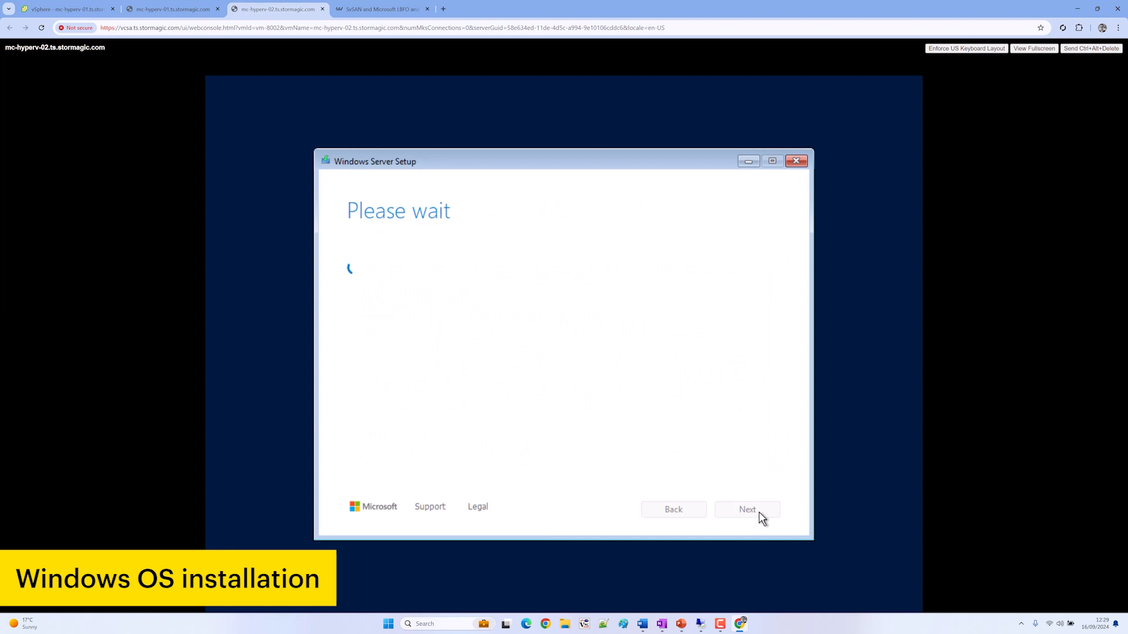
Select Disk 0 and start the Windows Server installation on mc-hyperv-01 and mc-hyperv-02
left_click(167, 12)
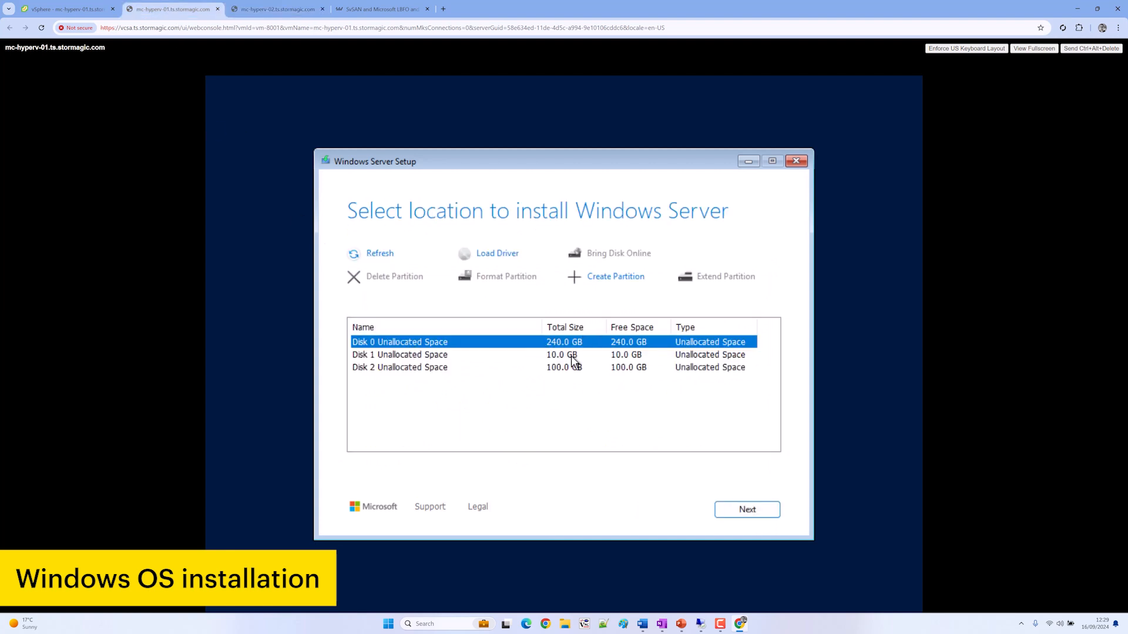
left_click(767, 509)
left_click(276, 8)
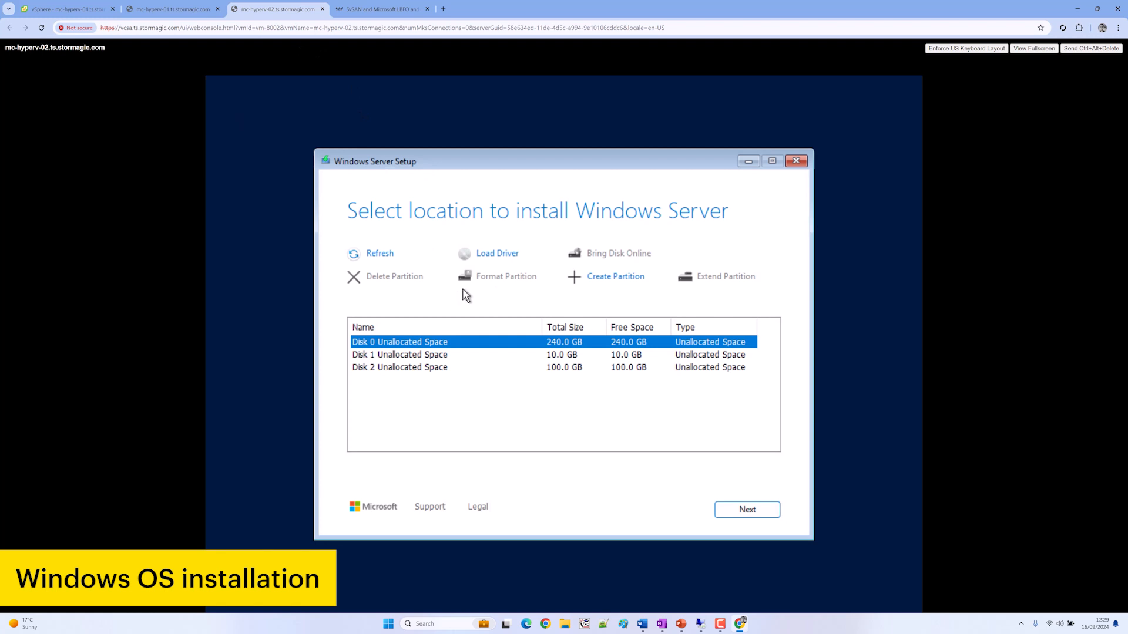
left_click(748, 519)
left_click(172, 9)
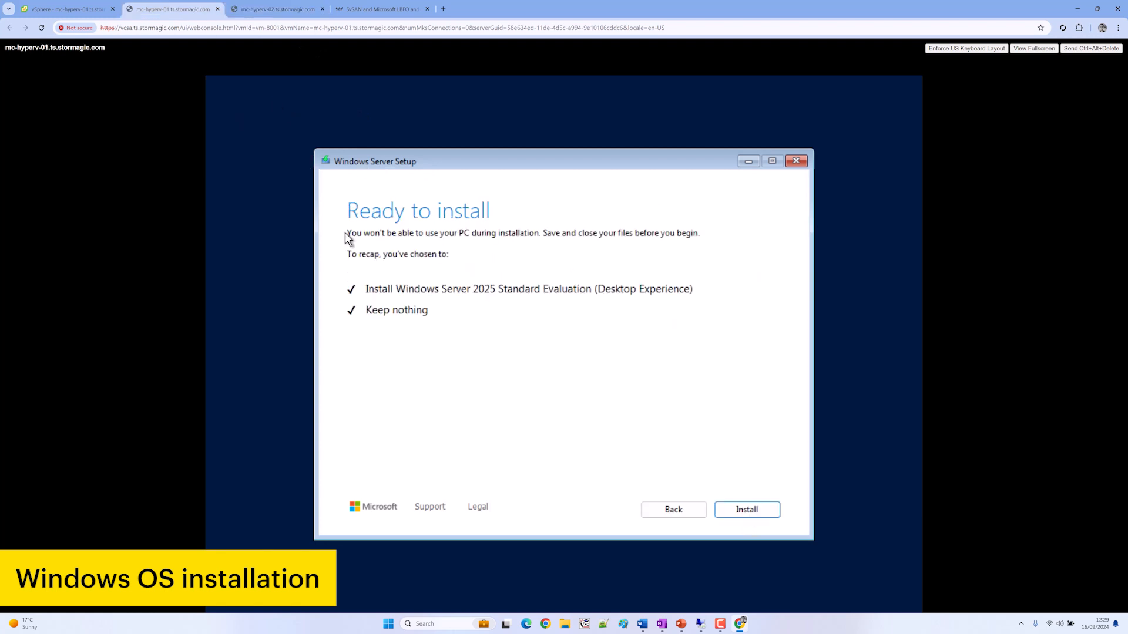
left_click(748, 510)
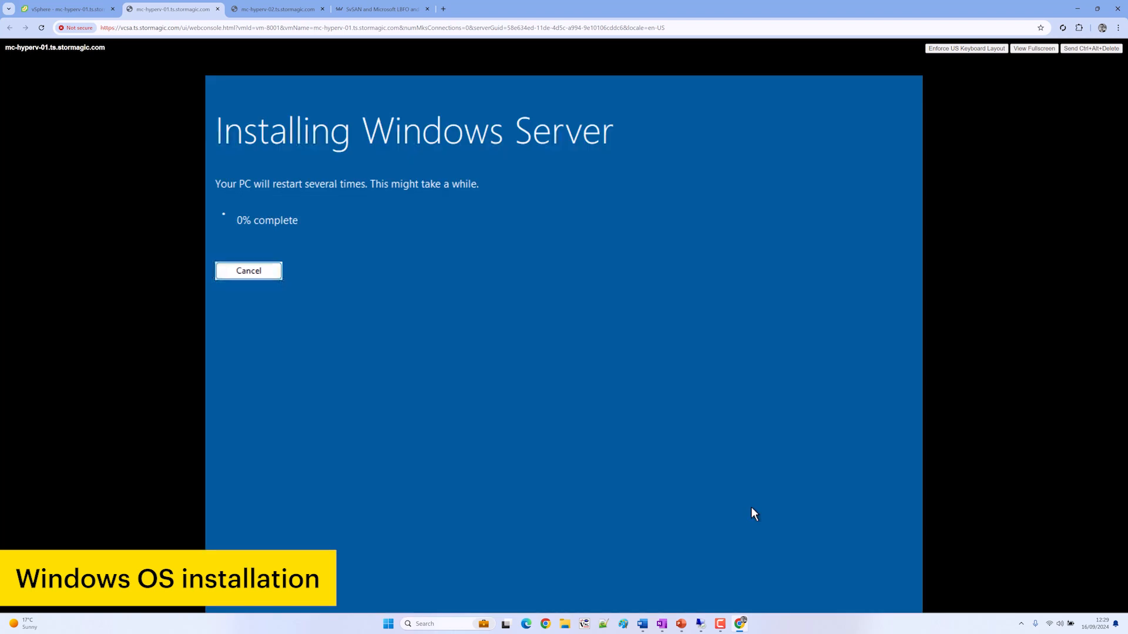
left_click(265, 6)
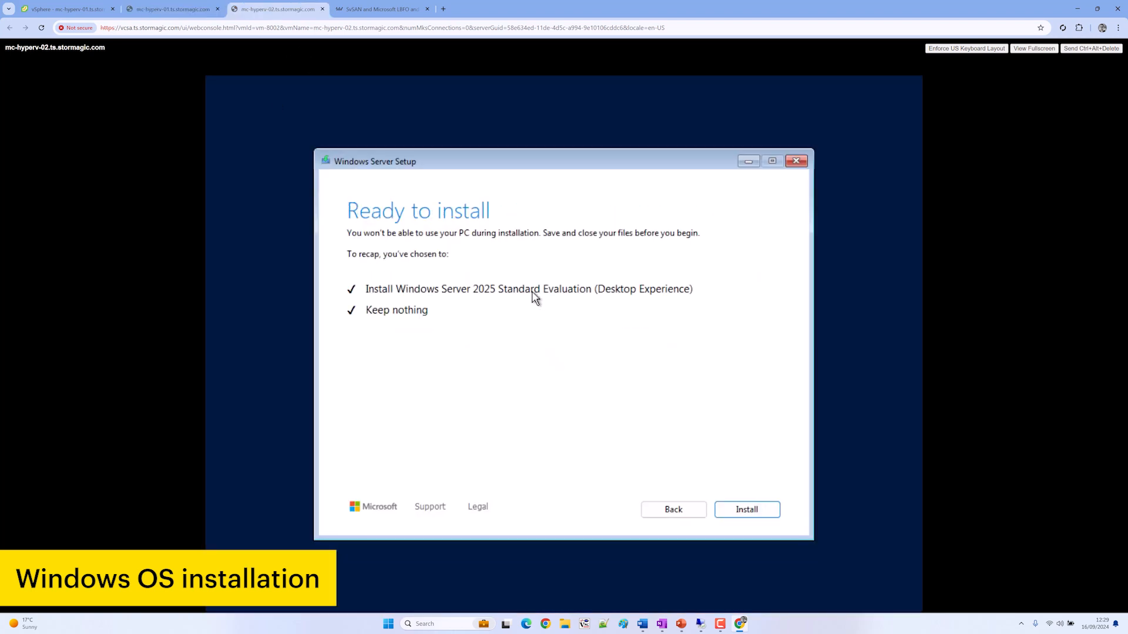
left_click(769, 509)
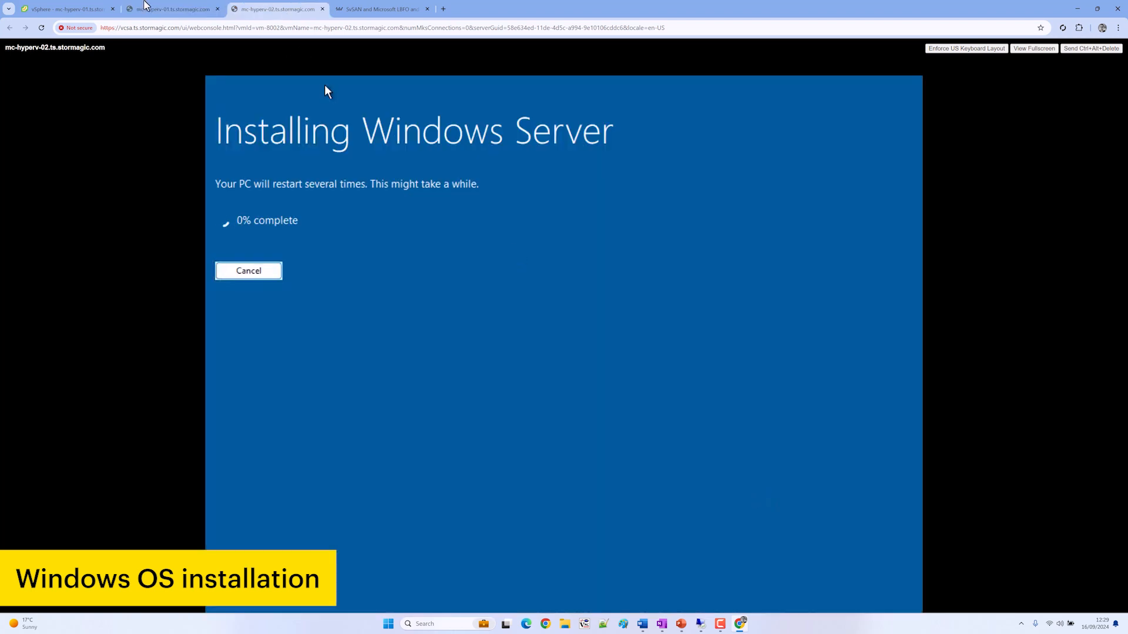
Check installation progress on mc-hyperv-01 and mc-hyperv-02, ending on the mc-hyperv-01 console
key("ctrl+shift+Tab")
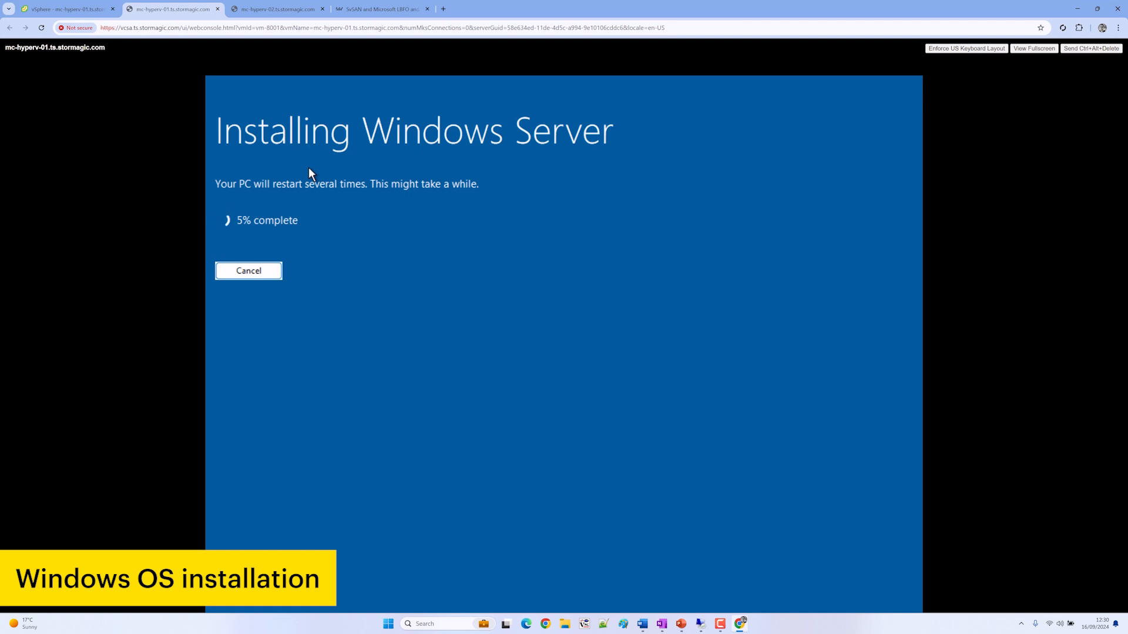
key("ctrl+Tab")
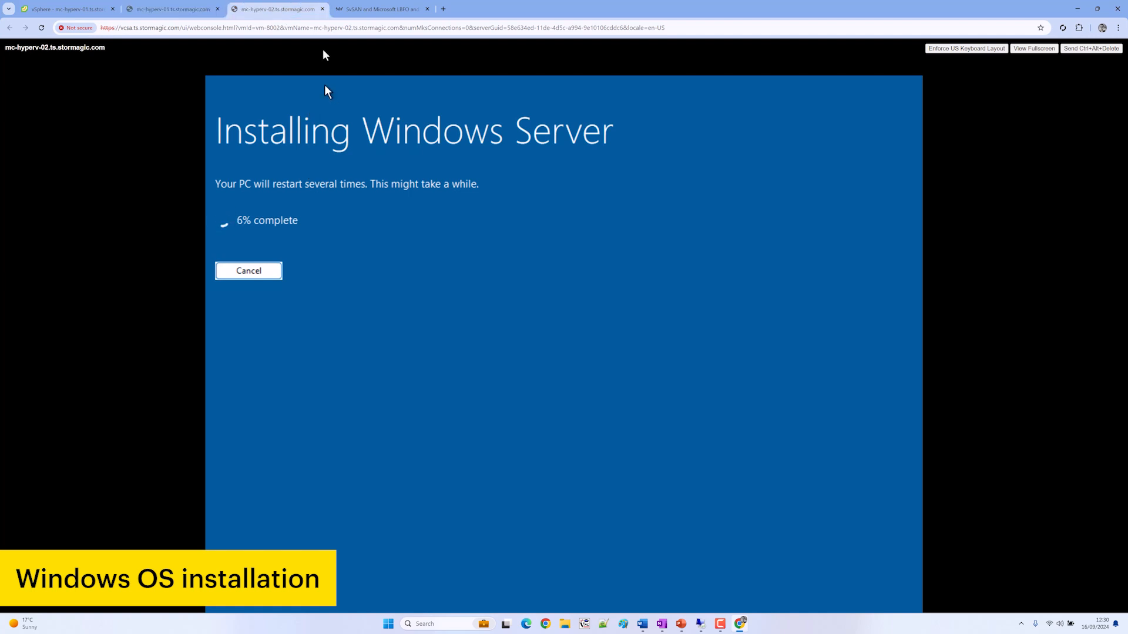
key("ctrl+shift+Tab")
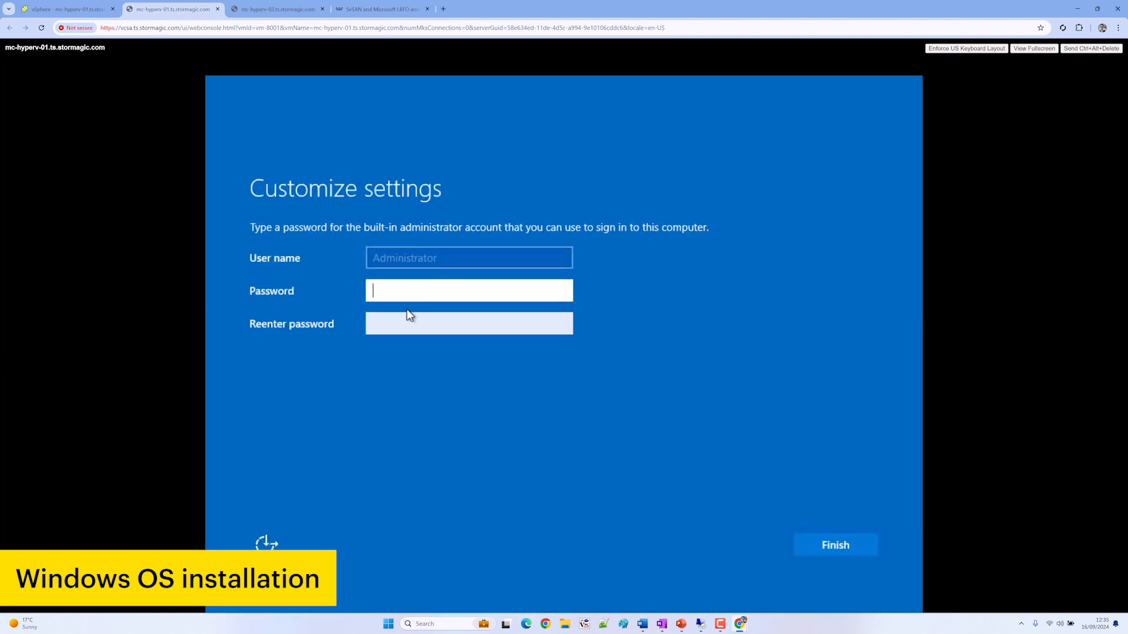
Enter and confirm the built-in Administrator password on mc-hyperv-01 and finish setup
type("•••••")
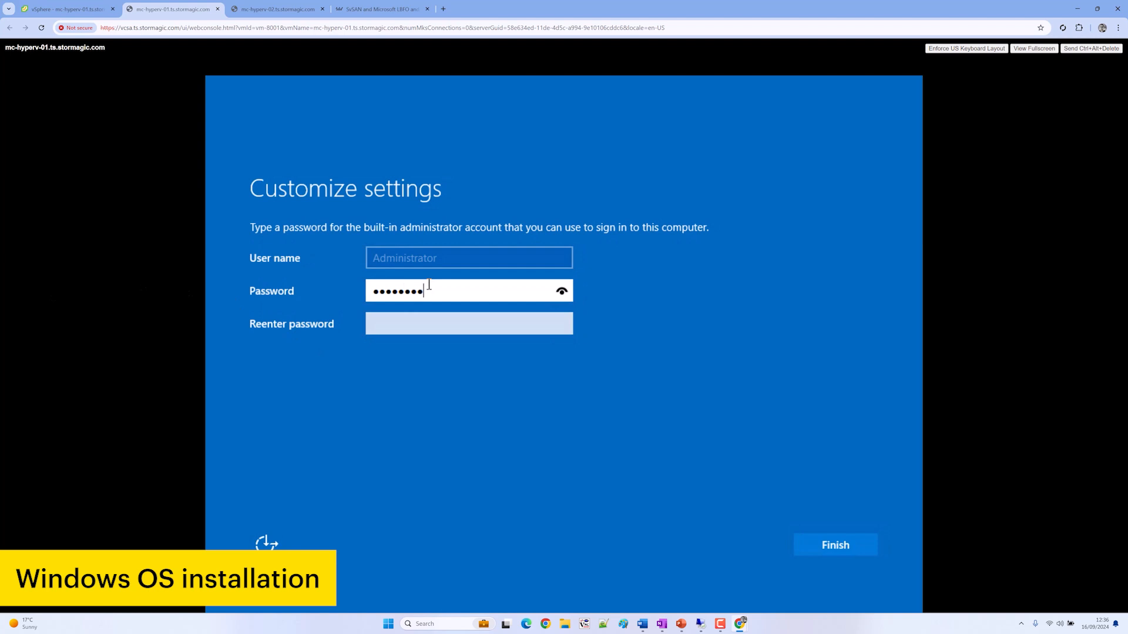
key("Tab")
type("••••••••")
key("Tab")
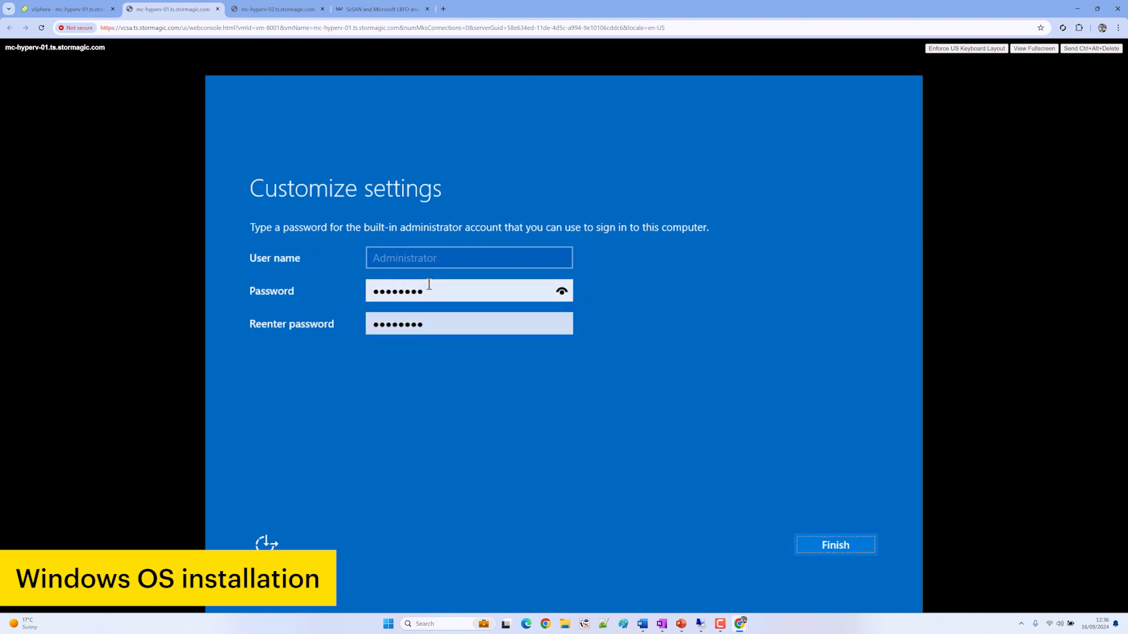
key("Return")
left_click(276, 9)
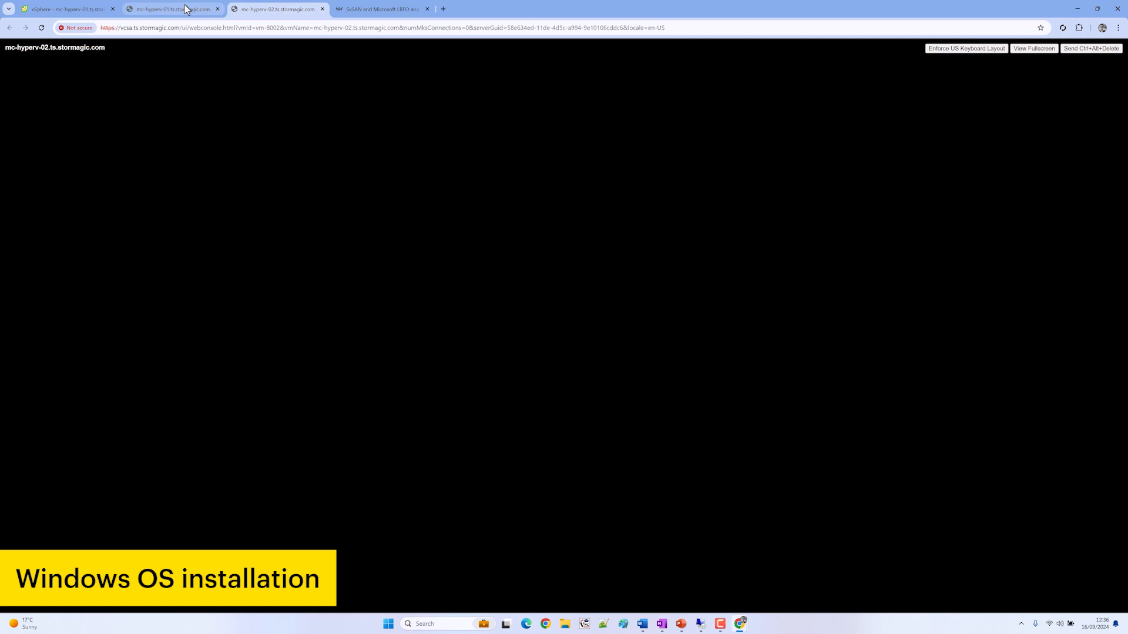
left_click(186, 7)
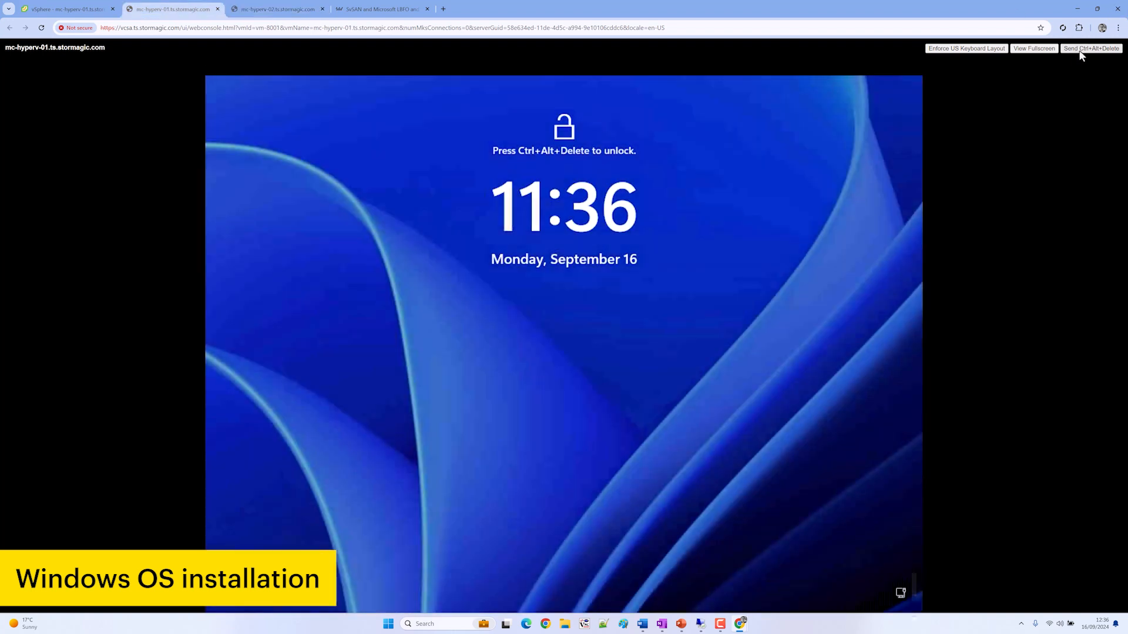
Send Ctrl+Alt+Delete and sign in to mc-hyperv-01 as Administrator, checking mc-hyperv-02's progress
left_click(1081, 49)
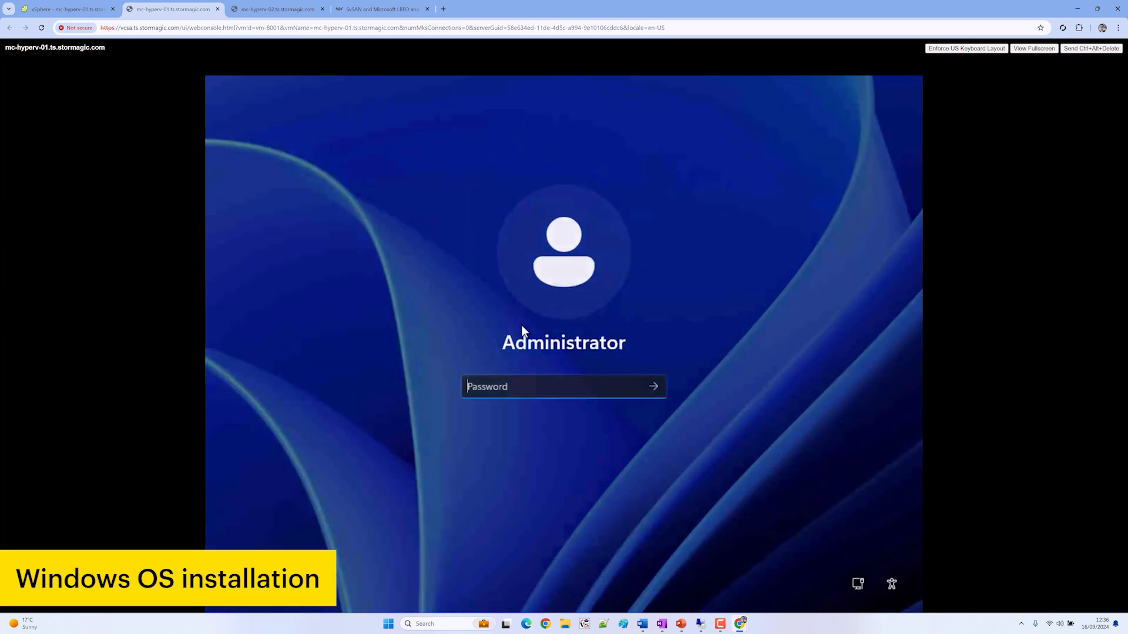
type("******")
key("Return")
left_click(285, 8)
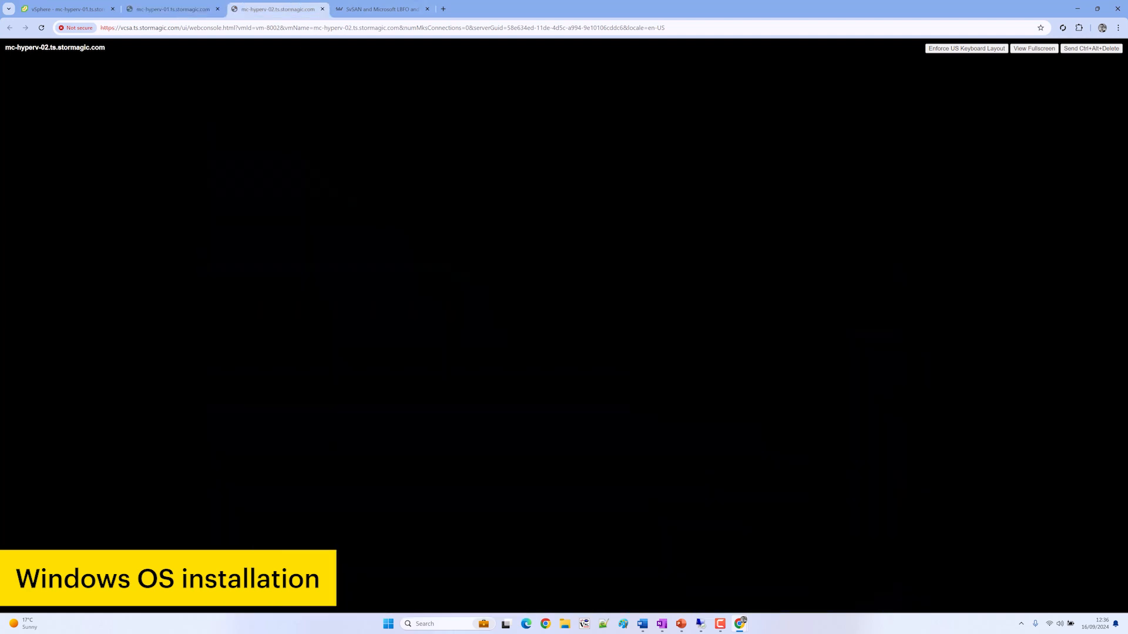
left_click(179, 7)
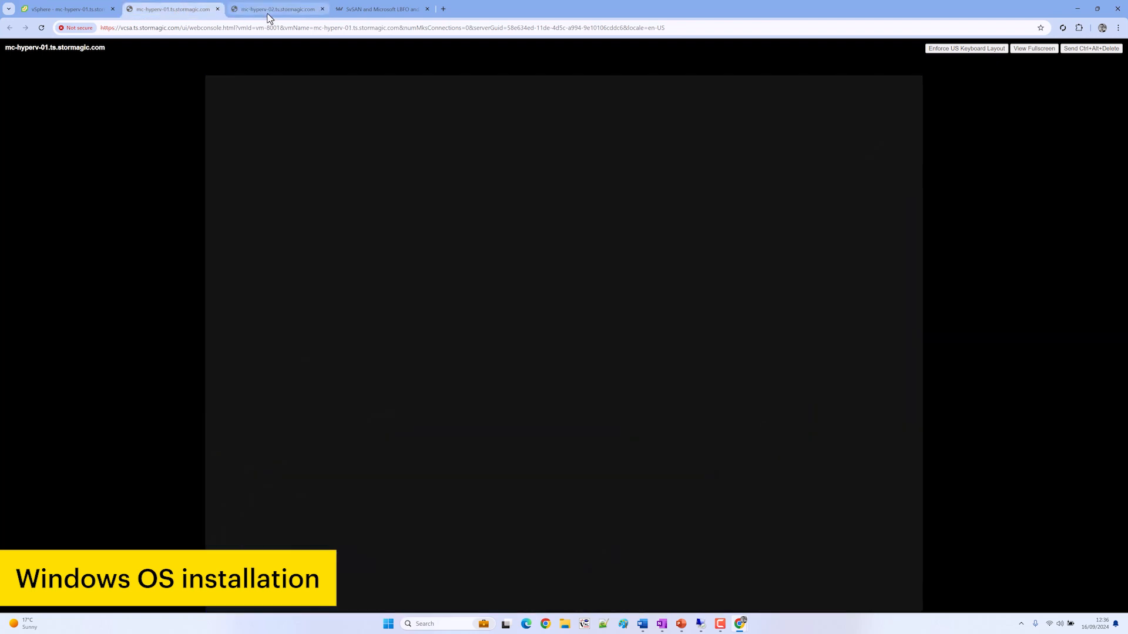
mouse_move(269, 17)
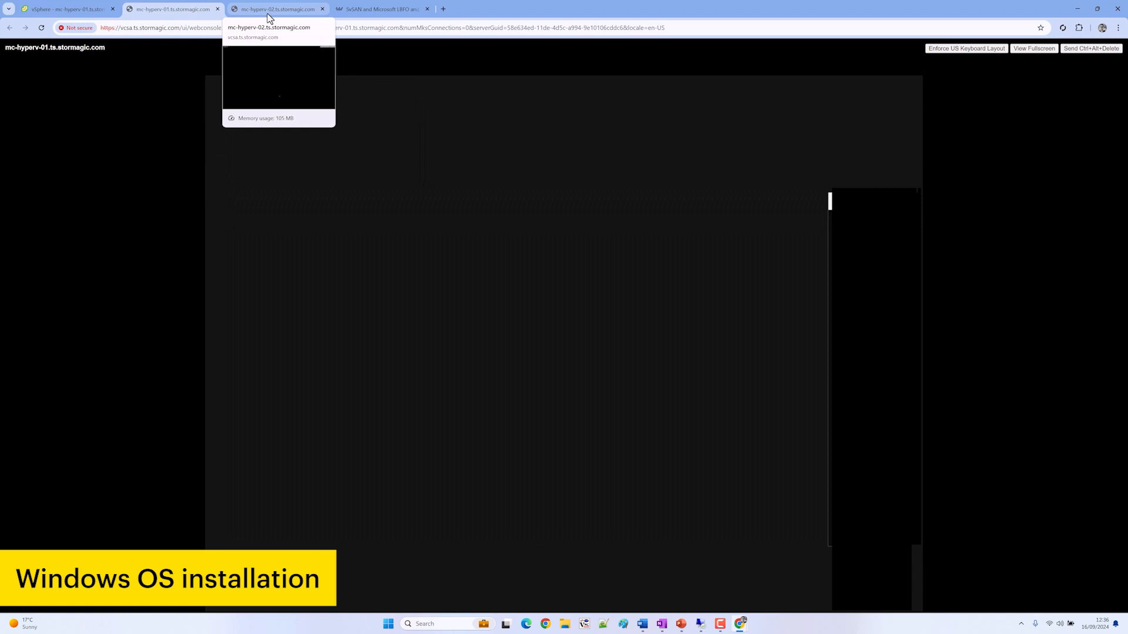
left_click(267, 14)
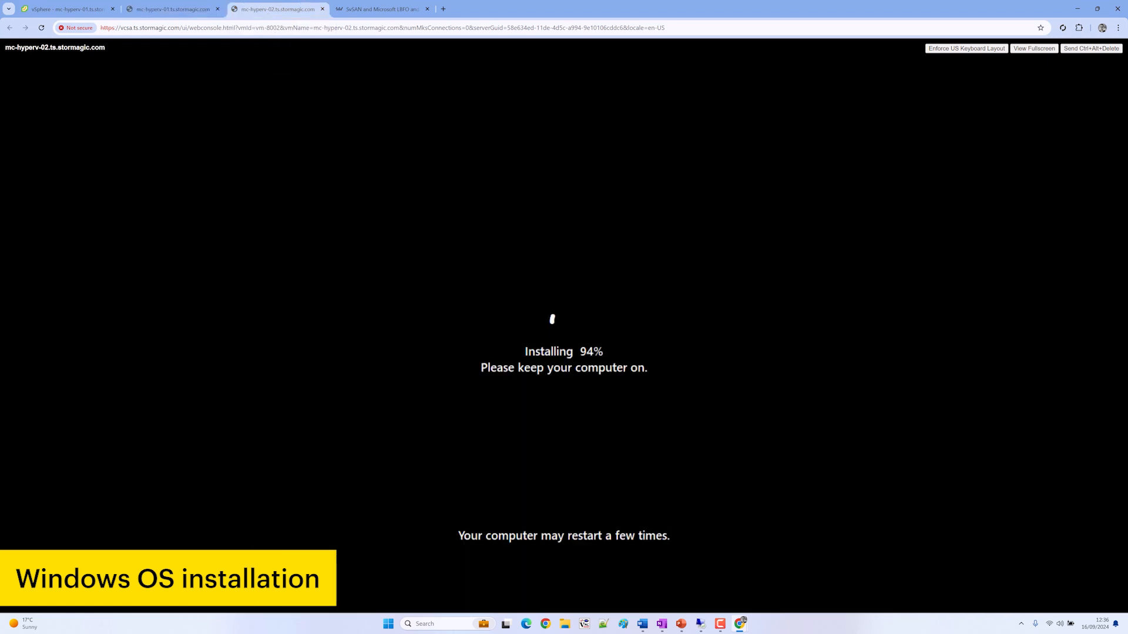
left_click(184, 12)
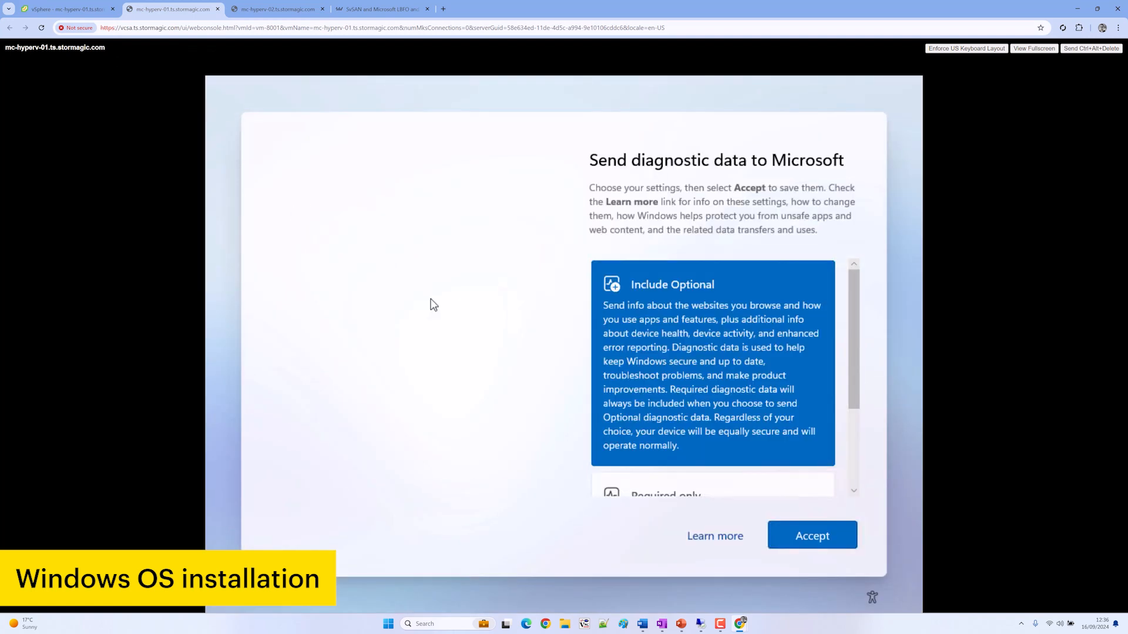
Limit diagnostic data to Required only, accept, and dismiss the Azure Arc pop-up
scroll(826, 465, "down", 3)
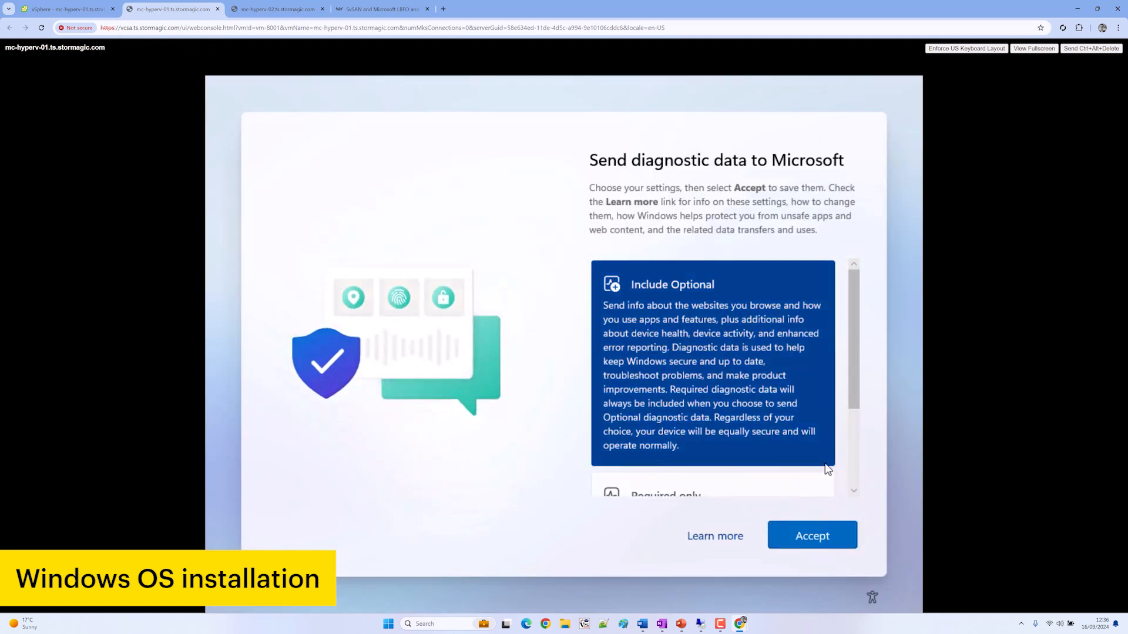
scroll(808, 434, "up", 2)
scroll(809, 434, "down", 2)
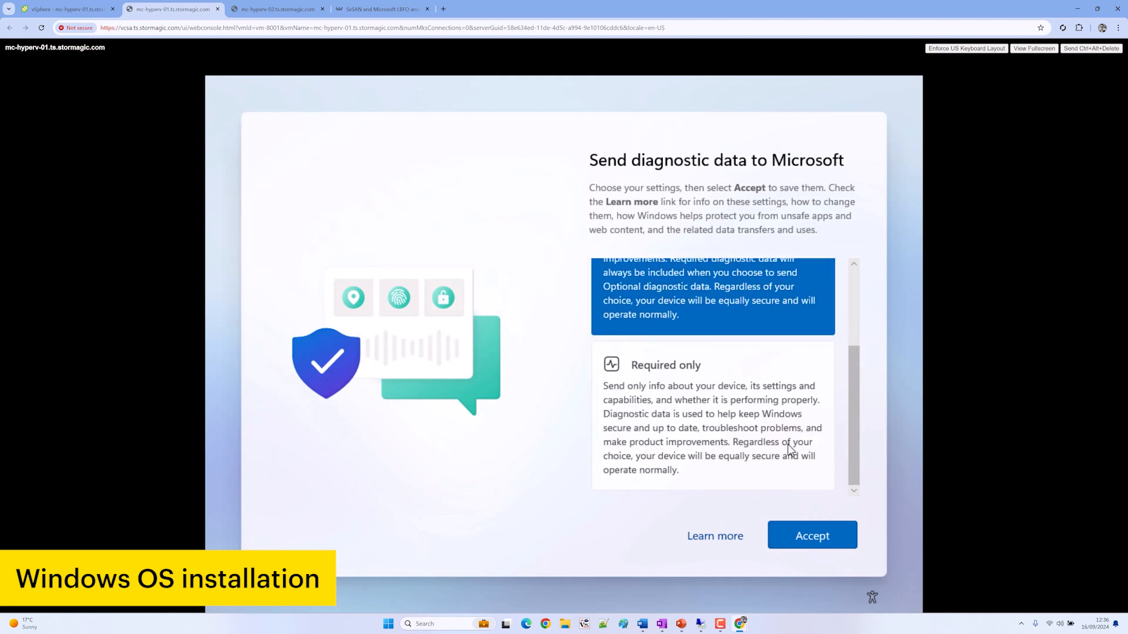
left_click(811, 464)
left_click(836, 535)
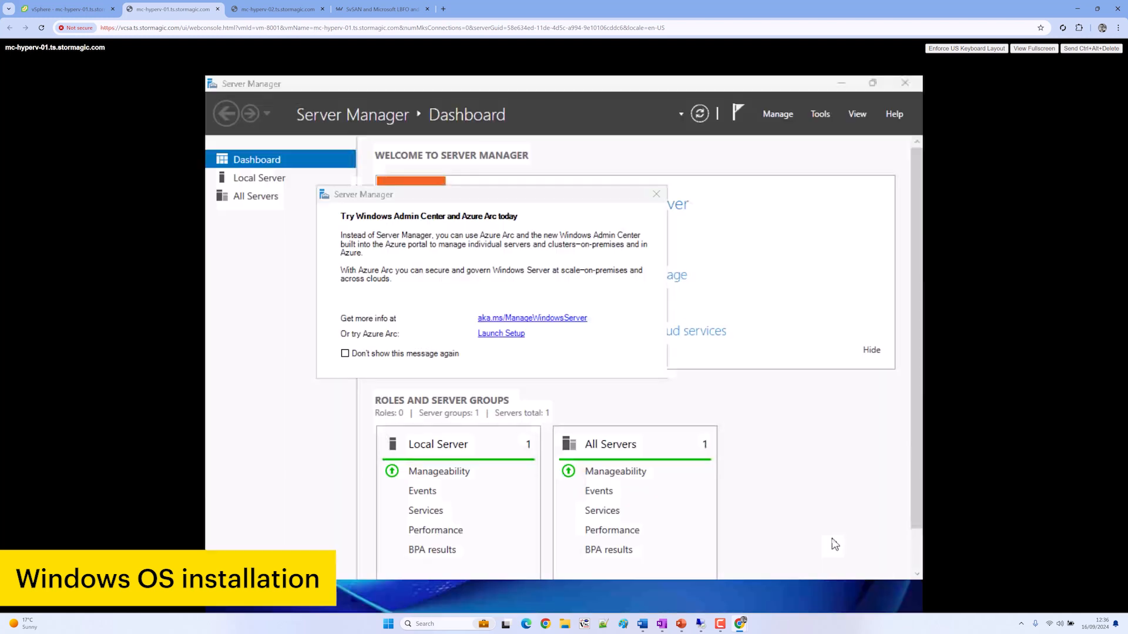
left_click(658, 195)
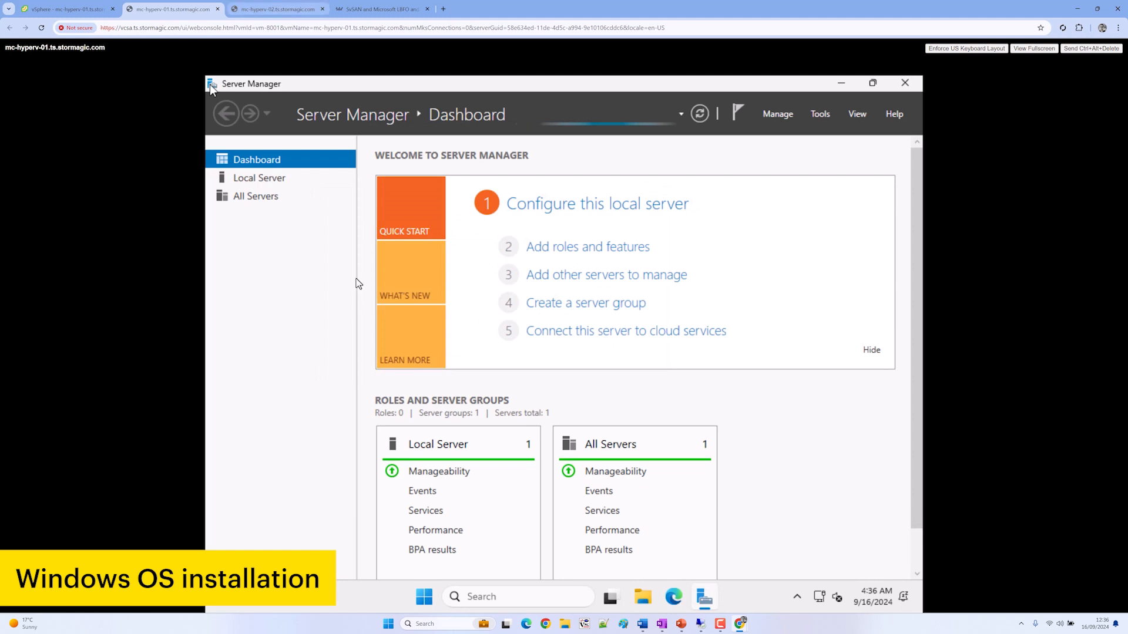
left_click(276, 8)
Set and confirm mc-hyperv-02's Administrator password, then send Ctrl+Alt+Delete and sign in as Administrator
type("*****")
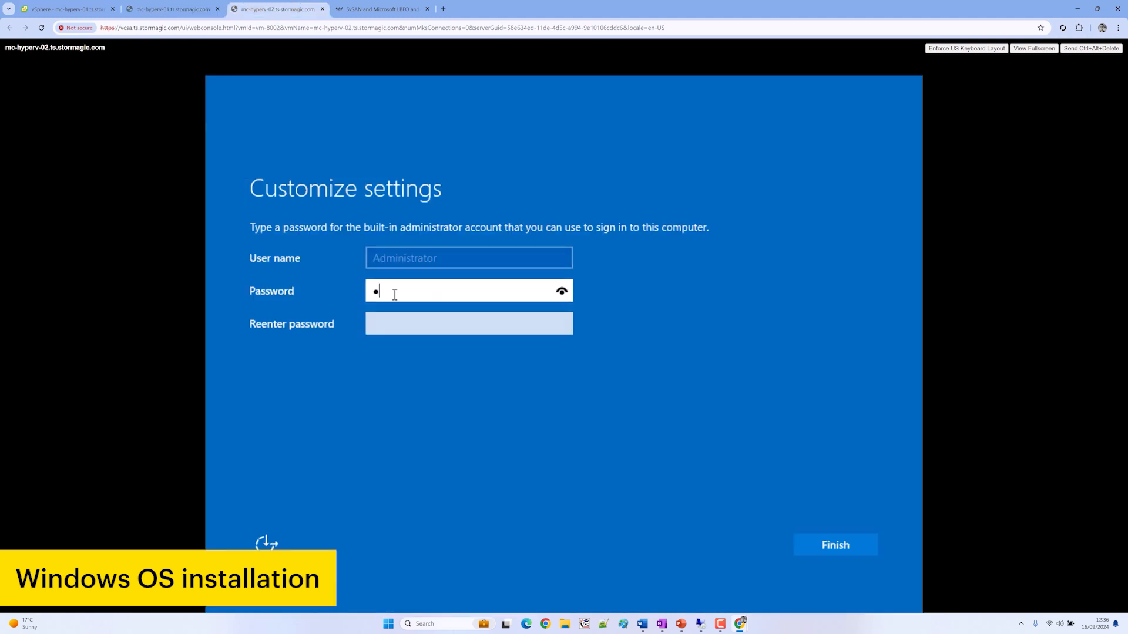
key("Tab")
type("*")
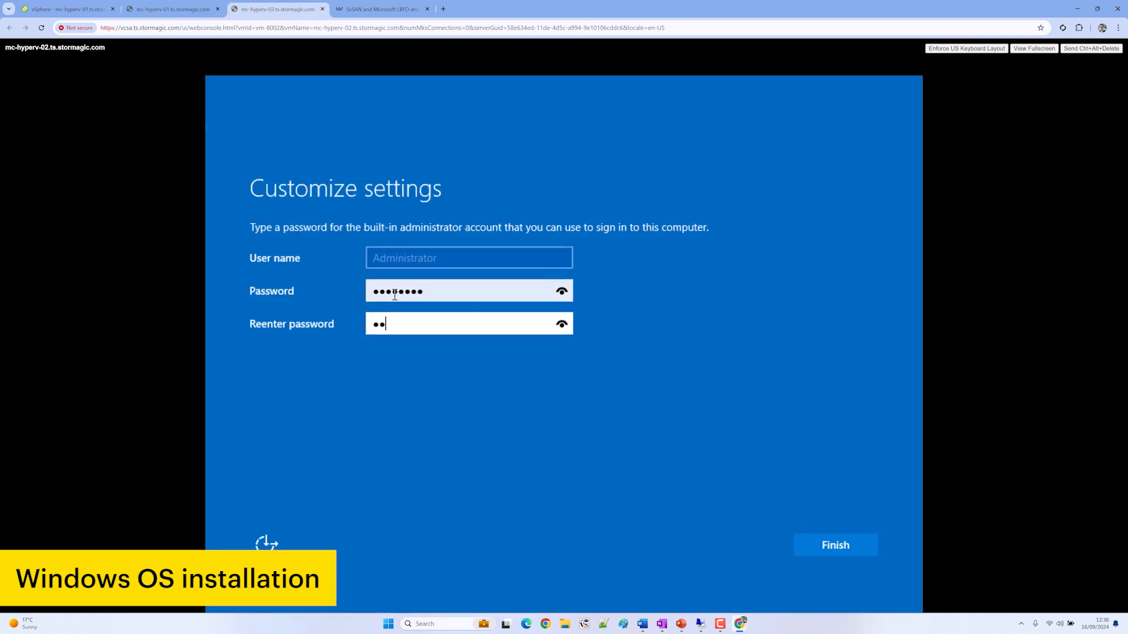
key("Return")
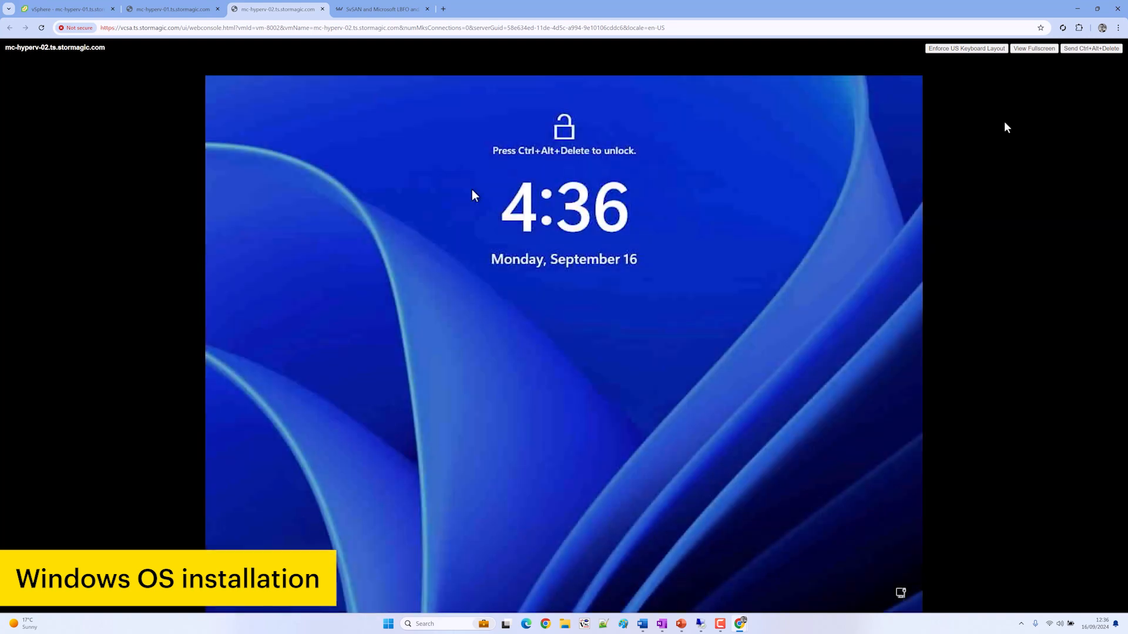
left_click(1078, 50)
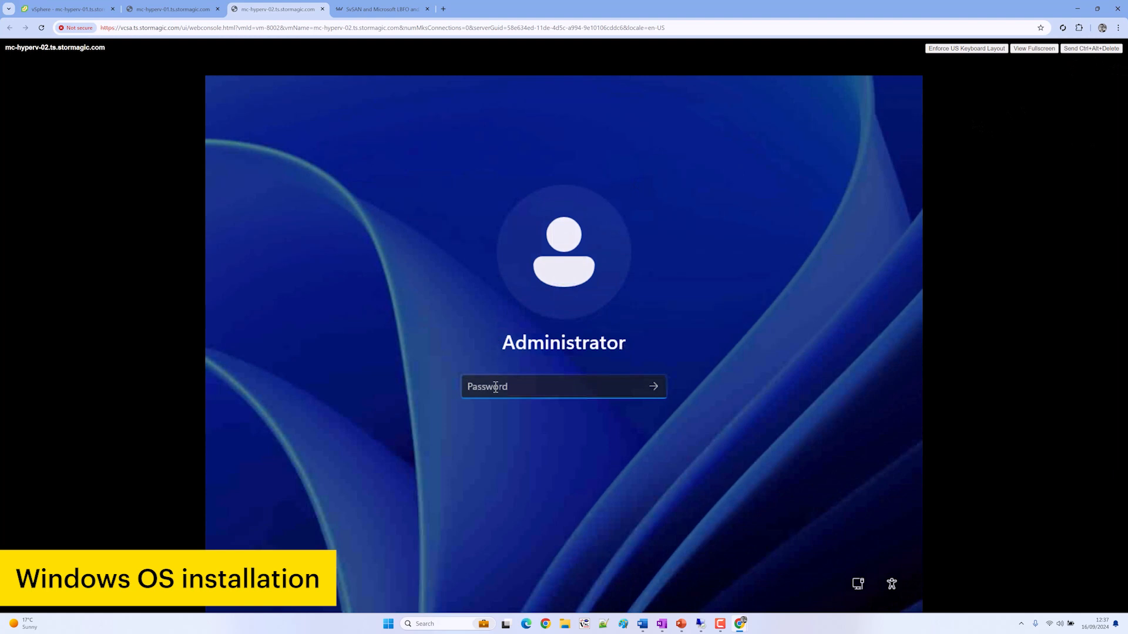
type("•••••")
key("Return")
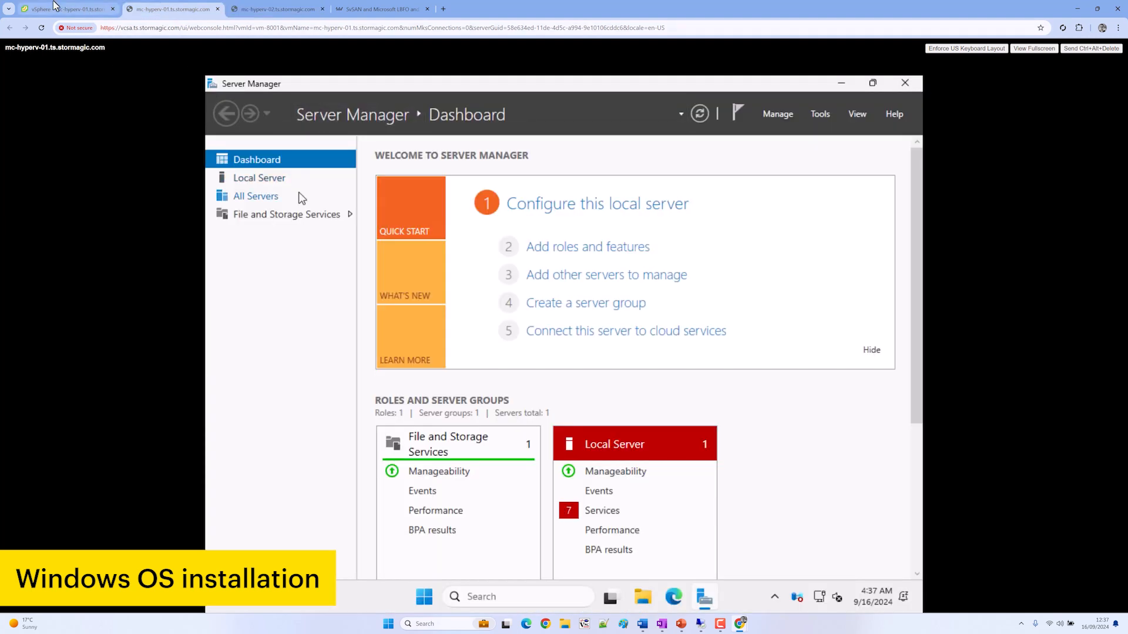
Mount the VMware Tools disc on mc-hyperv-01 and mc-hyperv-02 via Guest OS > Install VMware Tools
left_click(64, 9)
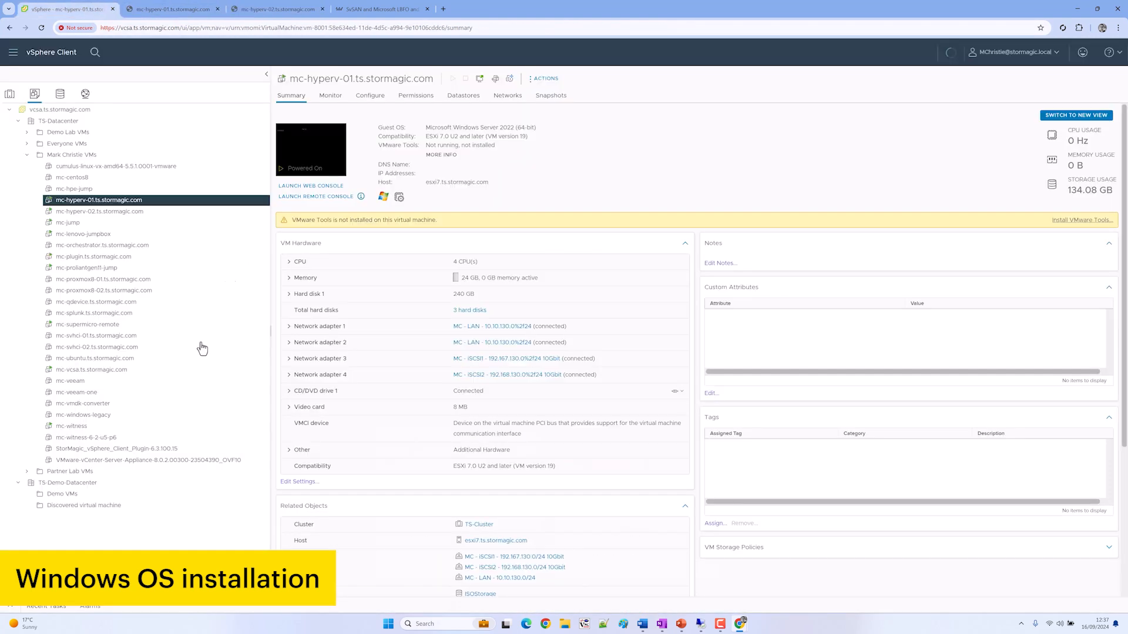
right_click(159, 202)
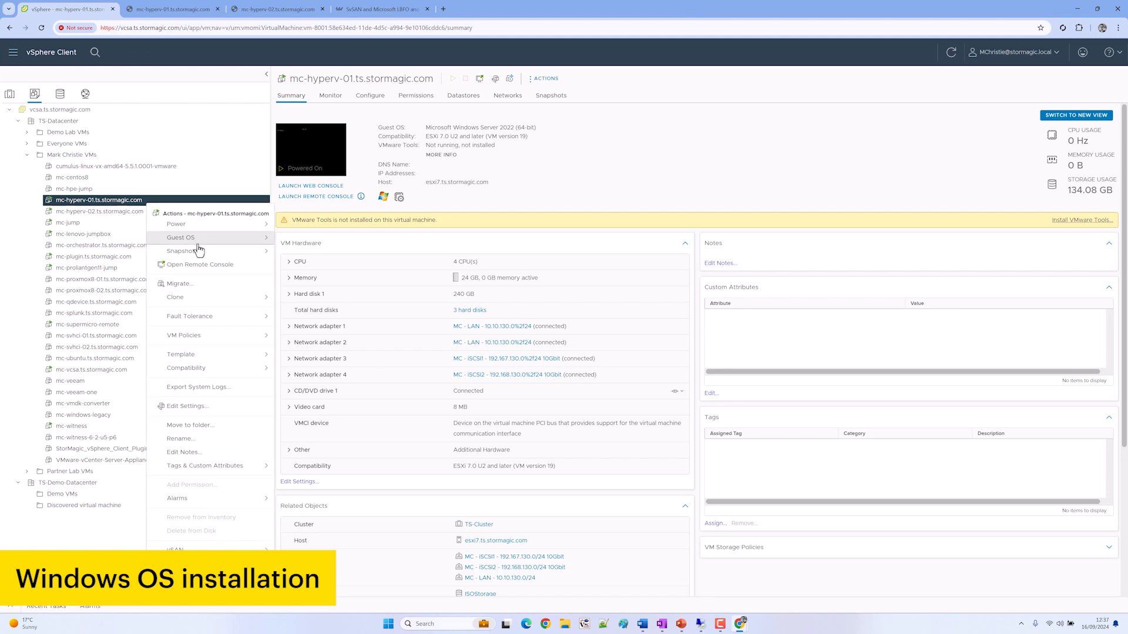
mouse_move(219, 241)
left_click(302, 265)
left_click(663, 389)
left_click(146, 213)
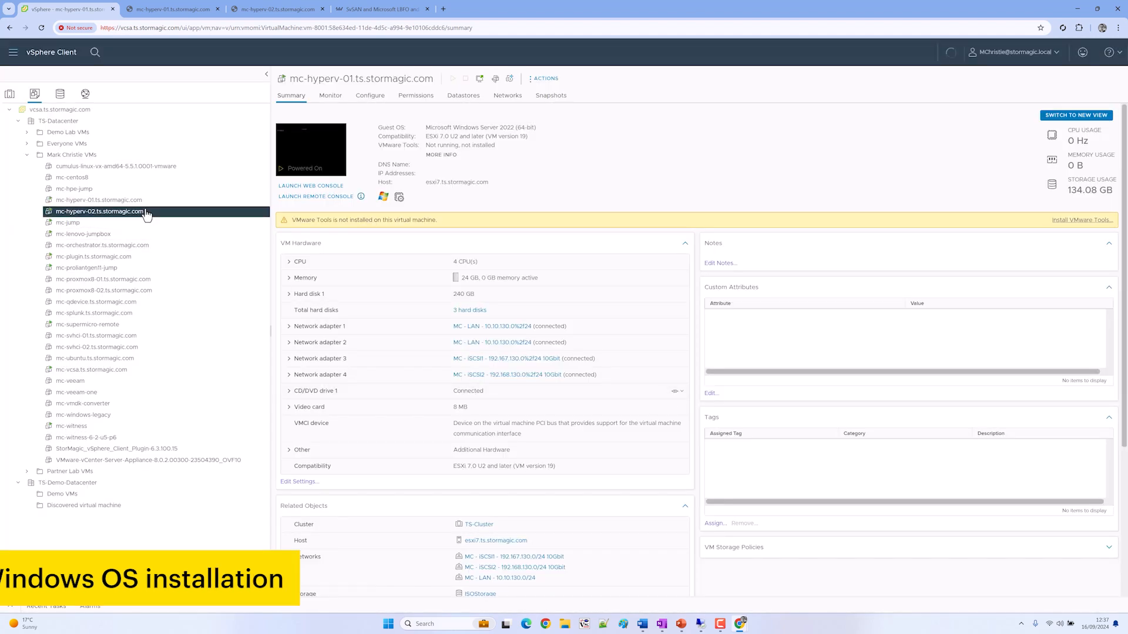
right_click(147, 215)
mouse_move(207, 244)
left_click(318, 272)
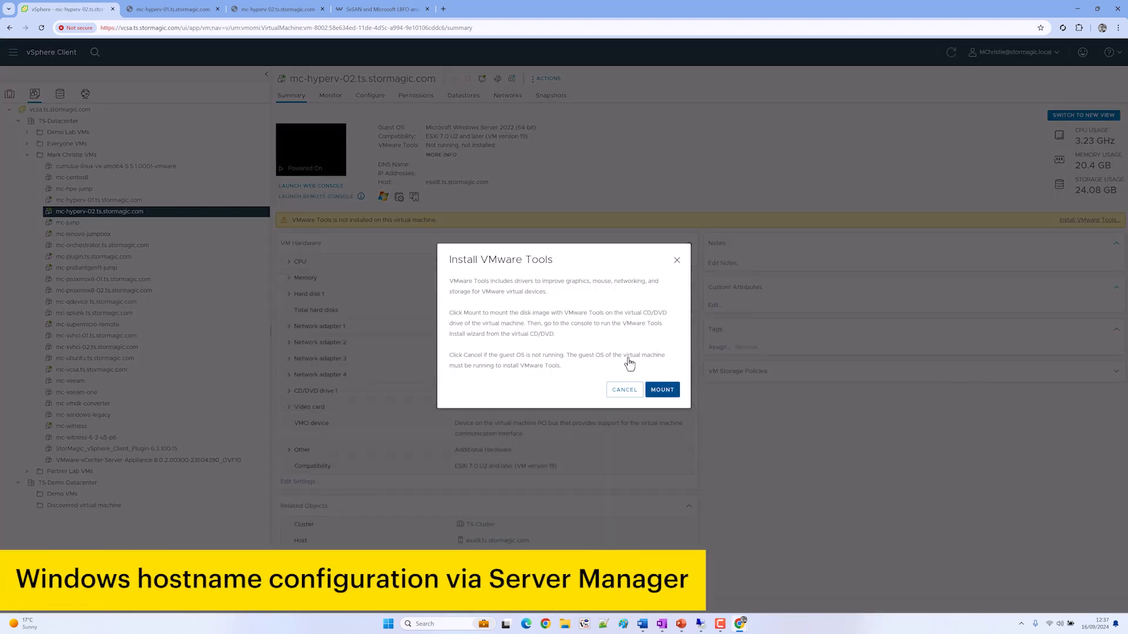
left_click(662, 389)
left_click(173, 9)
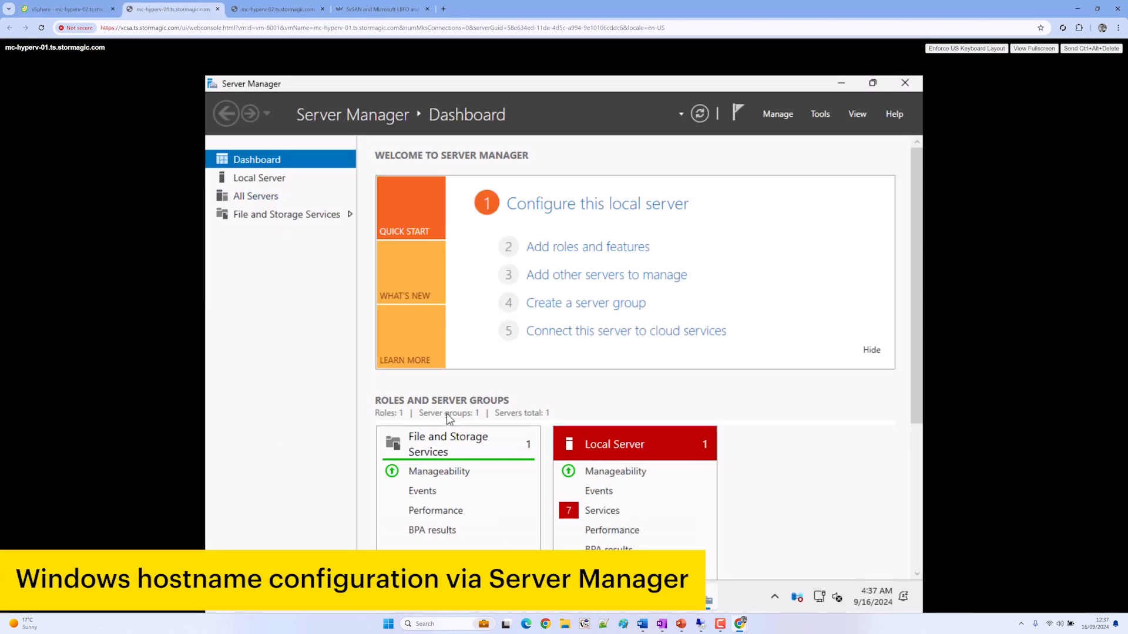
From Local Server properties, change the first VM's computer name to mc-hyperv-01 and confirm
left_click(282, 184)
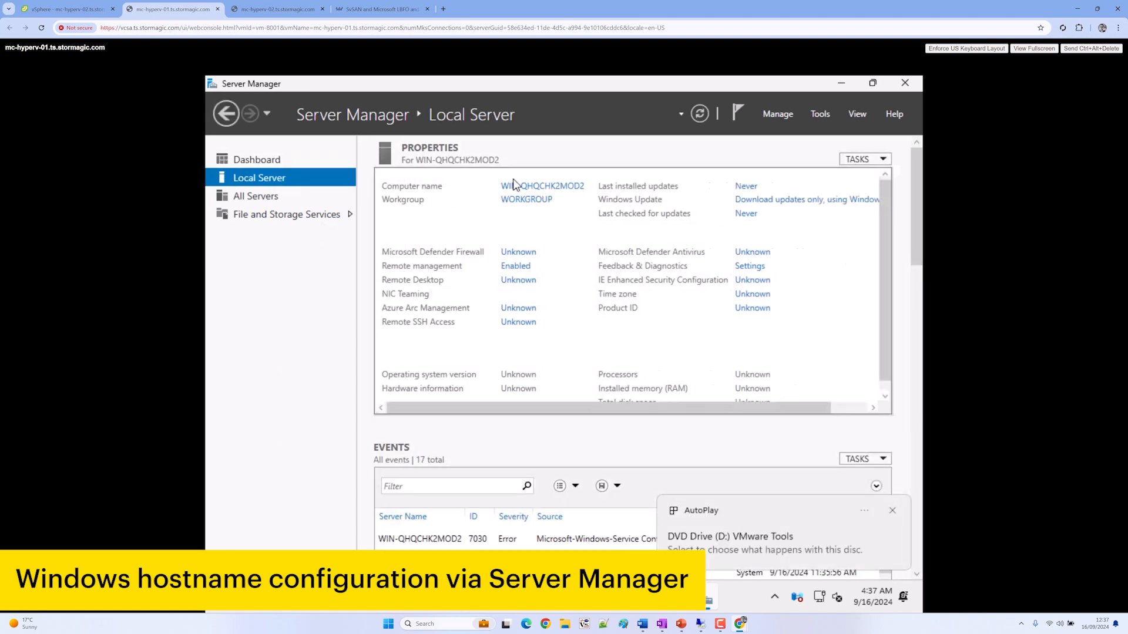
left_click(527, 186)
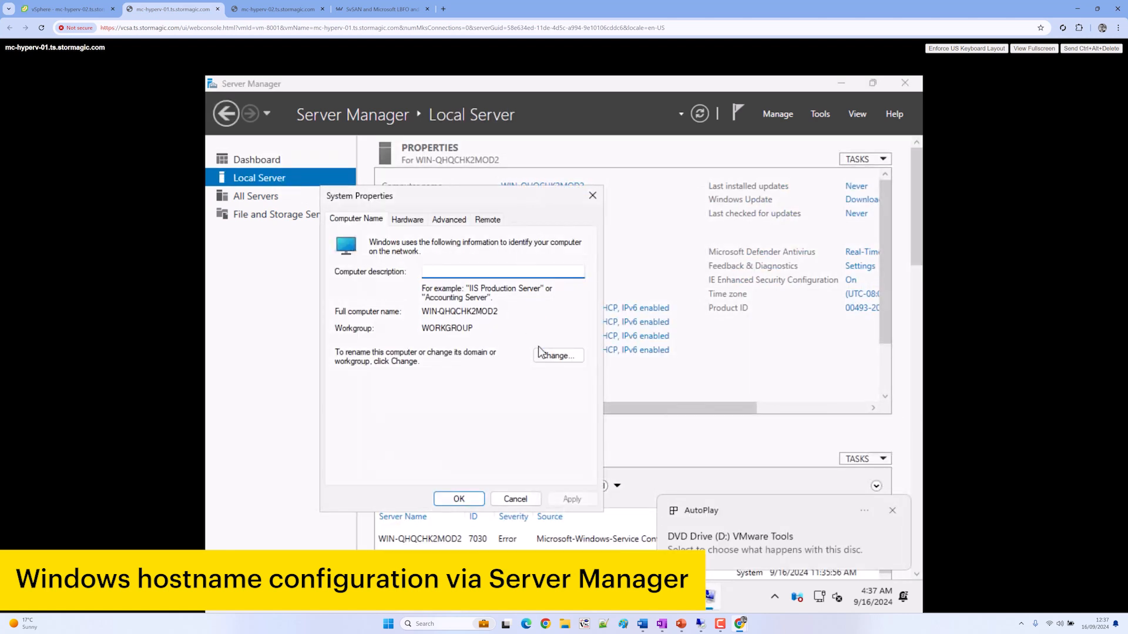
left_click(555, 360)
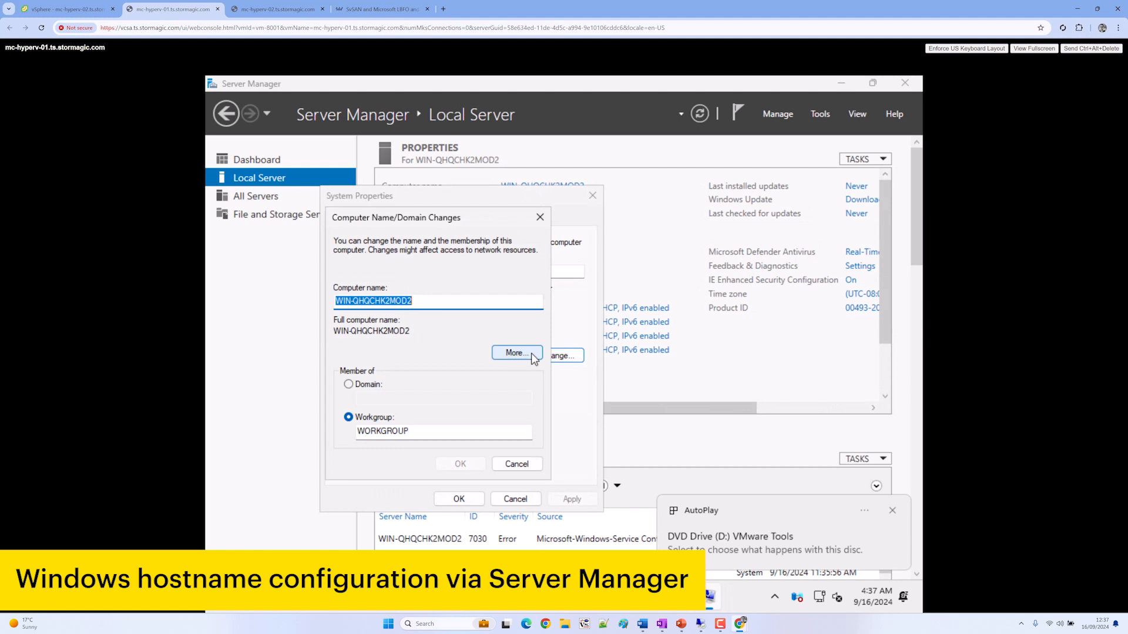
type("mc-hyper")
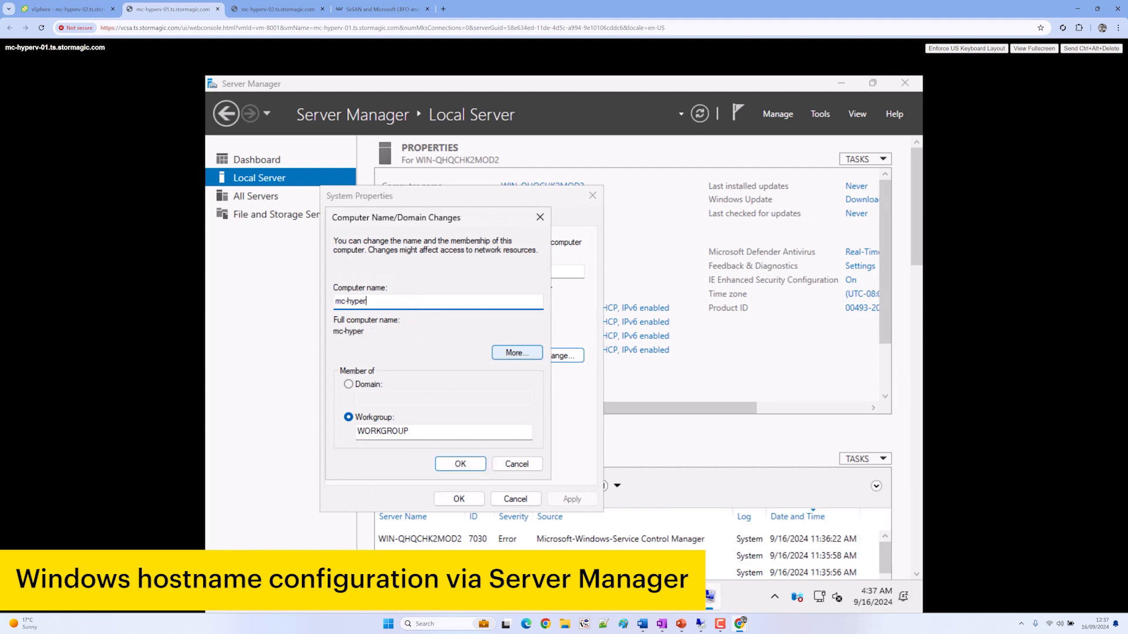
type("v-01")
key("Tab")
key("Tab")
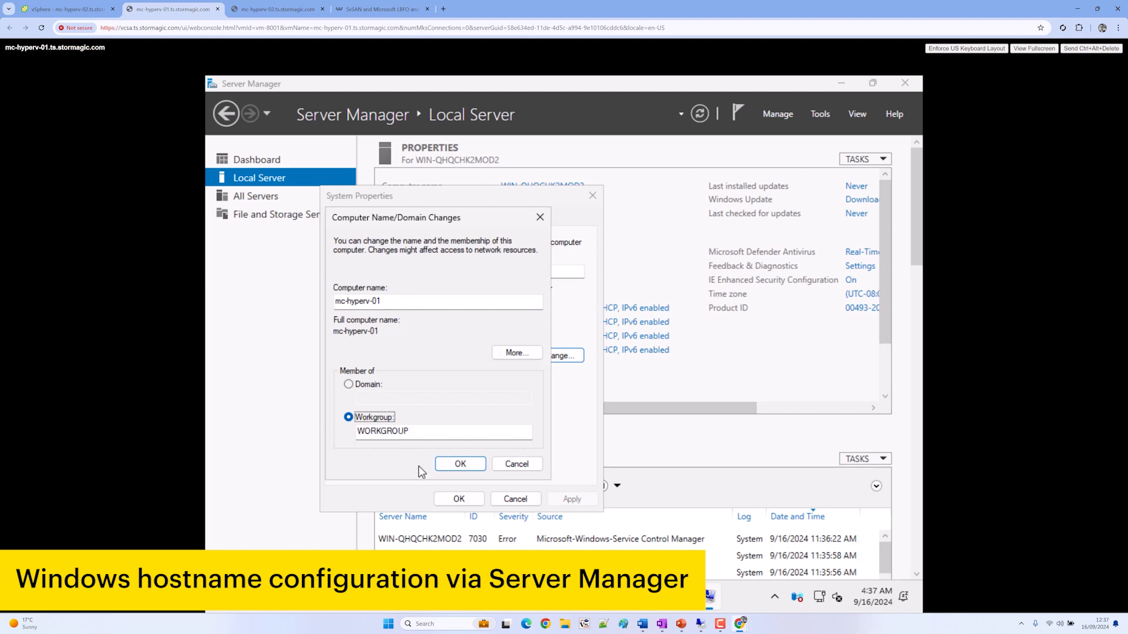
left_click(439, 467)
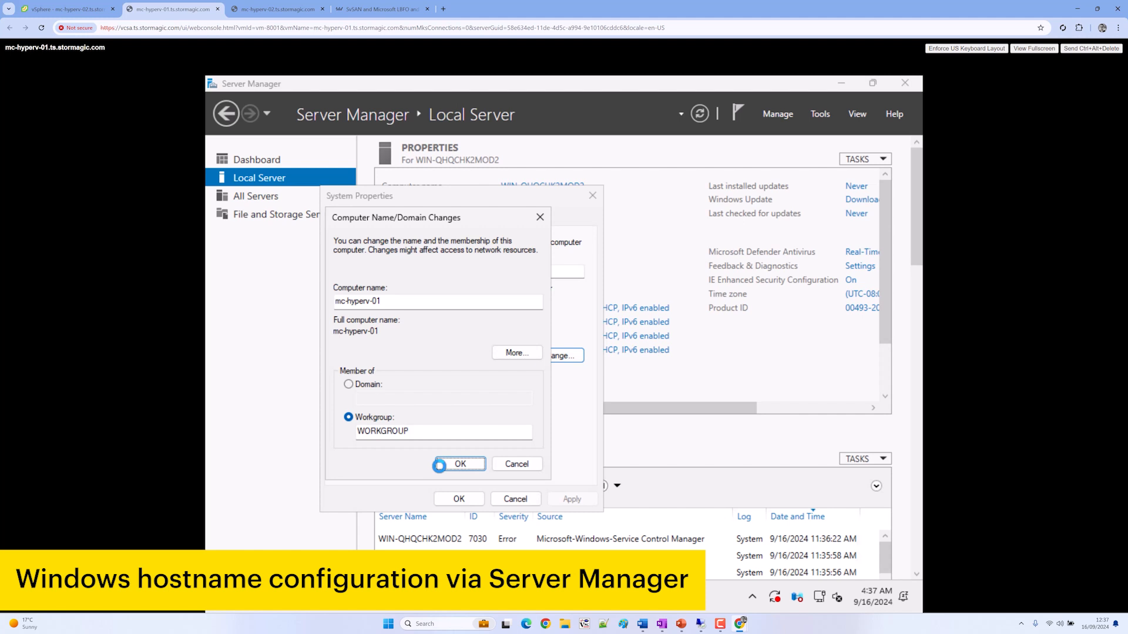
left_click(277, 9)
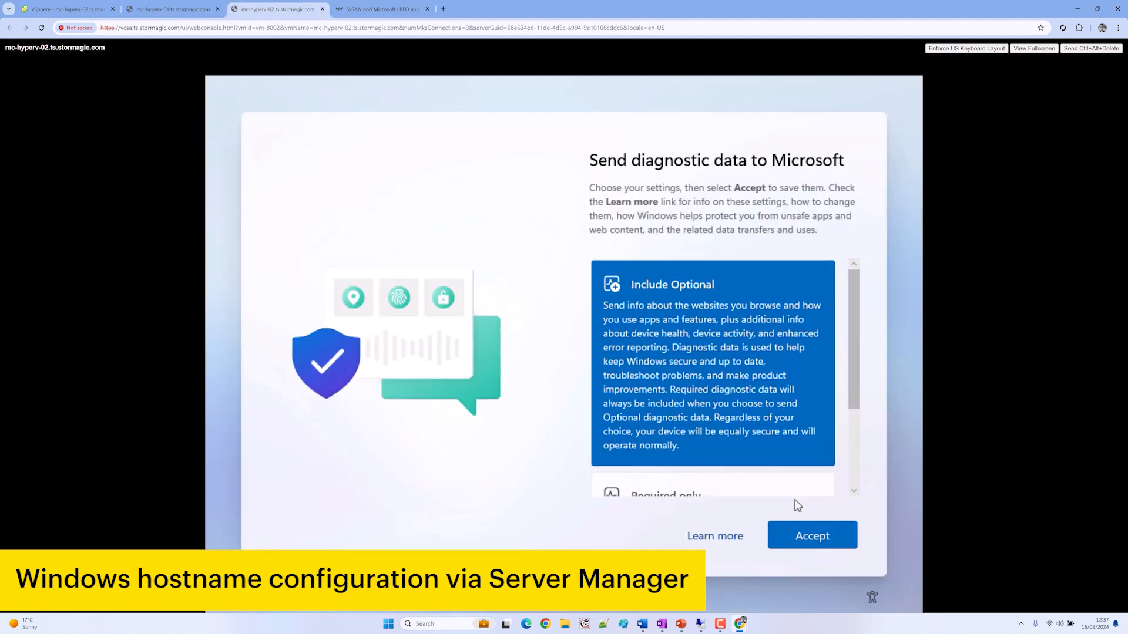
Accept the diagnostic data settings on mc-hyperv-02 and dismiss the Azure Arc message
left_click(812, 536)
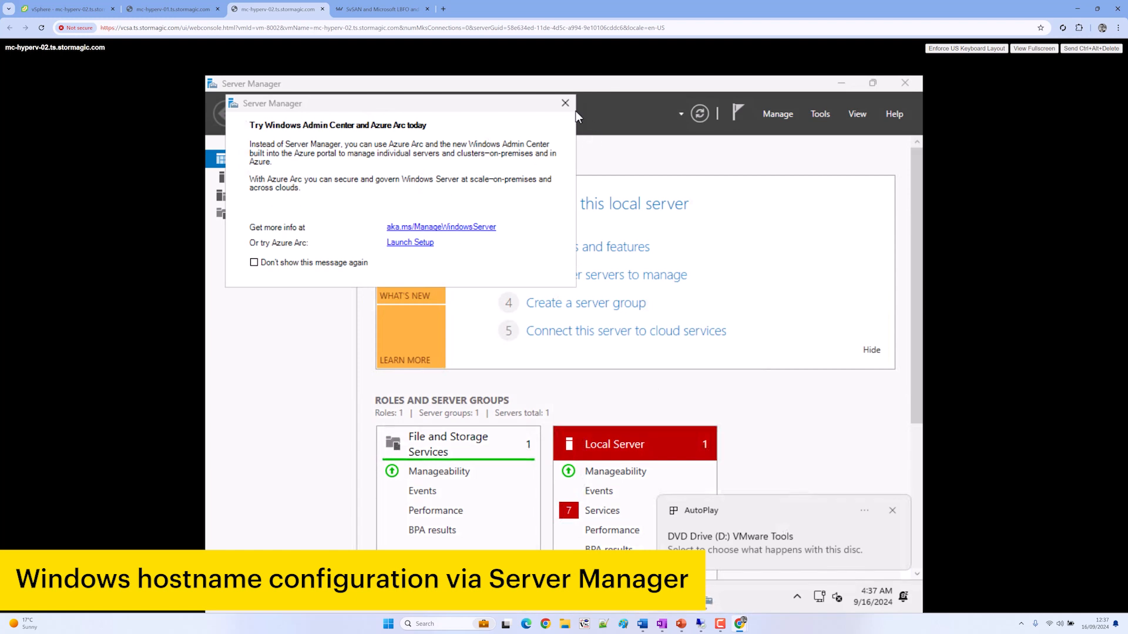
left_click(566, 104)
left_click(309, 178)
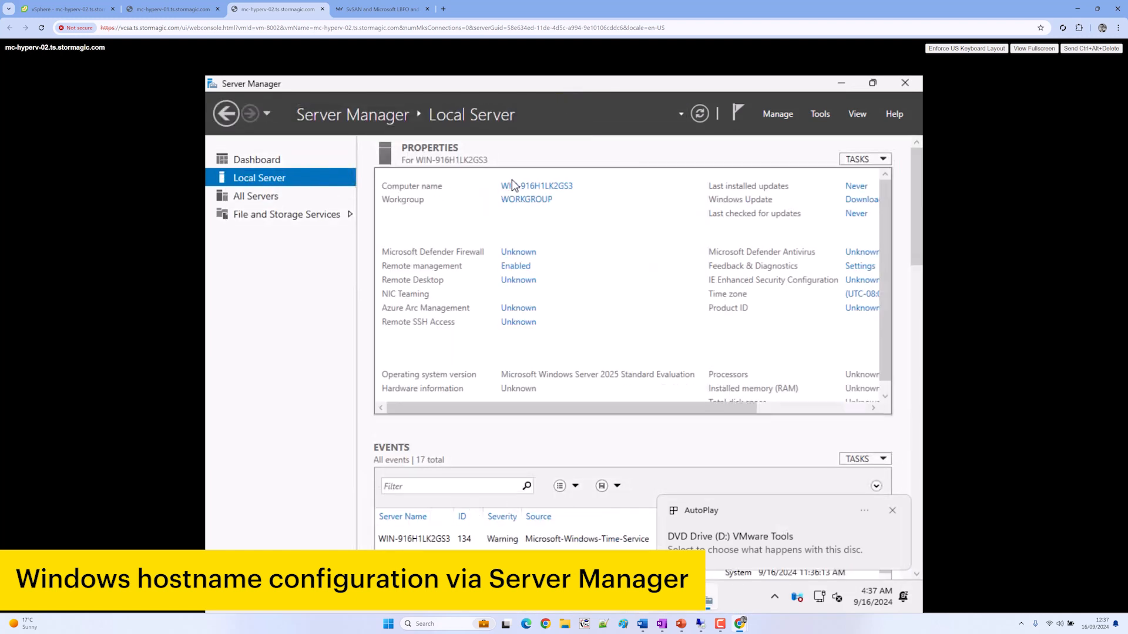
Change the second VM's computer name to mc-hyperv-02 and confirm with OK
left_click(514, 189)
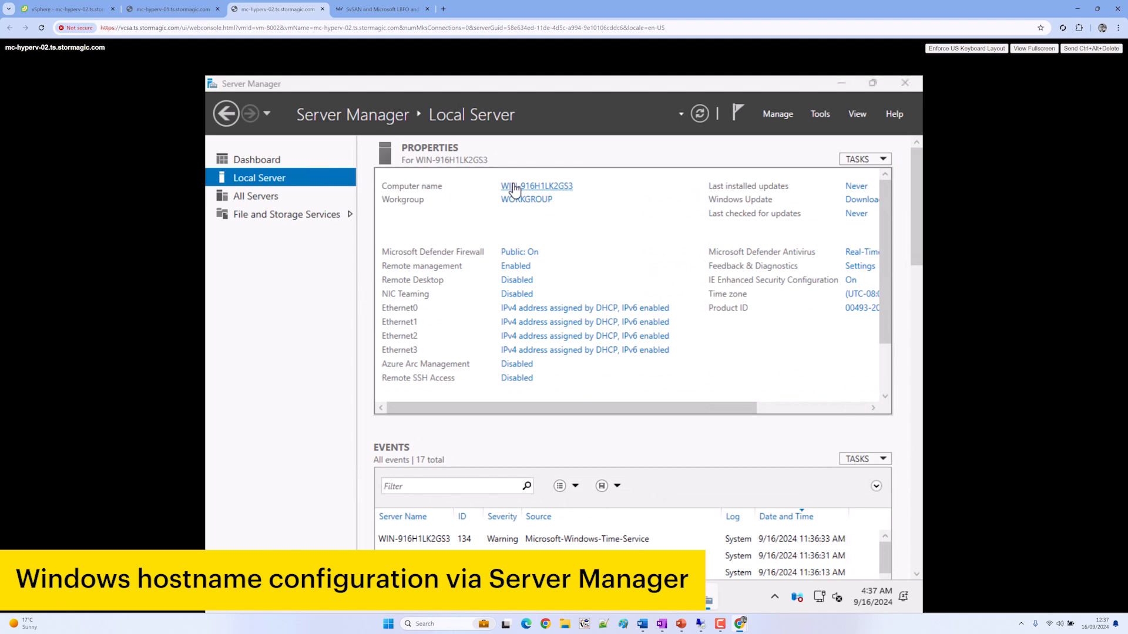
left_click(536, 351)
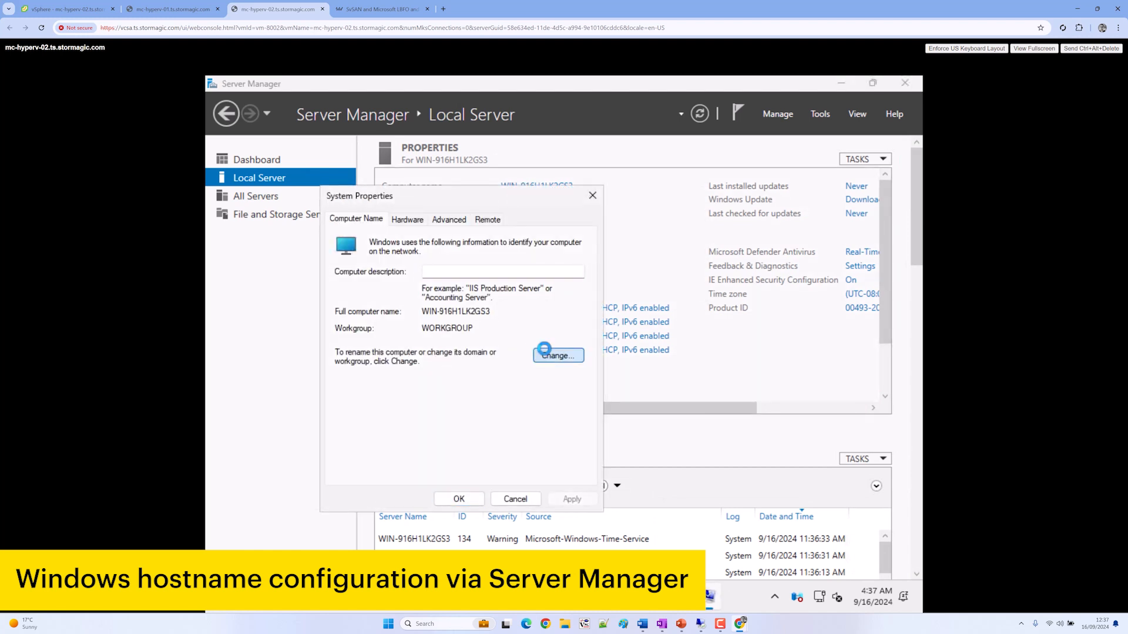
type("mc-hyperv-02")
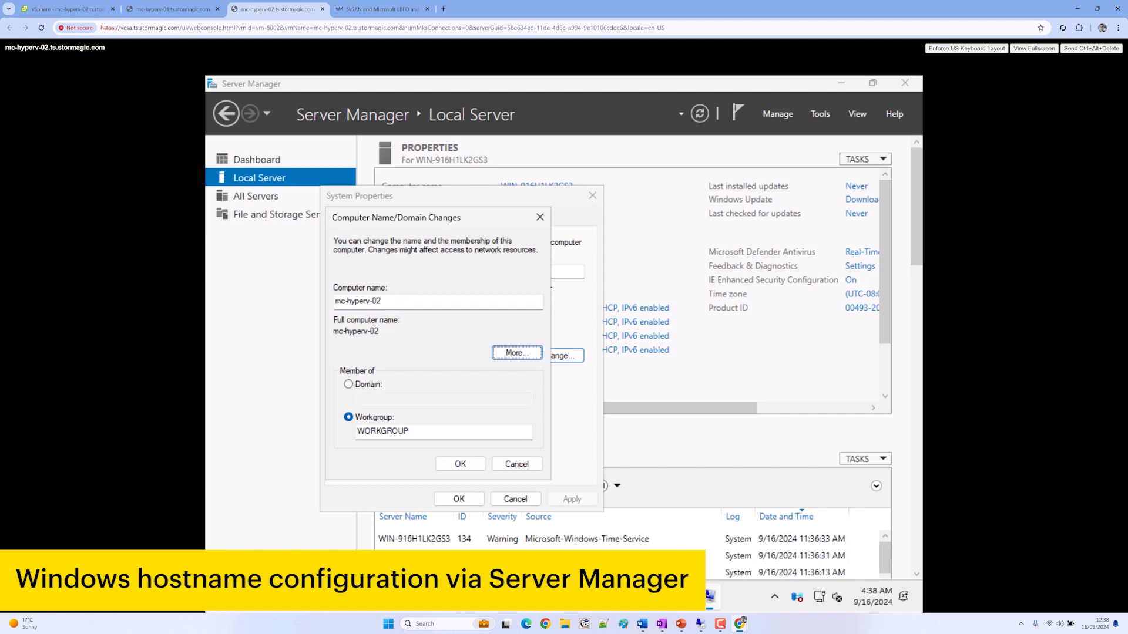
left_click(520, 352)
key("Escape")
left_click(461, 464)
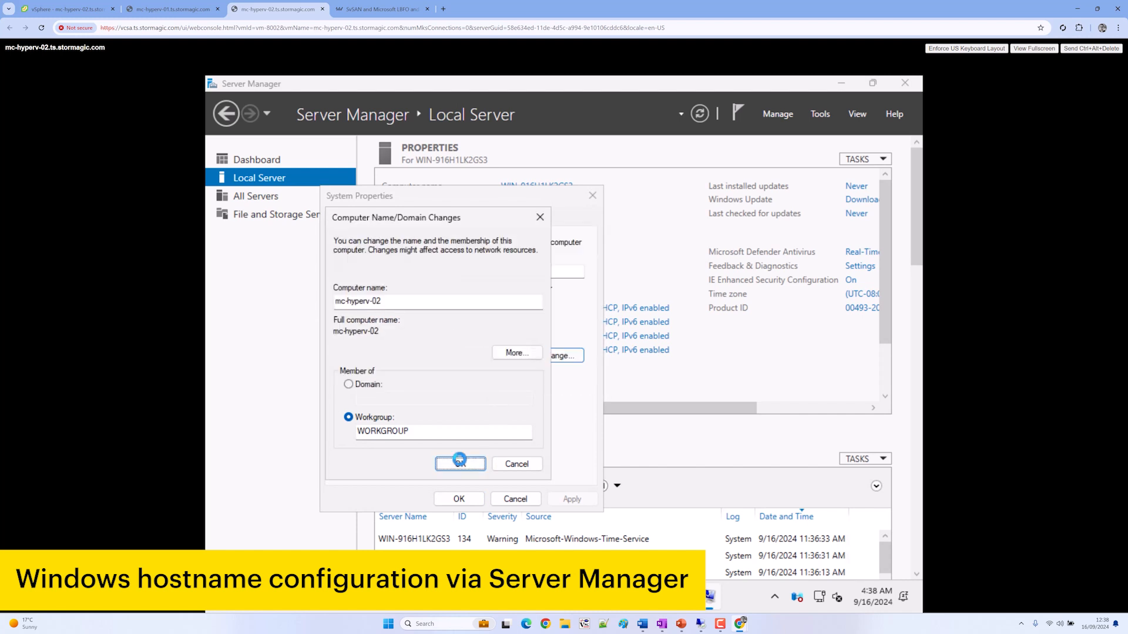
On mc-hyperv-01, acknowledge the rename, close System Properties, choose Restart Later, and open File Explorer
left_click(171, 9)
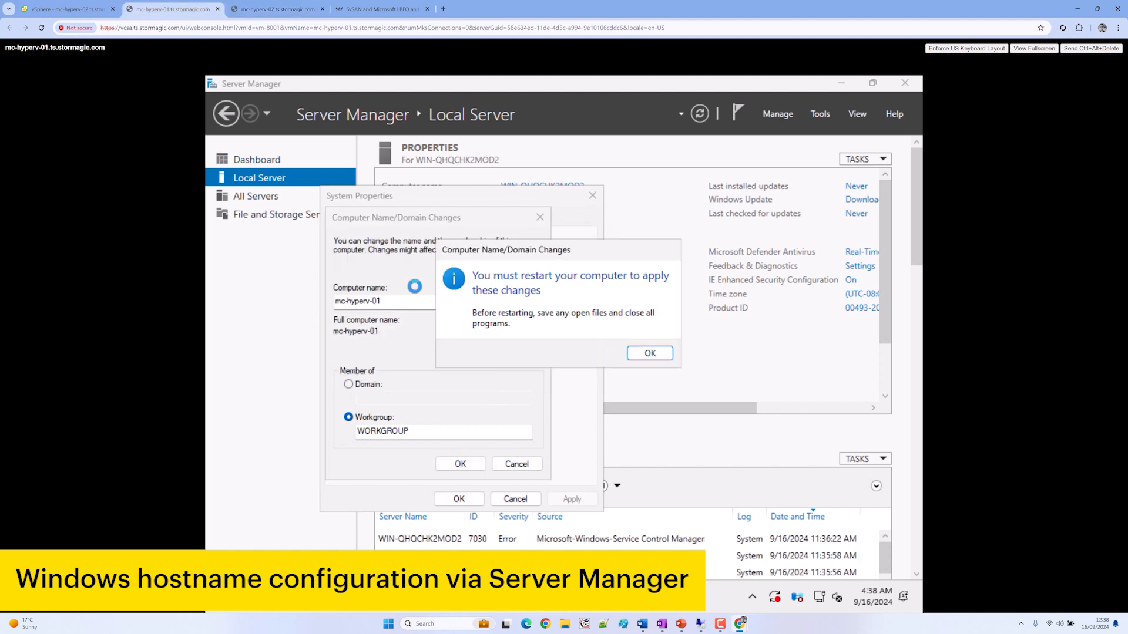
left_click(657, 354)
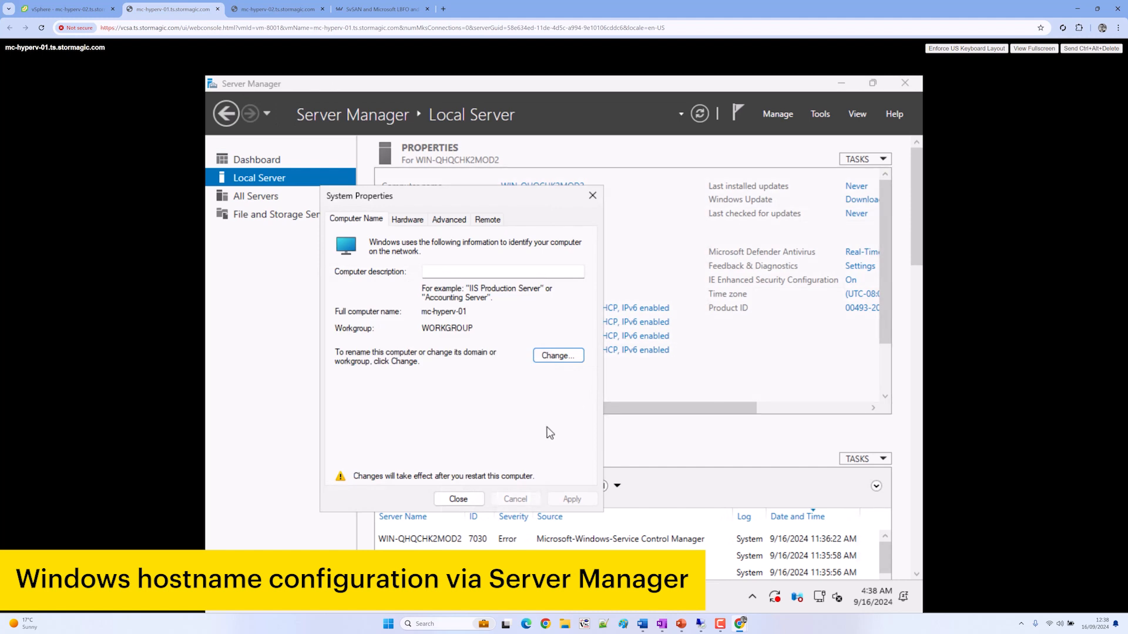
left_click(477, 498)
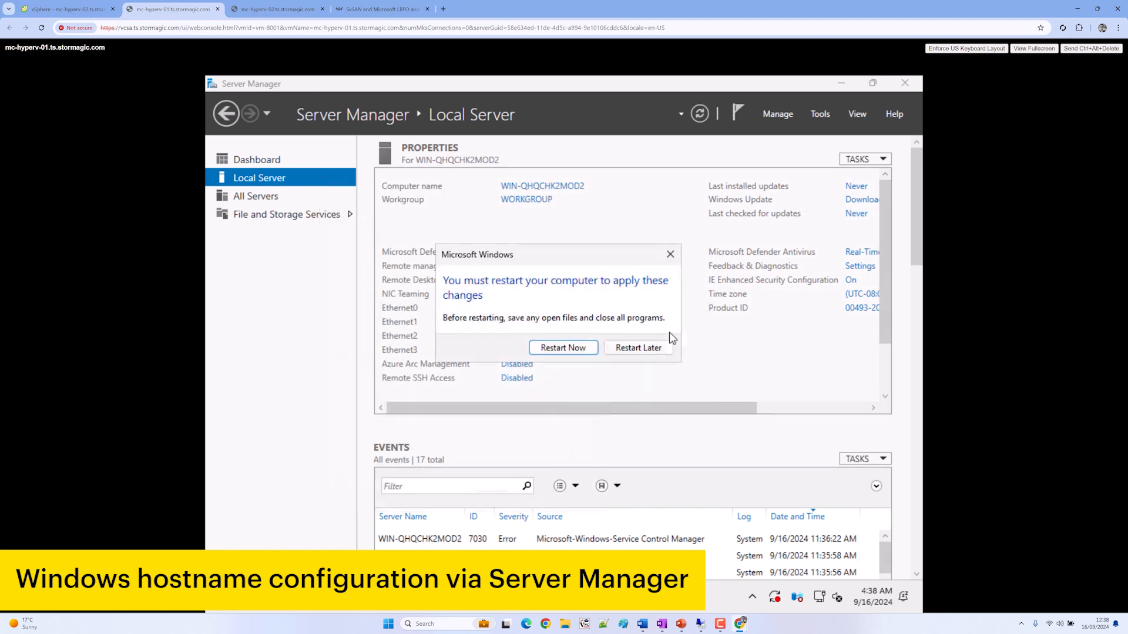
left_click(639, 347)
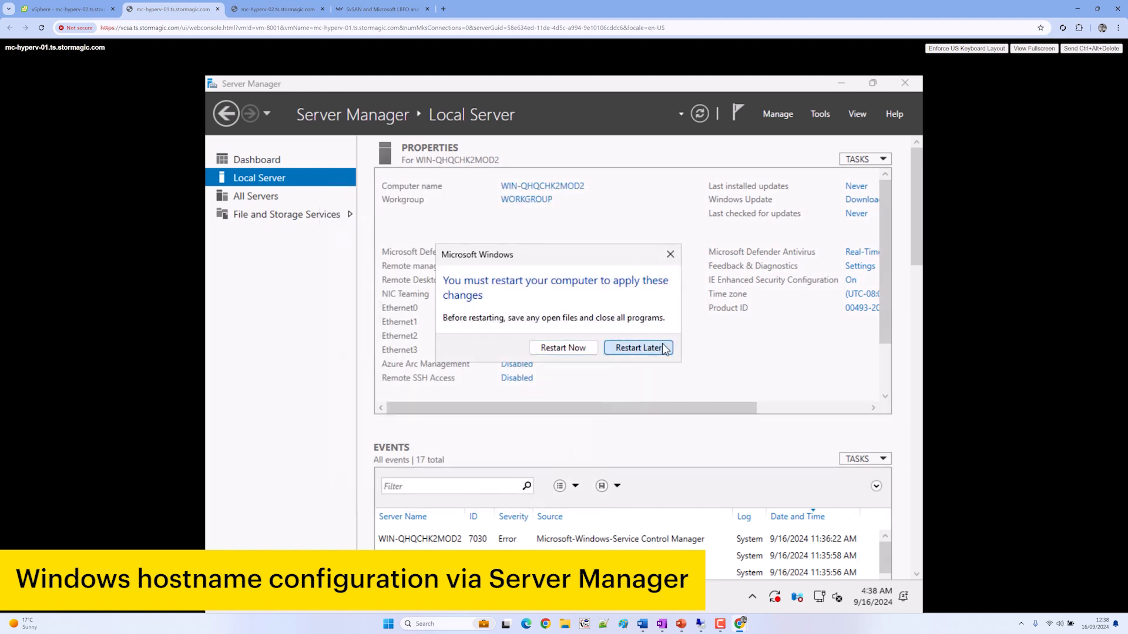
left_click(626, 605)
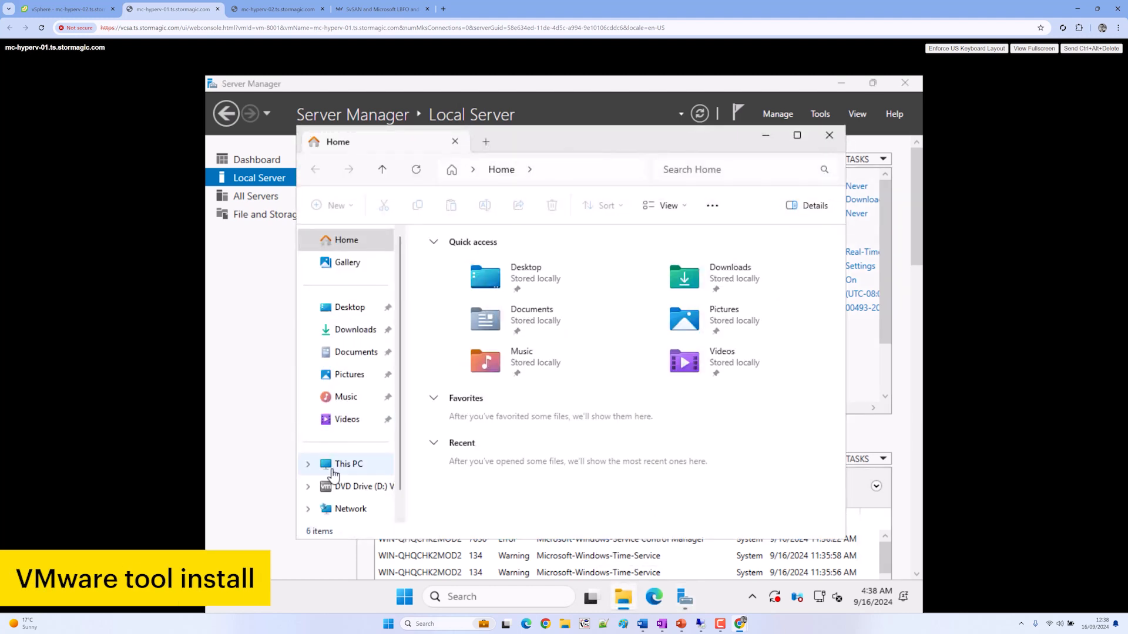
Launch setup64 from the VMware Tools DVD Drive (D:) on both VMs, deferring mc-hyperv-02's rename restart
left_click(347, 486)
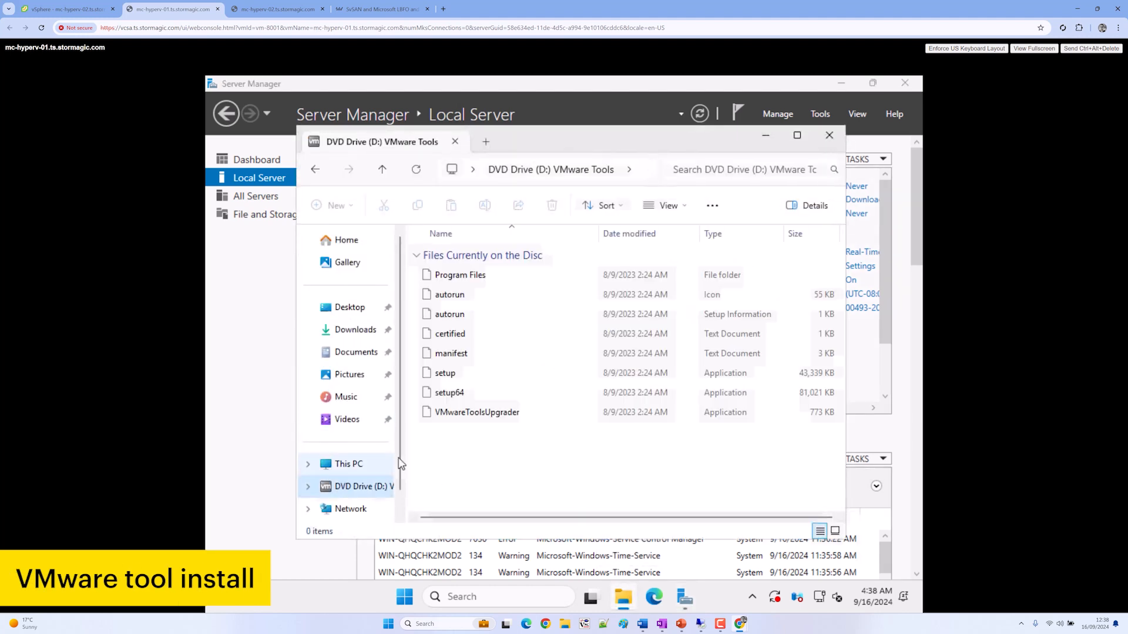
double_click(453, 393)
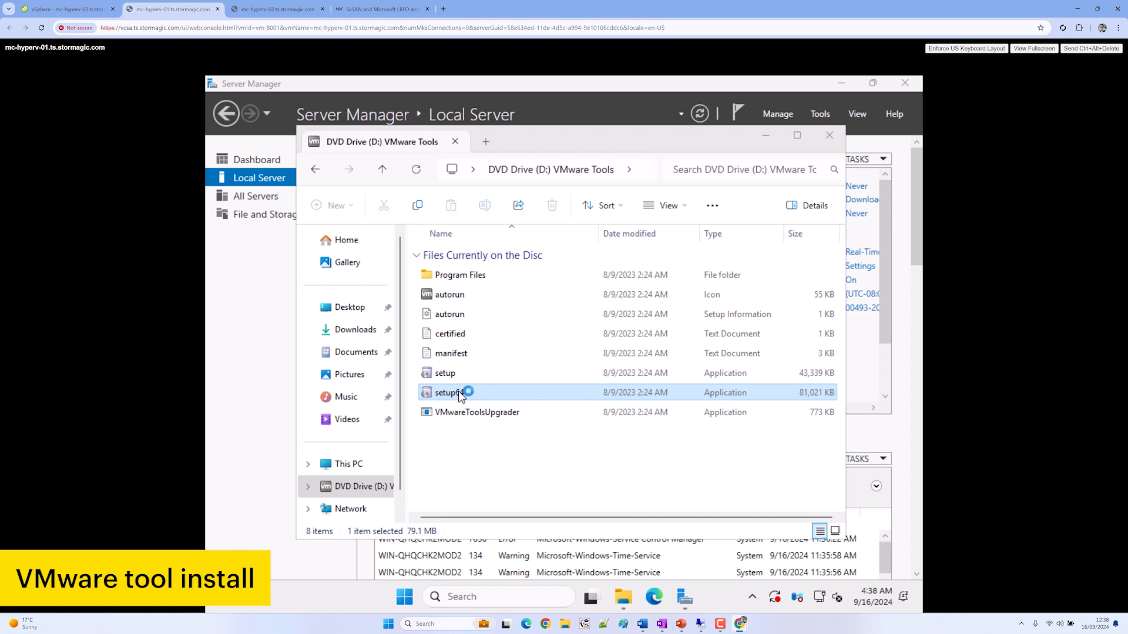
left_click(276, 9)
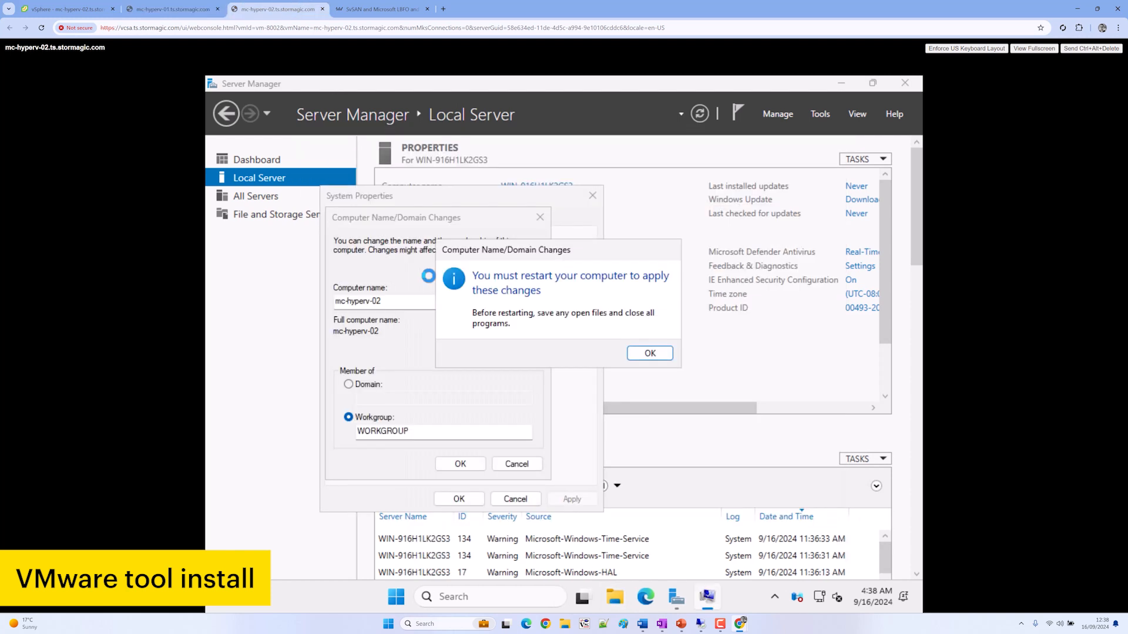
left_click(641, 355)
left_click(462, 500)
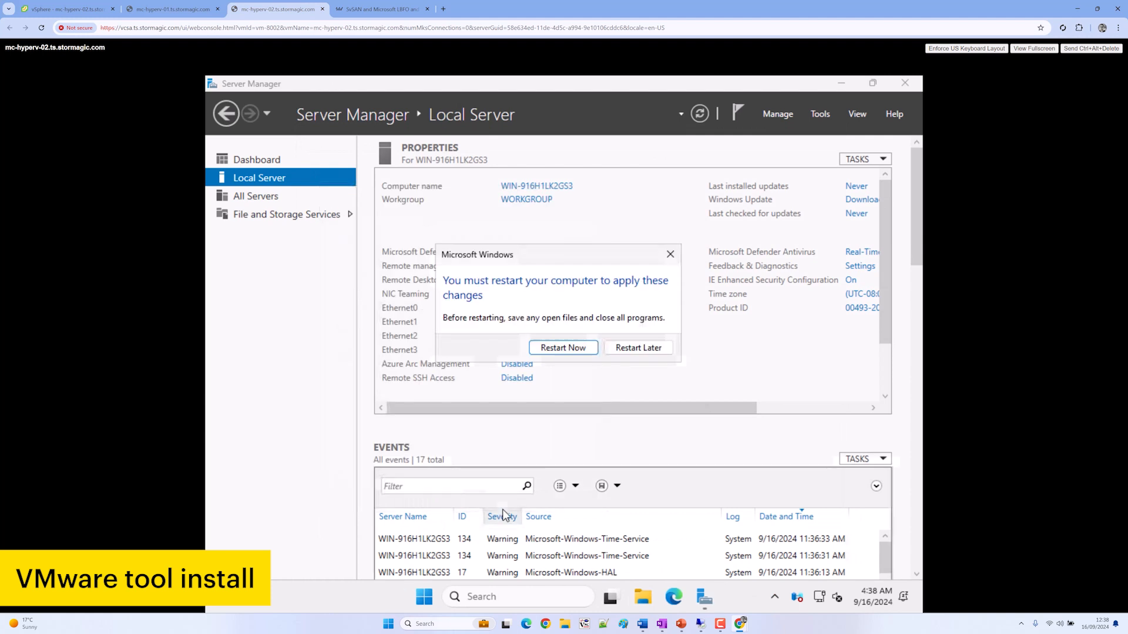
left_click(622, 344)
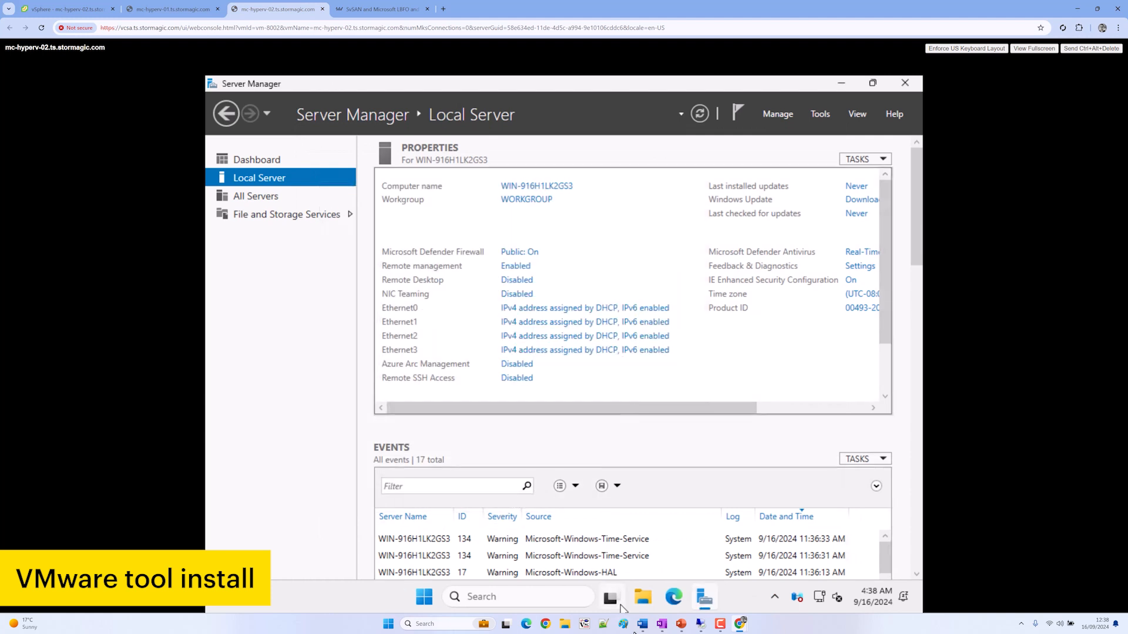
mouse_move(643, 624)
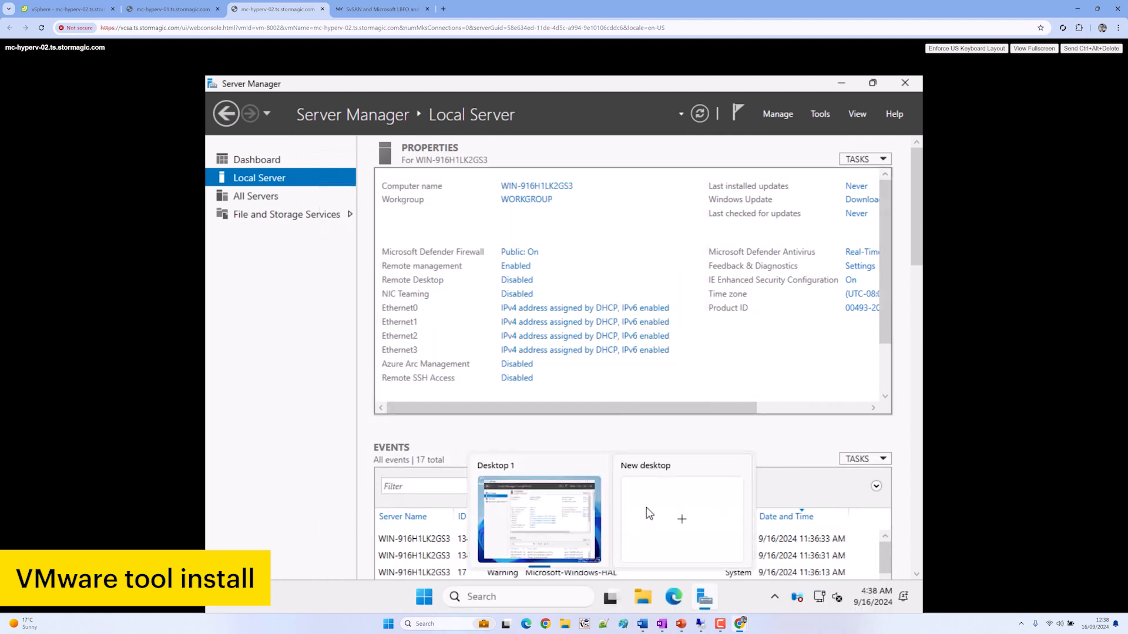
left_click(646, 587)
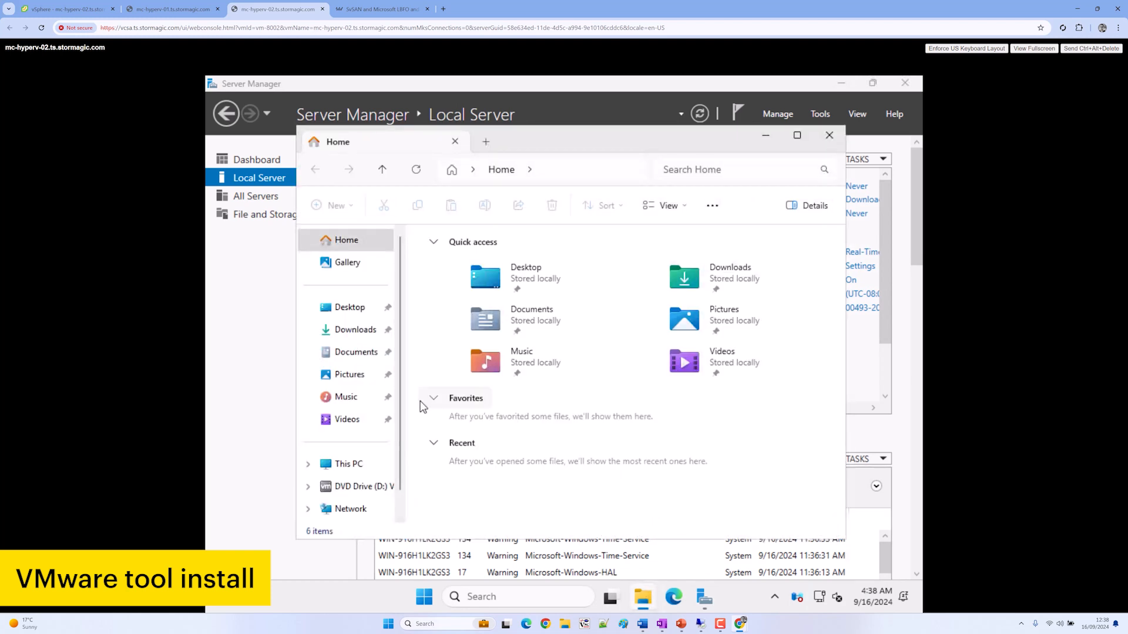
left_click(356, 483)
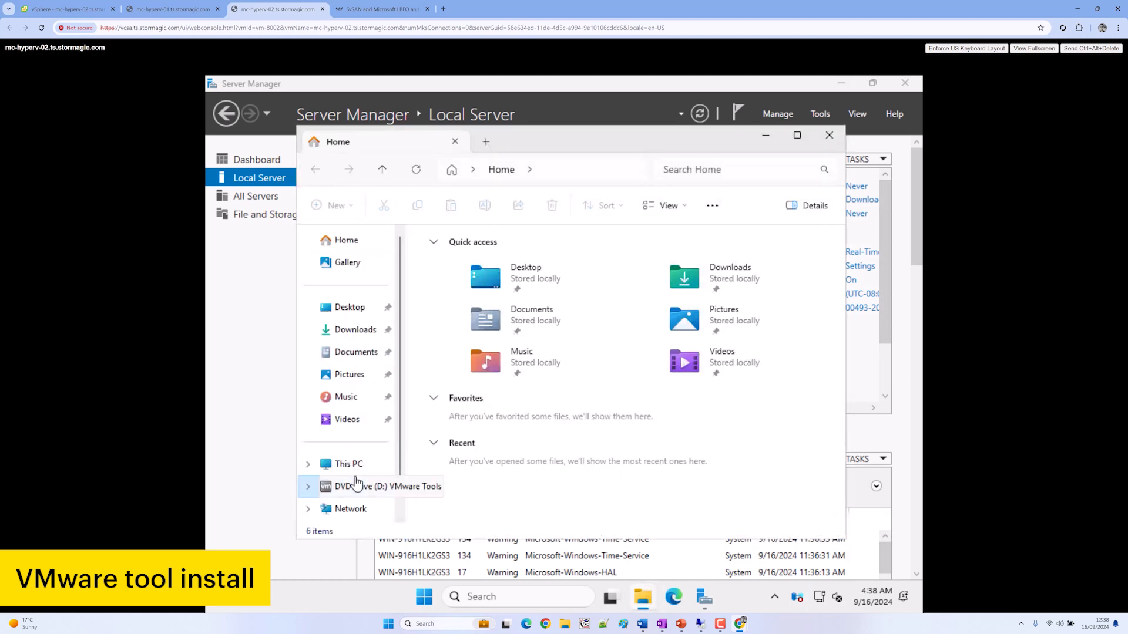
left_click(480, 394)
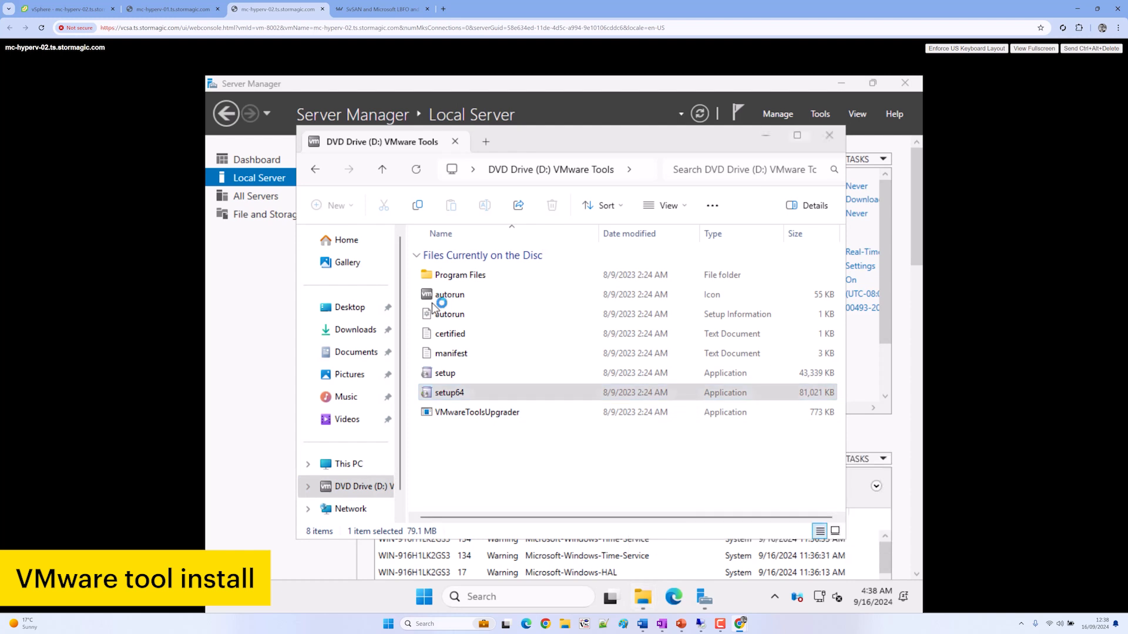
left_click(193, 14)
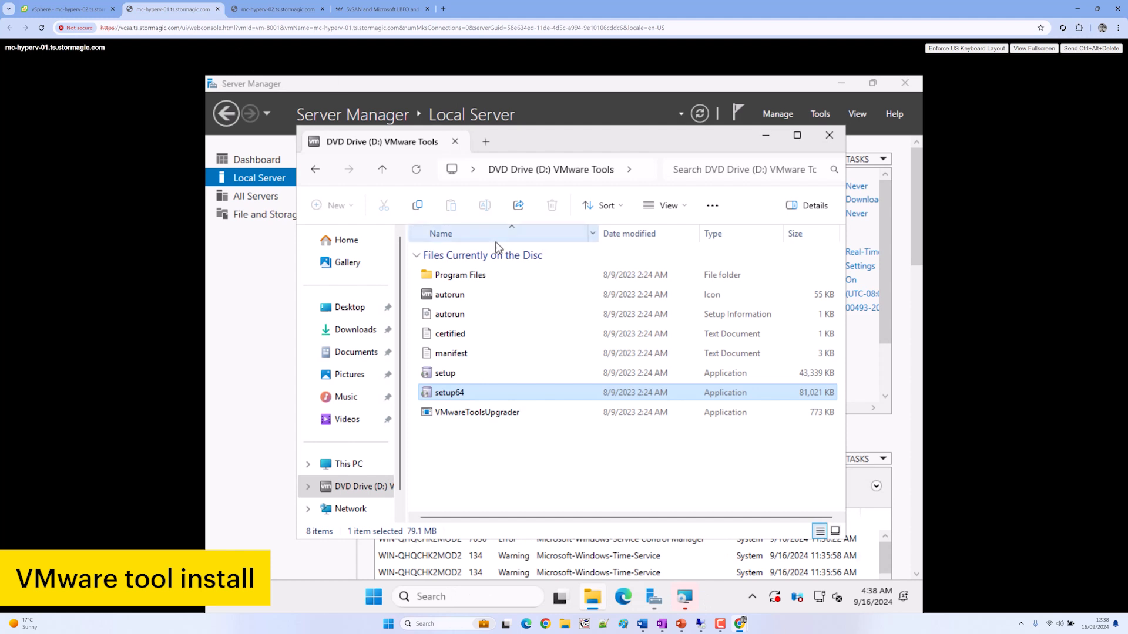
Start the Typical VMware Tools installation on both mc-hyperv-01 and mc-hyperv-02
left_click(684, 600)
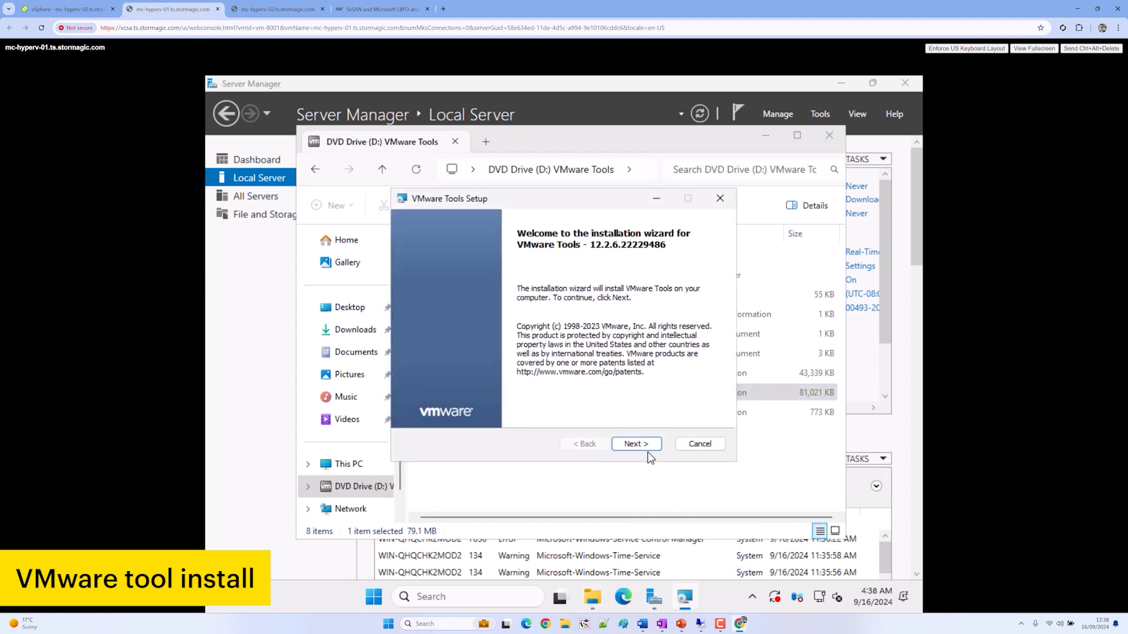
left_click(645, 450)
left_click(646, 450)
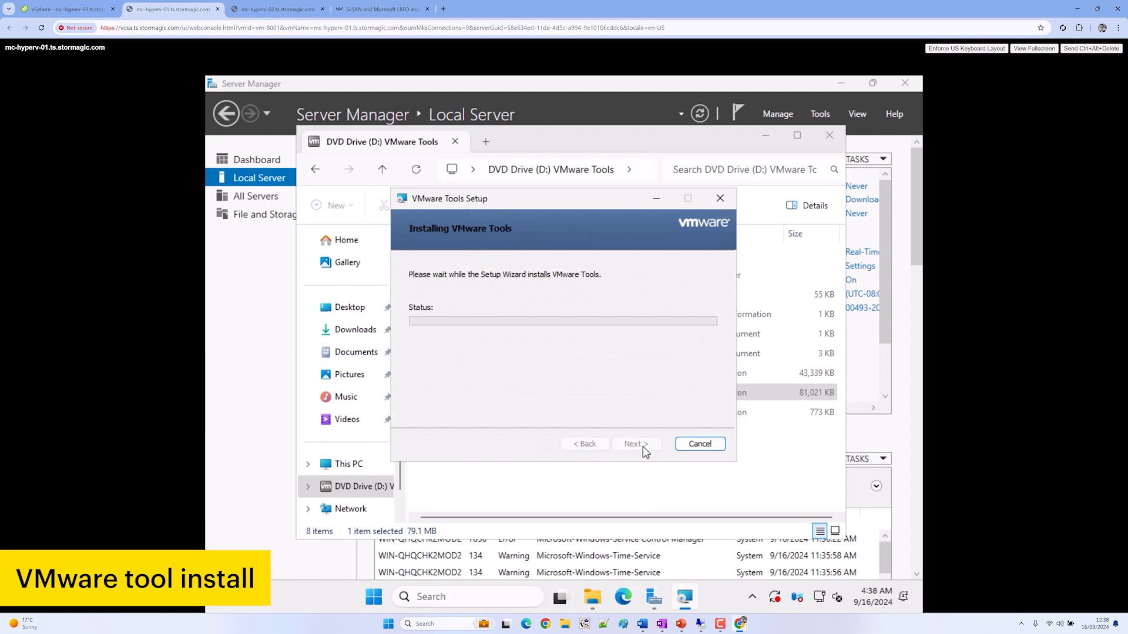
left_click(276, 9)
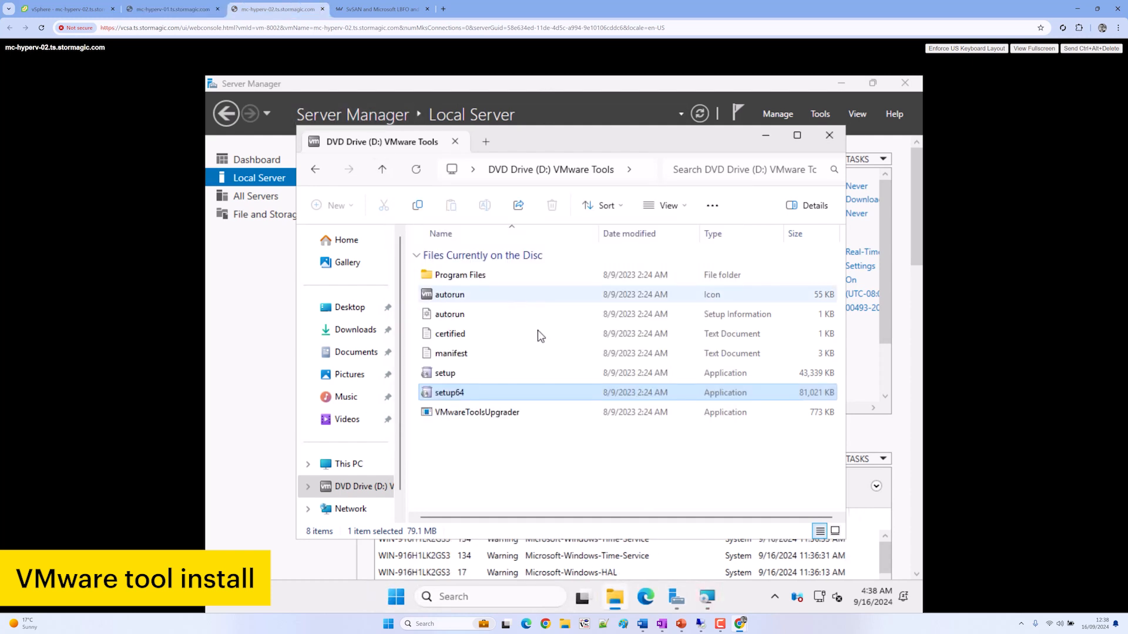
left_click(707, 597)
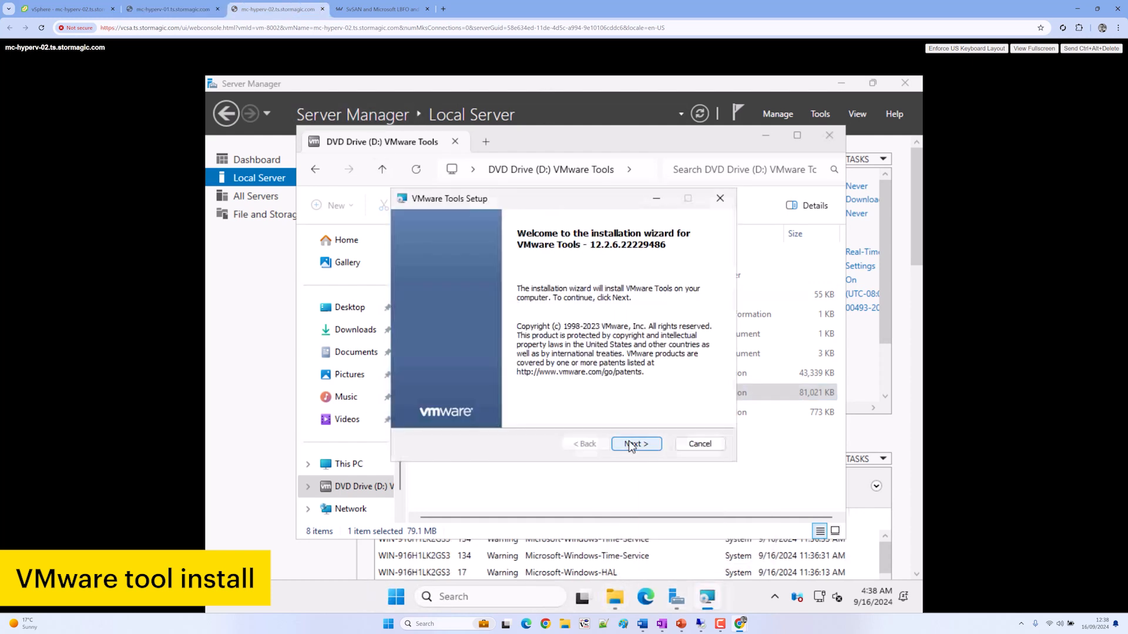
left_click(628, 442)
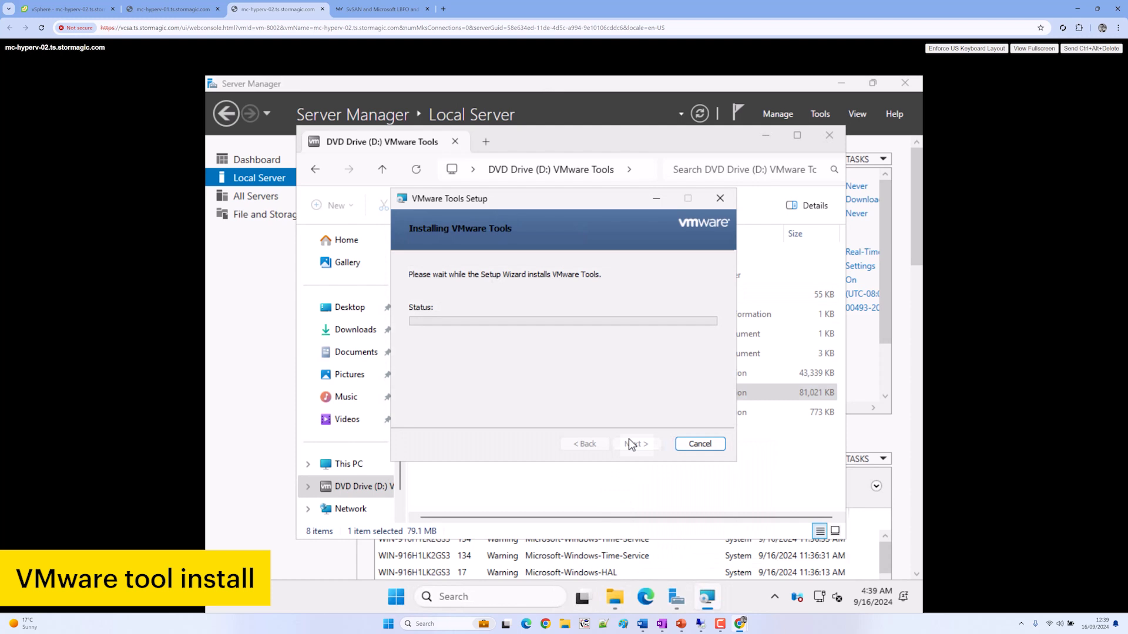
Finish the VMware Tools installer on mc-hyperv-01 and agree to restart the VM
left_click(189, 7)
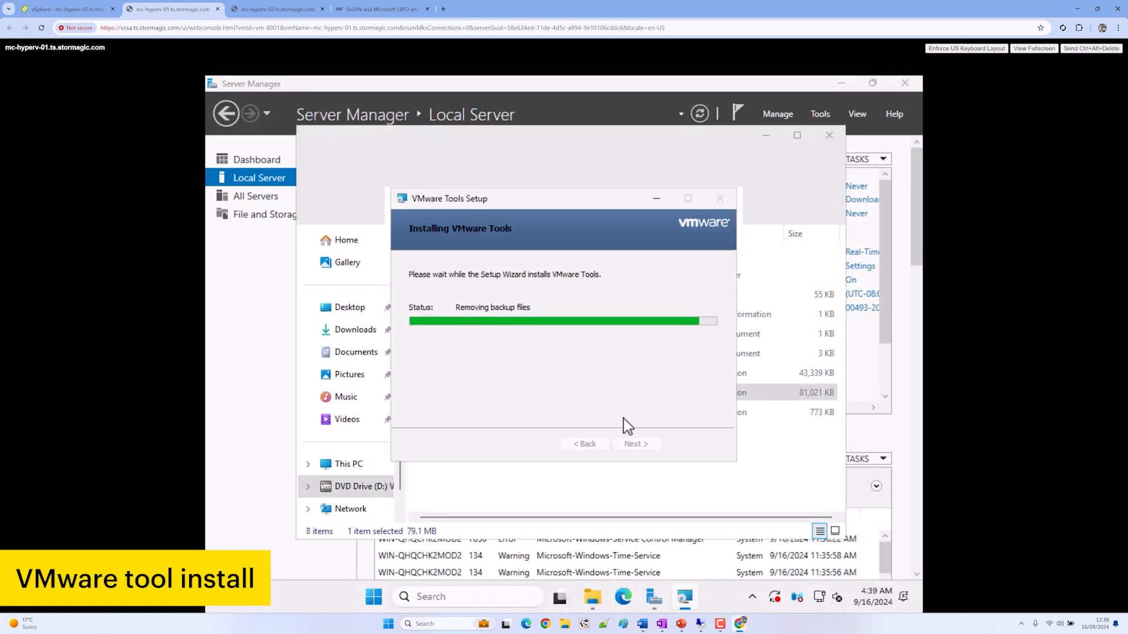
left_click(638, 447)
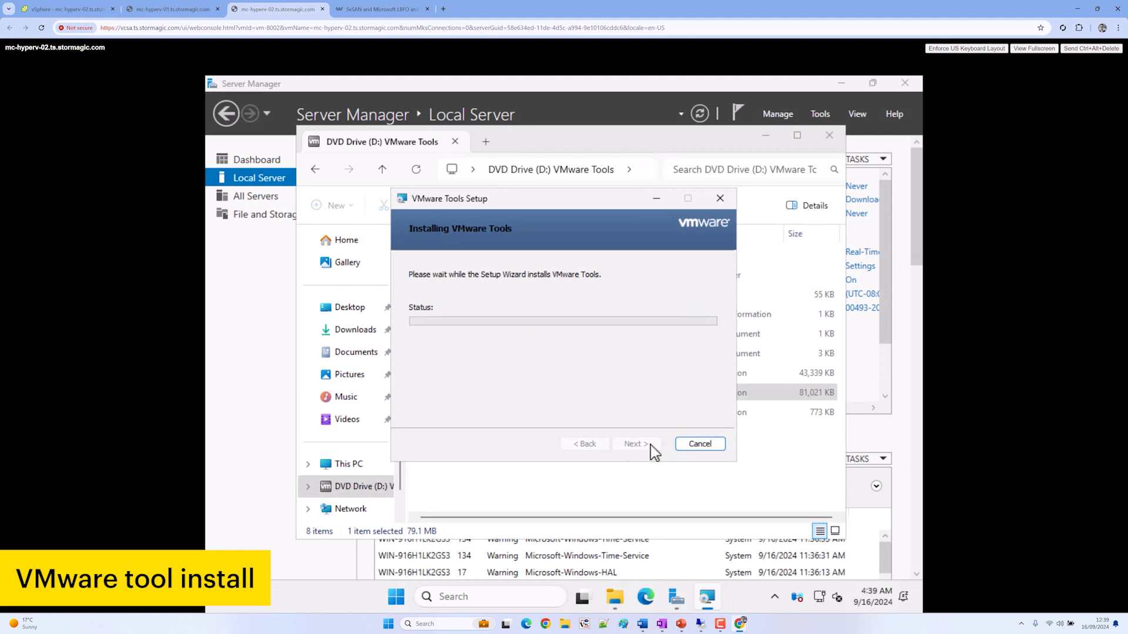
left_click(650, 446)
left_click(517, 369)
left_click(173, 9)
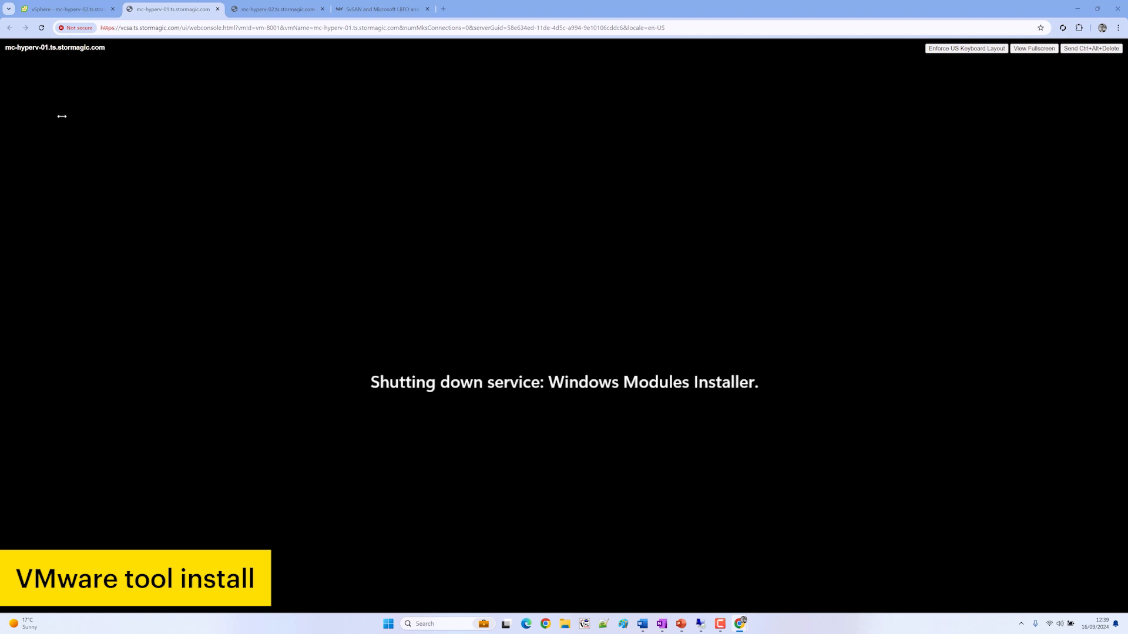
Bring up the Administrator sign-in on mc-hyperv-02 after a quick look at mc-hyperv-01
left_click(272, 13)
left_click(553, 344)
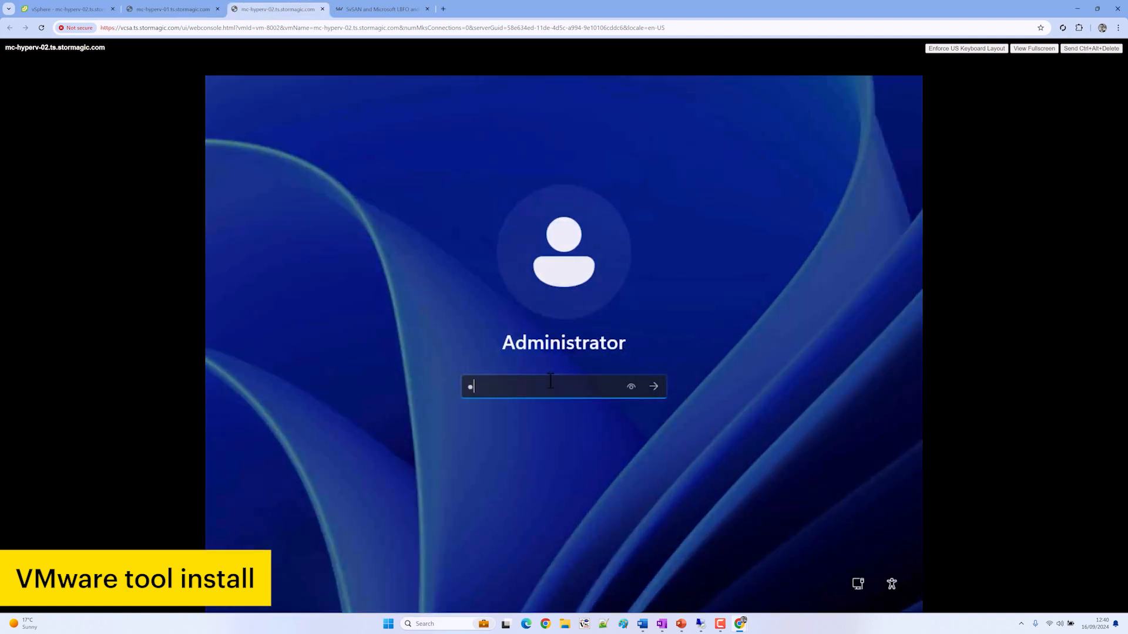
left_click(173, 9)
left_click(259, 10)
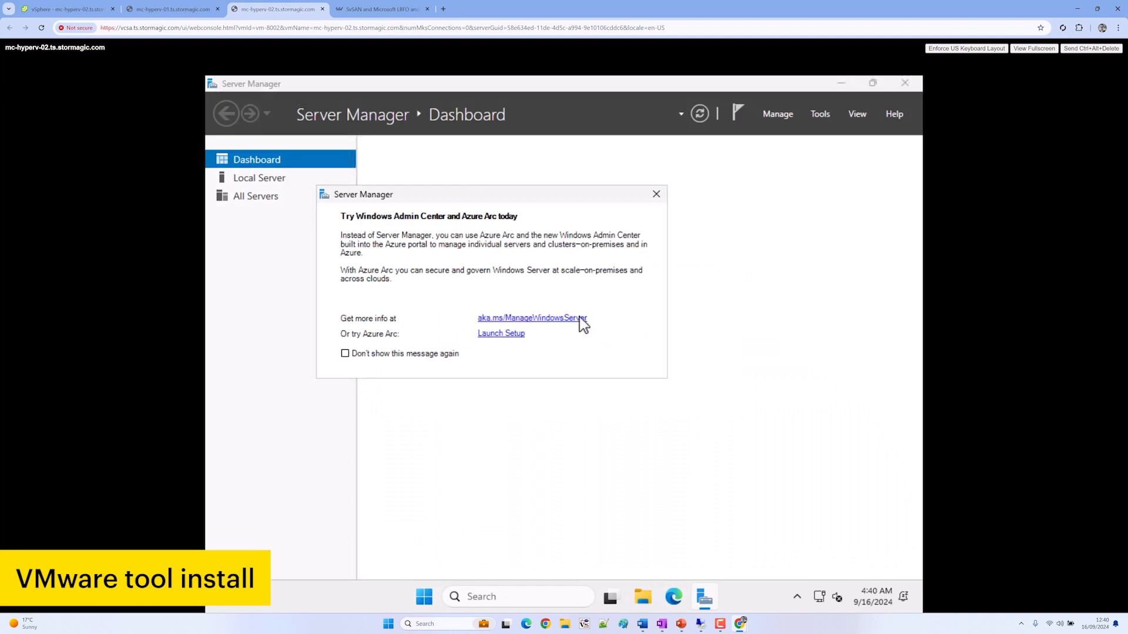
Dismiss the Windows Admin Center notice and launch Add Roles and Features once inventory finishes
left_click(657, 194)
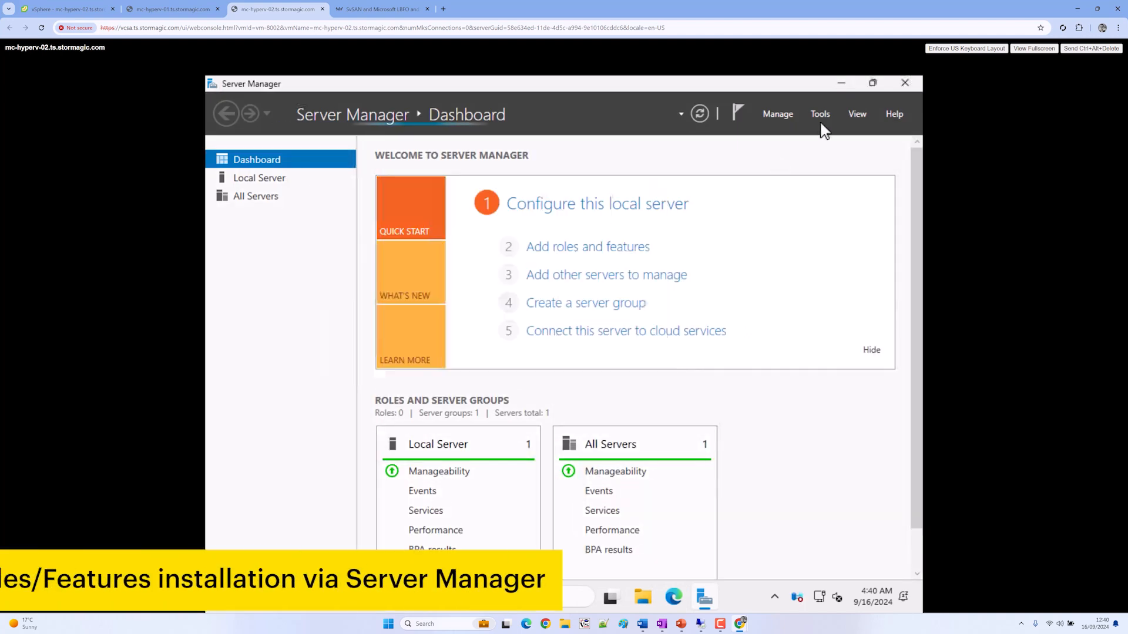
left_click(776, 114)
left_click(792, 131)
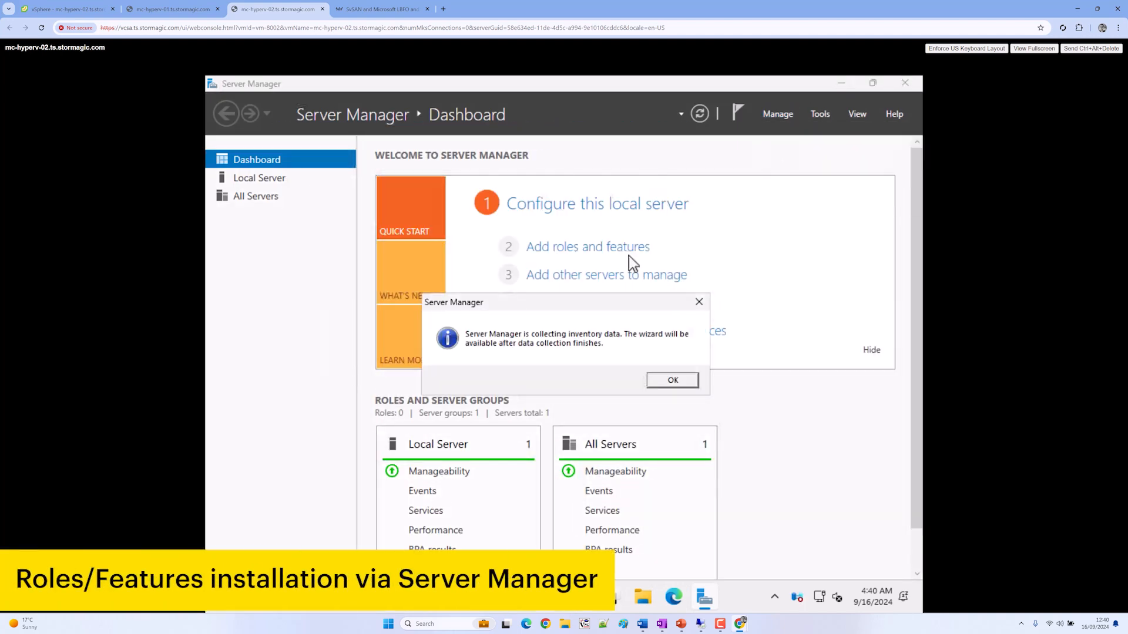
left_click(669, 381)
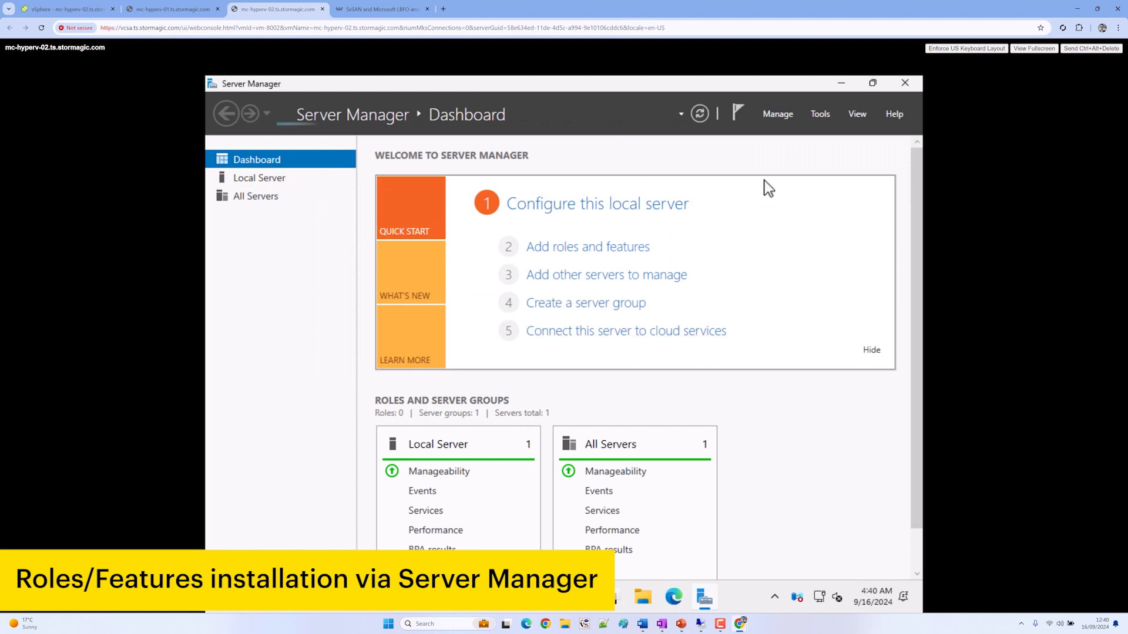
left_click(778, 114)
left_click(784, 131)
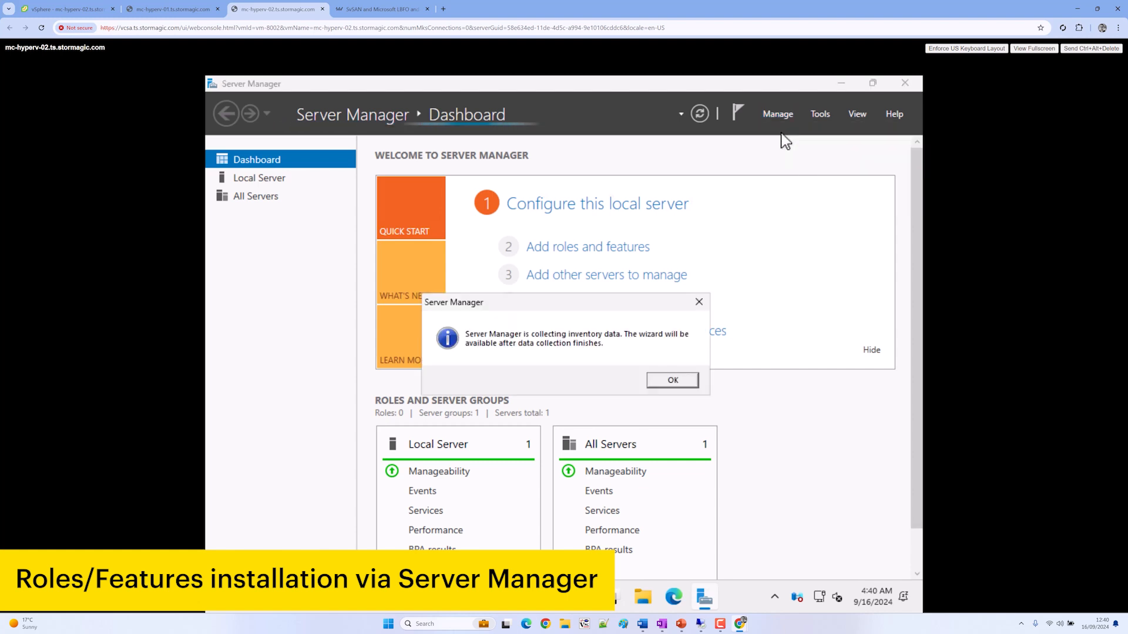
left_click(675, 376)
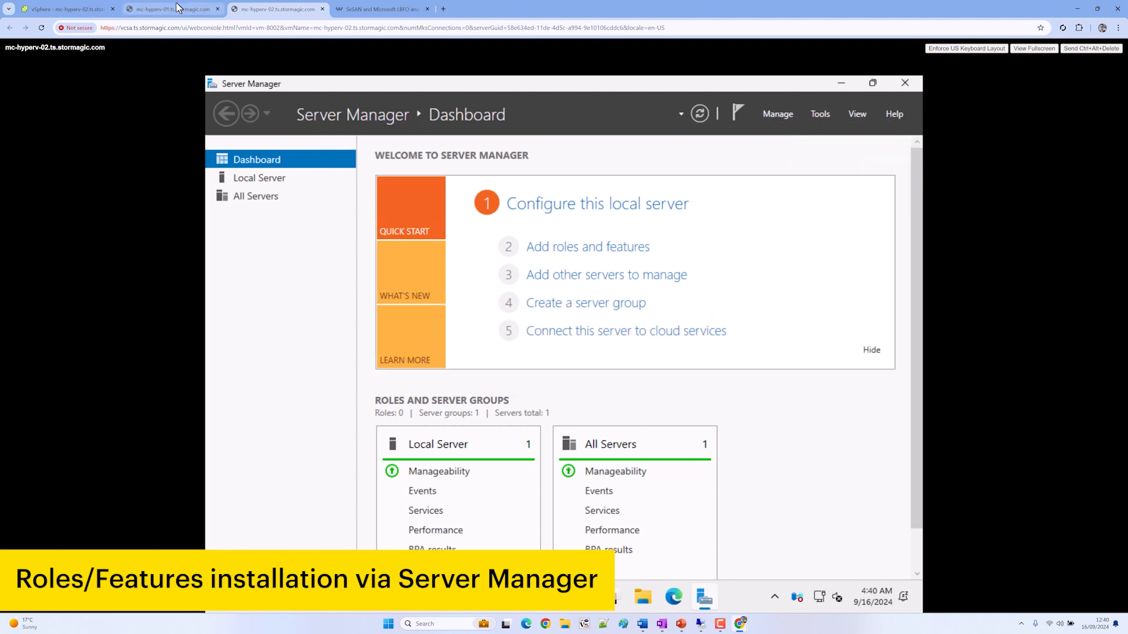
left_click(178, 7)
left_click(247, 10)
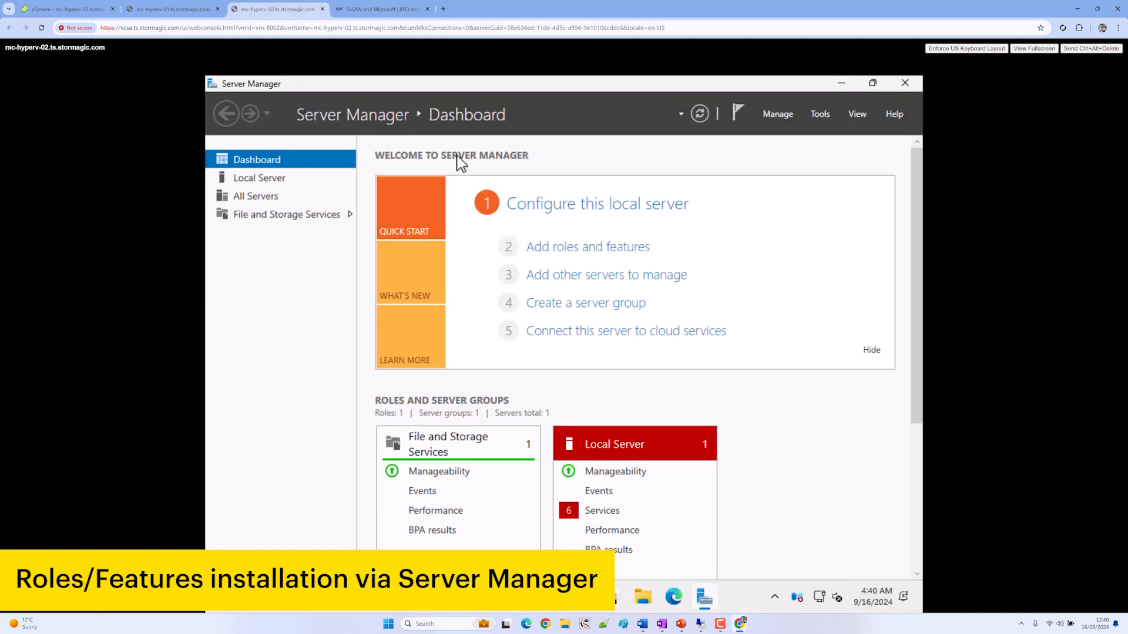
left_click(774, 114)
left_click(790, 132)
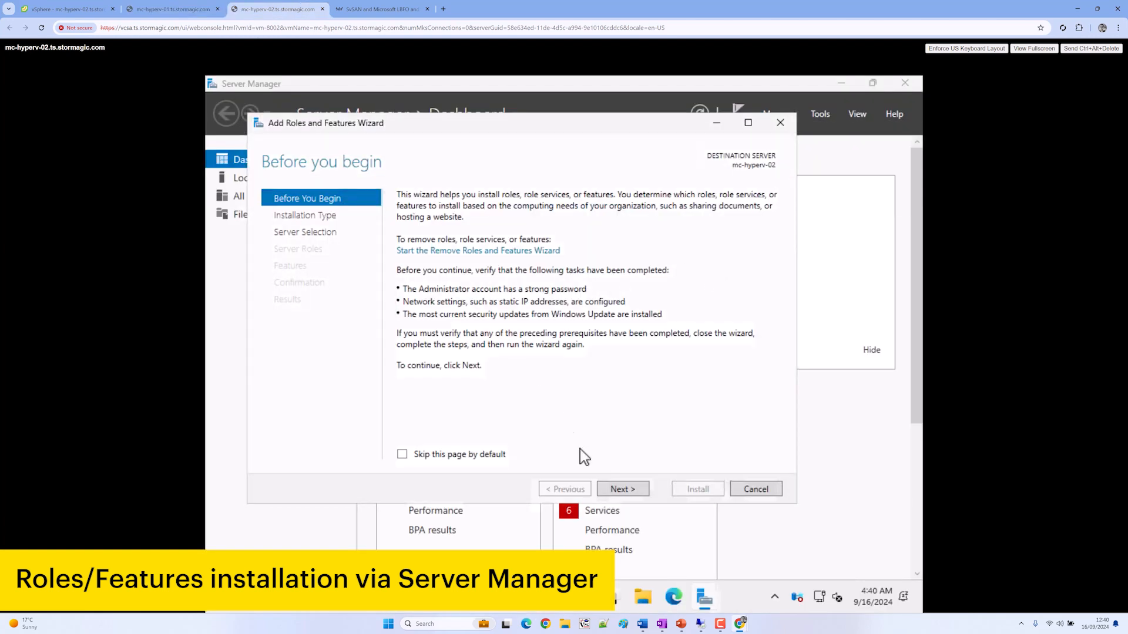
Target mc-hyperv-02 and tick Hyper-V, Failover Clustering and Multipath I/O with their required features
left_click(618, 490)
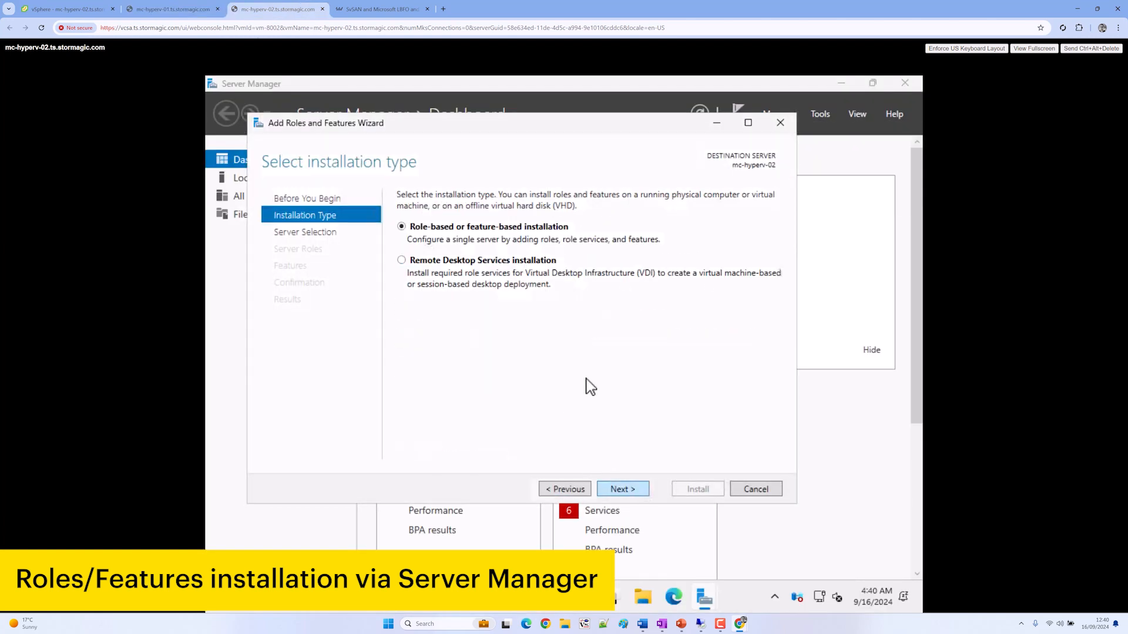
left_click(618, 490)
left_click(620, 490)
left_click(418, 361)
left_click(559, 423)
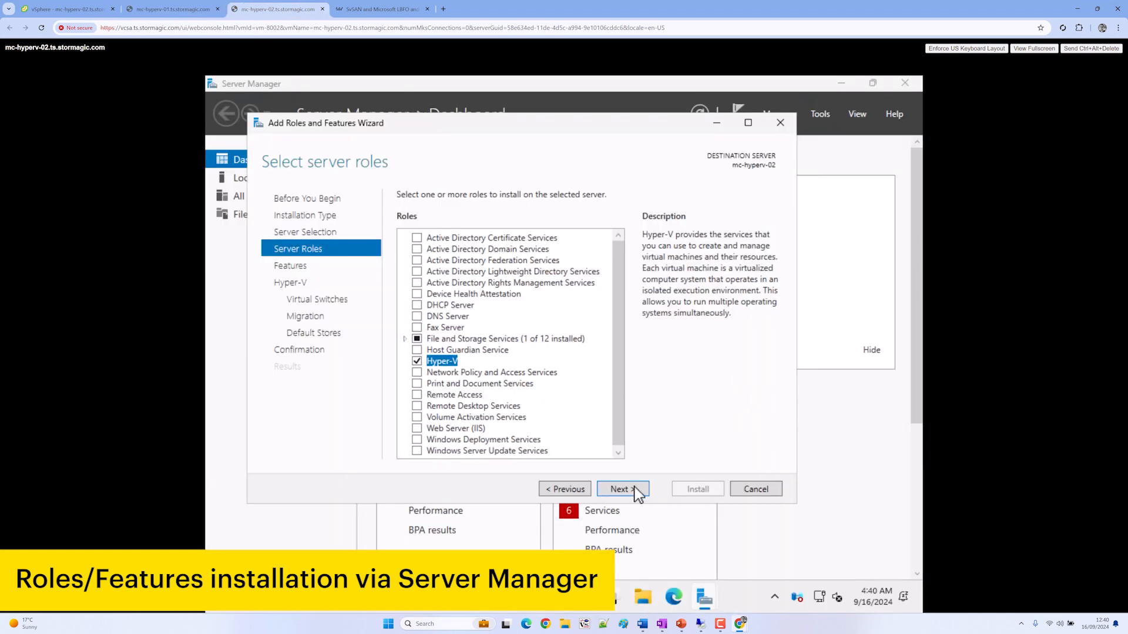
left_click(636, 490)
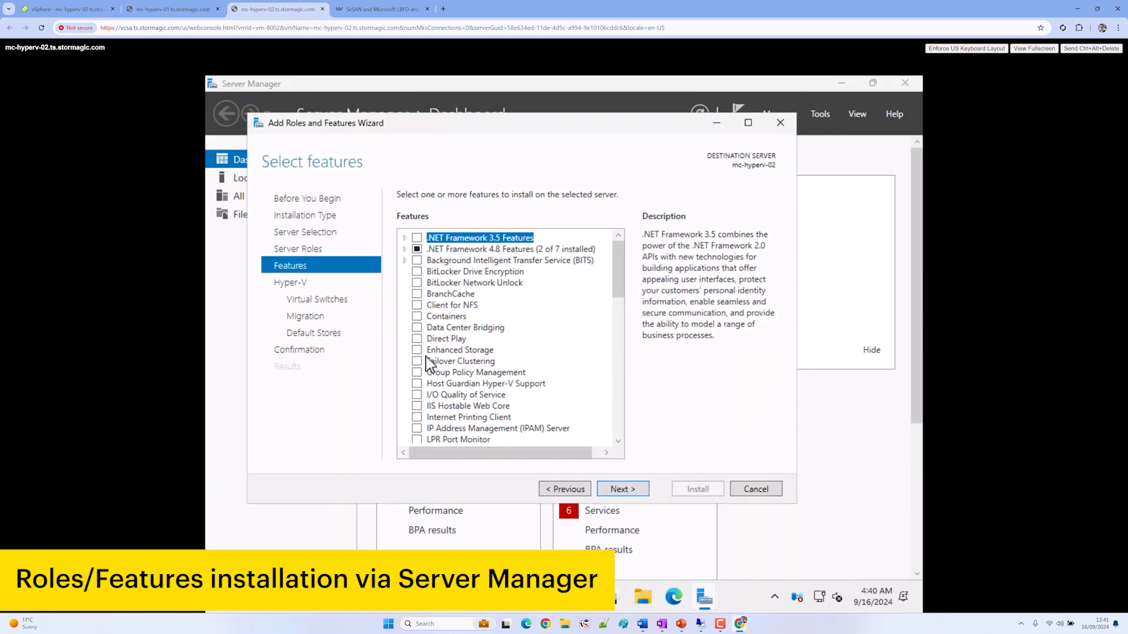
left_click(418, 361)
left_click(551, 428)
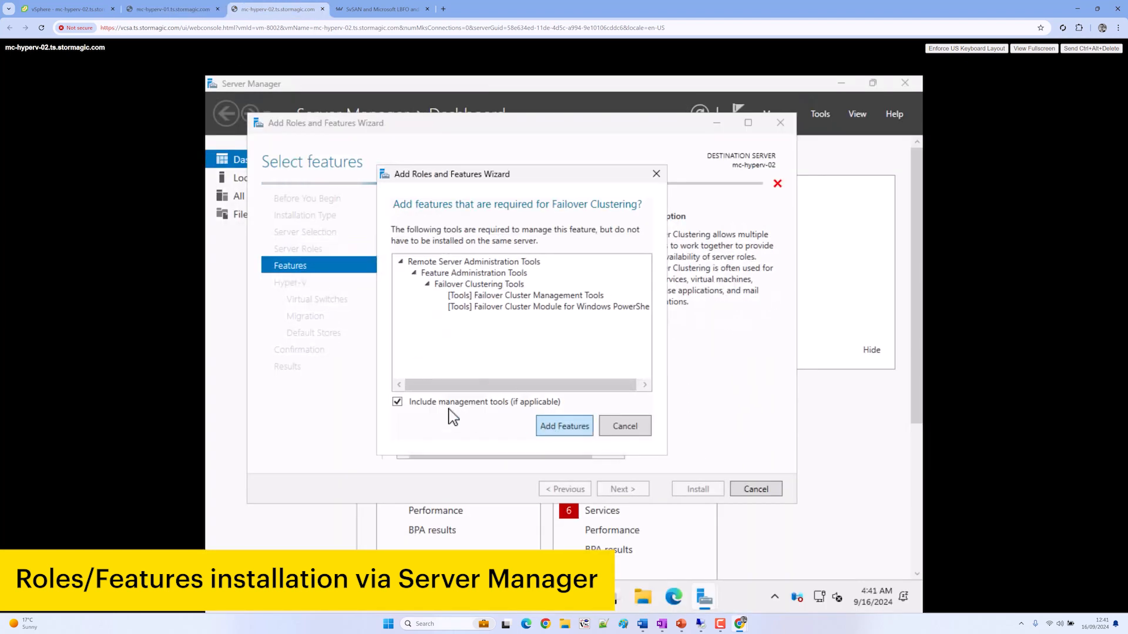
scroll(421, 393, "down", 2)
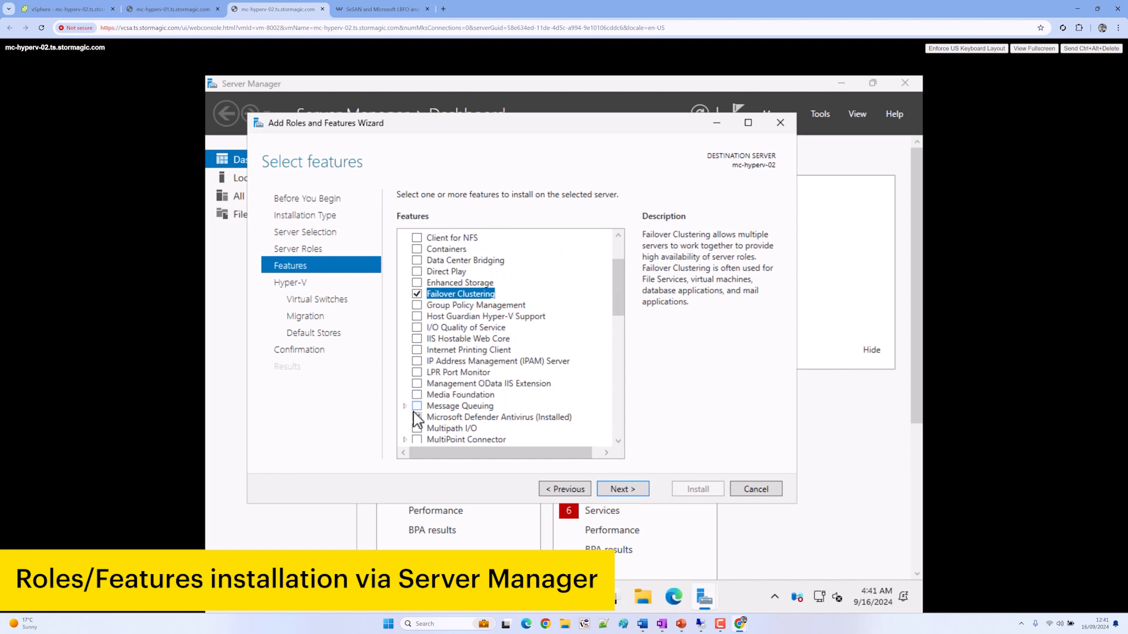
left_click(633, 491)
Skip virtual switches and live migration, keep default storage, and allow automatic restart
left_click(636, 492)
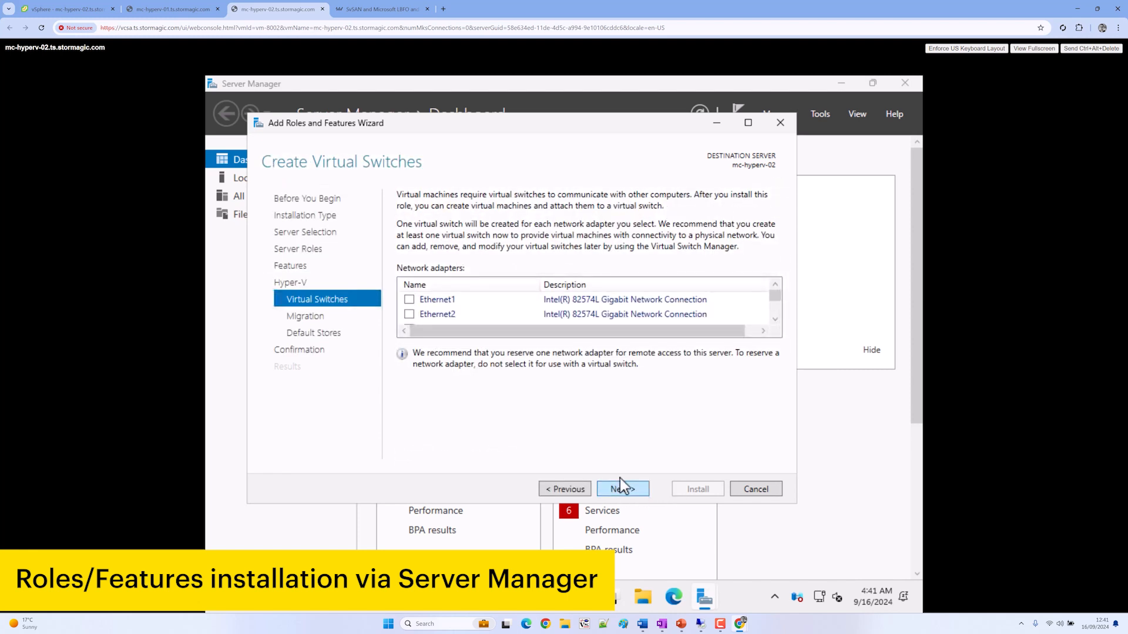
left_click(621, 486)
left_click(632, 491)
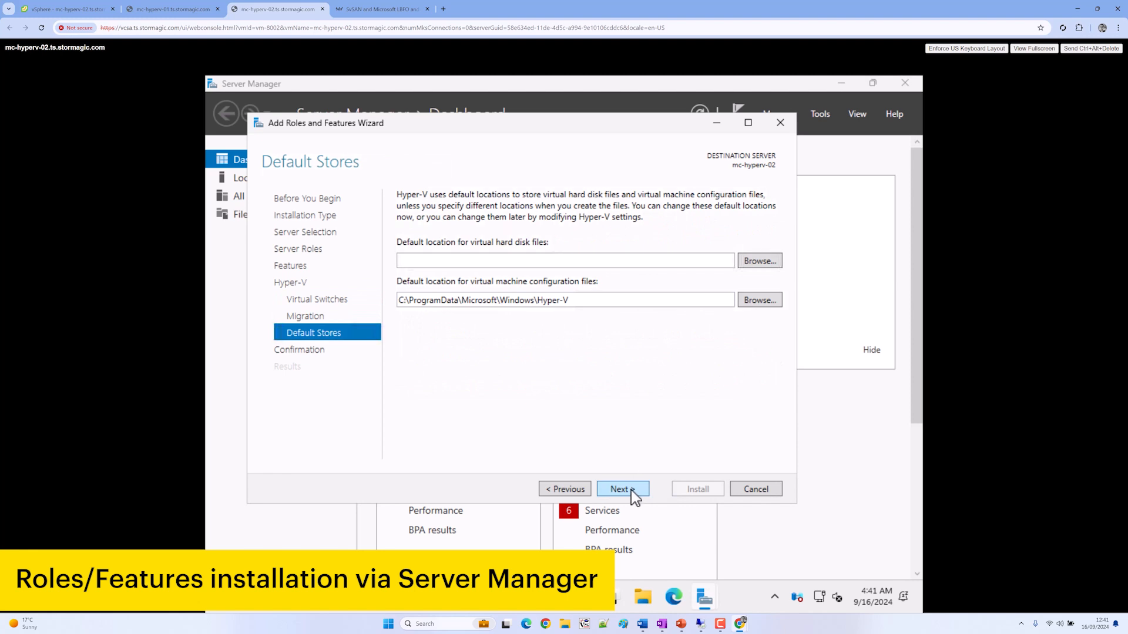
left_click(631, 490)
left_click(402, 216)
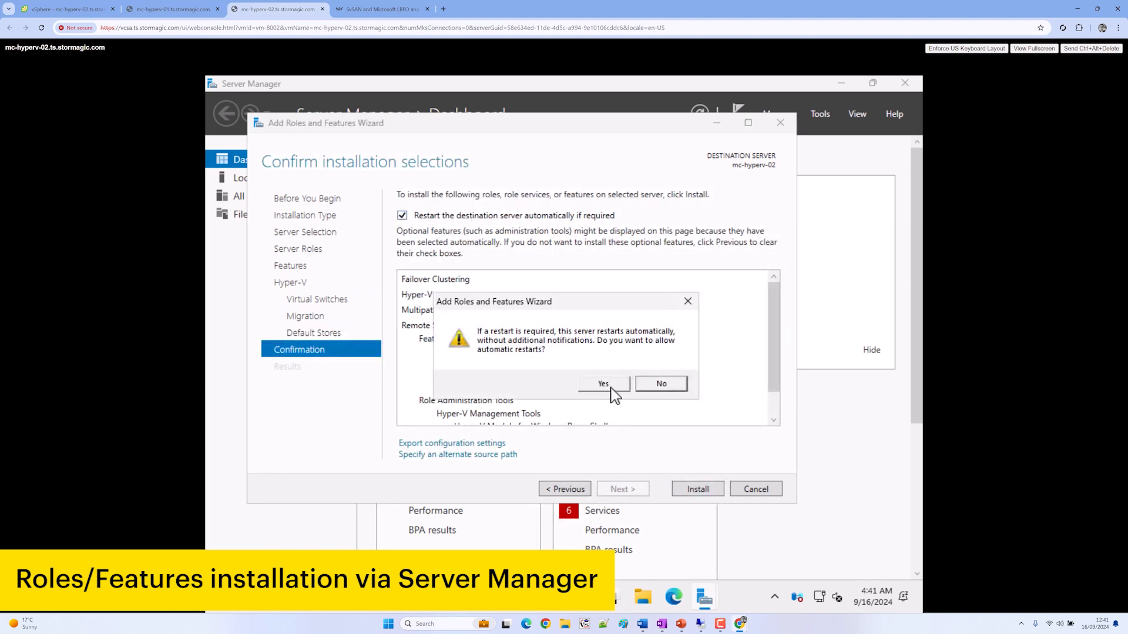
left_click(605, 385)
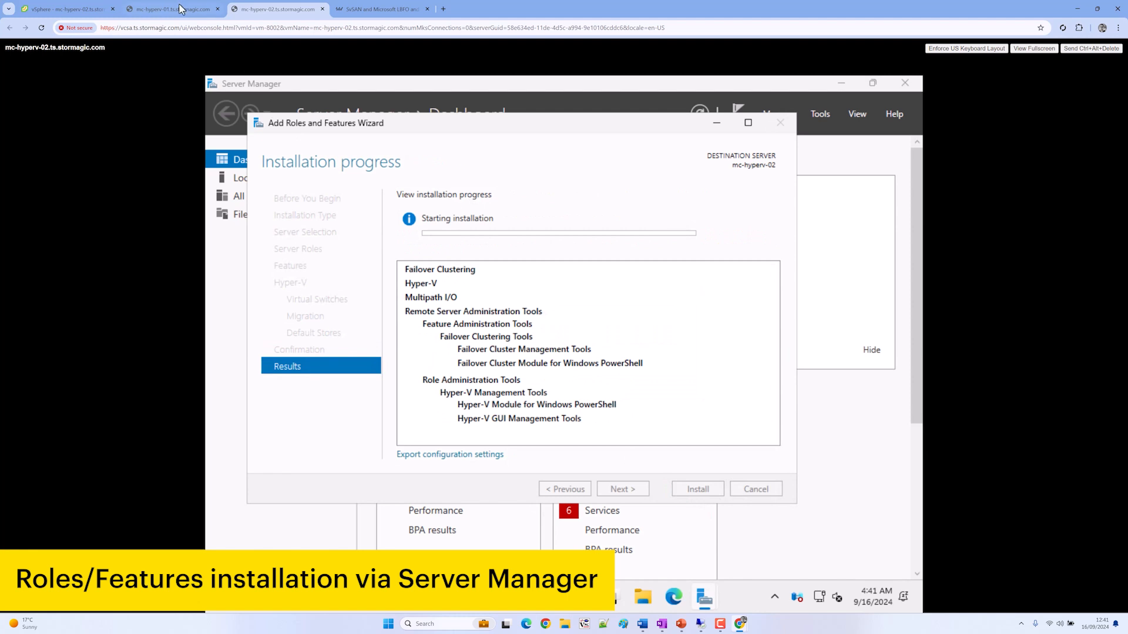
left_click(179, 9)
Sign in to mc-hyperv-01 as Administrator and close the Azure Arc notice
left_click(1102, 50)
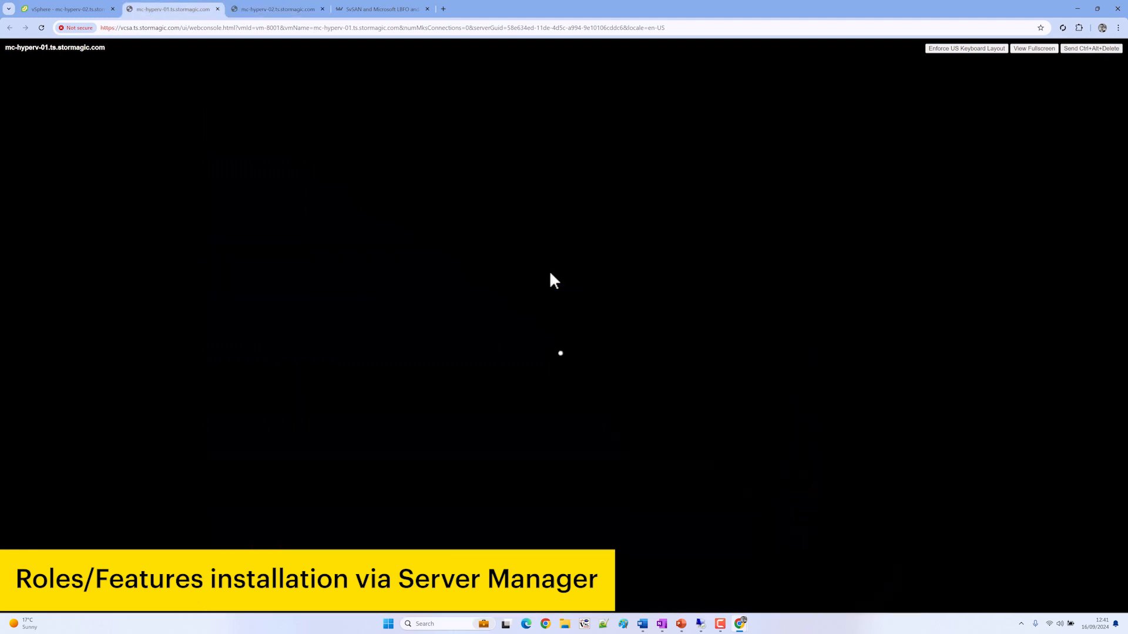
type("•")
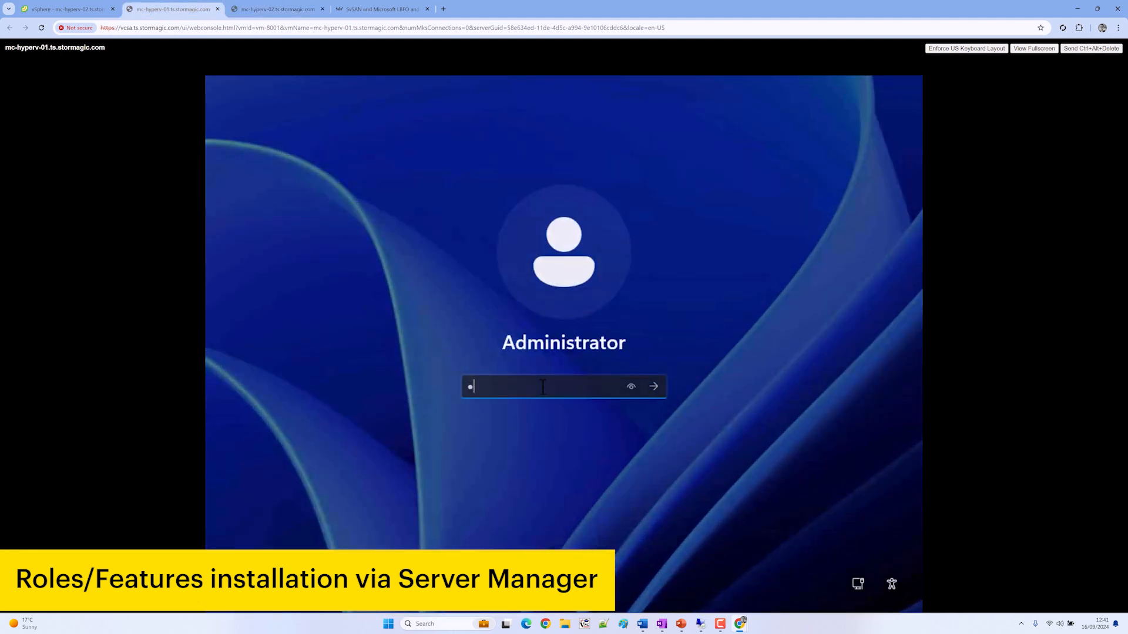
type("•••••••")
key("Return")
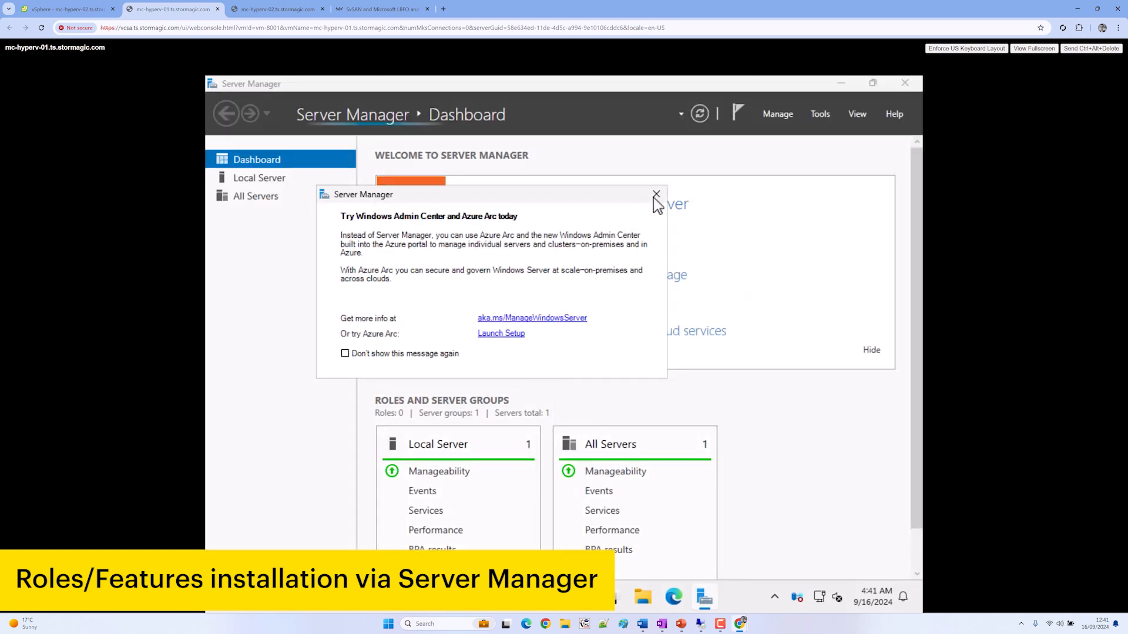
left_click(655, 195)
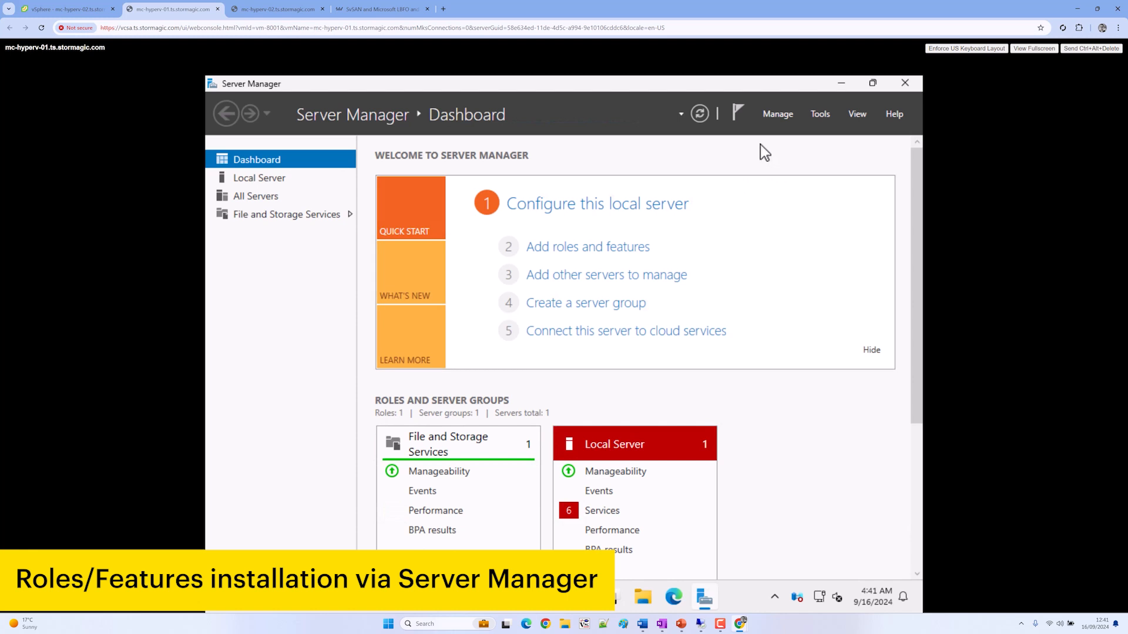
Start Add Roles and Features on mc-hyperv-01, ticking Hyper-V, Failover Clustering and Multipath I/O
left_click(771, 117)
left_click(775, 131)
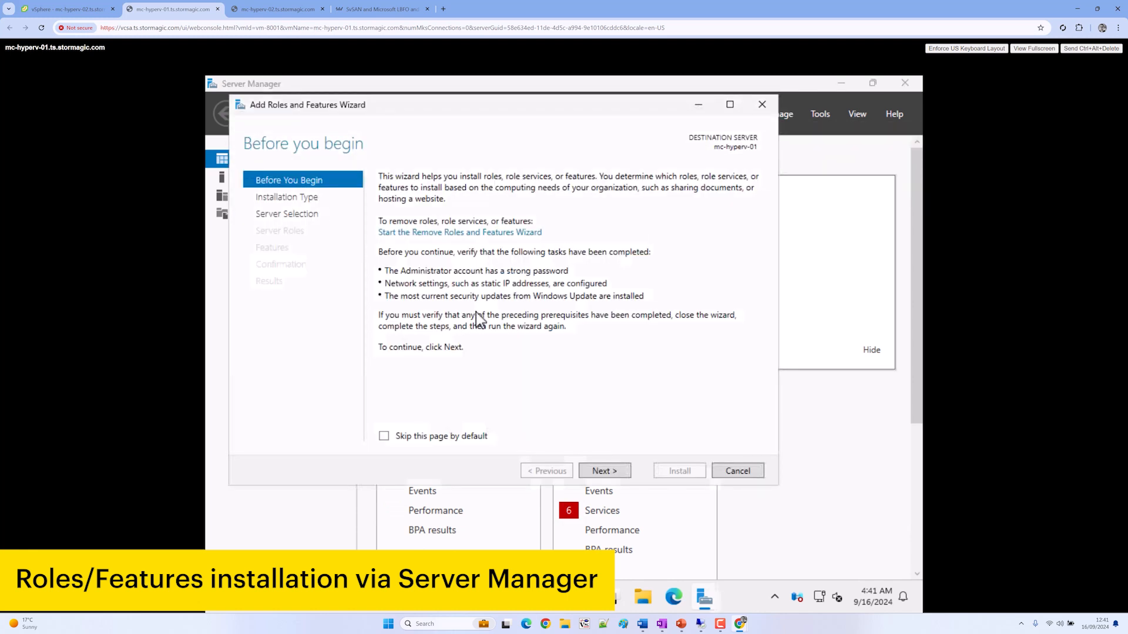
left_click(597, 471)
left_click(614, 477)
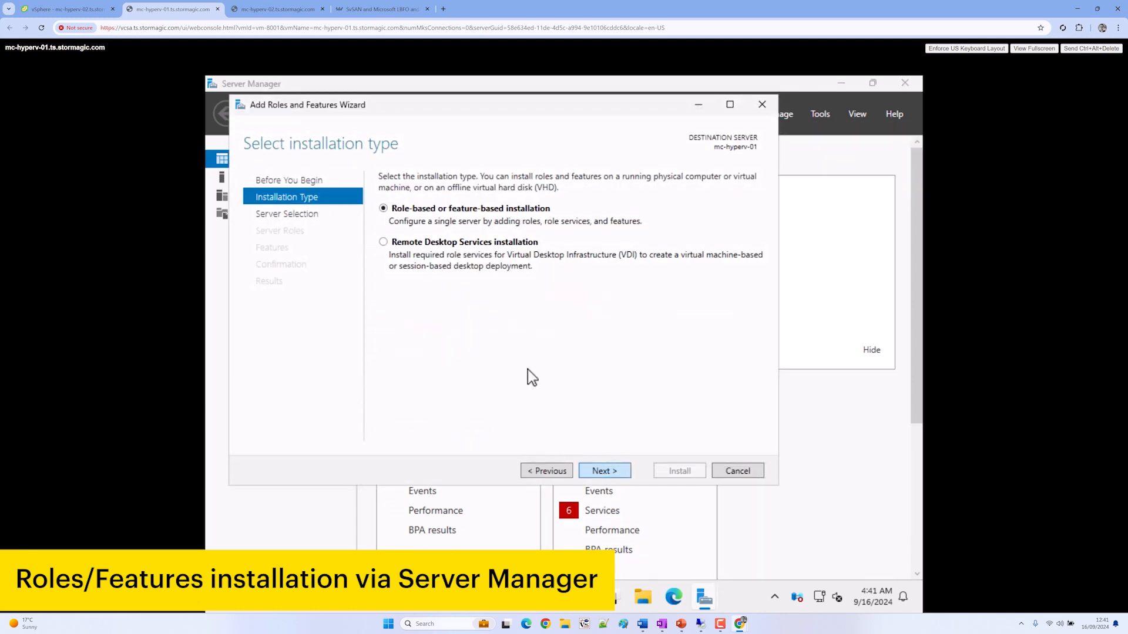
left_click(615, 478)
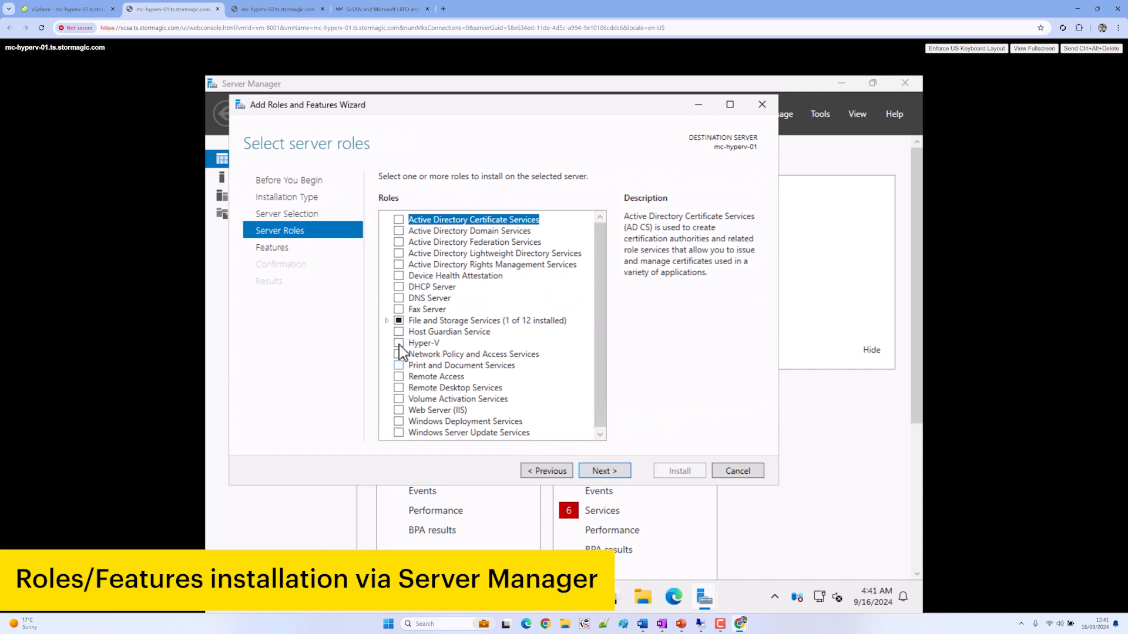
left_click(399, 345)
left_click(535, 407)
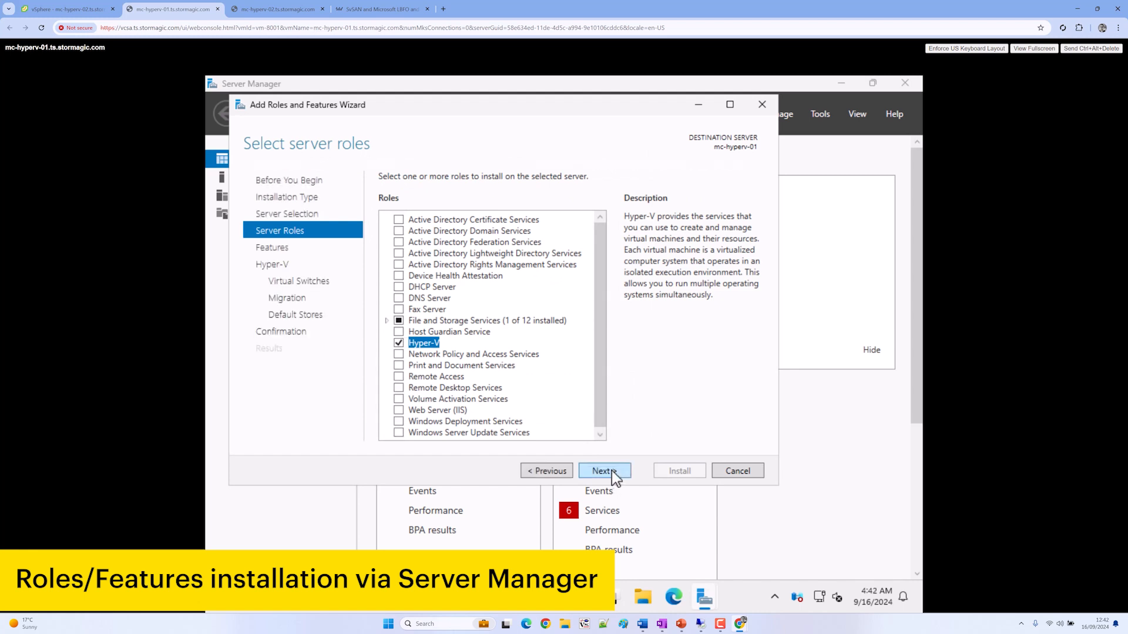
left_click(612, 471)
left_click(409, 346)
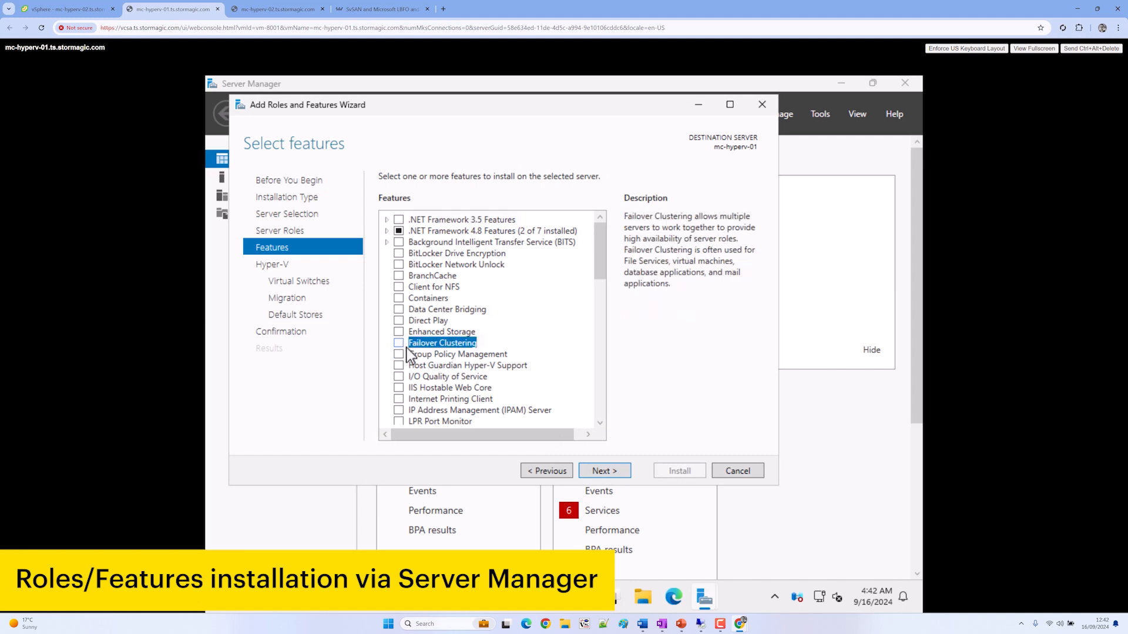
left_click(399, 343)
left_click(543, 407)
scroll(417, 390, "down", 2)
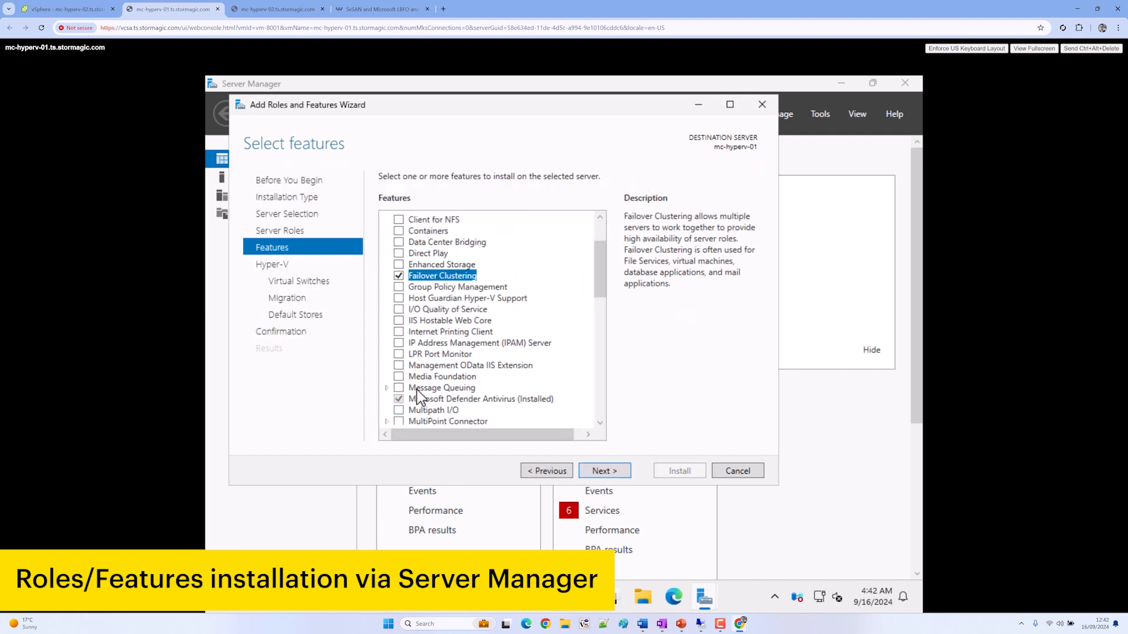
left_click(409, 411)
Skip virtual switches and live migration, keep default storage, allow automatic restart, and install
left_click(627, 472)
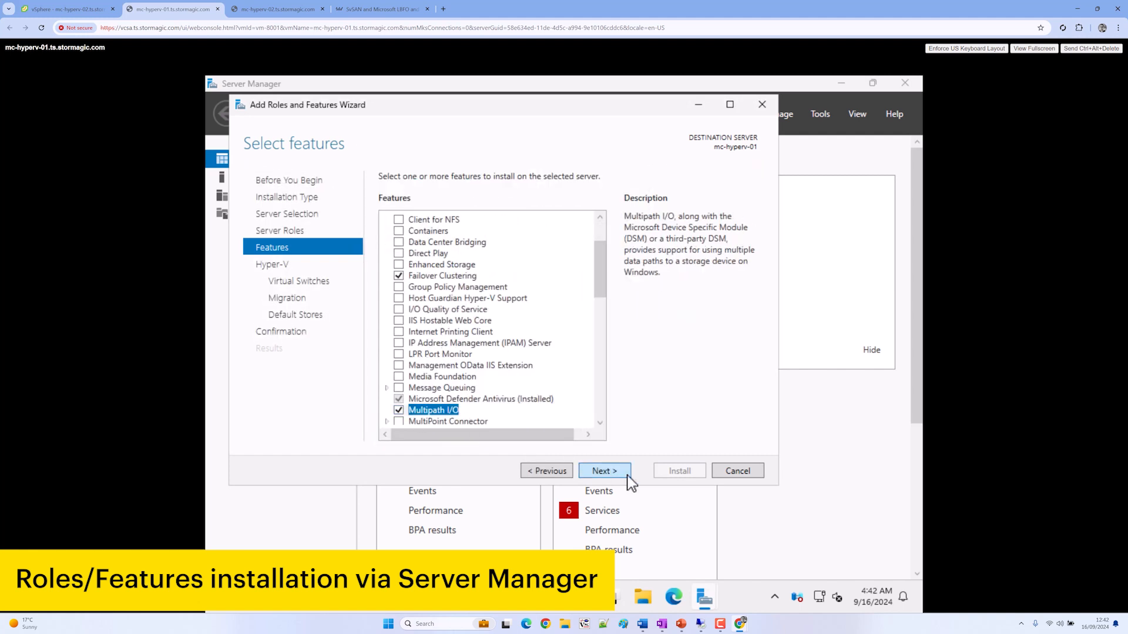
left_click(606, 470)
left_click(607, 472)
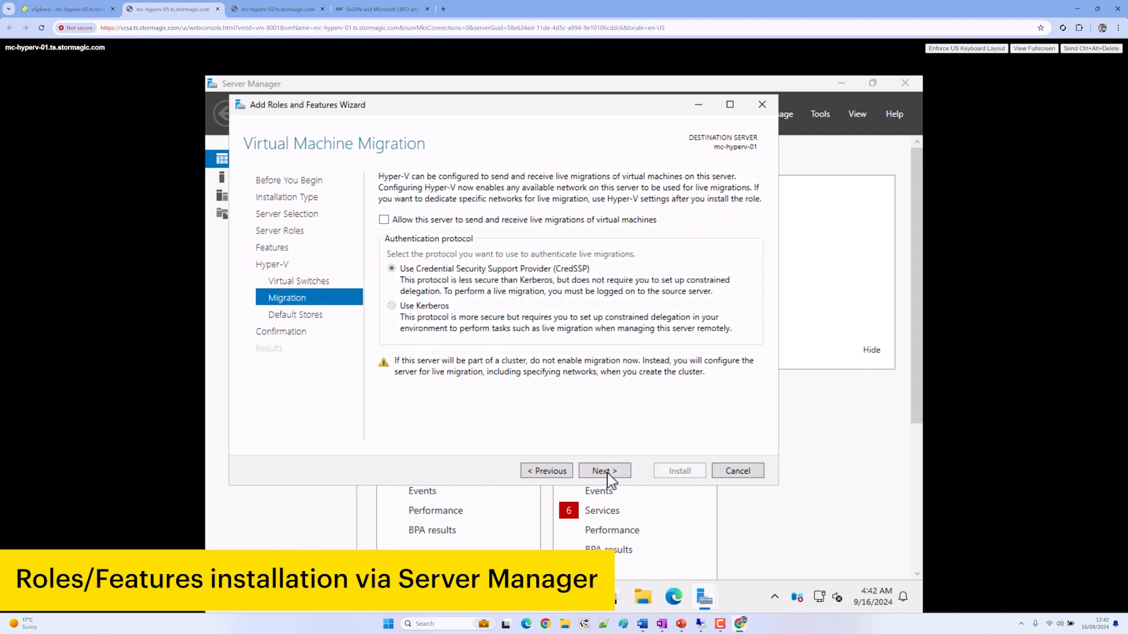
left_click(608, 472)
left_click(608, 472)
left_click(443, 198)
left_click(607, 385)
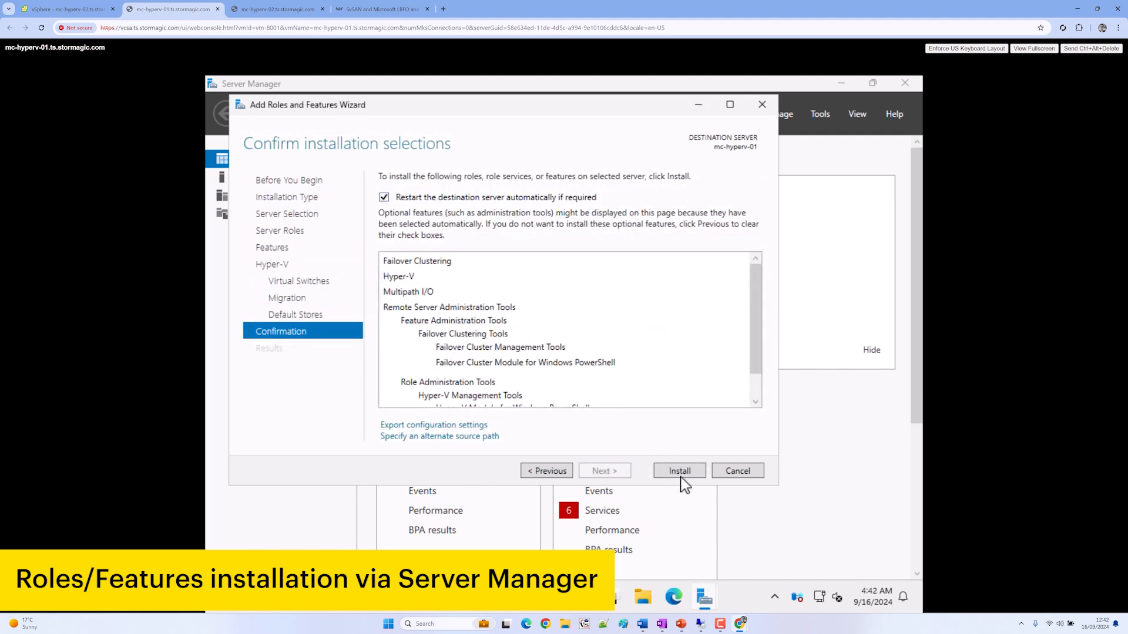
left_click(681, 471)
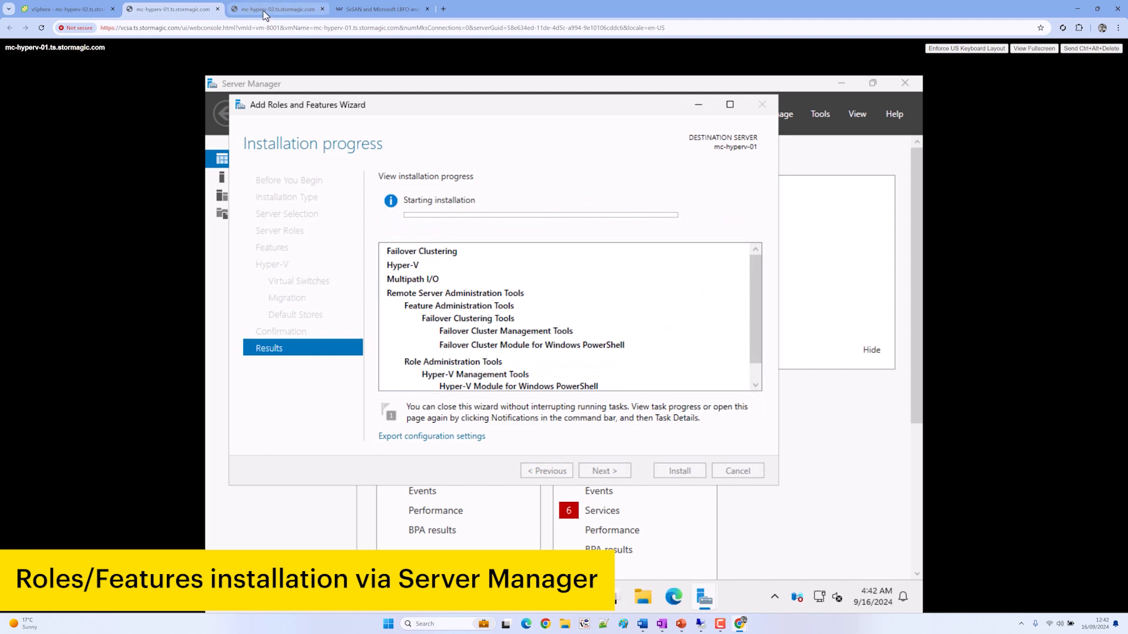
left_click(263, 10)
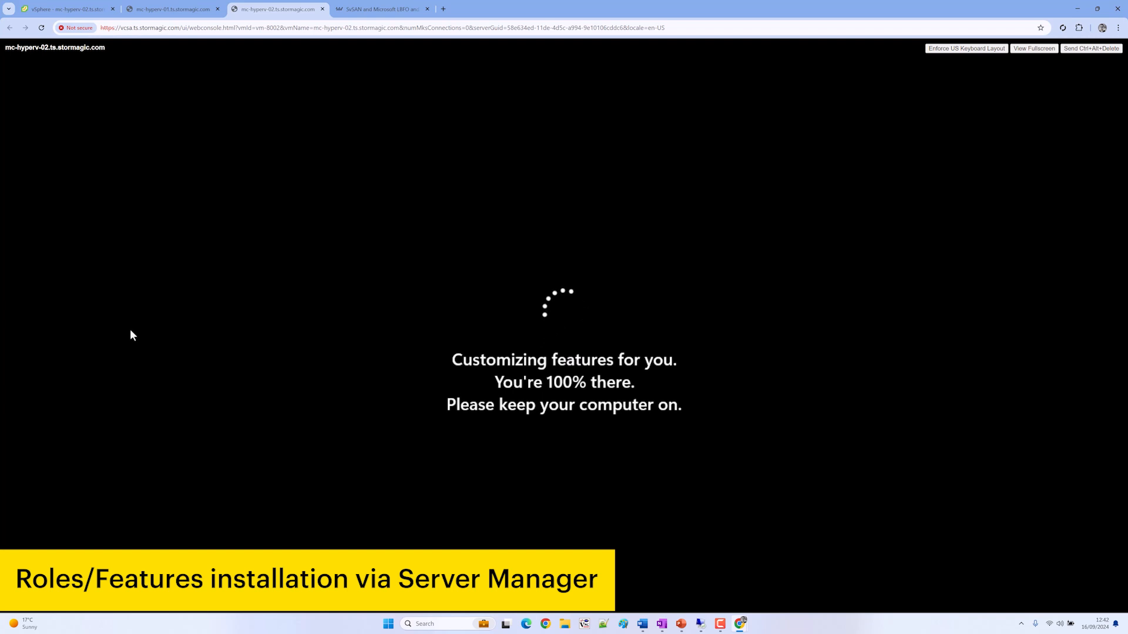
Sign in to mc-hyperv-02 as Administrator and check install progress on both hosts
key("ctrl+alt+Delete")
type("*********")
key("Return")
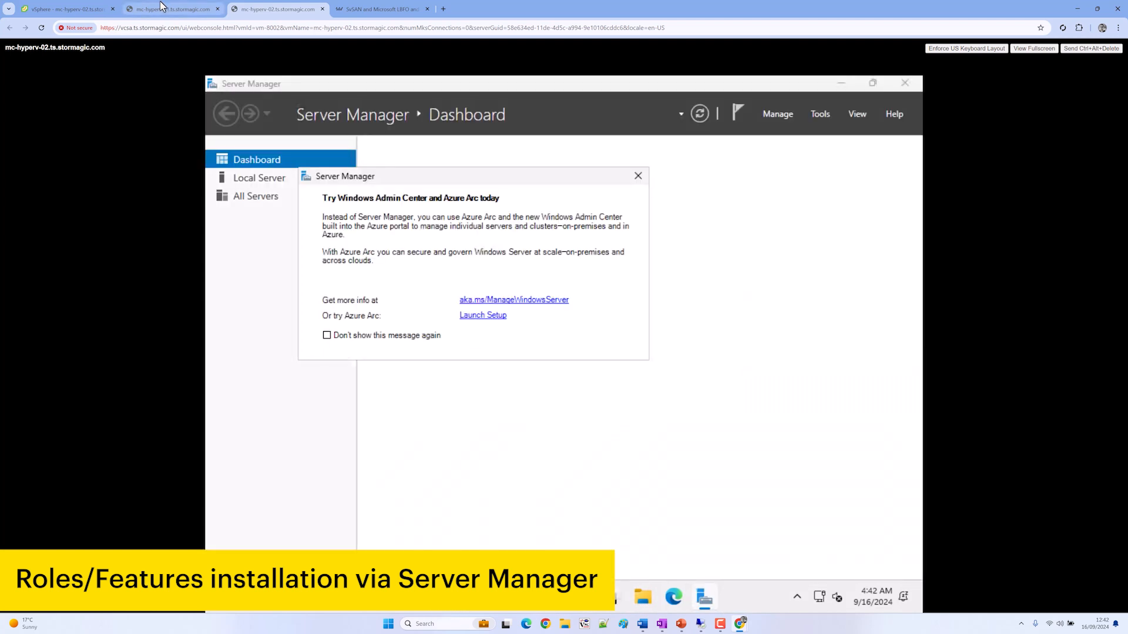
left_click(164, 10)
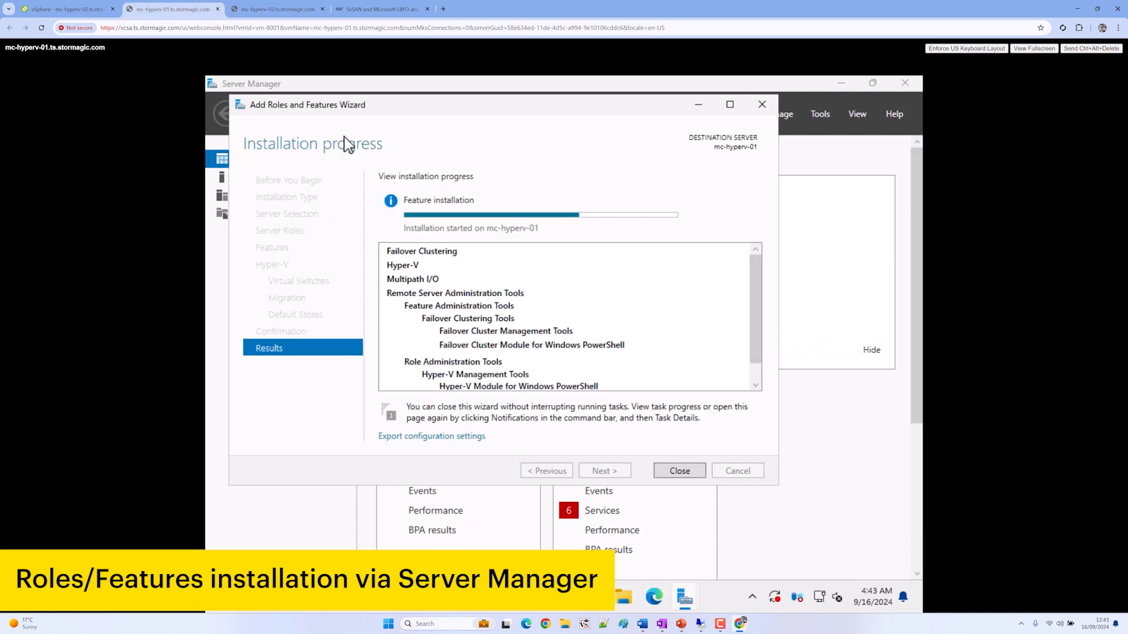
left_click(256, 8)
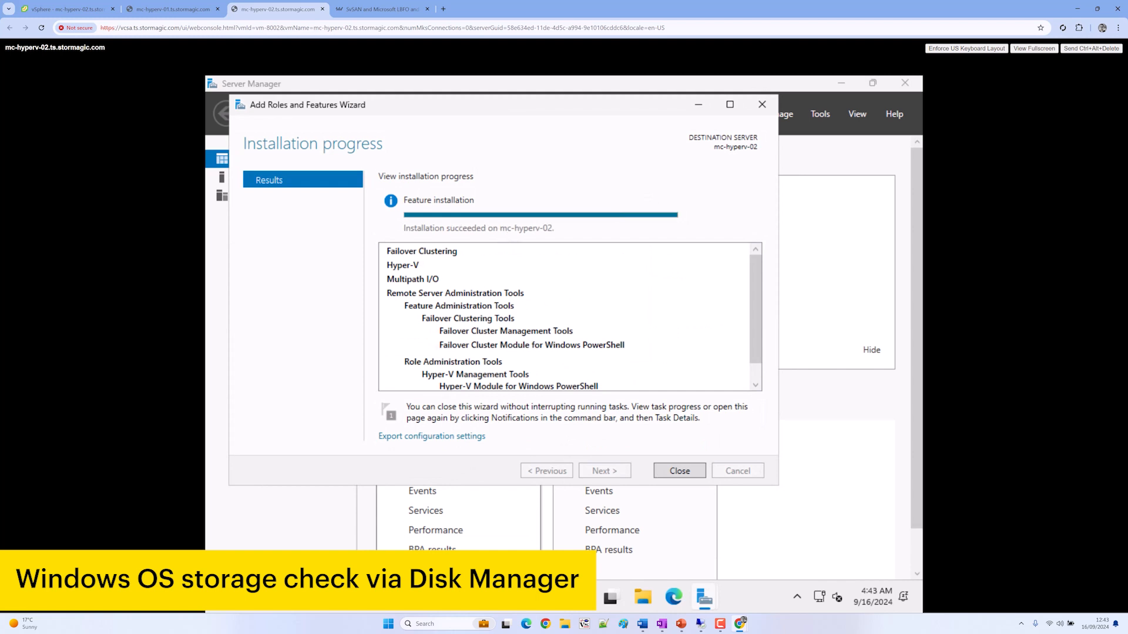
Close the finished wizard and Windows Admin Center popup, and minimise Server Manager
left_click(680, 470)
left_click(638, 175)
left_click(841, 83)
Open diskmgmt.msc to inspect the offline 10 GB and 100 GB disks, then minimise it
left_click(429, 601)
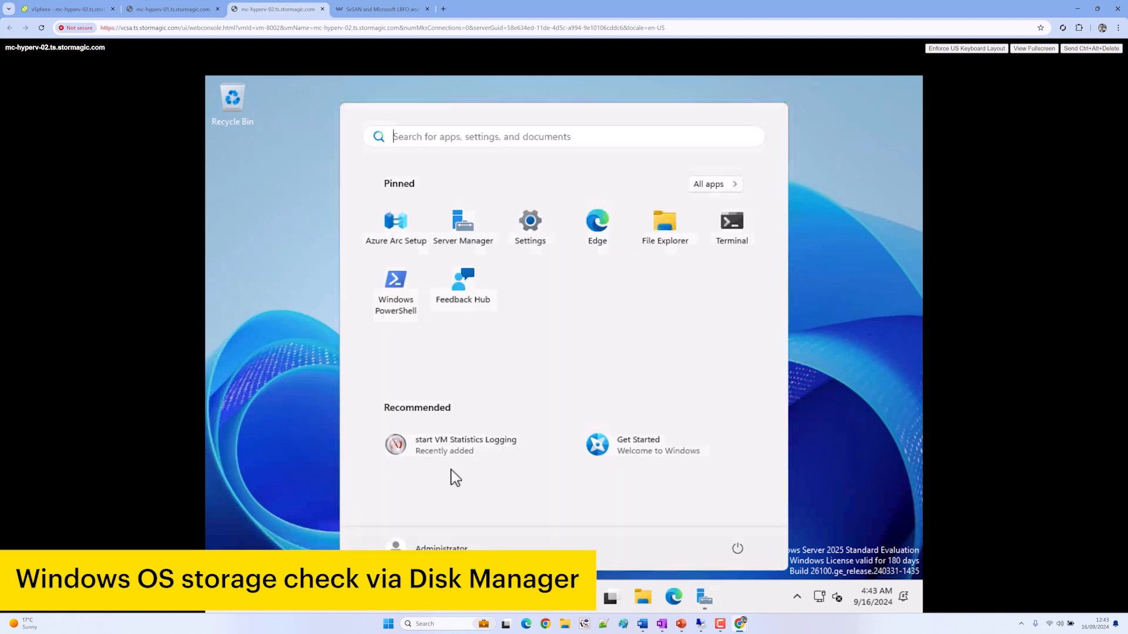
type("diskmgmt.msc")
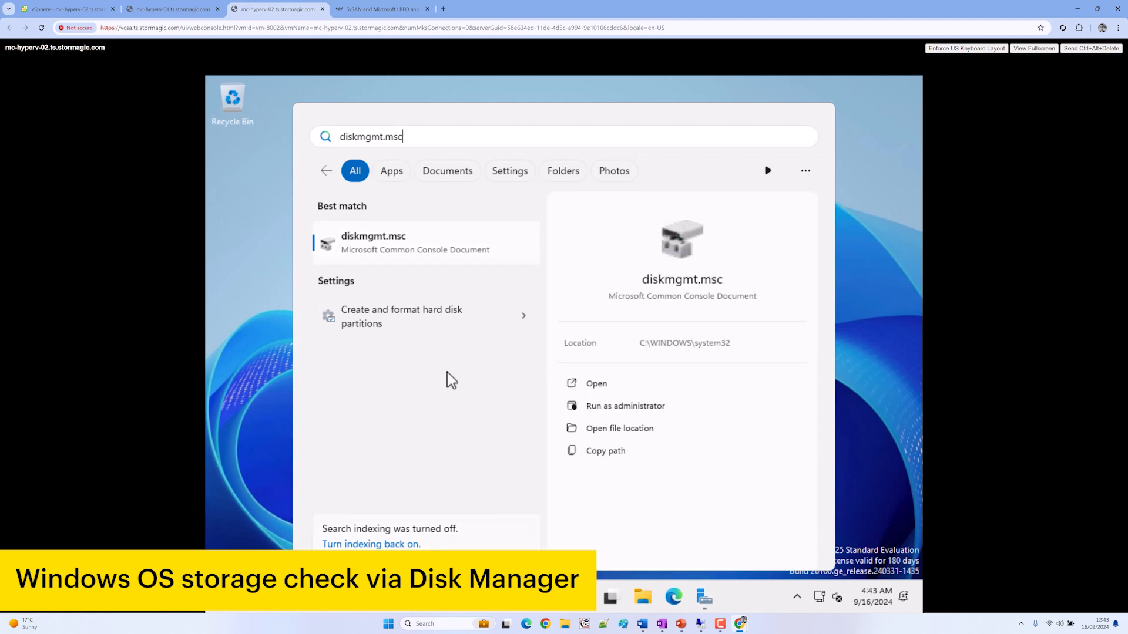
key("Return")
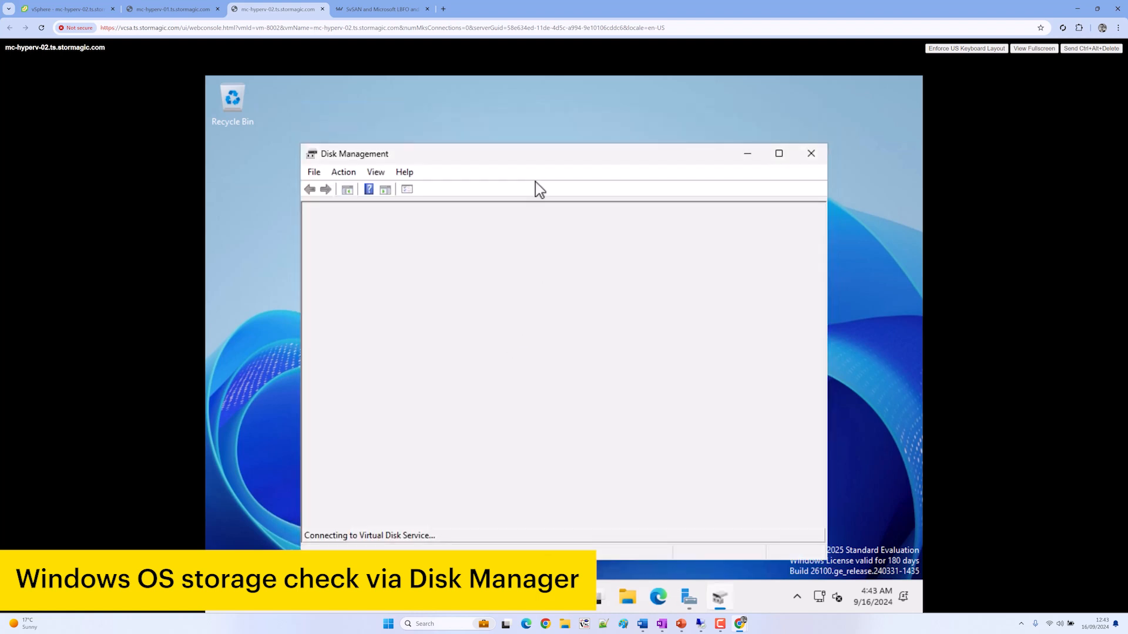
double_click(539, 153)
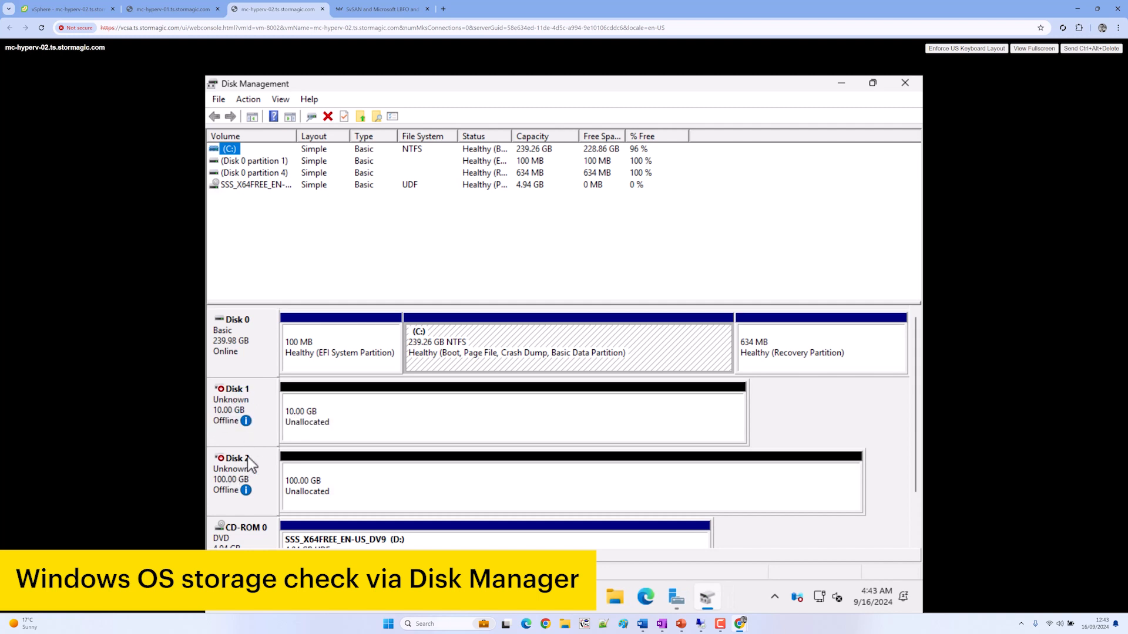
right_click(244, 398)
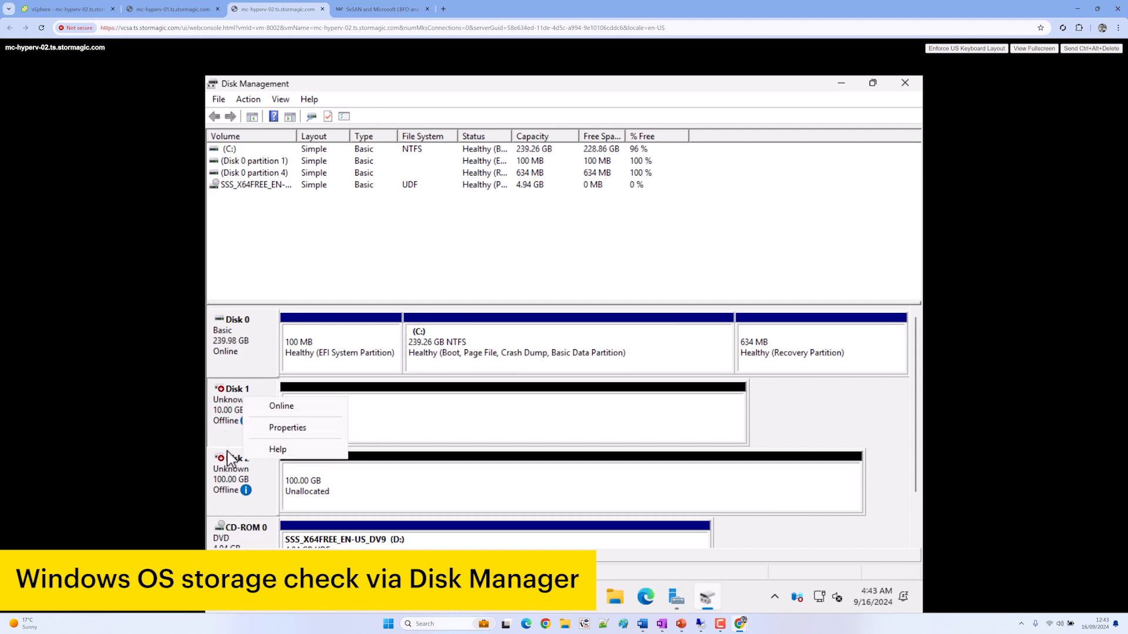
left_click(231, 429)
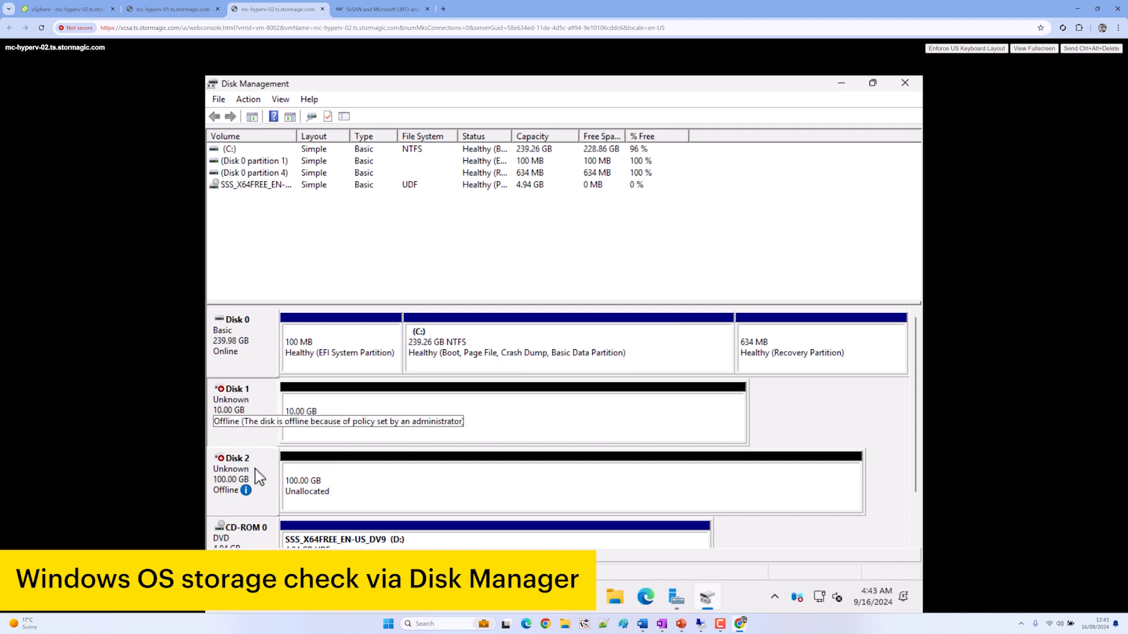
left_click(837, 87)
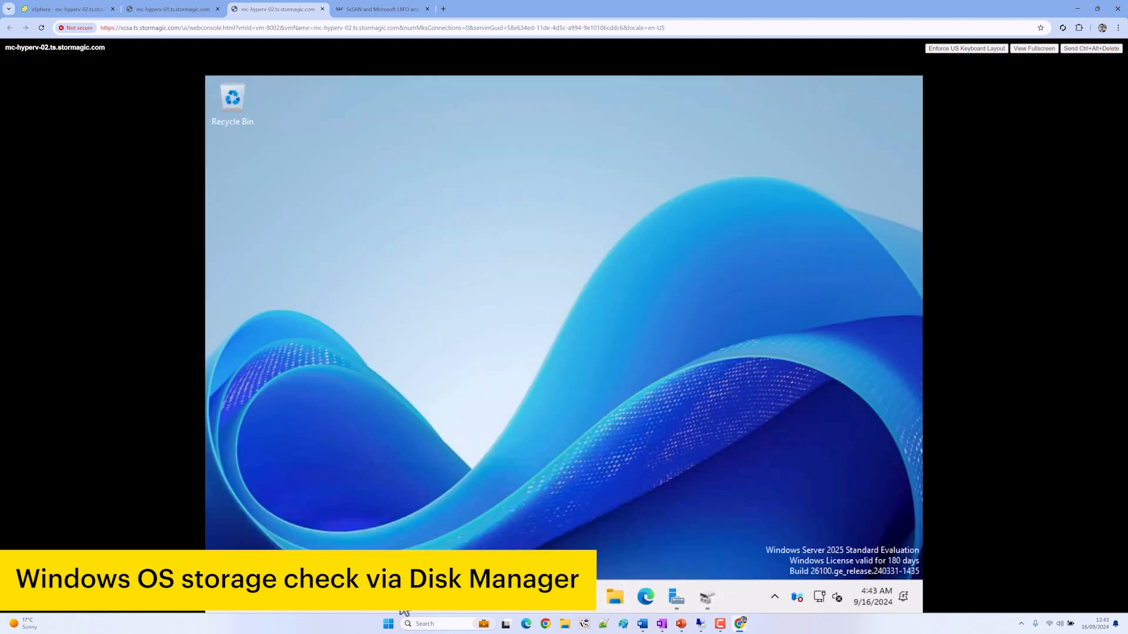
Open Control Panel from search and set View by to Small icons
left_click(404, 612)
type("control")
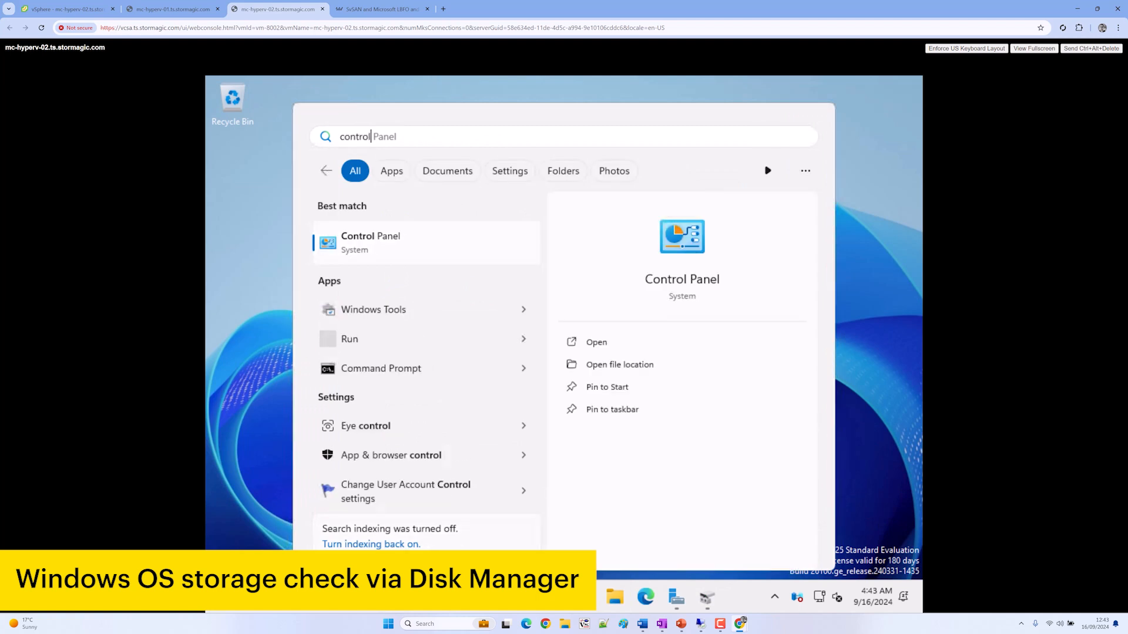
key("Return")
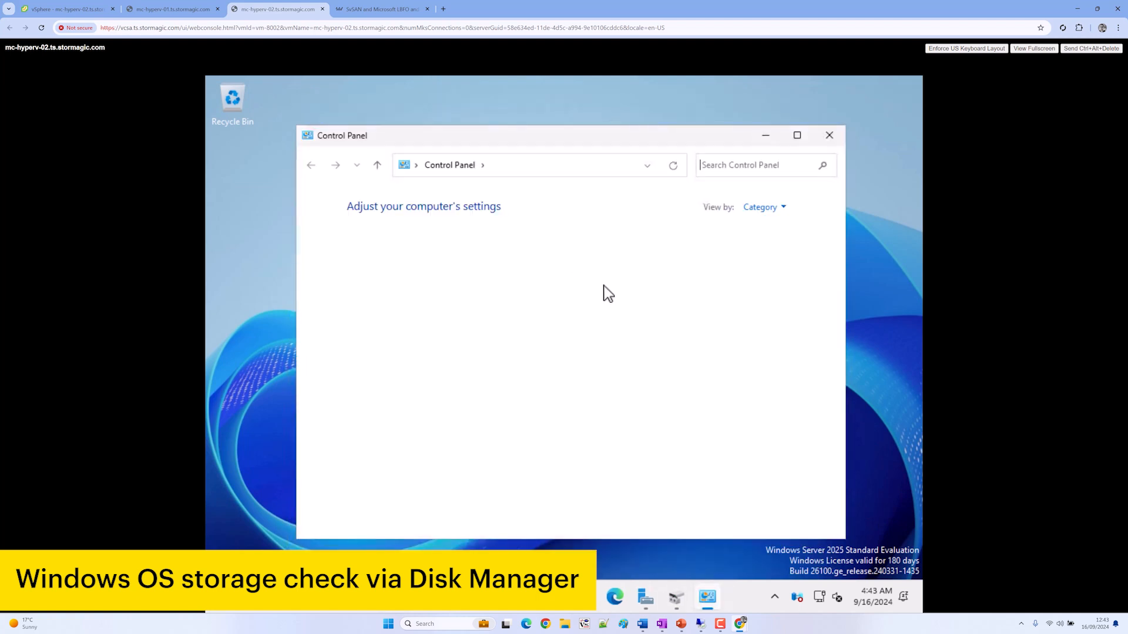
left_click(762, 207)
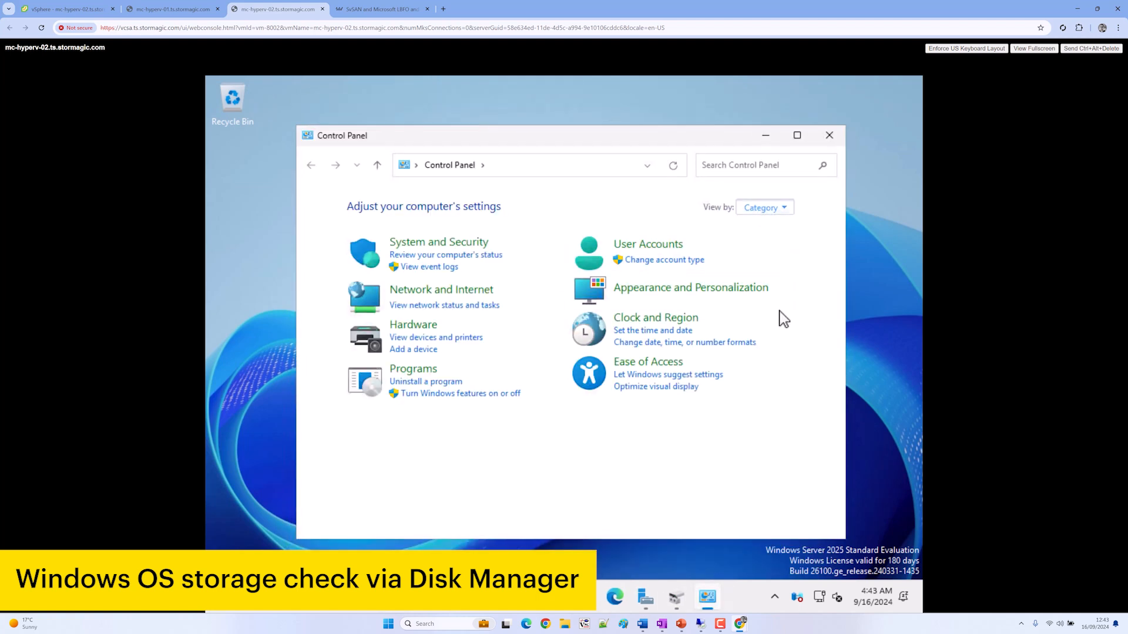
left_click(783, 263)
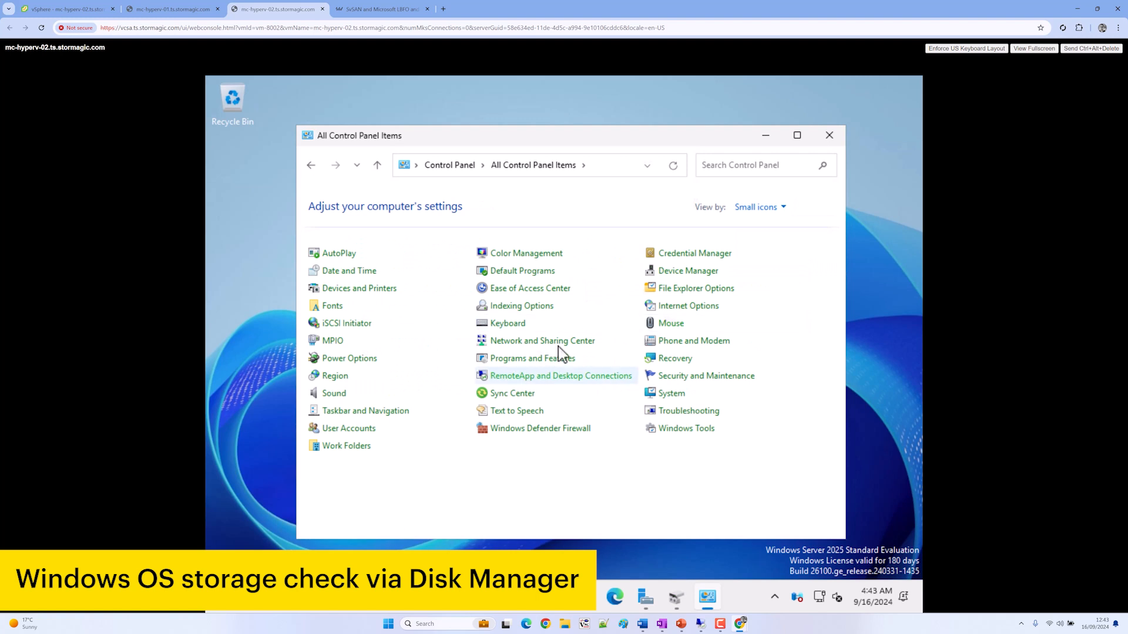
Show the adapter settings from Network and Sharing Center in Details view with a narrower Name column
left_click(541, 341)
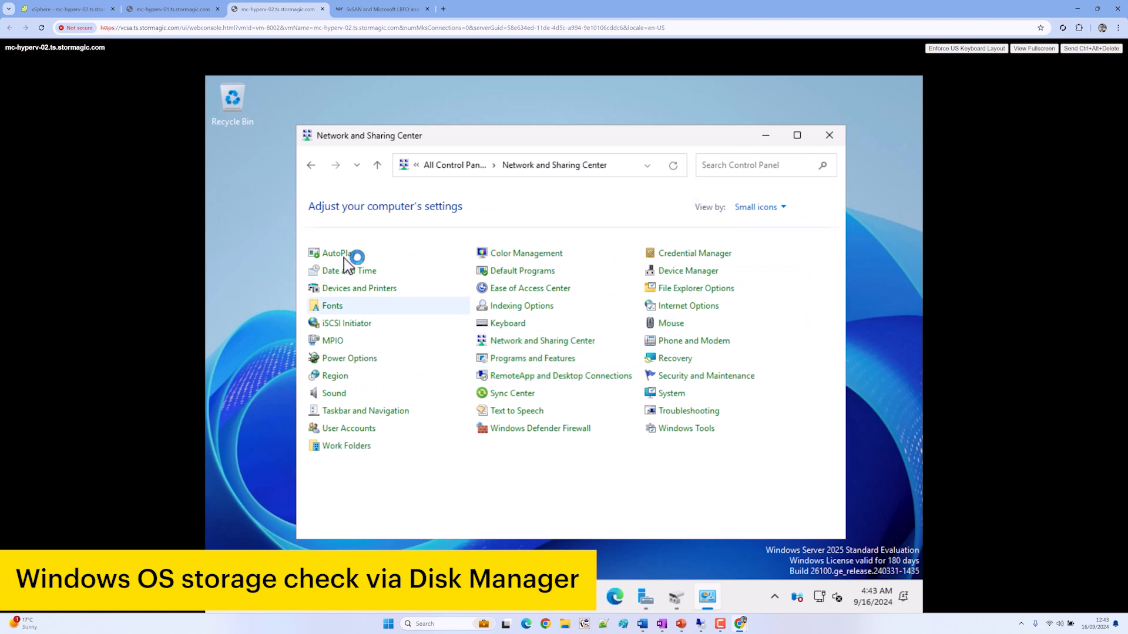
left_click(359, 225)
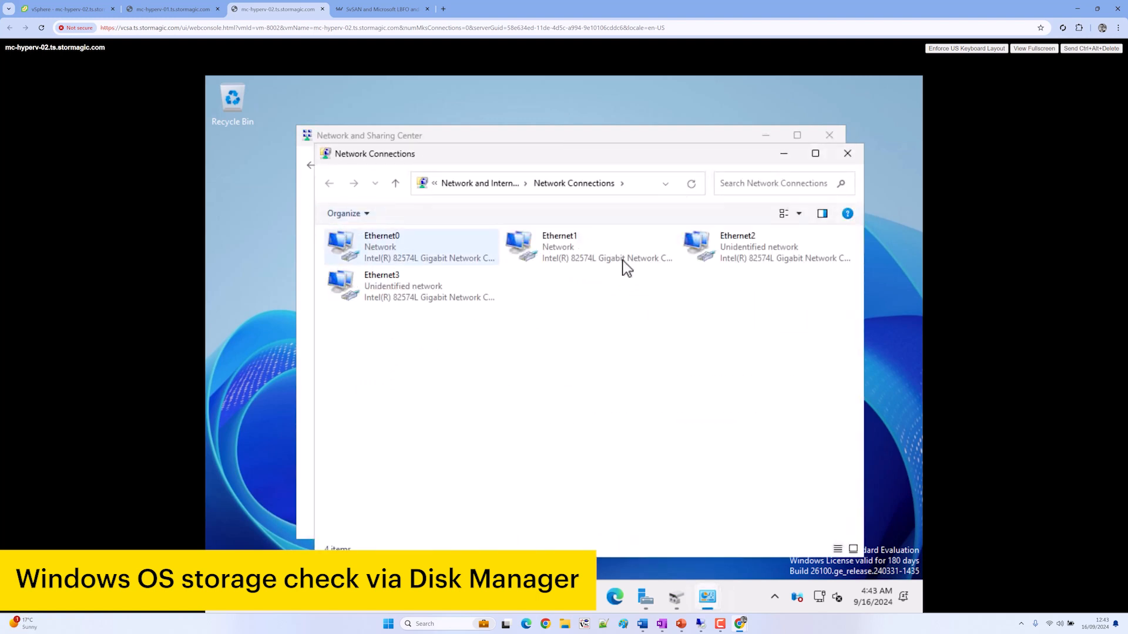
left_click(799, 214)
left_click(828, 209)
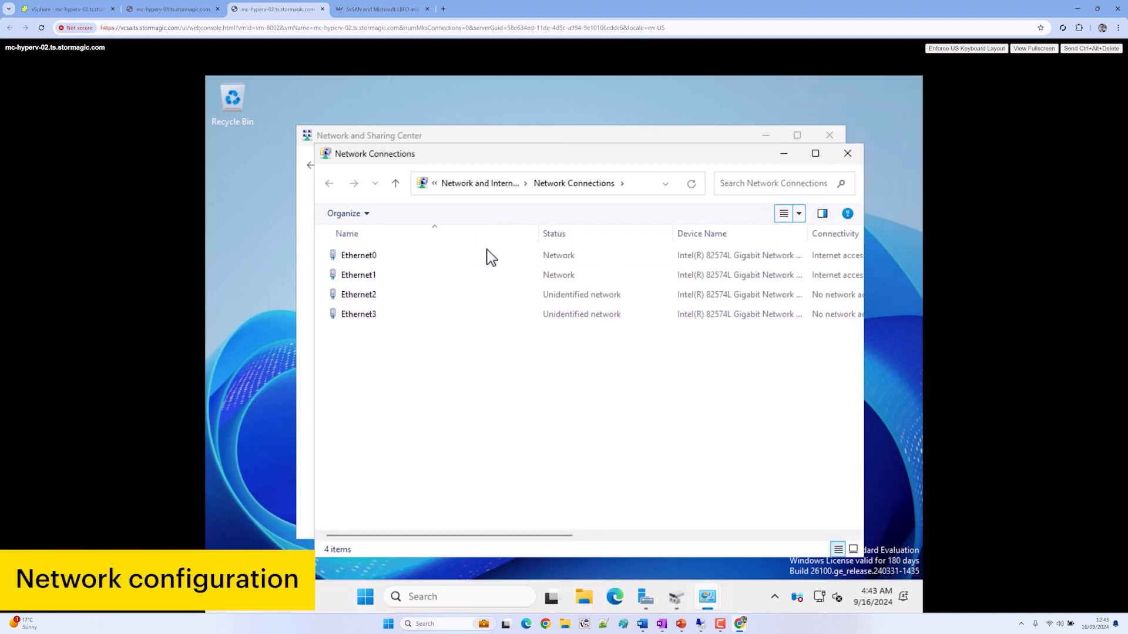
left_click_drag(541, 233, 459, 226)
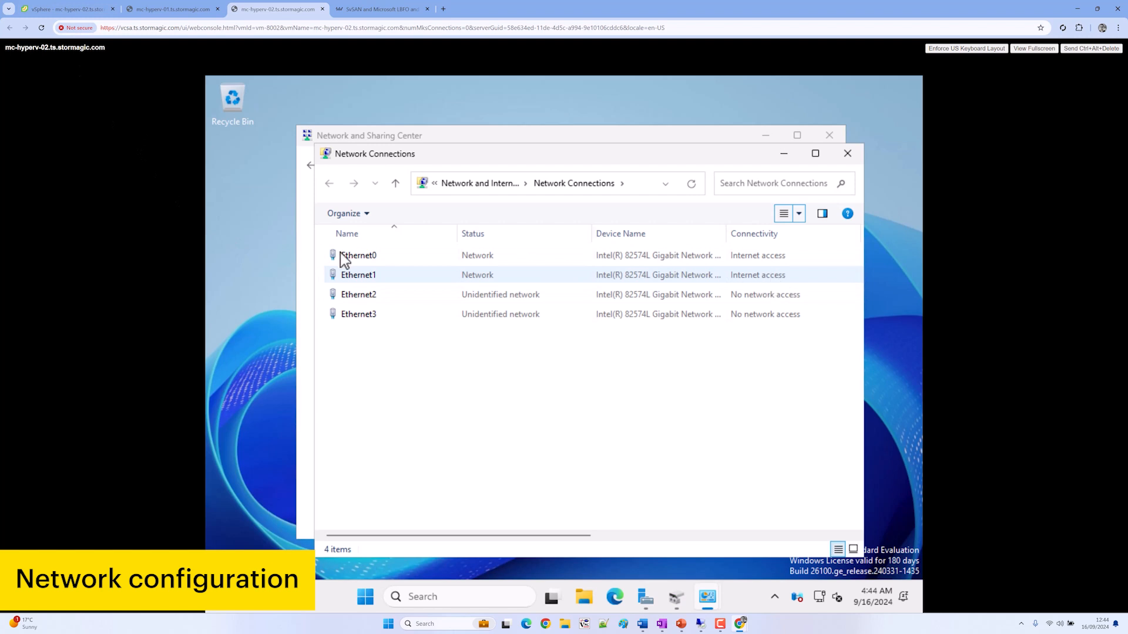
Rename Ethernet0 to mgmt0 and Ethernet1 to mgmt1
right_click(364, 257)
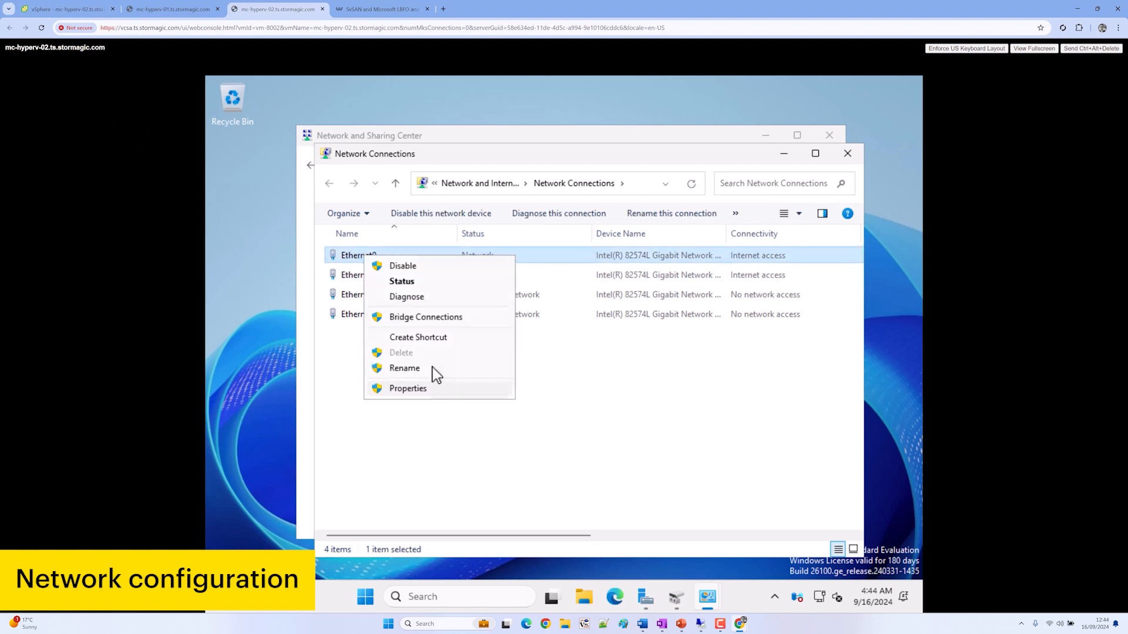
left_click(482, 387)
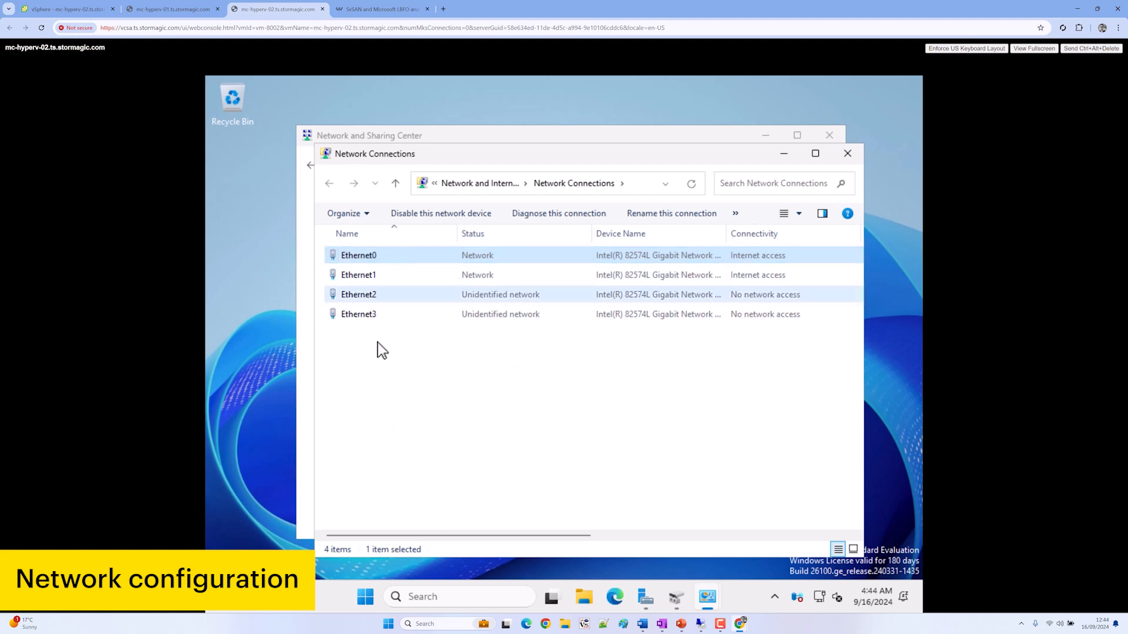
left_click(386, 259)
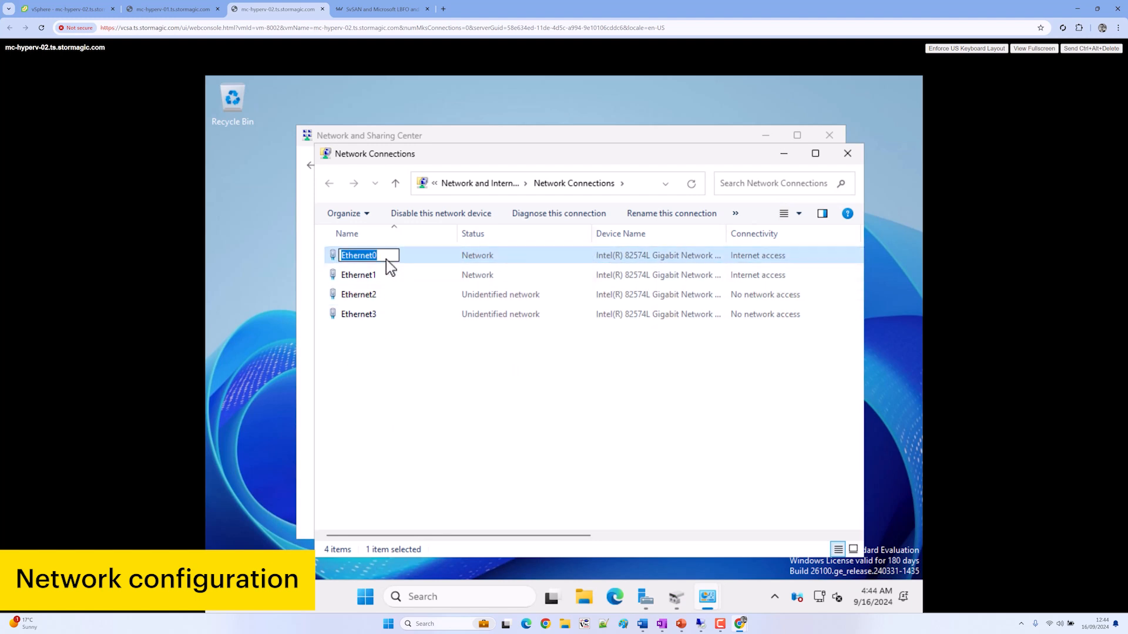
type("mgmt0")
key("Return")
key("Down")
key("F2")
type("mgmt1")
key("Return")
Rename Ethernet2 to iscsi1 and Ethernet3 to iscsi2
key("Down")
key("F2")
type("iscsi1")
key("Return")
key("Down")
key("F2")
type("iscsi32")
key("BackSpace")
key("BackSpace")
type("2")
key("Return")
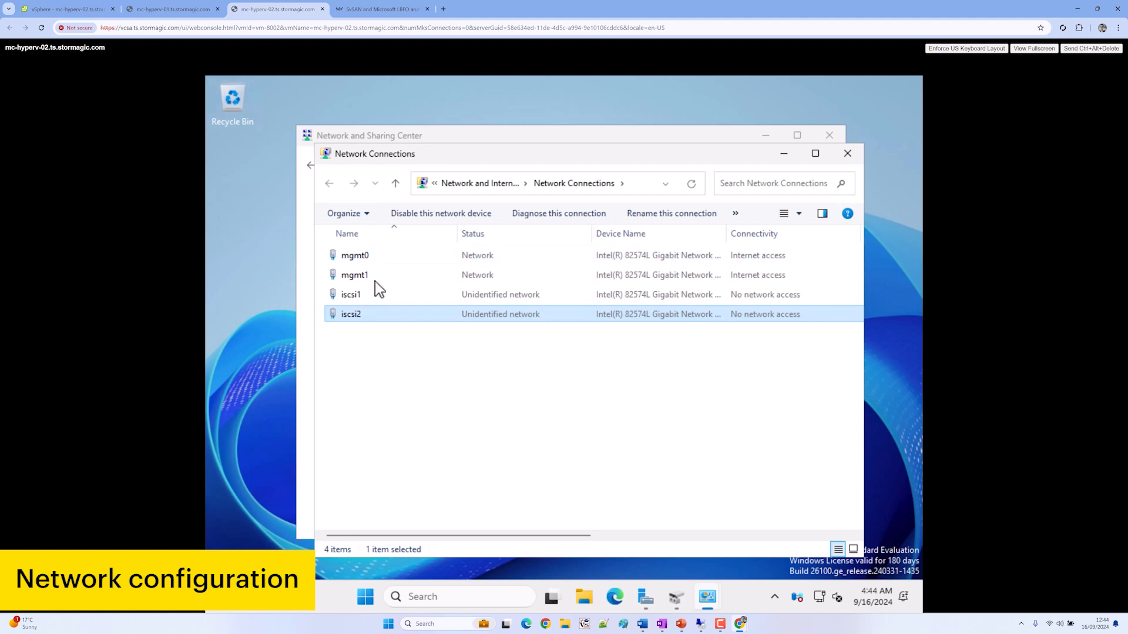
Check the iscsi1 adapter properties, then bring up mc-hyperv-01's sign-in prompt
right_click(375, 299)
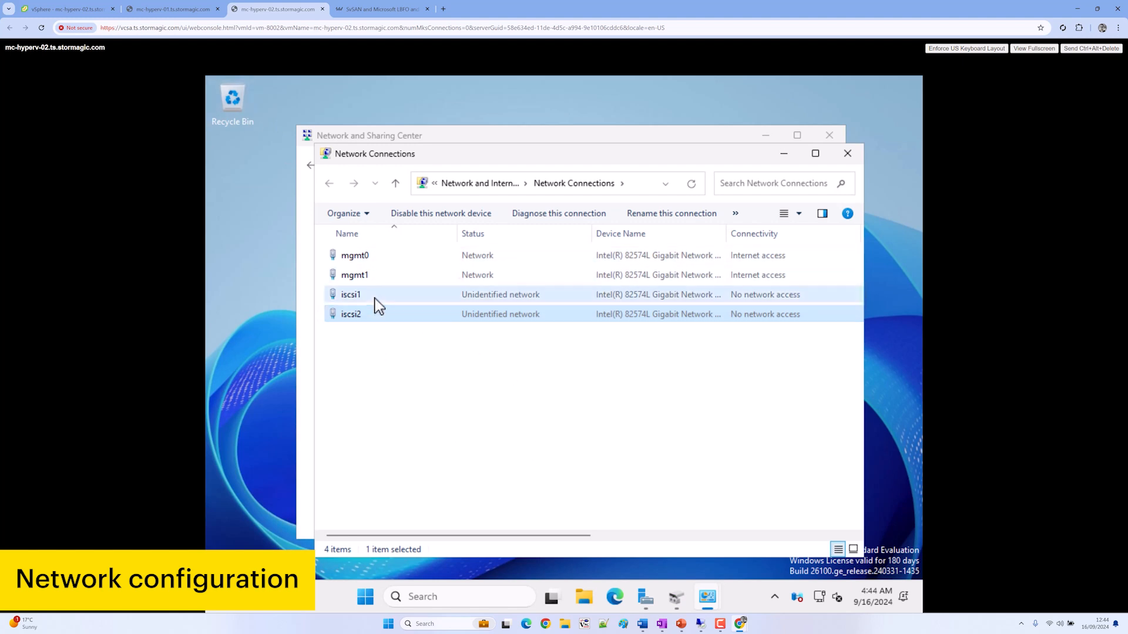
left_click(479, 438)
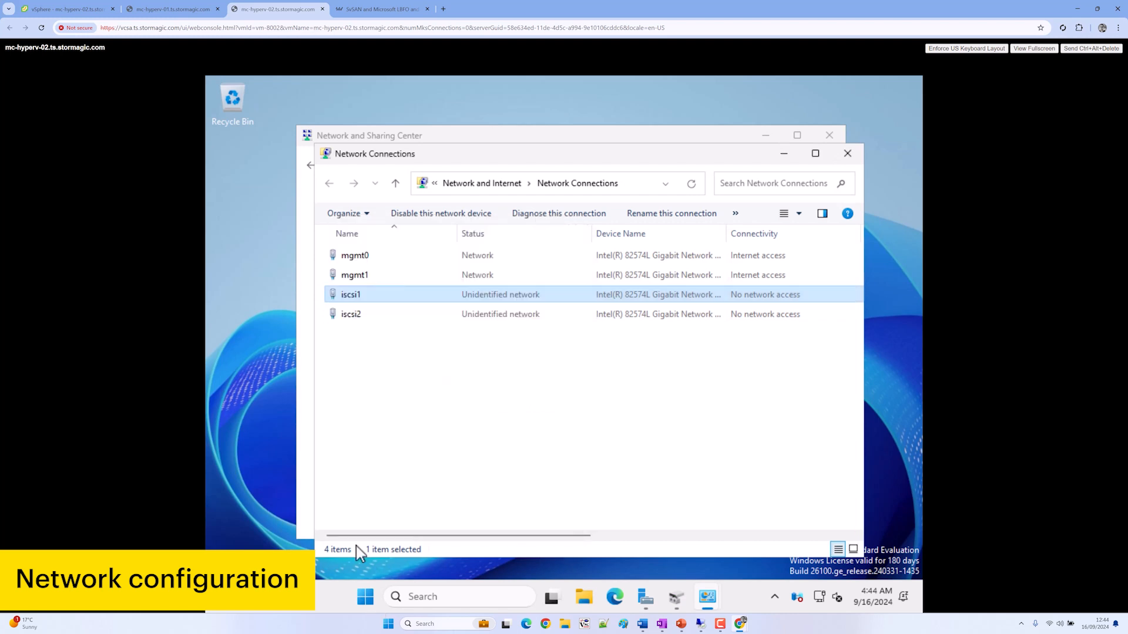
left_click(172, 8)
left_click(1088, 48)
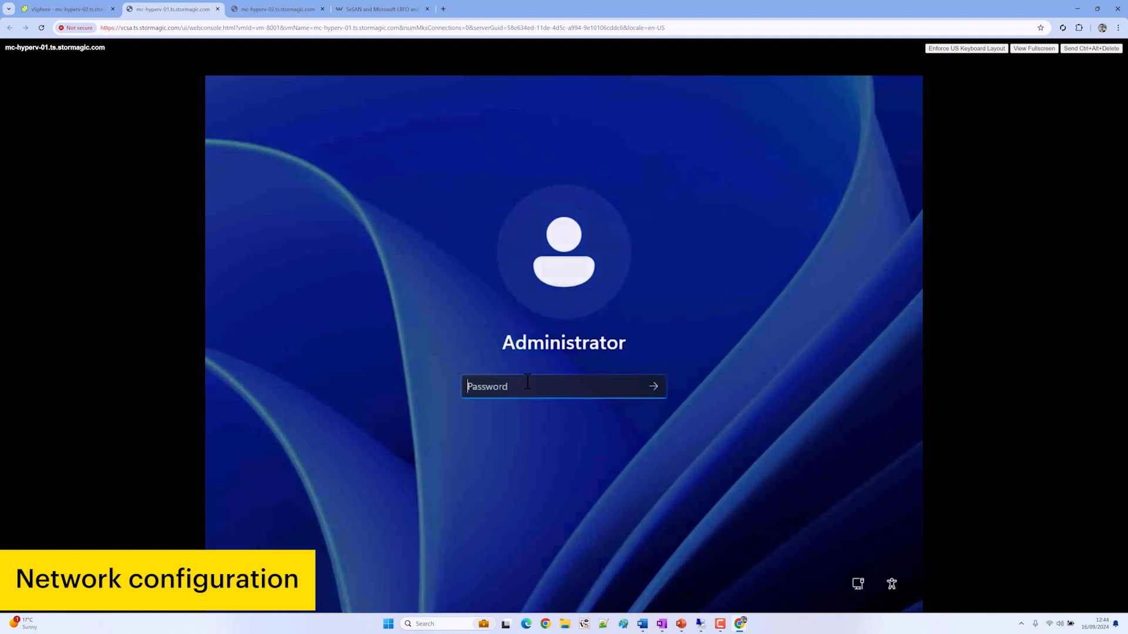
Sign in to mc-hyperv-01, dismiss the Windows Admin Center popup, and close the wizard and Server Manager
type("•••••")
key("Return")
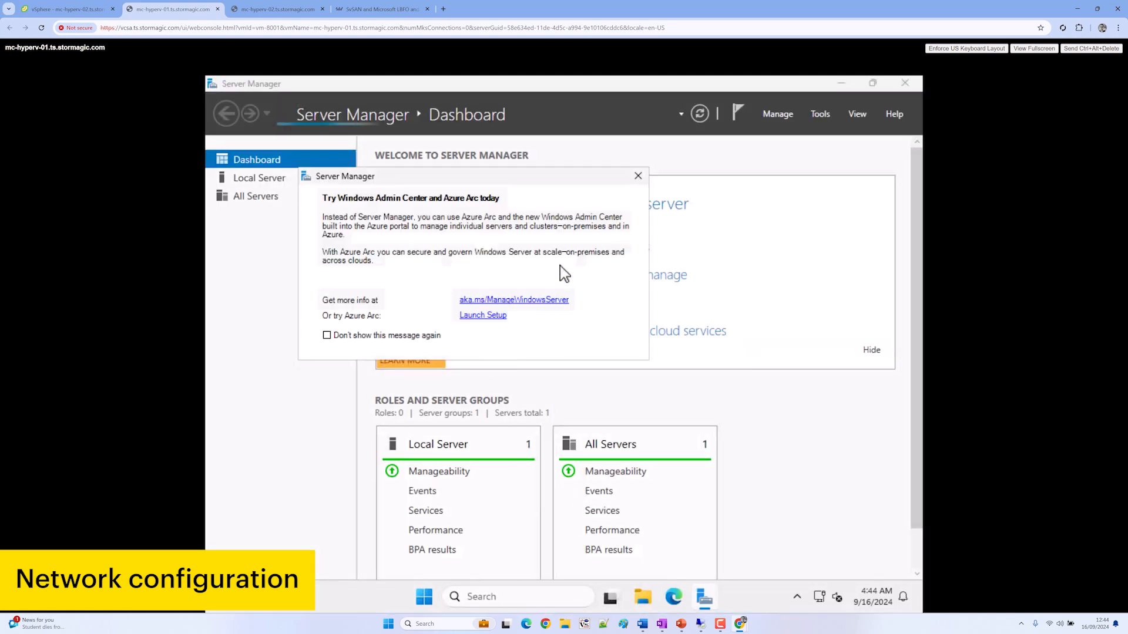
left_click(639, 177)
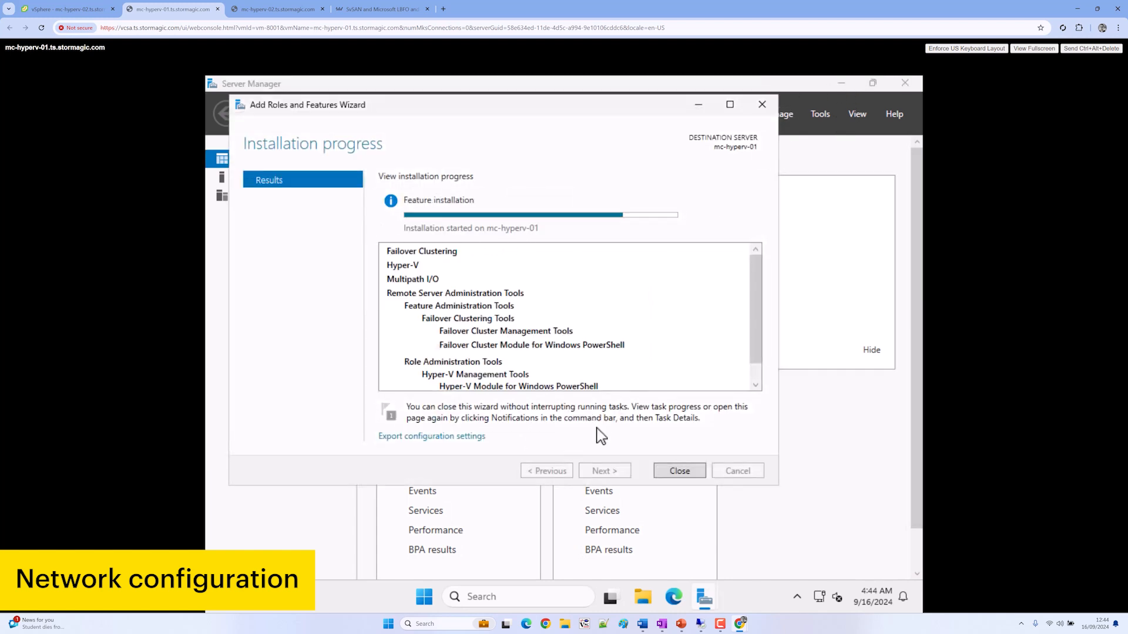
left_click(680, 471)
left_click(904, 83)
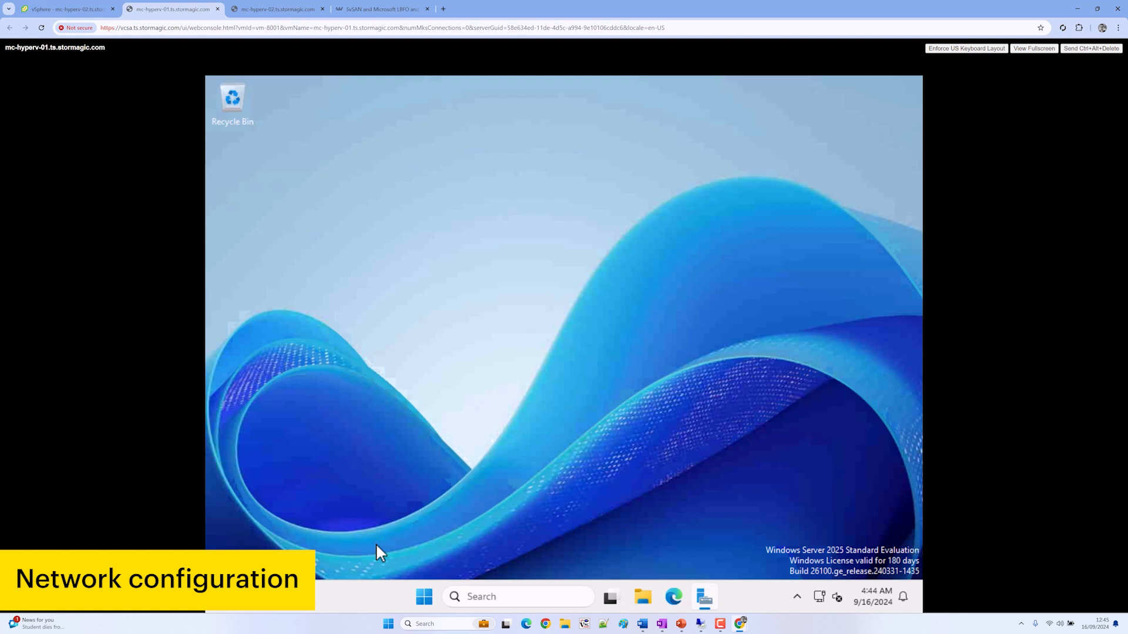
Open Disk Management to confirm Disk 1 (10 GB) and Disk 2 (100 GB) are offline, then close it
left_click(436, 604)
type("diskmg")
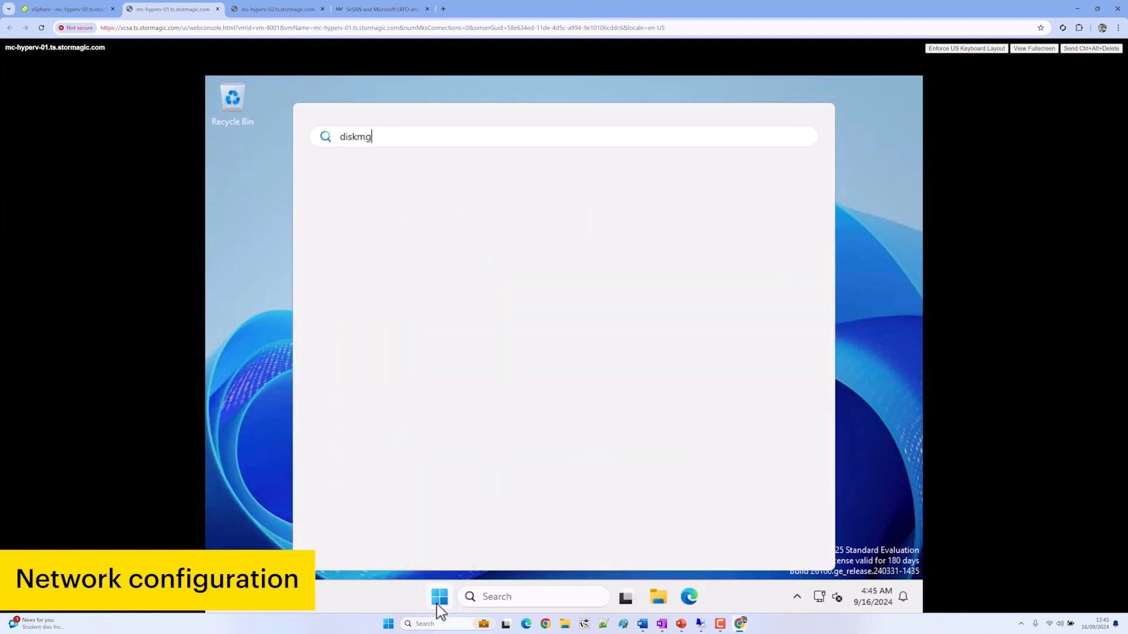
type("m.msc")
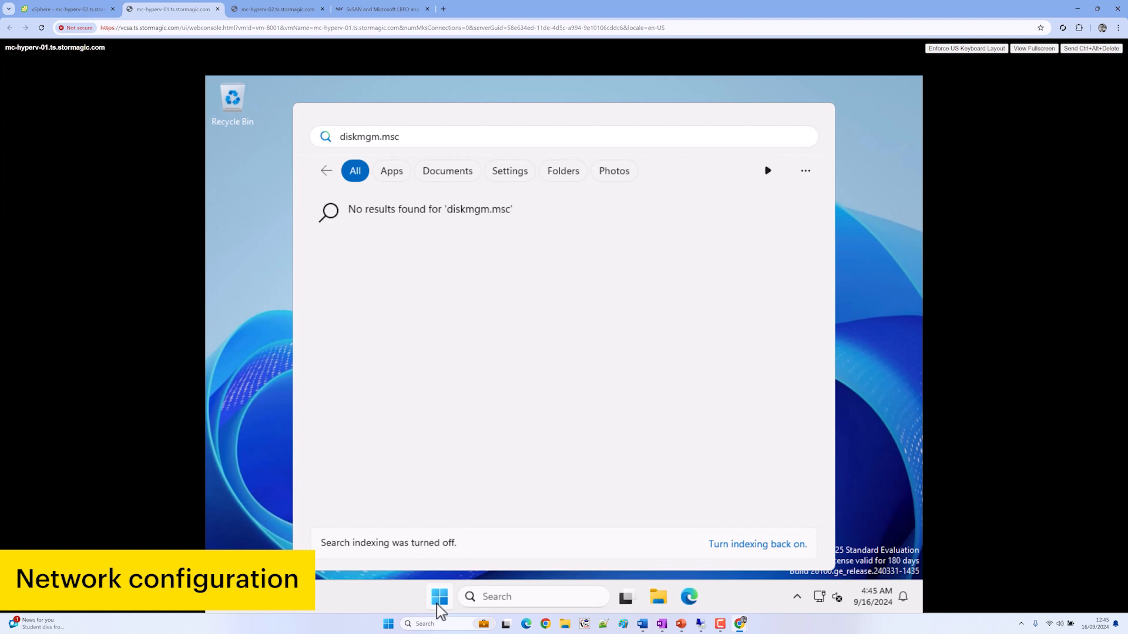
type("t")
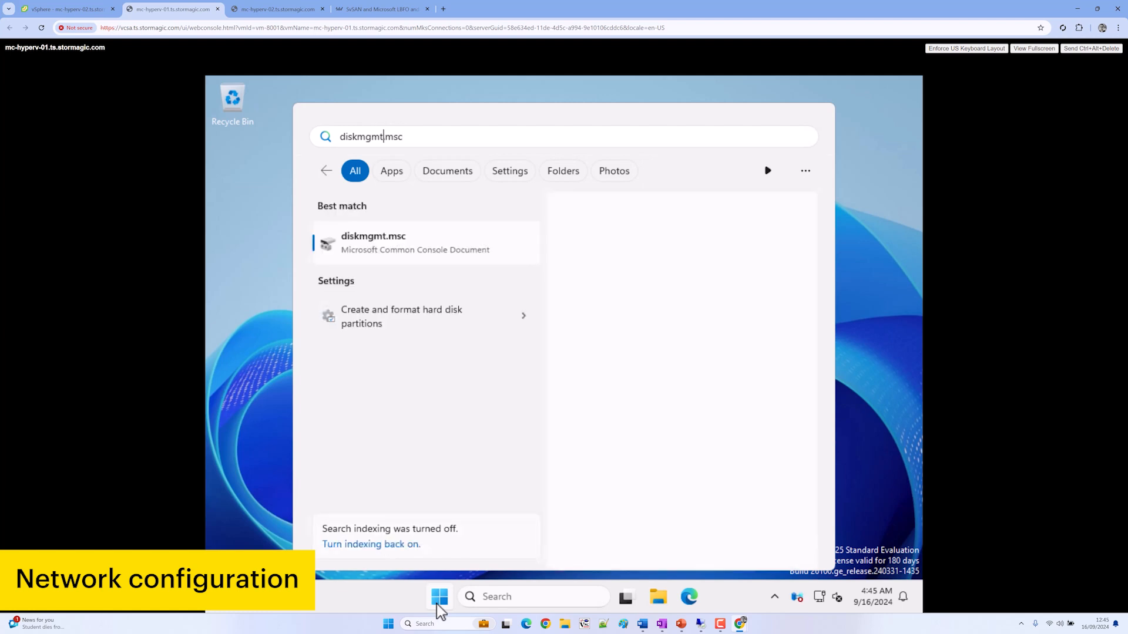
key("Return")
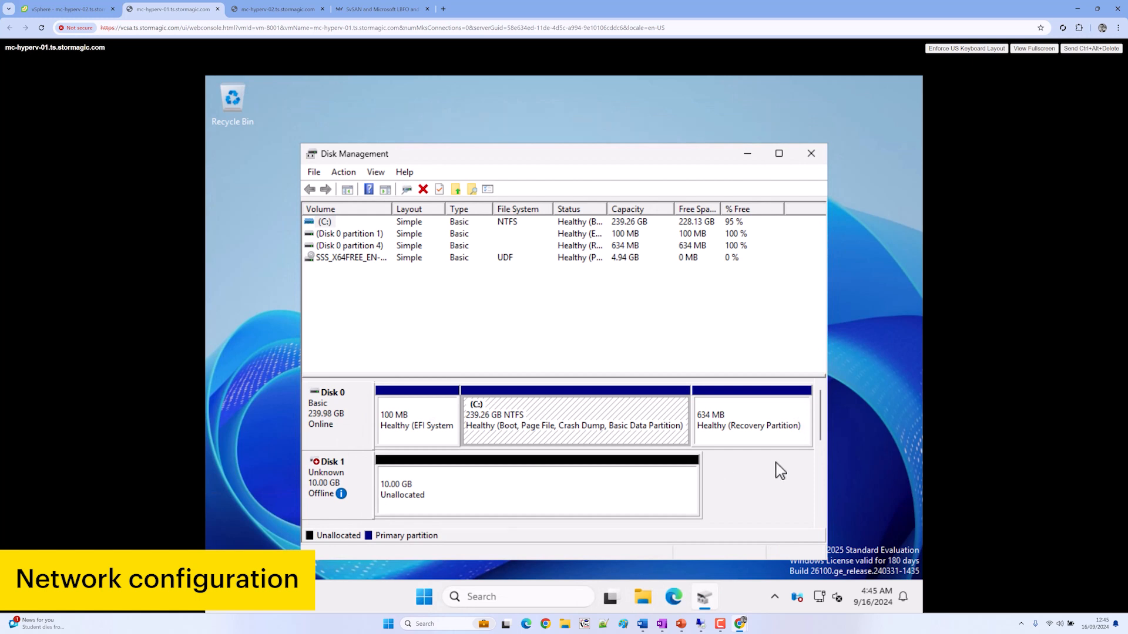
left_click_drag(822, 435, 825, 457)
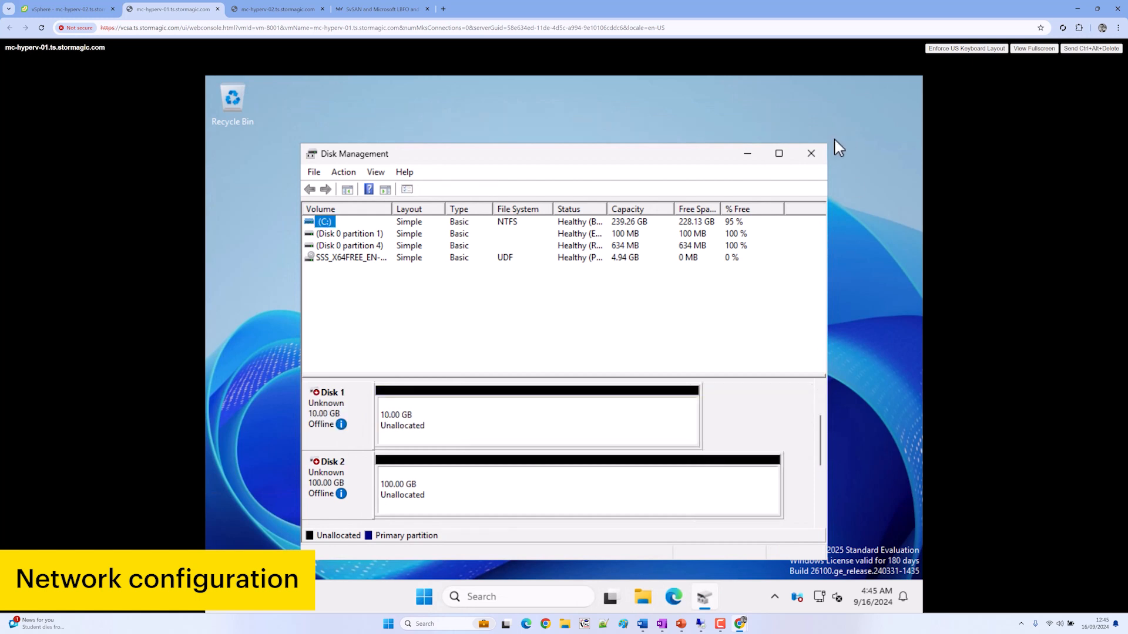
left_click(811, 153)
Open the guest's Control Panel and list all items as small icons
left_click(446, 605)
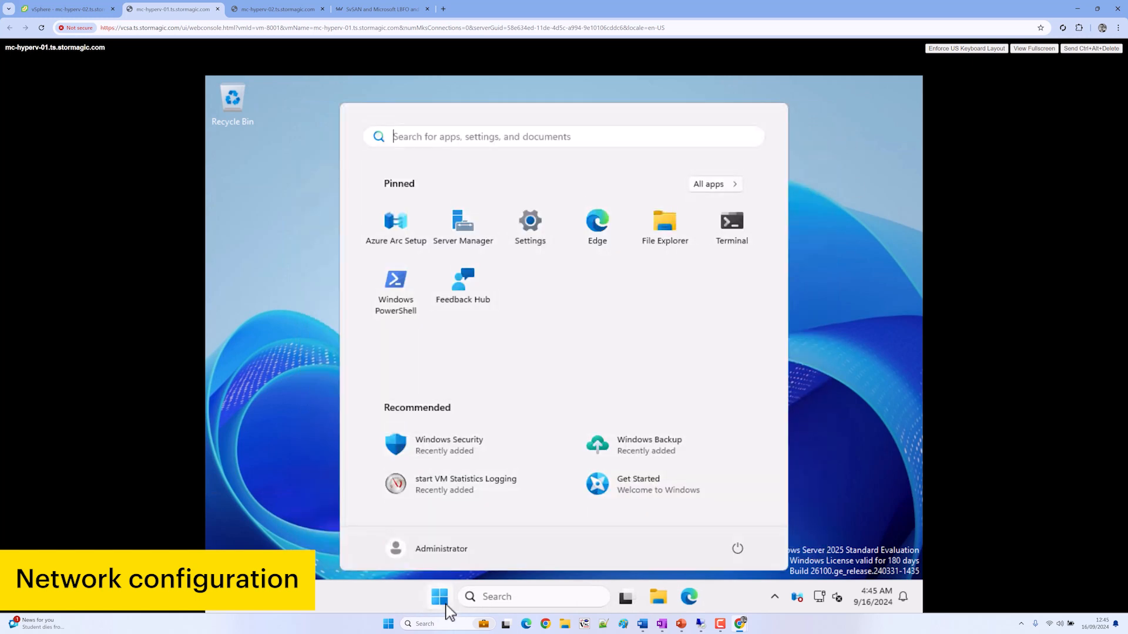
type("contro")
key("Return")
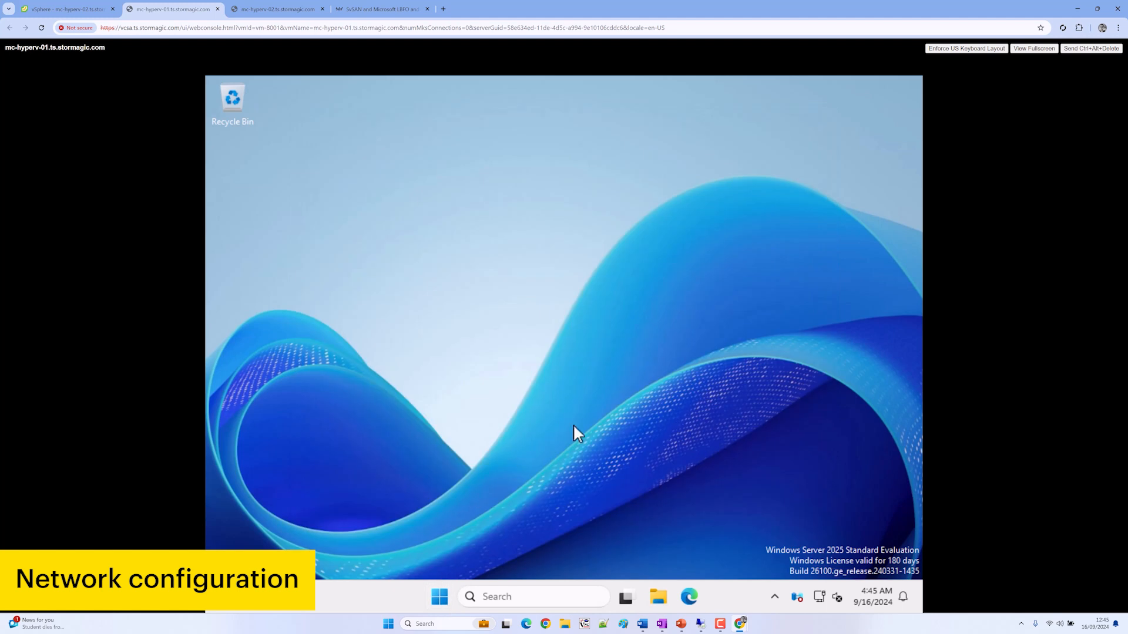
left_click(764, 207)
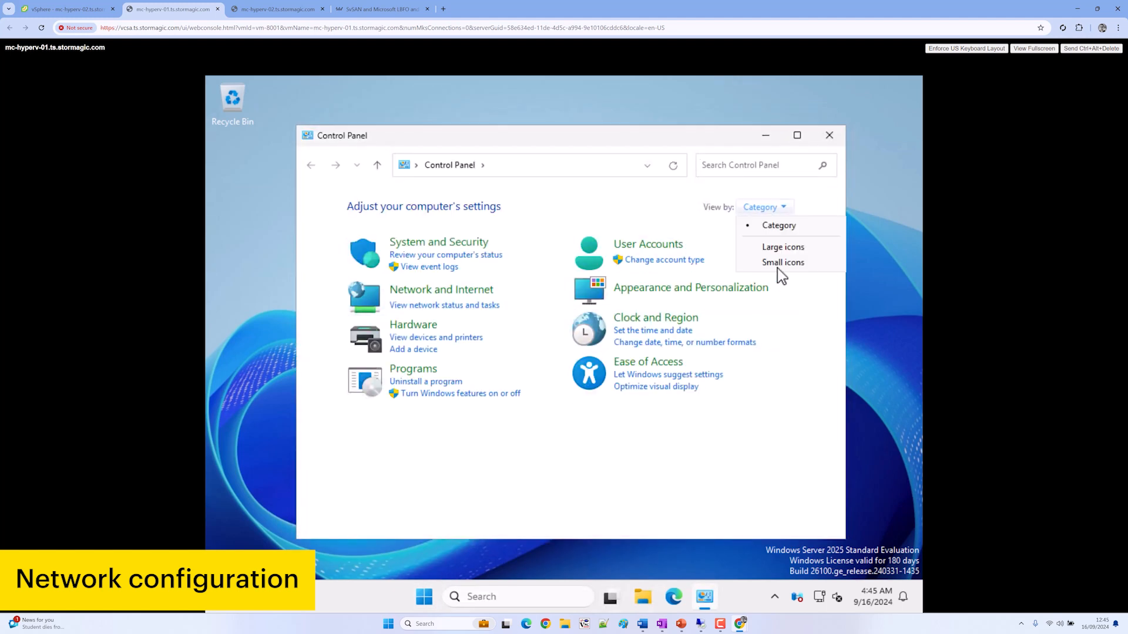
left_click(777, 267)
Show the network adapters from Network and Sharing Center in Details view with a narrower Name column
left_click(521, 342)
left_click(361, 226)
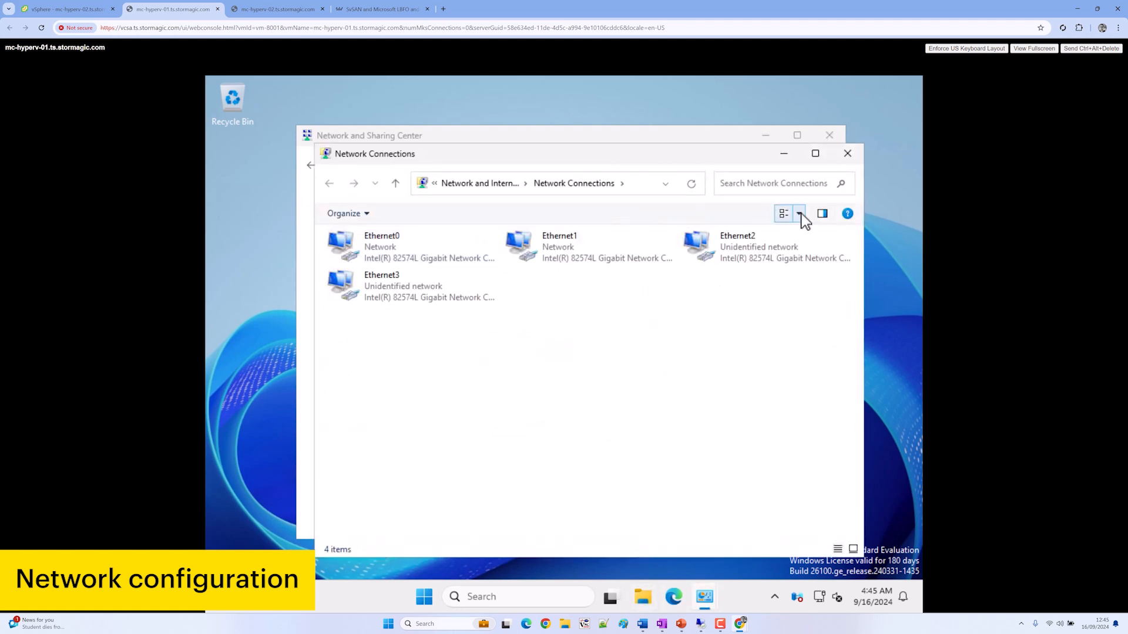
left_click(800, 215)
left_click(848, 209)
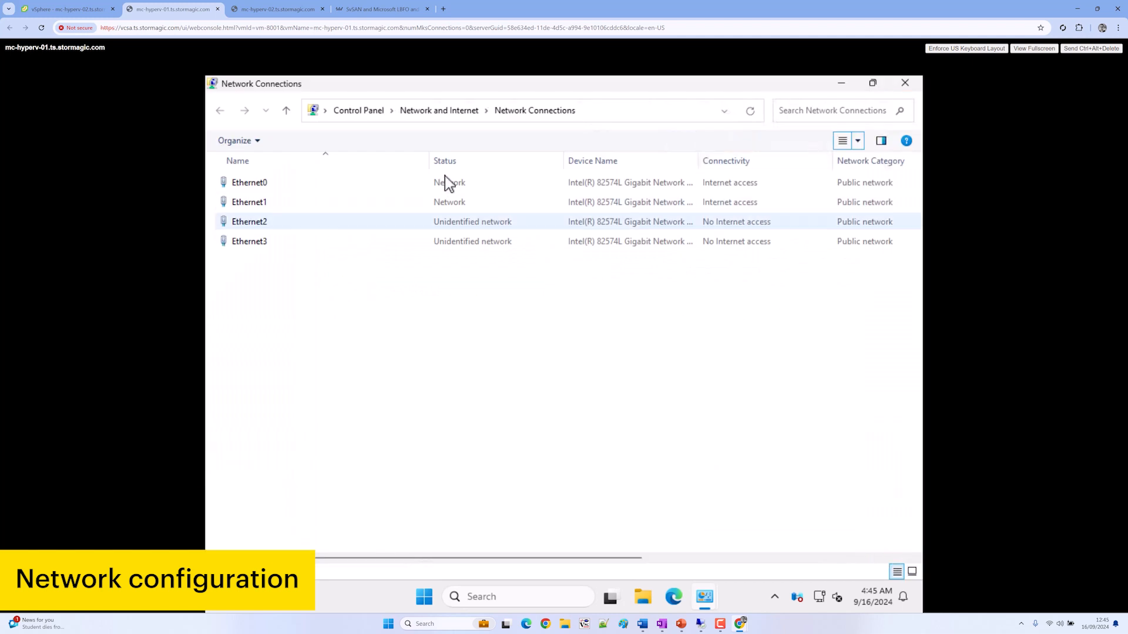
left_click_drag(430, 157, 307, 154)
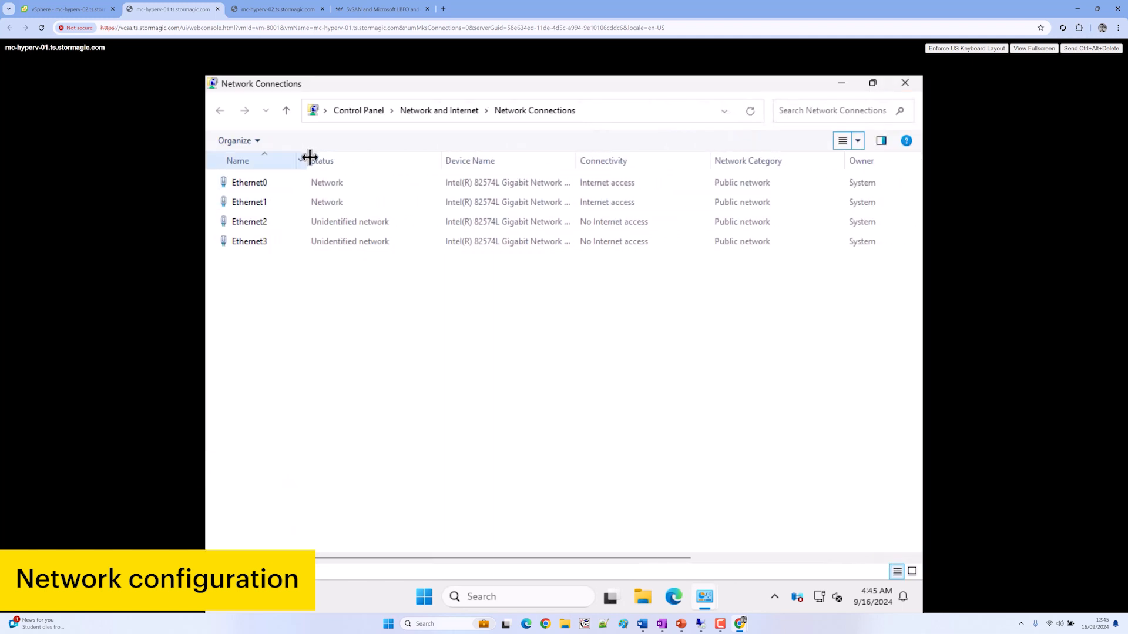
Rename adapters Ethernet0 and Ethernet1 to mgmt0 and mgmt1
left_click(294, 189)
key("F2")
type("mgmt0")
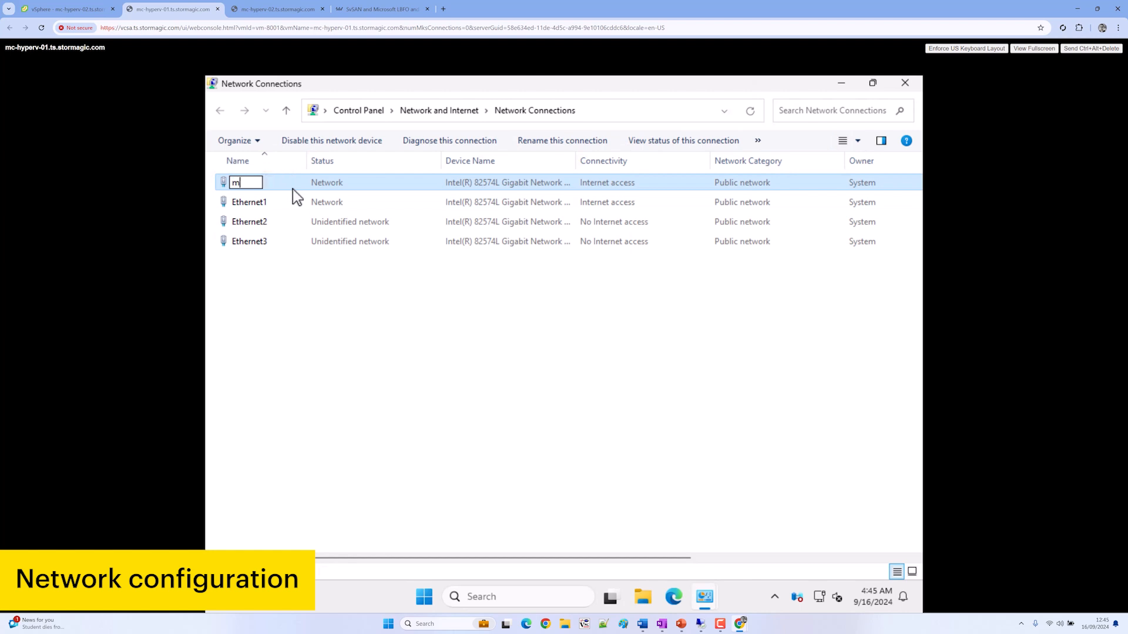
key("Return")
key("Down")
key("F2")
type("mgmt1")
key("Return")
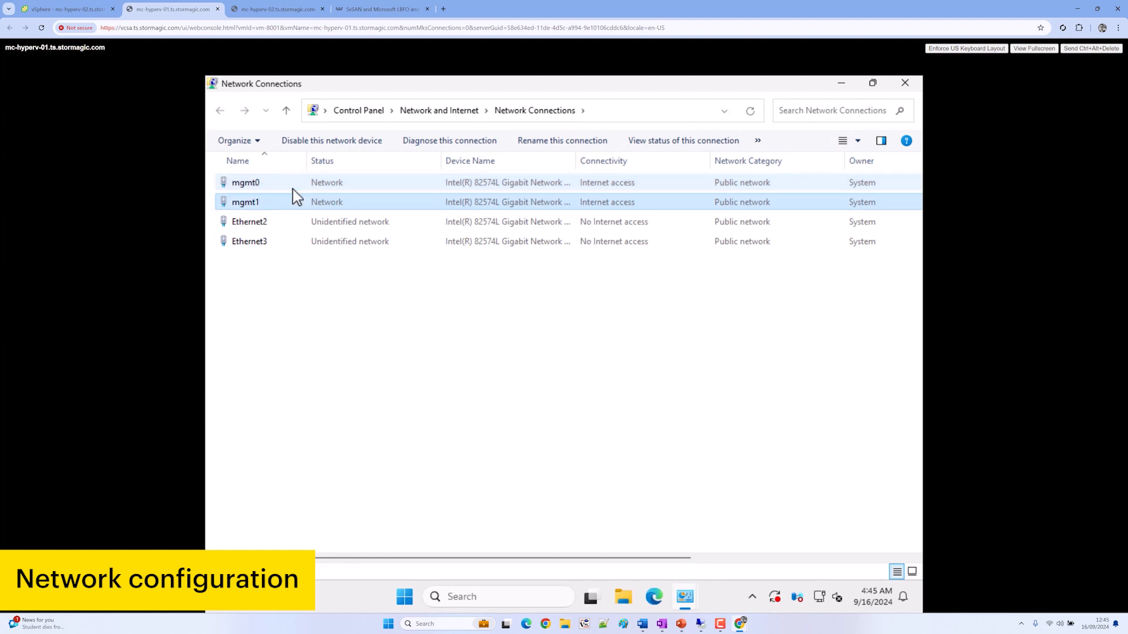
Rename adapters Ethernet2 and Ethernet3 to iscsi1 and iscsi2
key("Down")
key("F2")
type("iscsi1")
key("Return")
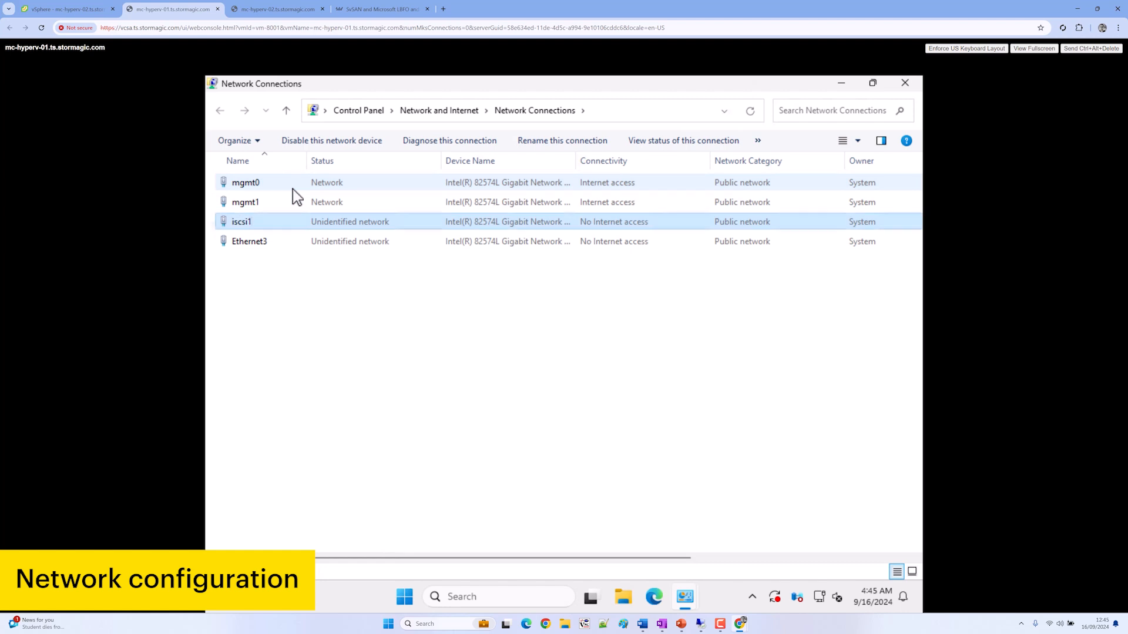
key("Down")
key("F2")
type("iscsi2")
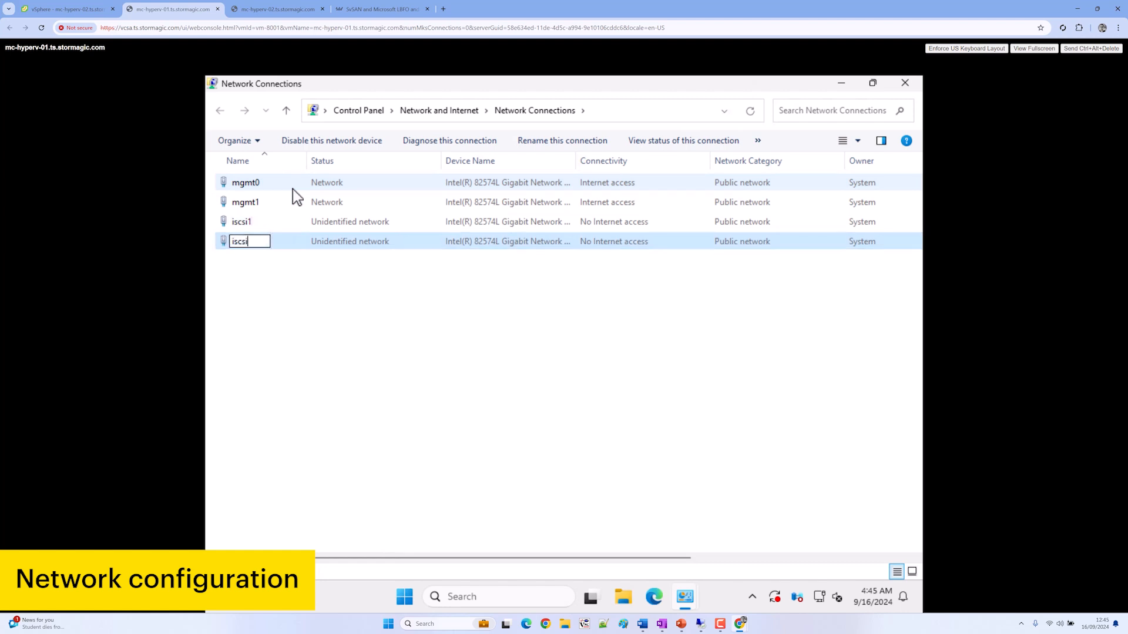
key("Return")
Check iscsi1's details (169.254.124.25, MAC 00-50-56-8E-4A-80), then return to the vSphere inventory
right_click(329, 220)
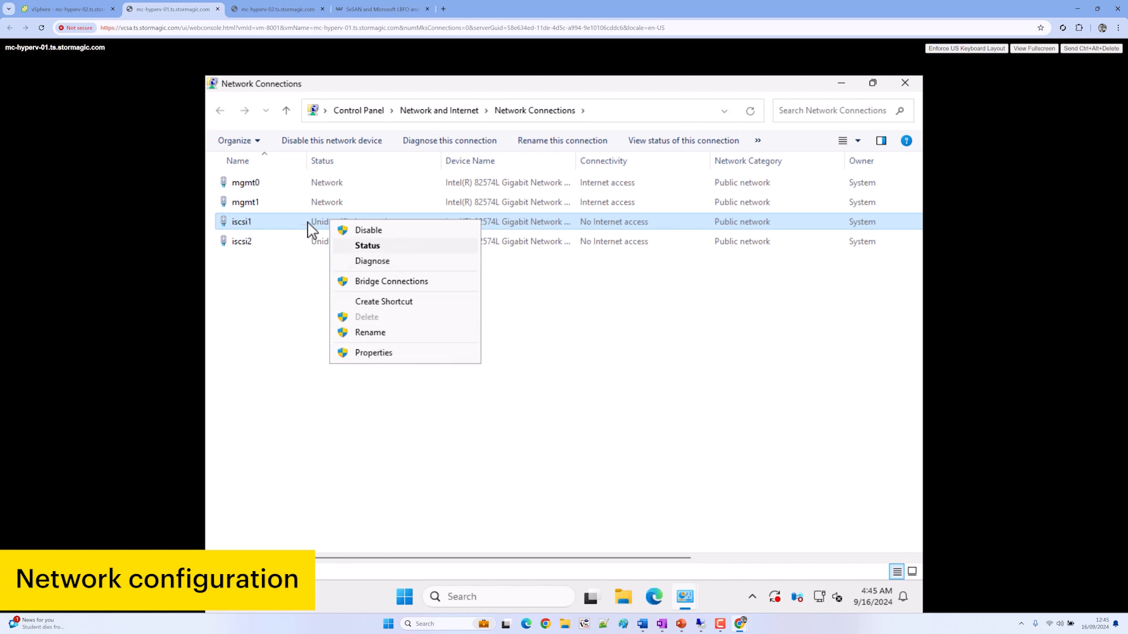
key("Return")
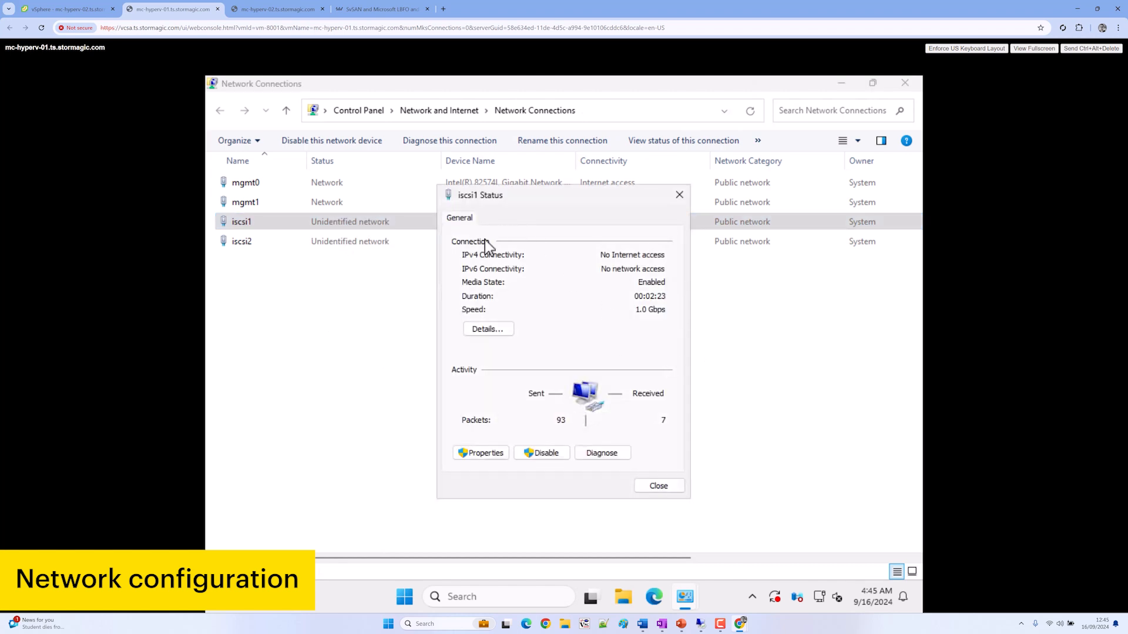
key("Return")
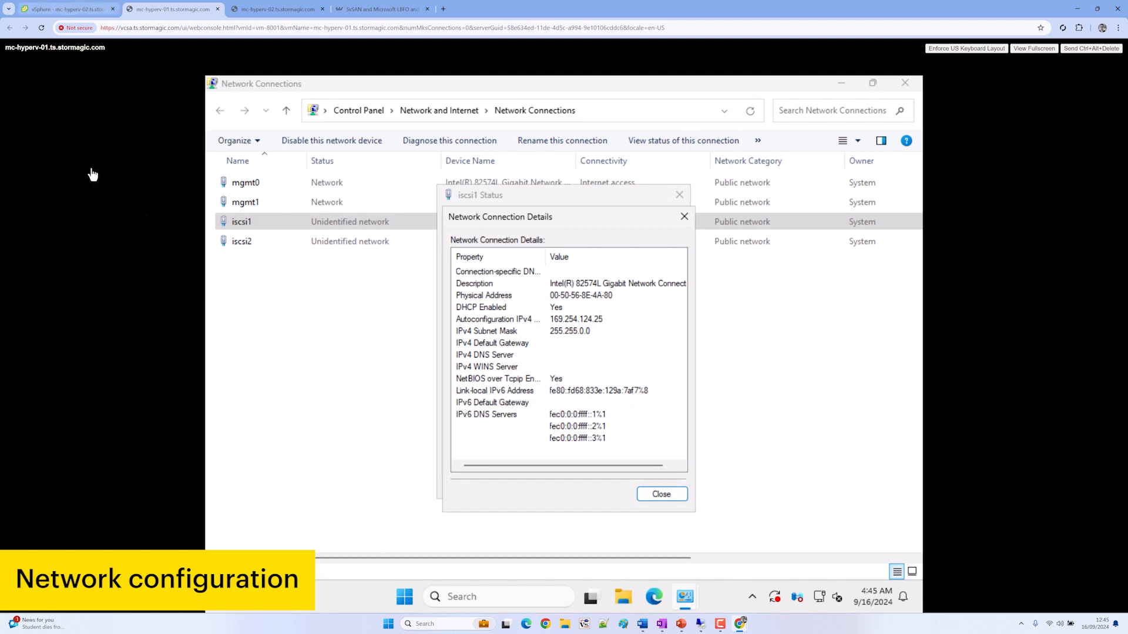
left_click(68, 10)
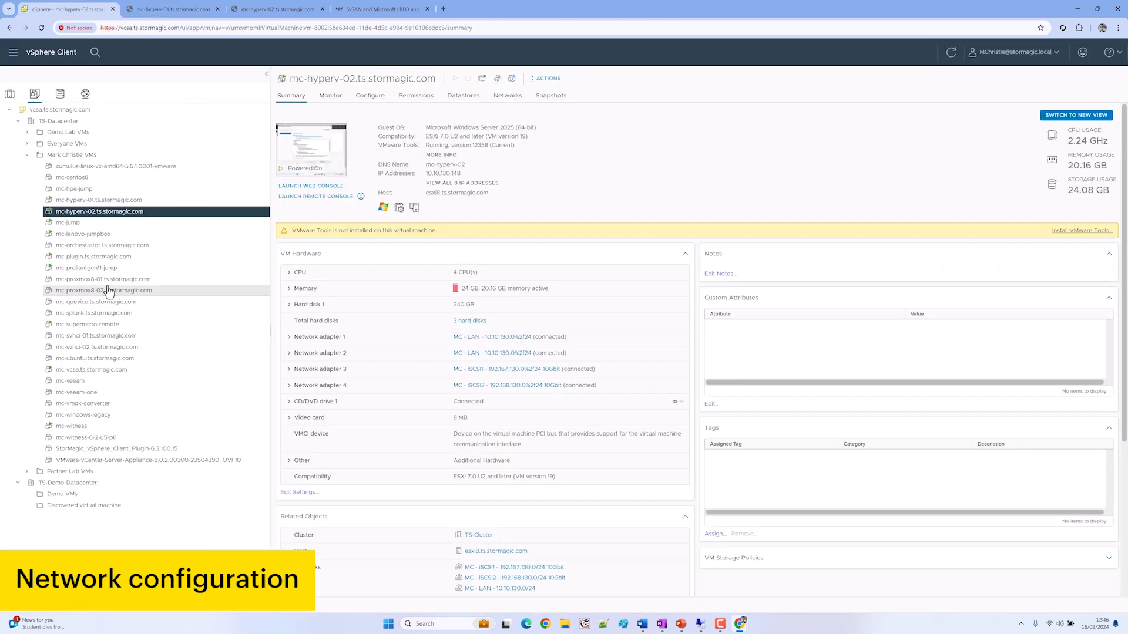
Verify in mc-hyperv-01's settings that Network adapter 3 is on MC - iSCSI1 with iscsi1's MAC
left_click(116, 201)
right_click(118, 206)
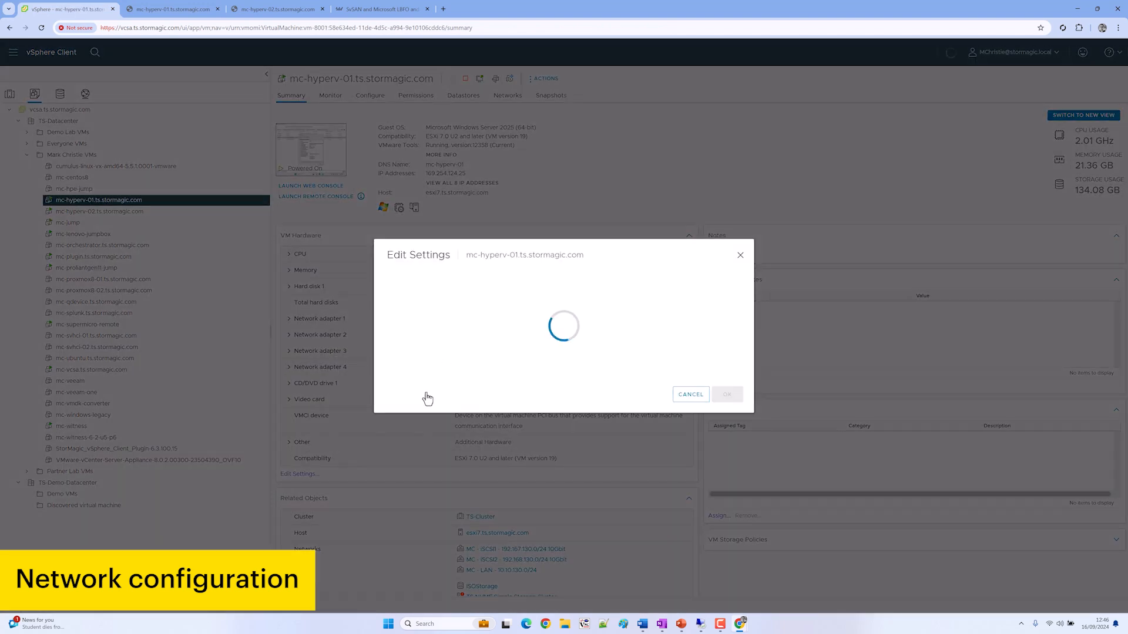
left_click(426, 325)
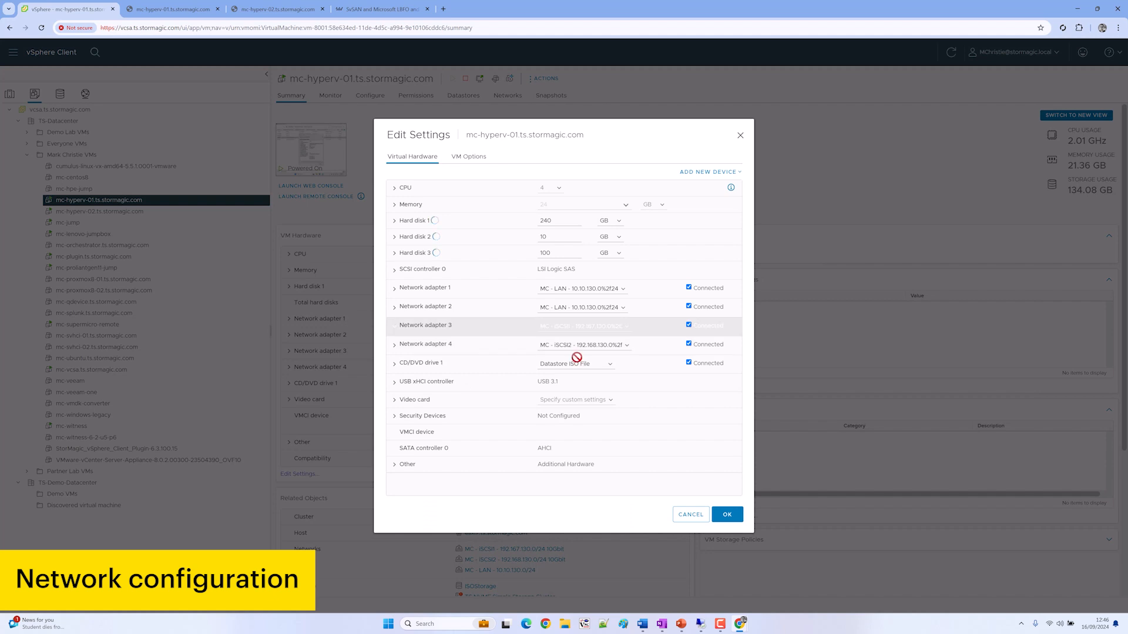
left_click_drag(567, 416, 594, 418)
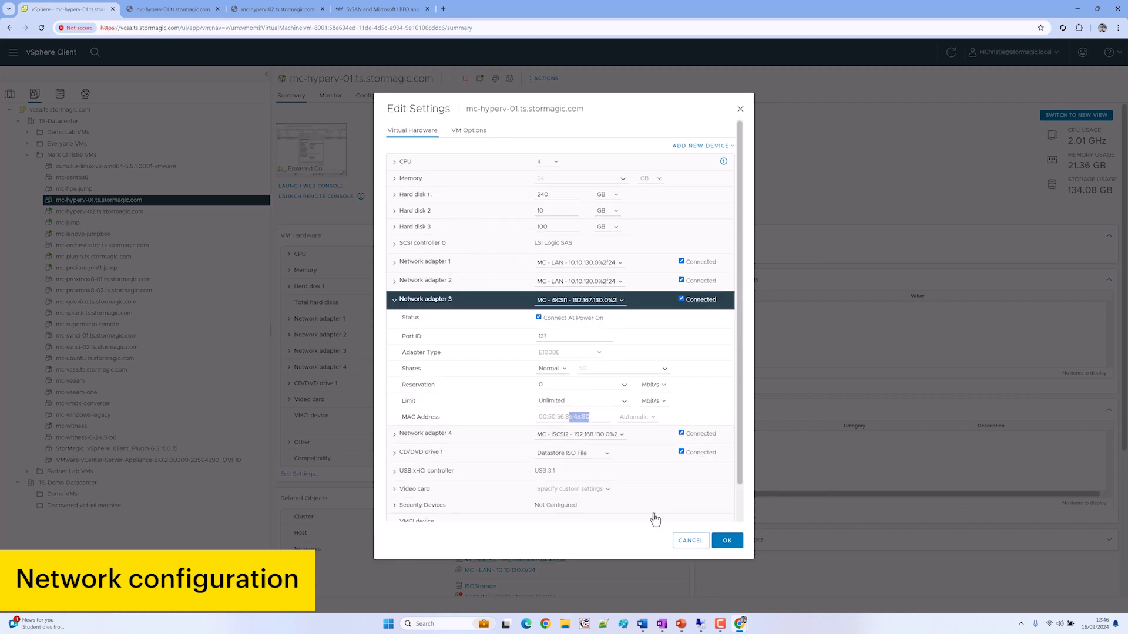
left_click(678, 543)
left_click(195, 7)
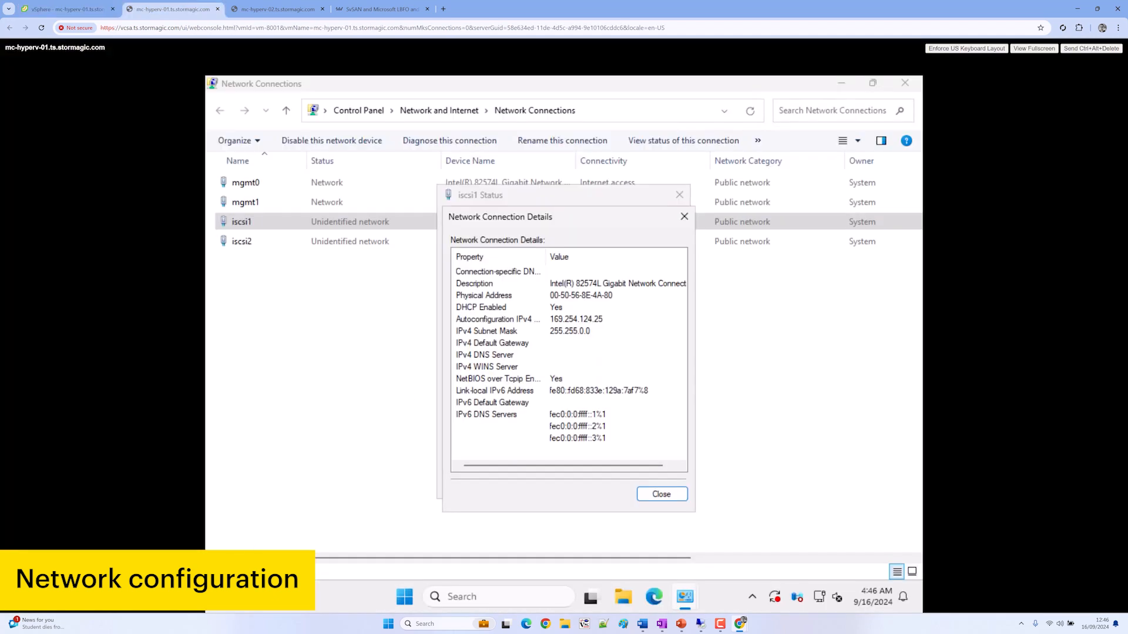
Run ipconfig /all in Command Prompt to list adapter addresses, then return to Network Connections
left_click(412, 606)
type("cmd")
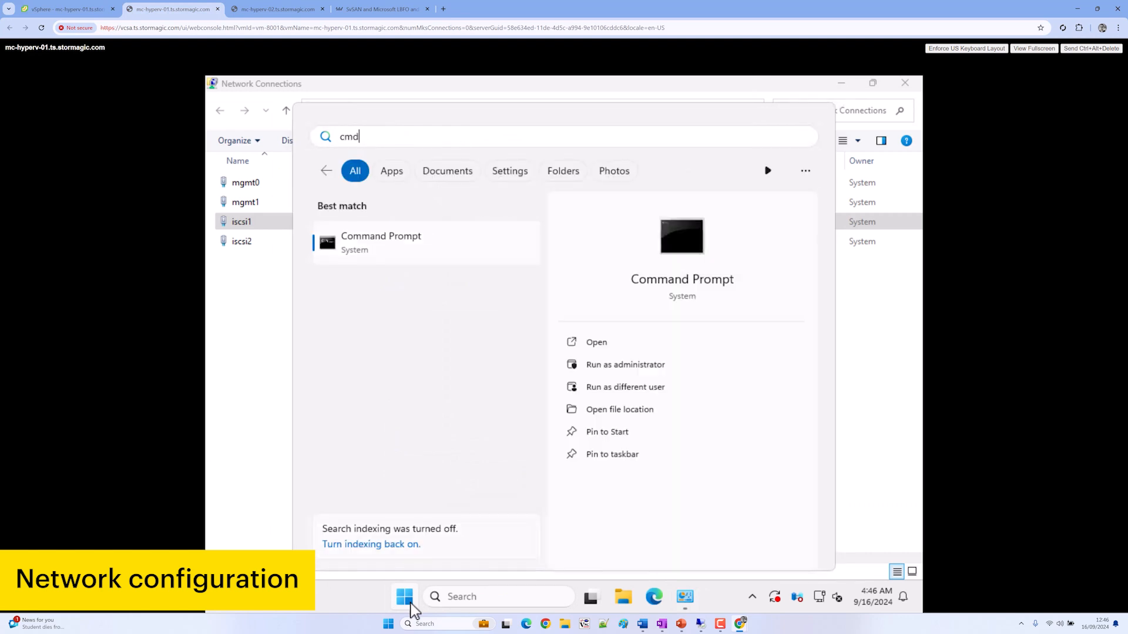
key("Return")
type("ipconfig /all")
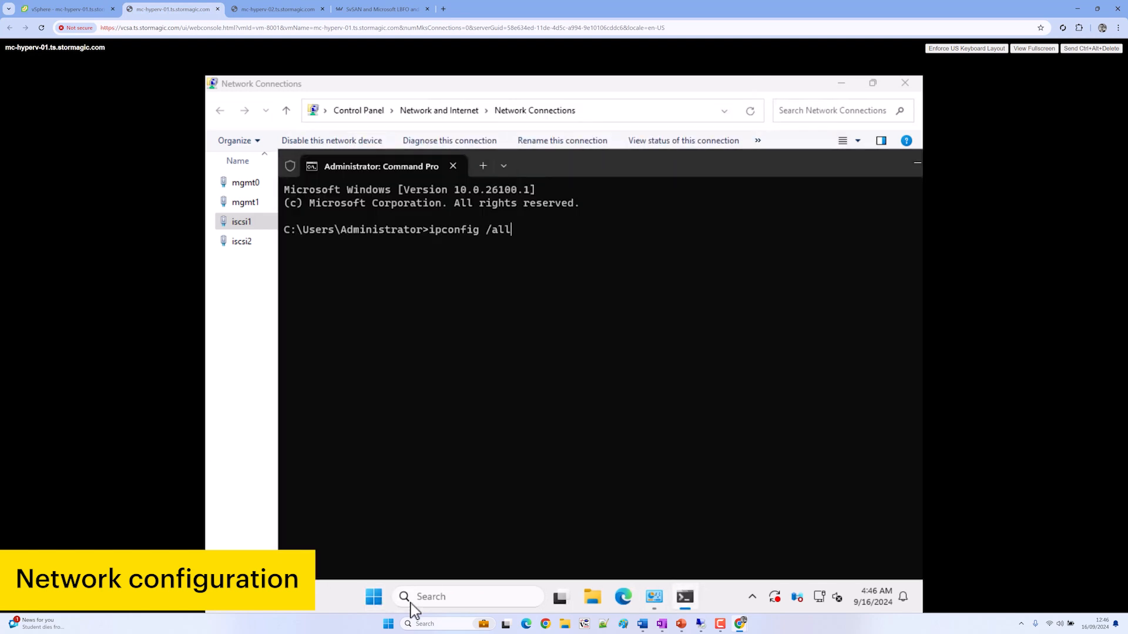
key("Return")
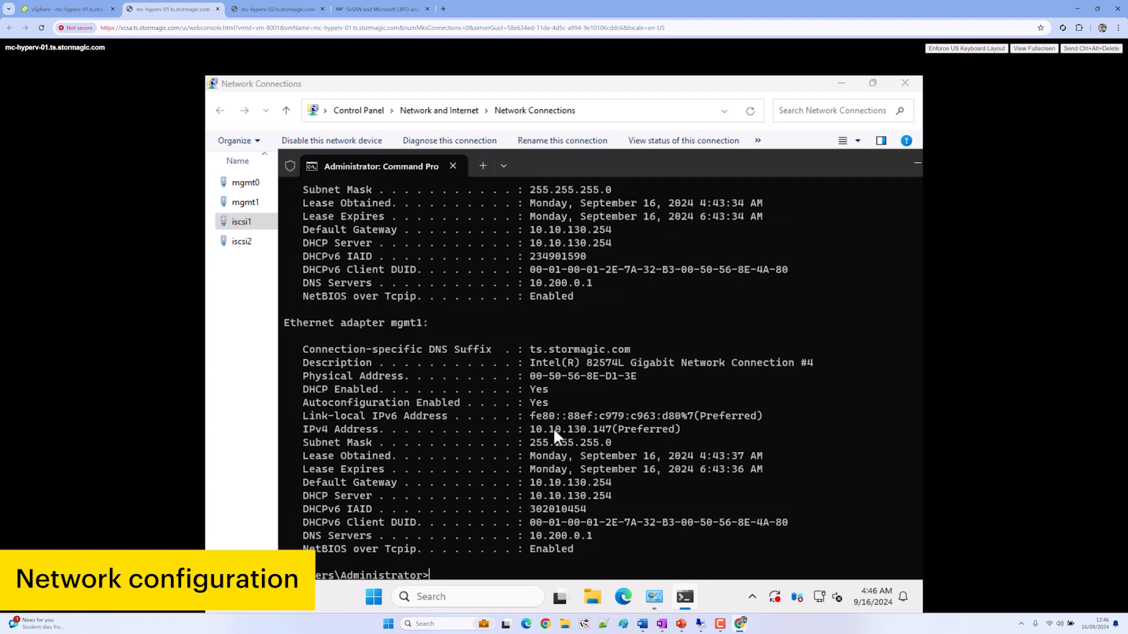
left_click(226, 388)
left_click(297, 328)
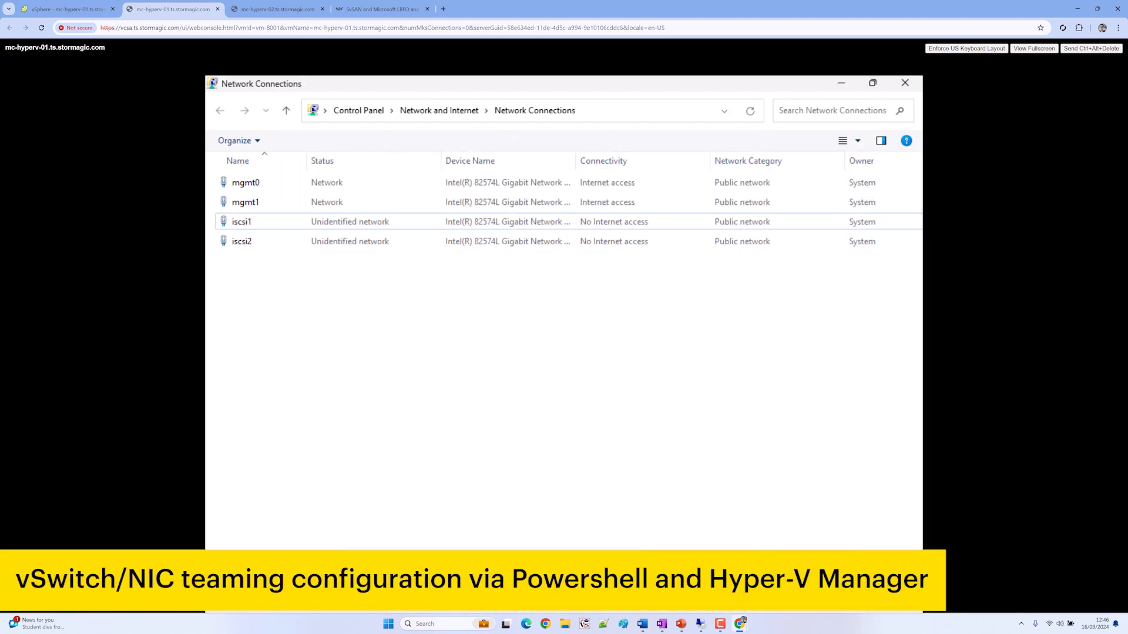
Launch Windows PowerShell in mc-hyperv-01 by searching 'power'
left_click(388, 599)
left_click(388, 599)
left_click(368, 610)
type("power")
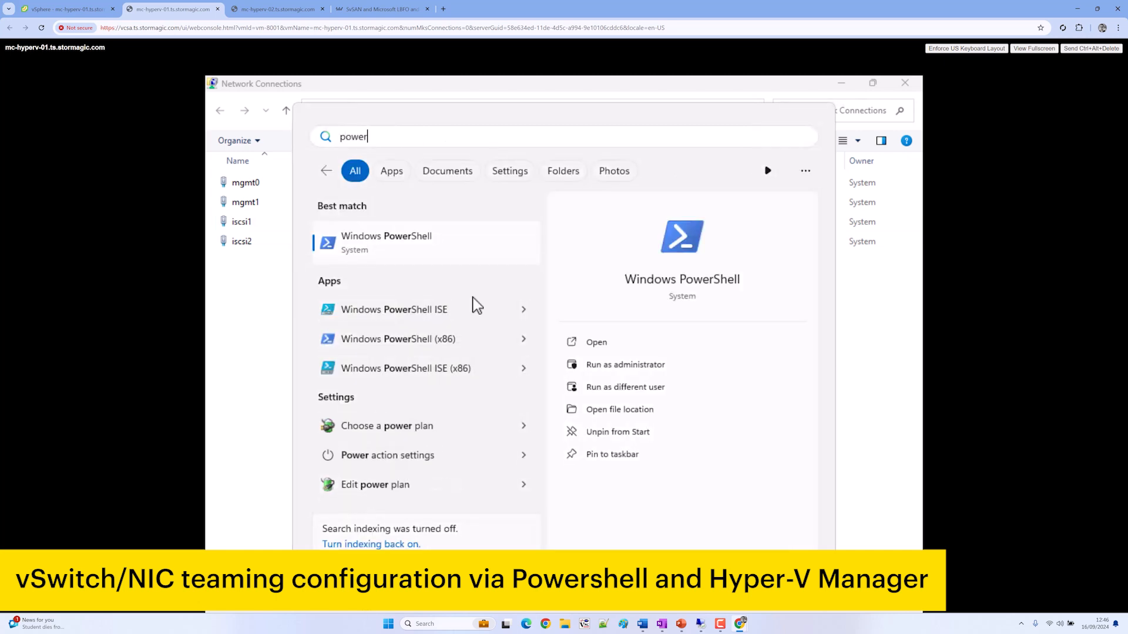
left_click(424, 251)
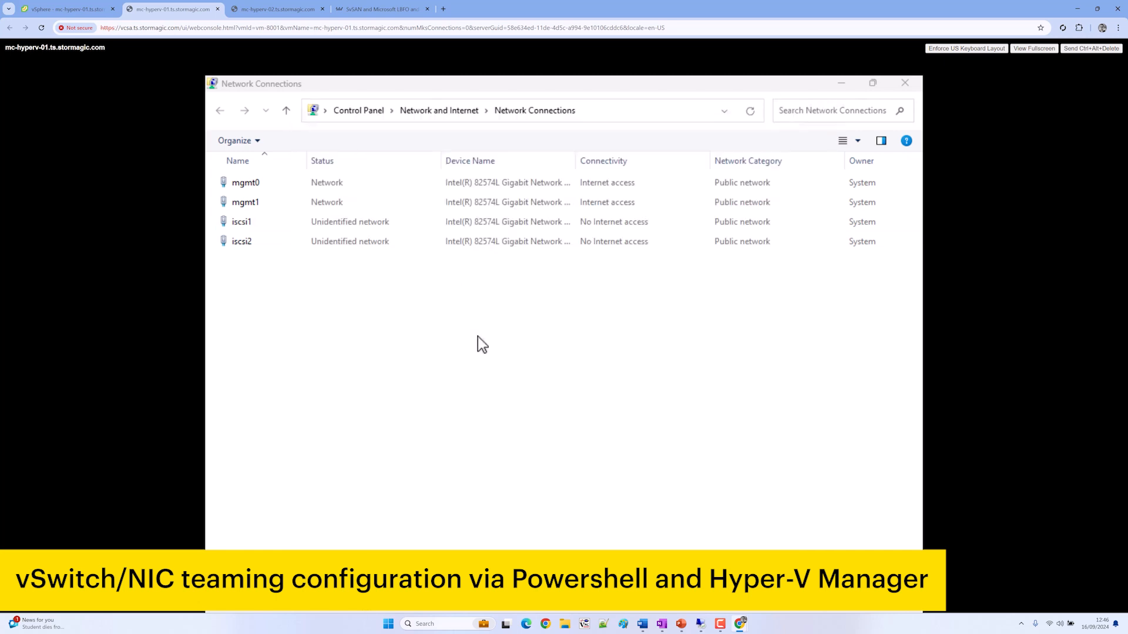
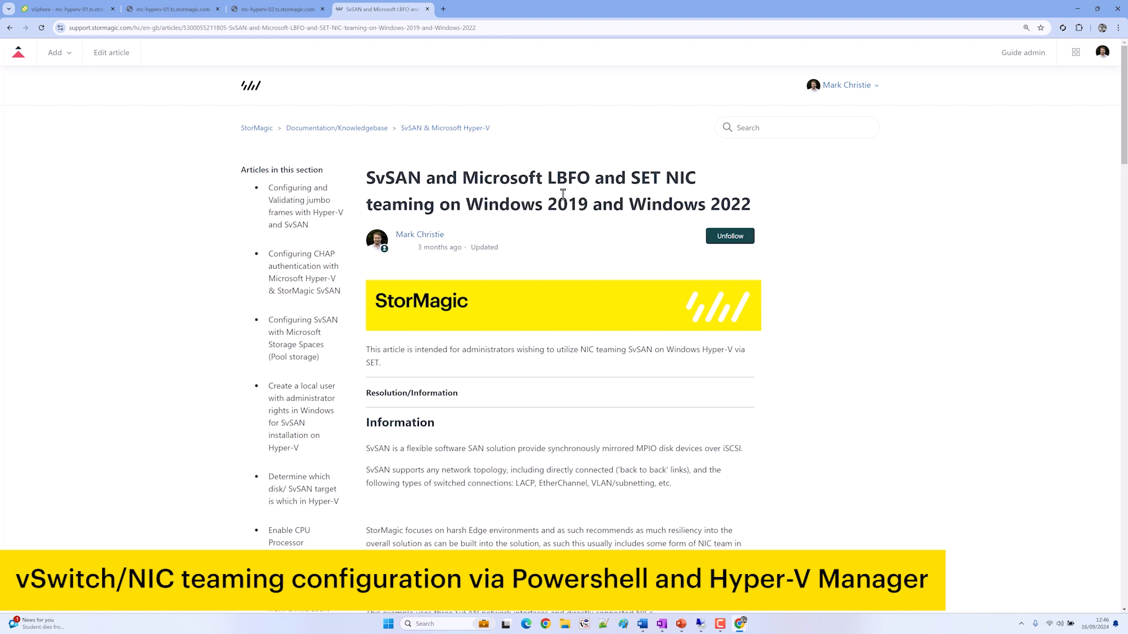
In the StorMagic LBFO/SET NIC teaming article, copy the SR-IOV New-VMSwitch PowerShell example
mouse_move(554, 176)
left_mouse_down()
mouse_move(579, 174)
mouse_move(547, 176)
left_mouse_up()
left_click_drag(632, 176, 665, 177)
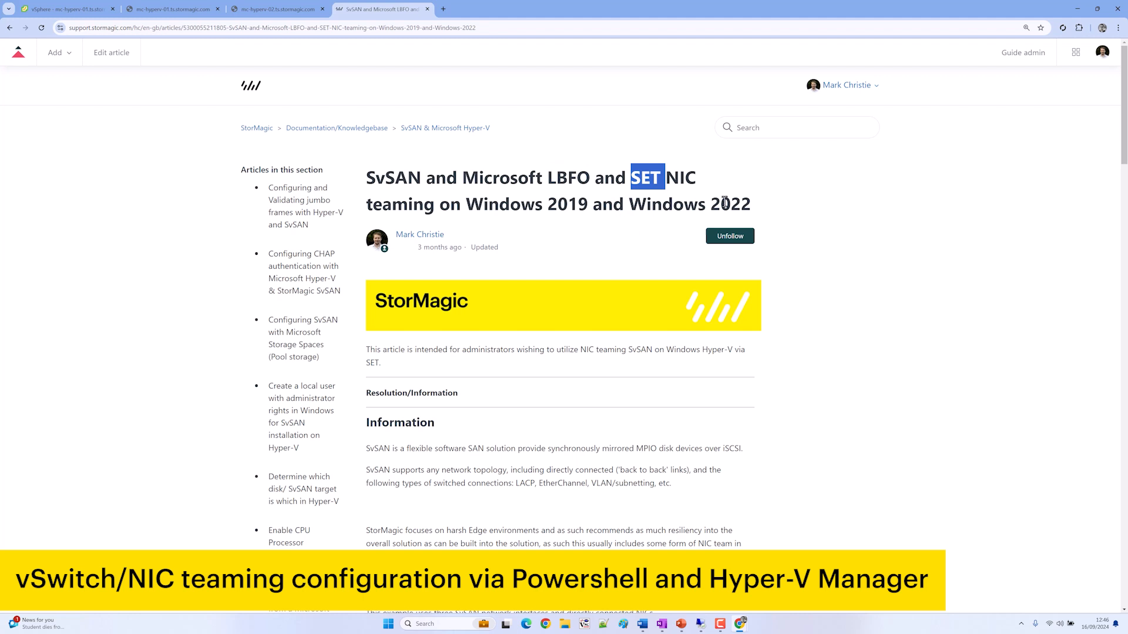
scroll(632, 315, "down", 7)
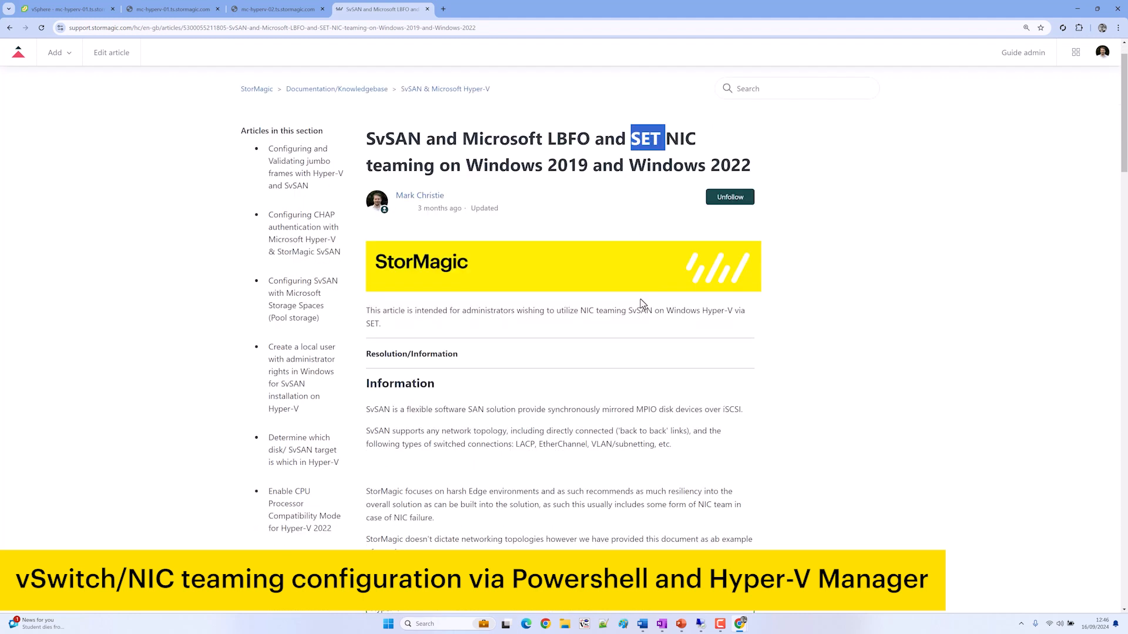
scroll(630, 327, "down", 8)
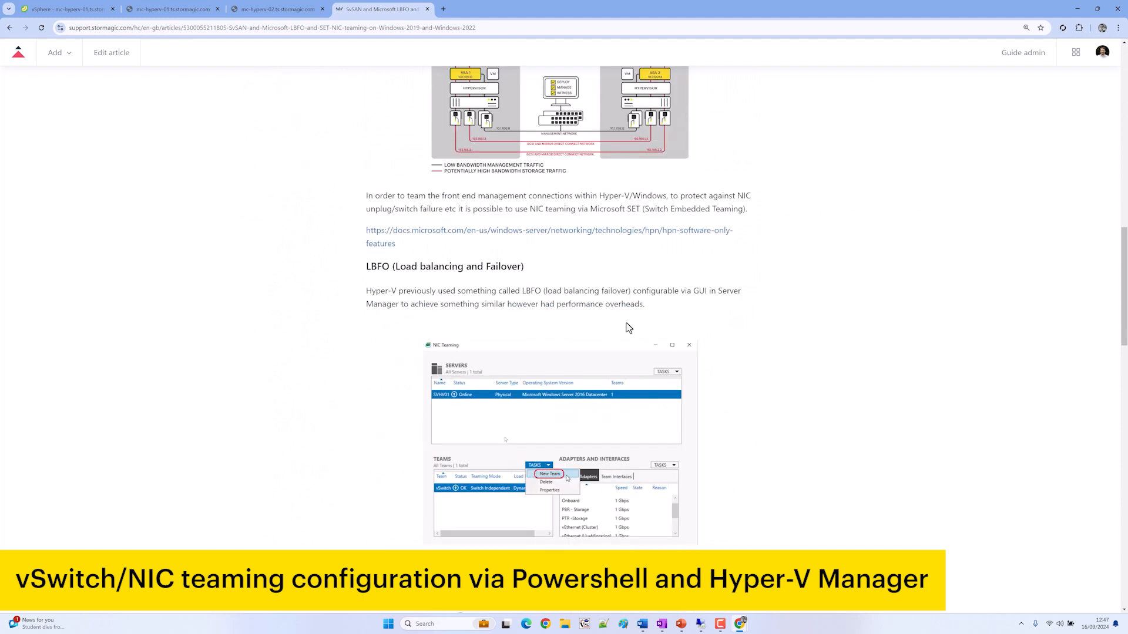
scroll(559, 372, "down", 6)
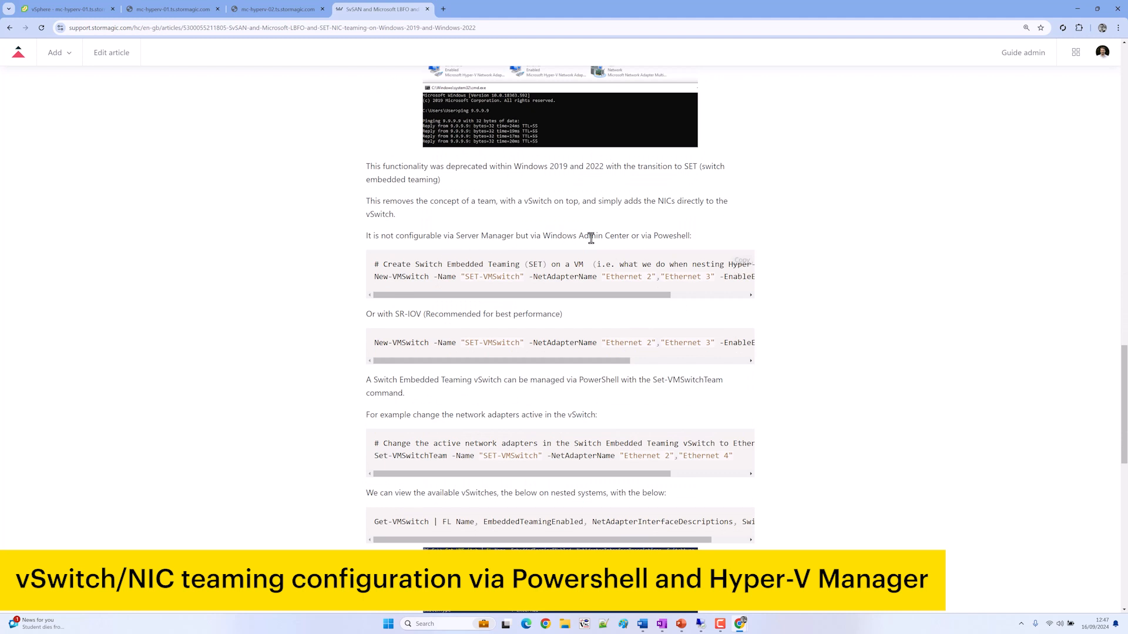
mouse_move(607, 294)
left_mouse_down()
mouse_move(708, 298)
mouse_move(627, 293)
left_mouse_up()
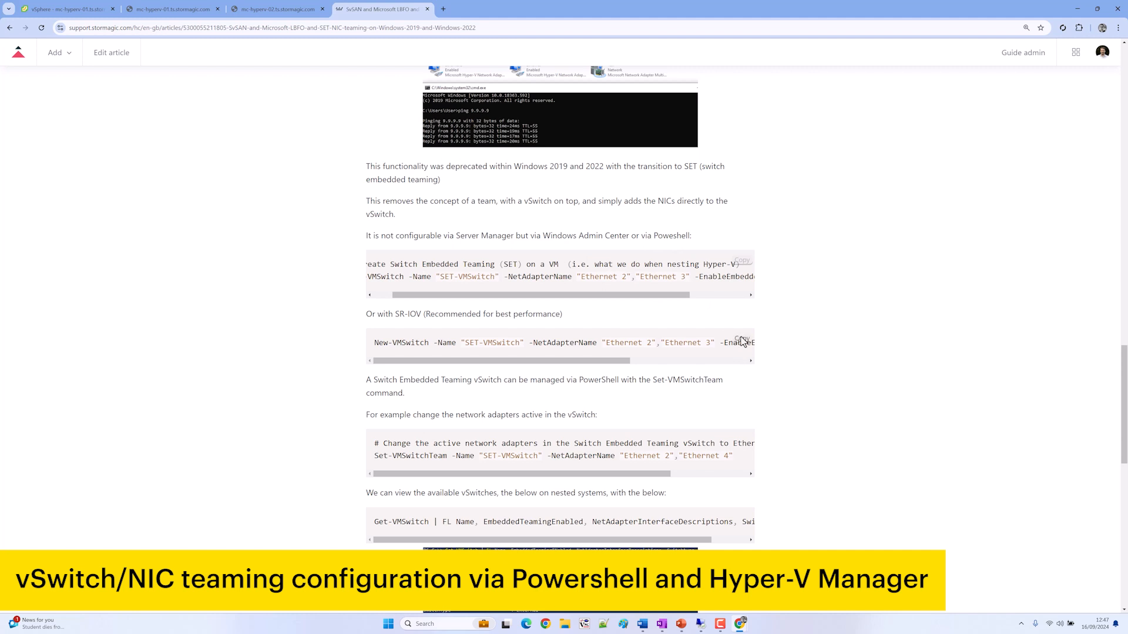
left_click(742, 341)
left_click(388, 625)
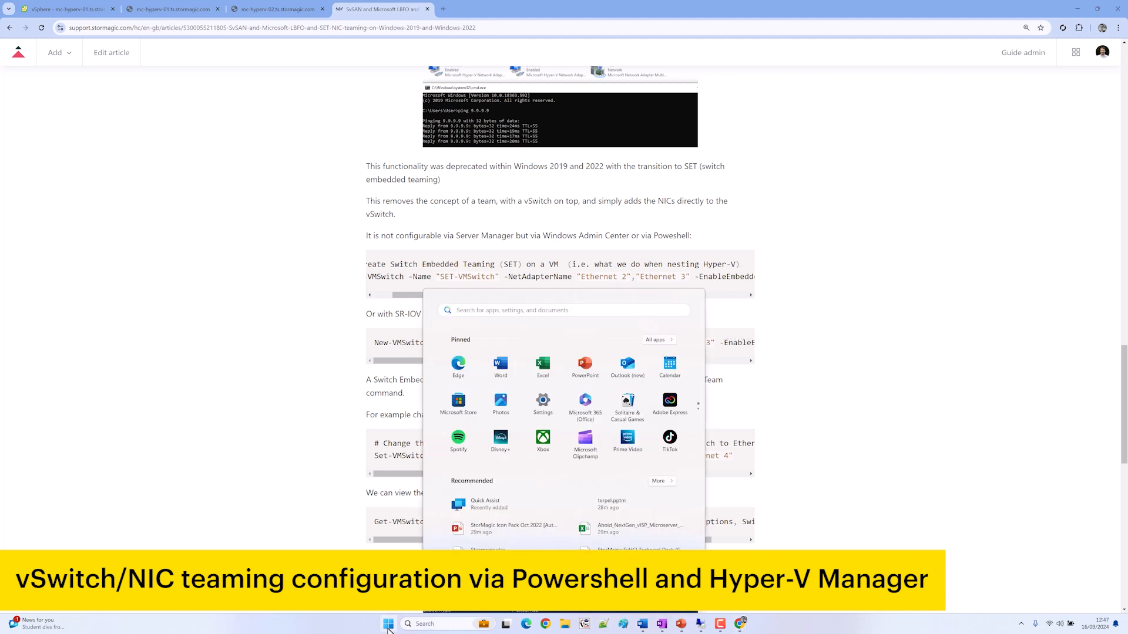
Paste the copied New-VMSwitch command into a new Notepad tab
type("not")
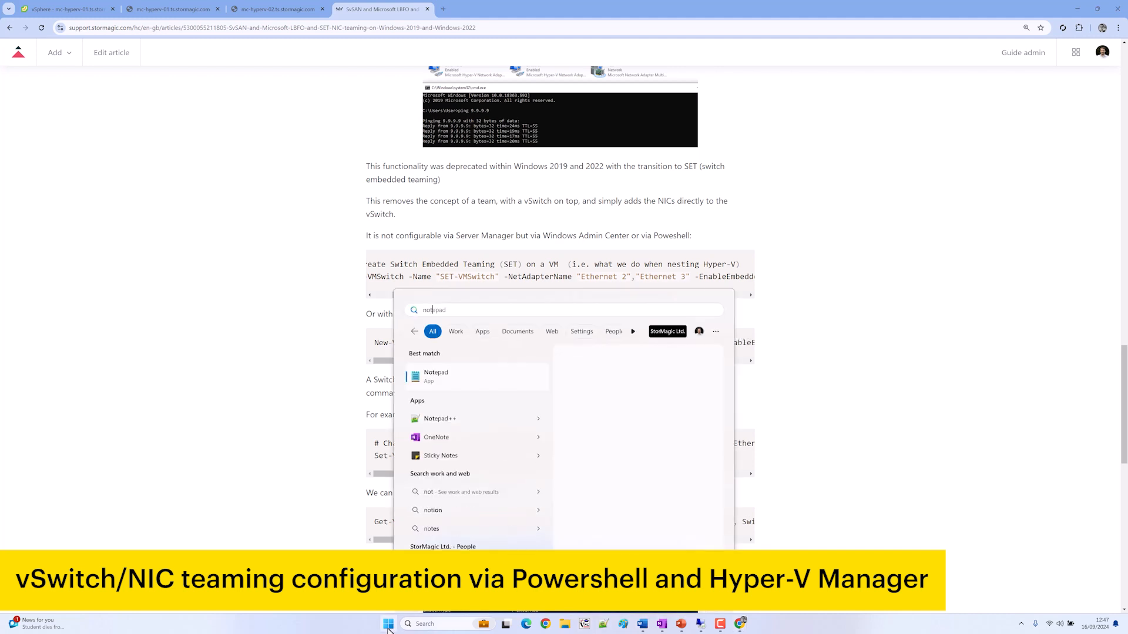
key("Return")
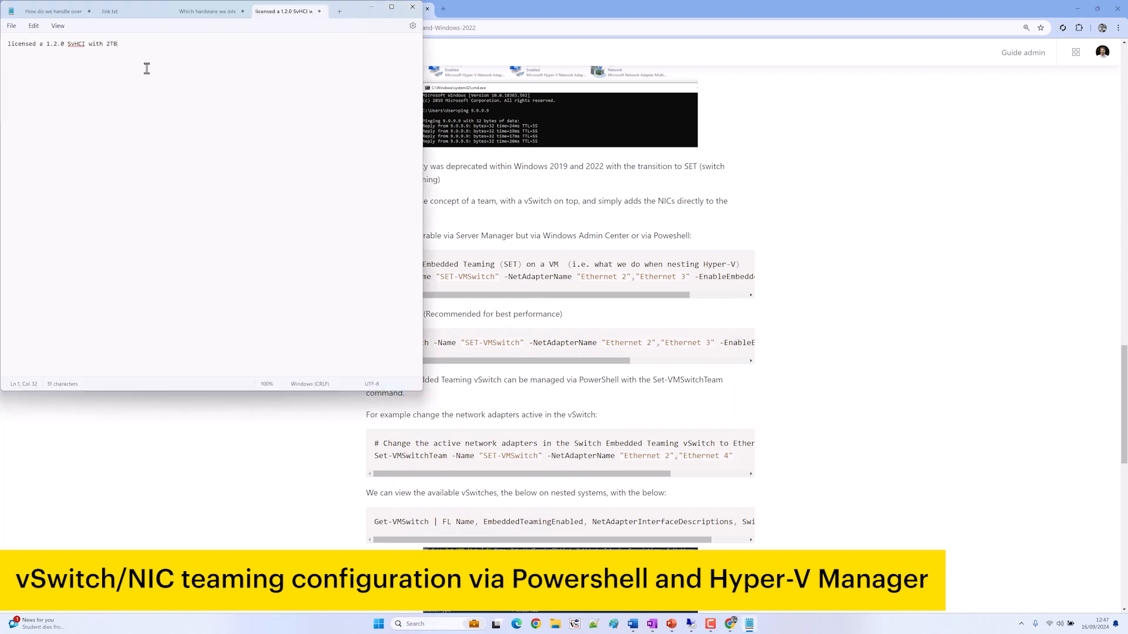
left_click(11, 27)
left_click(24, 43)
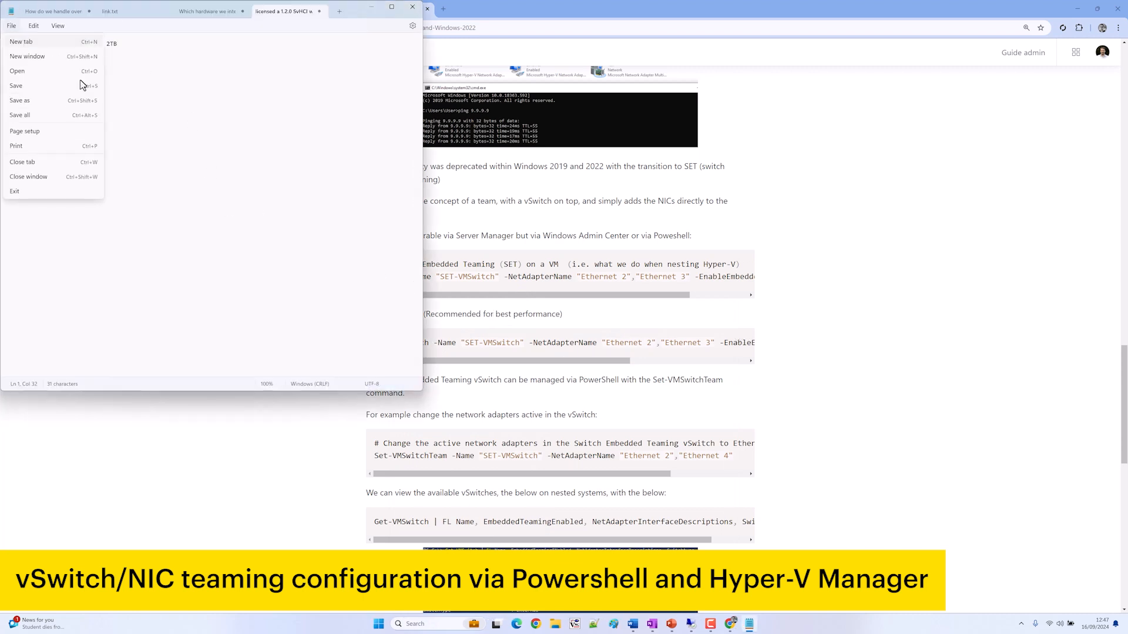
key("ctrl+v")
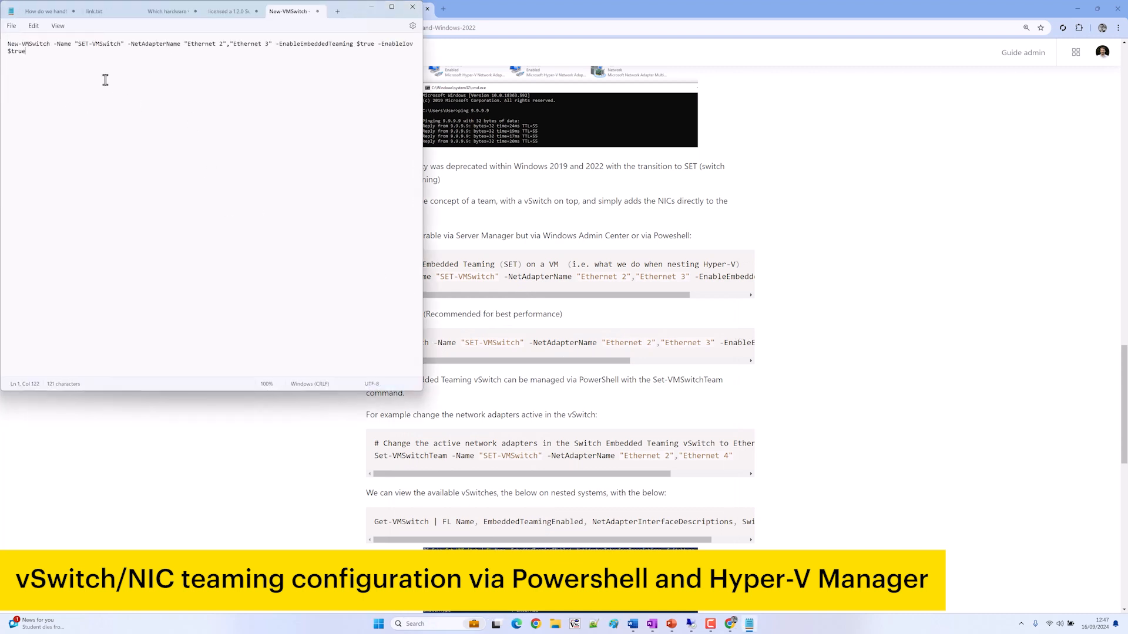
Replace the adapter names Ethernet 2 and Ethernet 3 with mgmt0 and mgmt1
left_click(94, 46)
type("m")
key("Delete")
key("Delete")
key("Delete")
key("Delete")
key("Delete")
type("gmt0")
key("Delete")
key("Delete")
key("Delete")
key("Delete")
key("Delete")
key("Delete")
key("Delete")
key("Delete")
key("Delete")
key("Delete")
key("Delete")
key("Delete")
key("Delete")
key("Delete")
type("mgmt")
key("Delete")
type("1")
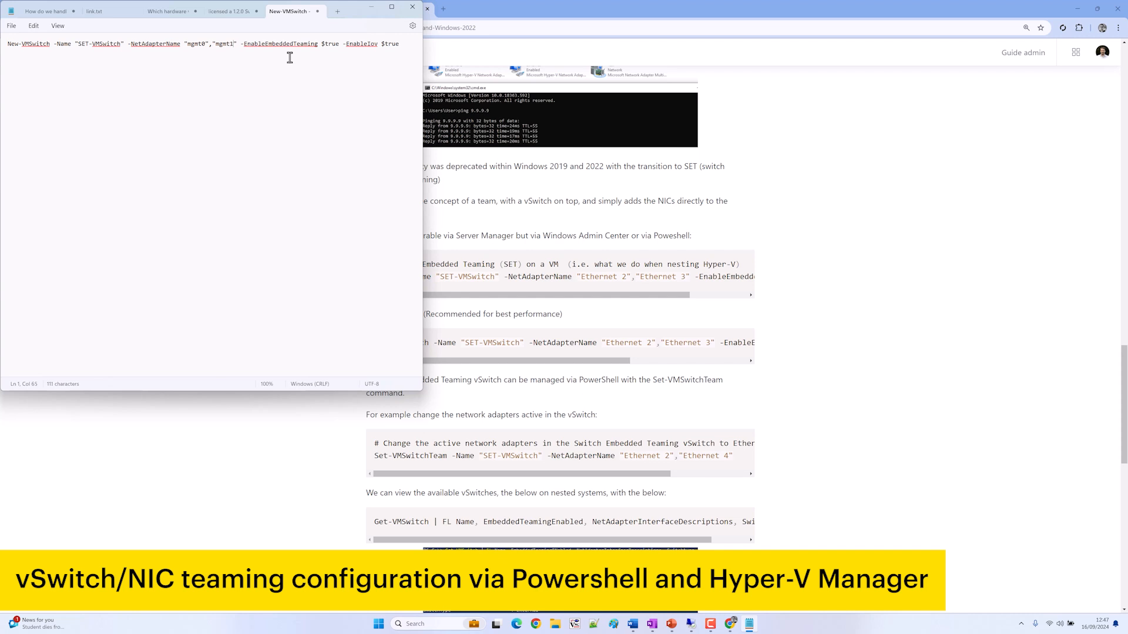
left_click(327, 44)
In the mc-hyperv-01 console's PowerShell, change to the root of drive C with cd\
left_click_drag(352, 10, 0, 120)
left_click(157, 11)
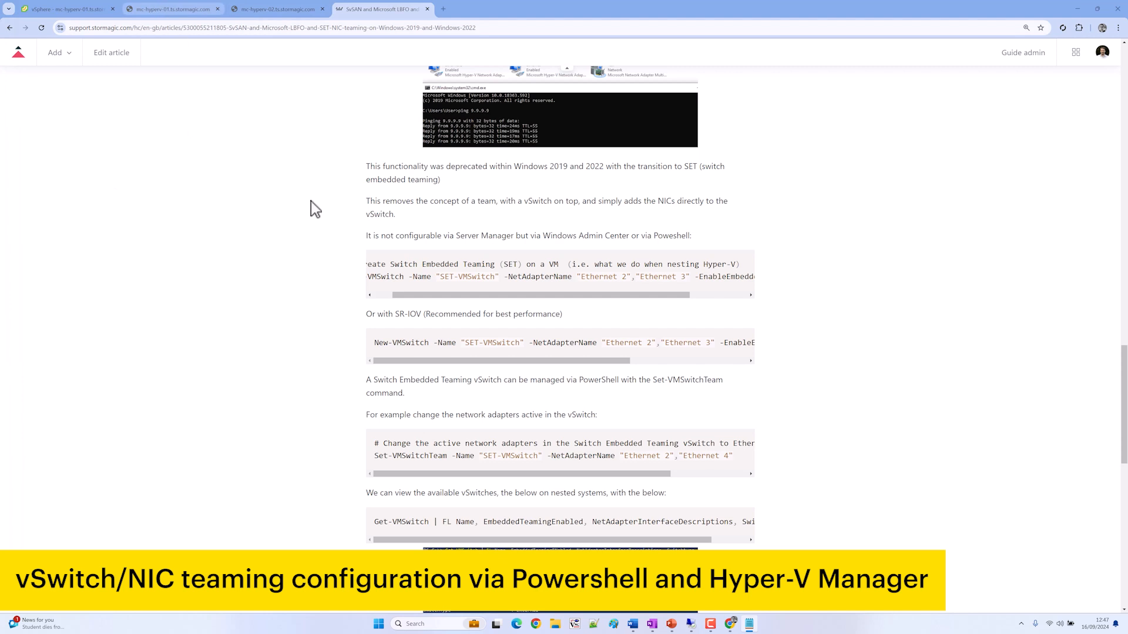
type("cd\\")
key("Return")
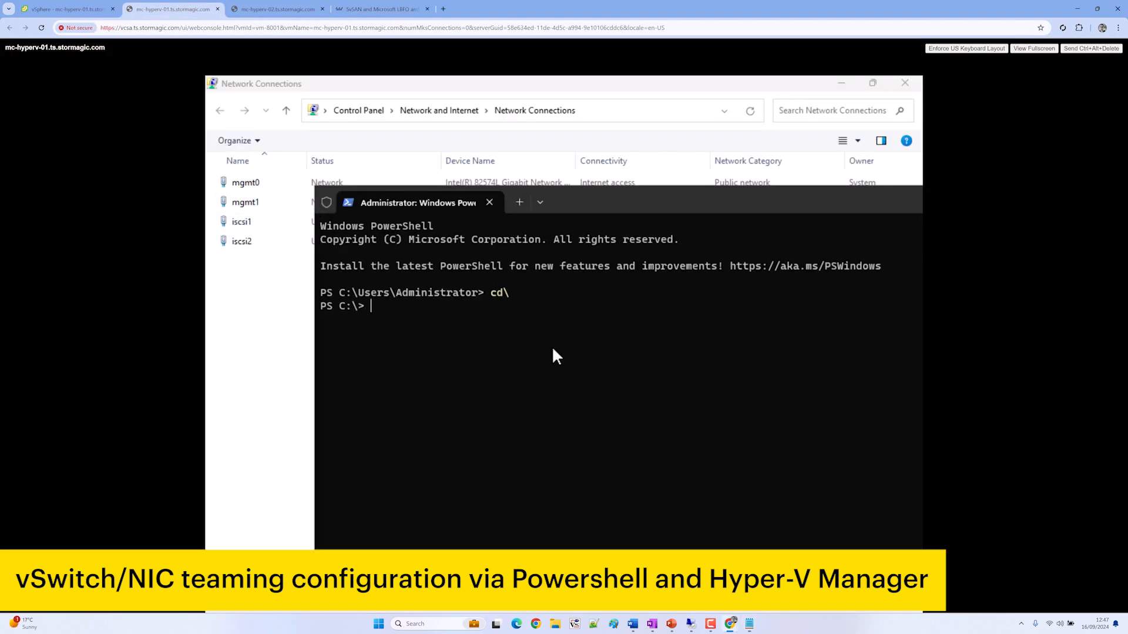
Enter the SET-VMSwitch command teaming mgmt0 and mgmt1 with -EnableEmbeddedTeaming $true -EnableIov $true
double_click(620, 202)
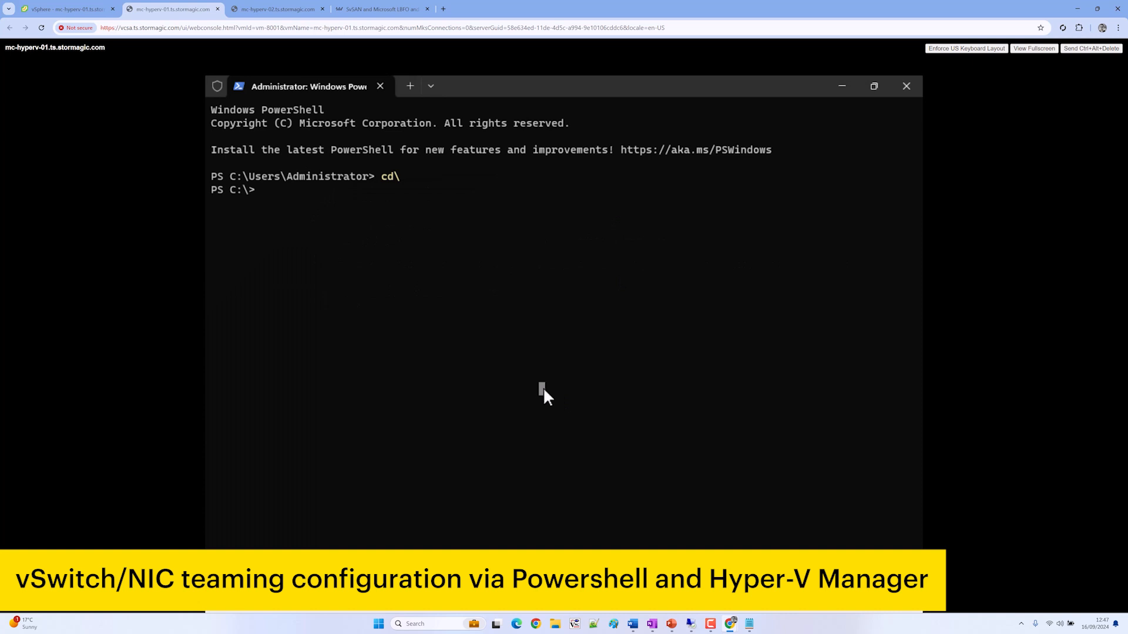
type("Net")
type("tch -Name ")
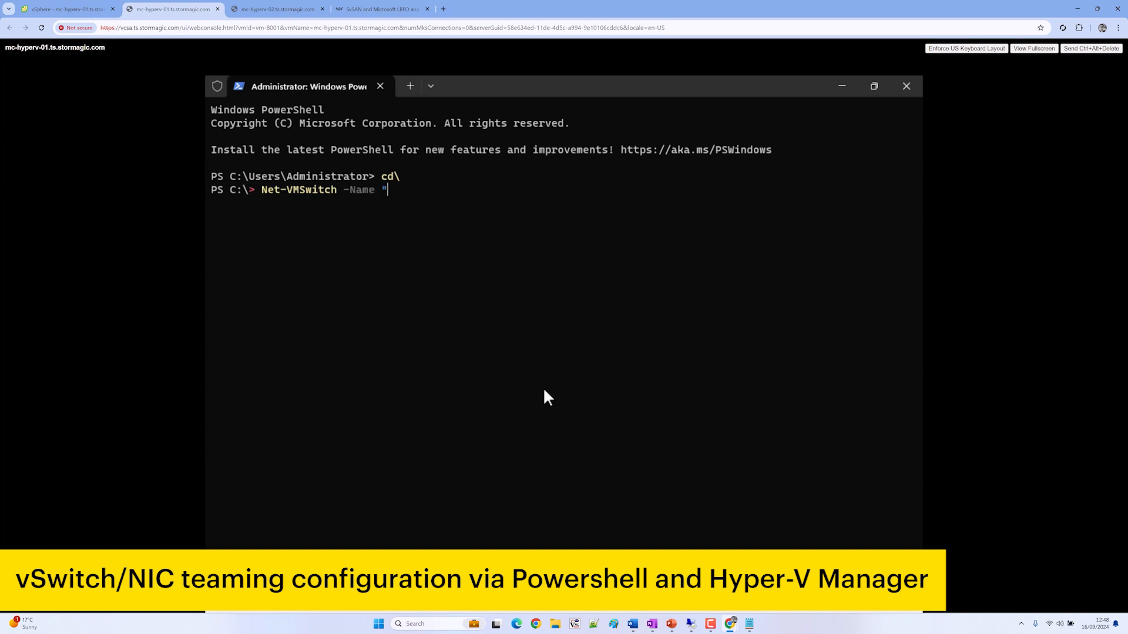
type("\"SET-VMSwitch")
type("\" -NetA")
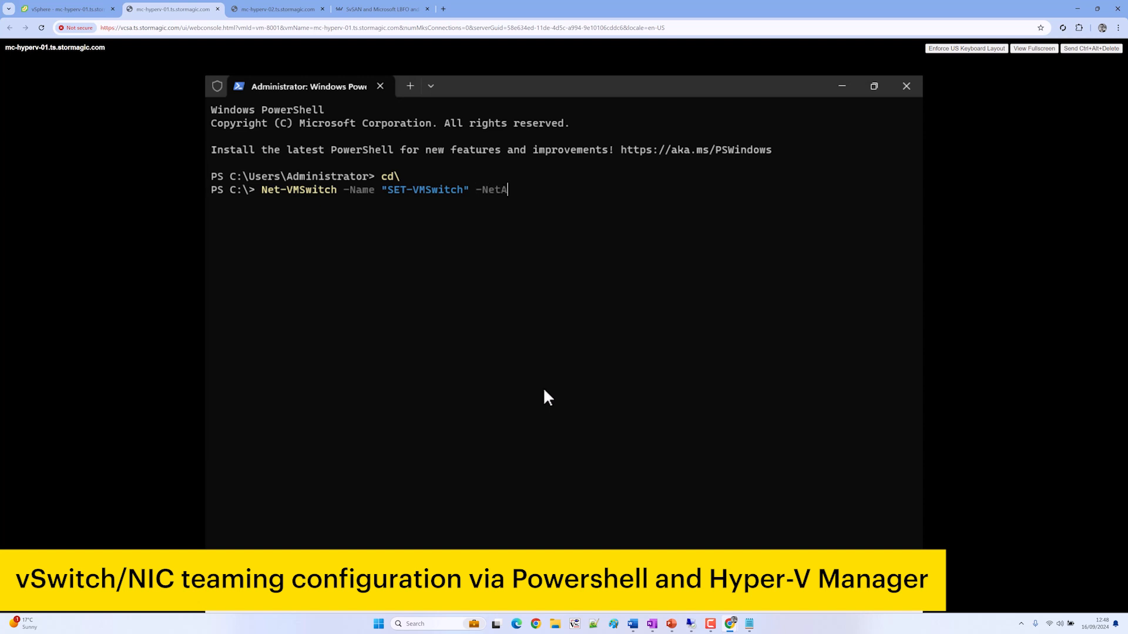
type("dapterName")
type(" \"\",\"")
type("mgmt0\",")
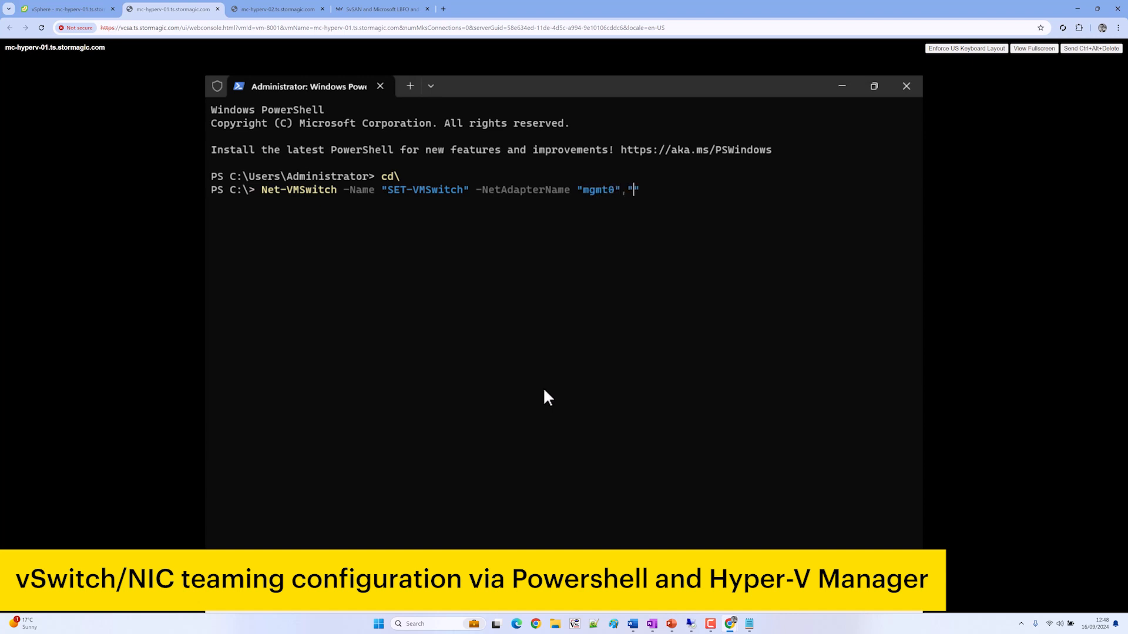
type("mgmt1 -EnableEmbeddedTea")
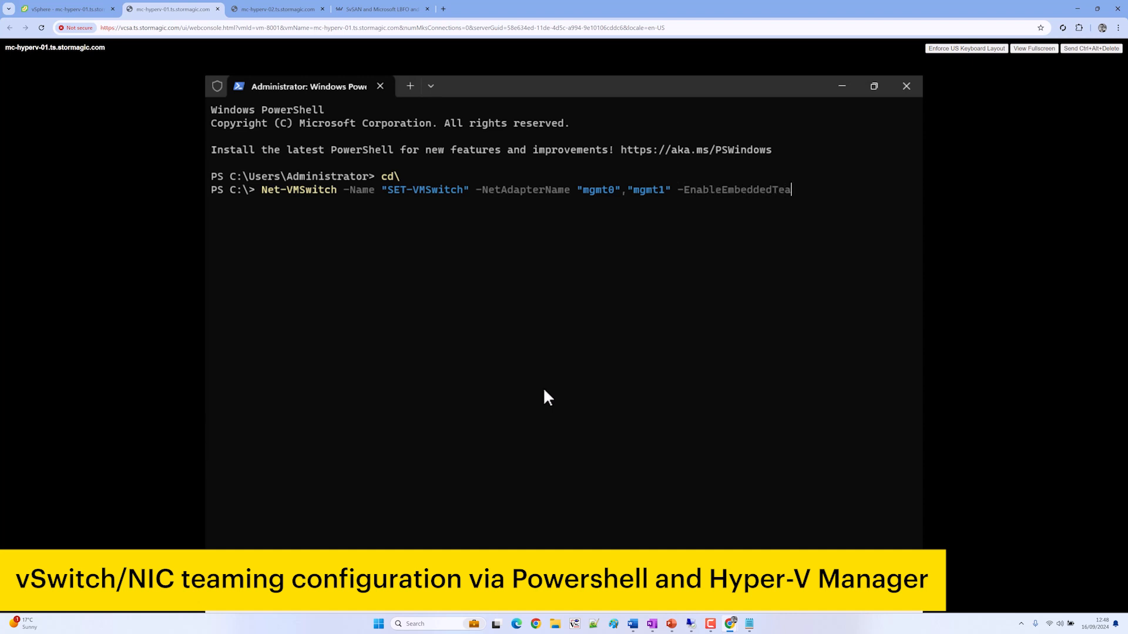
type("ming $tryu")
key("BackSpace")
key("BackSpace")
key("BackSpace")
type("ue ")
type("-EnableIov")
type(" -")
key("BackSpace")
type("$true")
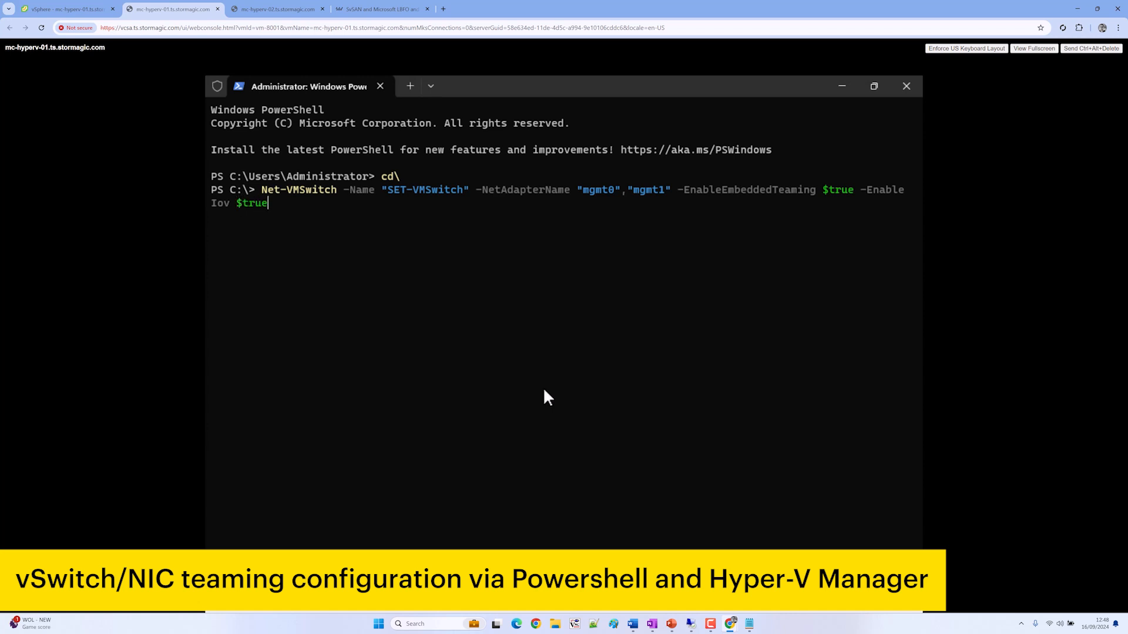
key("Return")
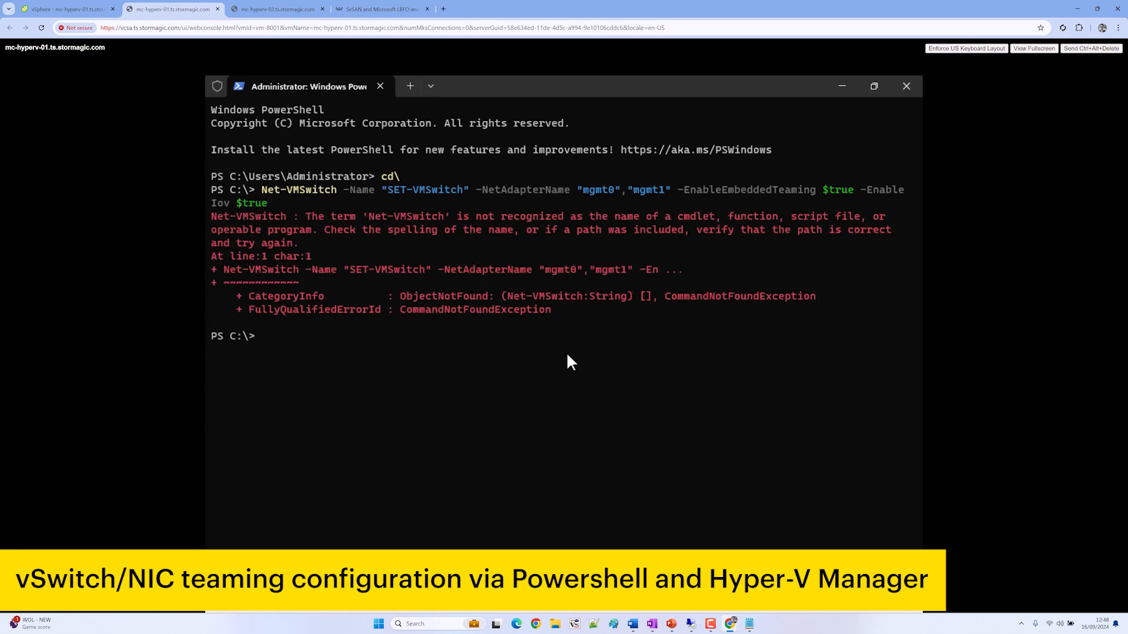
Check the article syntax, fix Net-VMSwitch to New-VMSwitch, and rerun the command
left_click(388, 9)
scroll(428, 259, "up", 5)
scroll(427, 259, "up", 7)
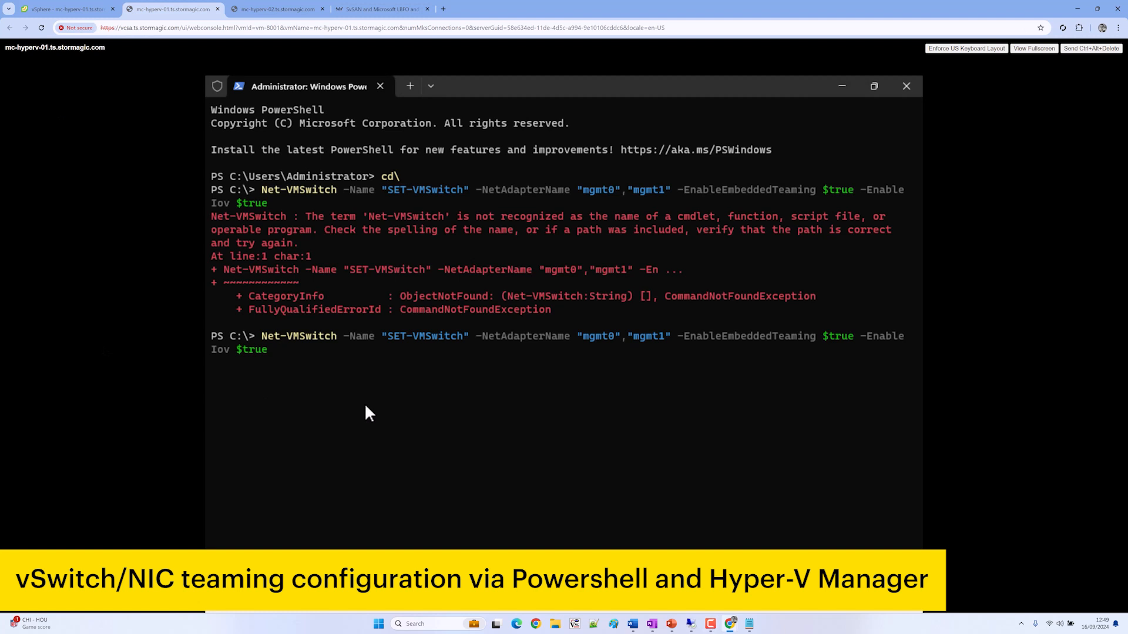
key("BackSpace")
type("w")
key("Return")
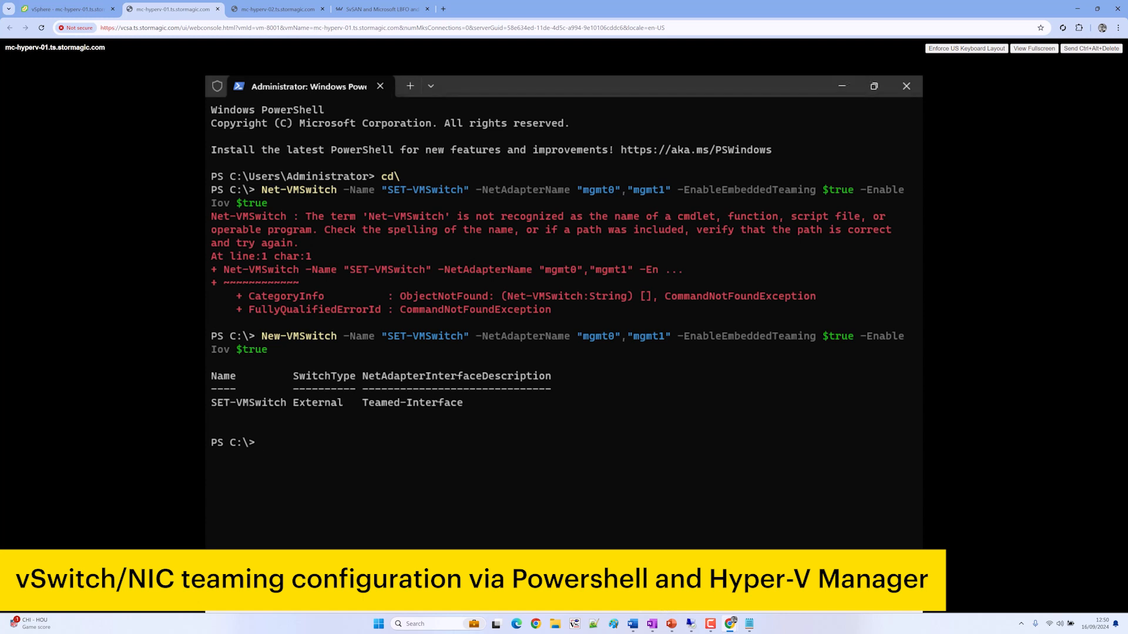
Open the properties of the new vEthernet (SET-VMSwitch) adapter in Network Connections
mouse_move(691, 622)
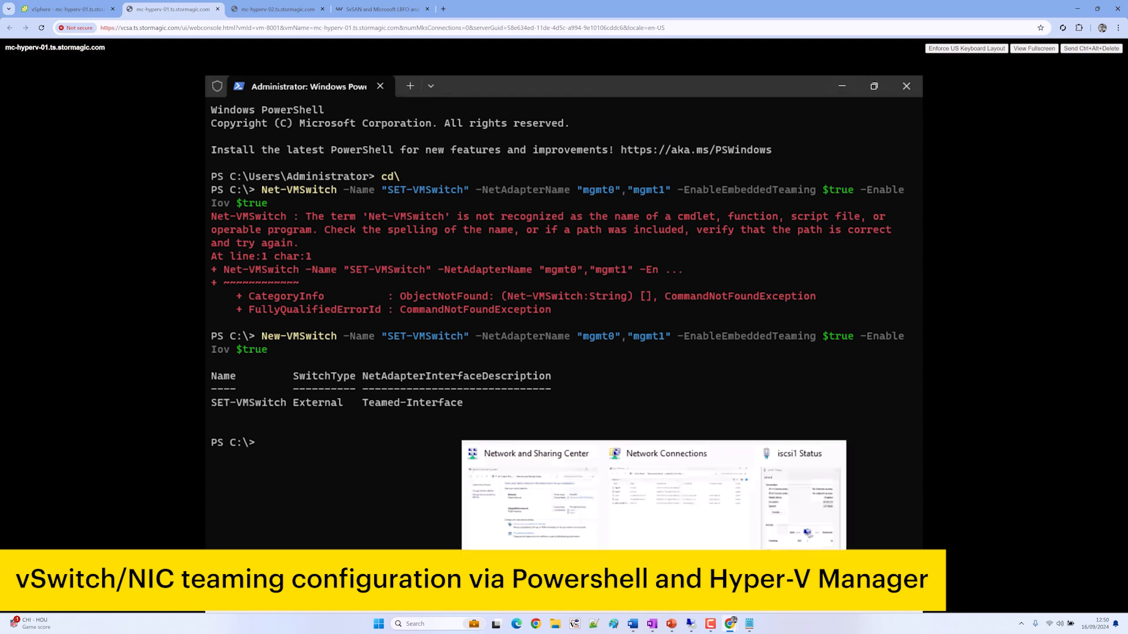
left_click(692, 530)
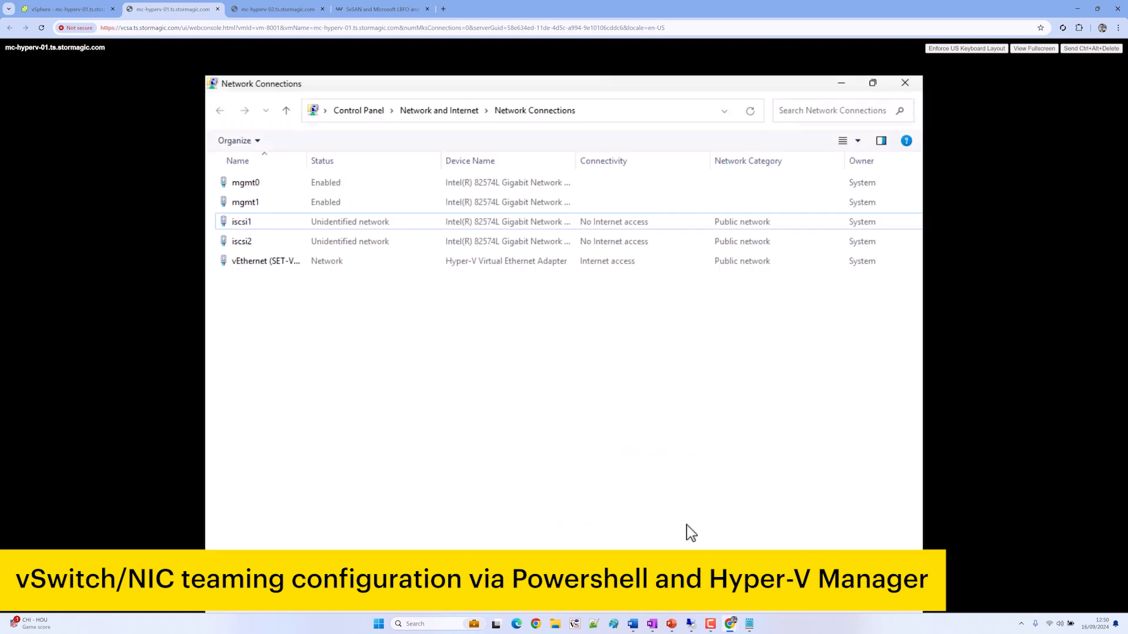
left_click(292, 264)
left_click_drag(307, 162, 382, 160)
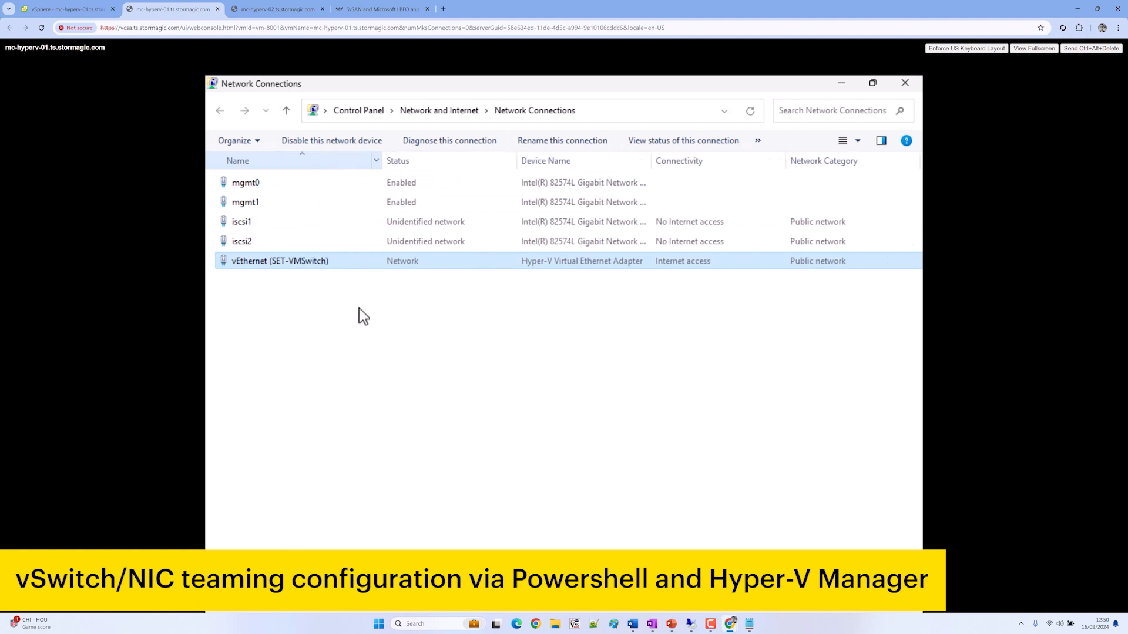
right_click(349, 267)
left_click(410, 396)
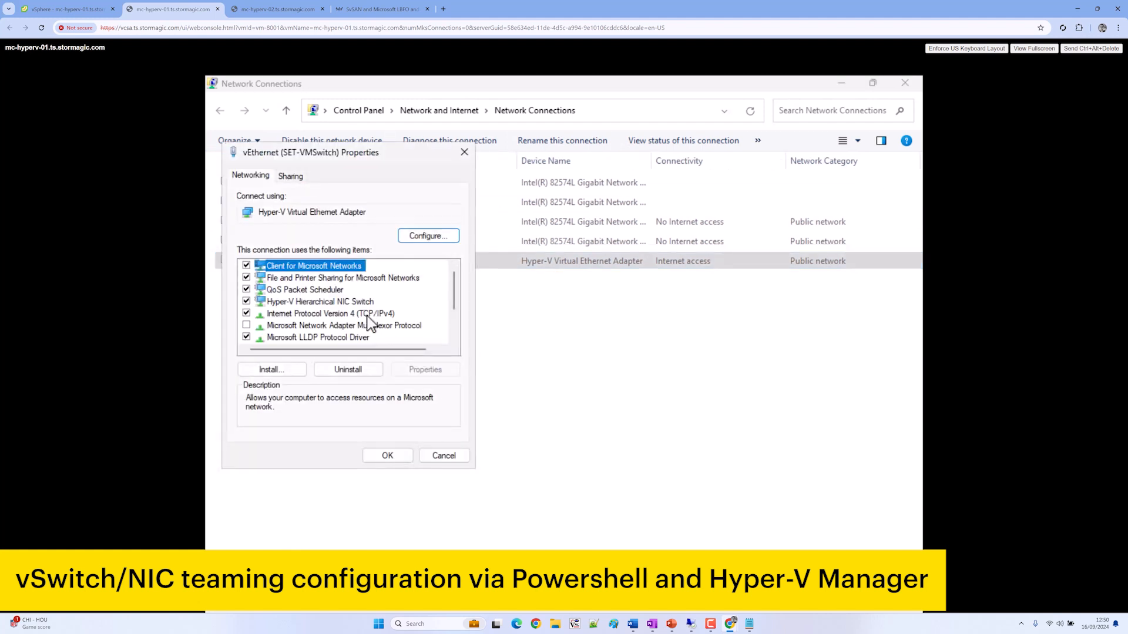
Set its IPv4 to 10.10.130.51, mask 255.255.255.0, gateway 10.10.130.254, DNS 10.200.0.1
double_click(371, 312)
left_click(345, 311)
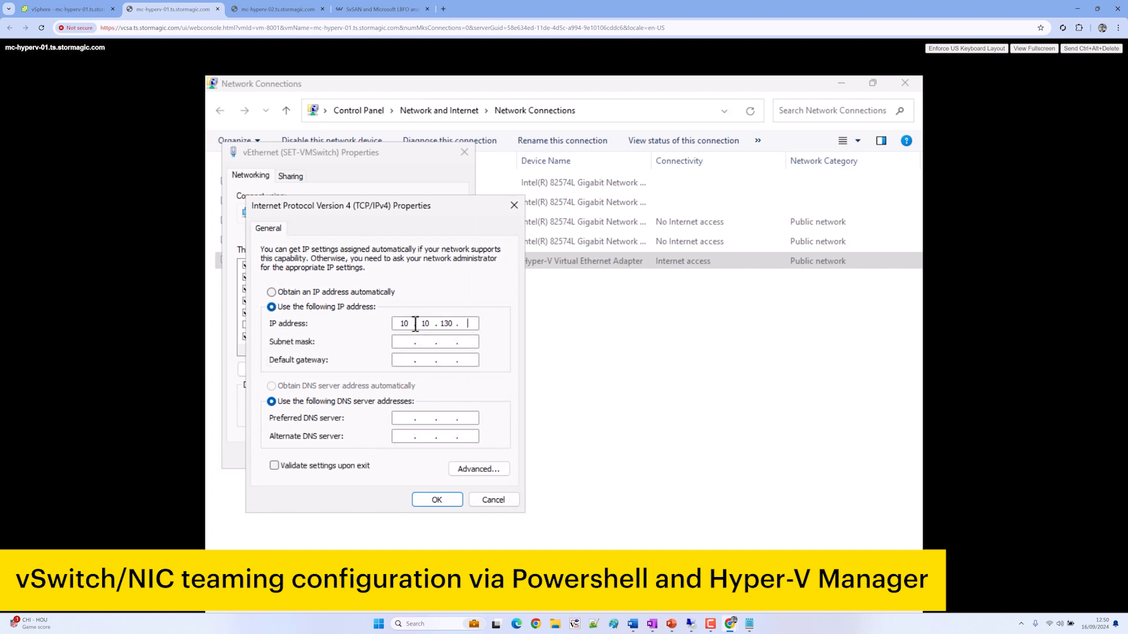
left_click(416, 324)
type("10.10.130.51")
key("Tab")
type("2")
type("55255")
type("10.10.130.254")
key("Tab")
key("Tab")
type("10.")
key("Tab")
key("Tab")
key("Tab")
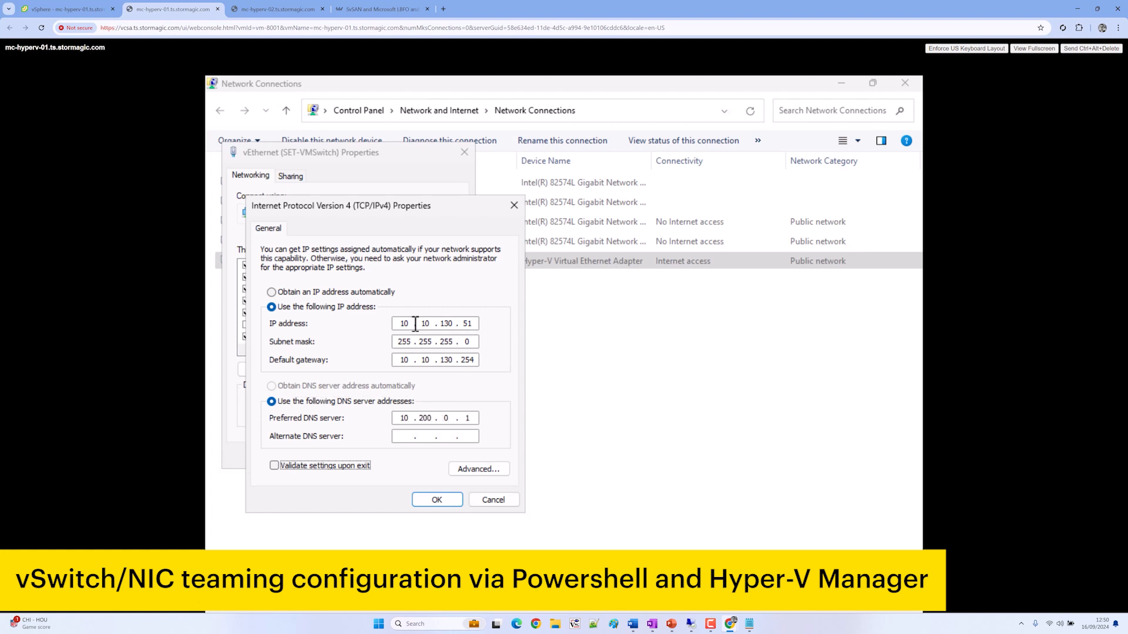
key("Tab")
key("Return")
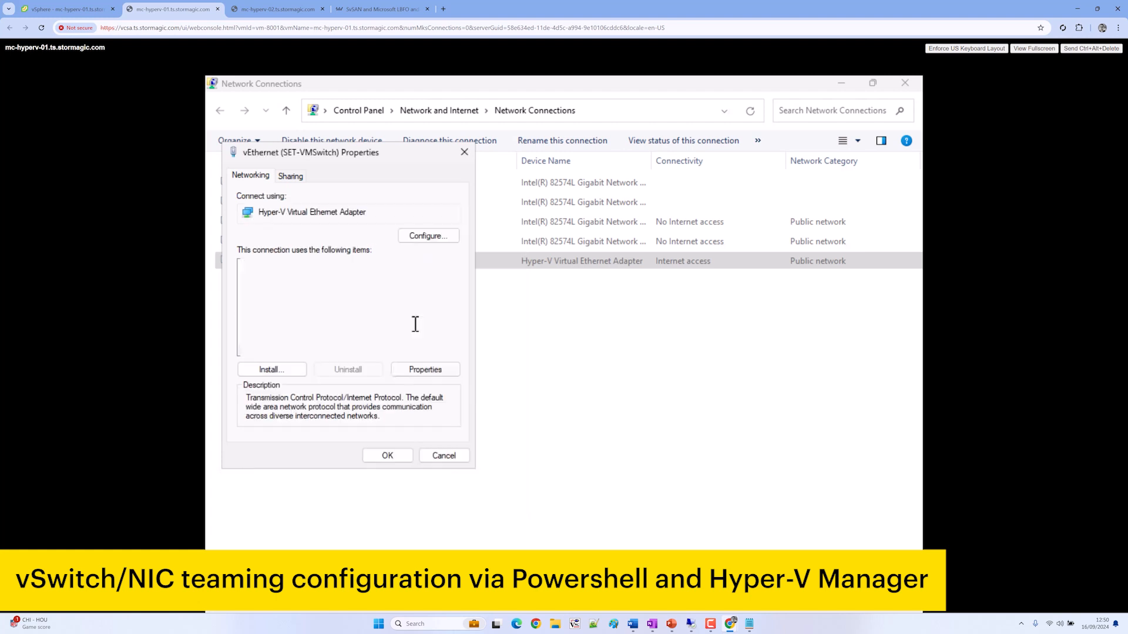
left_click(386, 456)
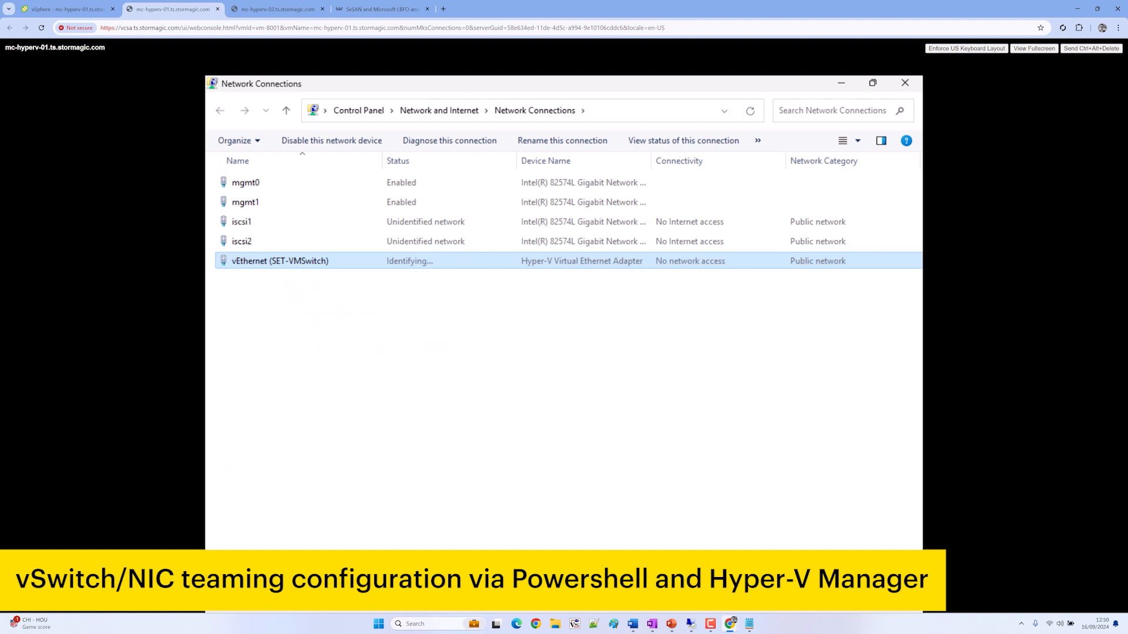
key("super")
Open Hyper-V Manager's Virtual Switch Manager for MC-HYPERV-01 and start a new external switch
type("hyper")
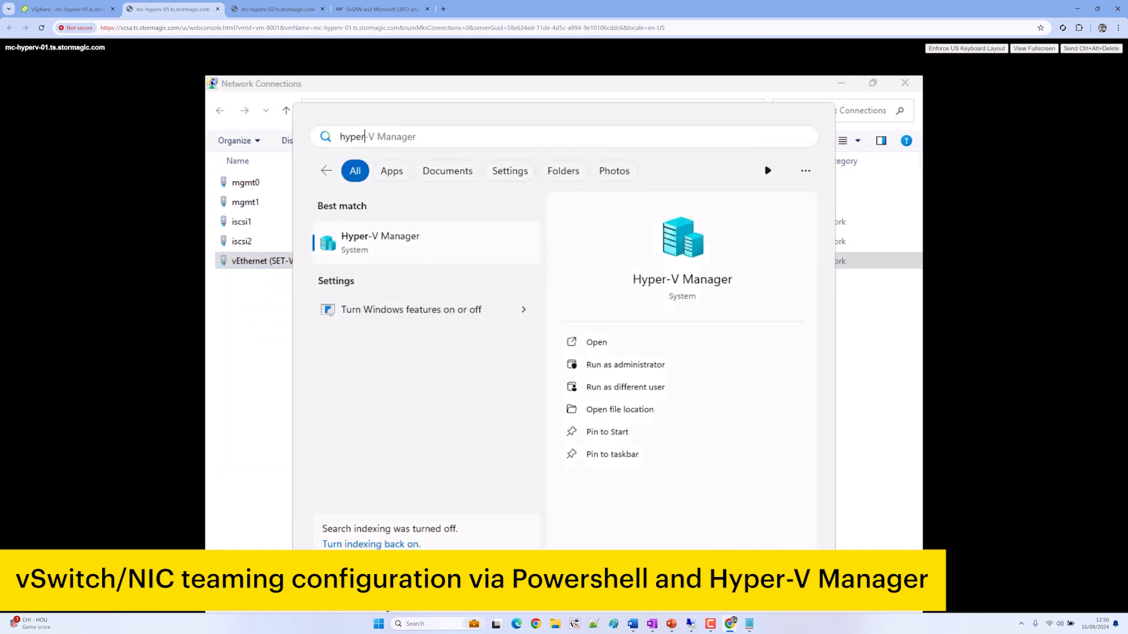
key("Return")
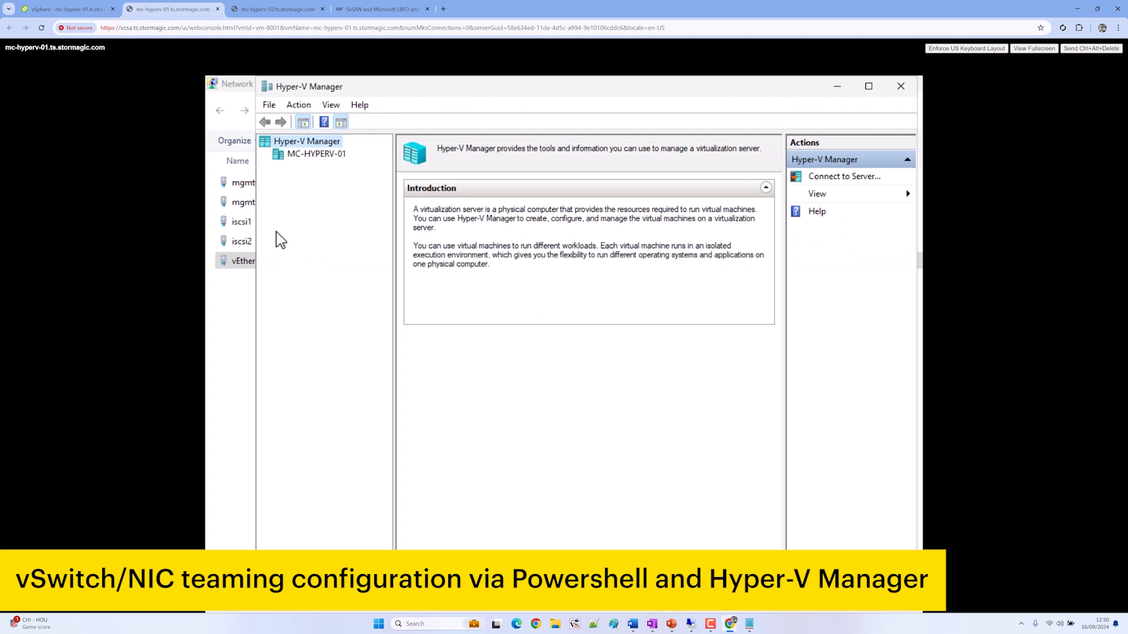
left_click(320, 156)
left_click(863, 228)
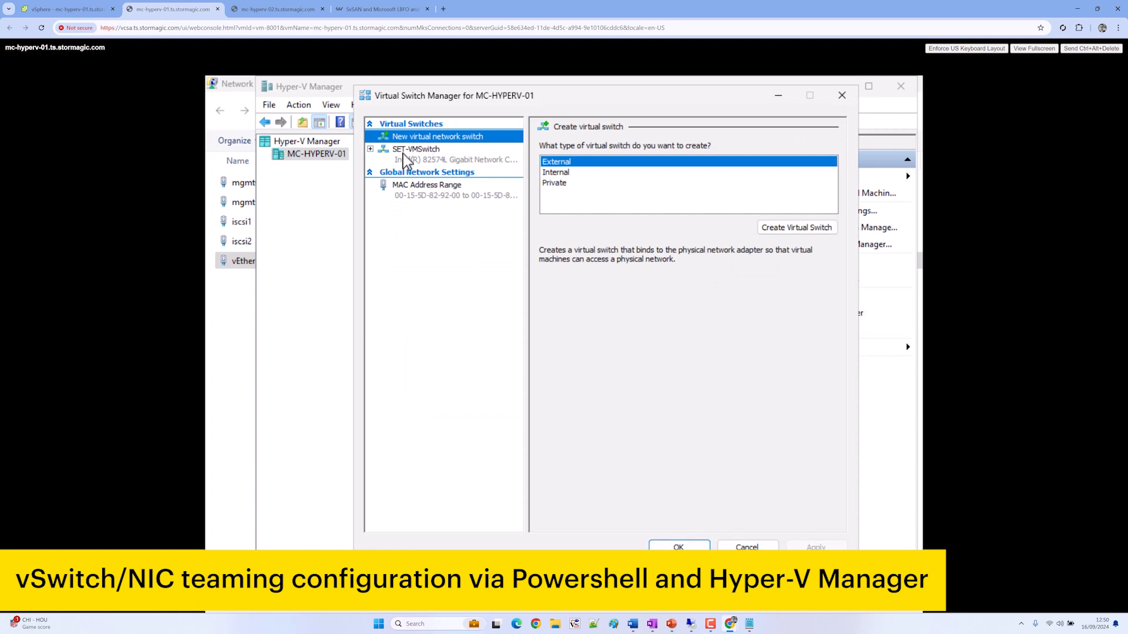
left_click(456, 165)
left_click(428, 139)
left_click(796, 228)
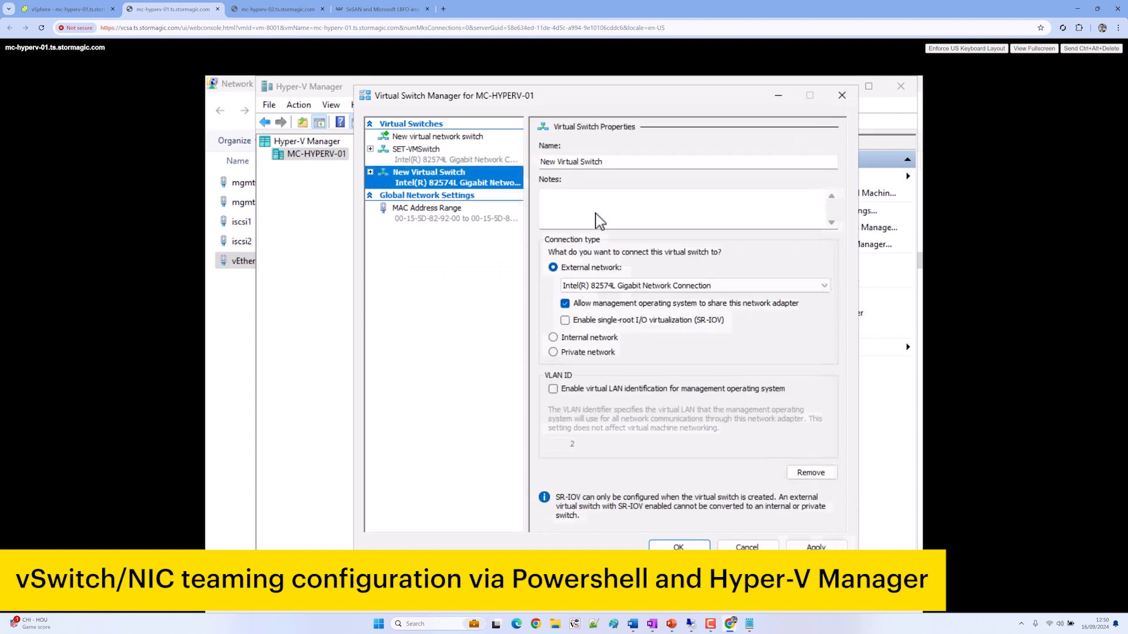
Name the first external switch iscsi and create a second one named iscsi2
left_click(620, 162)
key("ctrl+a")
type("iSCSI")
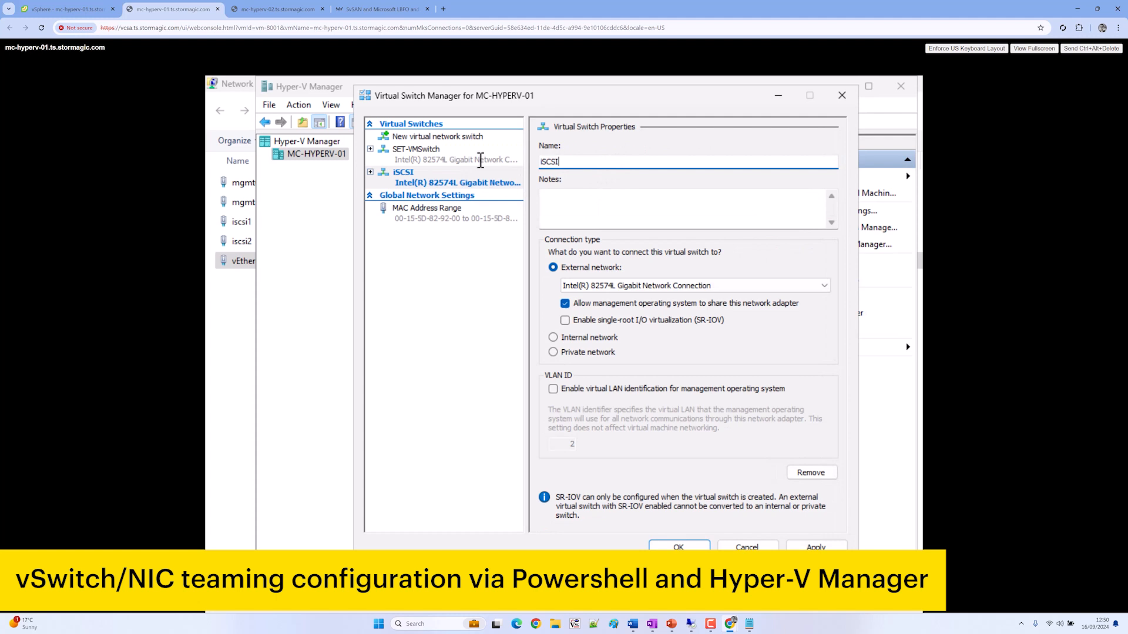
key("ctrl+a")
key("BackSpace")
type("iscsi")
left_click(464, 139)
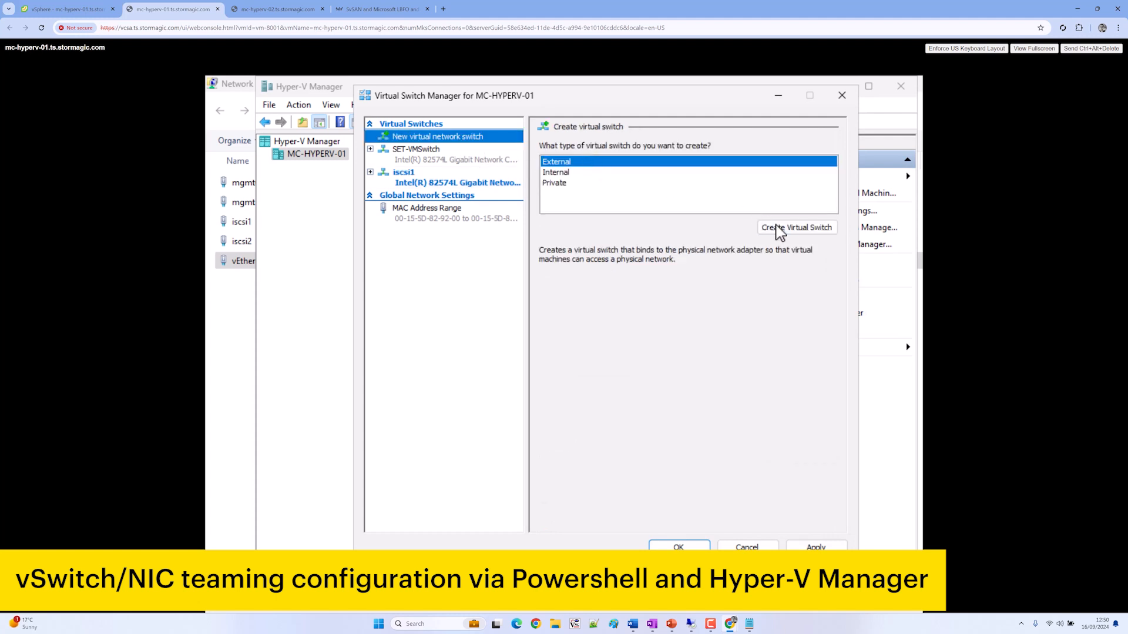
left_click(777, 226)
left_click_drag(628, 163, 536, 176)
type("iscsi2")
Check the iSCSI adapters' device names in Network Connections
left_click(620, 610)
left_click(646, 475)
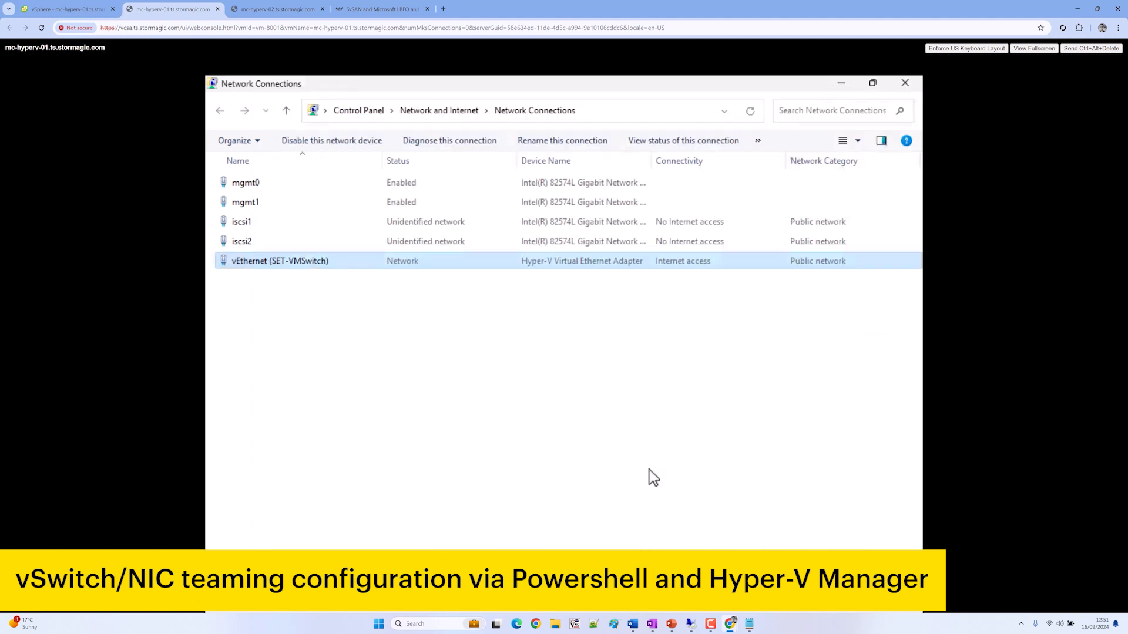
left_click(430, 229)
left_click_drag(652, 160, 797, 170)
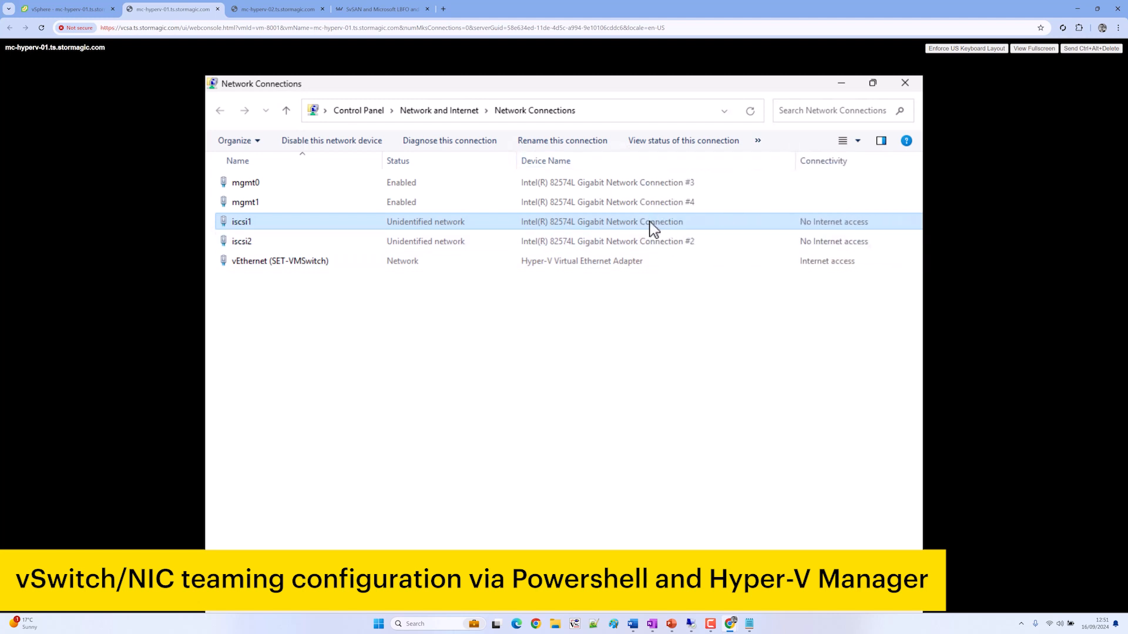
mouse_move(627, 611)
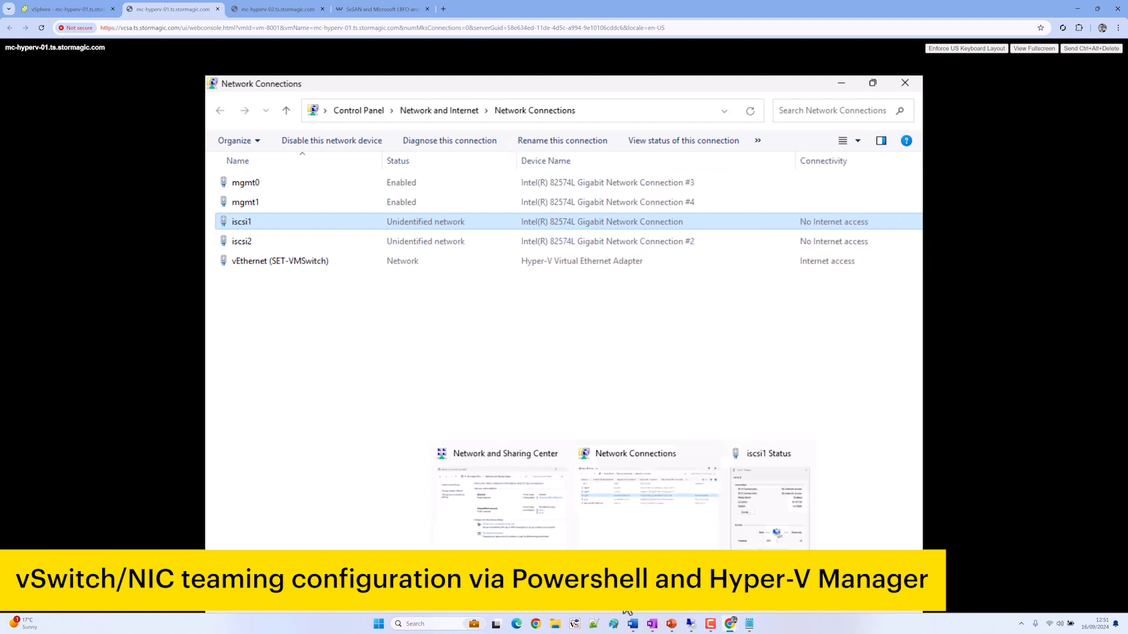
mouse_move(691, 624)
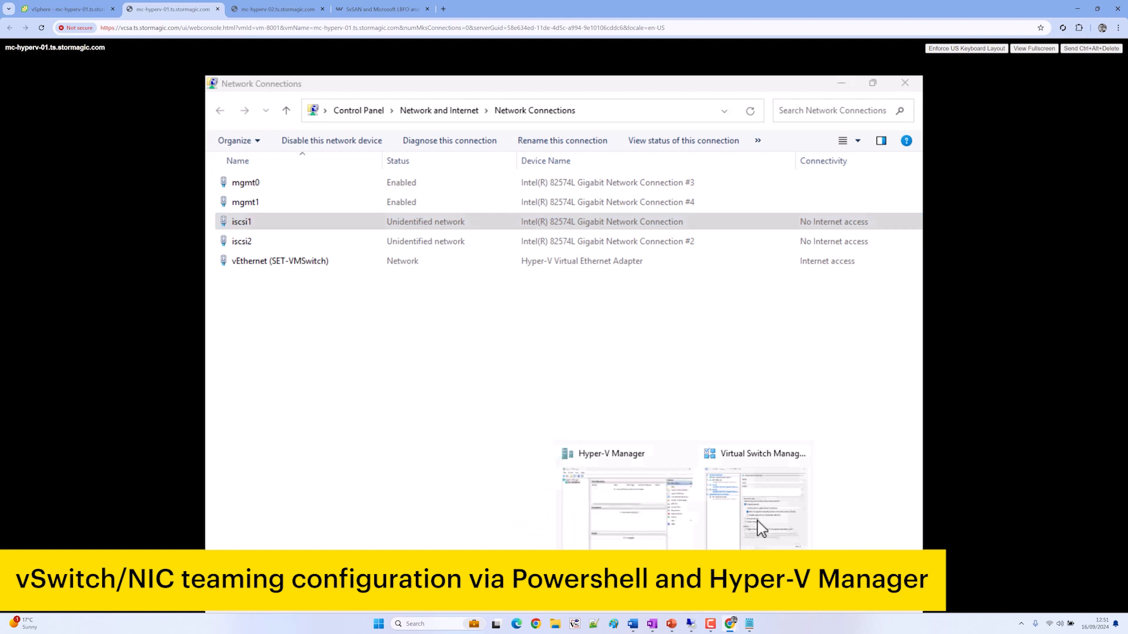
left_click(755, 524)
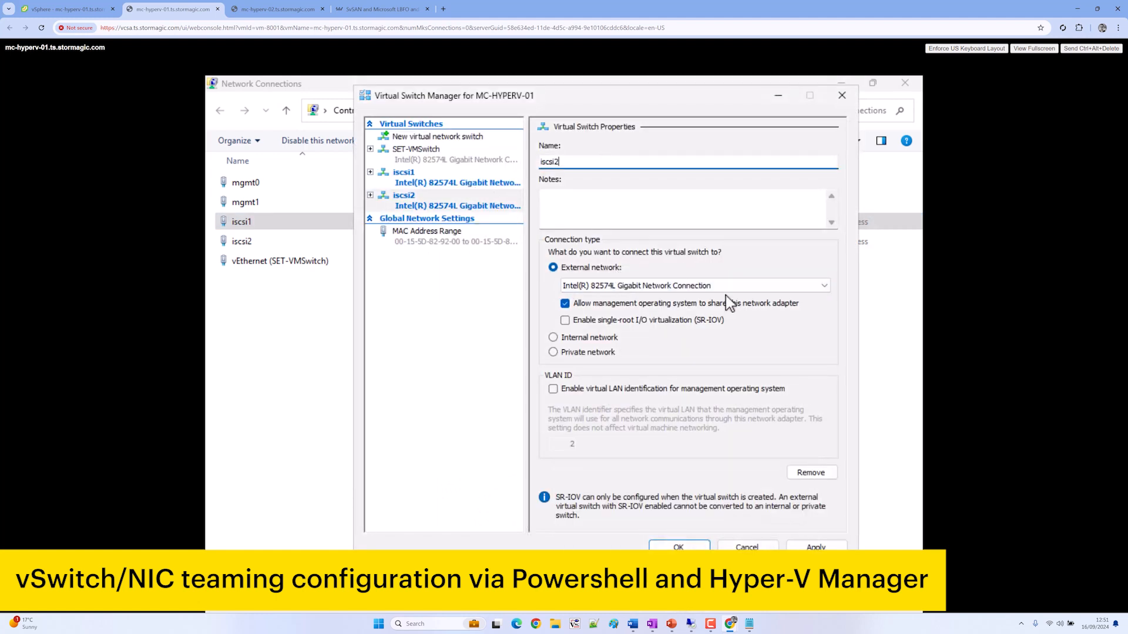
Bind iscsi2 to Network Connection #2 and apply the switch changes
left_click(458, 179)
left_click(457, 199)
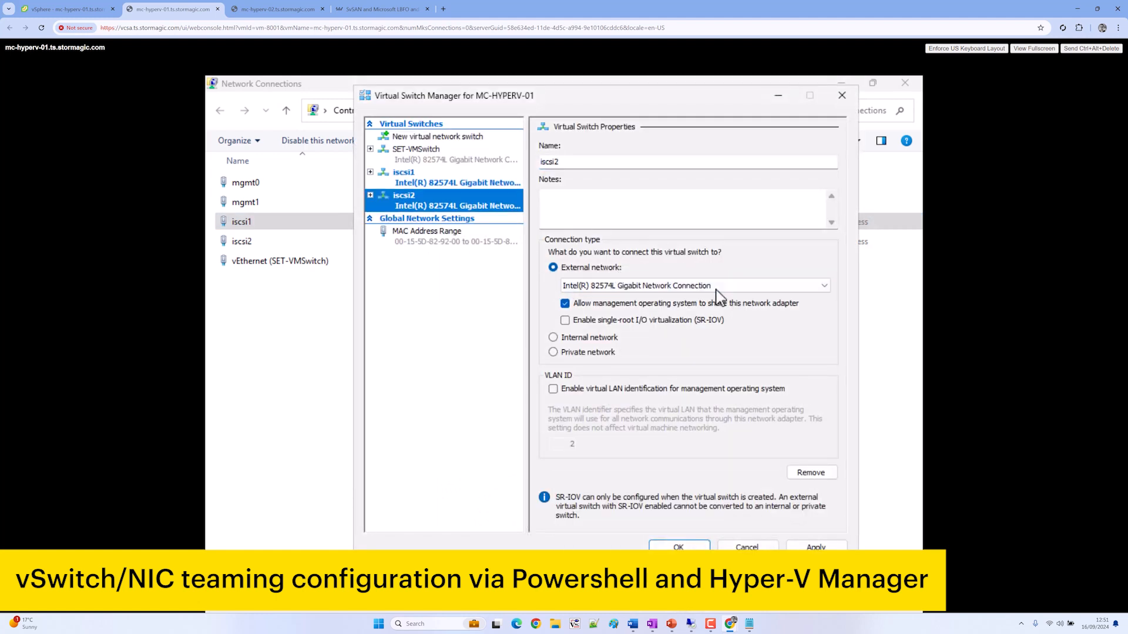
left_click(714, 288)
left_click(723, 311)
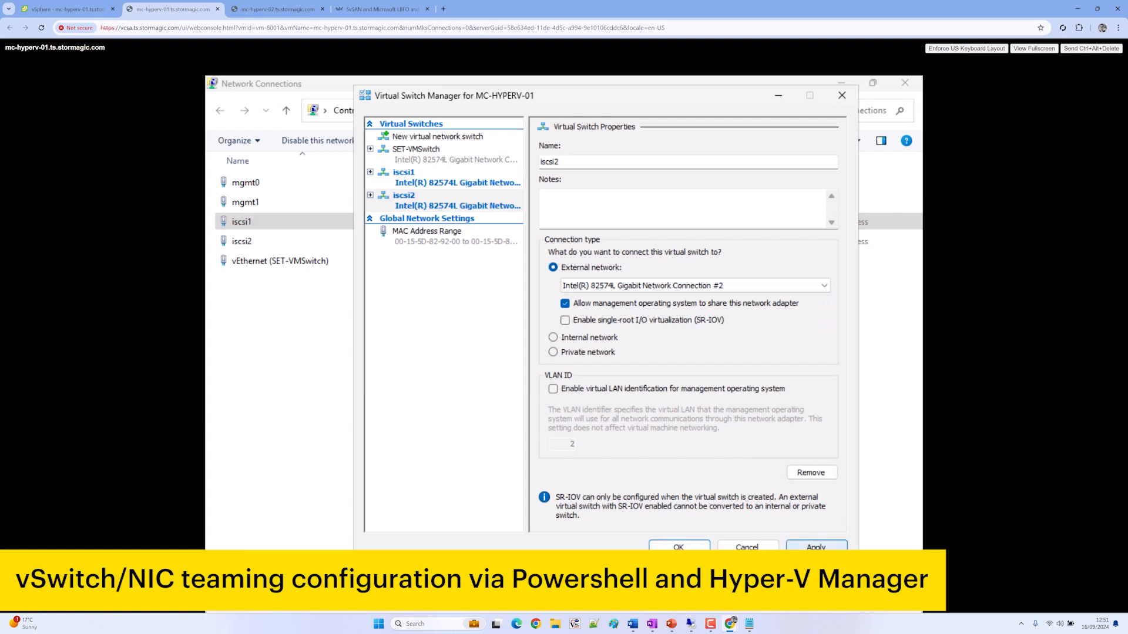
left_click(799, 546)
left_click(634, 374)
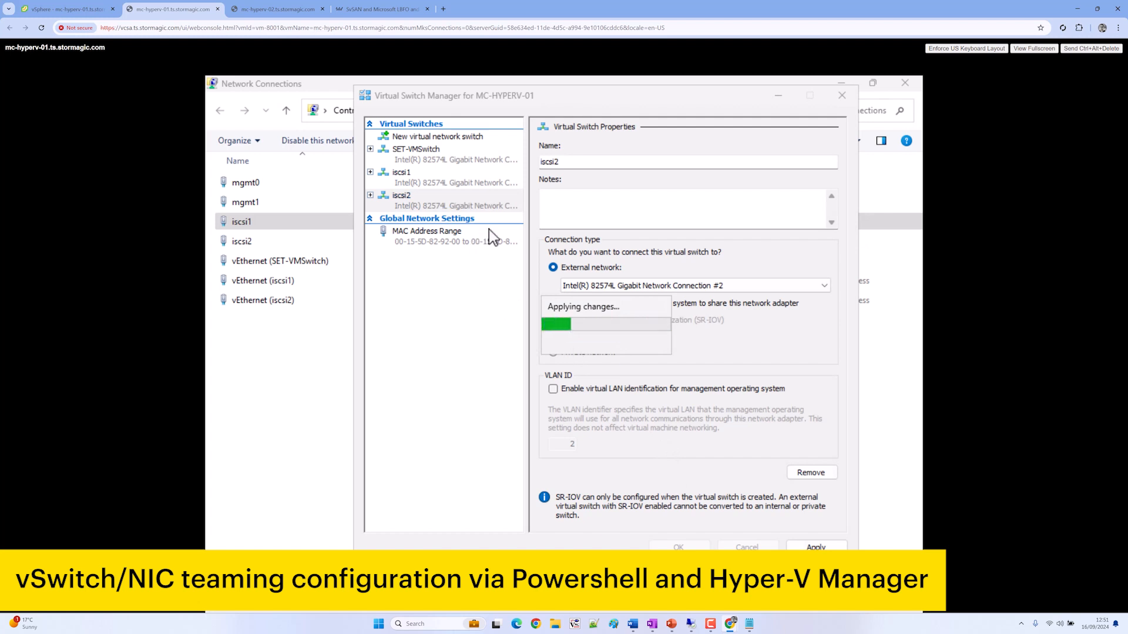
Remove both the iscsi1 and iscsi2 switches and apply
left_click(477, 180)
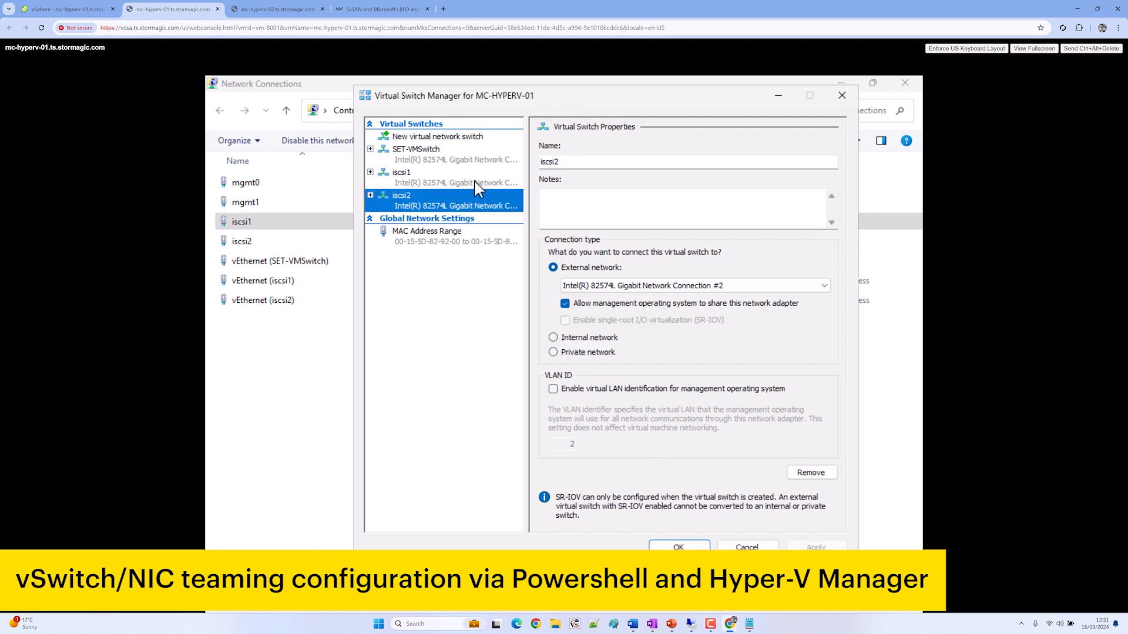
left_click(814, 474)
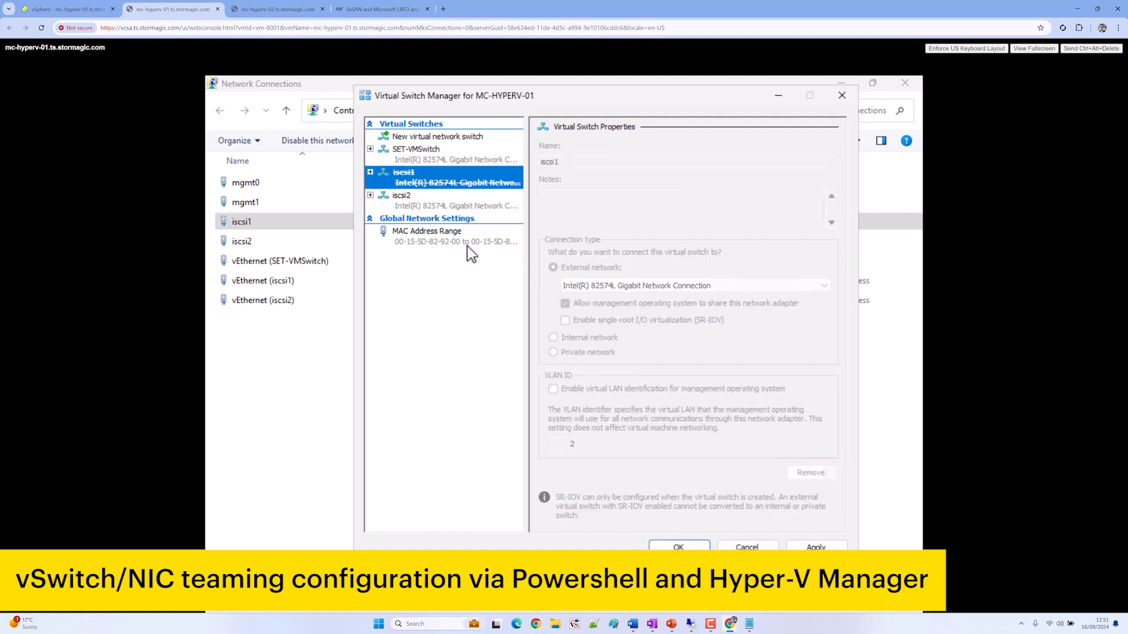
left_click(455, 207)
left_click(812, 476)
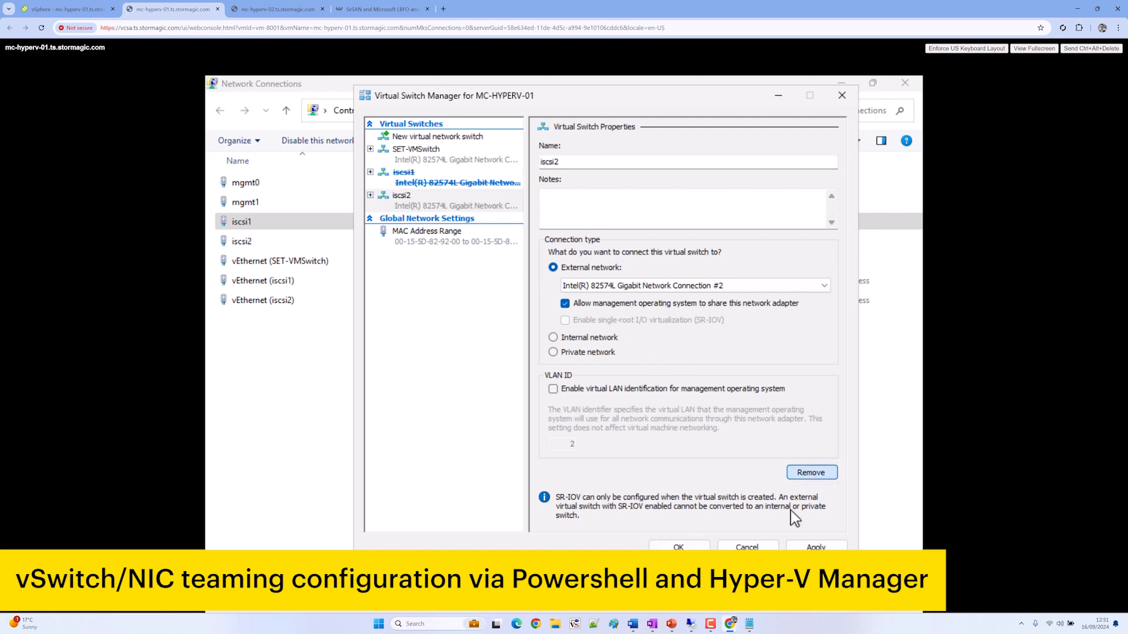
left_click(811, 546)
left_click(642, 401)
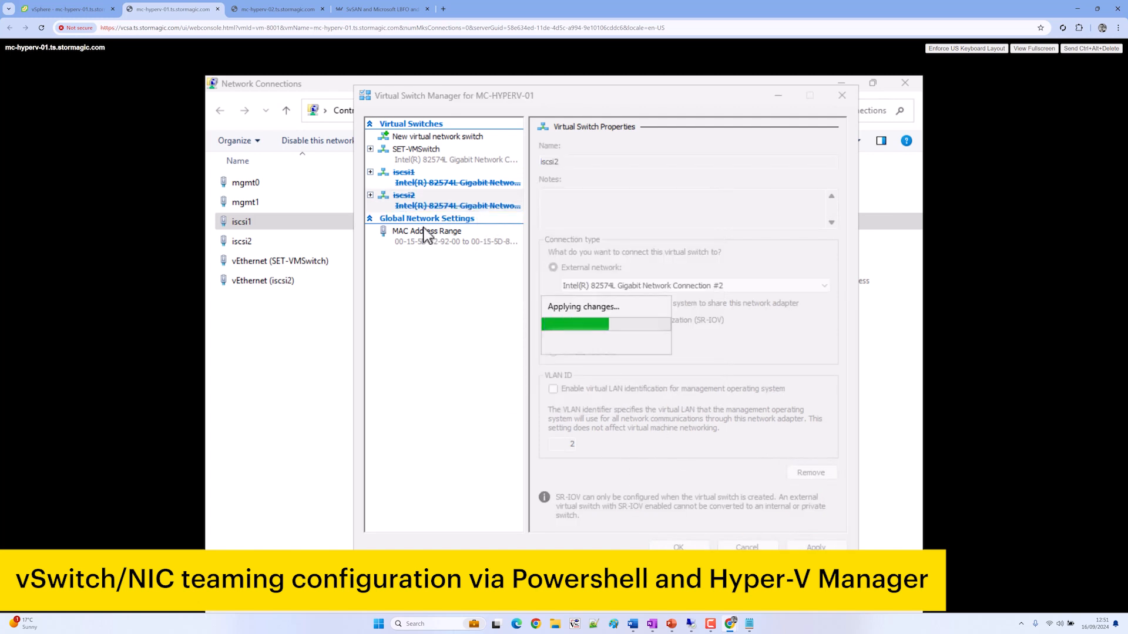
Recreate external switch iscsi1 with SR-IOV enabled
left_click(466, 144)
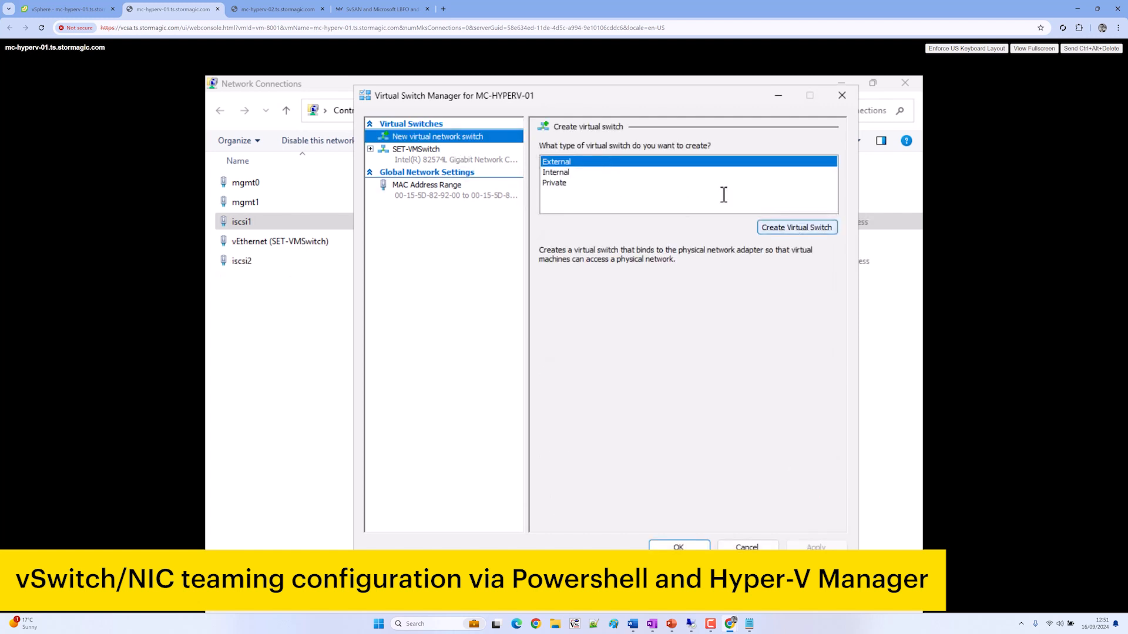
left_click(800, 228)
left_click(584, 161)
key("ctrl+a")
type("i")
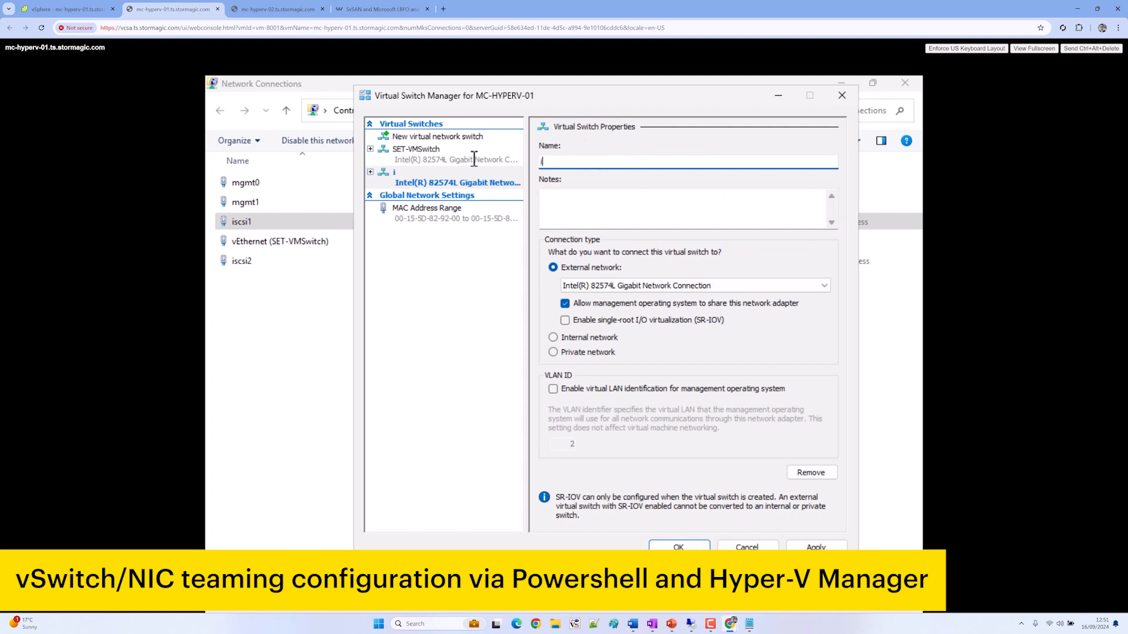
type("scsi1")
left_click(625, 320)
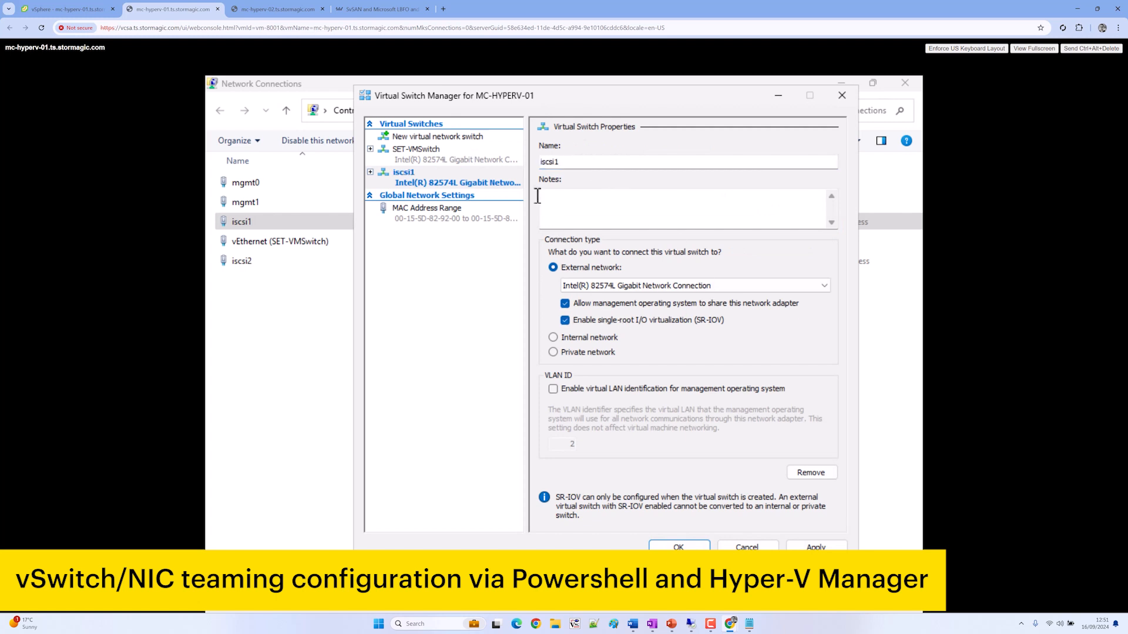
Add external switch iscsi2 with SR-IOV on Network Connection #2, apply and close
left_click(461, 139)
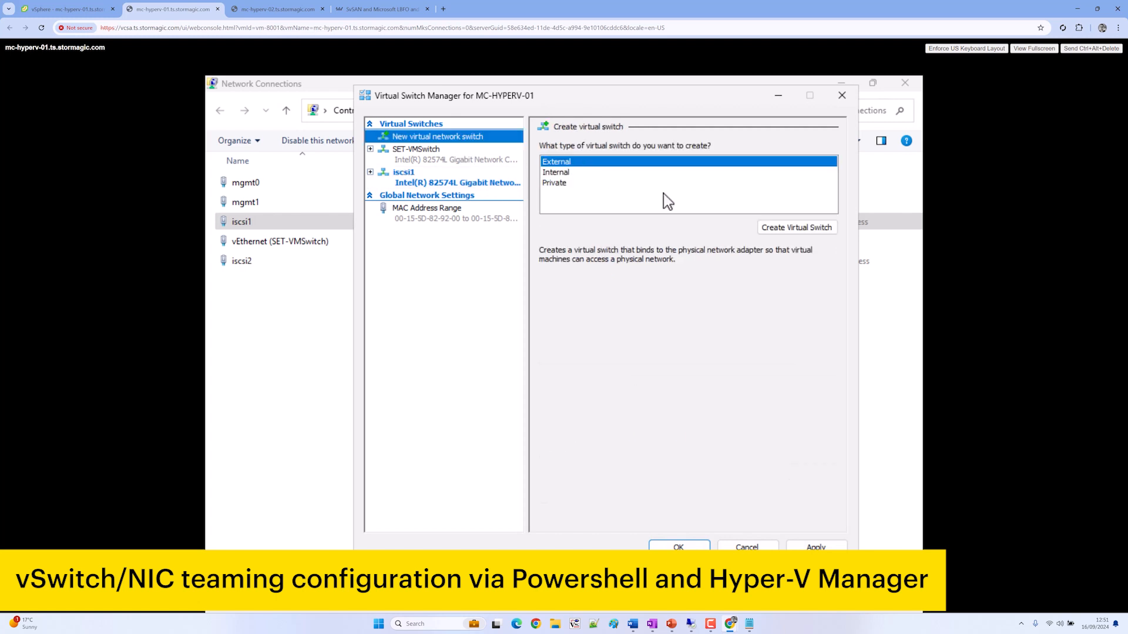
left_click(815, 230)
left_click(634, 162)
key("ctrl+a")
type("iscsi2")
left_click(668, 320)
left_click(695, 285)
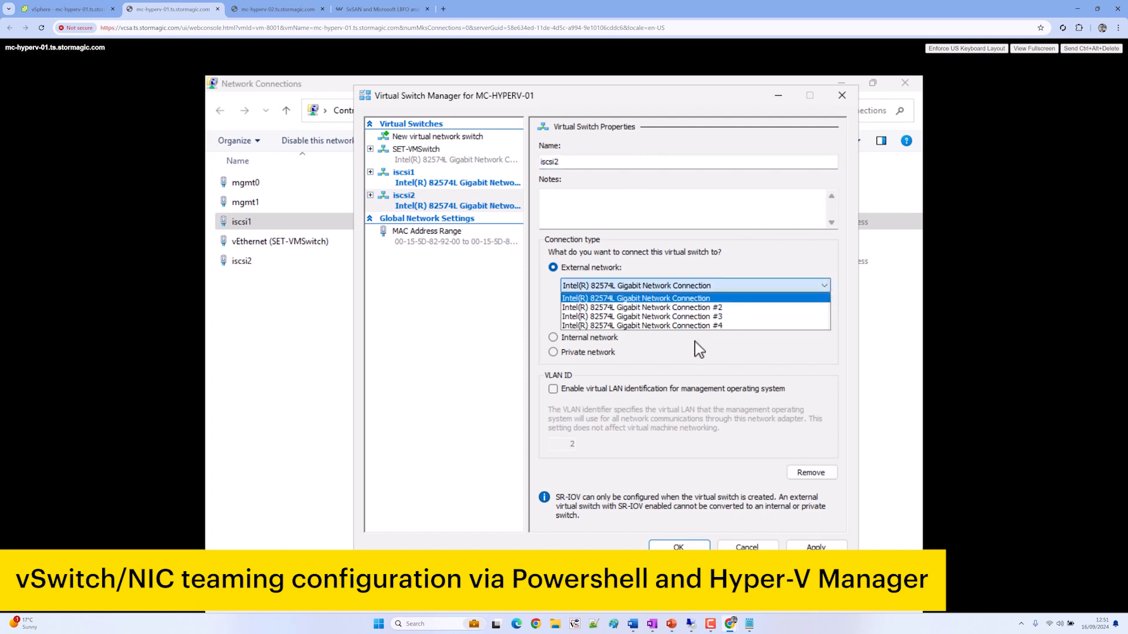
left_click(718, 308)
left_click(832, 547)
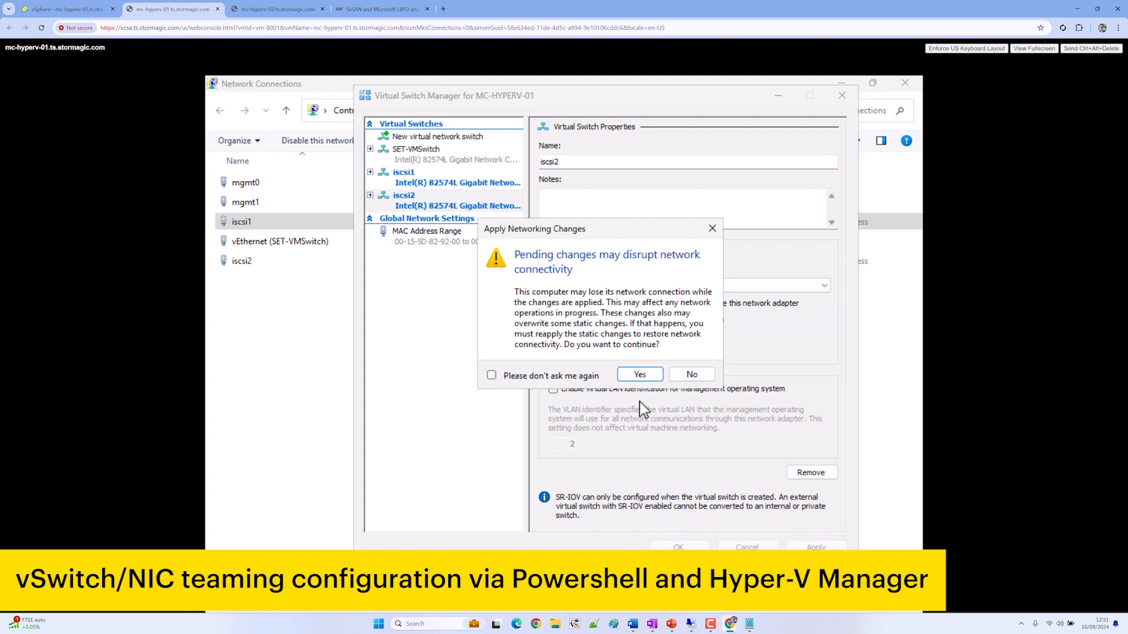
left_click(640, 373)
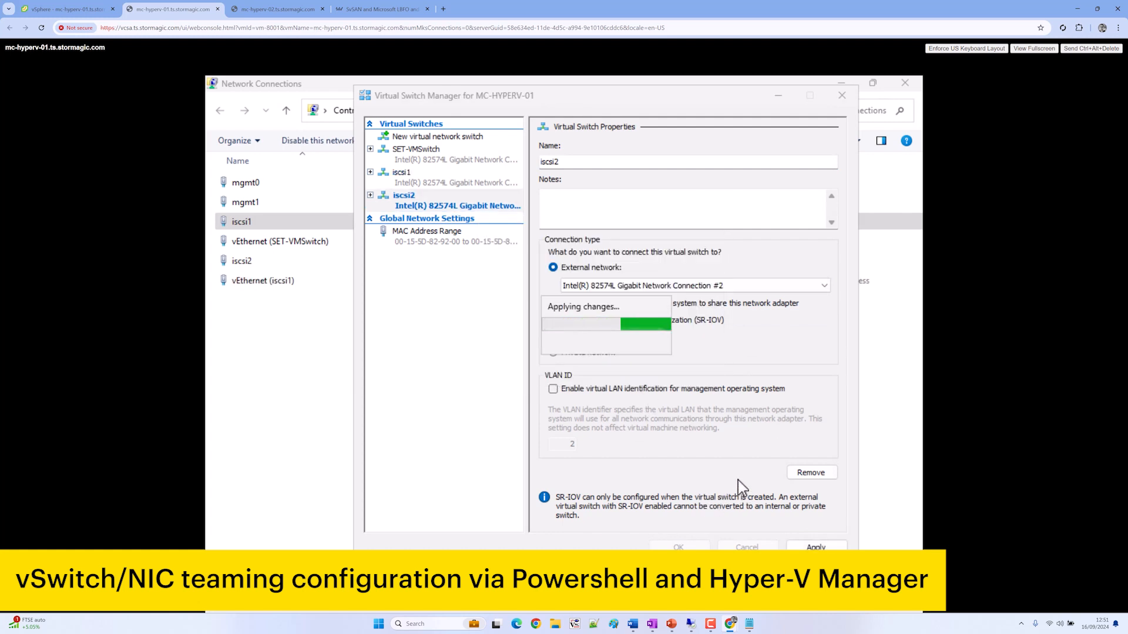
left_click(678, 546)
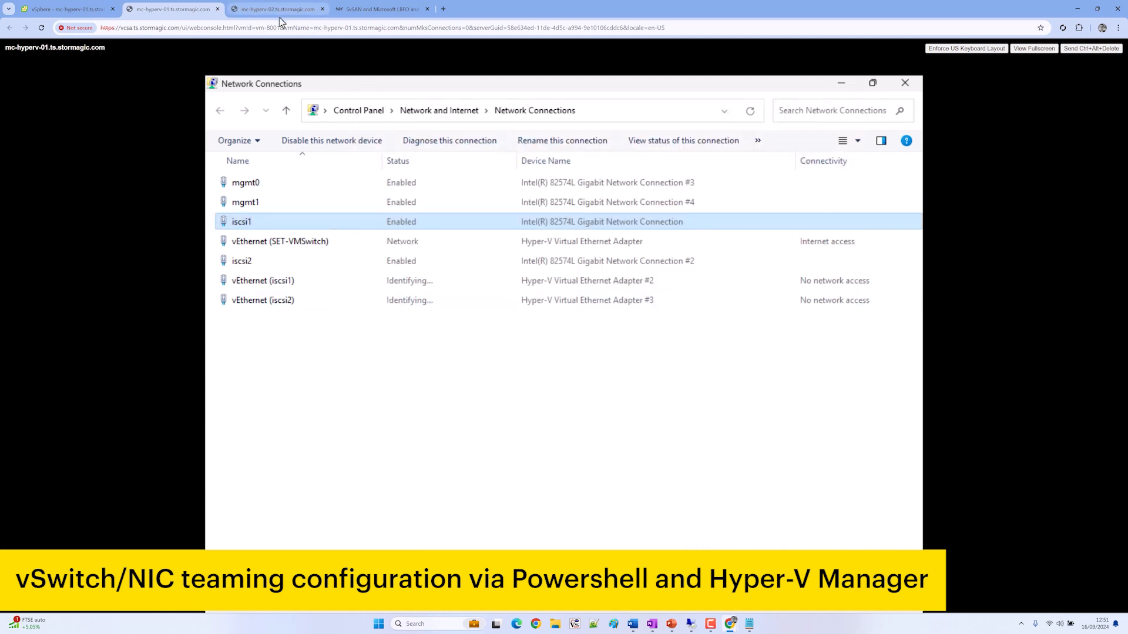
Give vEthernet (iscsi1) static IPv4 address 192.167.130.51 with a subnet mask
right_click(304, 282)
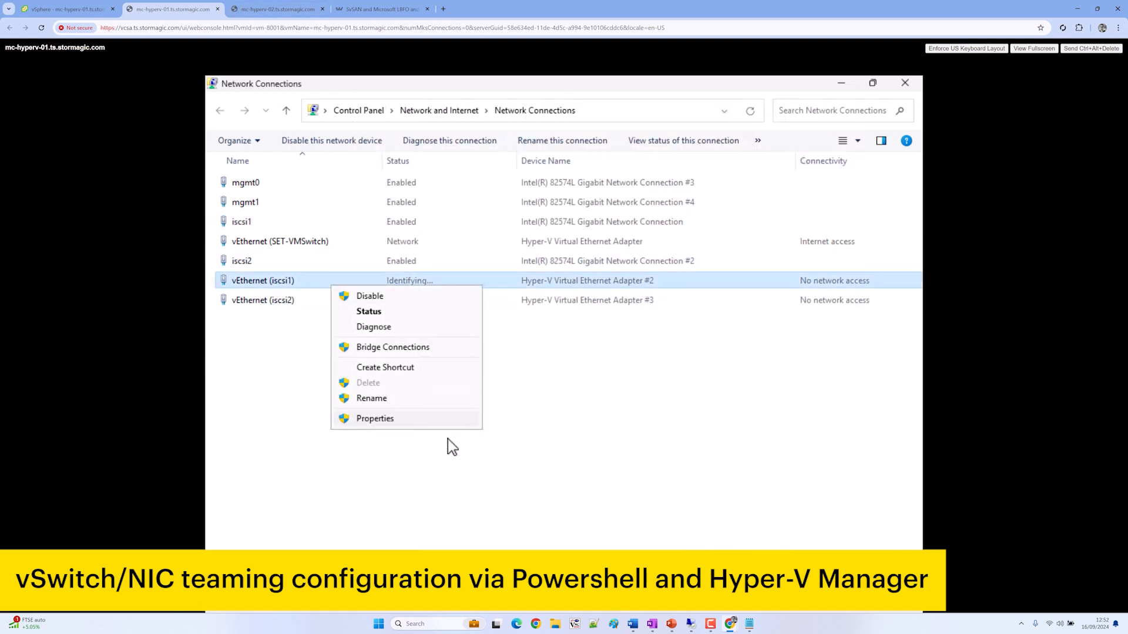
left_click(411, 416)
left_click(352, 314)
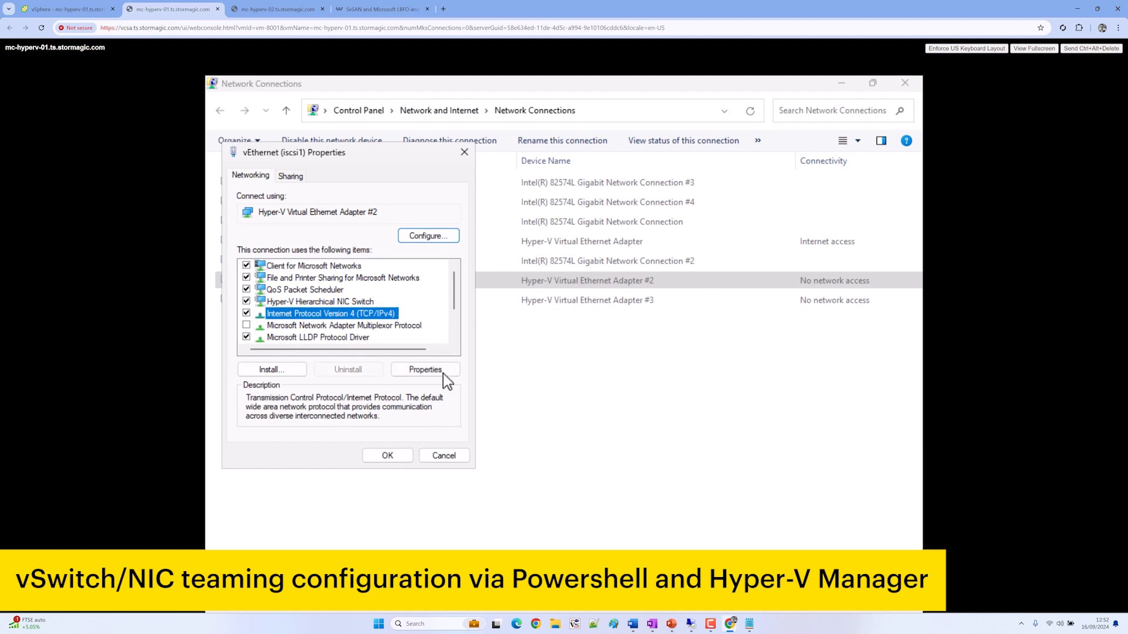
left_click(426, 370)
left_click(355, 310)
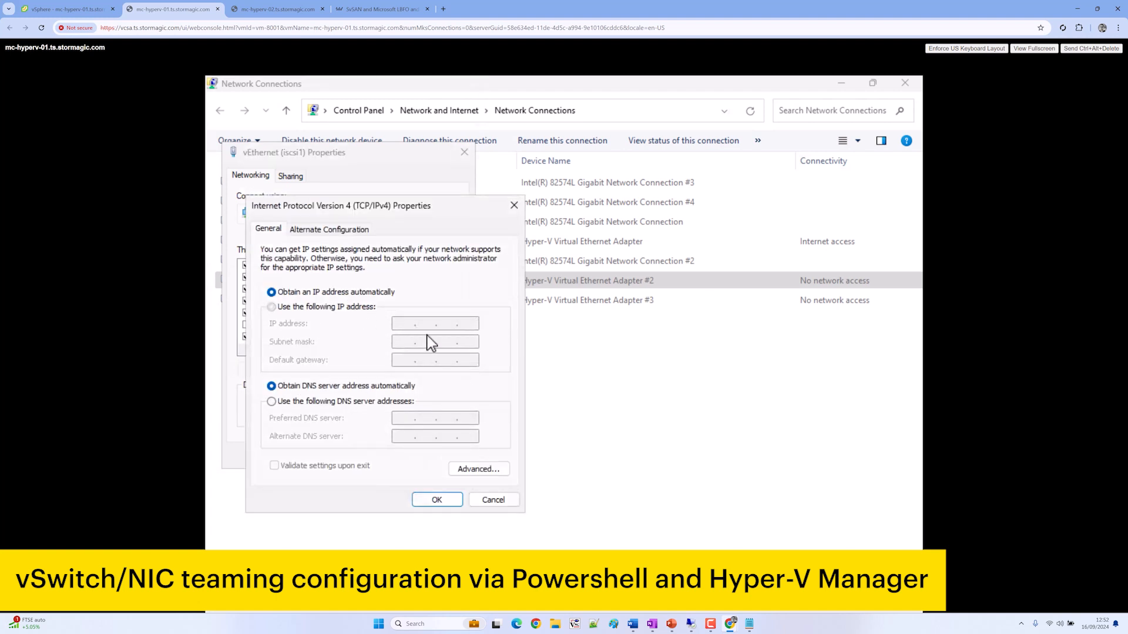
type("192 . ")
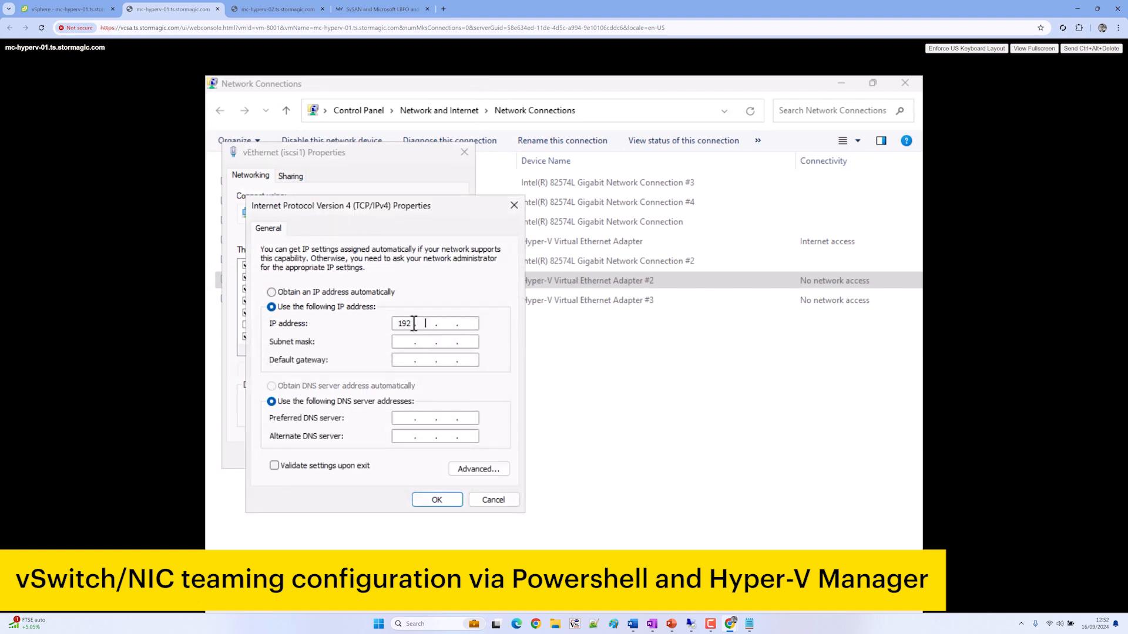
type("167 . 130 . 51")
key("Tab")
type("255")
left_click(436, 500)
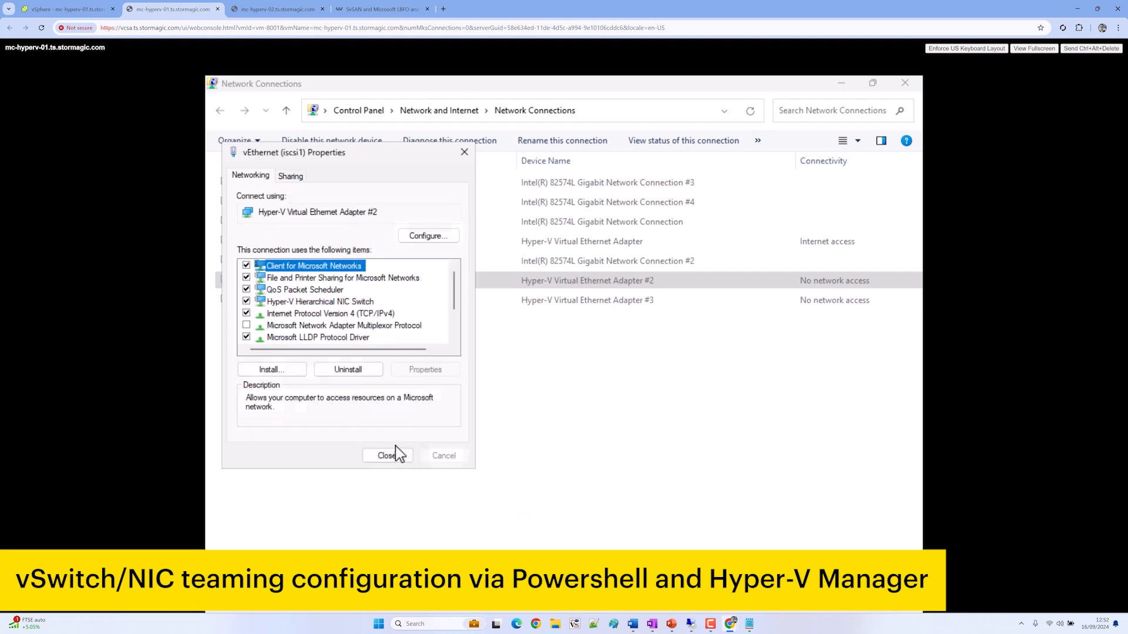
left_click(387, 456)
Give vEthernet (iscsi2) static IP 192.168.130.51, mask 255.255.255.0, and save
left_click(408, 304)
right_click(409, 303)
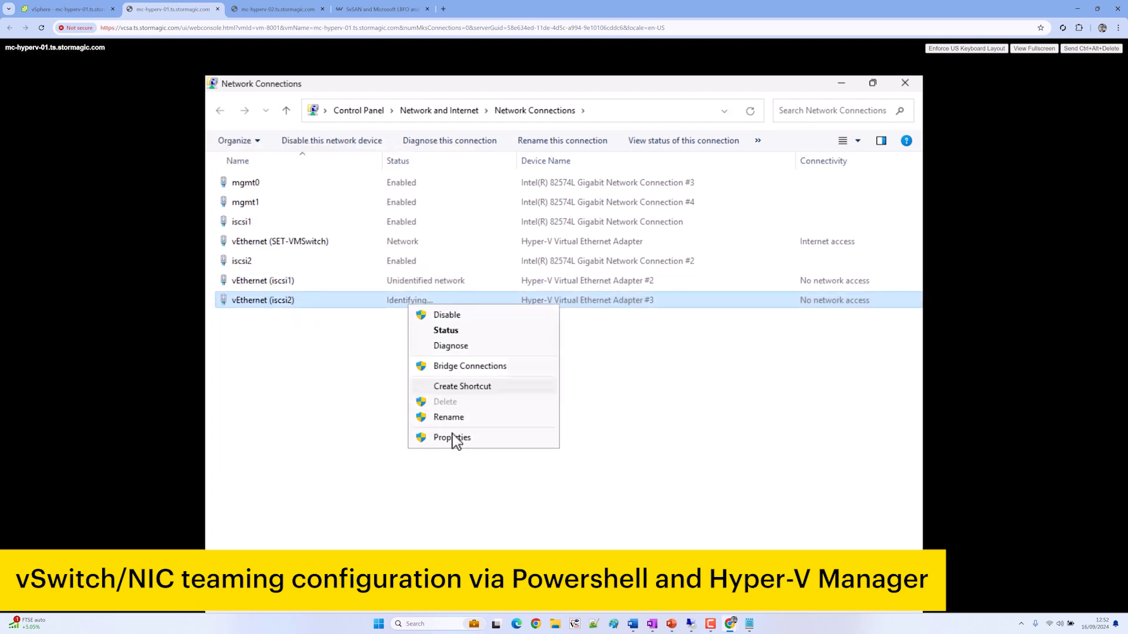
left_click(458, 436)
double_click(362, 314)
left_click(349, 308)
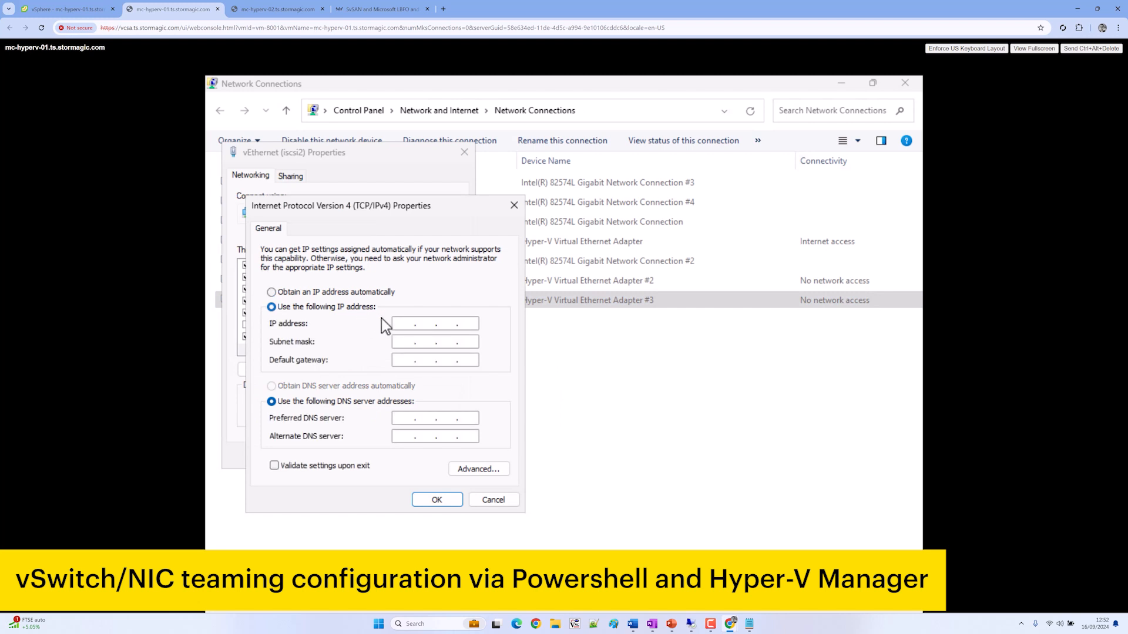
left_click(401, 324)
type("192 . 168 . 130 . 51")
key("Tab")
left_click(442, 503)
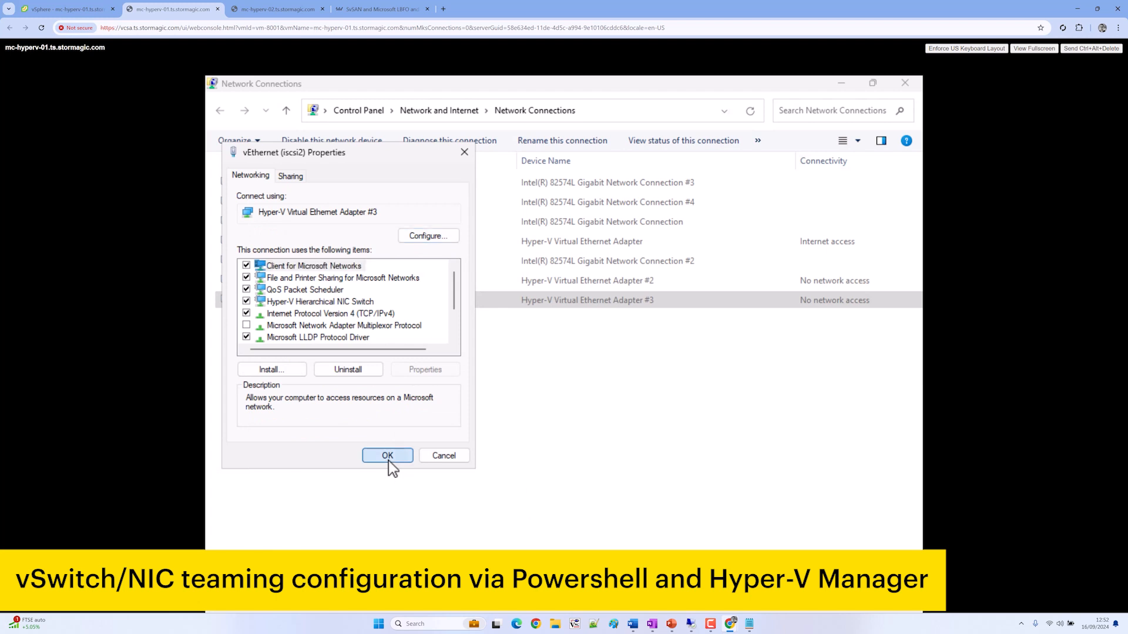
left_click(389, 460)
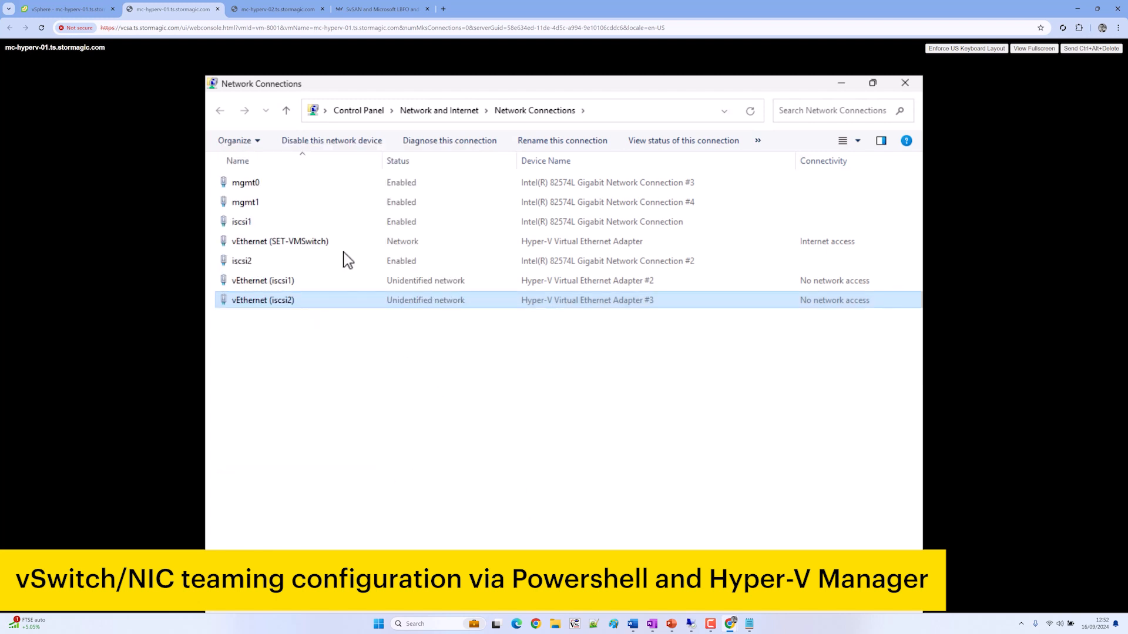
left_click(271, 10)
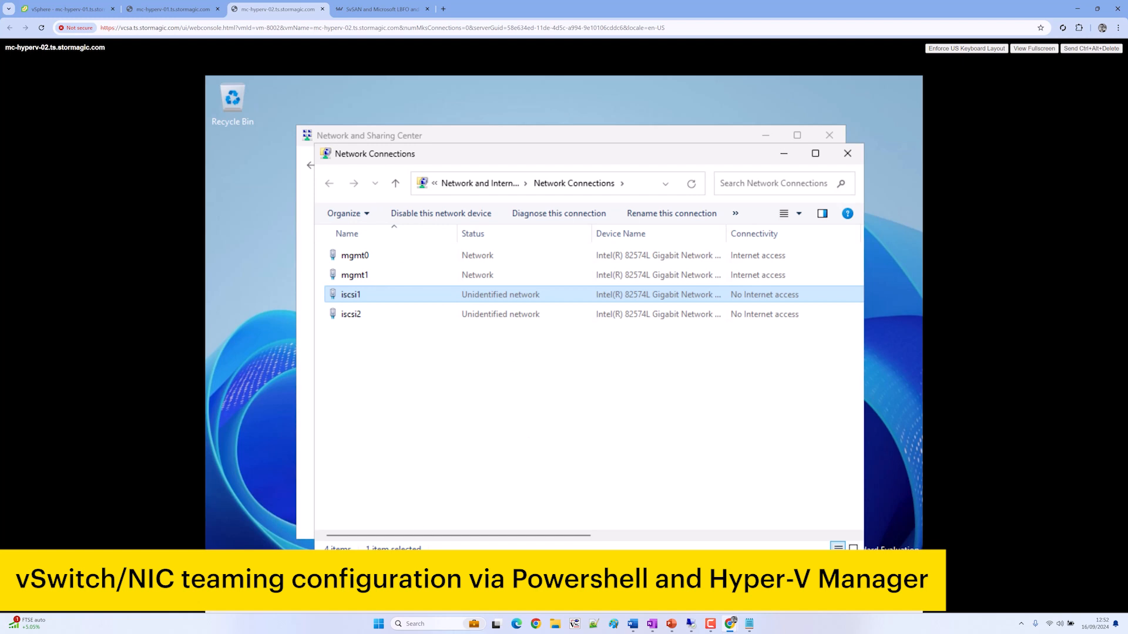
Launch PowerShell on mc-hyperv-02, change to the drive root with cd\, and maximize the browser window
key("super")
type("power")
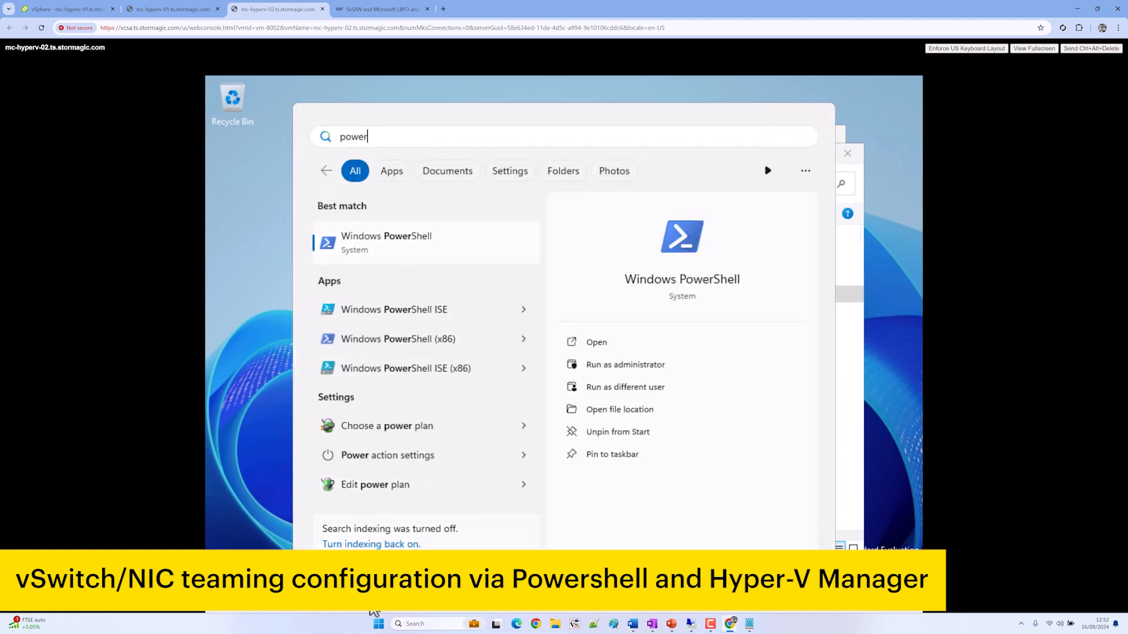
key("Return")
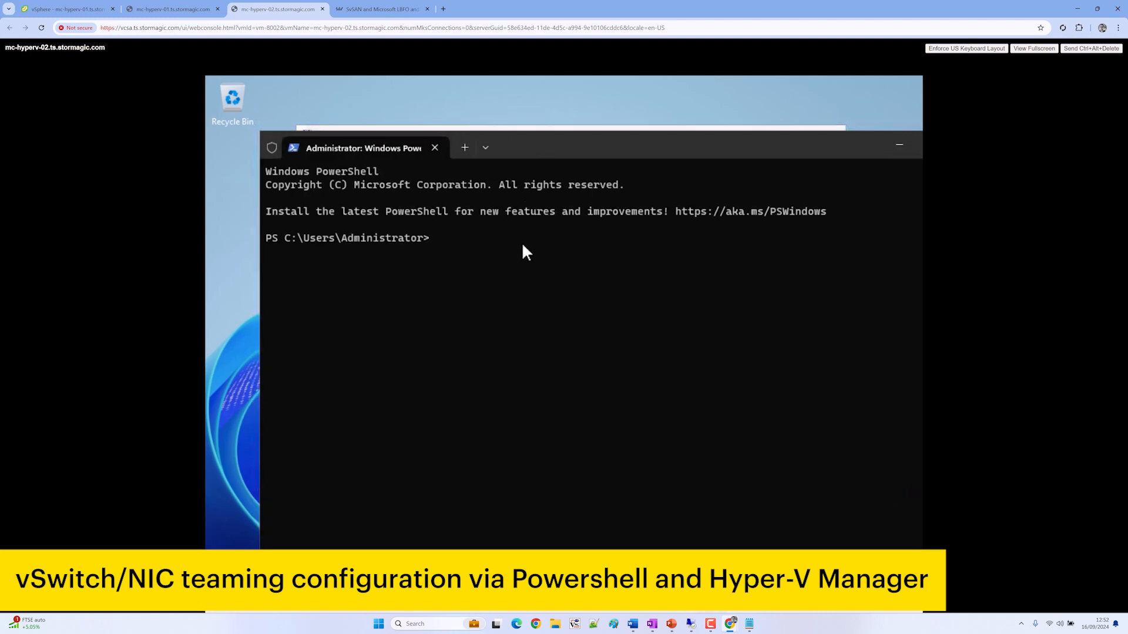
type("cd\\")
key("Return")
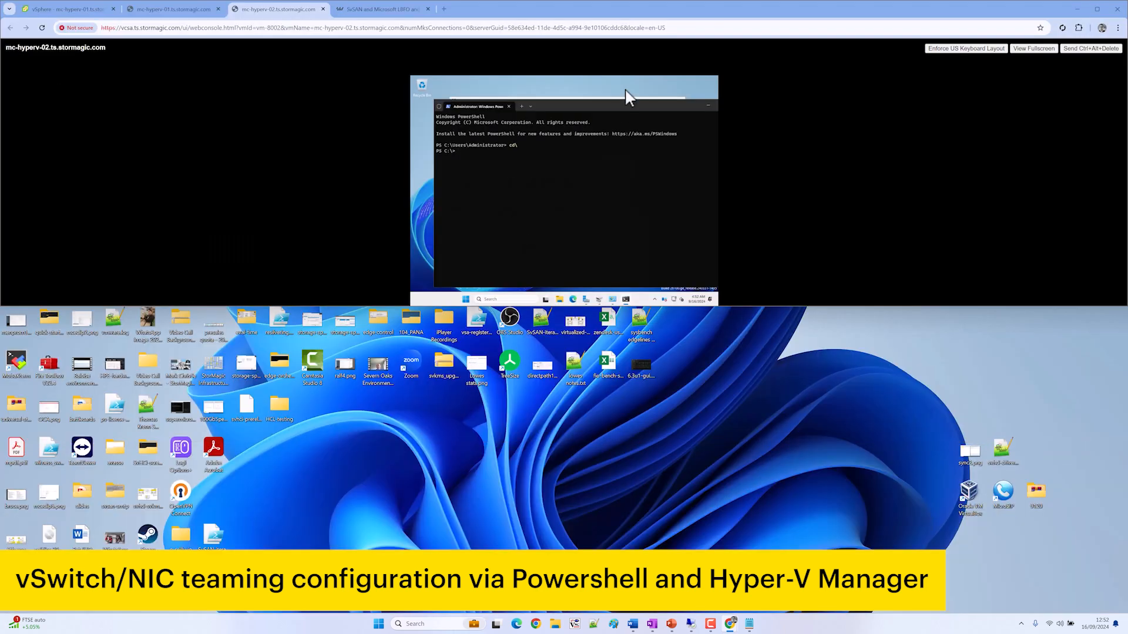
double_click(619, 9)
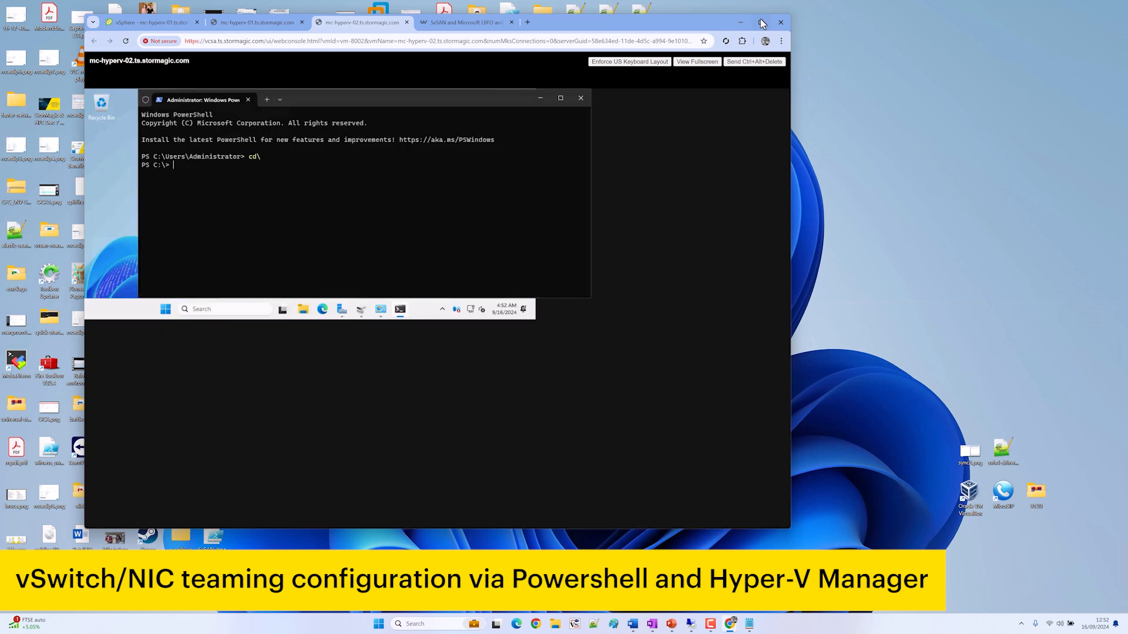
left_click(762, 23)
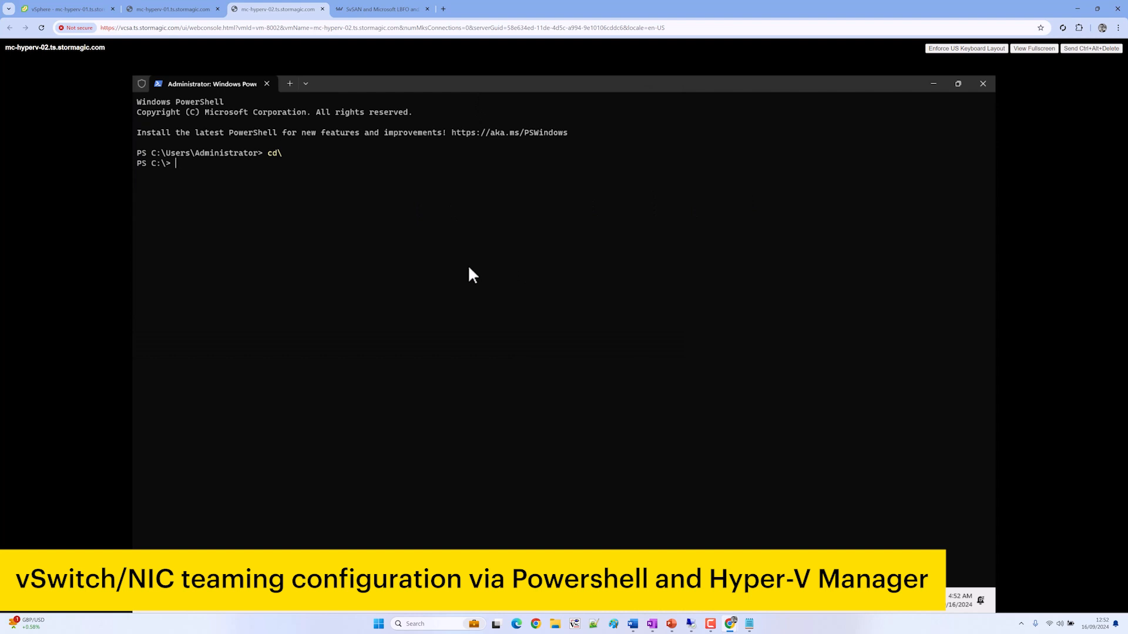
Run New-VMSwitch "SET-VMSwitch" over mgmt0 and mgmt1 with embedded teaming and IOV enabled
type("ew-VMsw")
key("Tab")
type("itch")
key("BackSpace")
key("BackSpace")
key("BackSpace")
type("-Name \"\"SET")
key("BackSpace")
type("-VMSwitch")
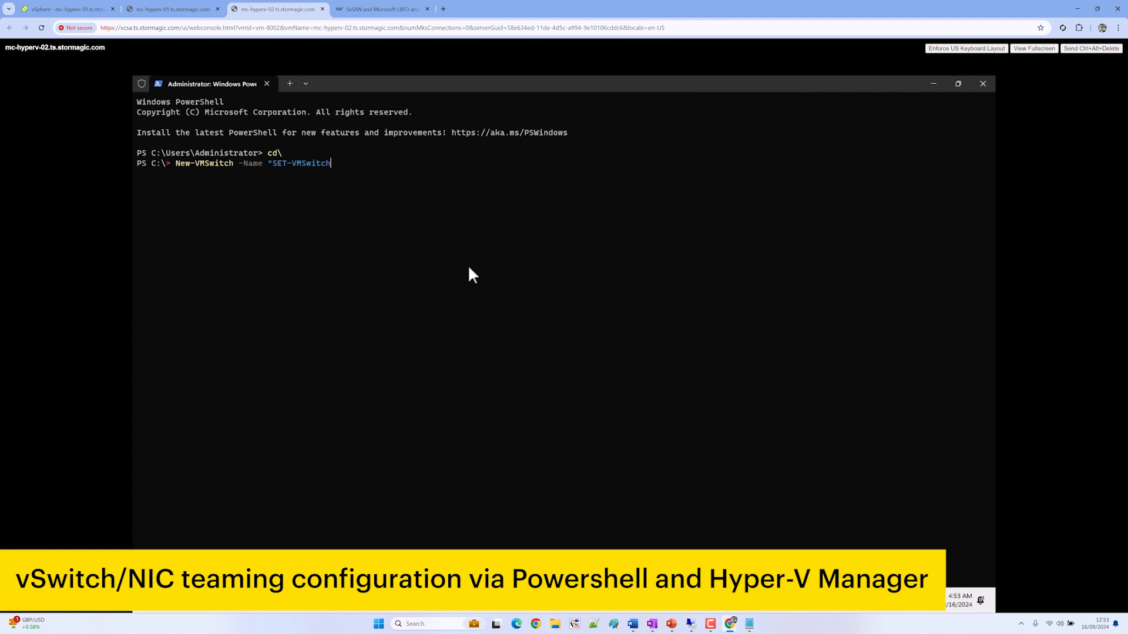
type("\" -NetAdapterName \"\",\"\"")
key("Left")
key("Left")
key("Left")
key("Left")
type("mgmt0")
key("Right")
key("Right")
key("Right")
type("mgmt1\"")
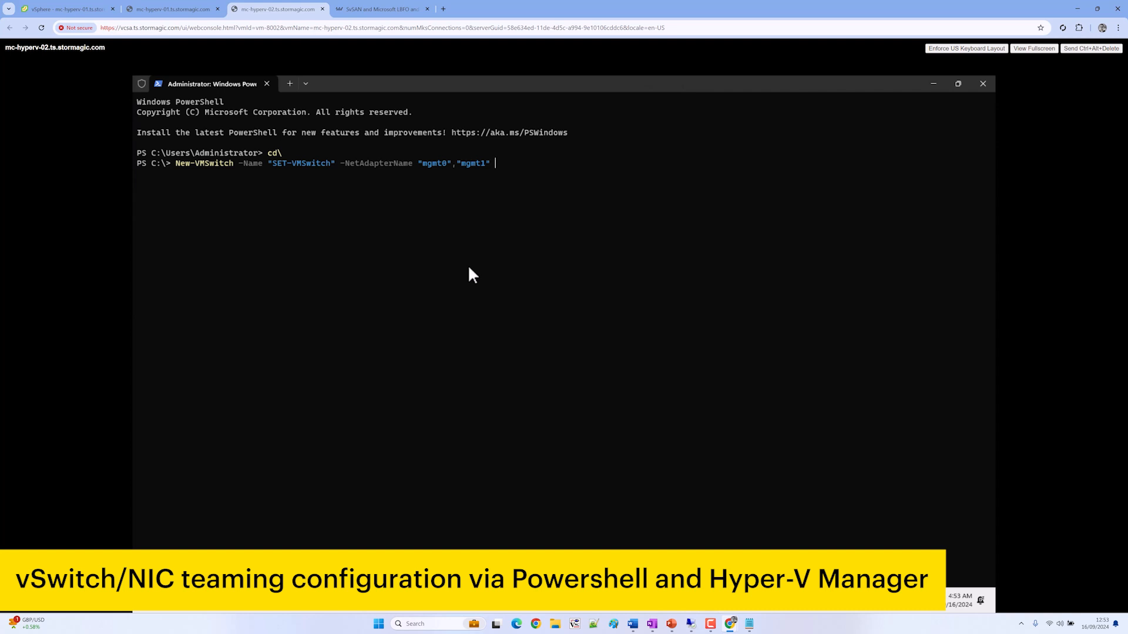
type(" -EnableEmbeddedTeaming $true")
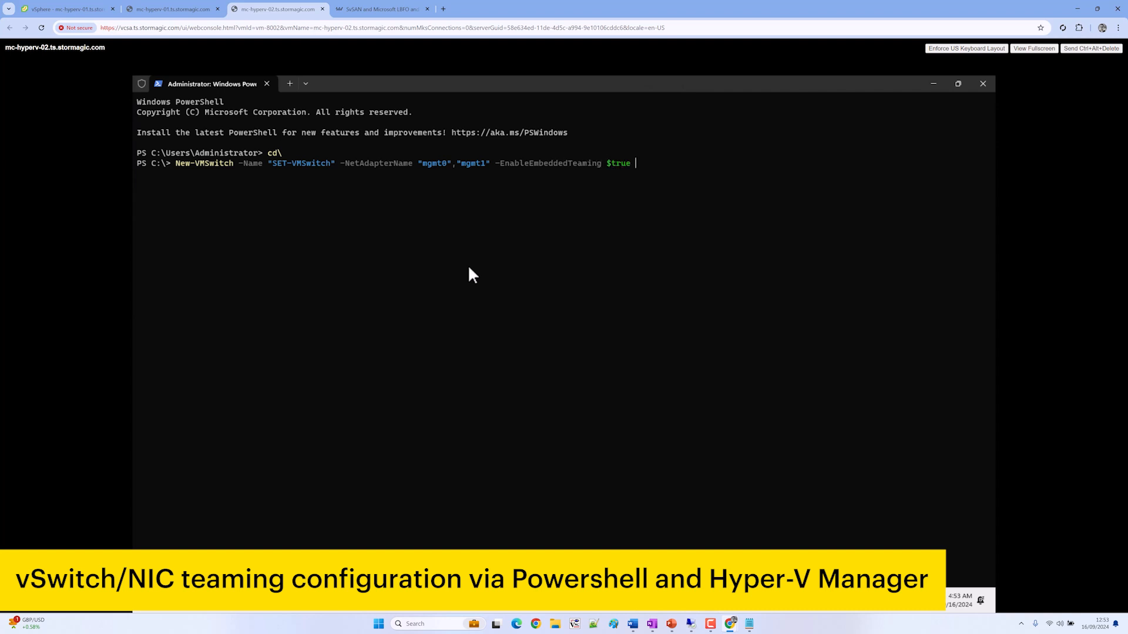
type(" -EnableIov $true")
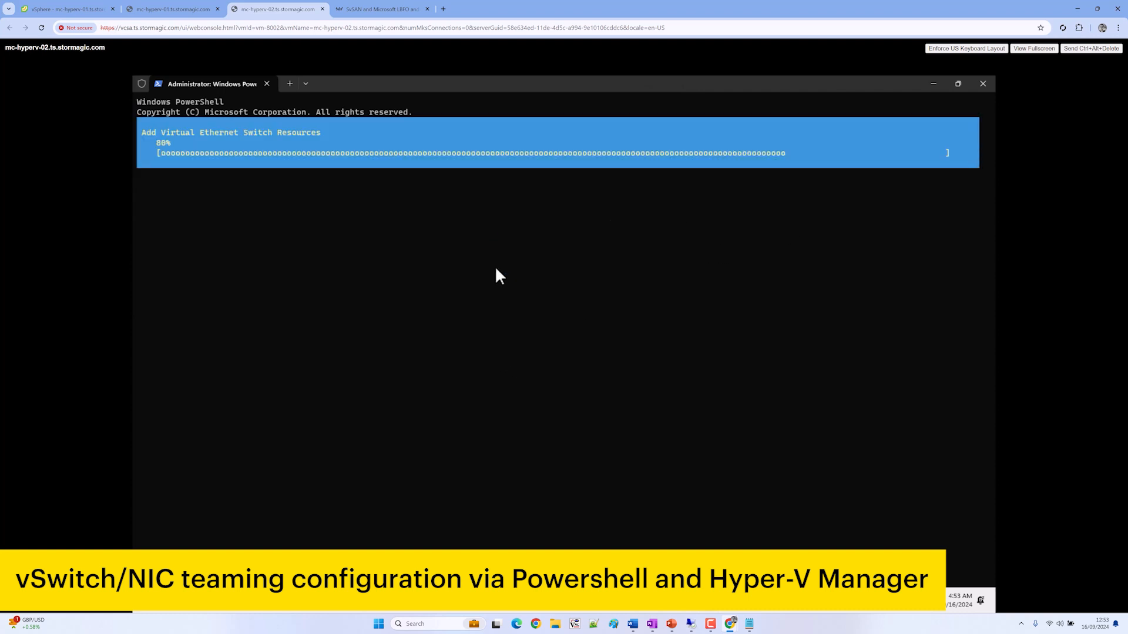
left_click(380, 8)
Search the StorMagic Knowledgebase for 'teaming' and reopen the SvSAN LBFO and SET NIC teaming article
scroll(652, 246, "up", 2)
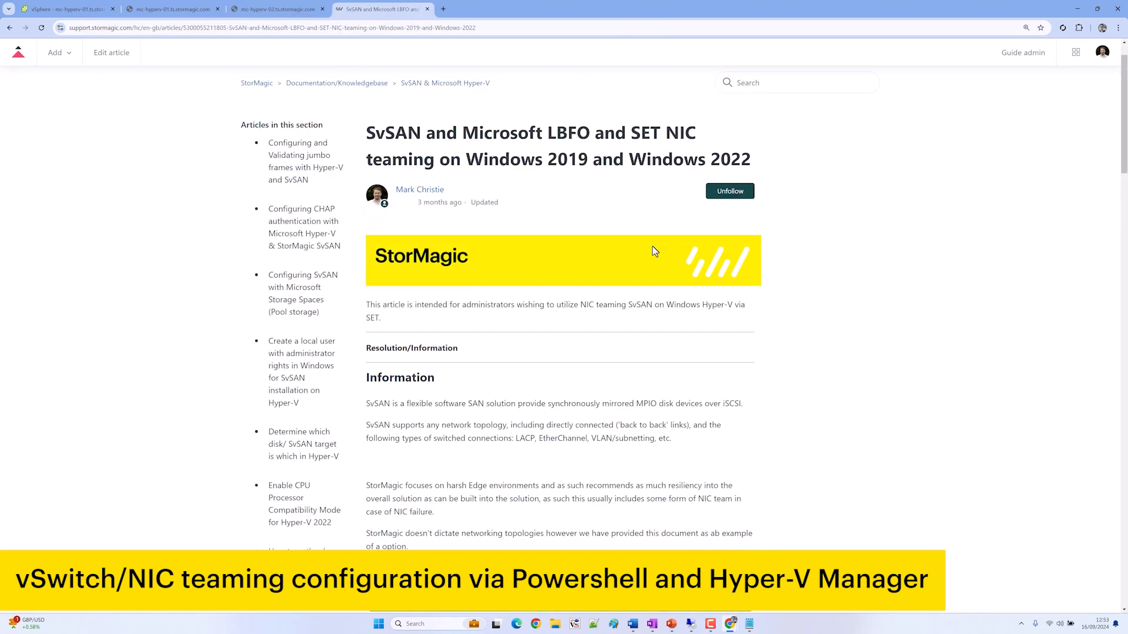
left_click(250, 129)
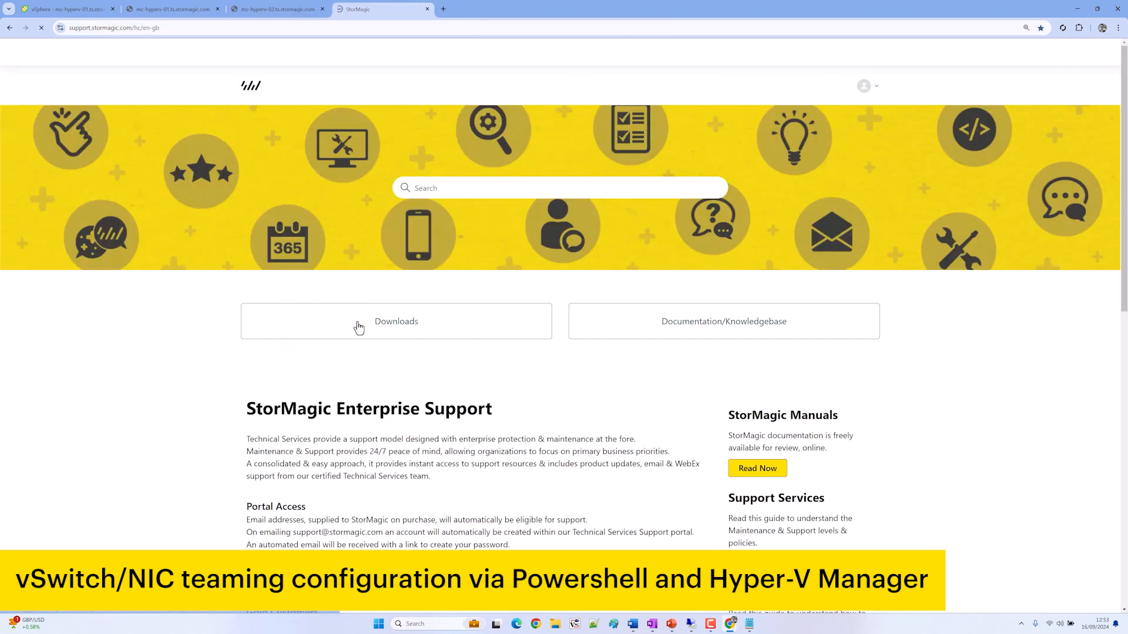
left_click(594, 336)
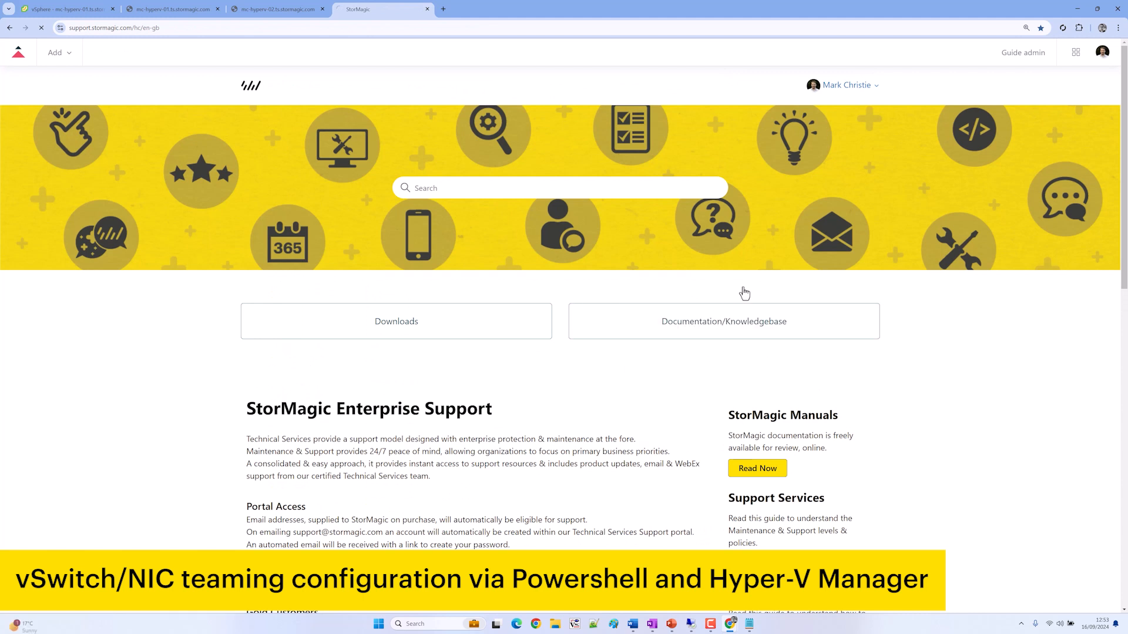
left_click(738, 129)
type("t")
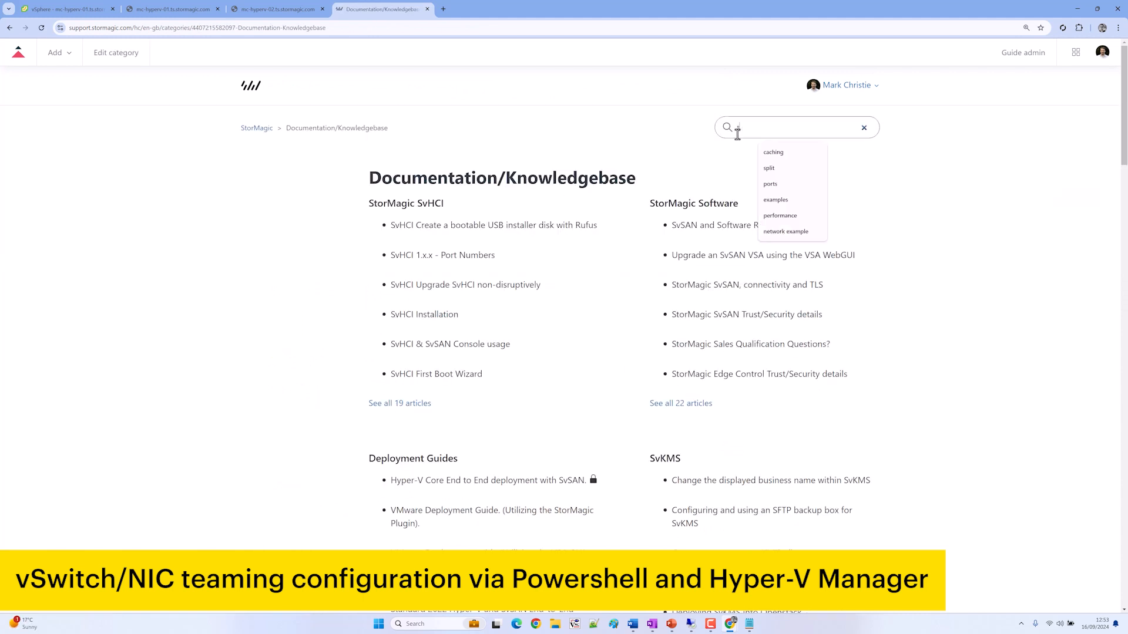
type("eaming")
key("Return")
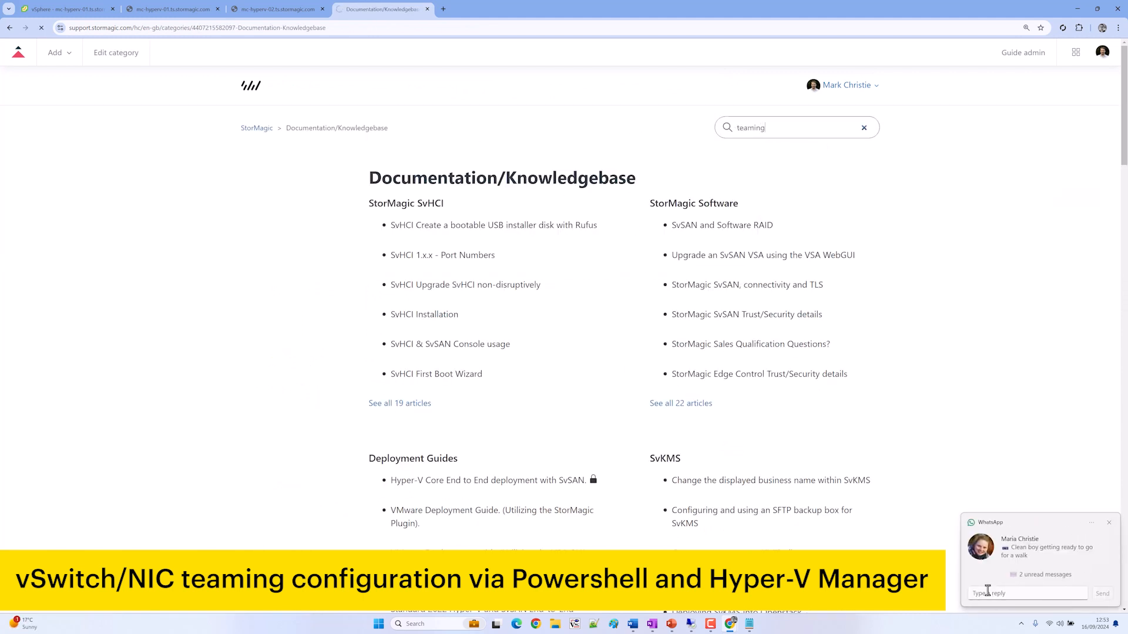
left_click(1110, 523)
left_click(563, 205)
scroll(599, 322, "down", 15)
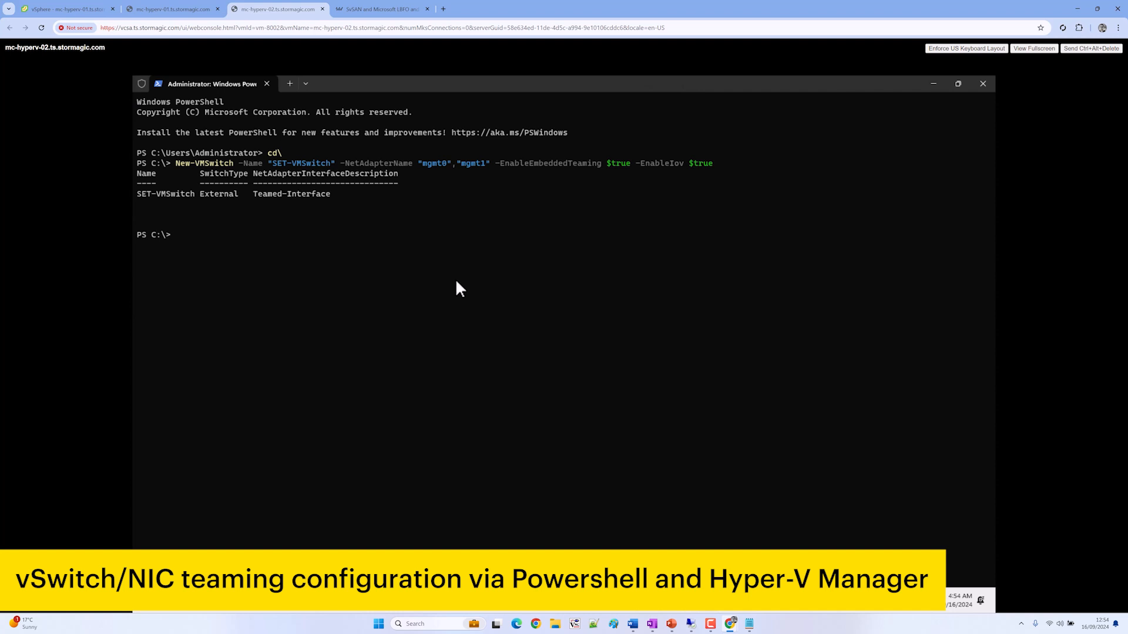
In Hyper-V Manager on MC-HYPERV-02, create a new external virtual switch named iscsi1
left_click(423, 612)
type("hyper")
key("Return")
left_click(283, 235)
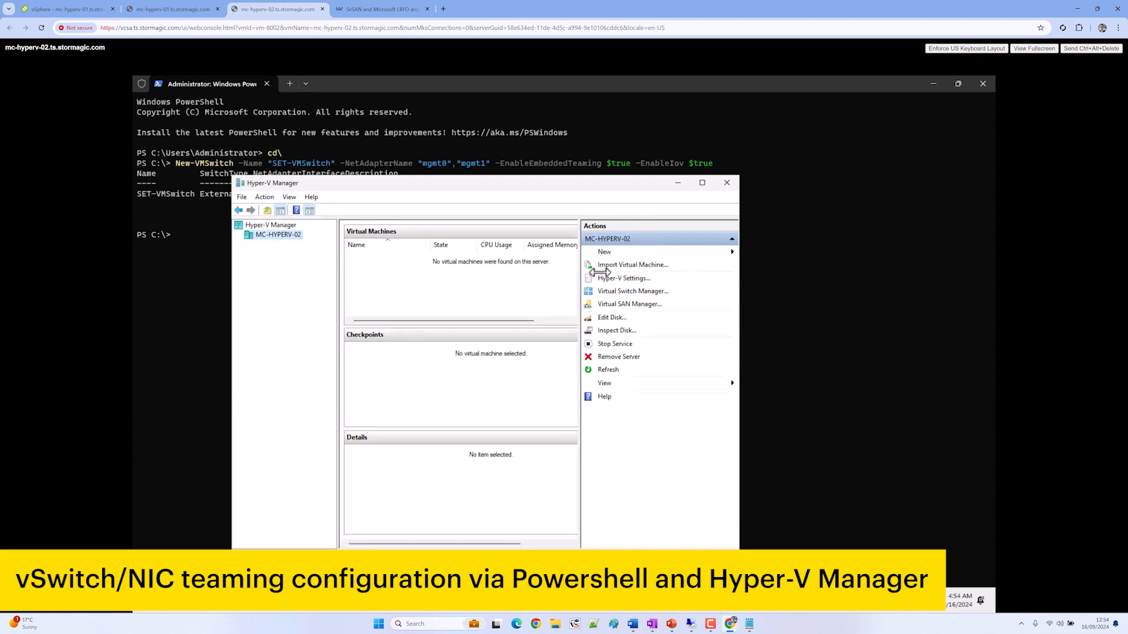
left_click(627, 292)
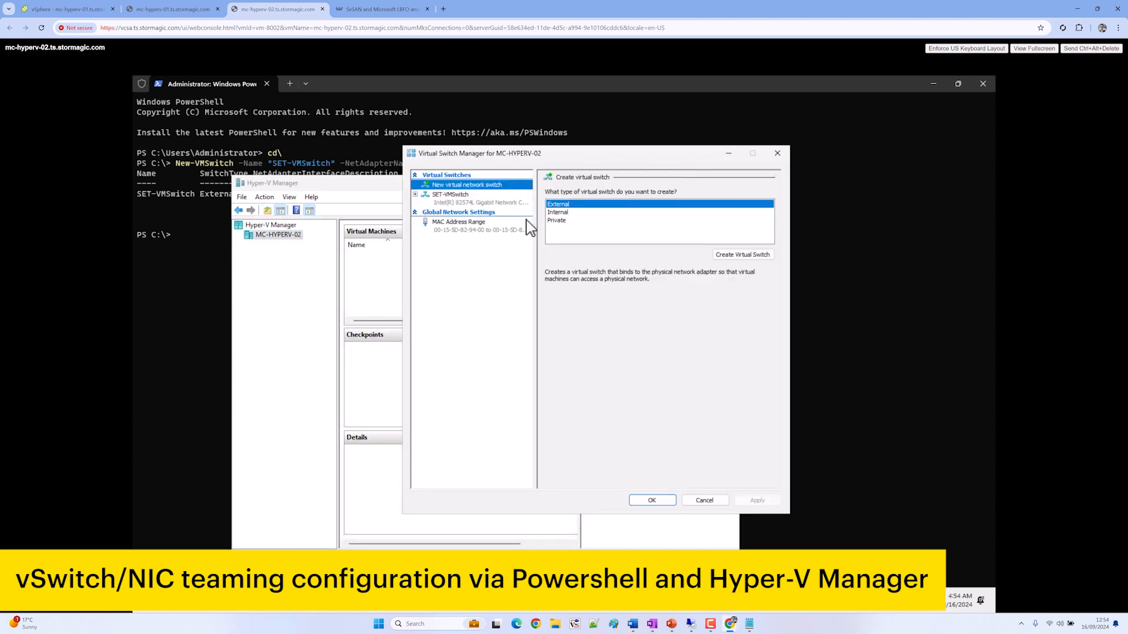
left_click(735, 256)
left_click(601, 207)
key("ctrl+a")
type("iSC")
type("iscsi1")
Create a second external virtual switch named iscsi2
left_click(491, 185)
left_click(743, 254)
key("Tab")
type("iscsi2")
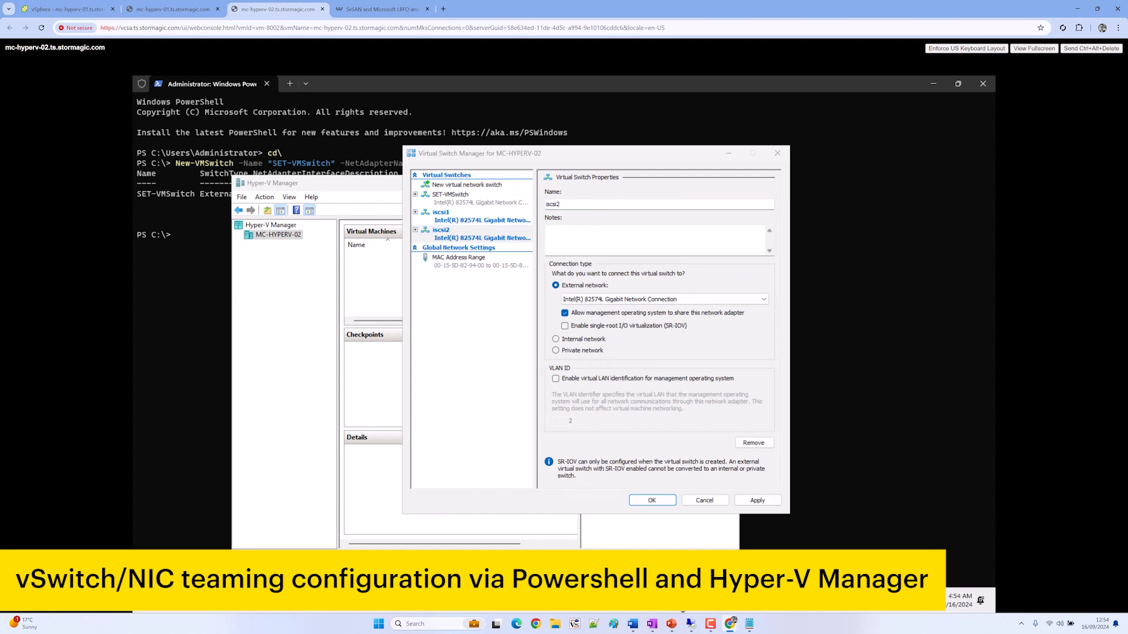
Open Network Connections and widen the Device Name column to see full adapter names
mouse_move(691, 623)
left_click(728, 532)
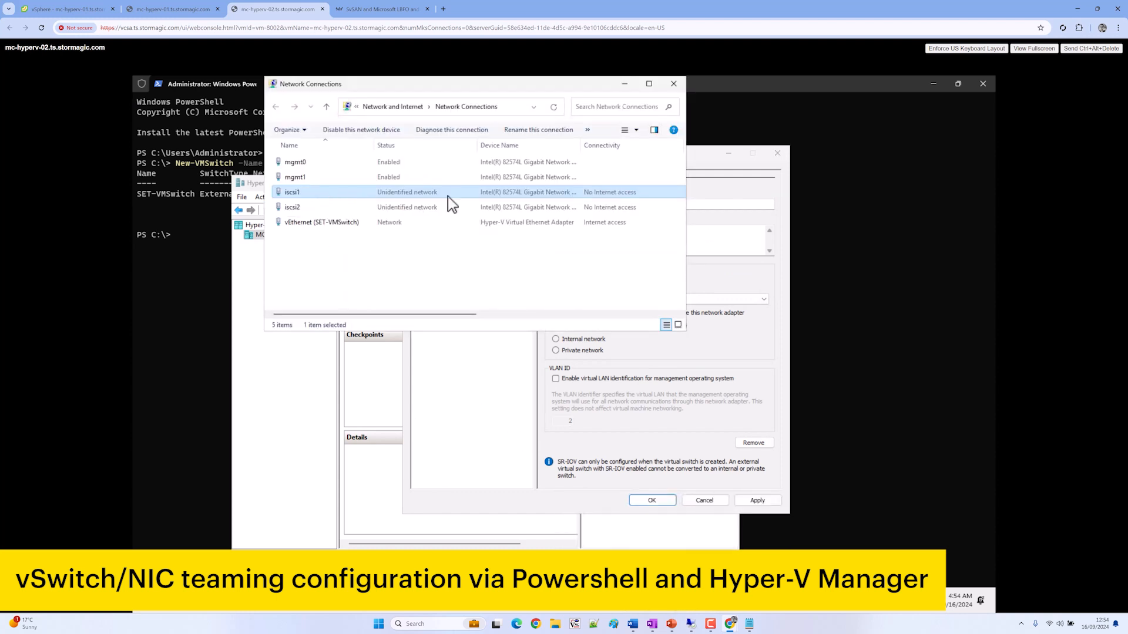
mouse_move(594, 146)
left_mouse_down()
mouse_move(446, 147)
mouse_move(575, 145)
left_mouse_up()
left_click(576, 145)
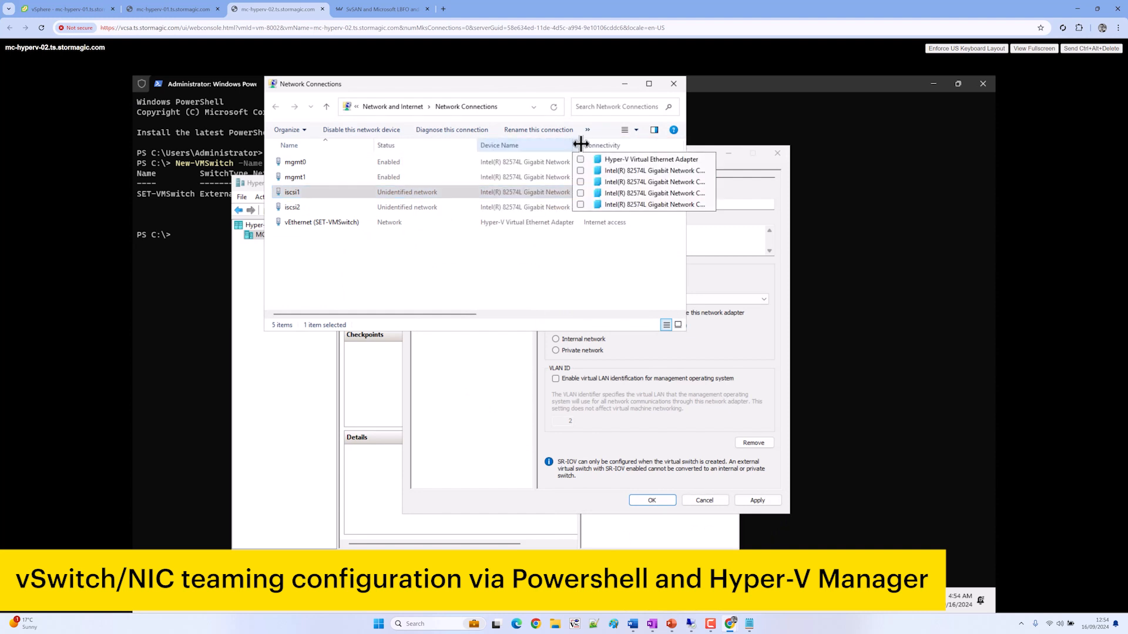
left_click(580, 144)
double_click(580, 144)
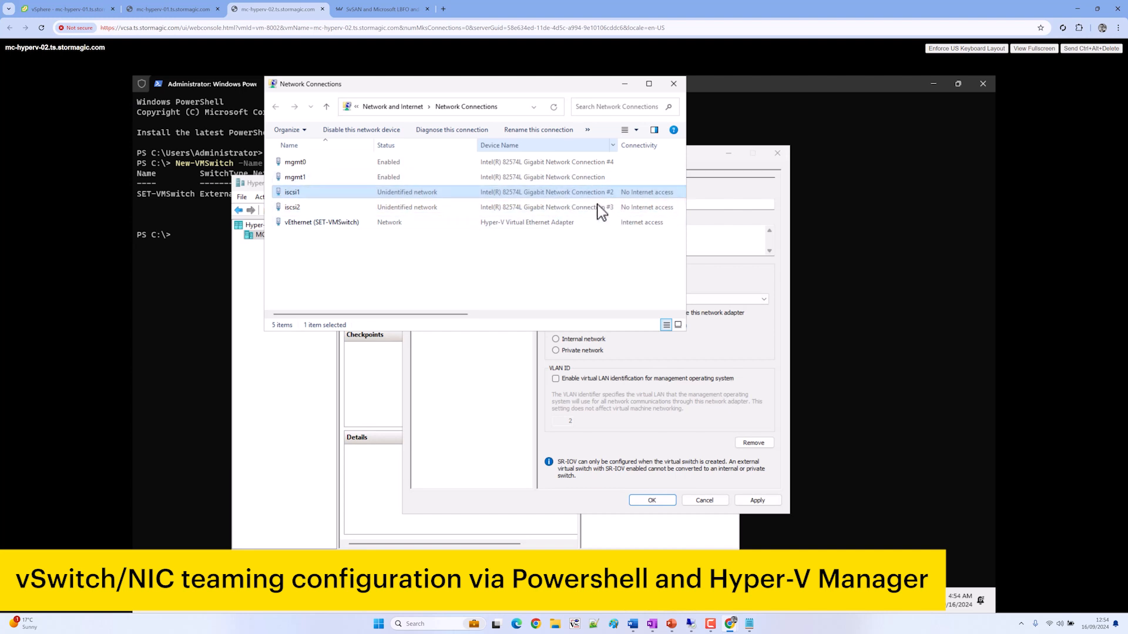
Bind iscsi2 to Network Connection #3 and iscsi1 to #2 with SR-IOV, then apply
left_click(752, 300)
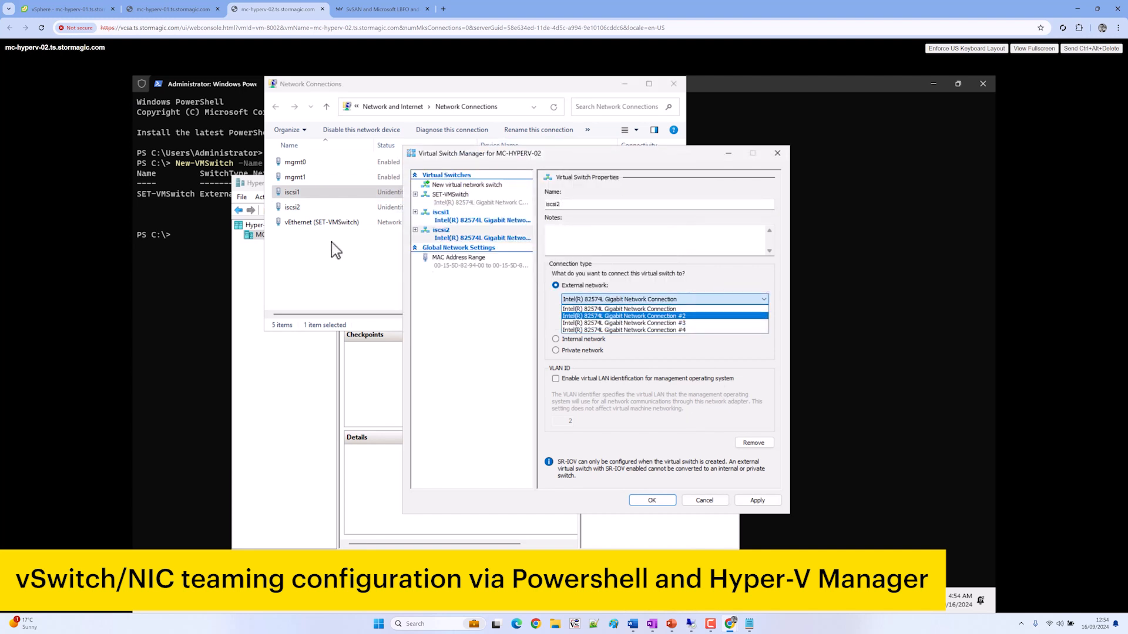
left_click(331, 244)
left_click(729, 300)
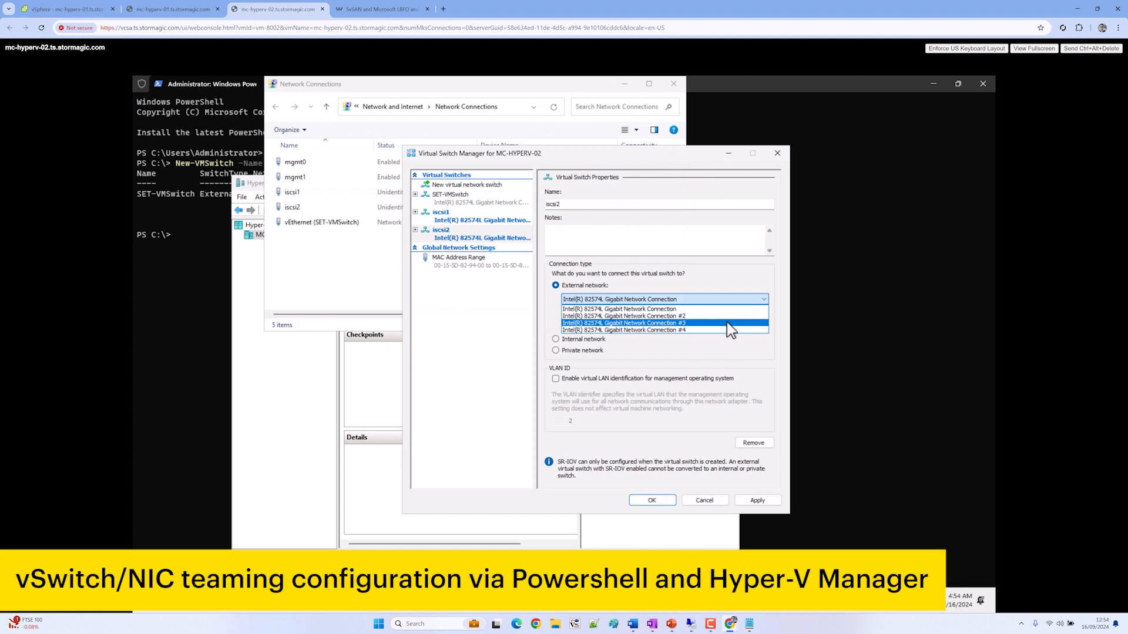
left_click(728, 322)
left_click(498, 220)
left_click(675, 300)
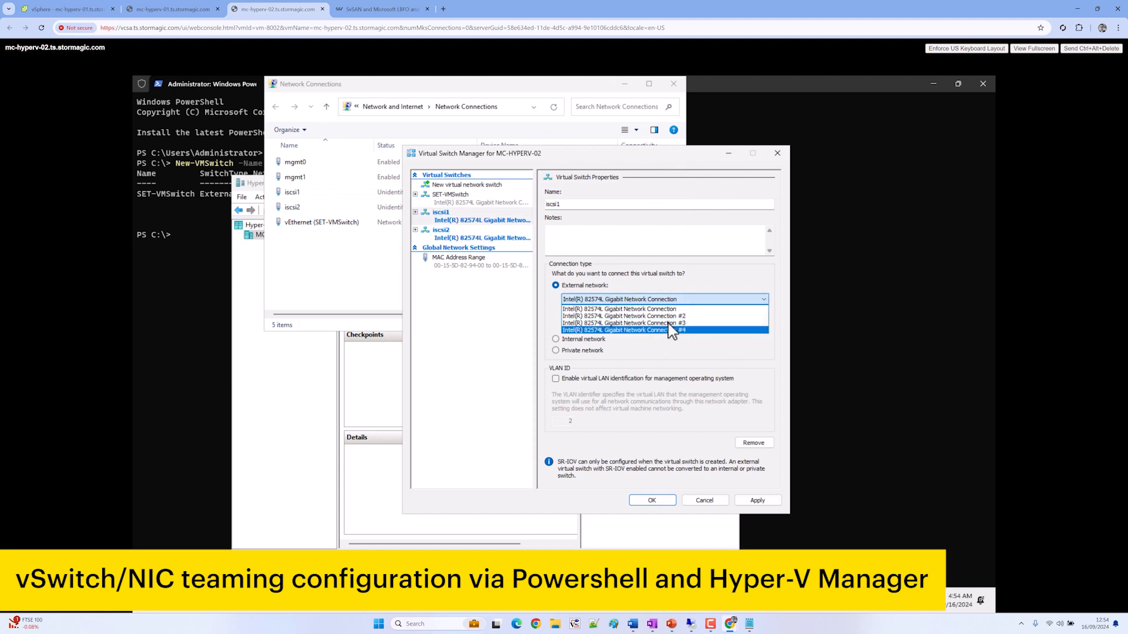
left_click(669, 322)
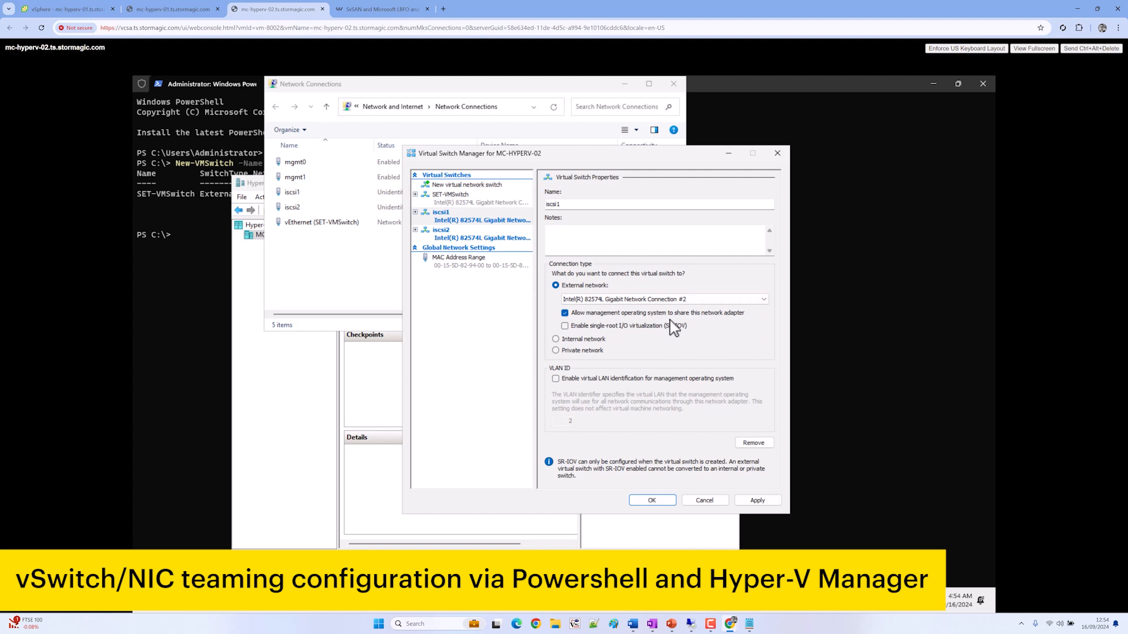
left_click(672, 327)
left_click(758, 501)
left_click(621, 369)
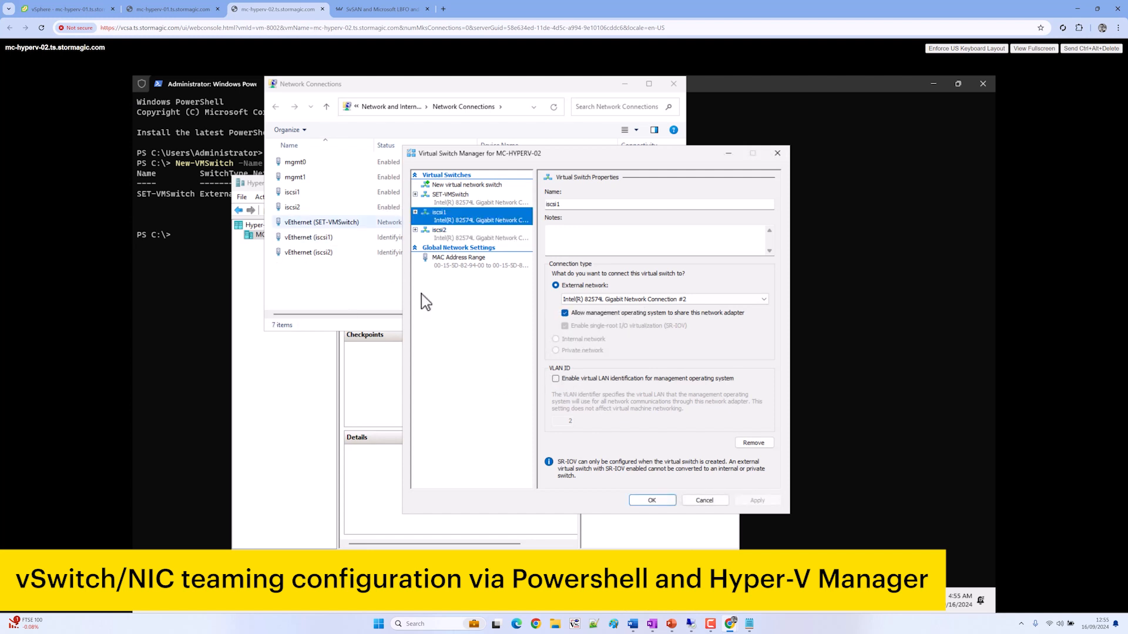
Complete the vEthernet (SET-VMSwitch) IPv4 settings with gateway 10.10.130.254
left_click(650, 500)
right_click(344, 223)
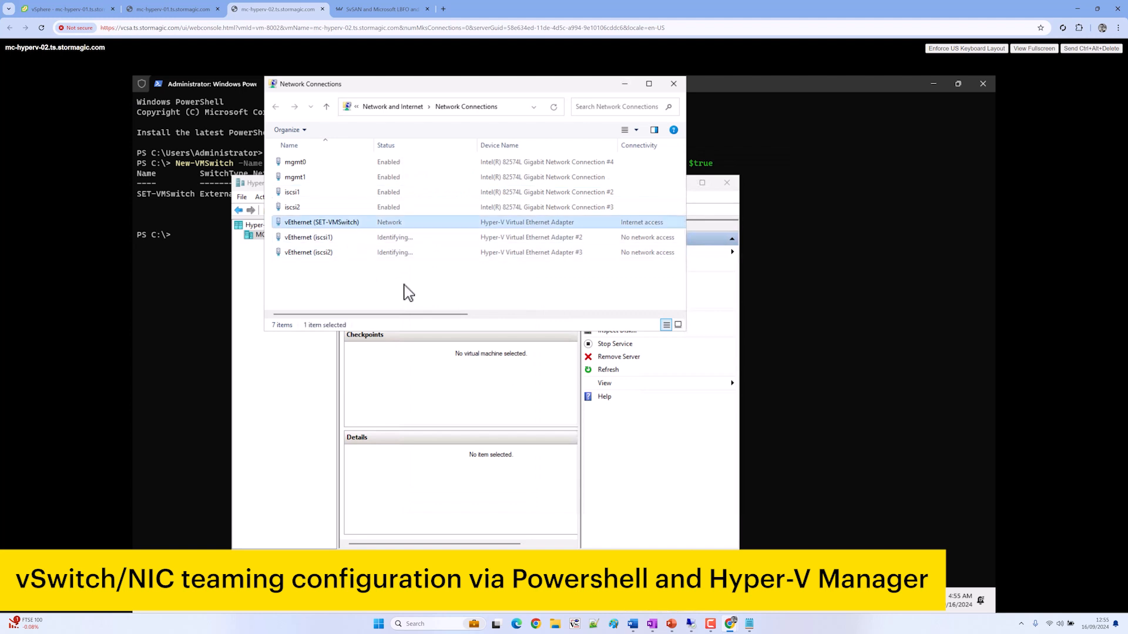
left_click(385, 322)
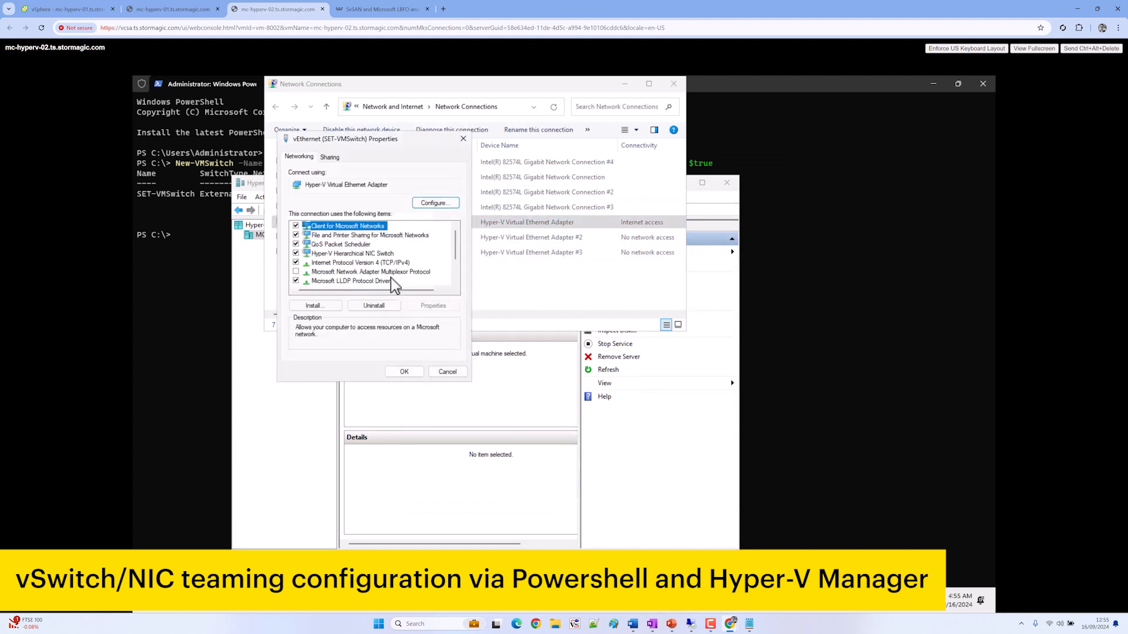
double_click(380, 265)
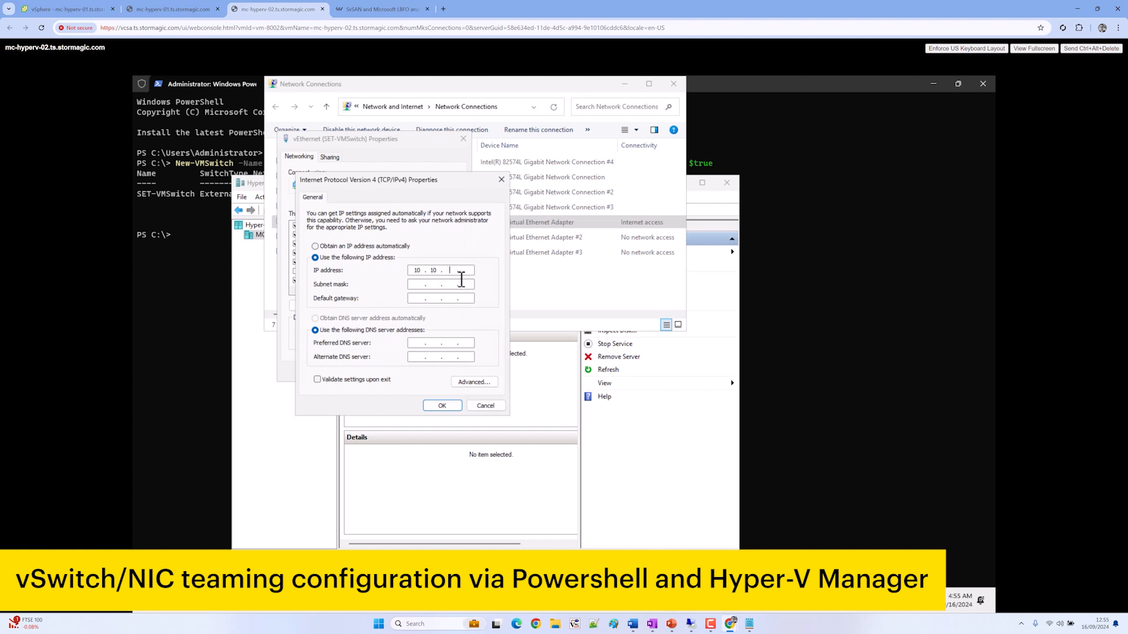
left_click(461, 283)
type("255255")
type("54")
key("Tab")
key("Tab")
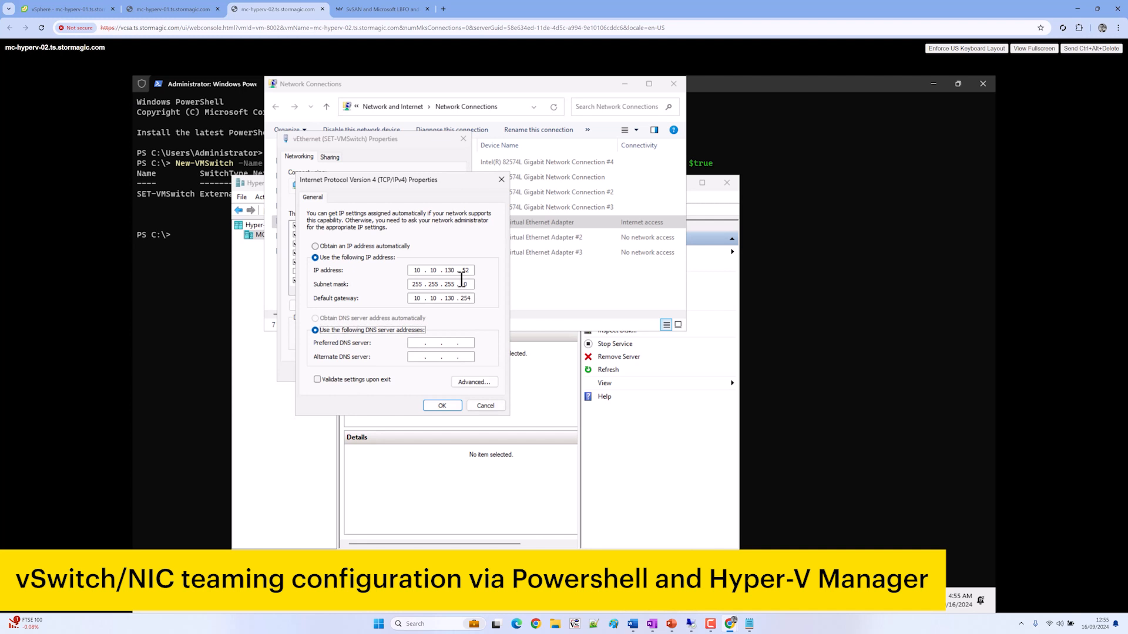
key("Tab")
key("Tab")
key("Tab")
key("Tab")
key("Return")
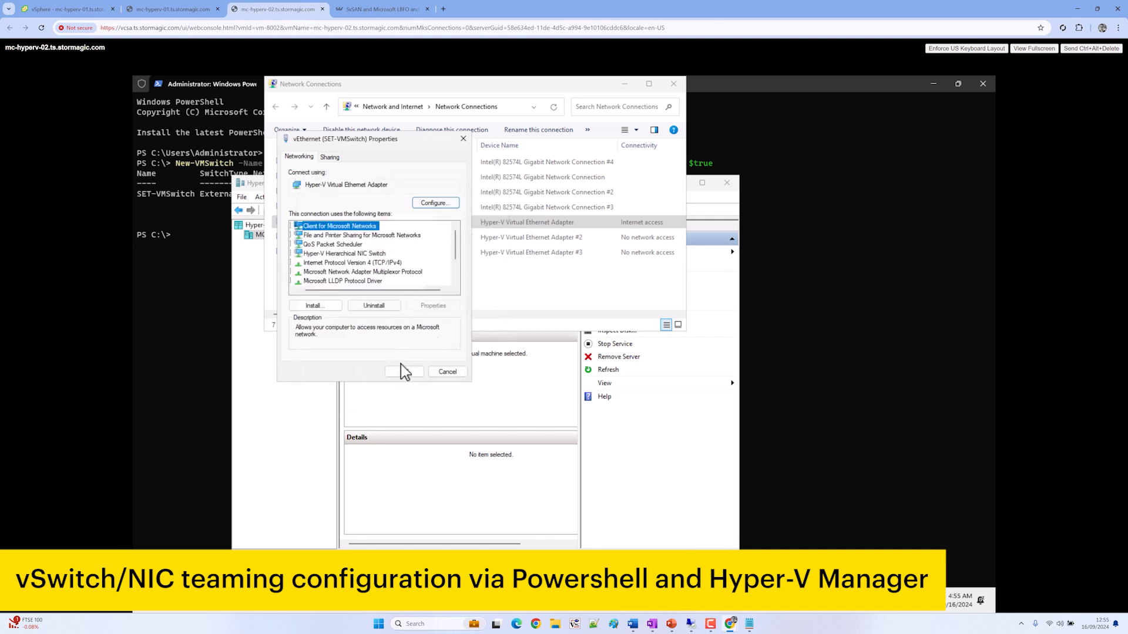
left_click(403, 371)
Give vEthernet (iscsi1) the static IPv4 address 192.167.130.52
right_click(477, 241)
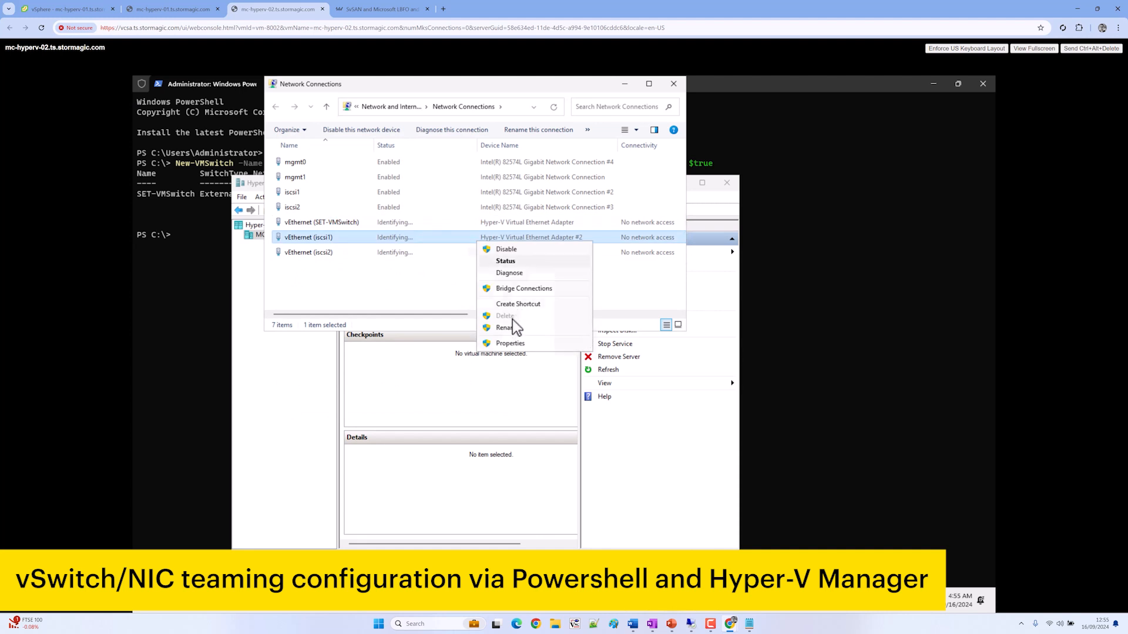
left_click(510, 343)
double_click(340, 263)
left_click(340, 258)
left_click(423, 270)
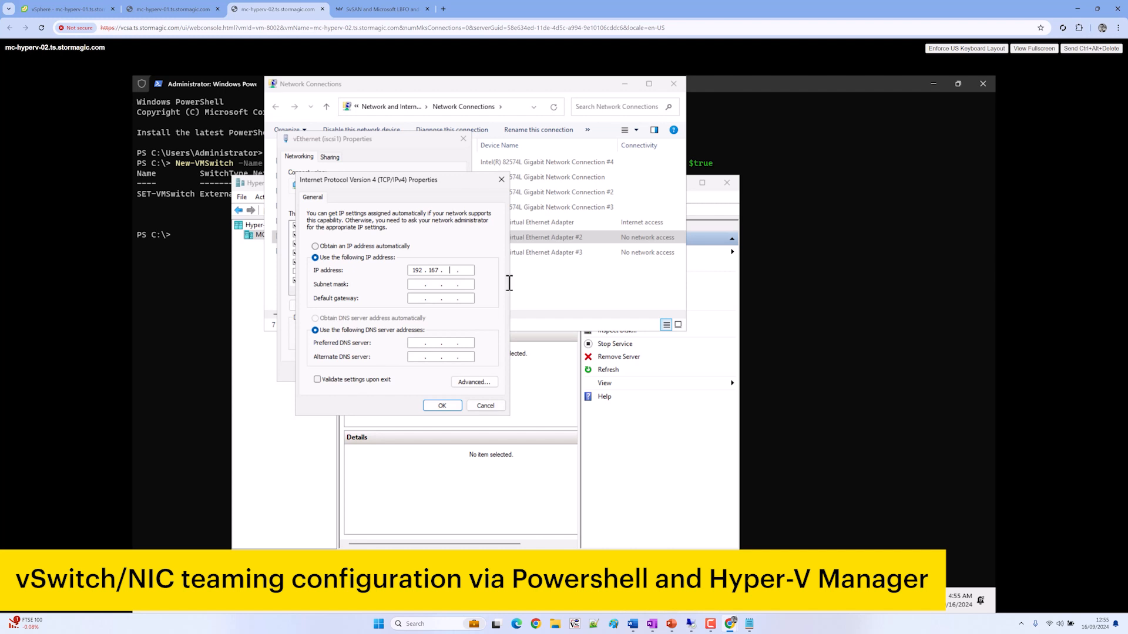
type("192 . 167 . 130 . 52")
key("Tab")
key("Return")
left_click(408, 375)
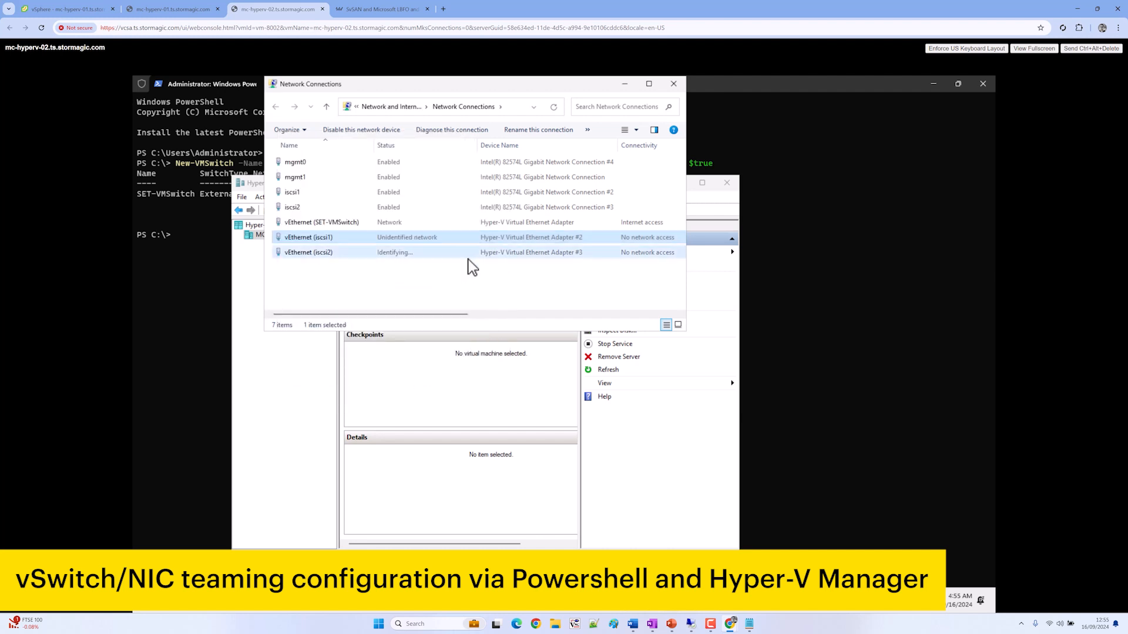
Give vEthernet (iscsi2) the static IPv4 address 192.168.130.52
right_click(467, 252)
left_click(493, 356)
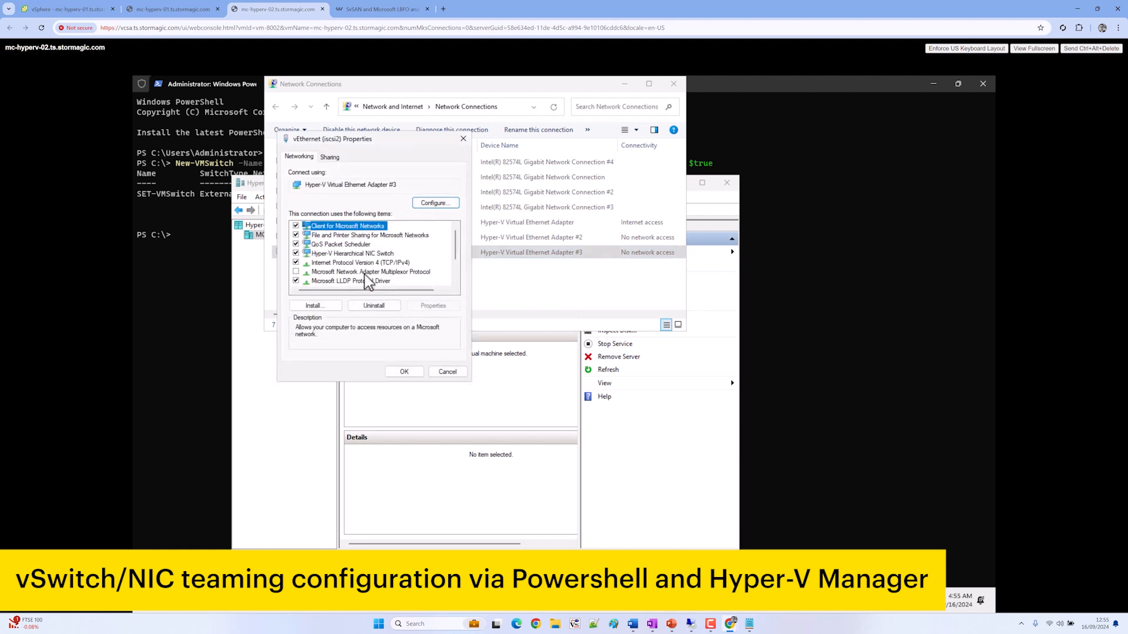
double_click(361, 263)
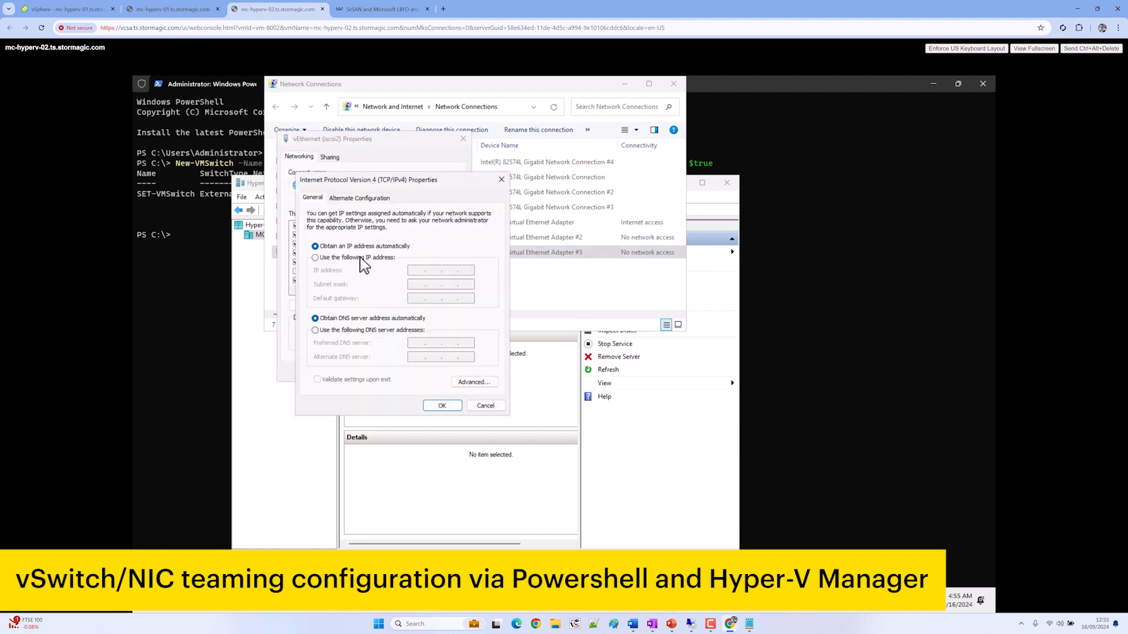
left_click(362, 259)
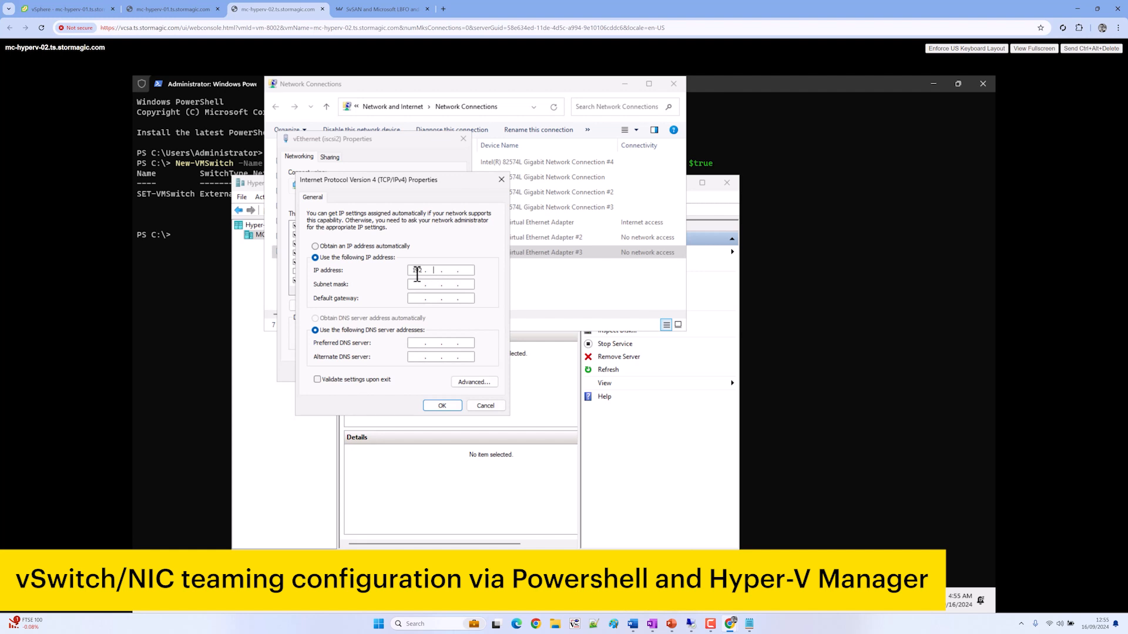
left_click(417, 274)
type("192 . 168 . 130 . 52")
key("Tab")
key("Return")
left_click(404, 373)
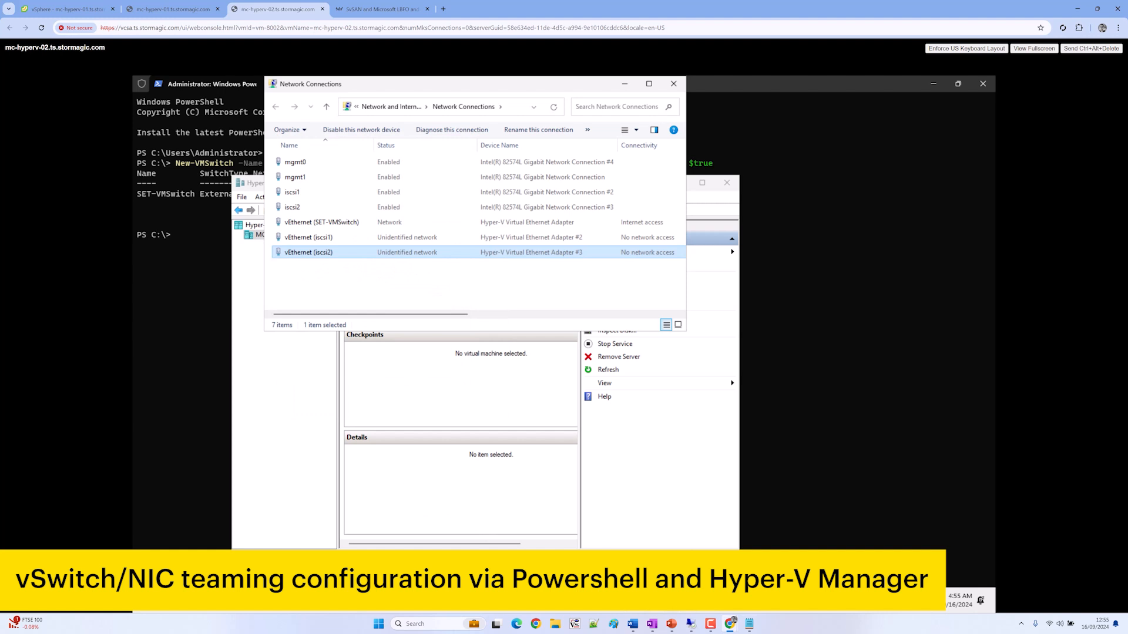
Ping 10.10.130.51, 192.167.130.51 and 192.168.130.51 from PowerShell, stopping each after replies
left_click(699, 604)
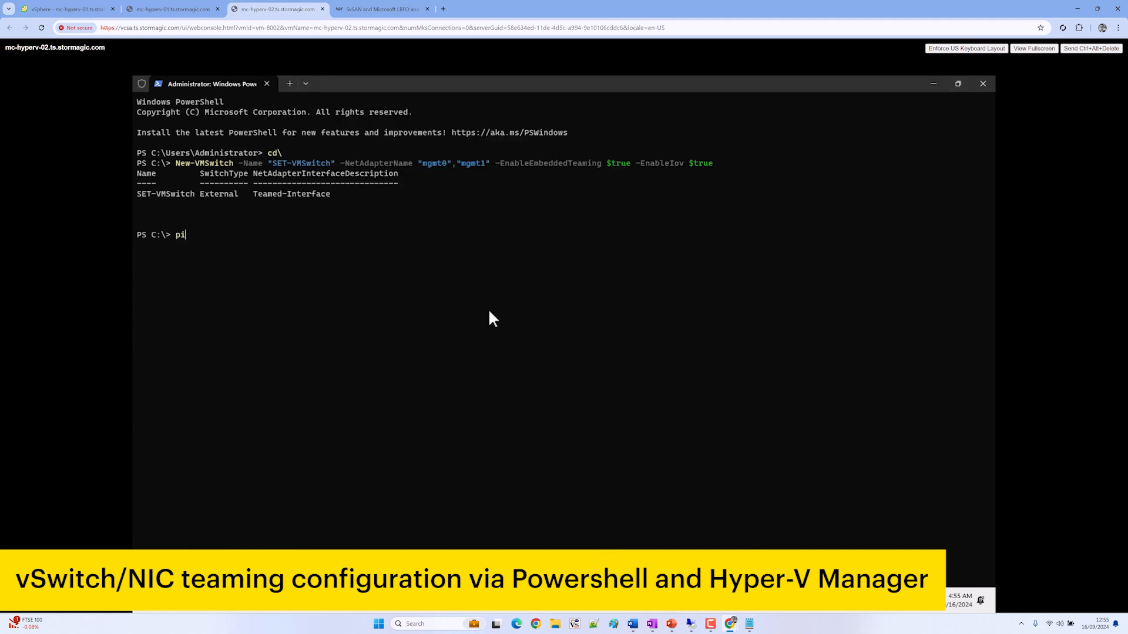
type("ping 10.10.130")
key("Return")
key("ctrl+c")
key("Up")
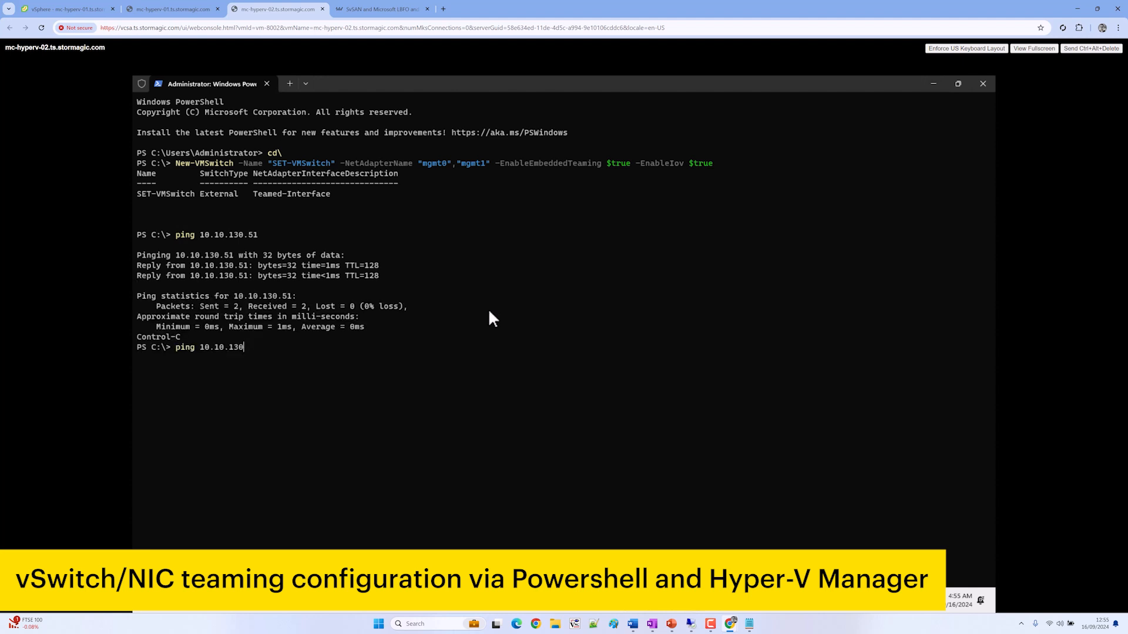
key("BackSpace")
key("BackSpace")
key("BackSpace")
type(".13")
key("Return")
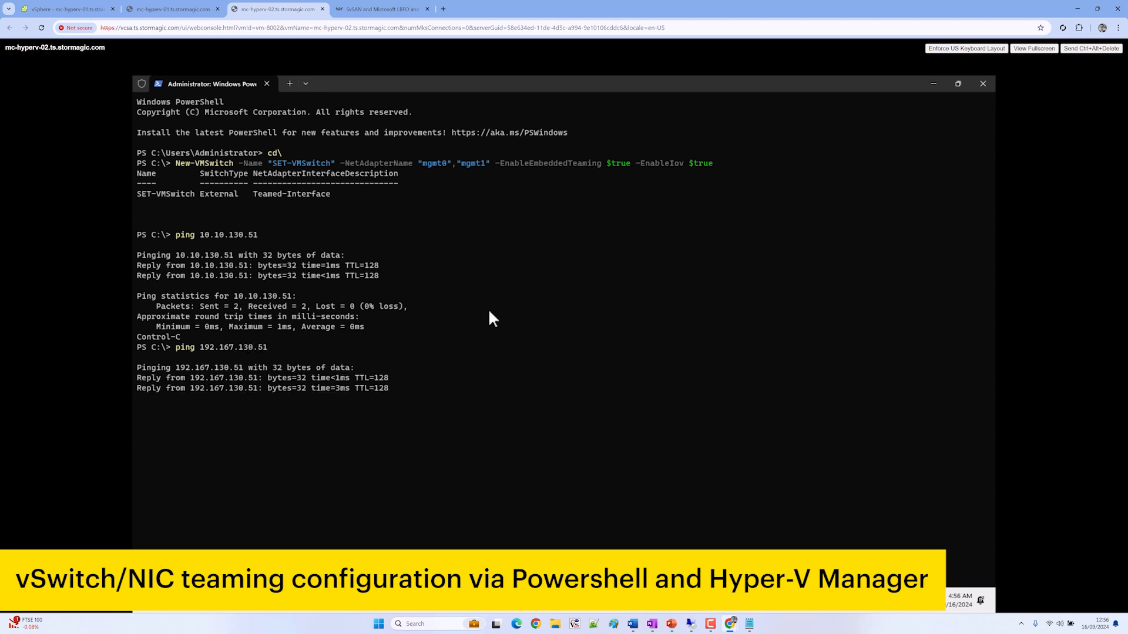
key("ctrl+c")
key("Up")
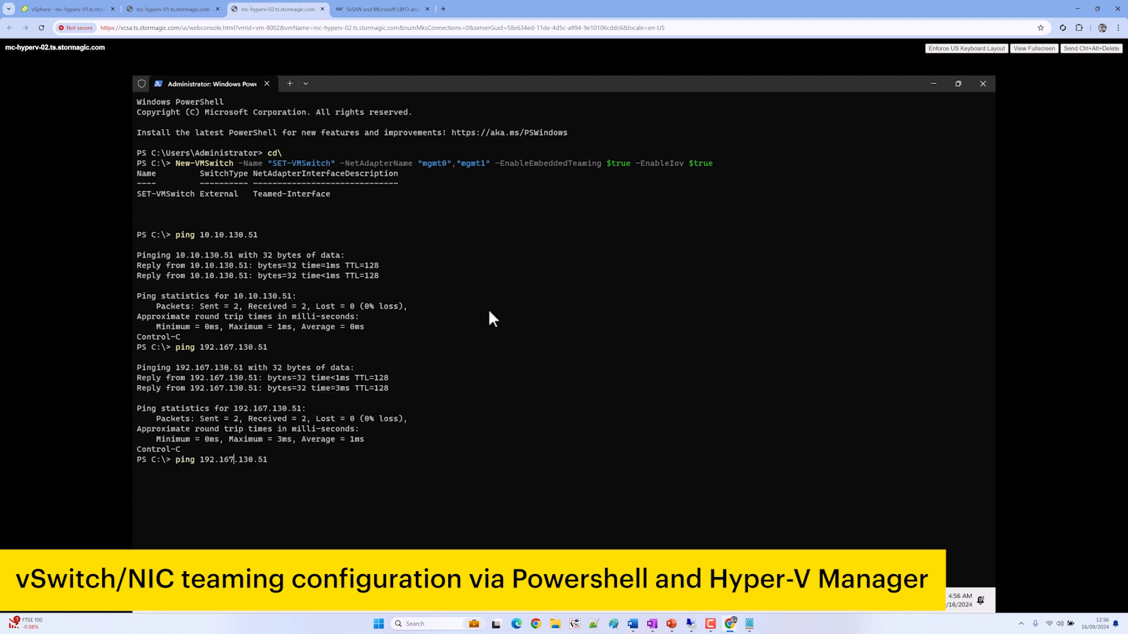
key("Return")
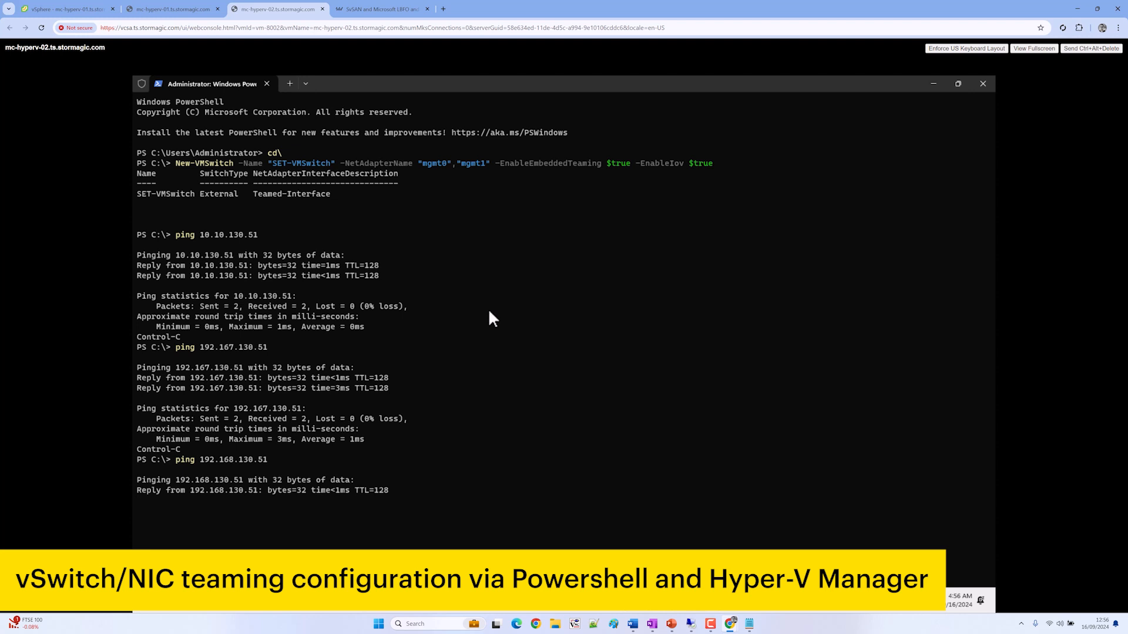
key("ctrl+c")
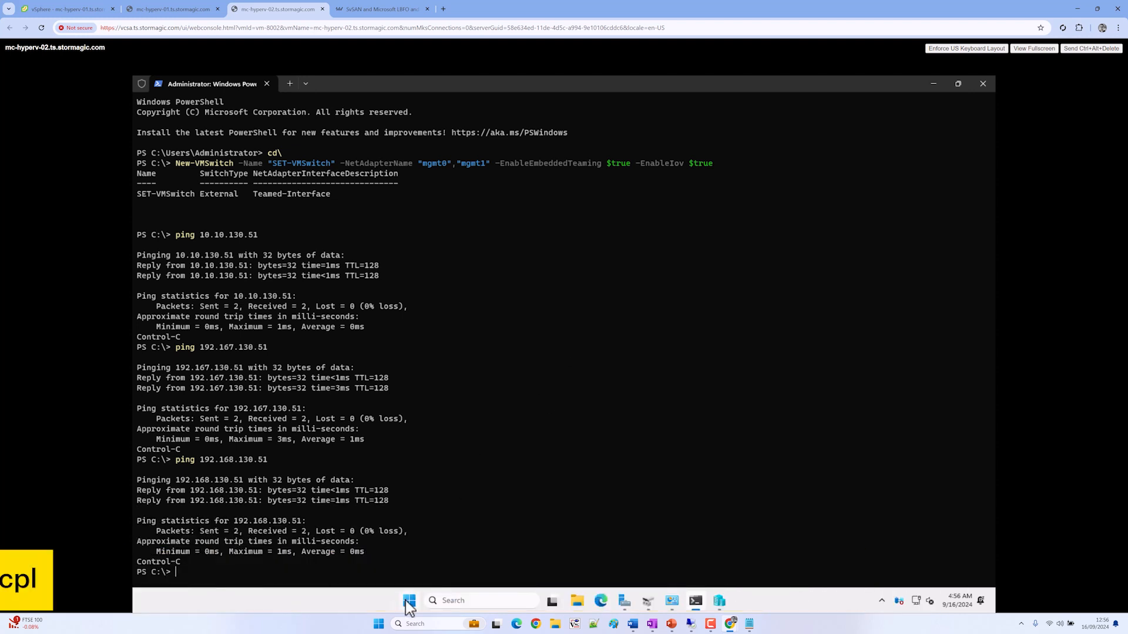
left_click(410, 600)
Add MPIO multi-path support for iSCSI devices on mc-hyperv-02
type("mpio")
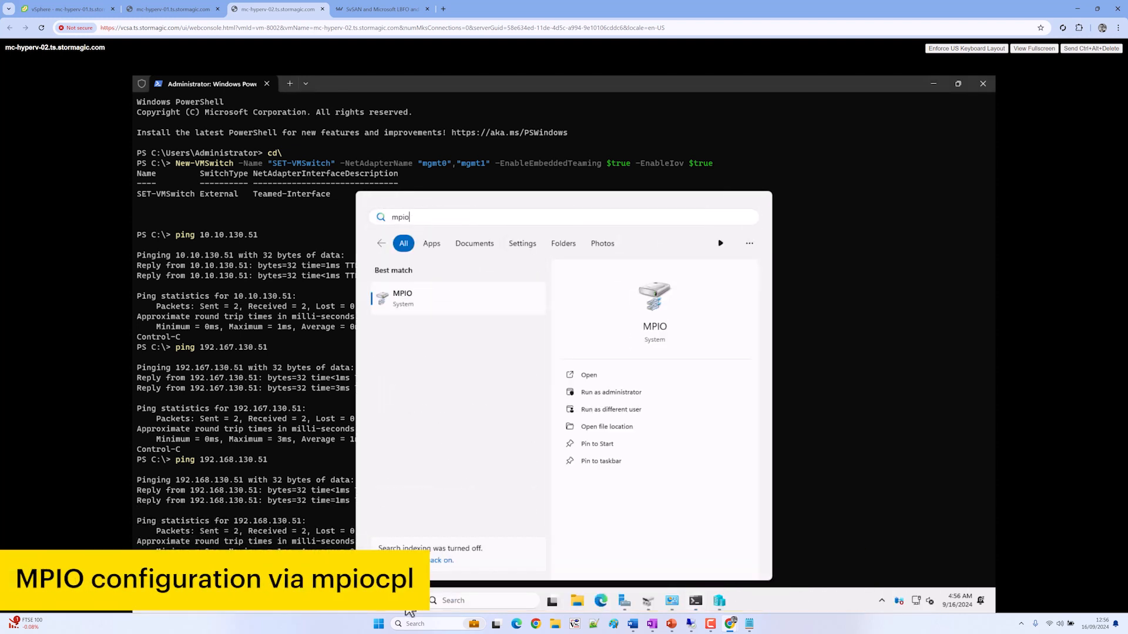
key("Return")
left_click(304, 186)
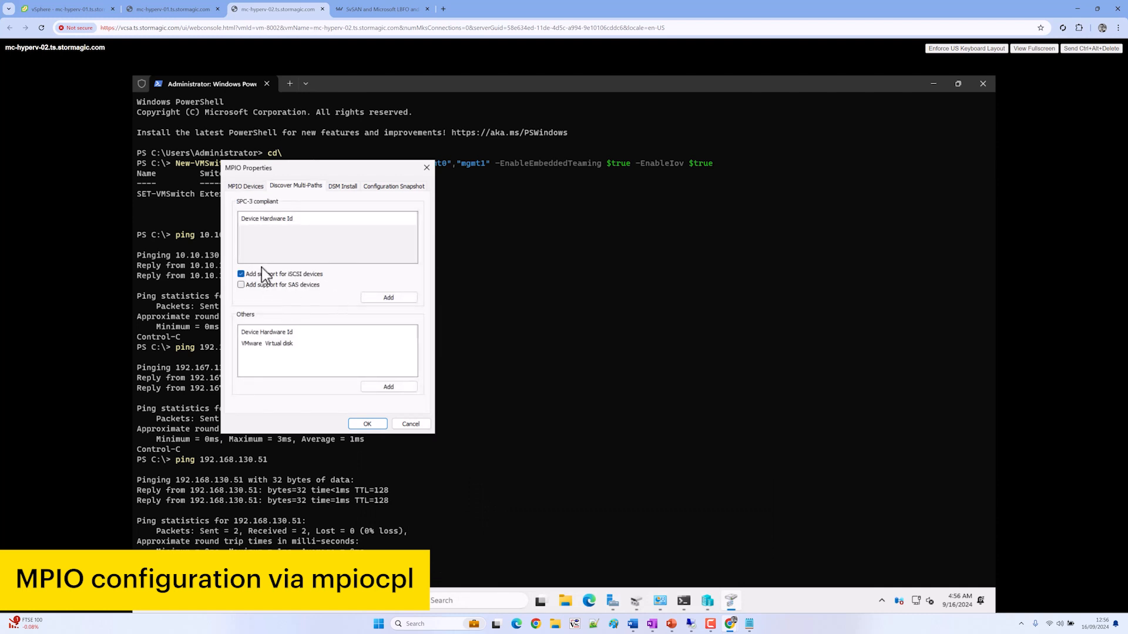
left_click(403, 607)
left_click(331, 408)
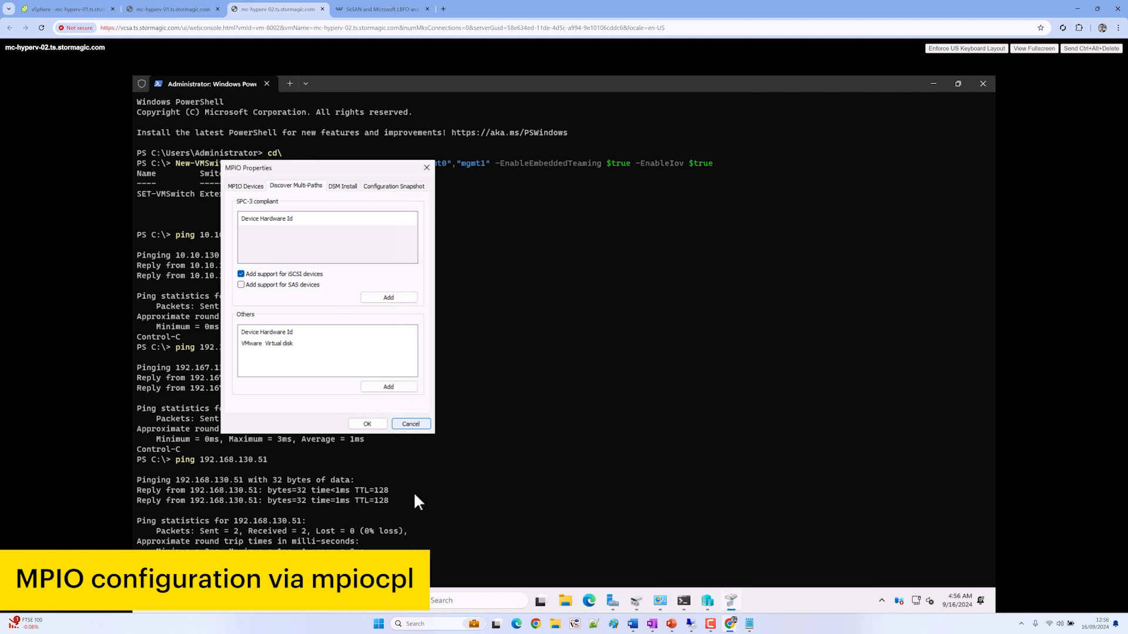
key("Escape")
left_click(409, 612)
type("mpio")
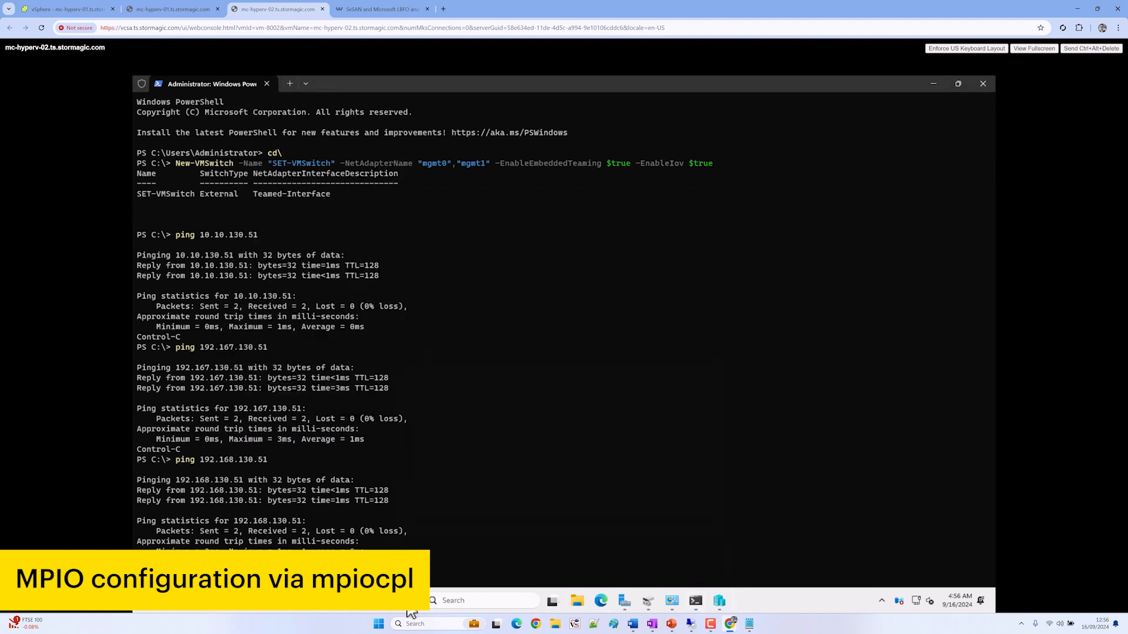
key("Return")
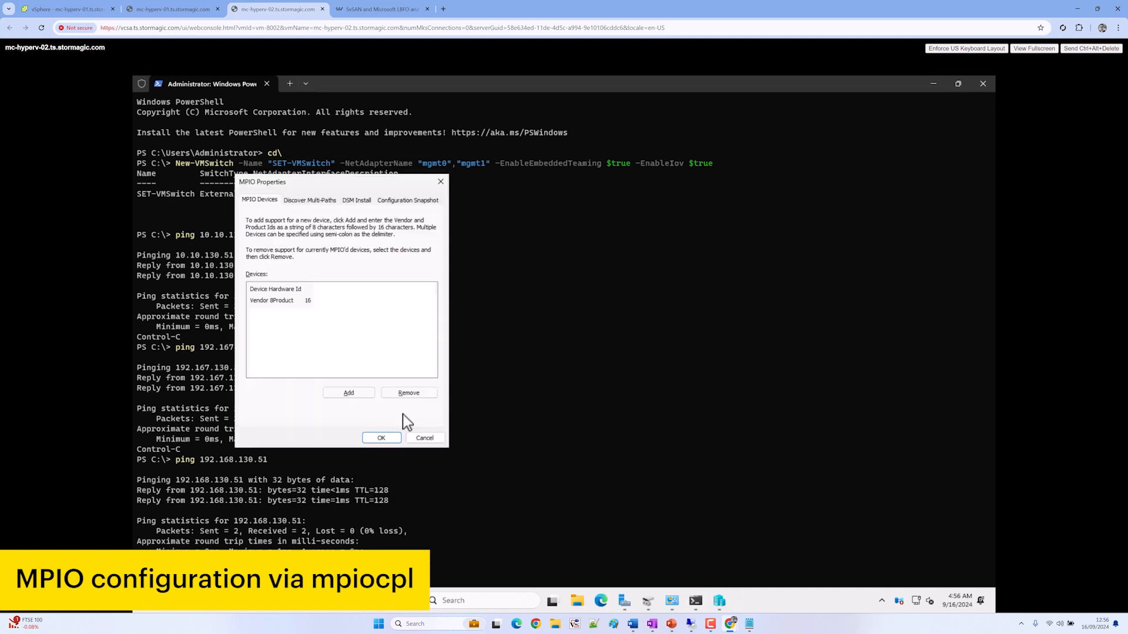
left_click(318, 202)
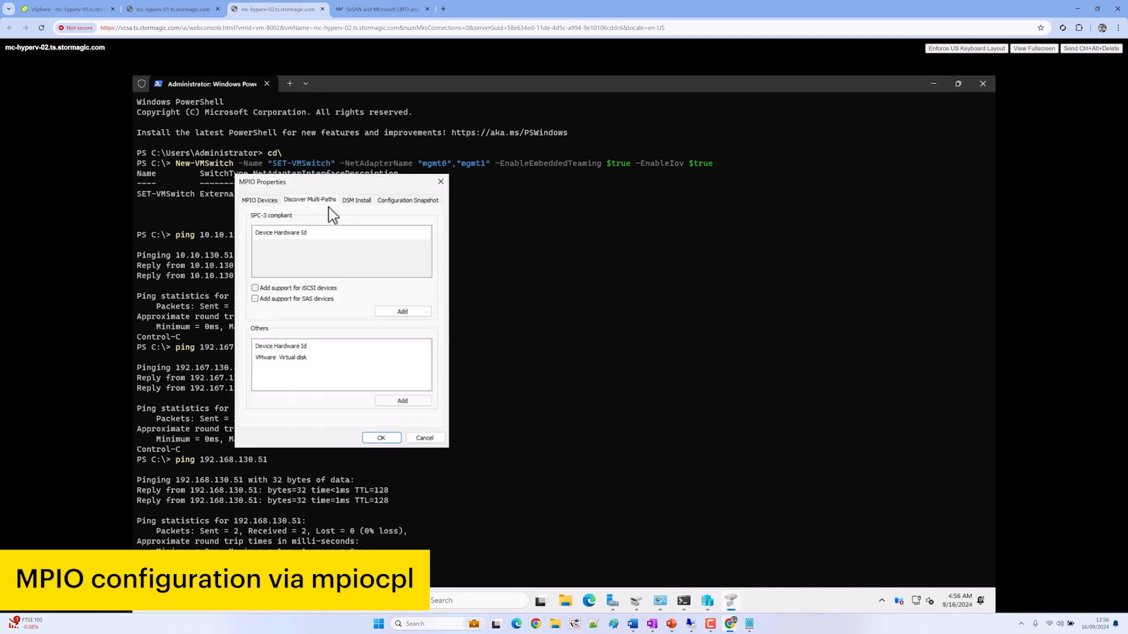
left_click(392, 313)
left_click(618, 375)
left_click(382, 437)
Add MPIO multi-path support for iSCSI devices on mc-hyperv-01 and minimize Network Connections
left_click(193, 10)
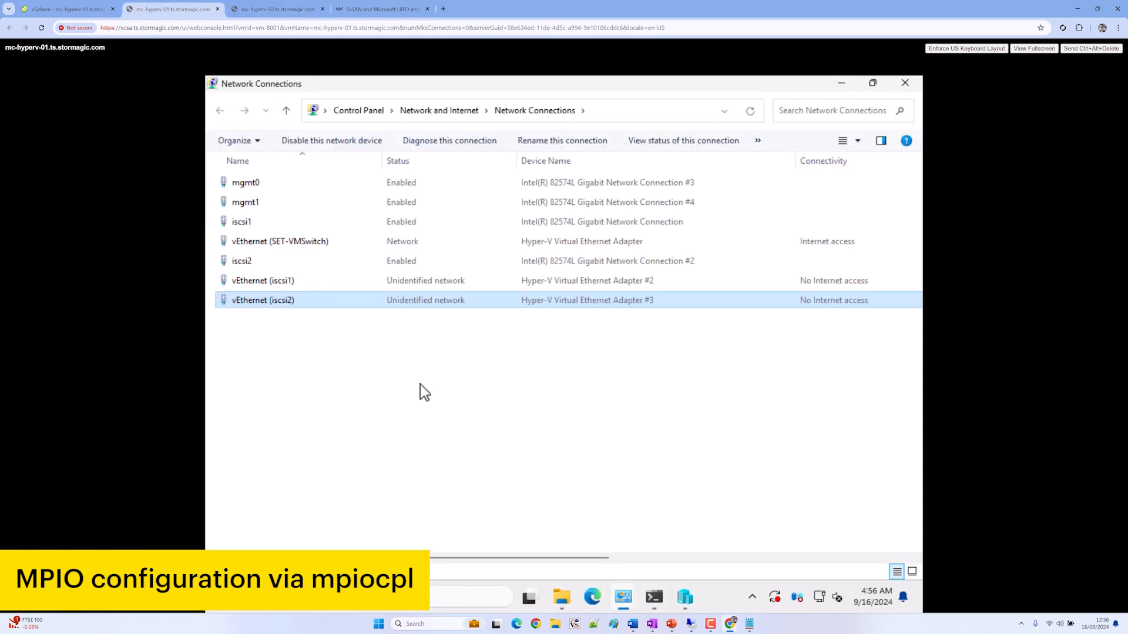
left_click(347, 612)
type("mpio")
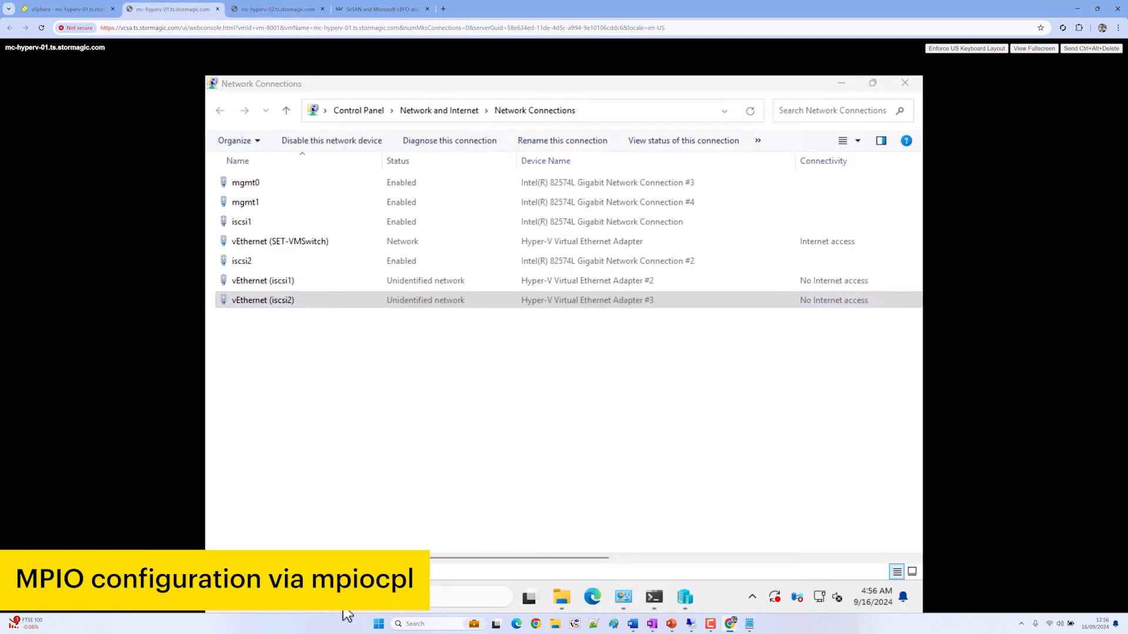
key("Return")
left_click(348, 168)
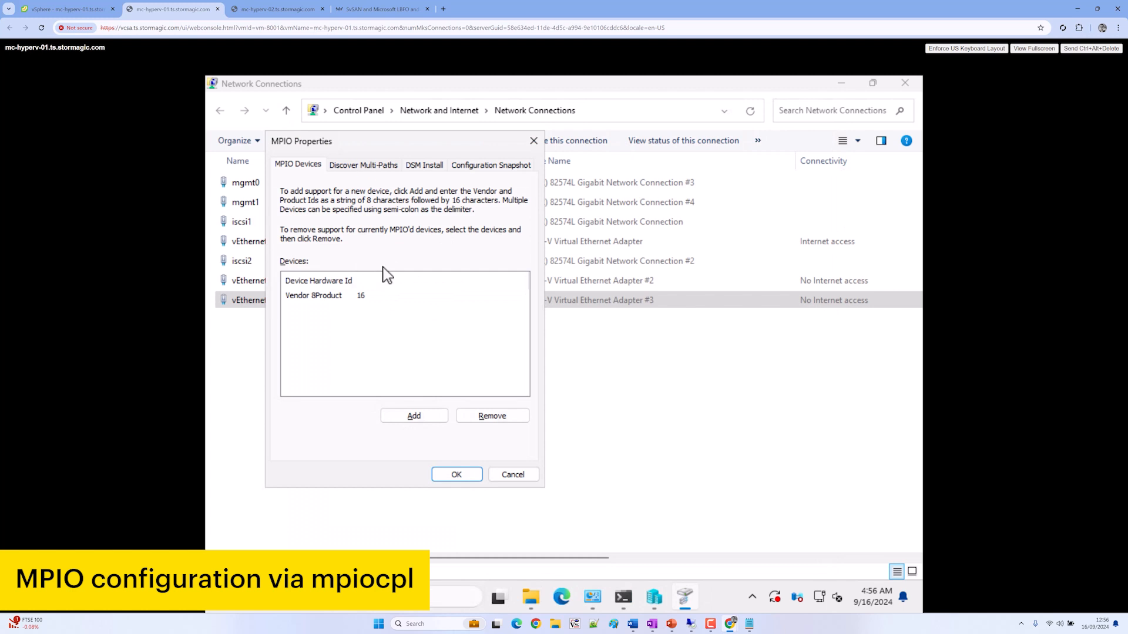
left_click(292, 279)
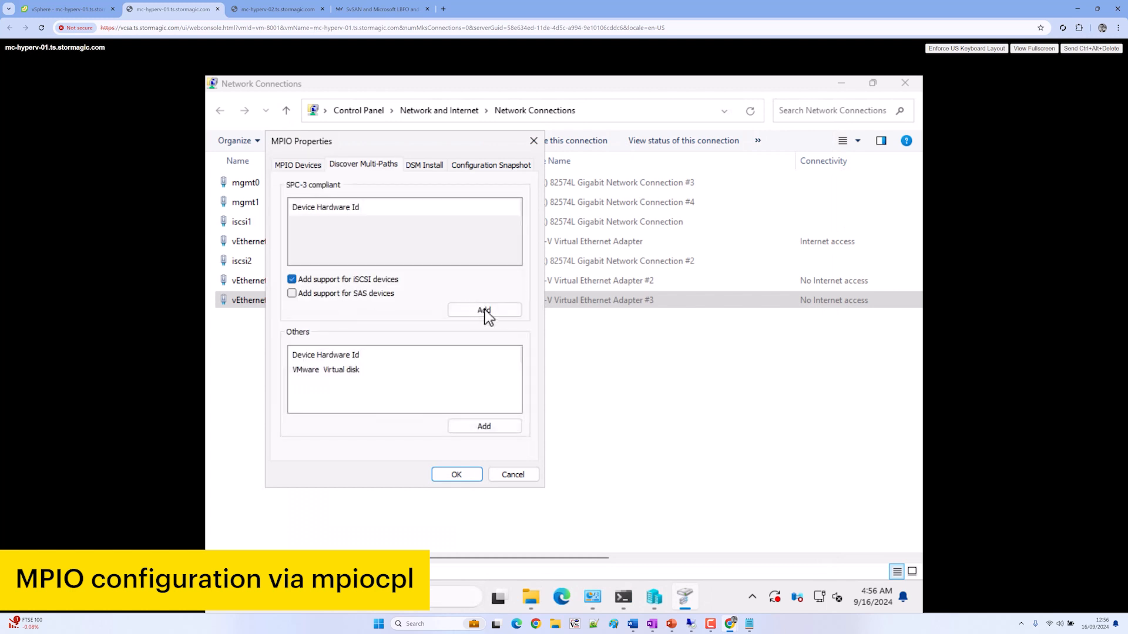
left_click(484, 310)
key("Return")
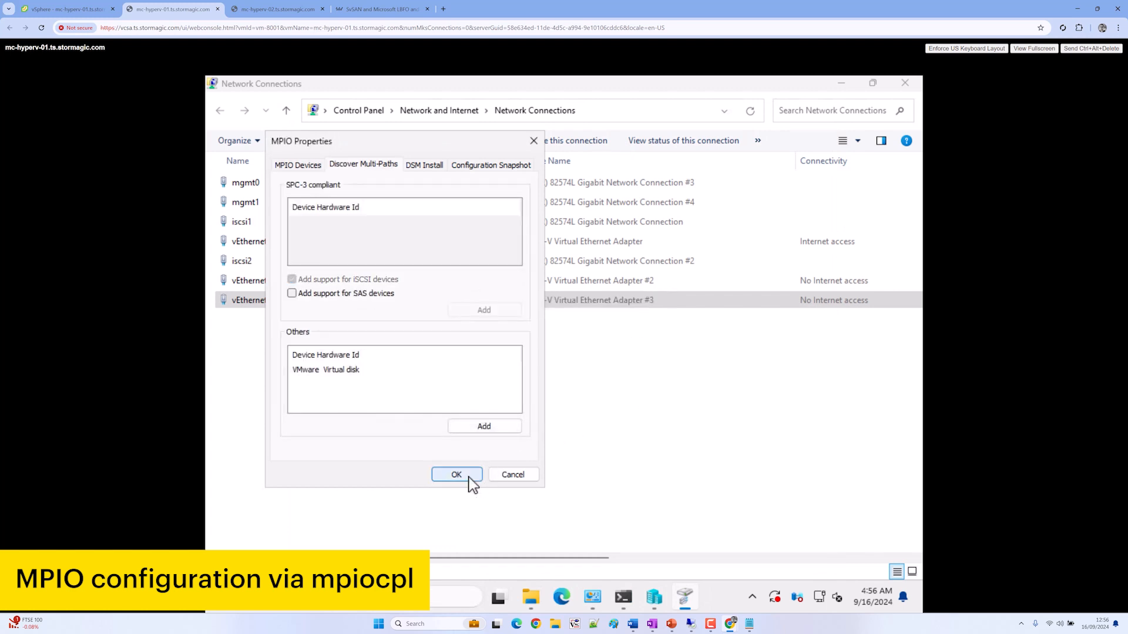
left_click(468, 475)
left_click(589, 464)
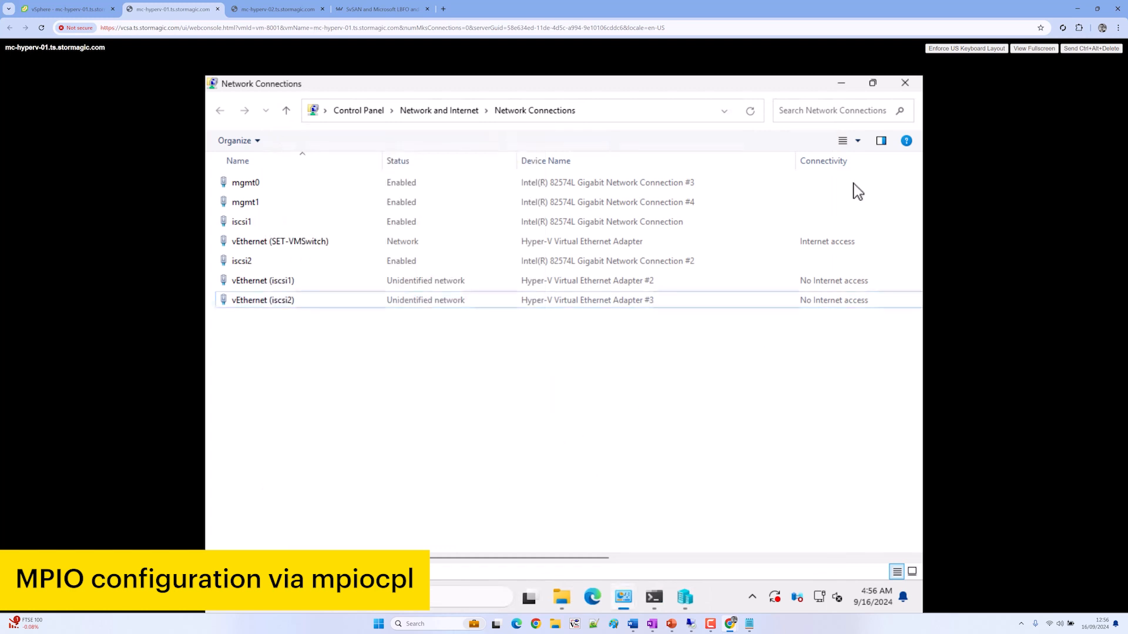
left_click(847, 87)
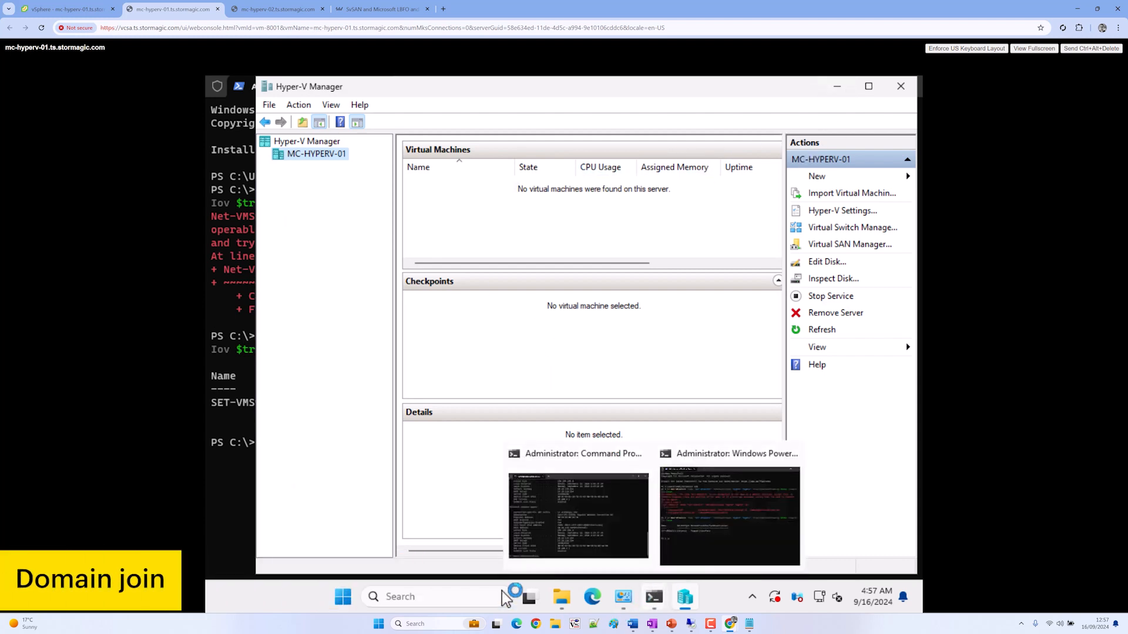
On mc-hyperv-01, open Server Manager's Local Server computer-name settings and choose domain membership
key("super")
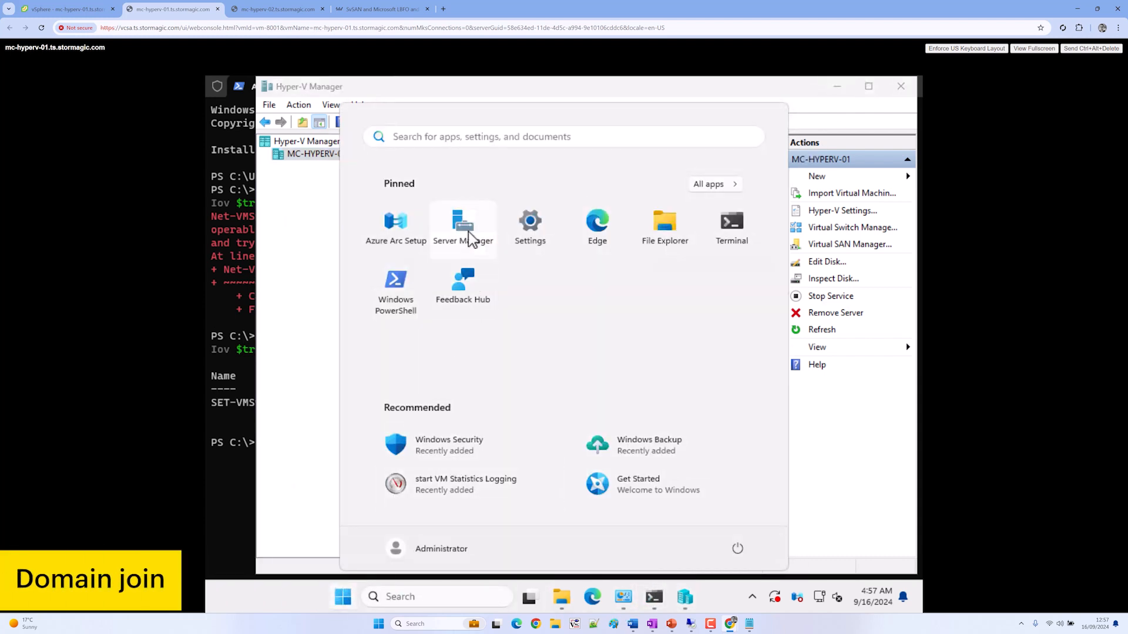
left_click(467, 232)
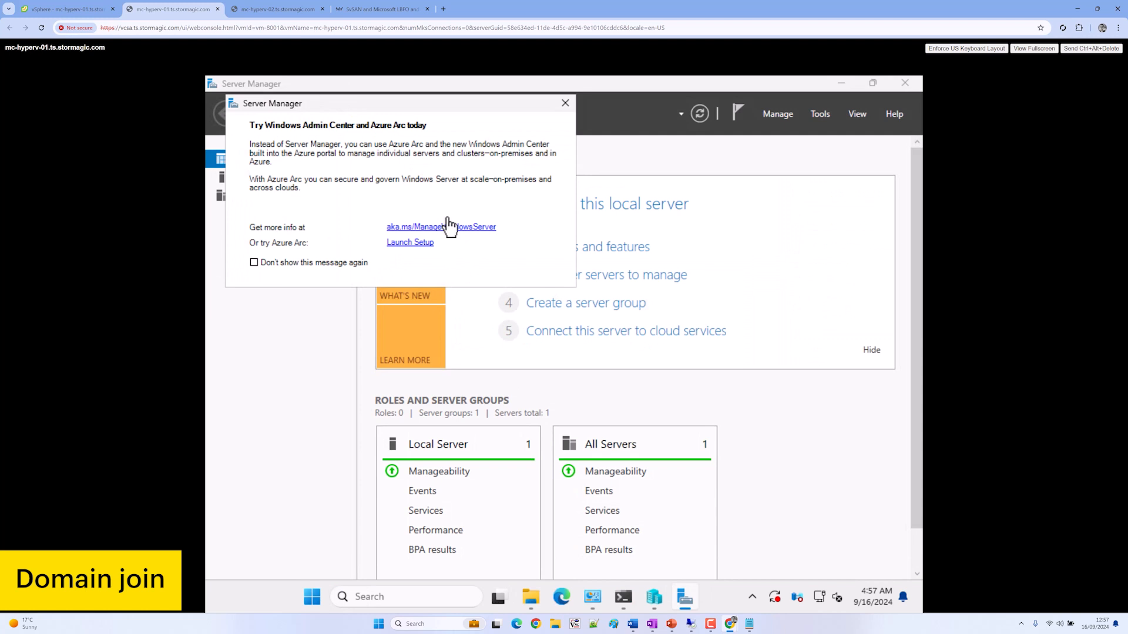
left_click(565, 104)
left_click(283, 178)
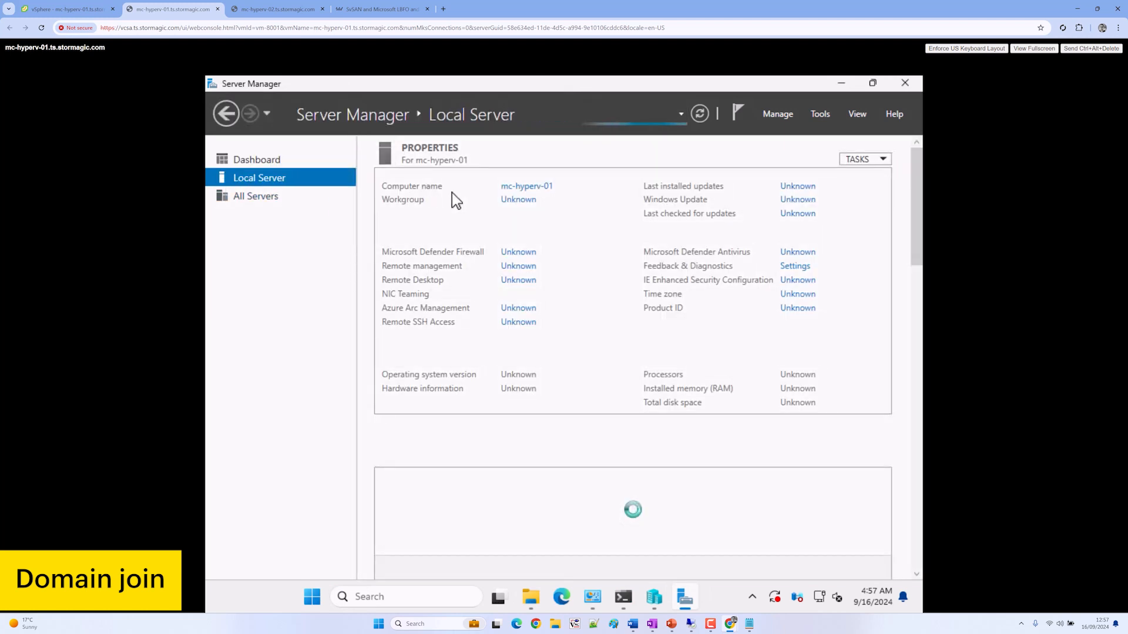
left_click(532, 202)
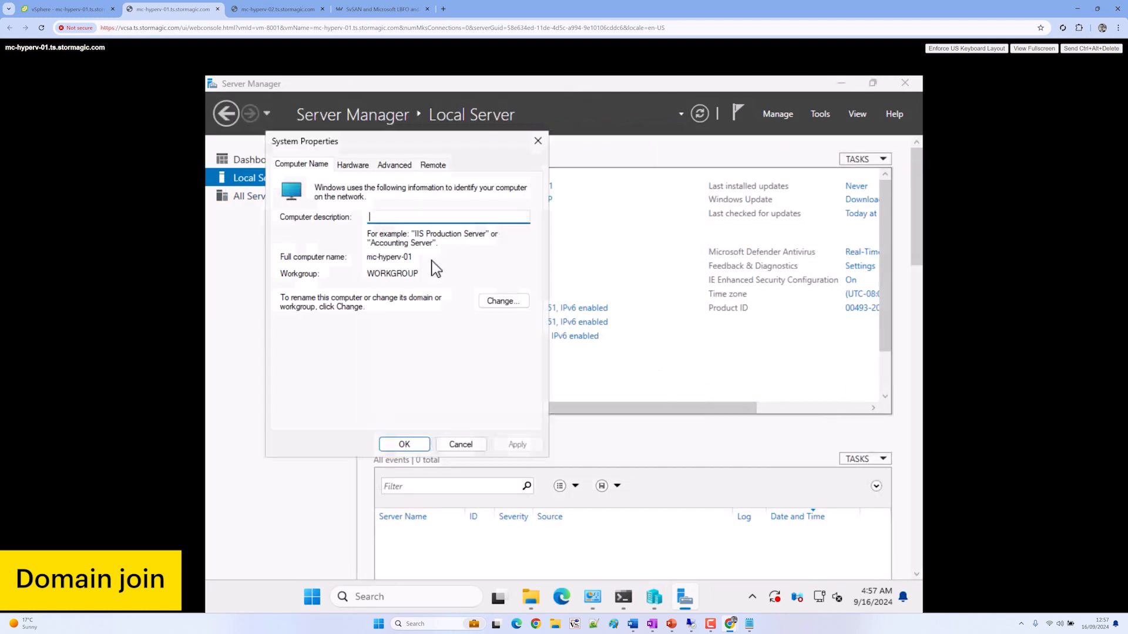
left_click(500, 300)
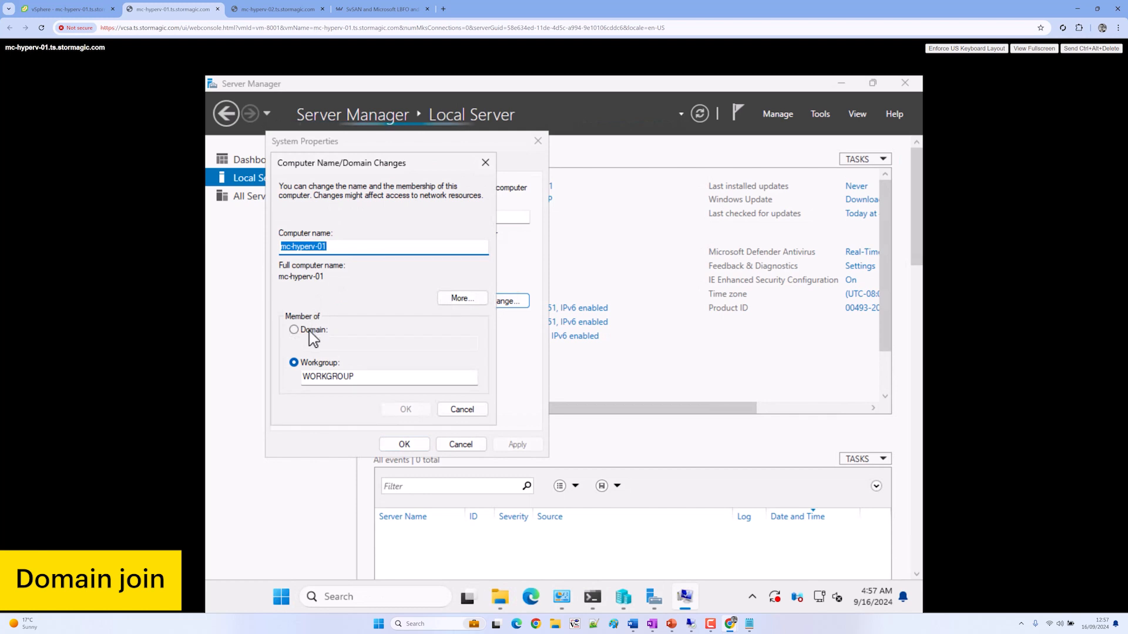
left_click(309, 330)
left_click(338, 346)
Enter the domain ad.ts.stormagic.com, correcting the missing 'ad.' prefix after the domain controller error
type("ts.stormagic.c")
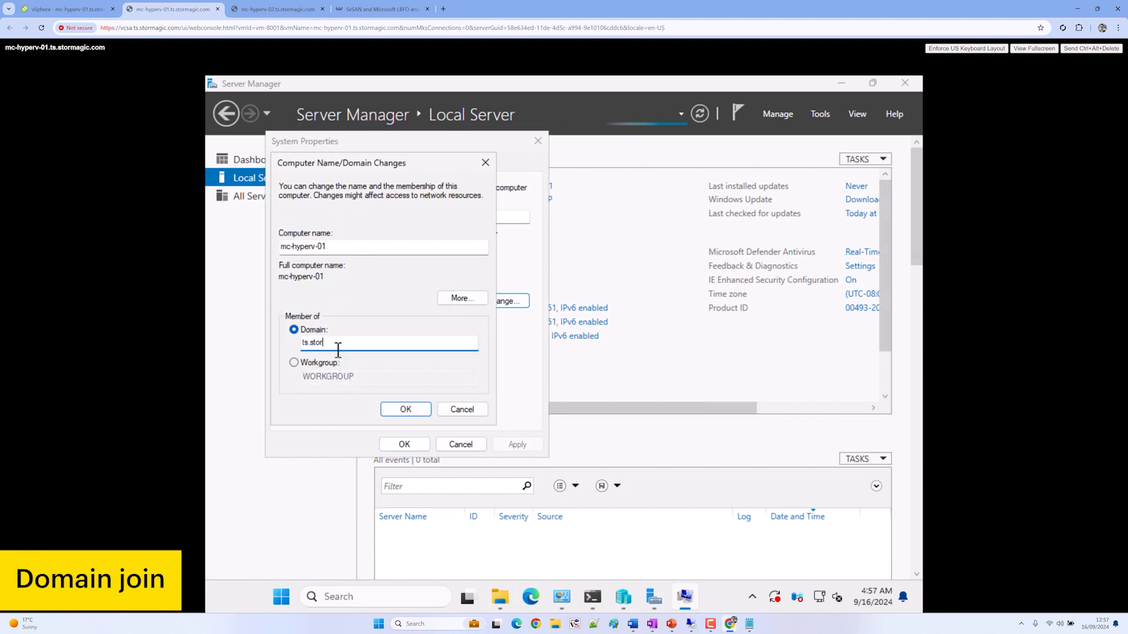
key("Return")
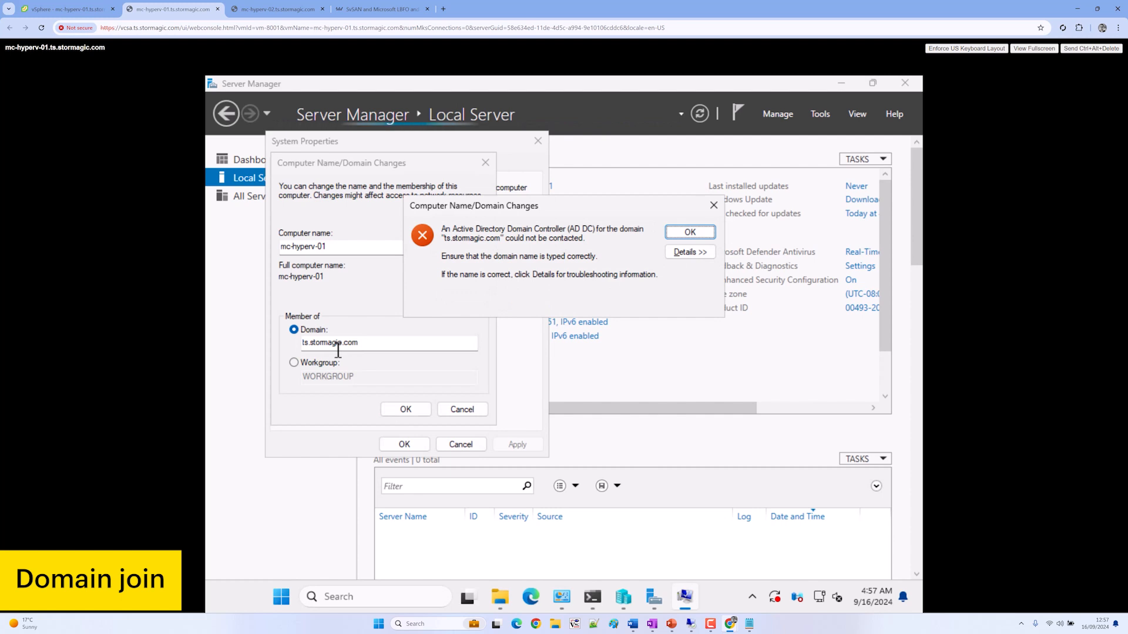
key("Return")
left_click(338, 350)
key("Home")
type("ad.")
key("Return")
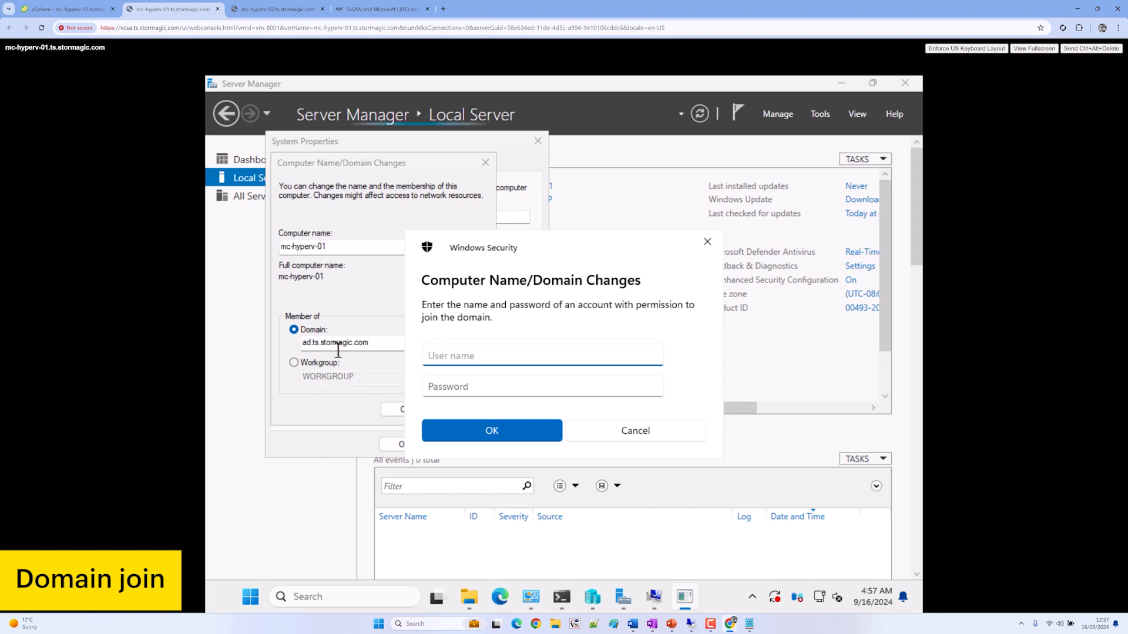
Authenticate the domain join as administrator with the account password
type("administatrtor")
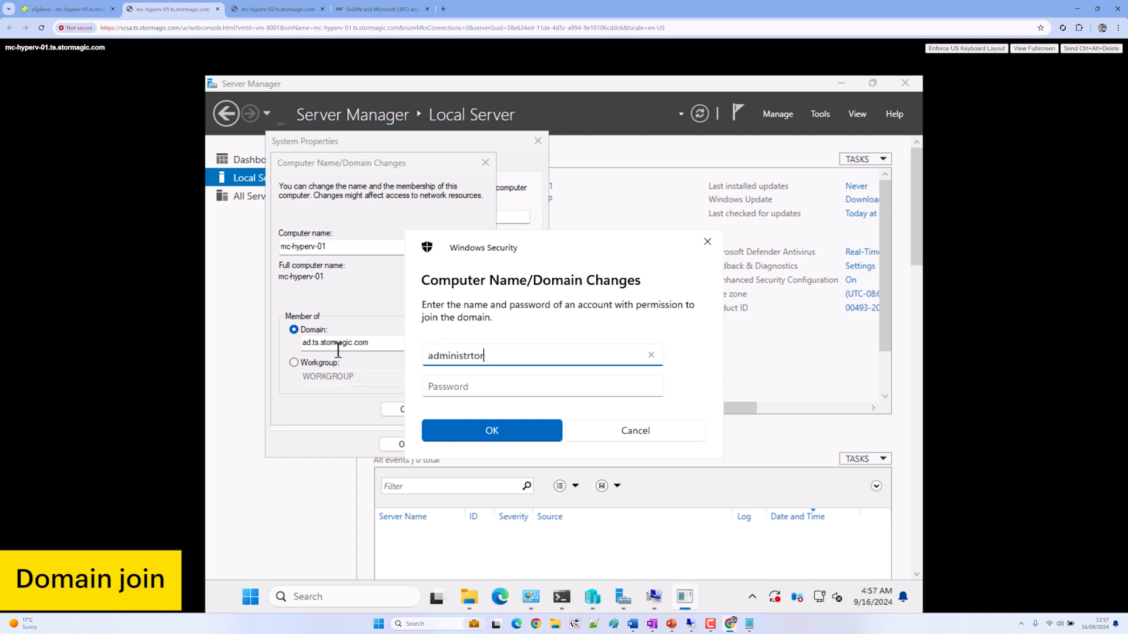
key("Tab")
key("shift+Tab")
type("administ")
key("ctrl+a")
key("BackSpace")
type("administrator")
key("Tab")
type("••••••••")
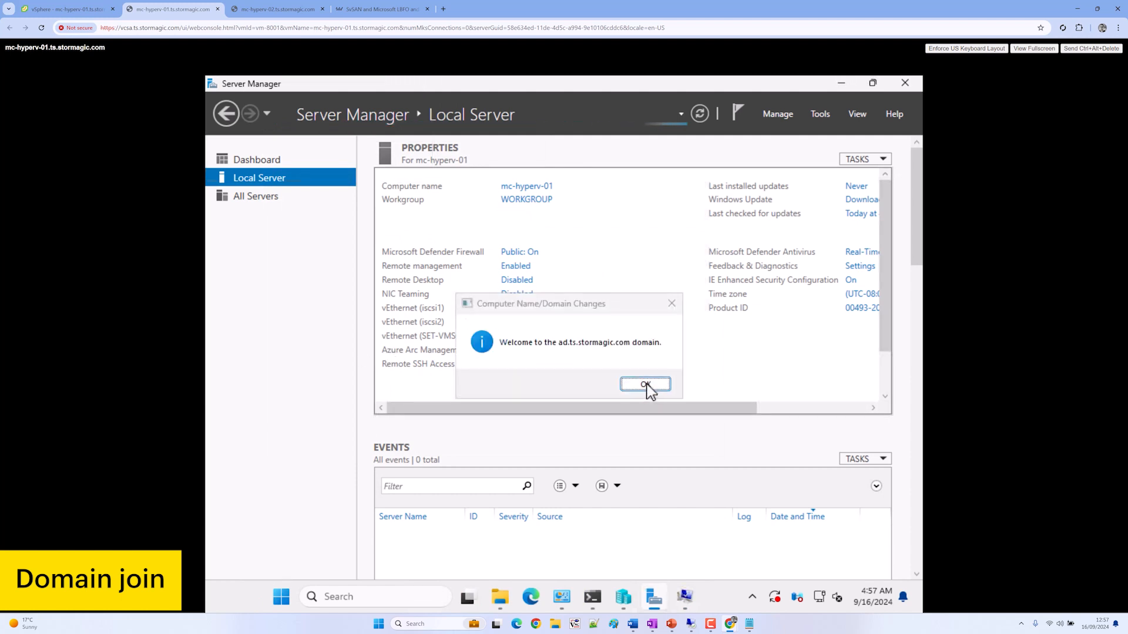
Acknowledge the domain welcome and restart notices, then restart mc-hyperv-01 now
left_click(649, 387)
left_click(646, 353)
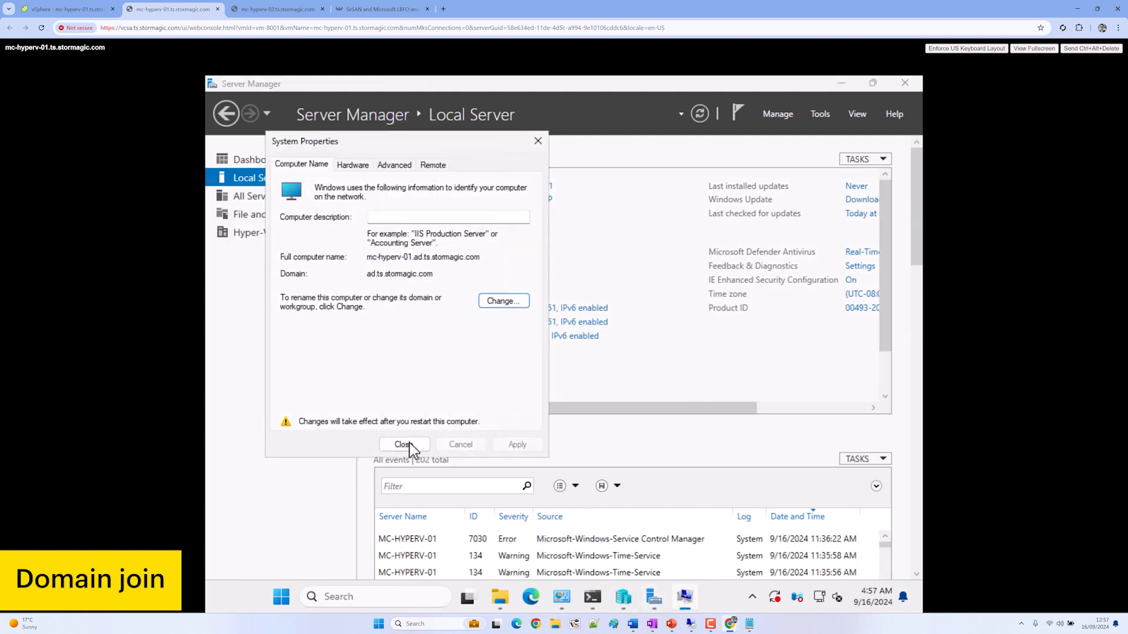
left_click(404, 444)
left_click(554, 348)
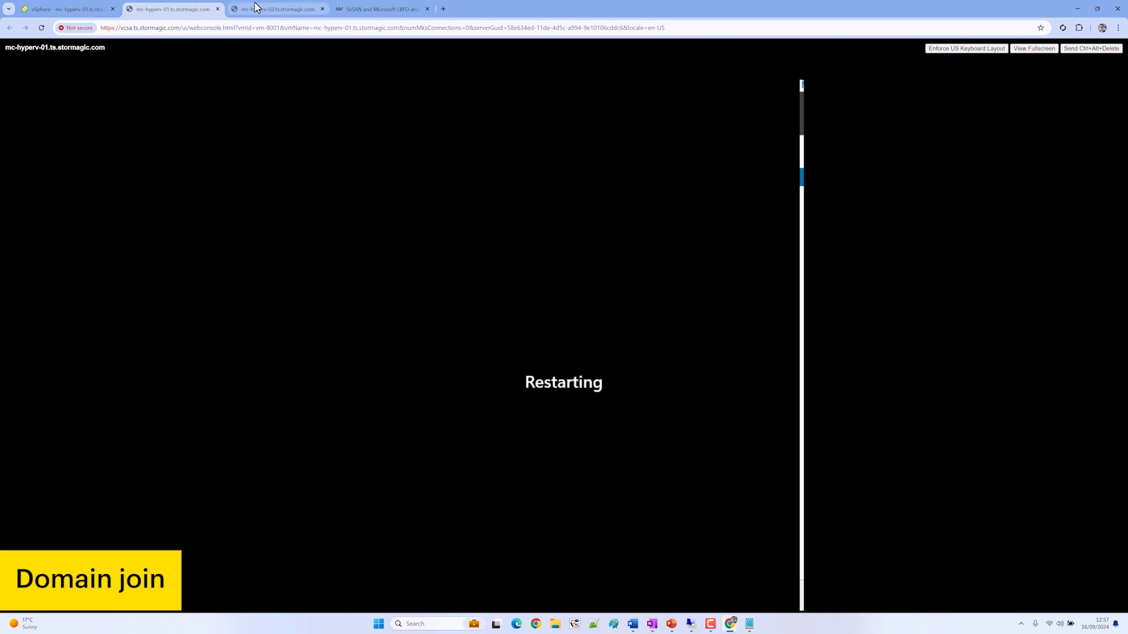
On mc-hyperv-02, set domain membership to ad.ts.stormagic.com from Server Manager's Local Server properties
left_click(276, 9)
left_click(624, 600)
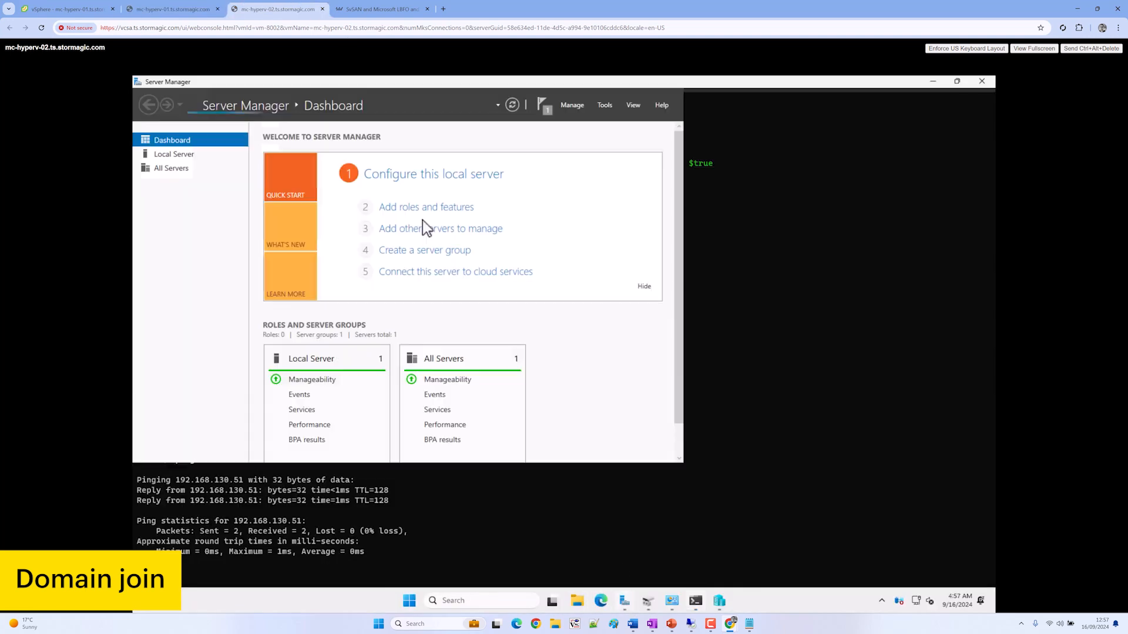
left_click(188, 155)
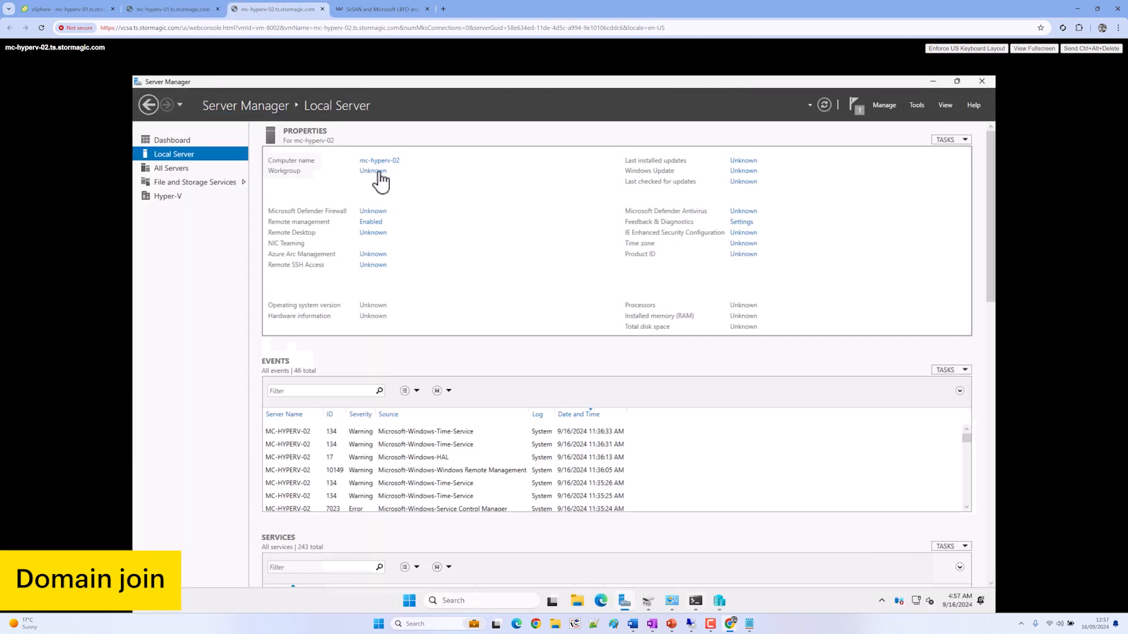
left_click(379, 170)
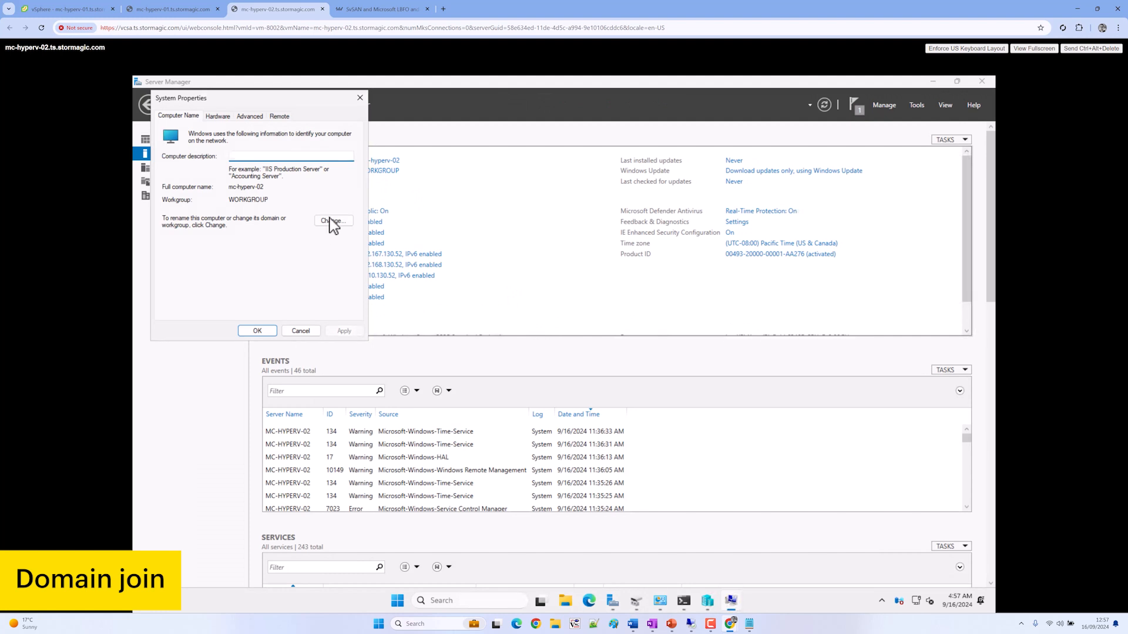
left_click(334, 222)
left_click(203, 246)
type("ad.ts.stormagic.com")
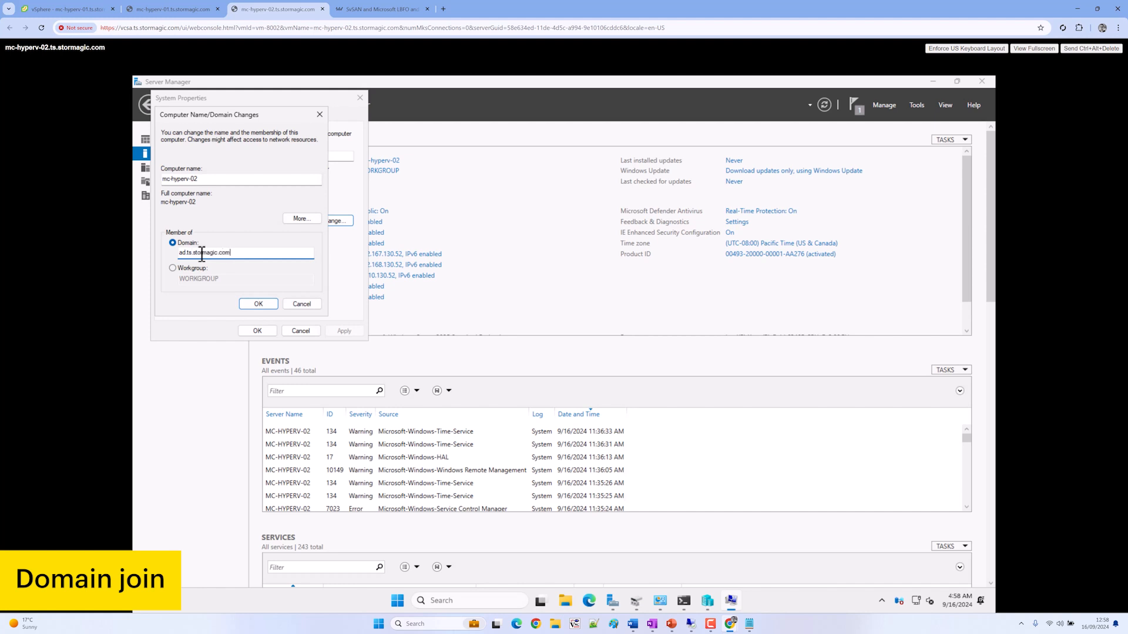
key("Return")
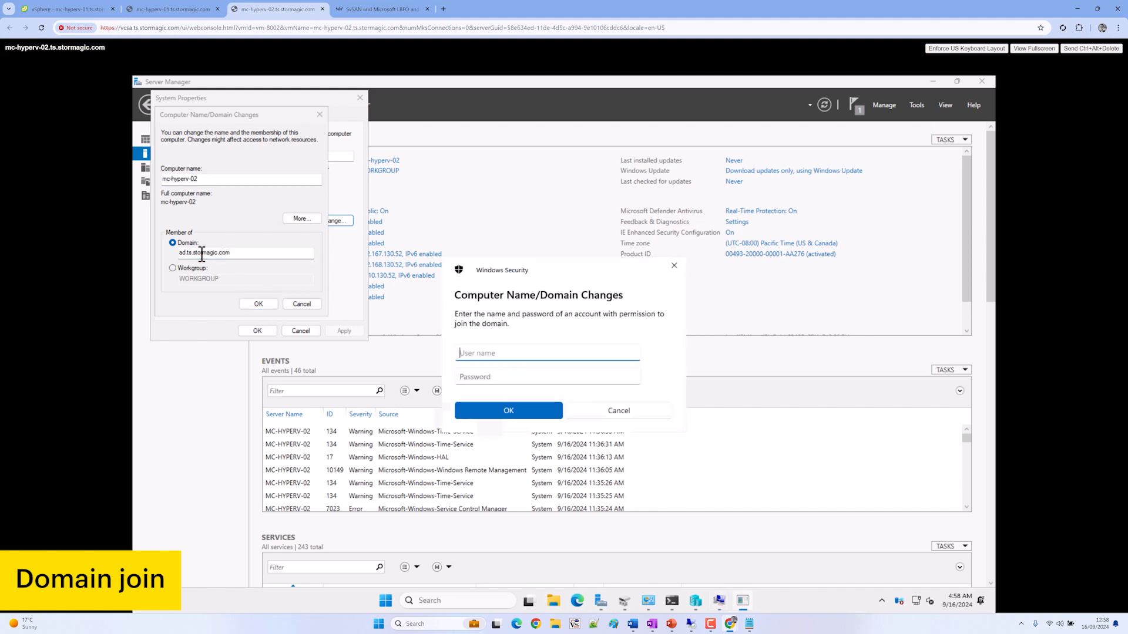
Supply administrator credentials, acknowledge the welcome, and restart mc-hyperv-02 now
type("administrator")
key("Tab")
type("********")
key("Return")
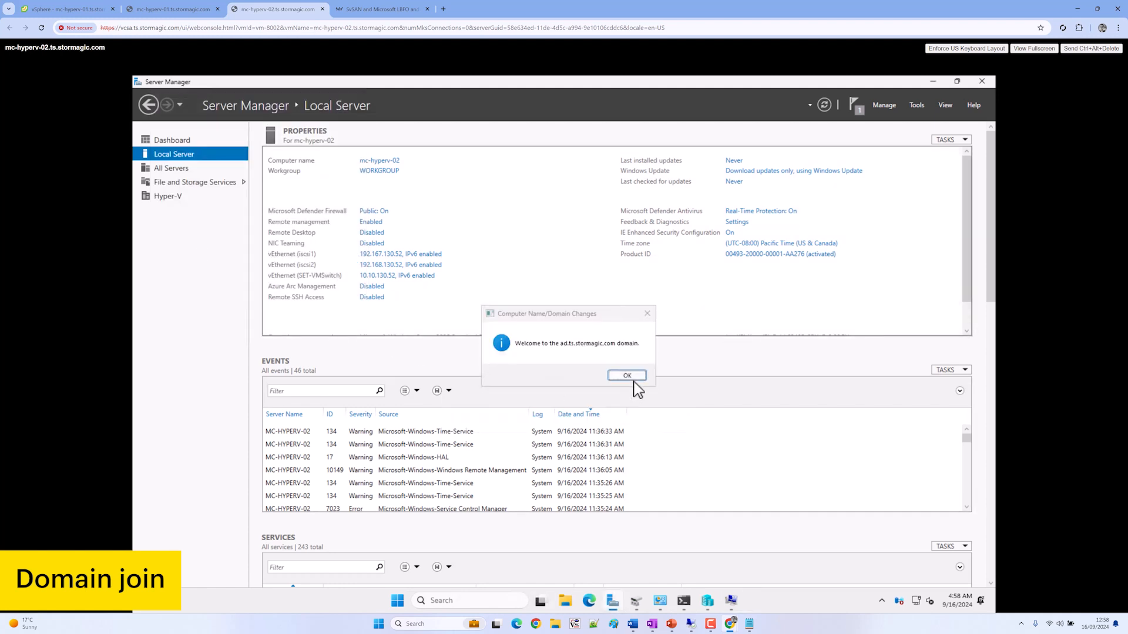
left_click(627, 375)
left_click(628, 351)
left_click(257, 331)
left_click(568, 348)
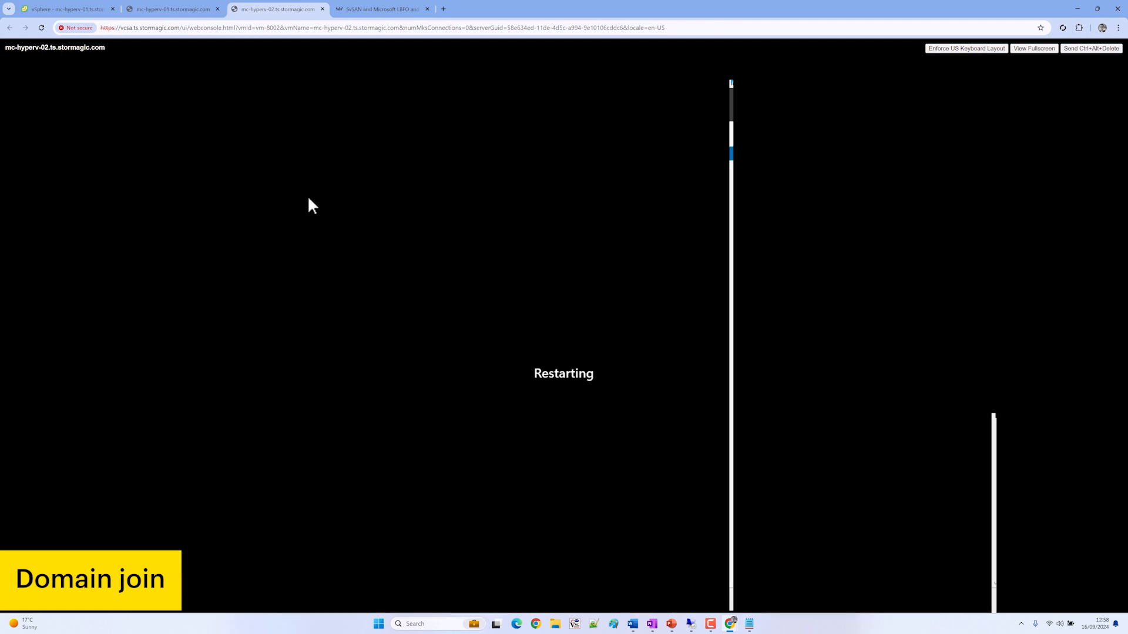
Sign in to mc-hyperv-01 as ts\administrator and minimize Server Manager to reveal the desktop
left_click(157, 7)
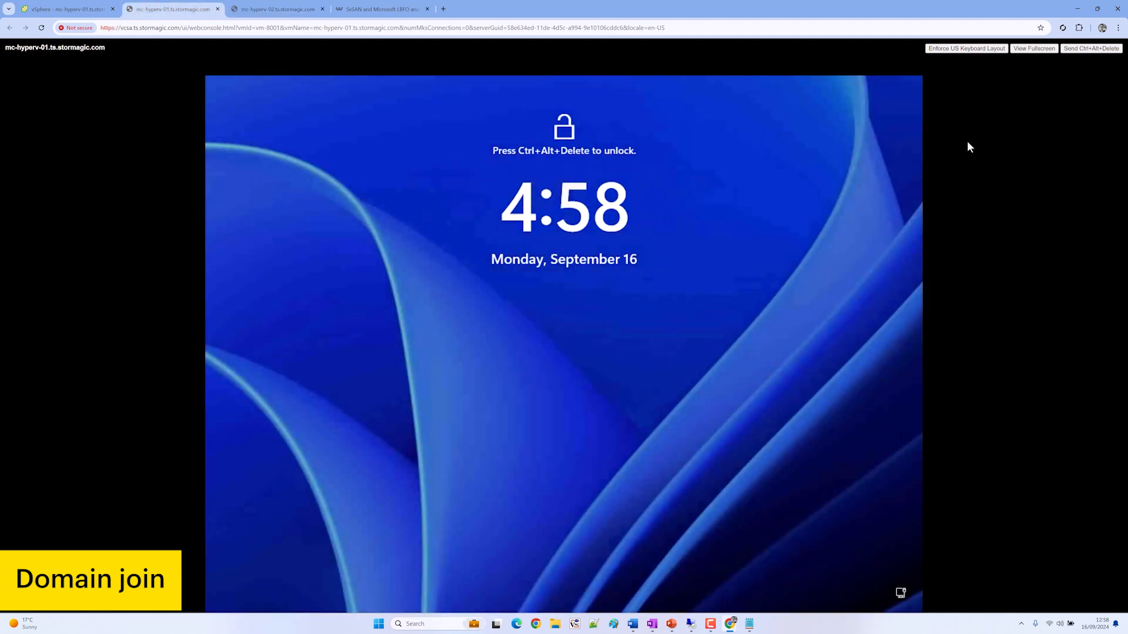
left_click(1092, 49)
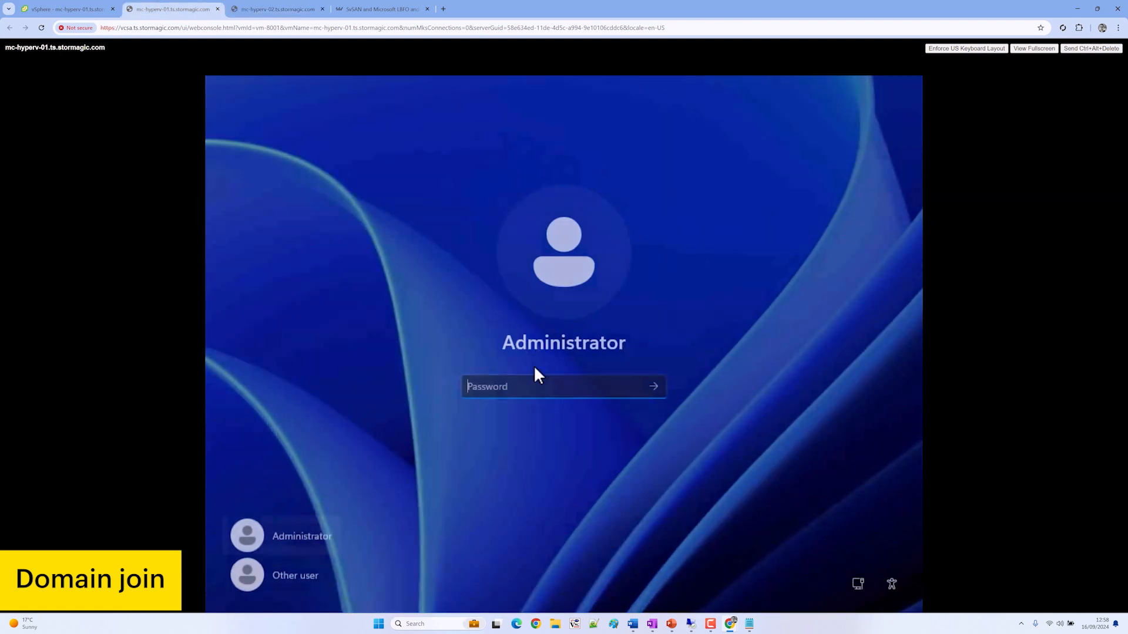
left_click(301, 572)
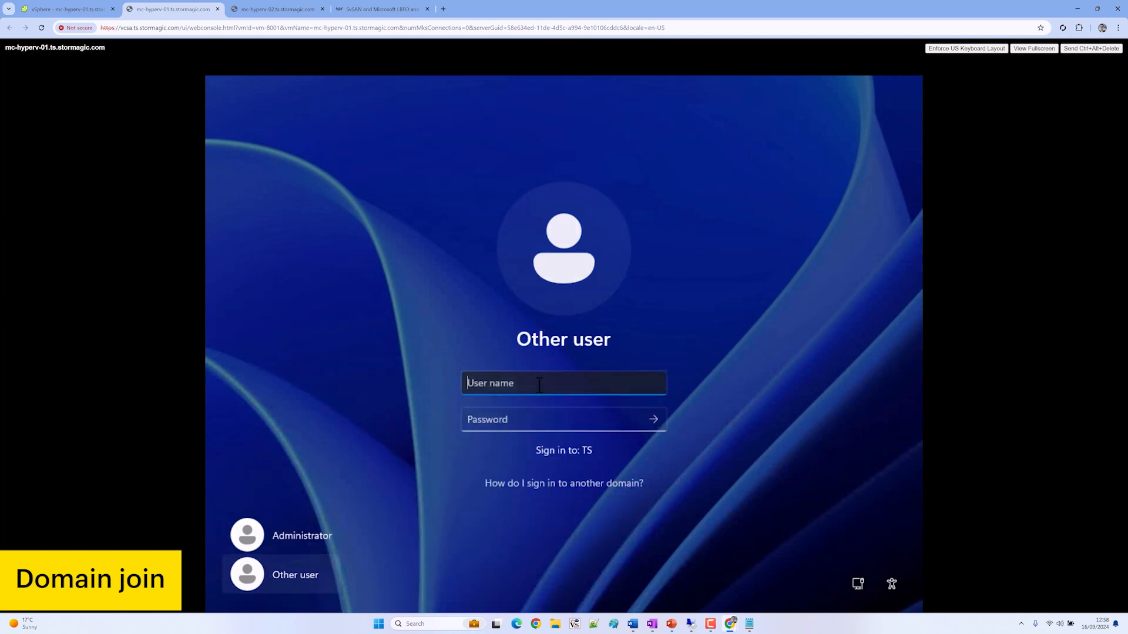
type("ts\\administratore")
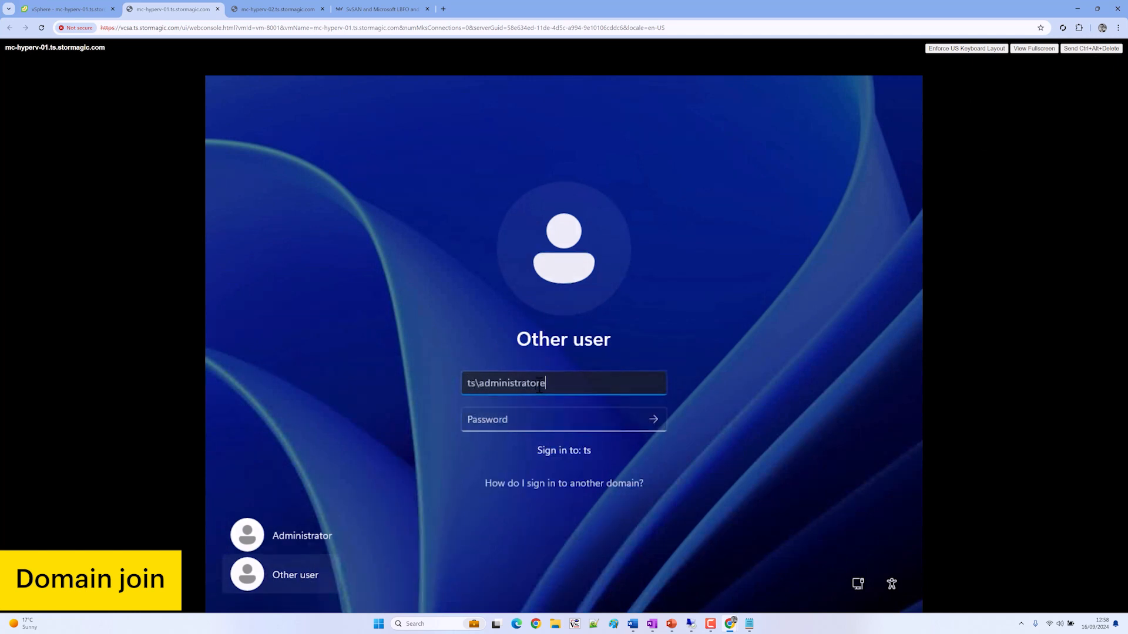
key("BackSpace")
key("Tab")
type("********")
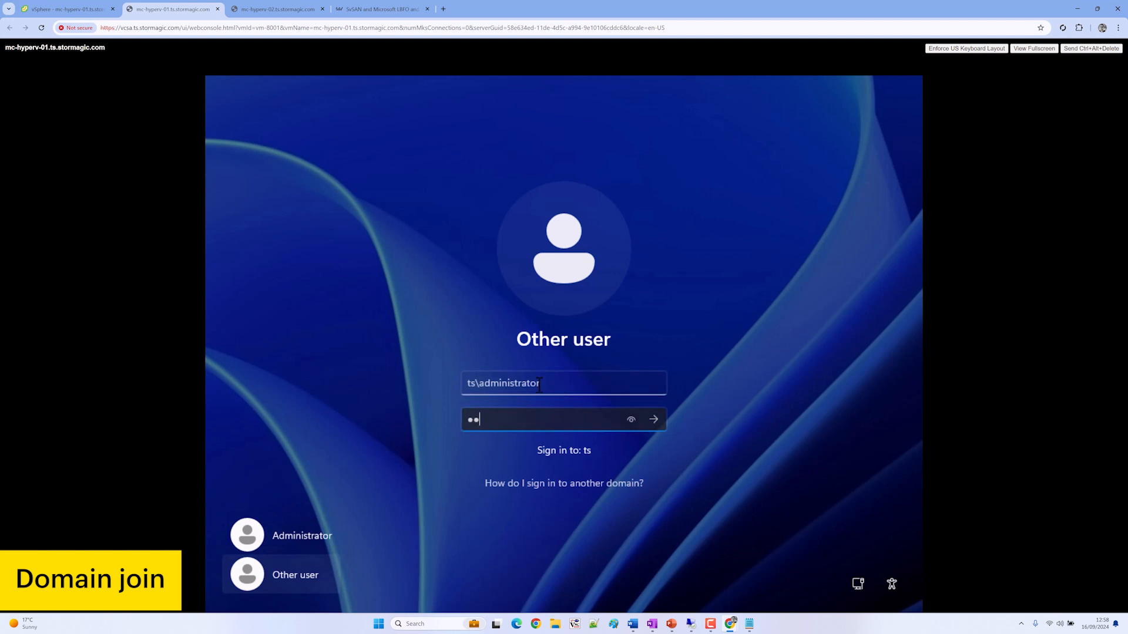
key("Return")
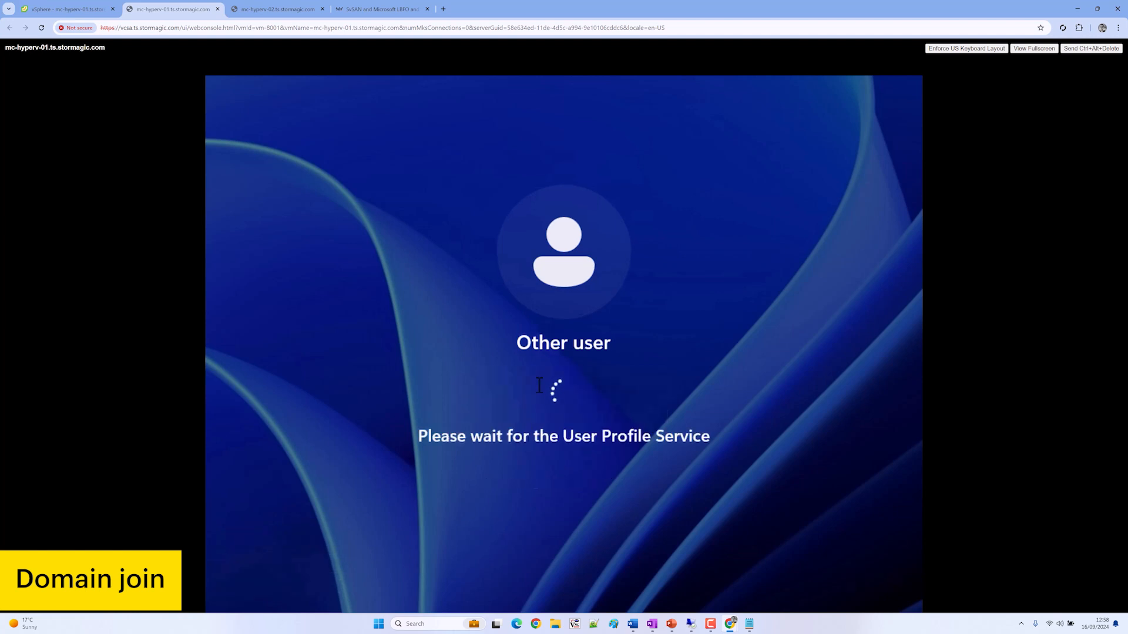
left_click(266, 10)
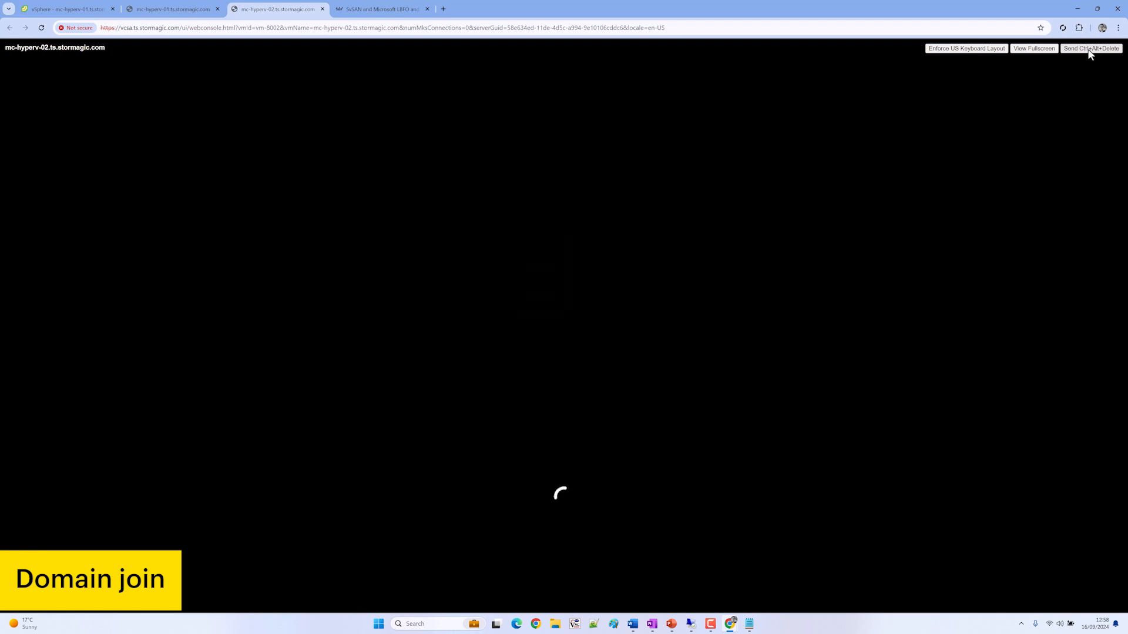
left_click(163, 11)
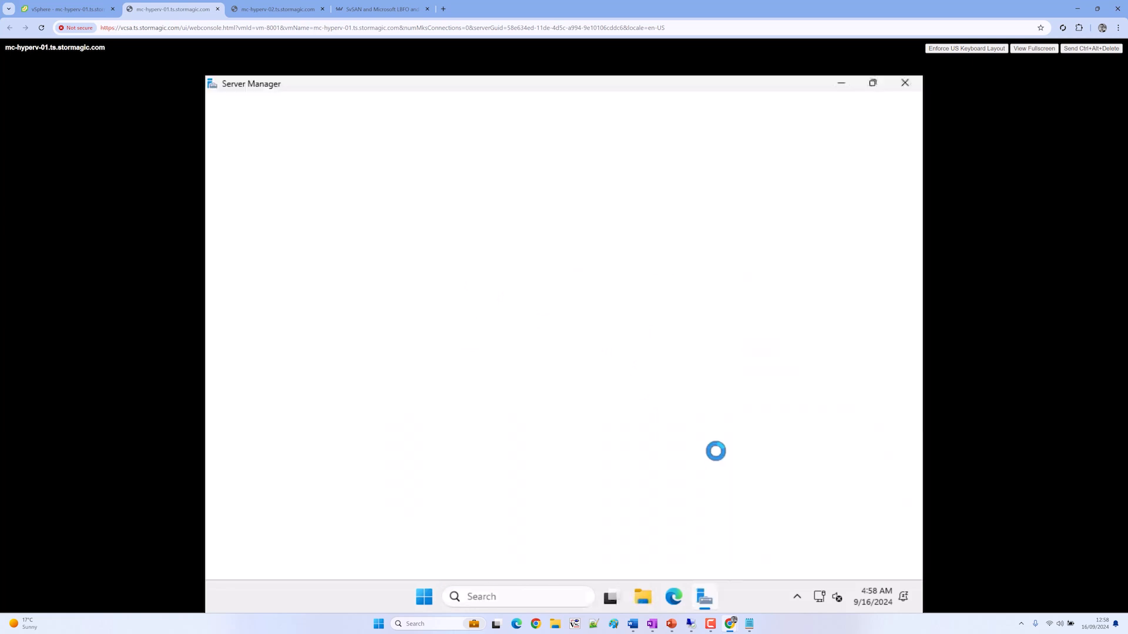
left_click(842, 84)
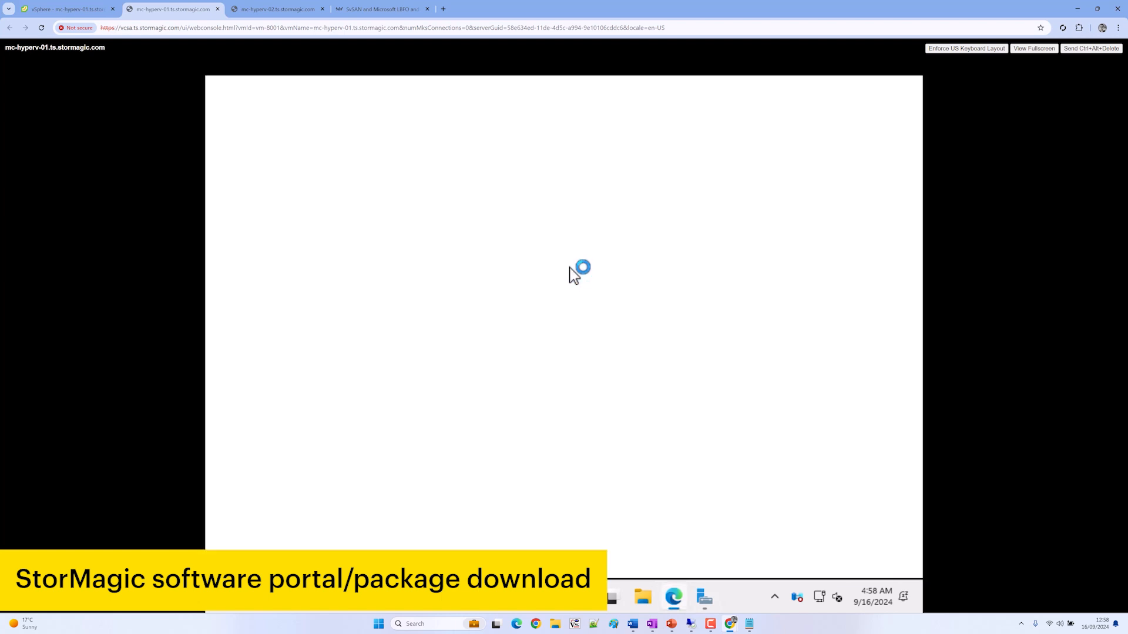
Sign in to mc-hyperv-02 as ts\administrator, then return to the mc-hyperv-01 console
left_click(307, 13)
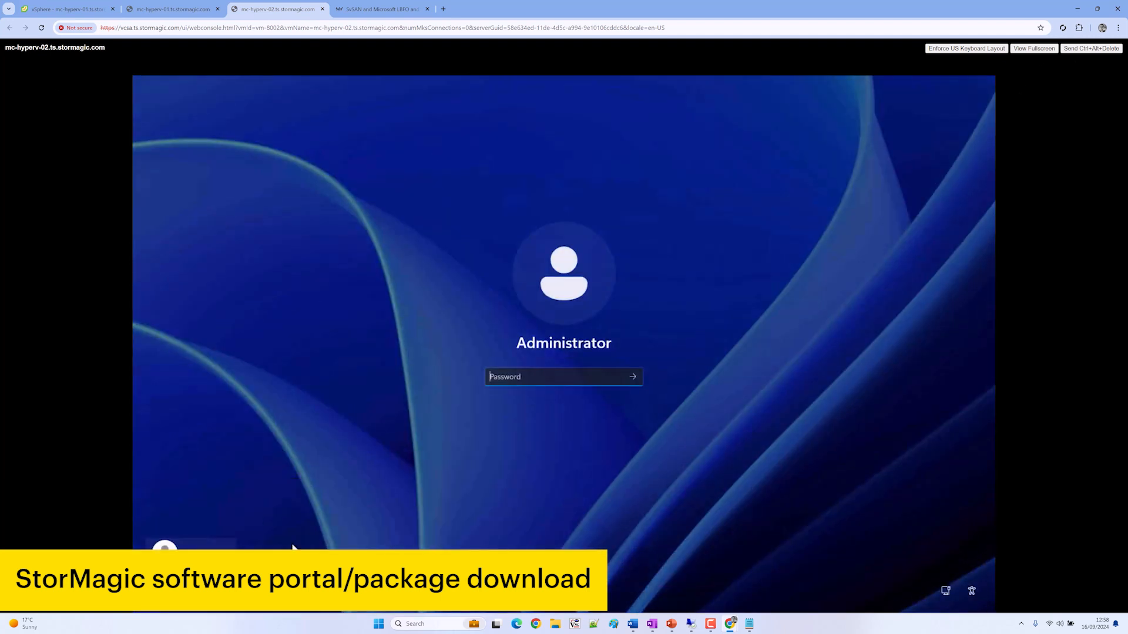
left_click(193, 586)
type("ts\\administrator")
key("Tab")
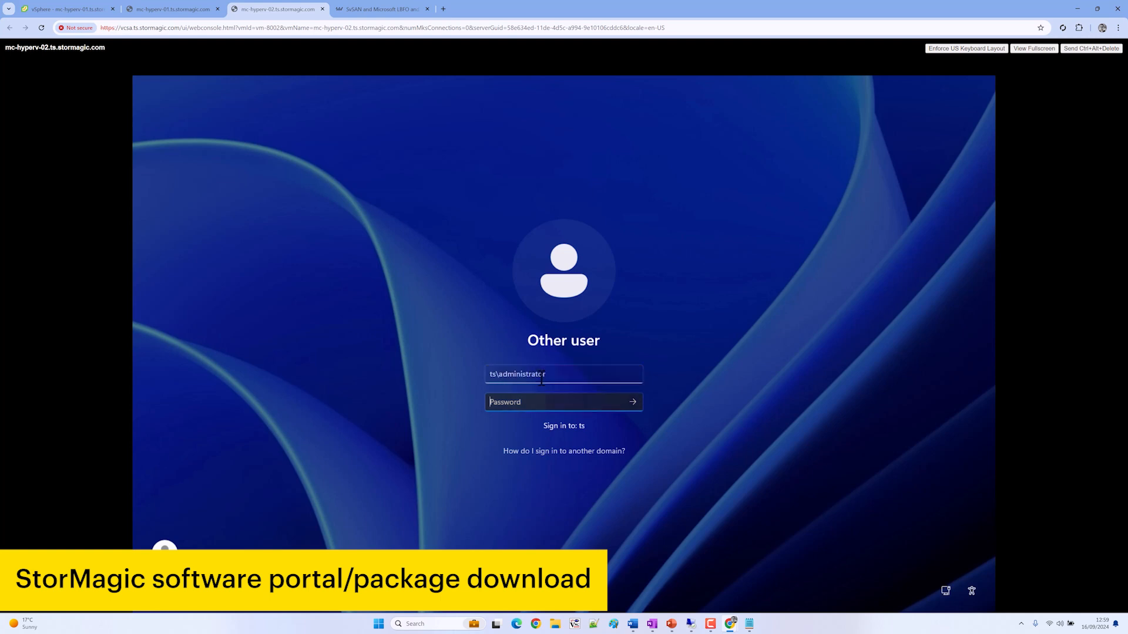
key("Return")
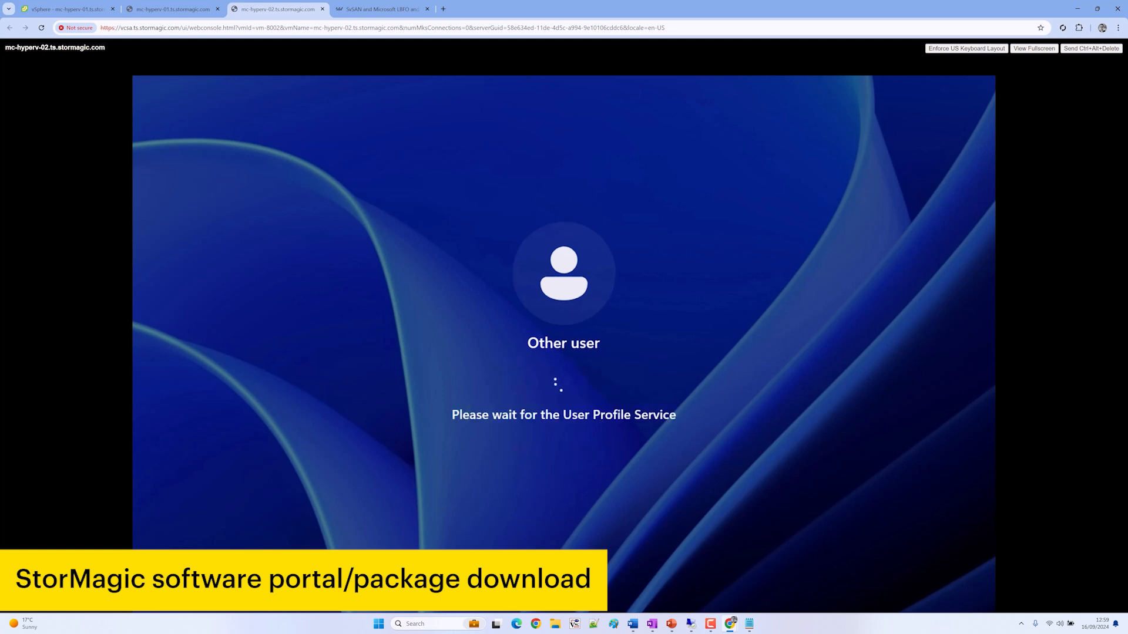
left_click(164, 8)
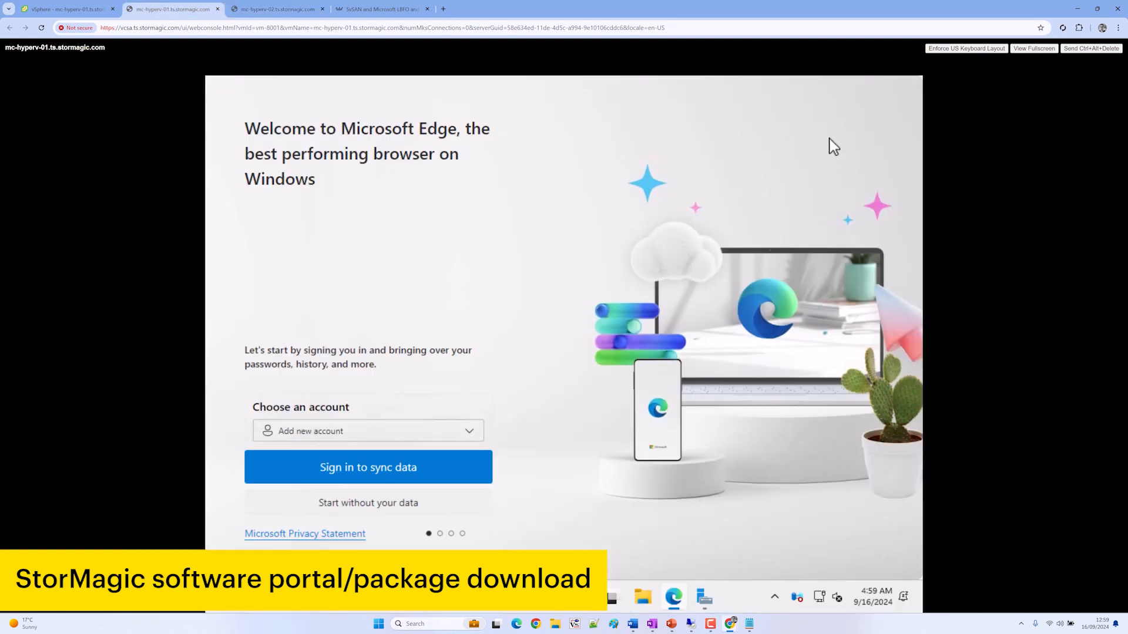
Skip Edge's first-run setup without importing data and load support.stormagic.com
left_click(385, 503)
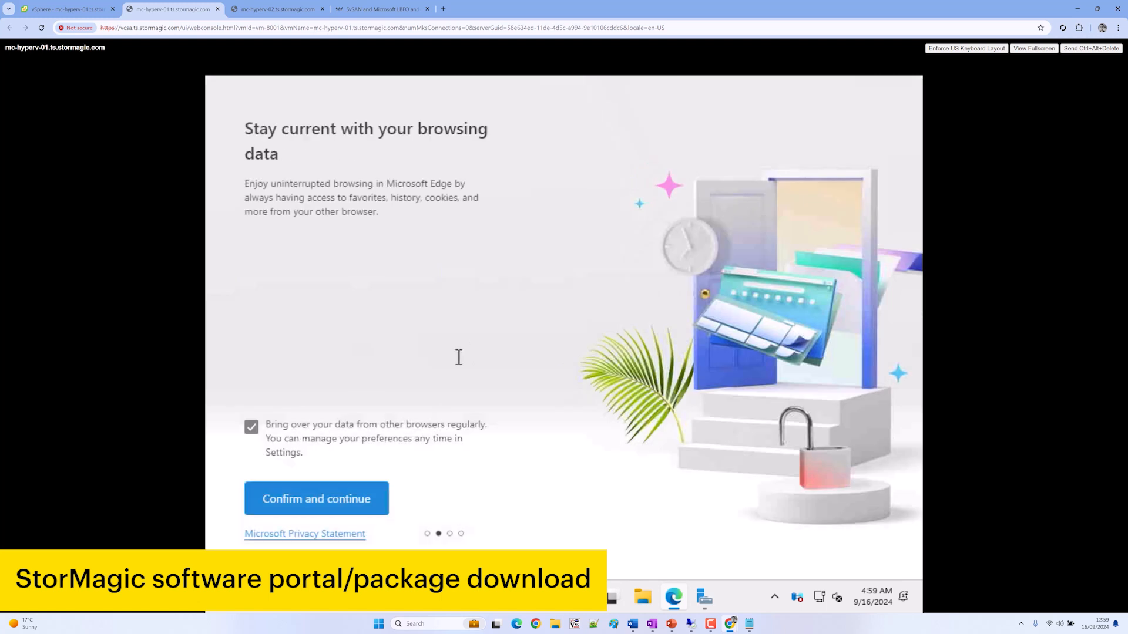
left_click(305, 499)
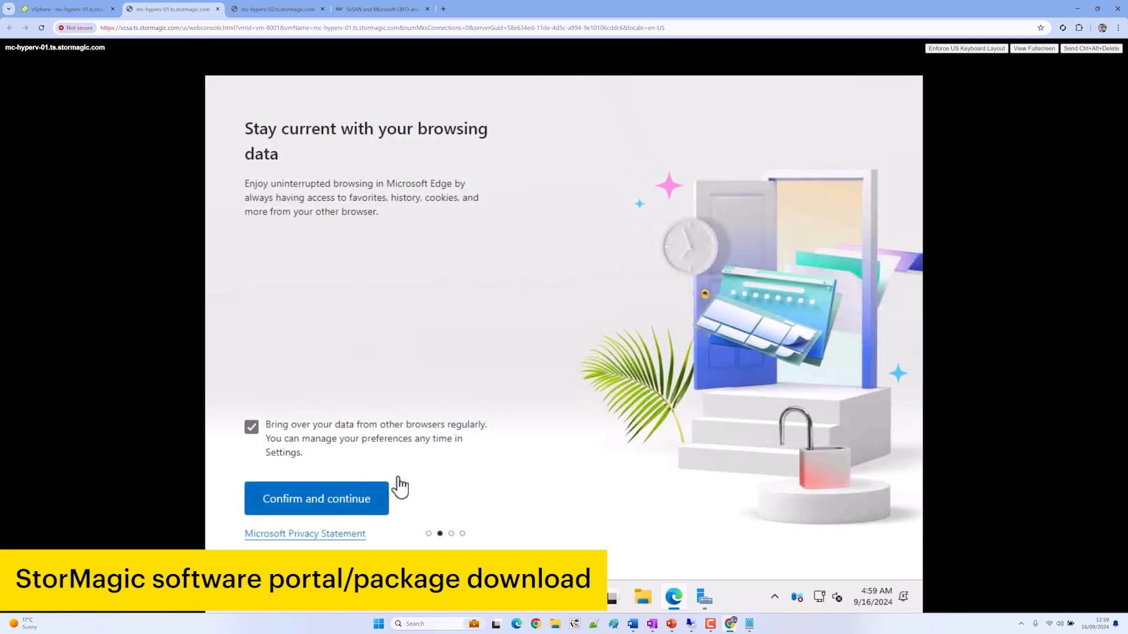
left_click(352, 499)
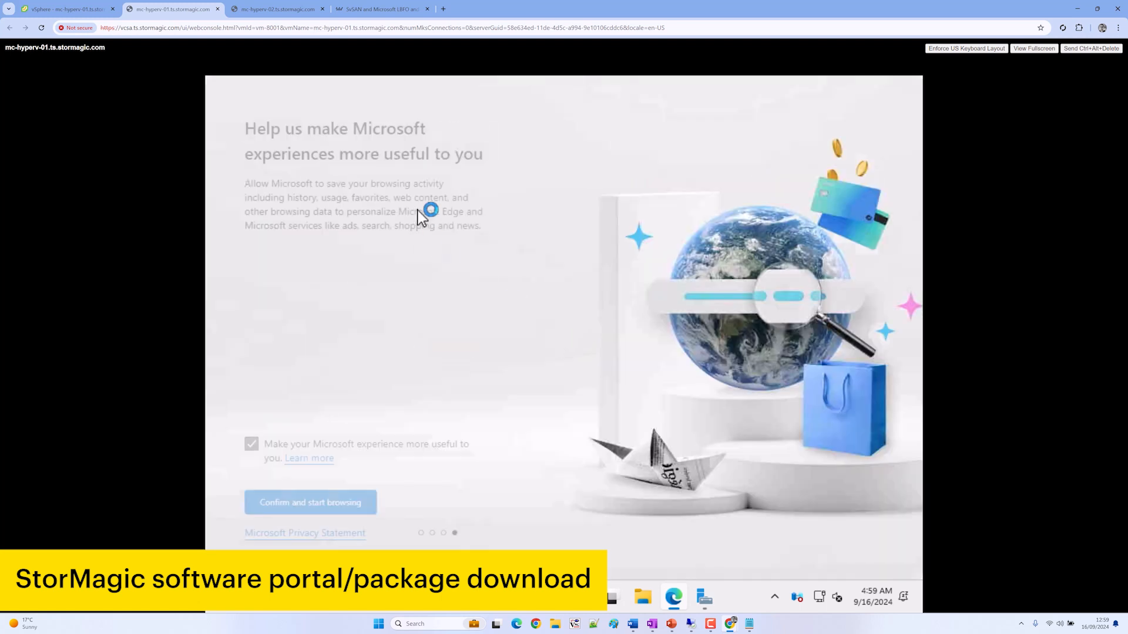
left_click(300, 505)
left_click(413, 117)
type("support.sto")
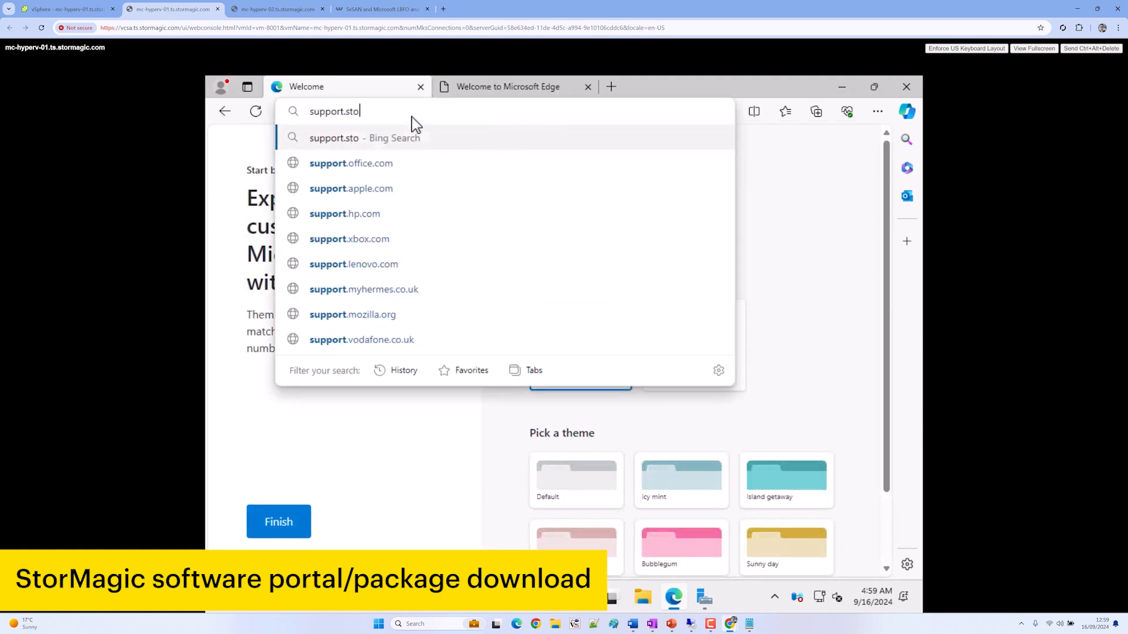
type("rmagic.com")
key("Return")
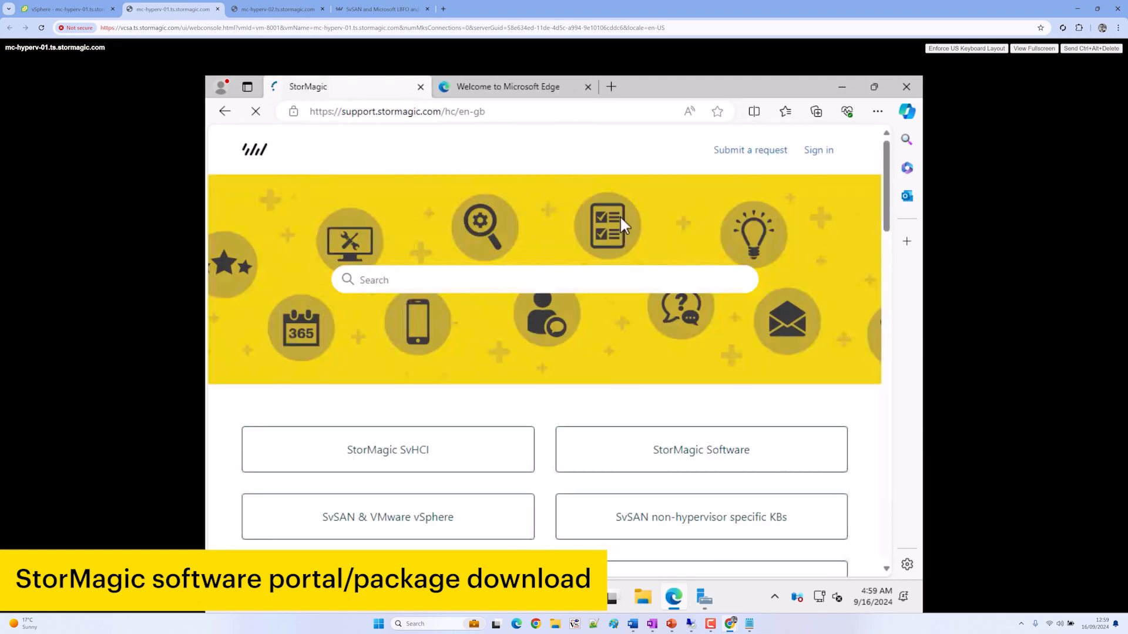
Sign in to the StorMagic Support Portal with the account e-mail address and password
left_click(819, 154)
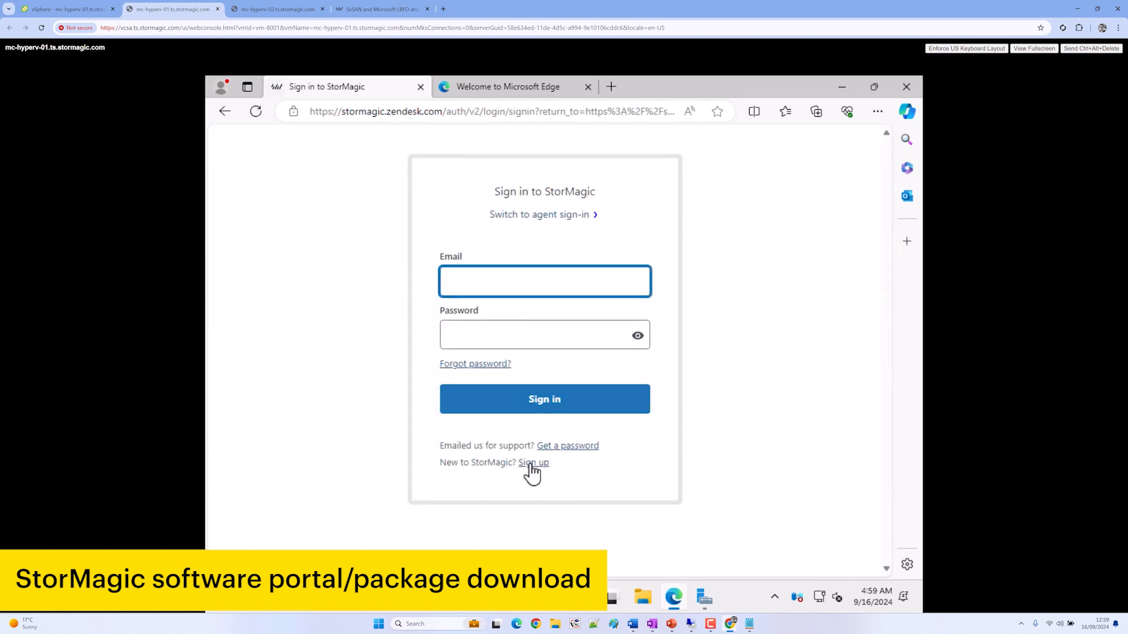
left_click(538, 467)
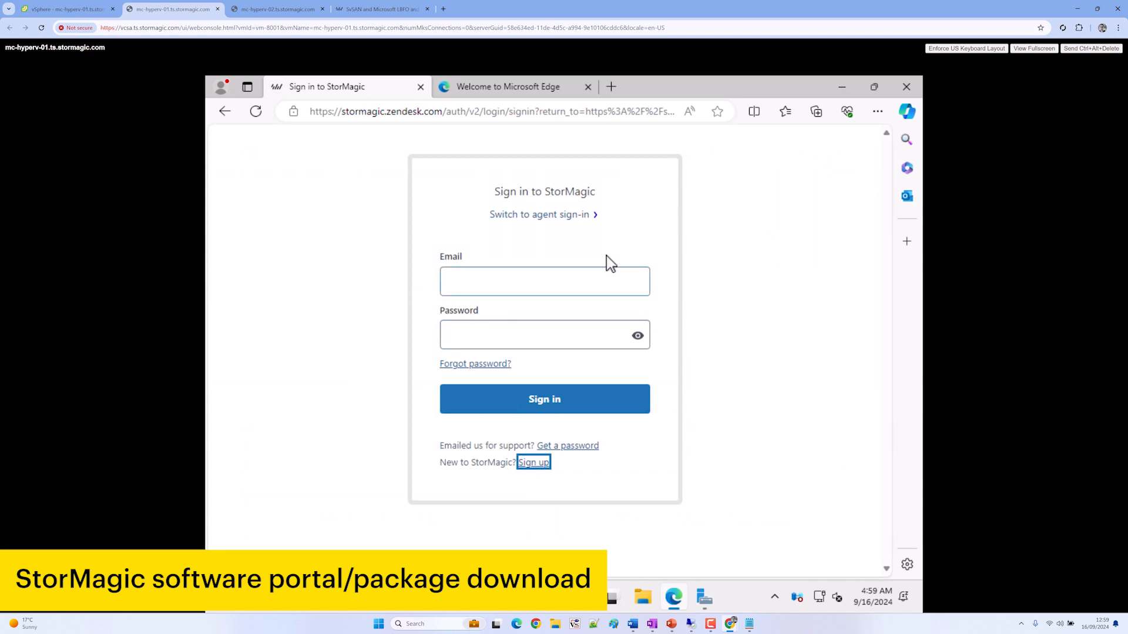
left_click(556, 296)
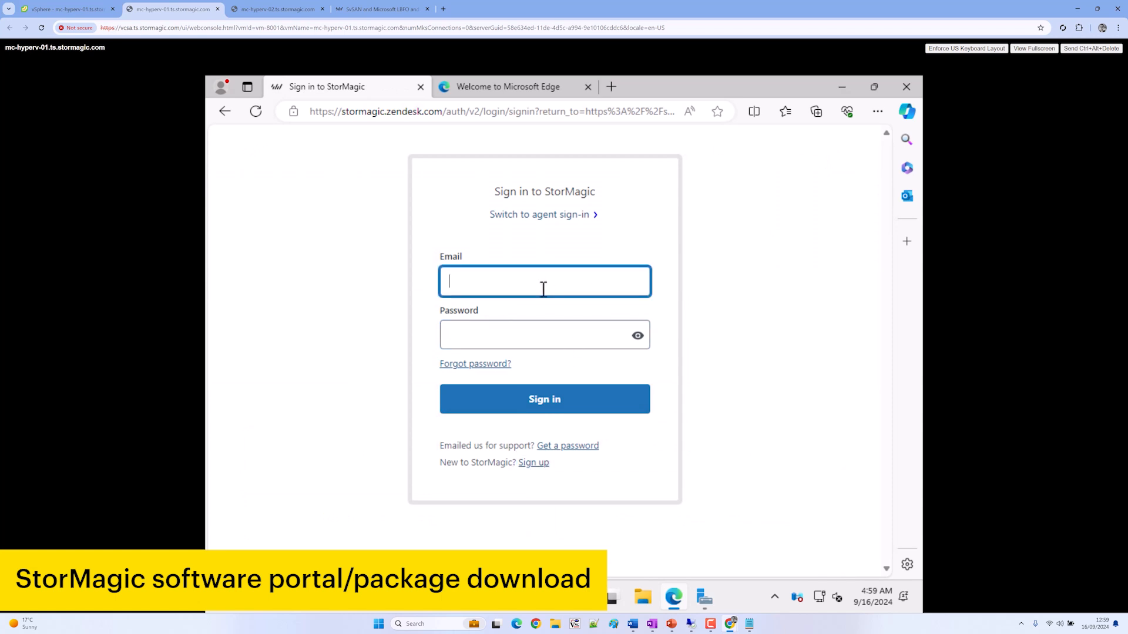
key("Return")
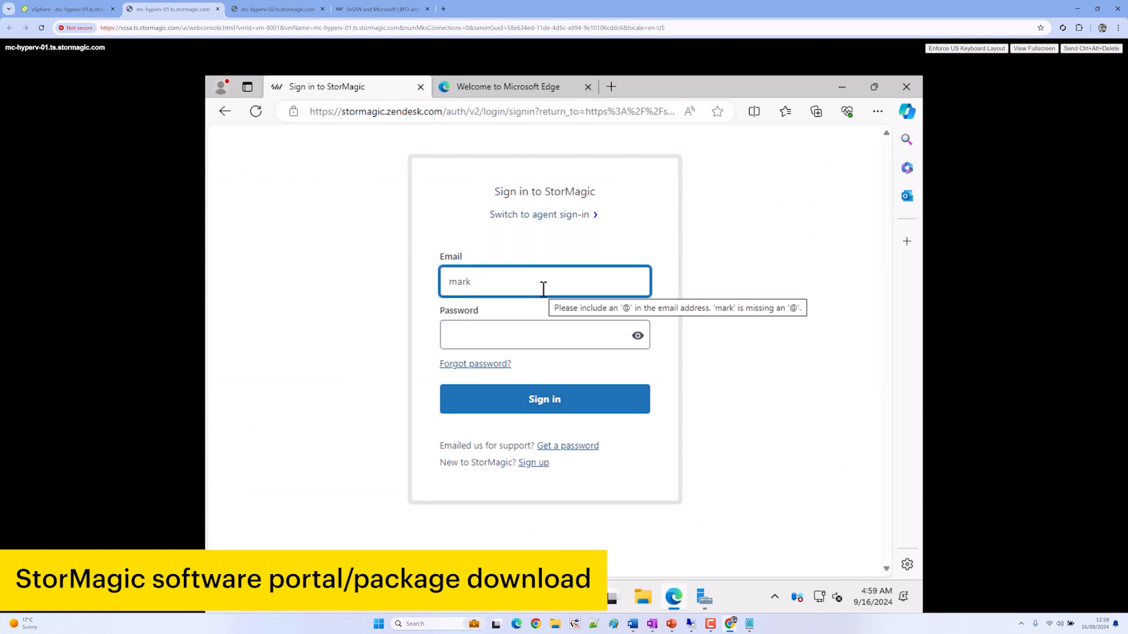
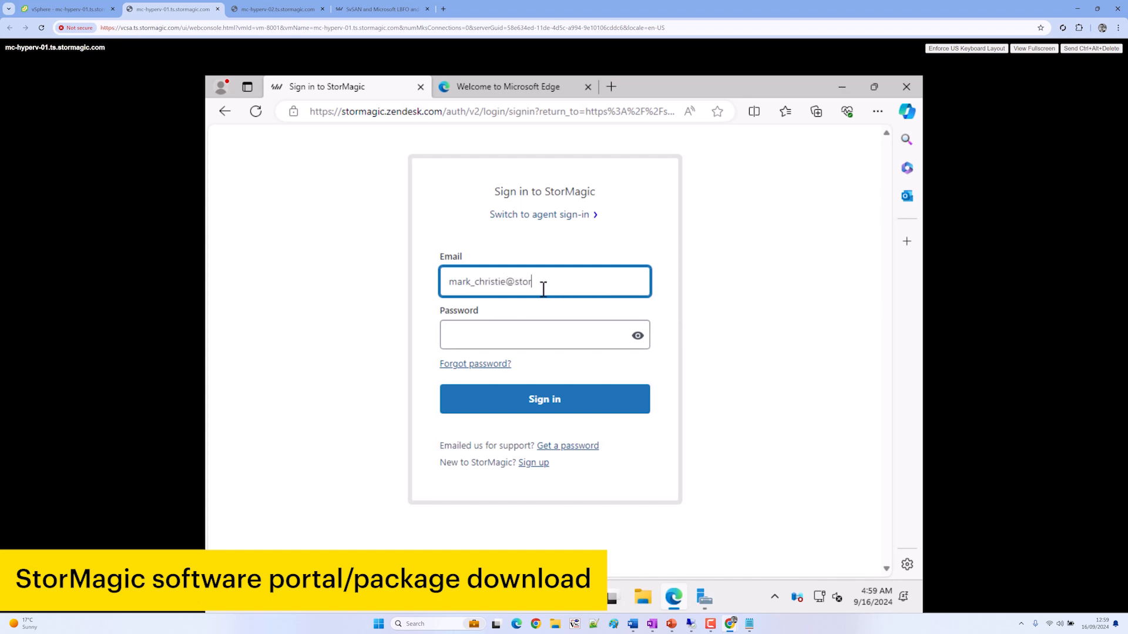
key("Tab")
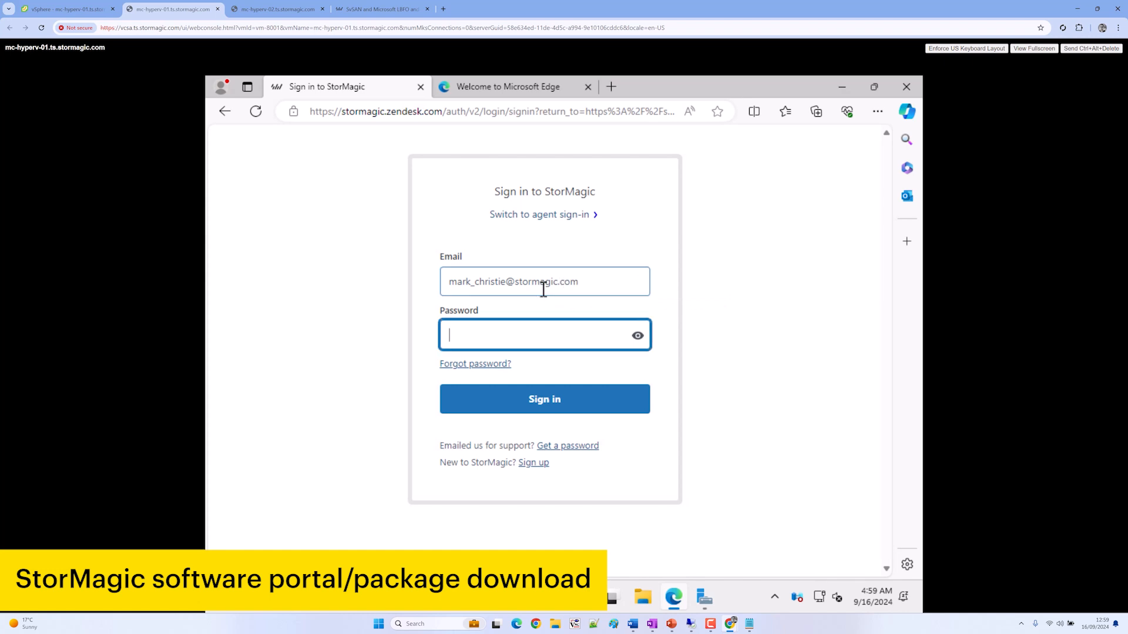
type("•••••")
key("Return")
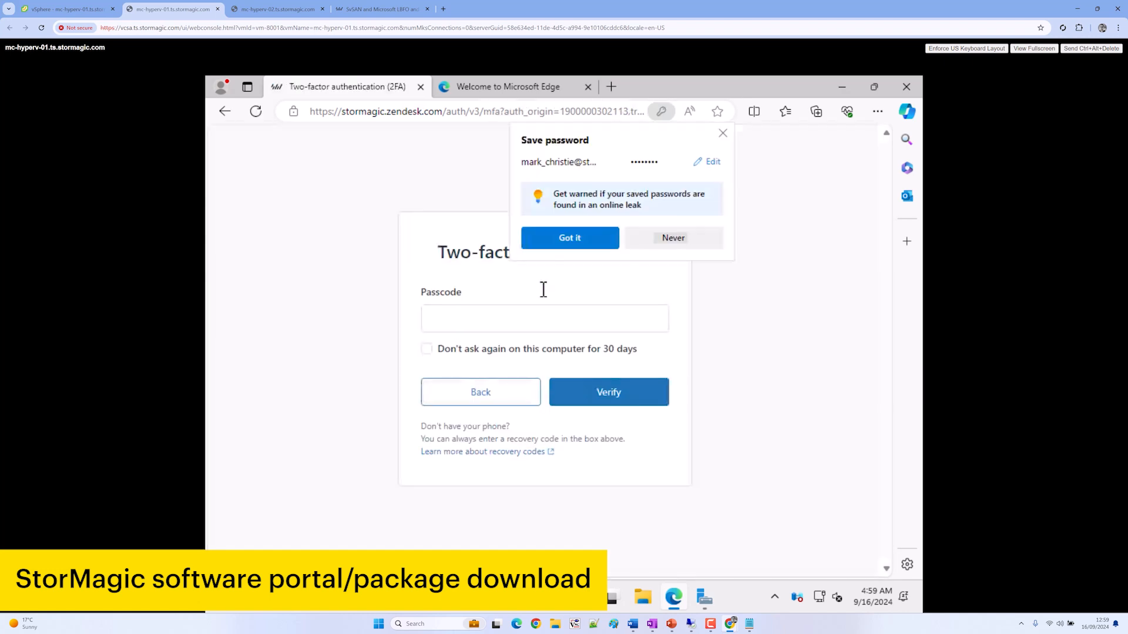
Decline saving the password and verify the two-factor passcode
left_click(670, 237)
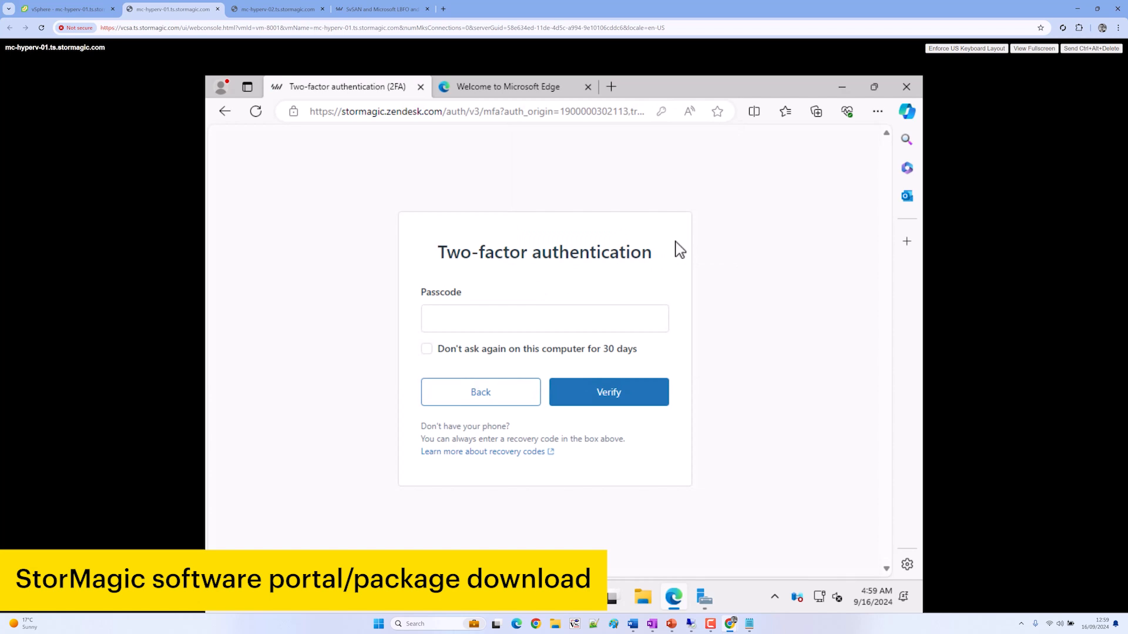
left_click(567, 310)
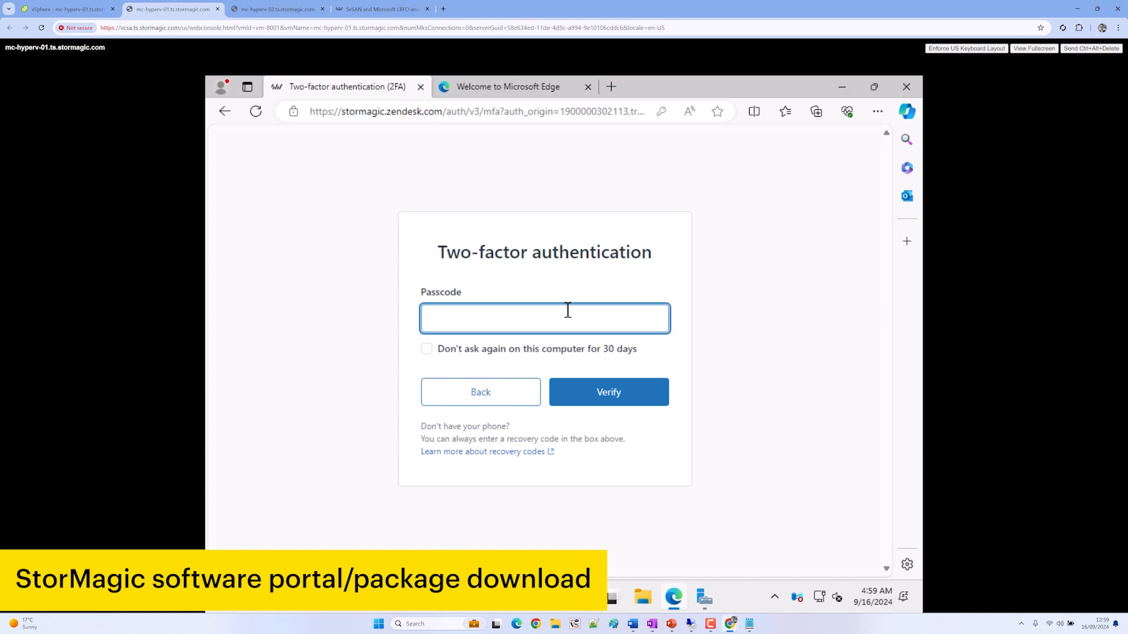
left_click(614, 394)
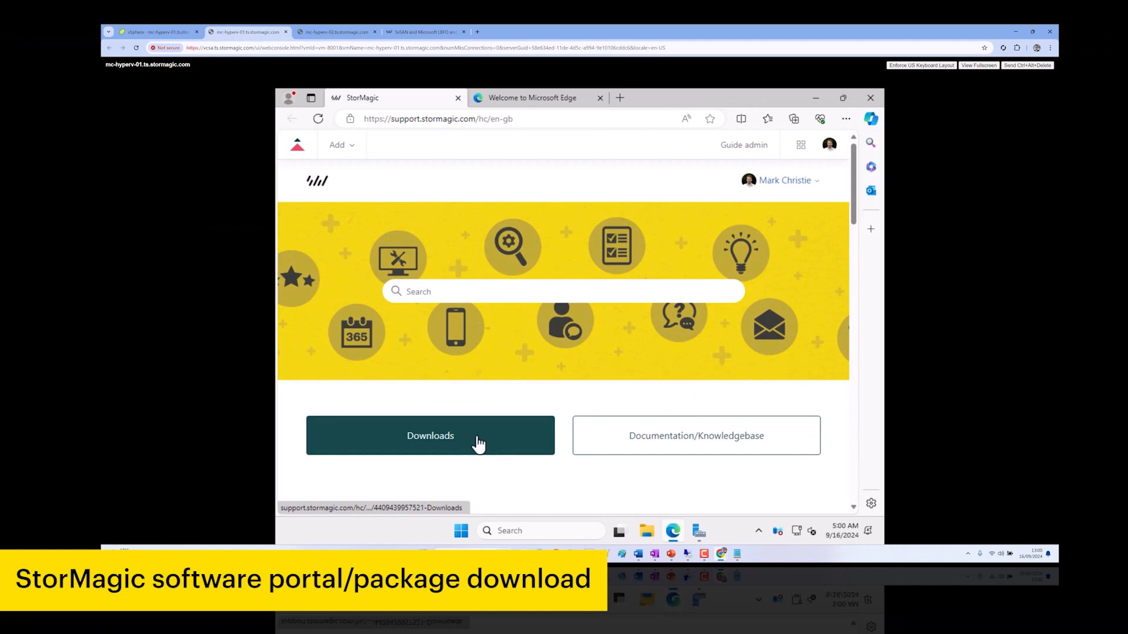
Open the Windows Hyper-V Installer article from the SvSAN section of Downloads
left_click(466, 445)
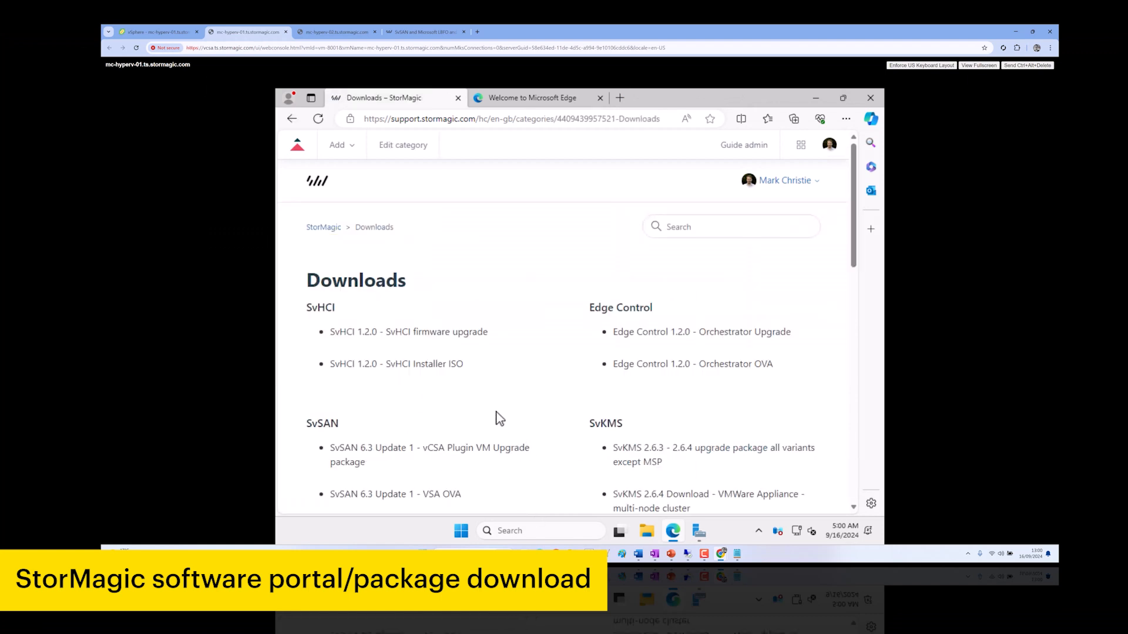
scroll(470, 416, "down", 2)
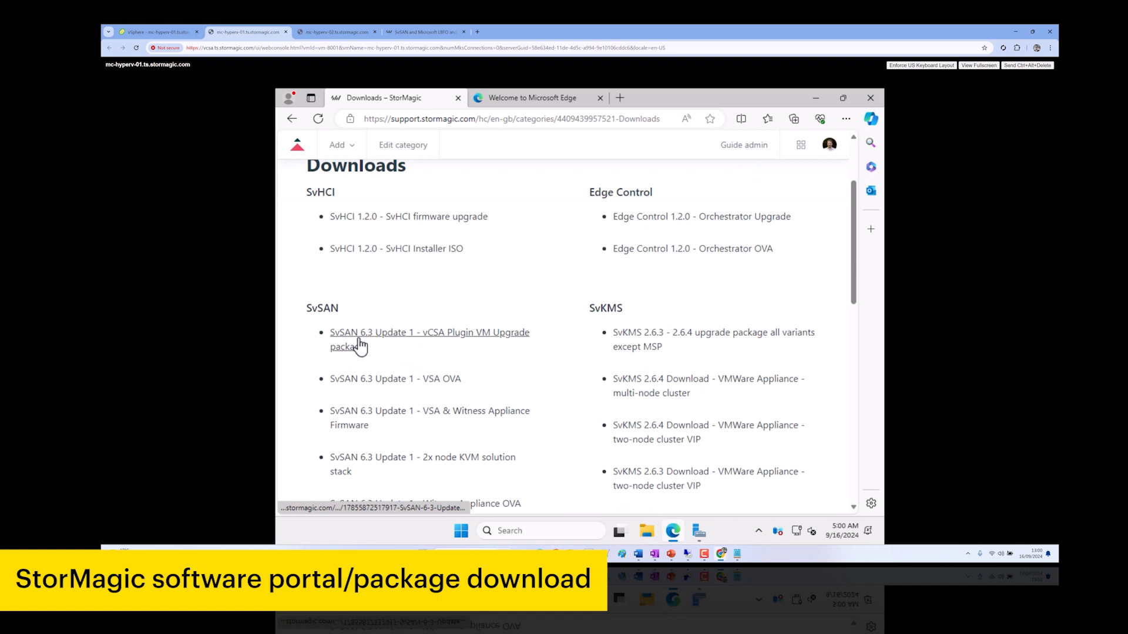
scroll(400, 397, "down", 2)
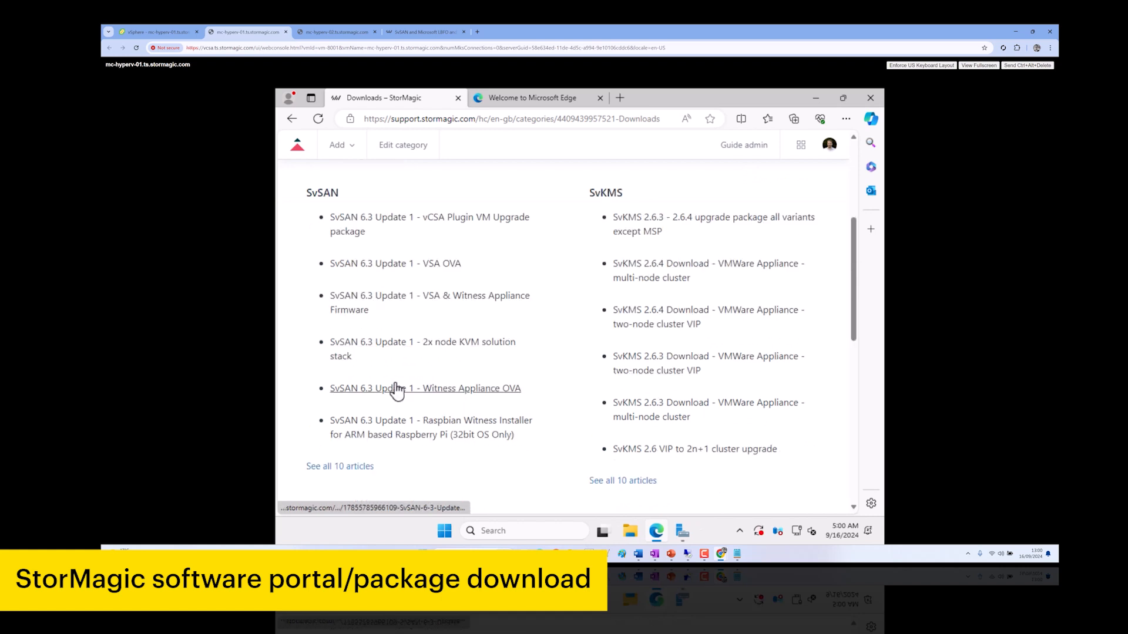
left_click(372, 470)
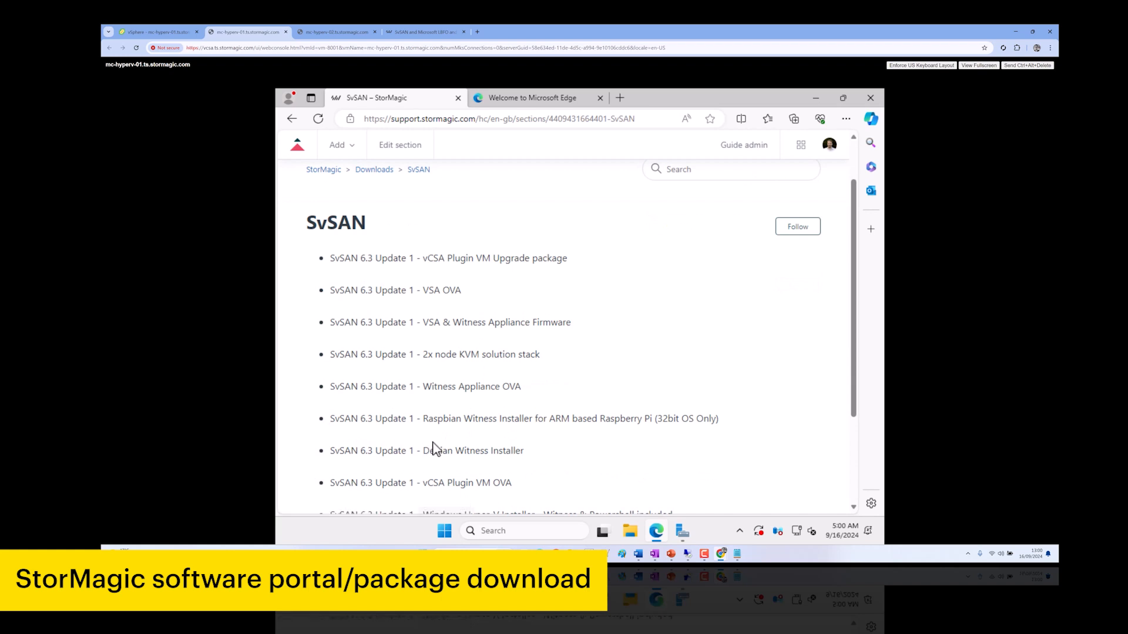
scroll(434, 449, "down", 1)
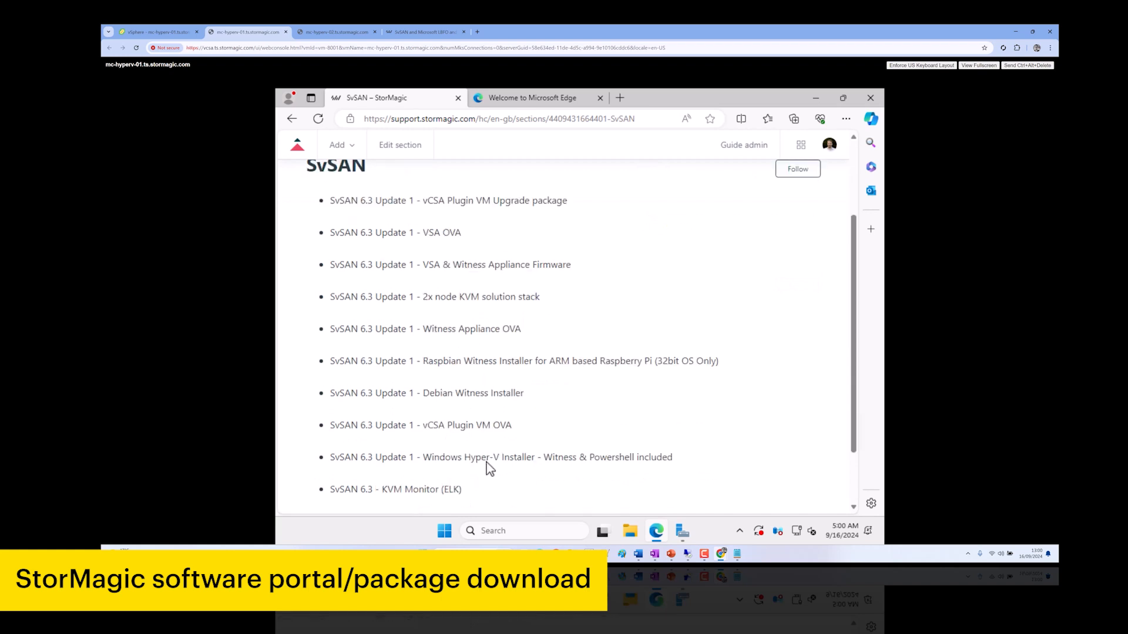
left_click(557, 464)
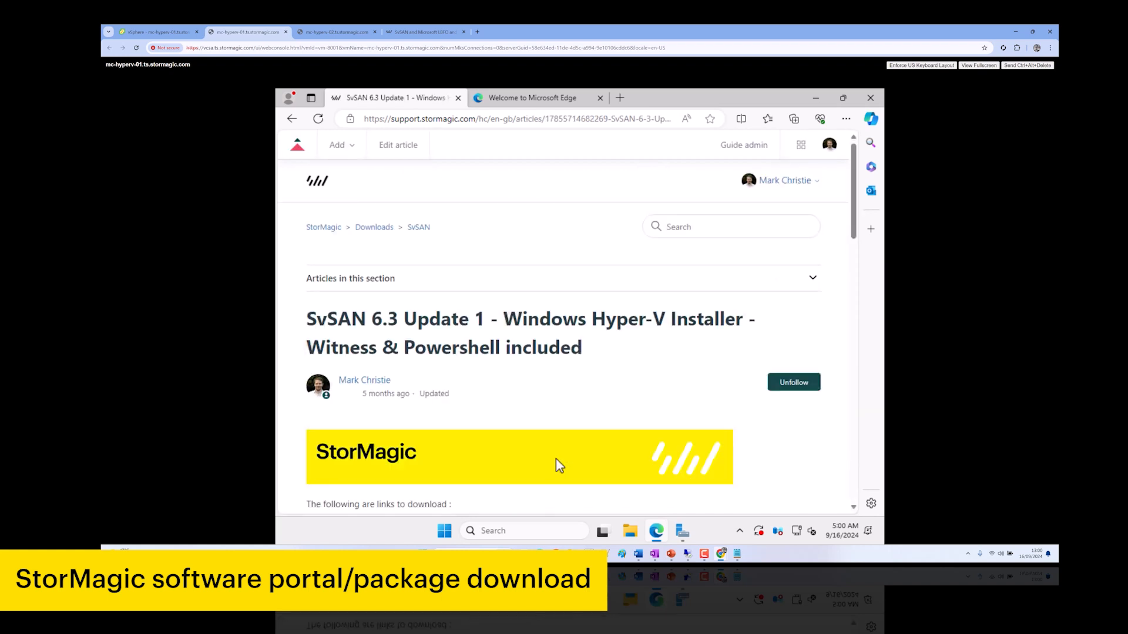
Accept the EULA and download the SvSAN Installation Package zip, then show it in its folder
scroll(584, 435, "down", 2)
scroll(508, 413, "down", 8)
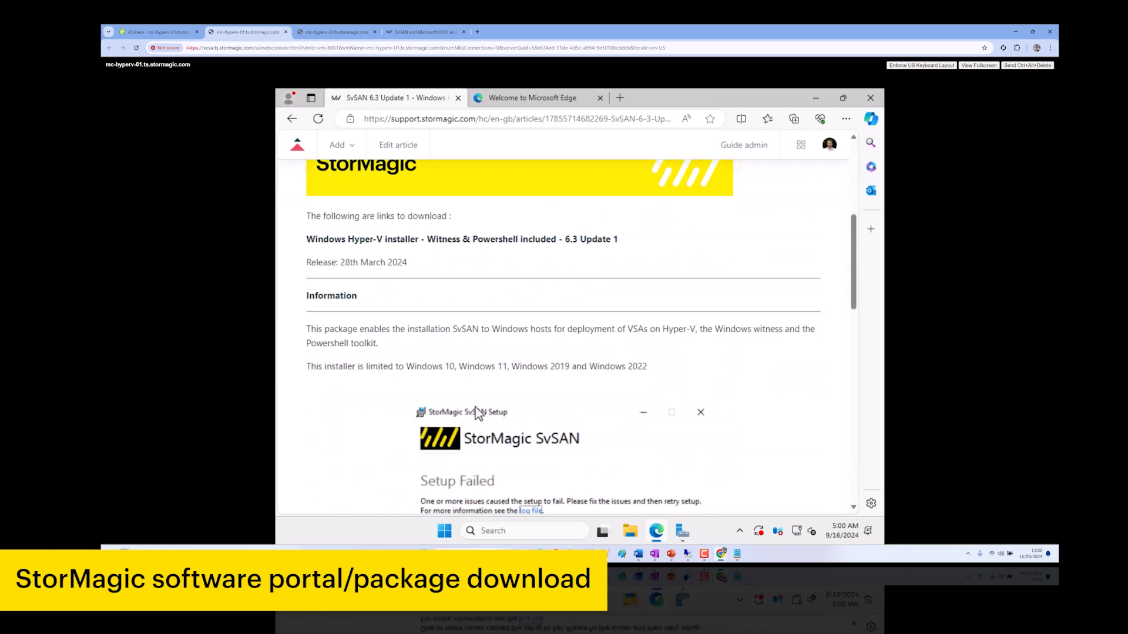
left_click(312, 391)
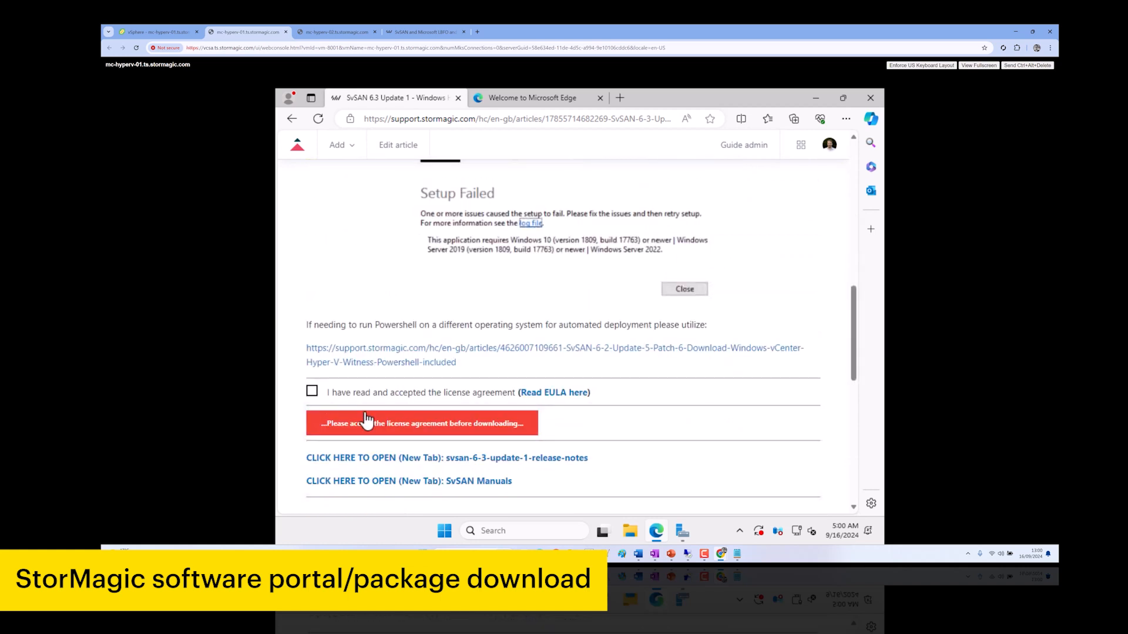
left_click(462, 446)
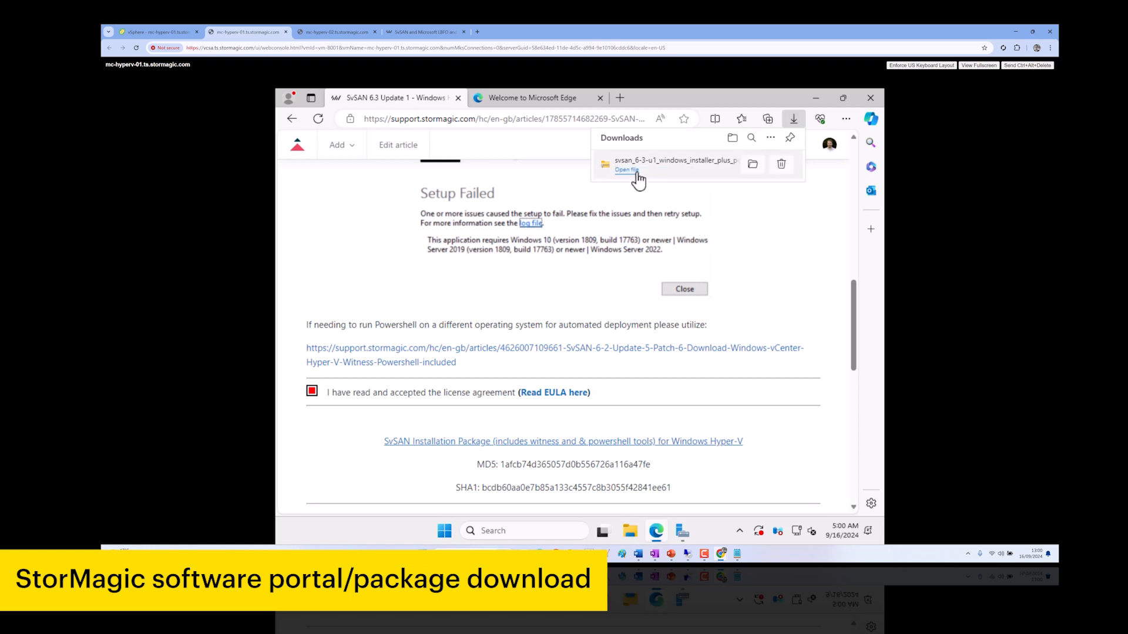
left_click(743, 169)
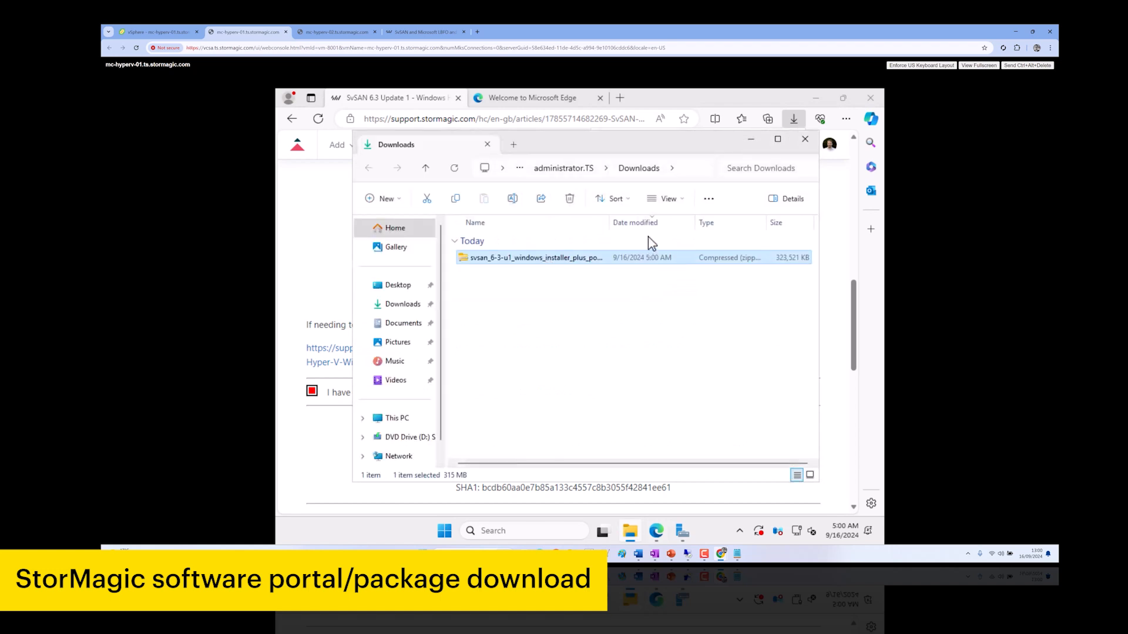
Browse File Explorer to the c$ share on host 10.10.130.52
left_click(696, 177)
type("\\")
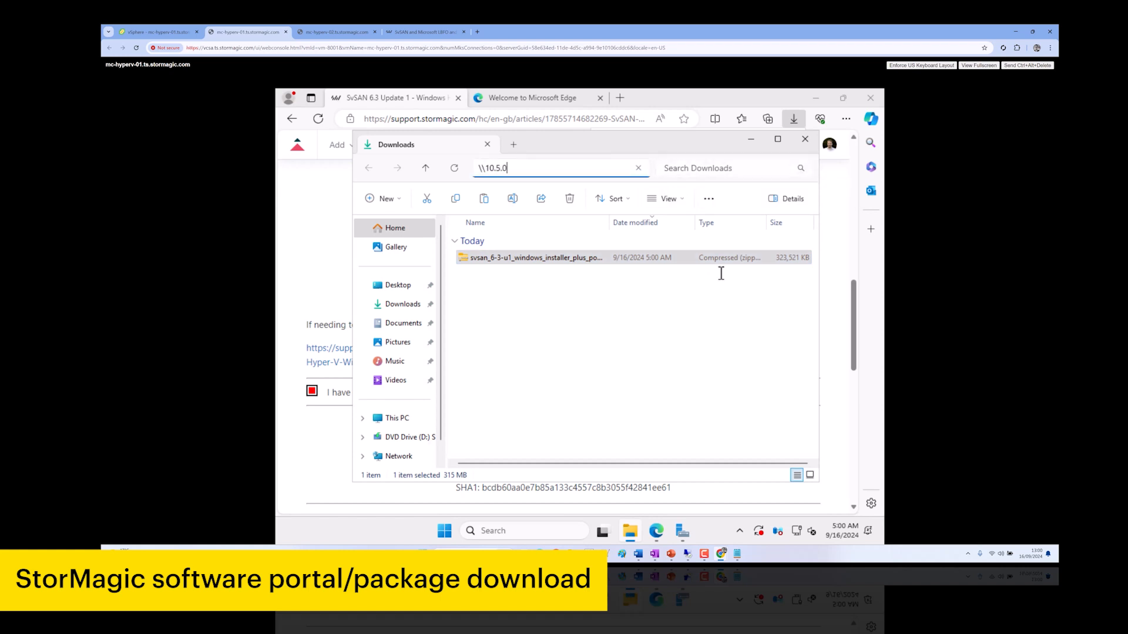
key("BackSpace")
key("BackSpace")
key("BackSpace")
key("BackSpace")
key("BackSpace")
key("BackSpace")
type("10.10.130.52\\c$\\")
key("Return")
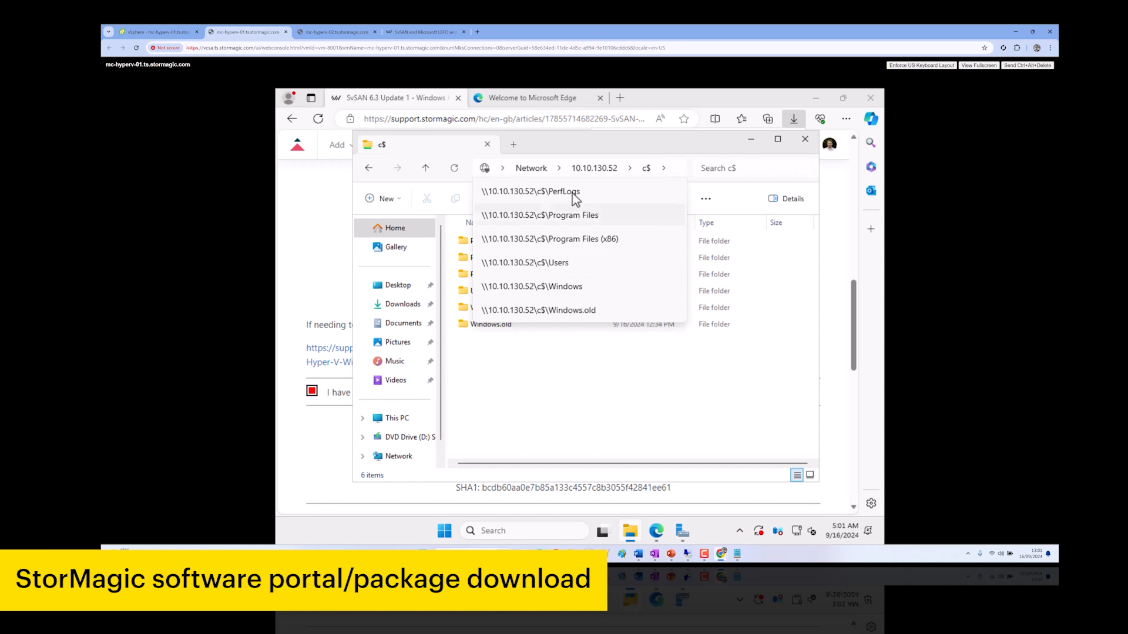
left_click(573, 195)
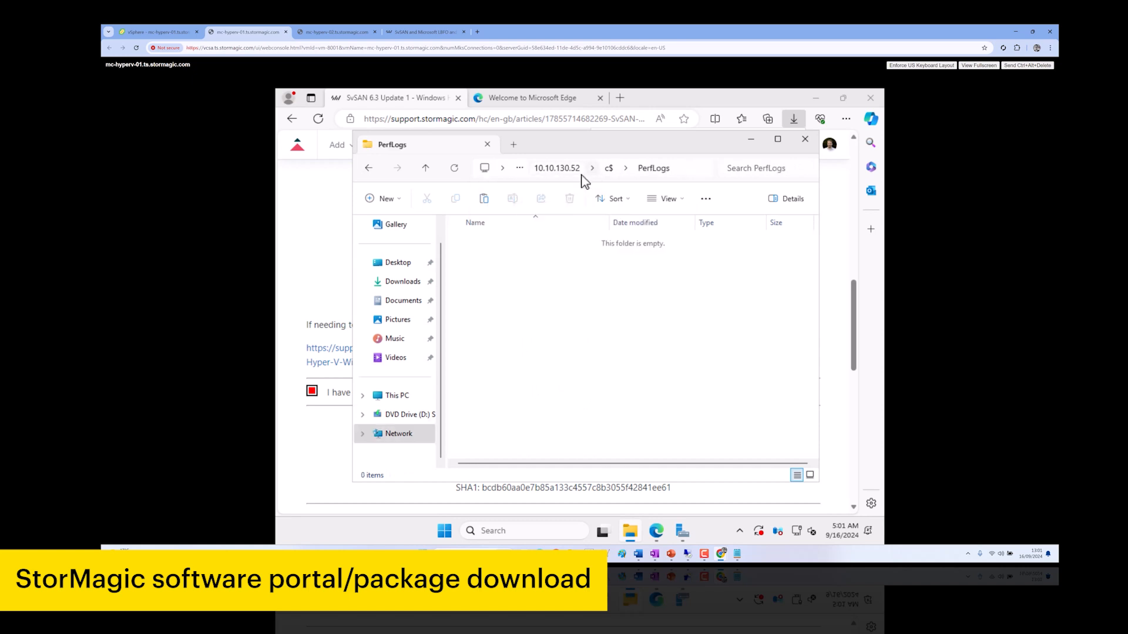
left_click(573, 171)
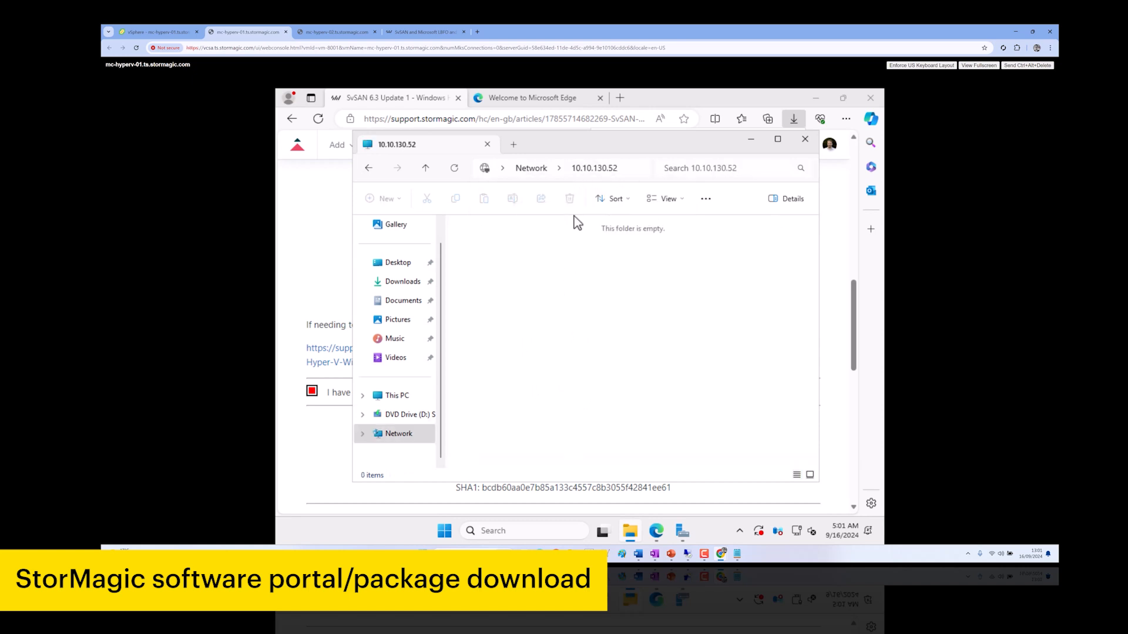
left_click(634, 172)
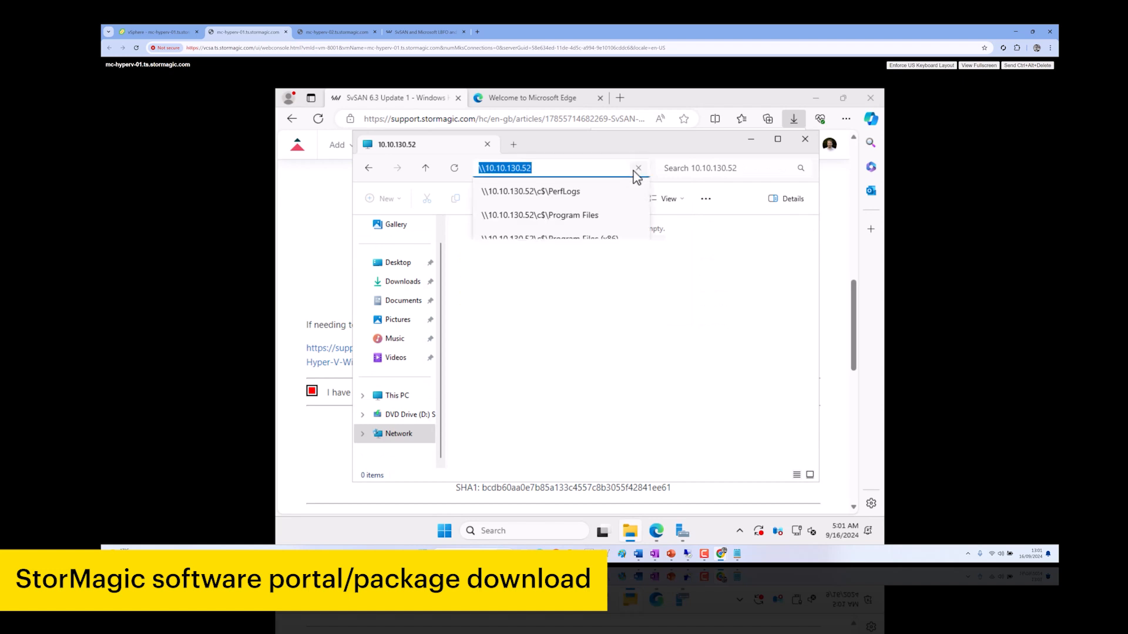
key("End")
type("\\c")
key("Return")
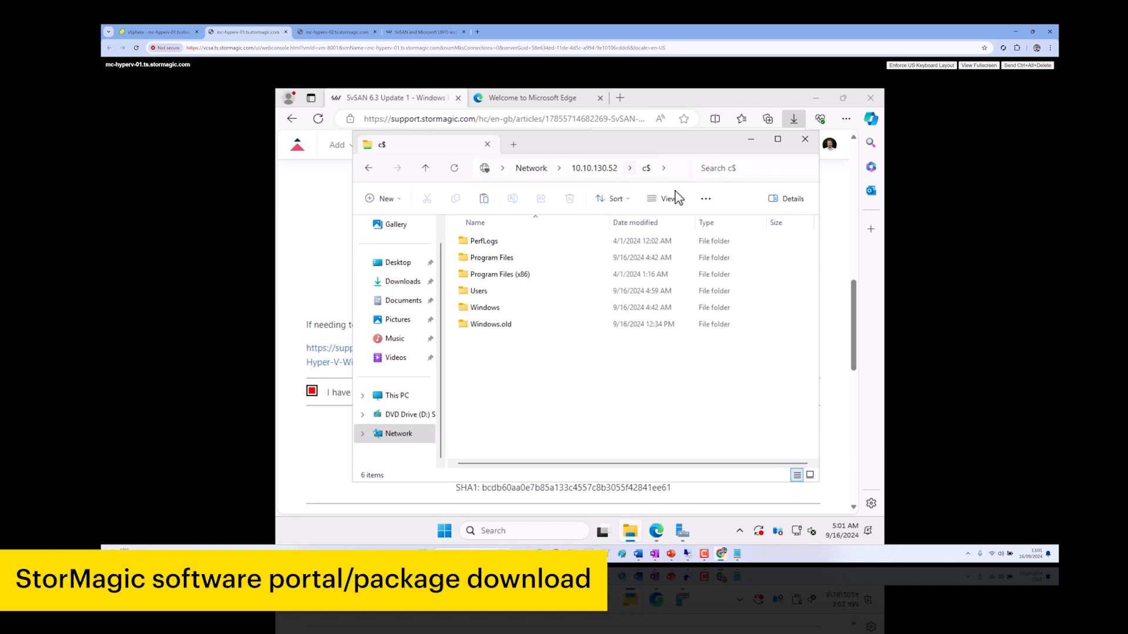
Paste the SvSAN zip into Users\administrator.TS\Desktop on the host
double_click(489, 292)
double_click(510, 263)
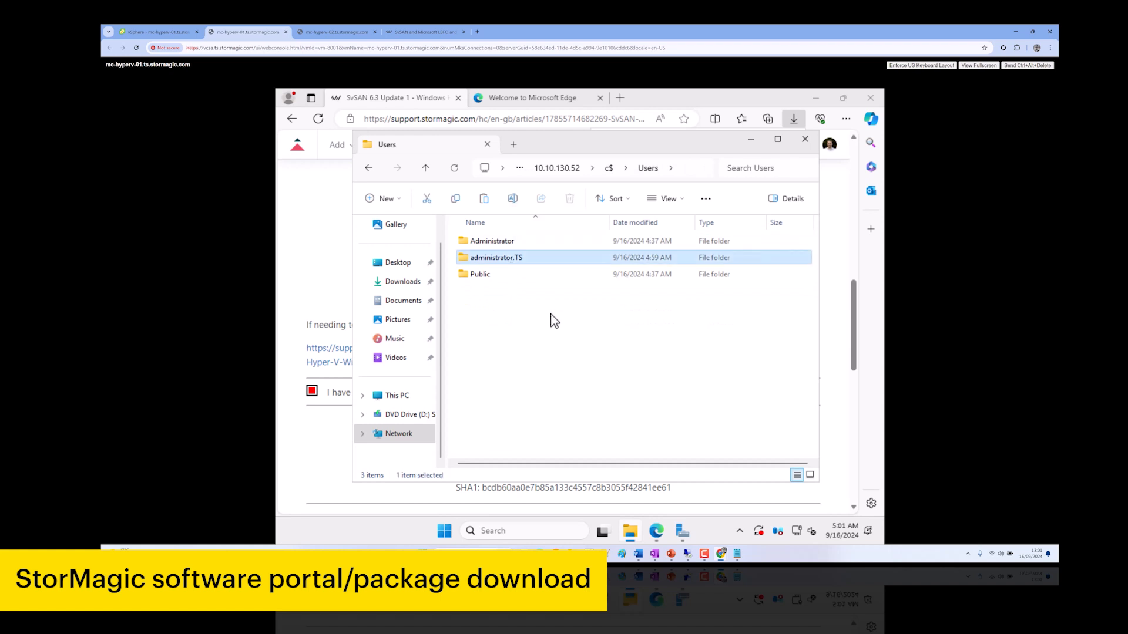
double_click(501, 259)
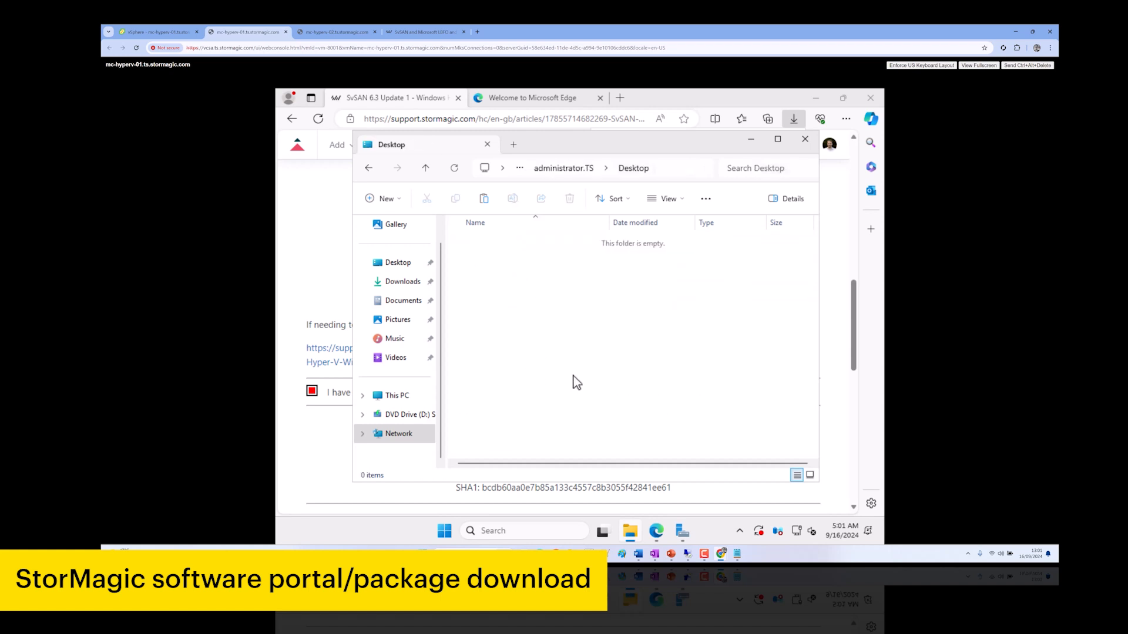
right_click(526, 364)
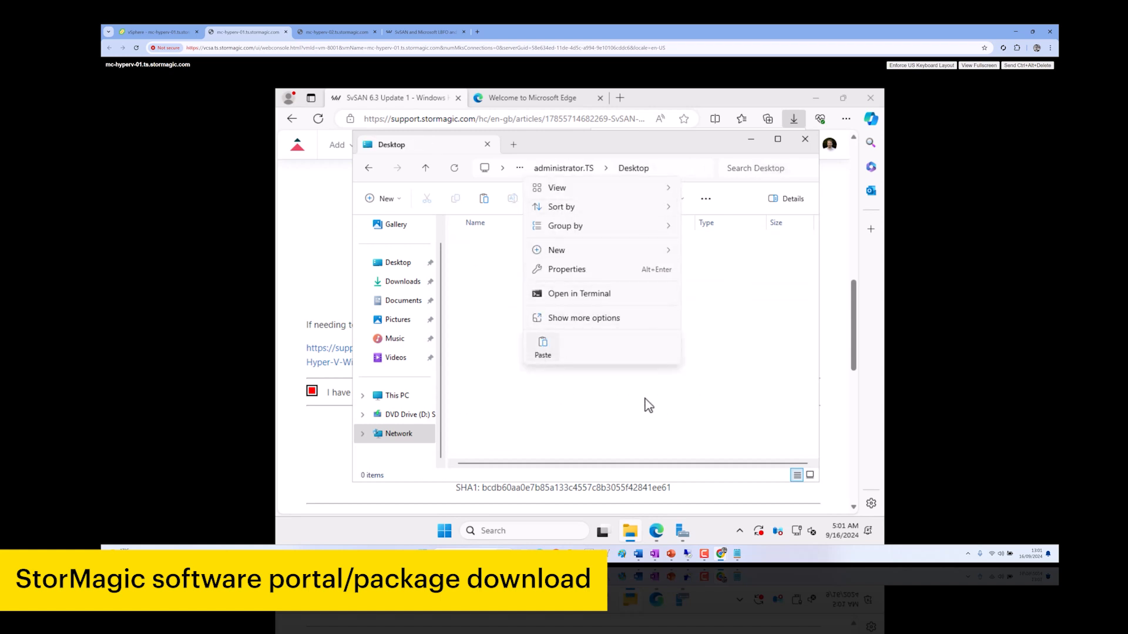
left_click(650, 372)
key("ctrl+v")
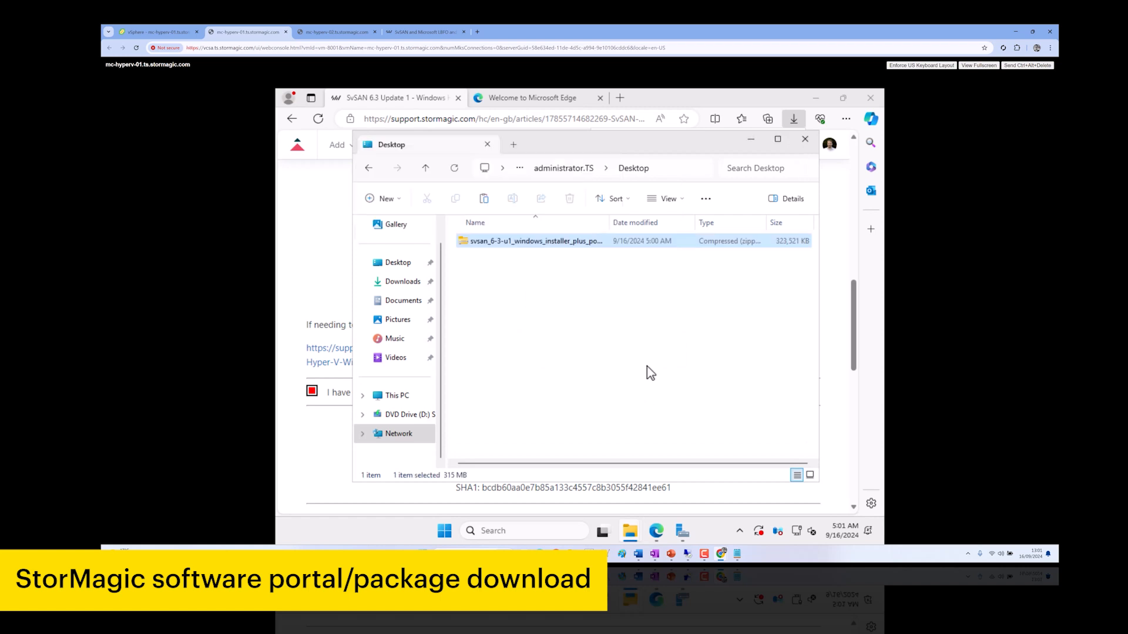
Extract the SvSAN zip onto the Desktop and close the Explorer windows
right_click(529, 246)
left_click(601, 319)
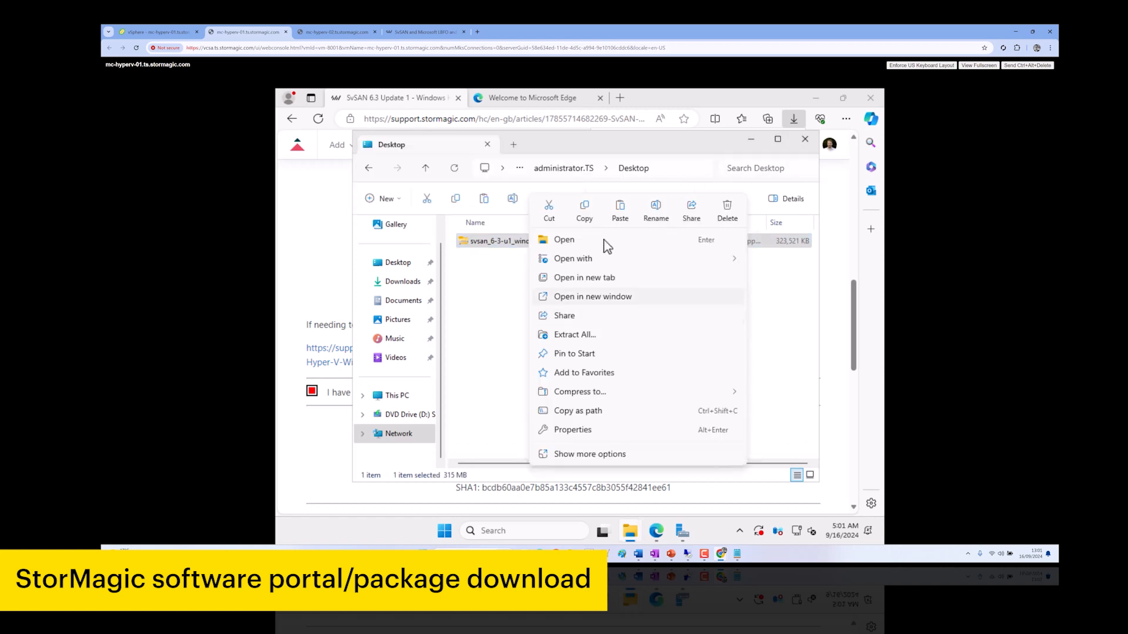
left_click(610, 339)
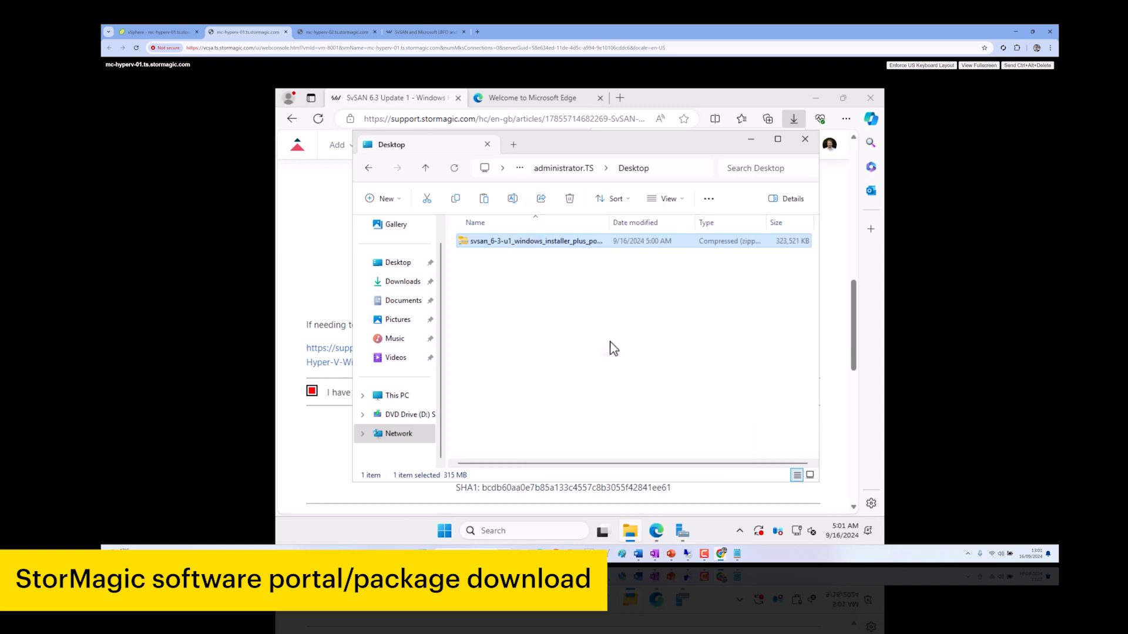
left_click(686, 425)
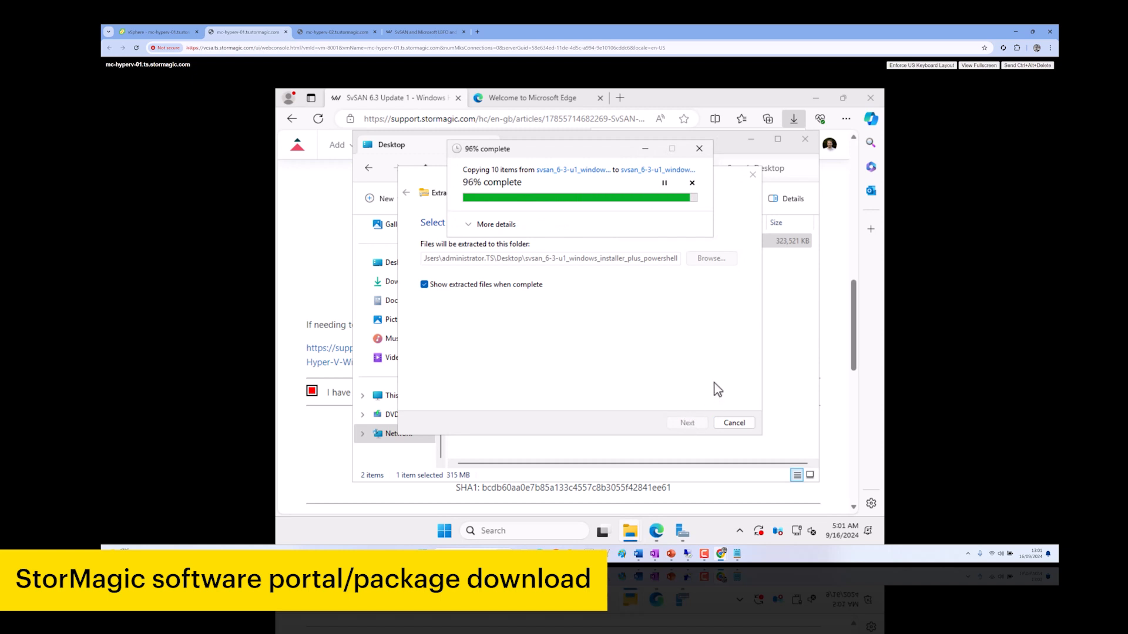
left_click(826, 148)
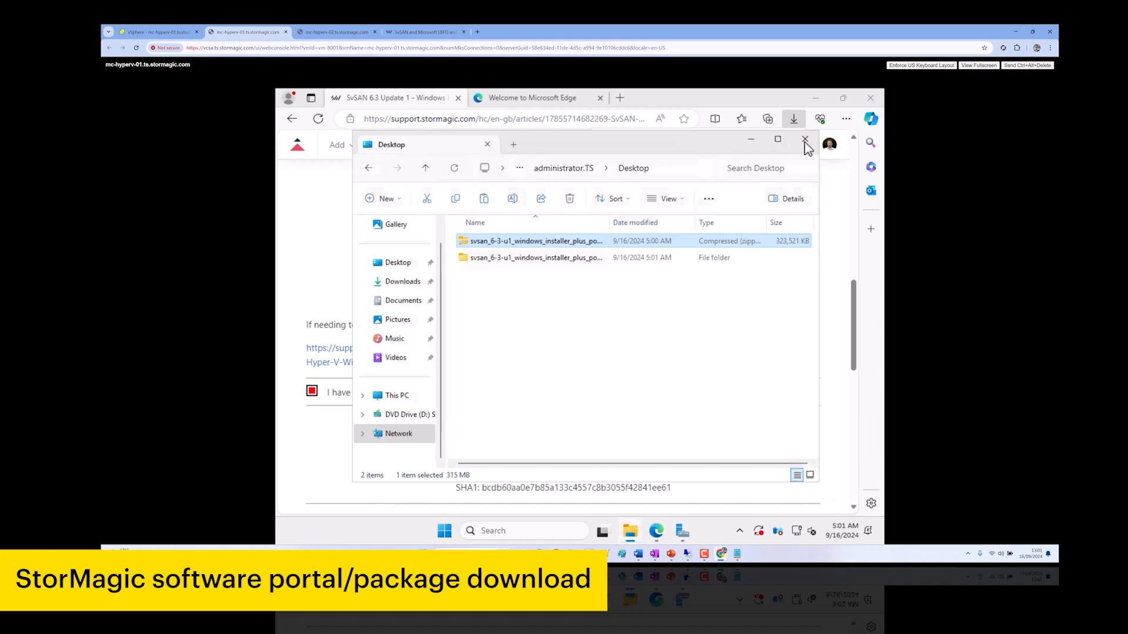
left_click(806, 140)
Close the browser and extract the SvSAN zip in Downloads to its default folder
left_click(863, 100)
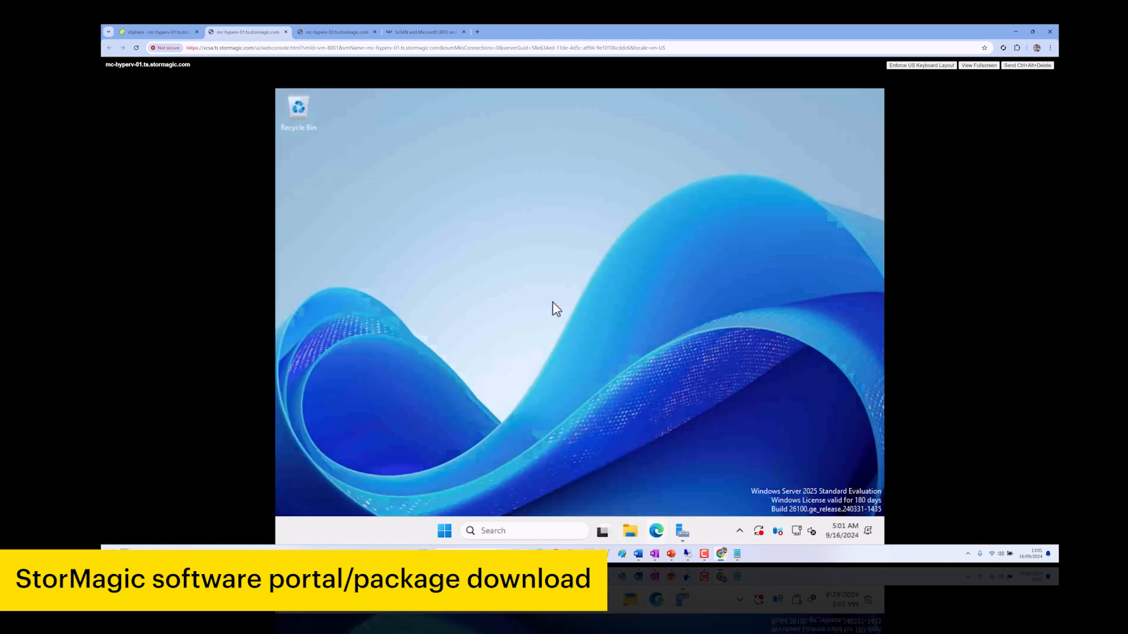
left_click(638, 535)
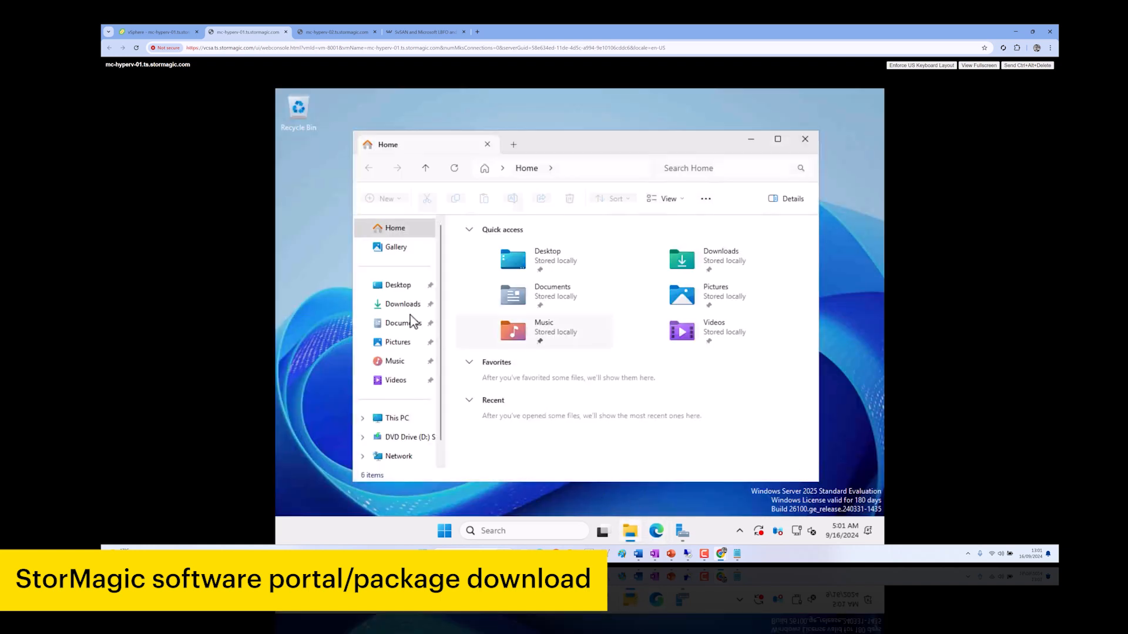
left_click(427, 307)
right_click(498, 259)
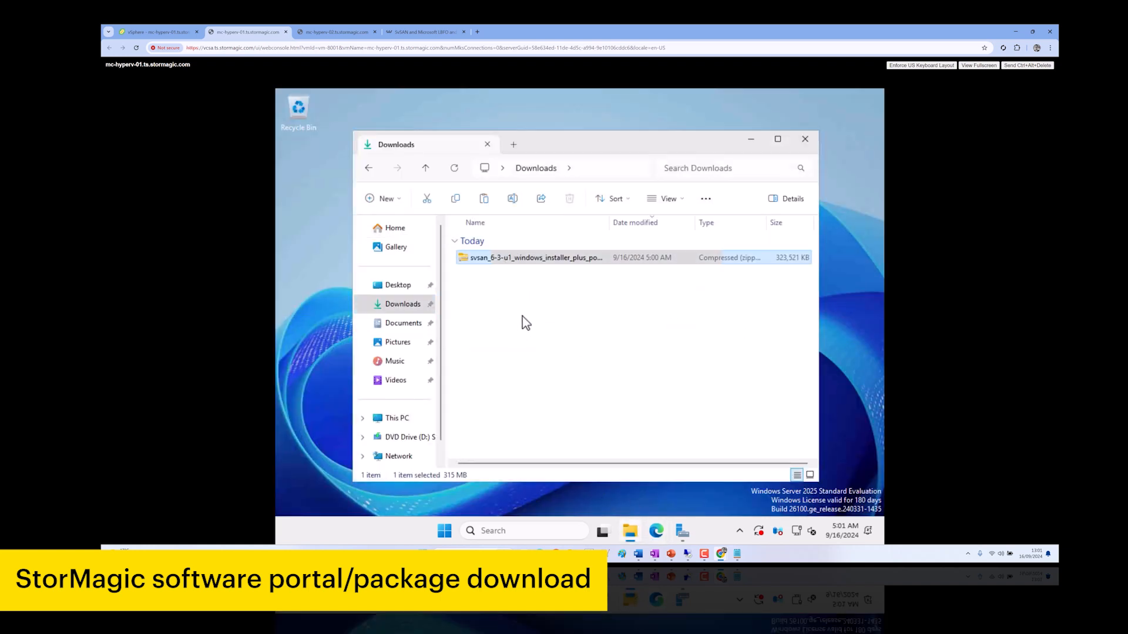
left_click(543, 335)
key("Return")
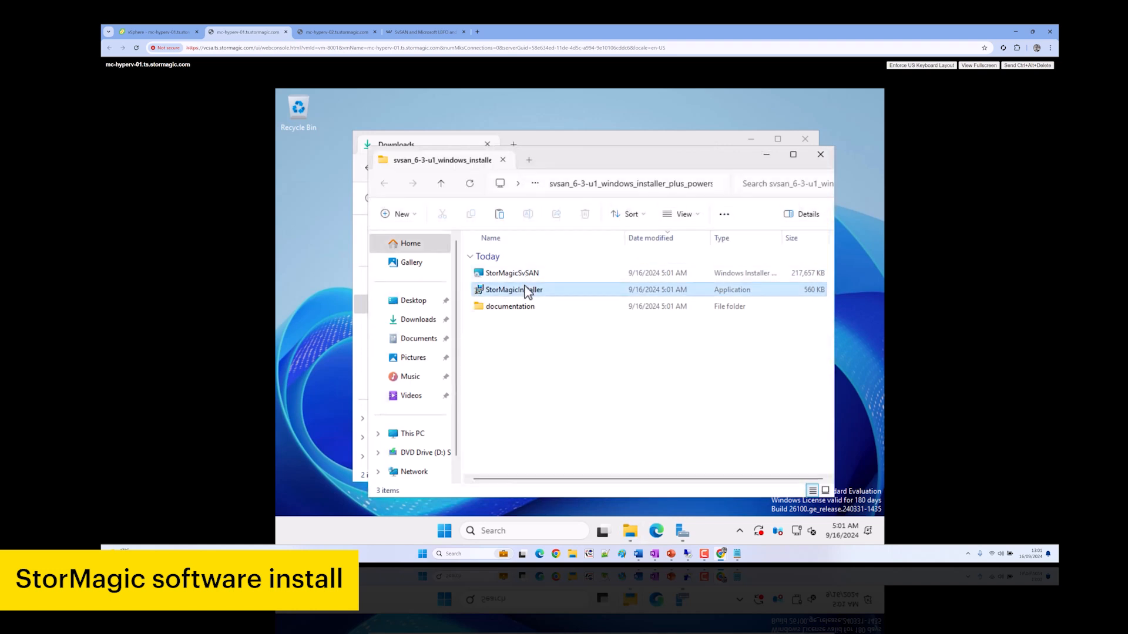
Run StorMagicInstaller as administrator past the SmartScreen warning and accept the licence terms
right_click(530, 290)
left_click(568, 348)
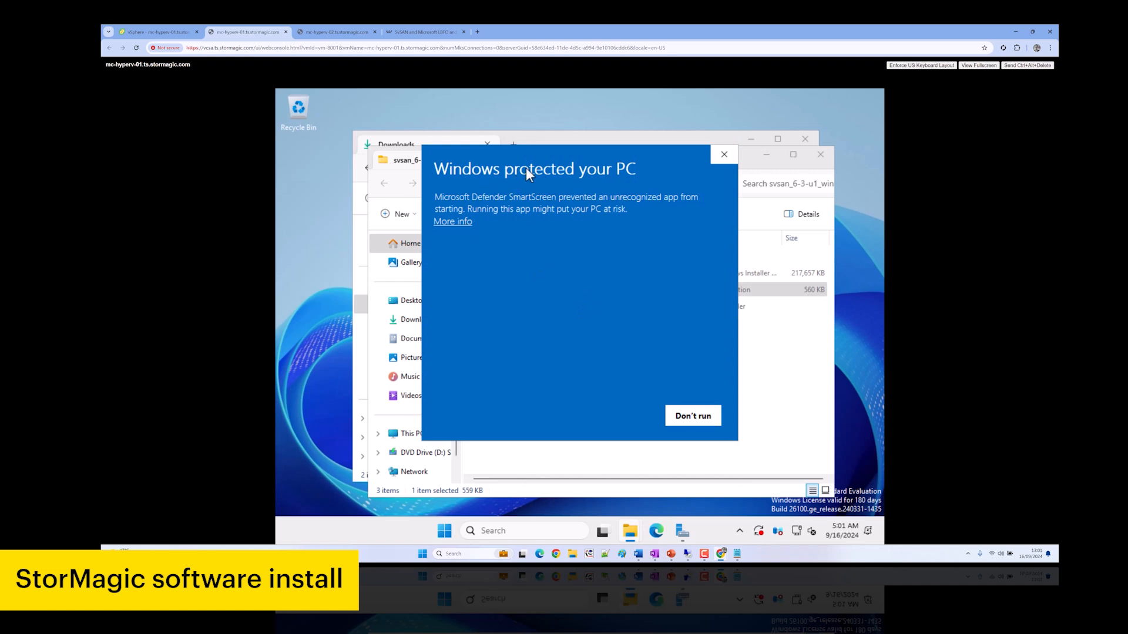
left_click(456, 223)
left_click(625, 422)
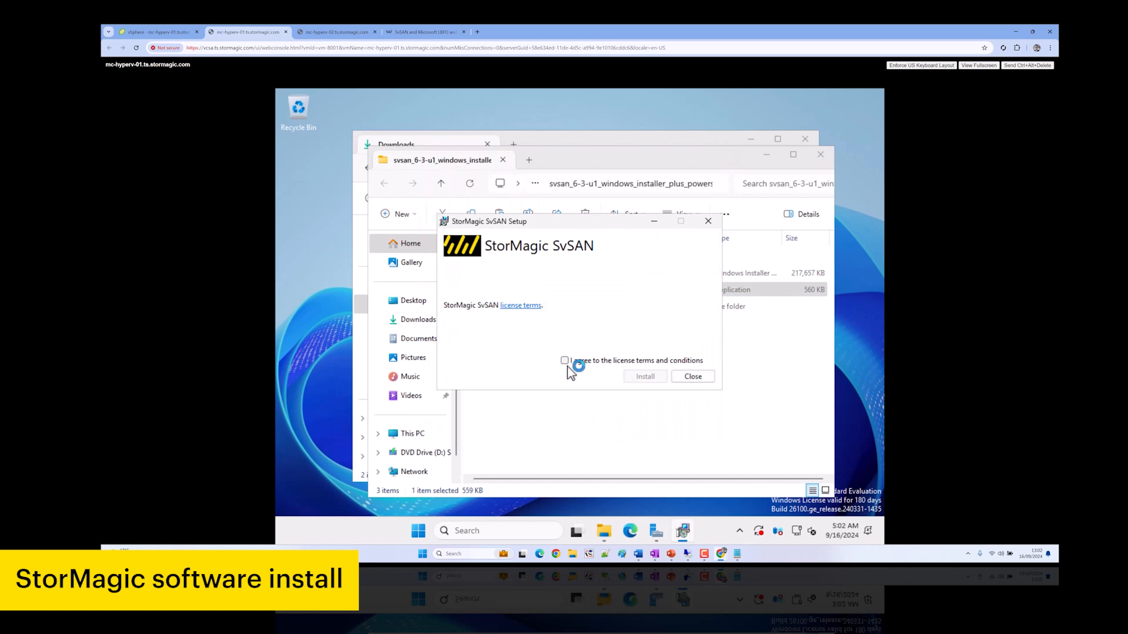
left_click(573, 361)
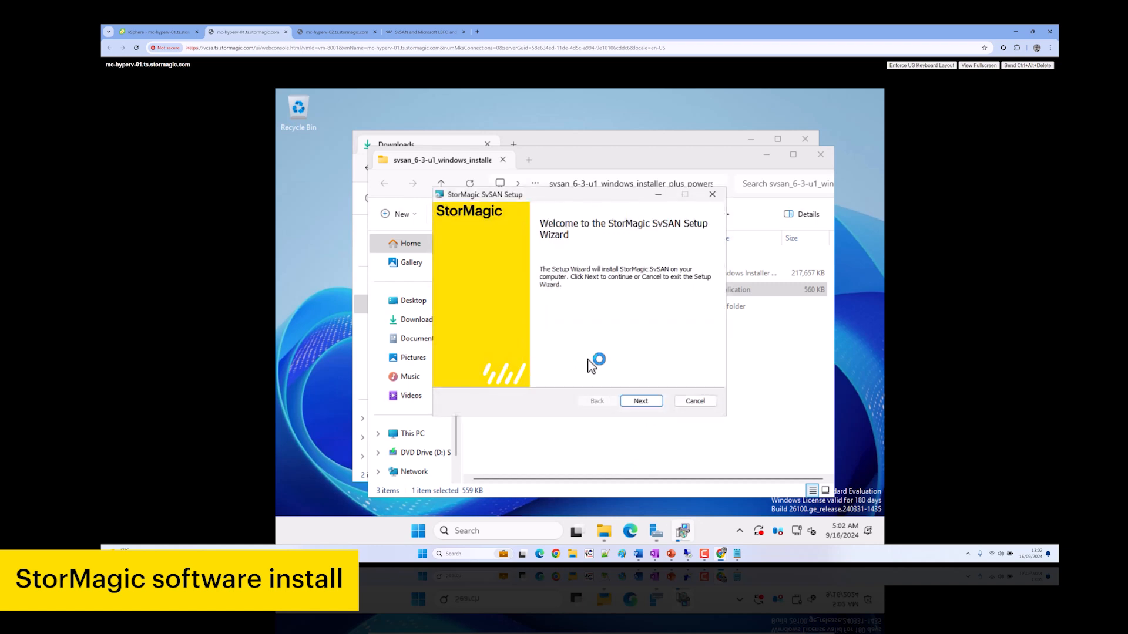
Start a Custom SvSAN installation on mc-hyperv-01, then switch to the mc-hyperv-02 console
left_click(650, 404)
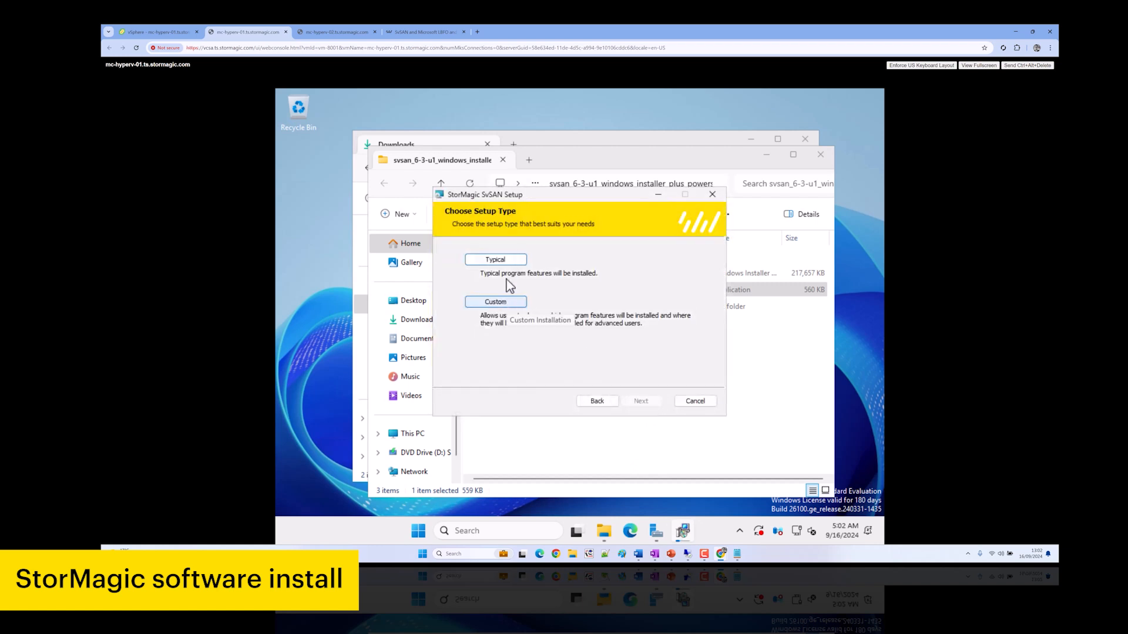
left_click(505, 302)
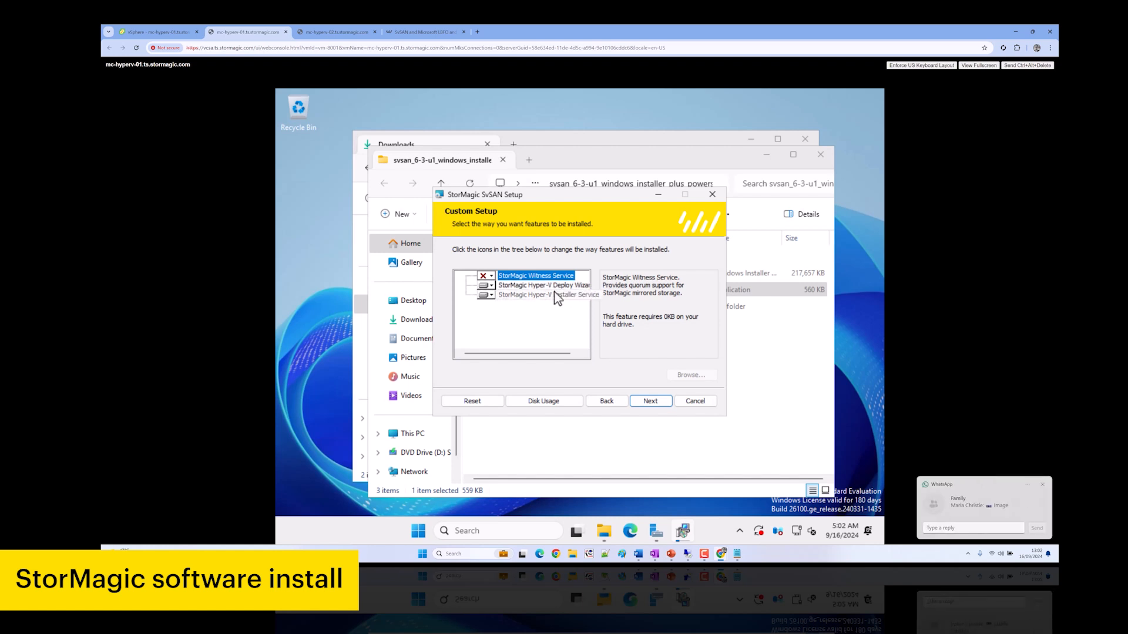
left_click(1043, 485)
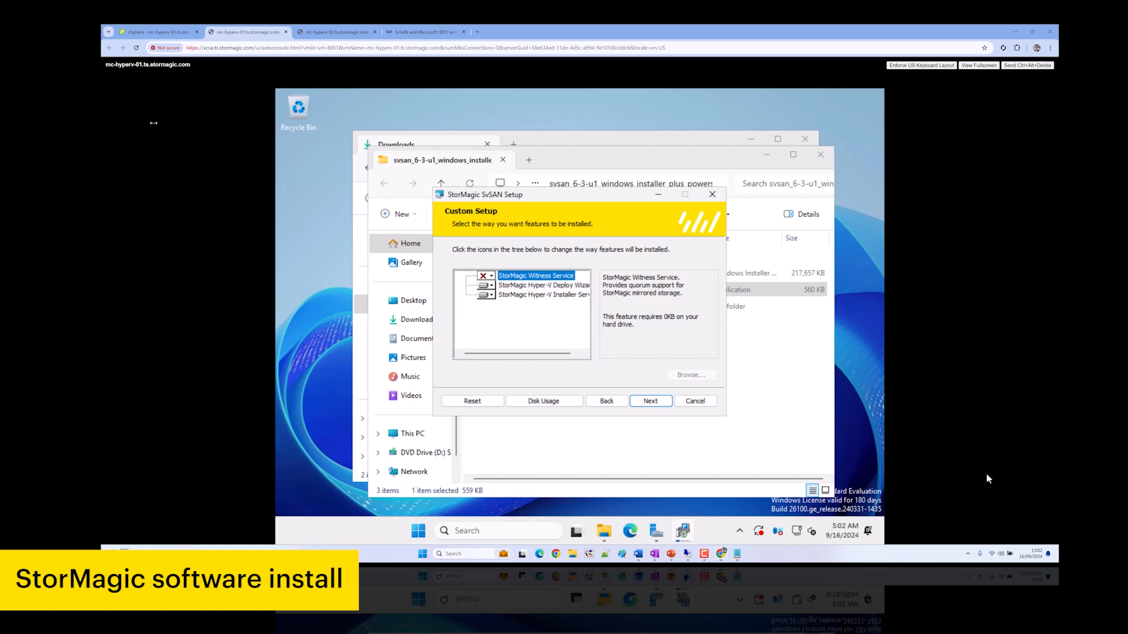
left_click(667, 405)
left_click(633, 404)
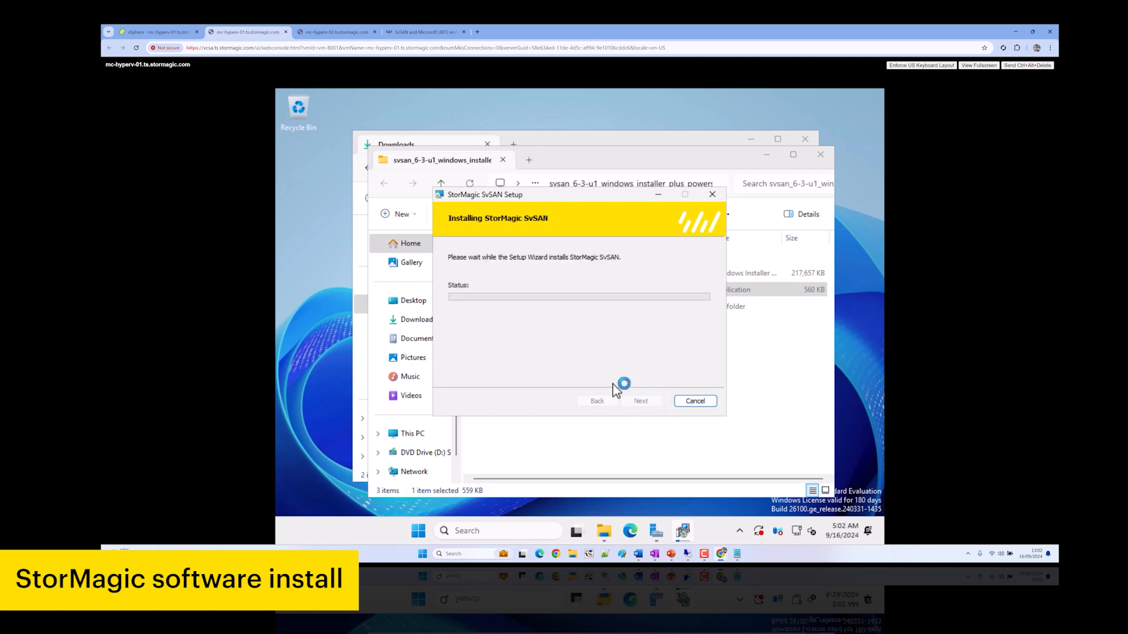
left_click(322, 33)
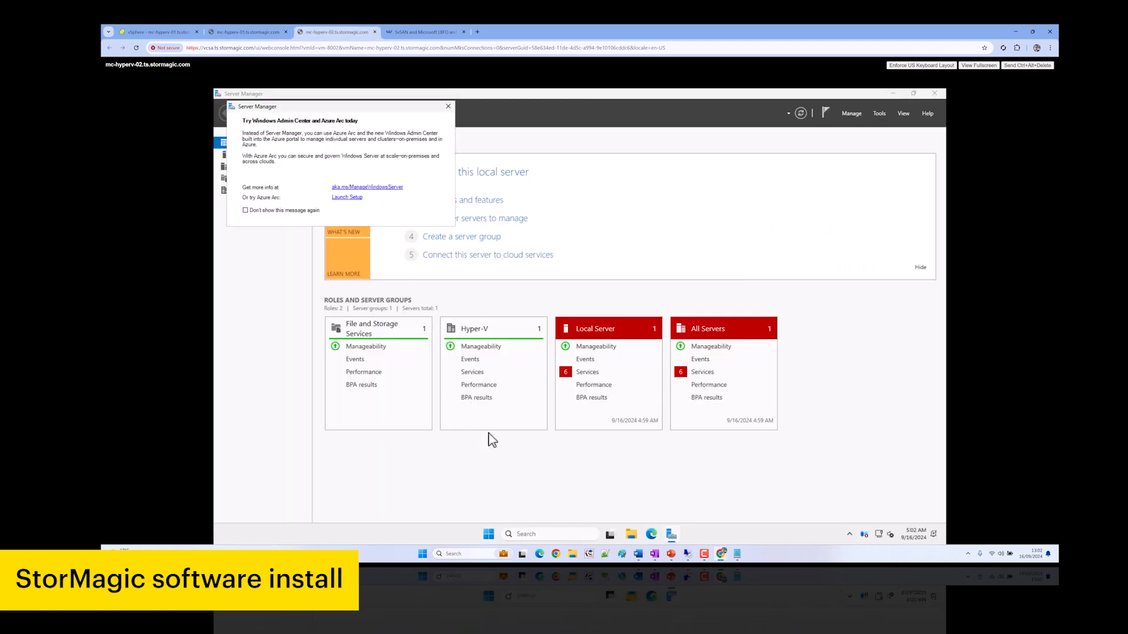
On the second host, run StorMagicInstaller from the Desktop svsan folder as administrator, despite the warning
left_click(636, 534)
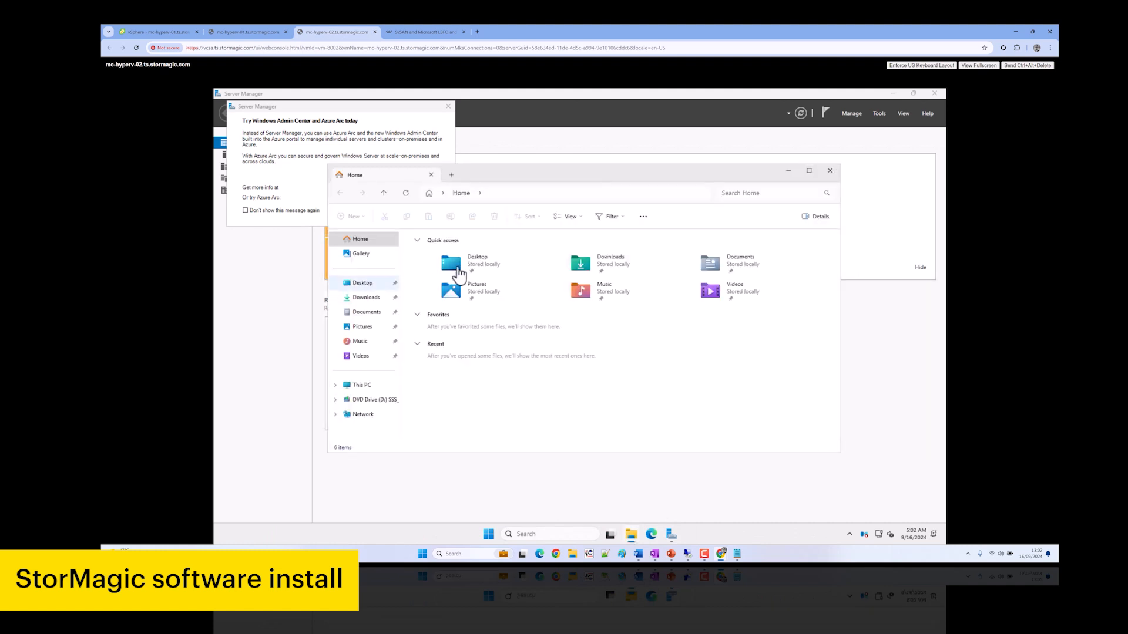
left_click(365, 284)
double_click(454, 251)
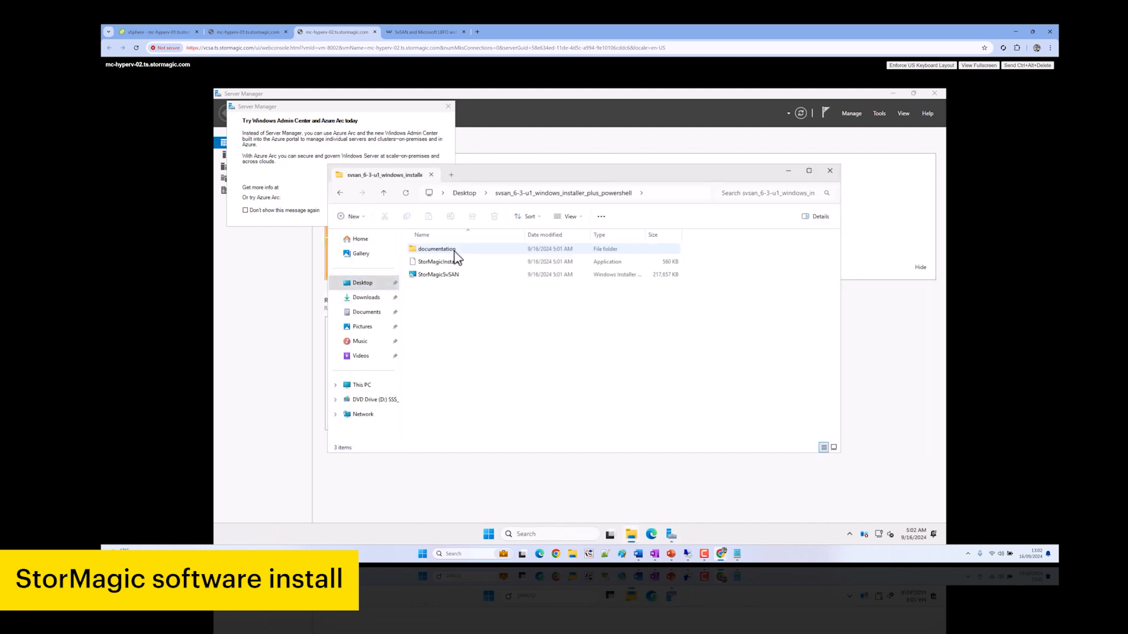
right_click(451, 263)
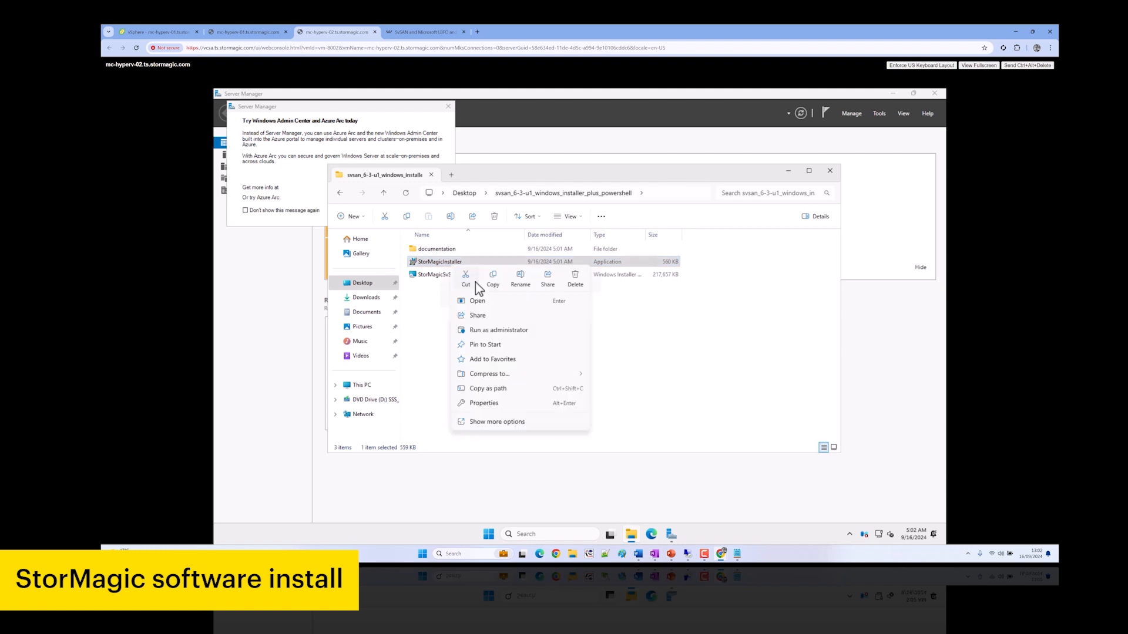
left_click(499, 330)
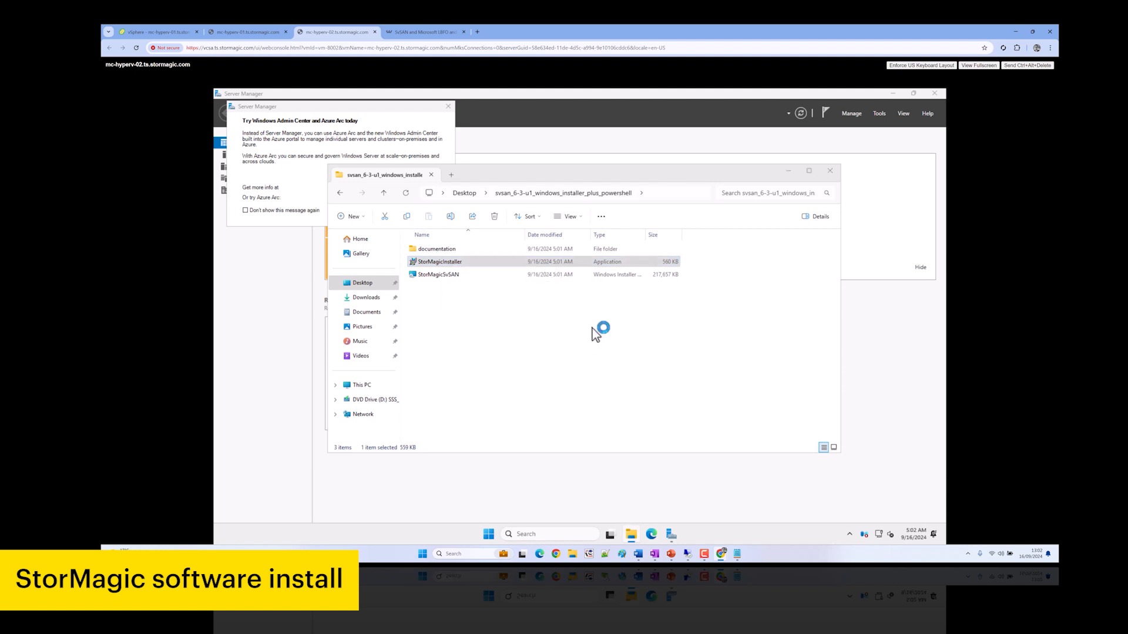
left_click(482, 244)
left_click(611, 393)
Accept the license and start a Custom SvSAN installation on the second host
left_click(568, 351)
left_click(632, 361)
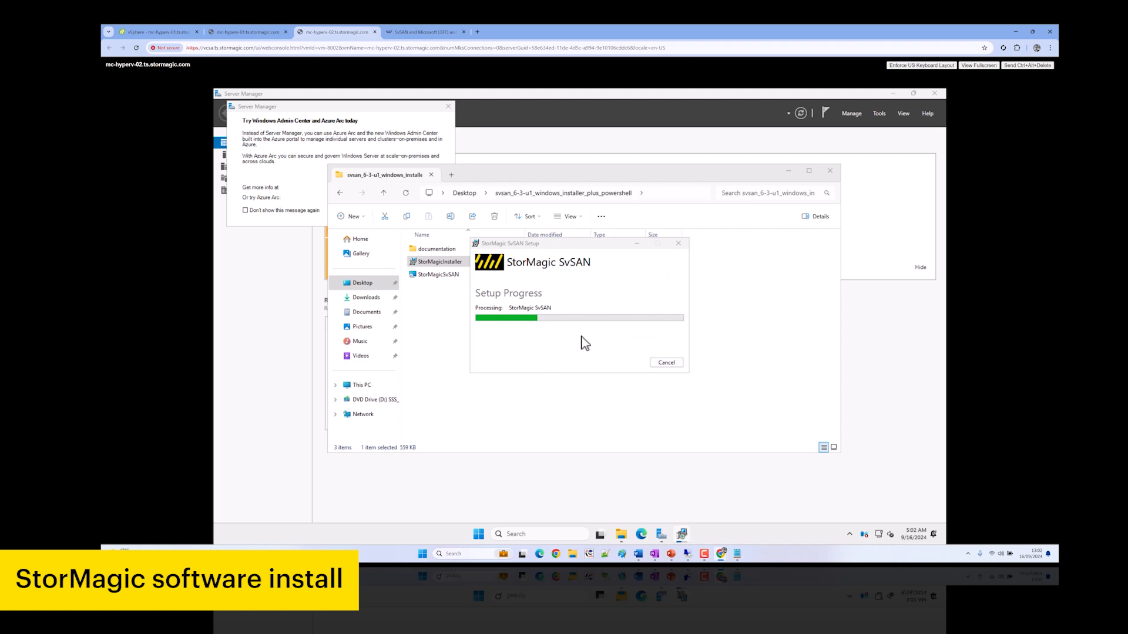
left_click(624, 381)
left_click(531, 306)
left_click(634, 382)
left_click(634, 382)
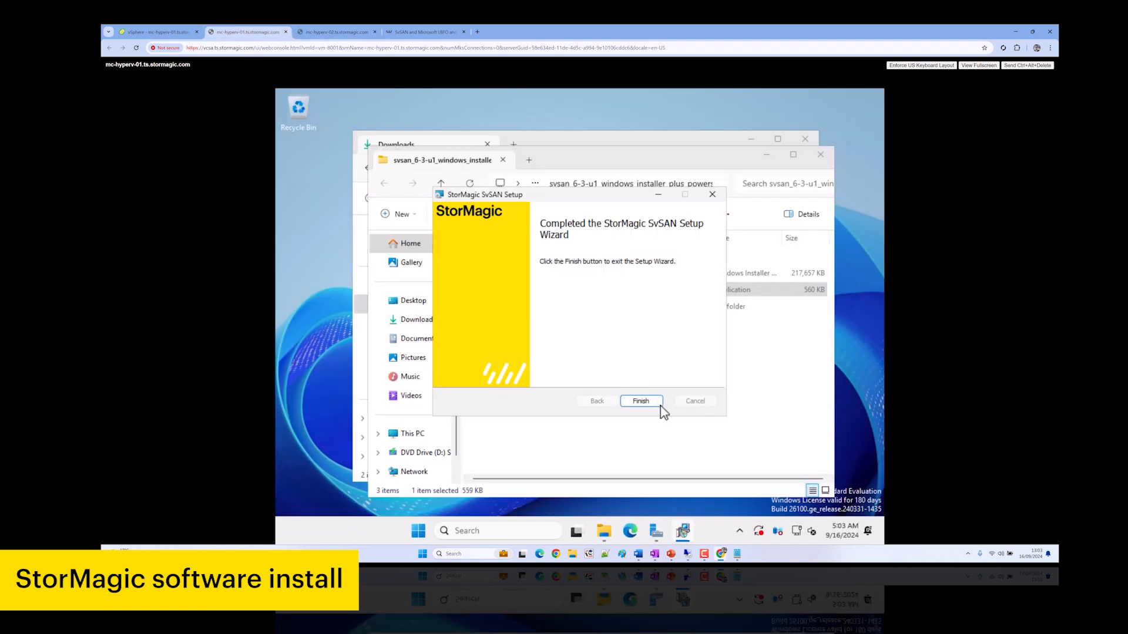
Finish the completed SvSAN setup on the first host and close the installer folder and Downloads windows
left_click(647, 398)
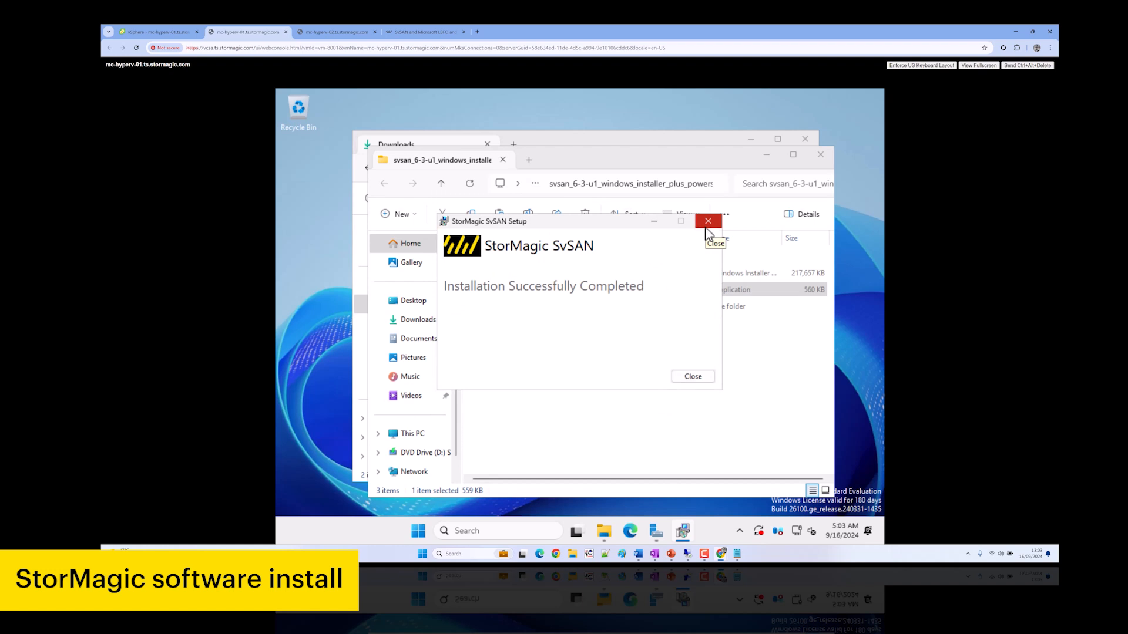
left_click(706, 228)
left_click(821, 156)
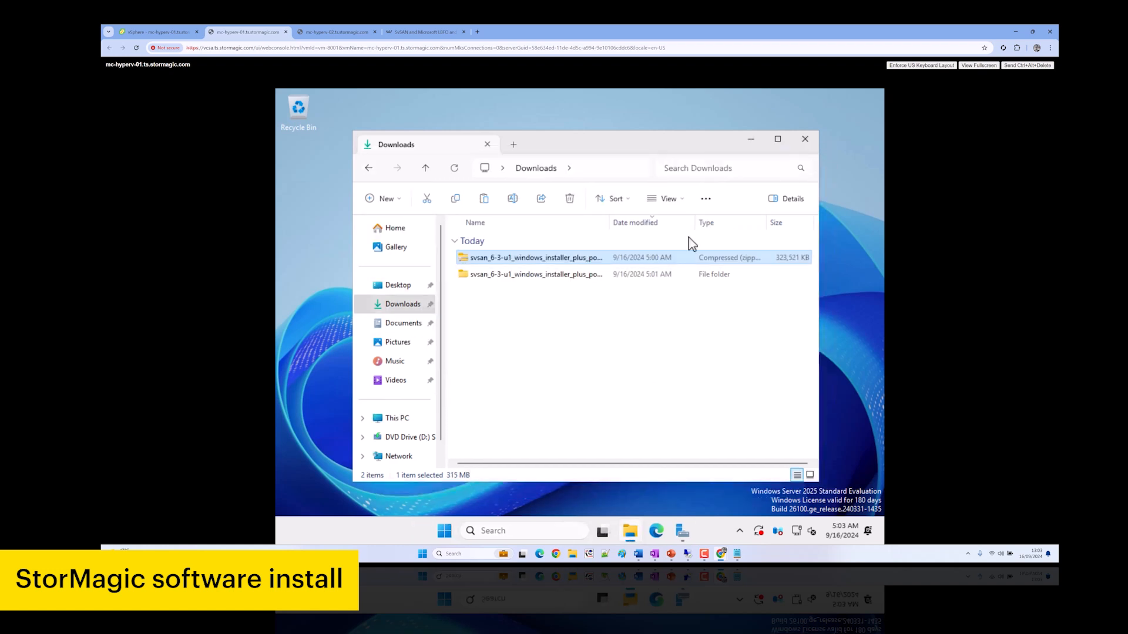
left_click(805, 139)
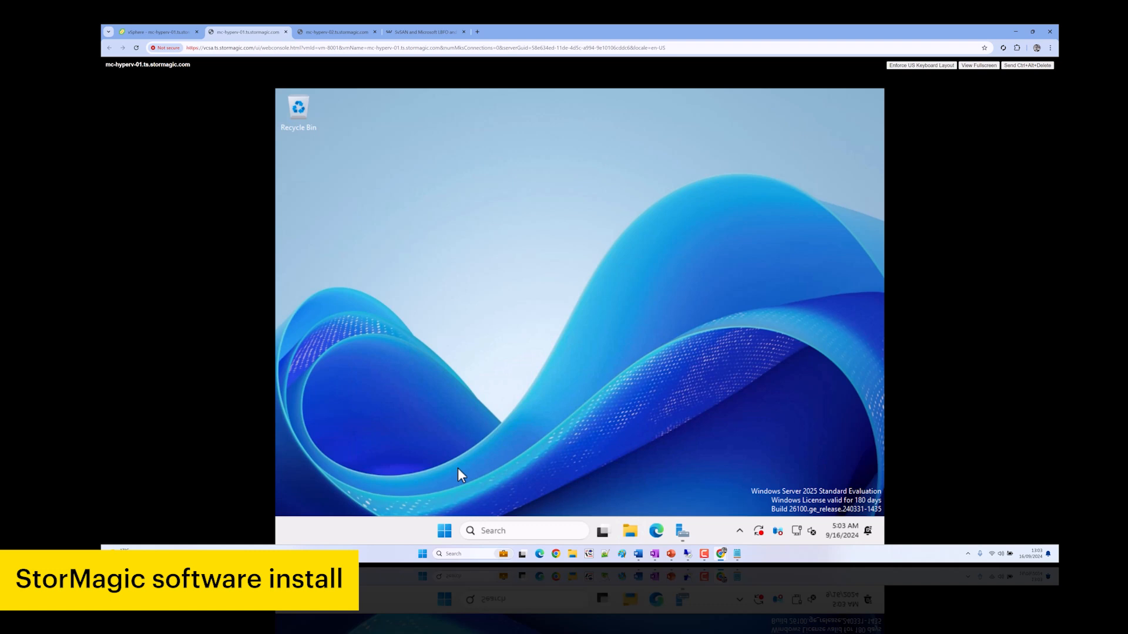
left_click(445, 532)
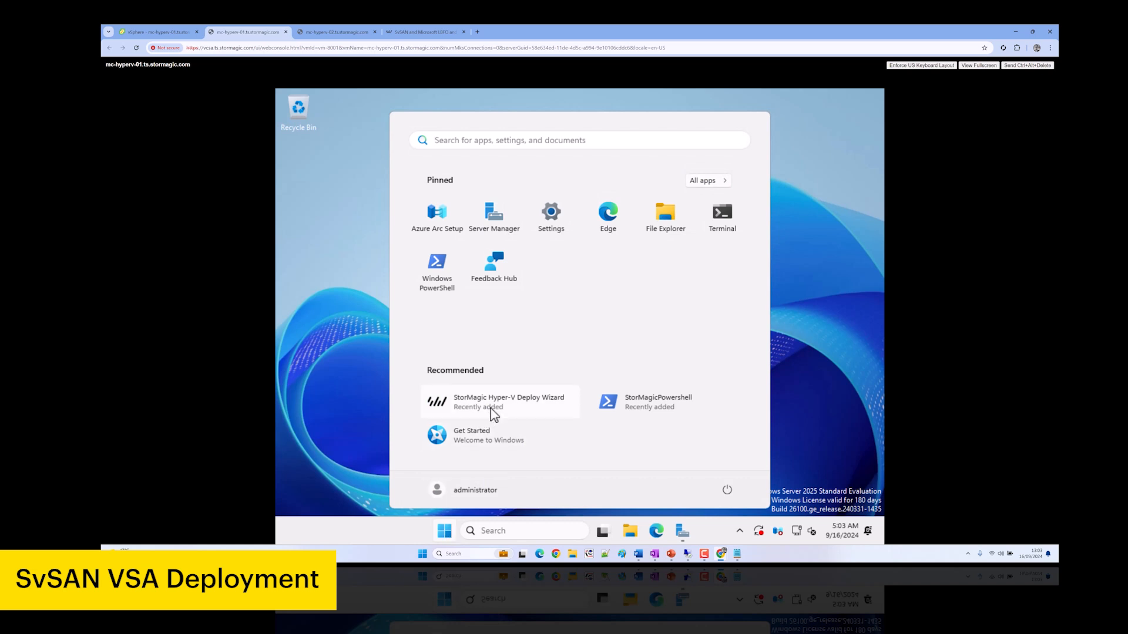
Launch the Hyper-V Deploy Wizard and connect to mc-hyperv-01 with the ts\-prefixed administrator username and its password
left_click(511, 413)
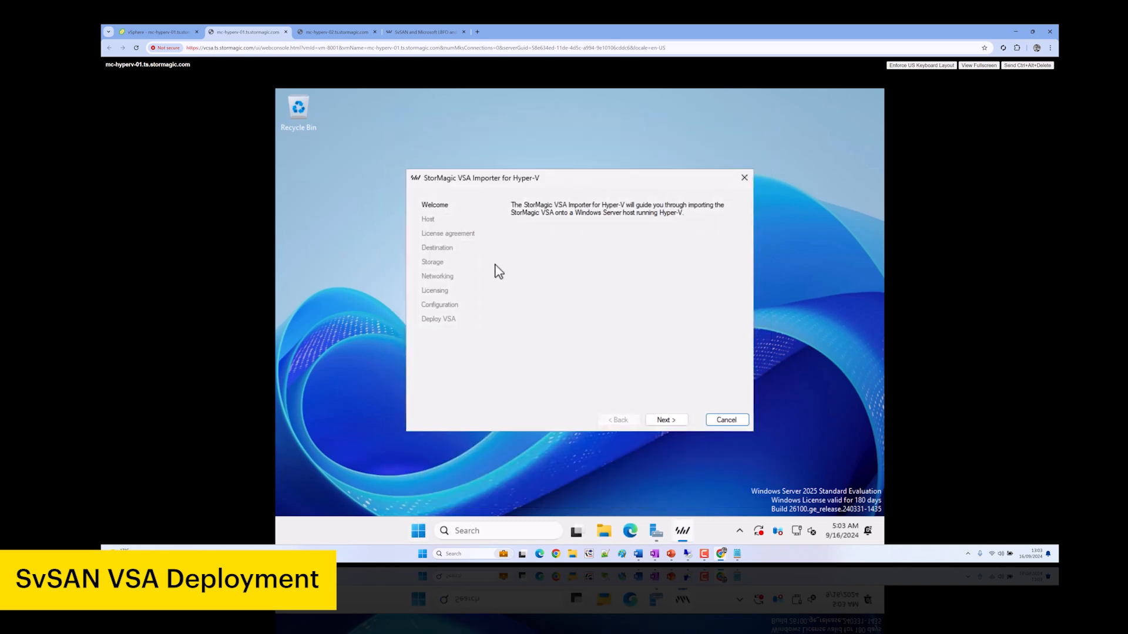
left_click(670, 422)
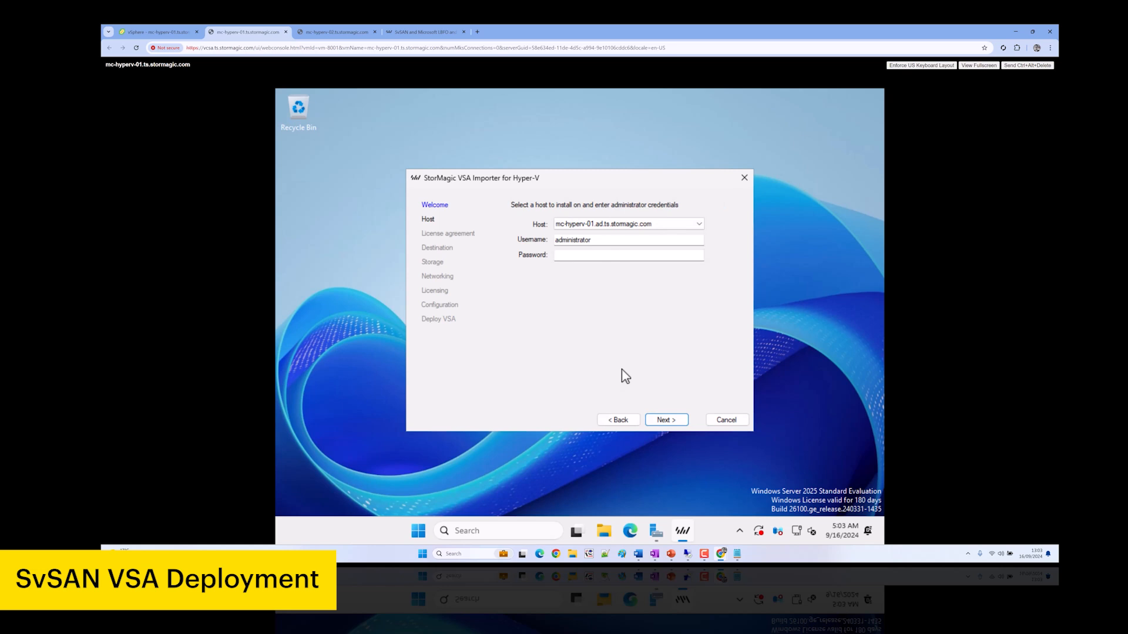
left_click(611, 241)
key("Home")
type("ts\\")
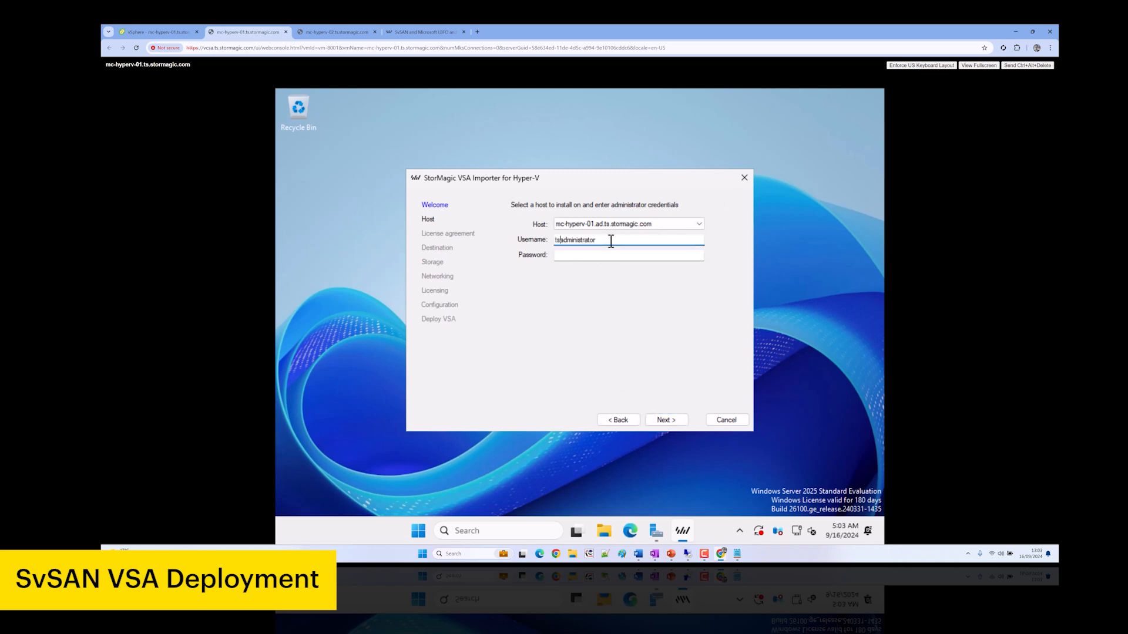
key("Tab")
type("*******")
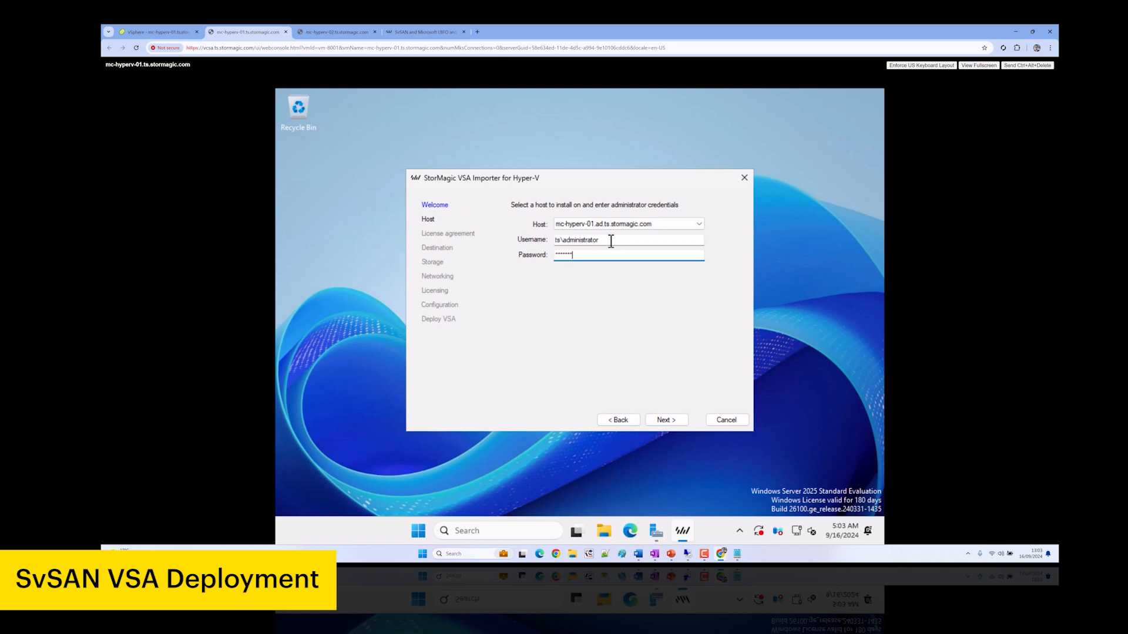
type("*")
left_click(664, 419)
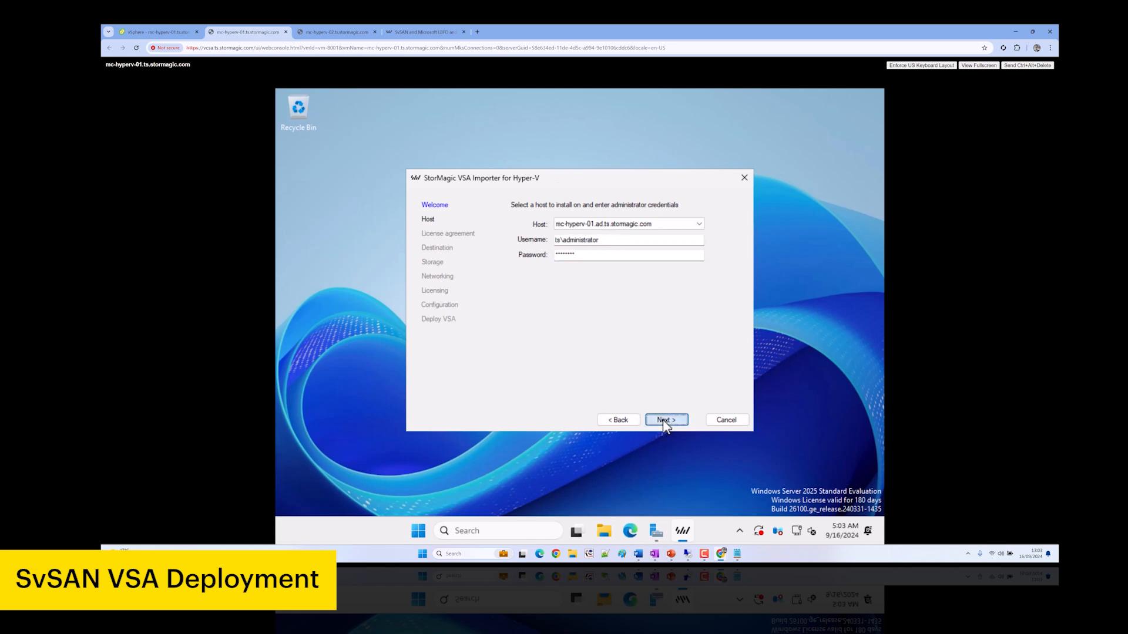
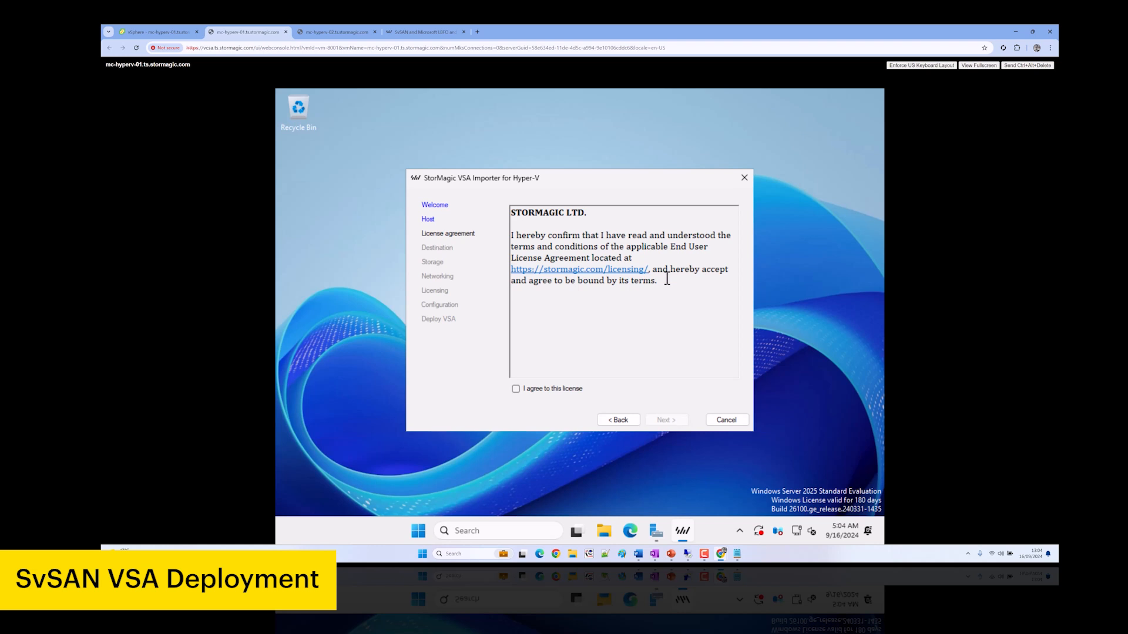
Go back to the host step and remove the domain prefix from the administrator username
left_click(609, 420)
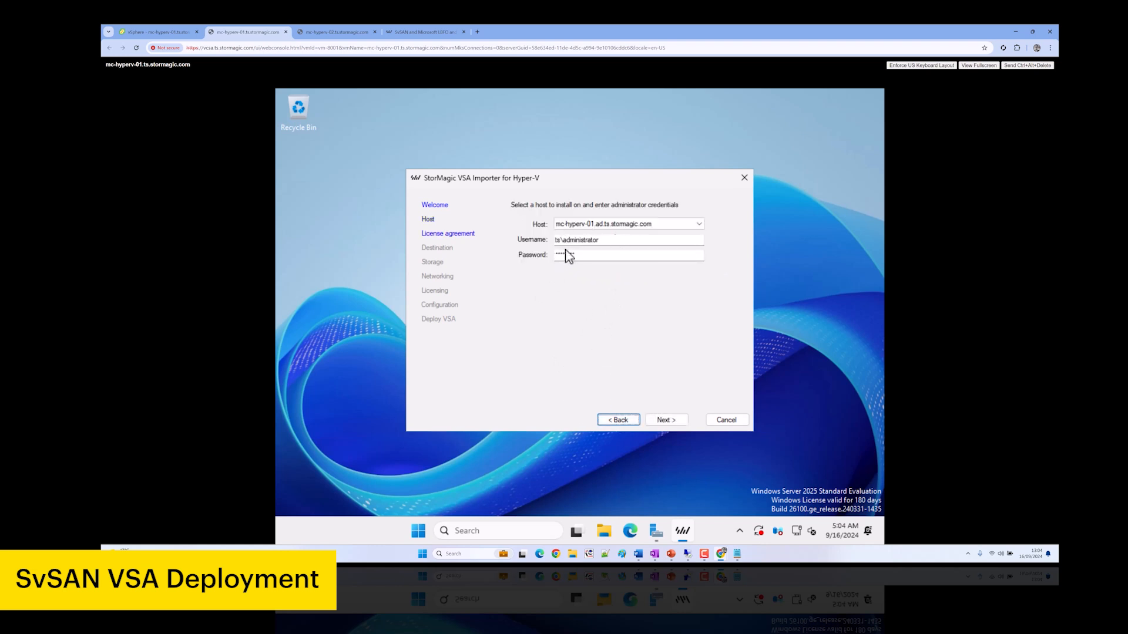
left_click(561, 241)
key("BackSpace")
key("BackSpace")
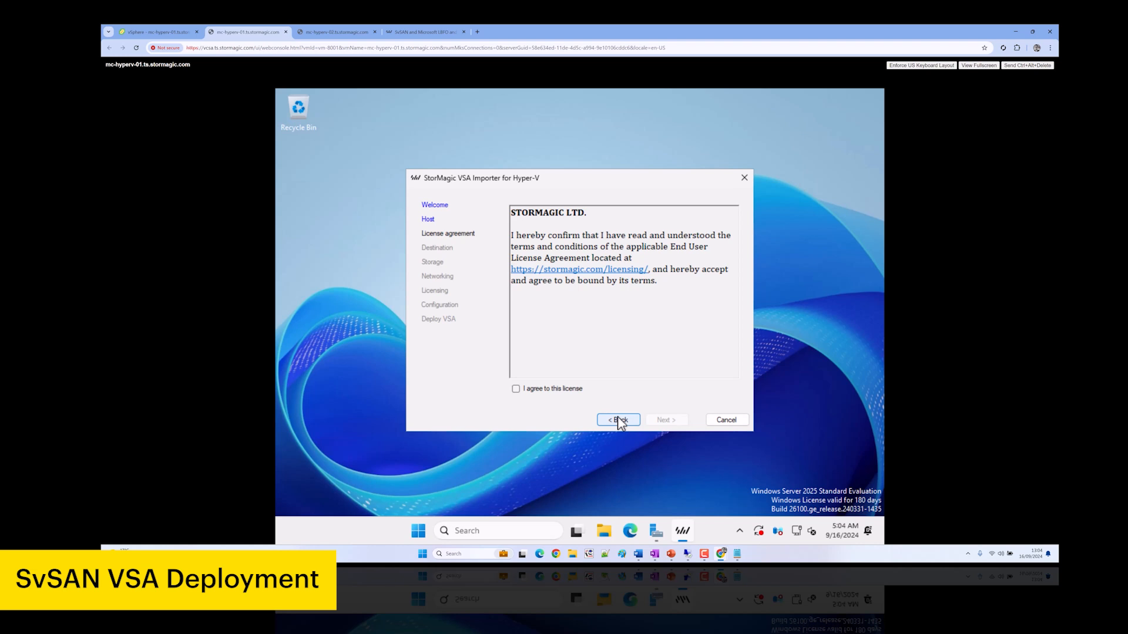
Accept the license, keep the default directory, and keep the 100 GB Disk 2 as pass-through storage
left_click(515, 389)
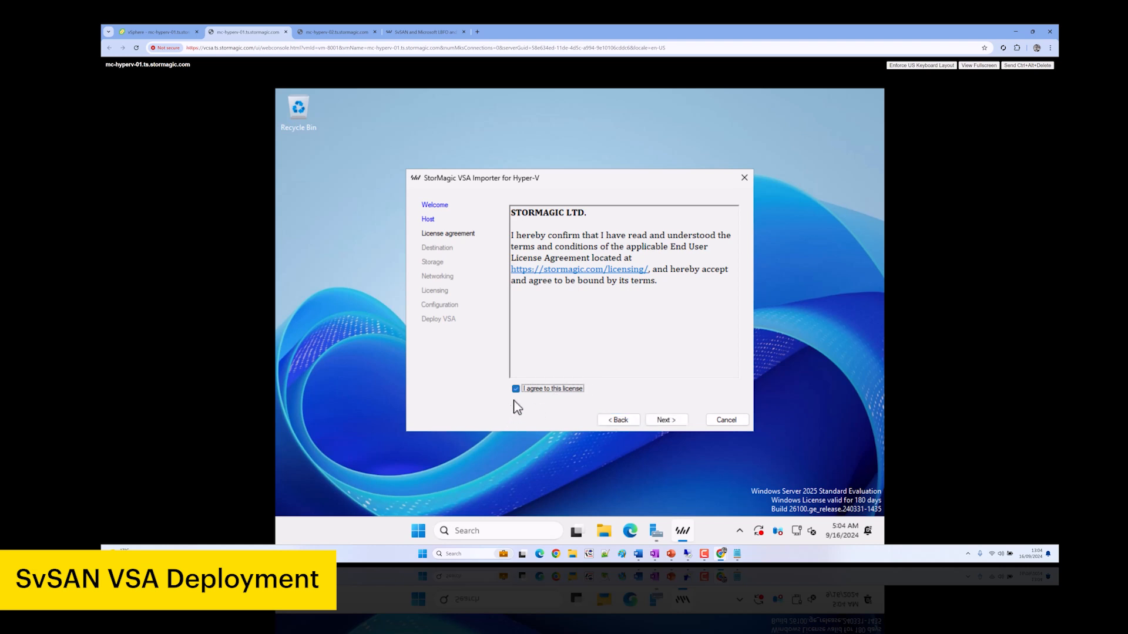
left_click(663, 420)
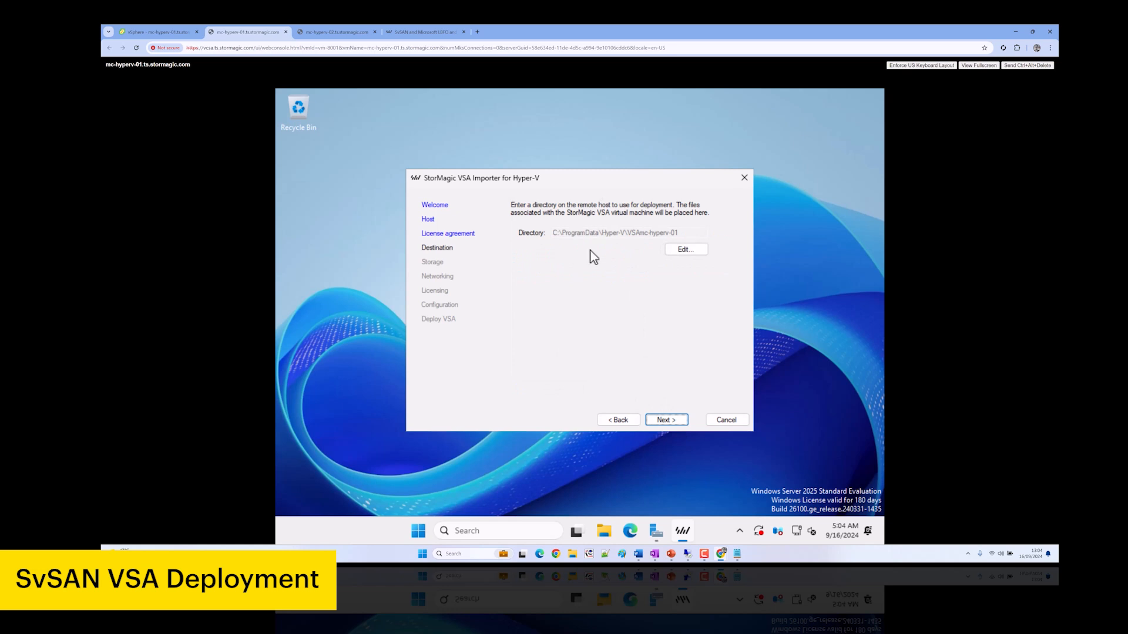
left_click(675, 421)
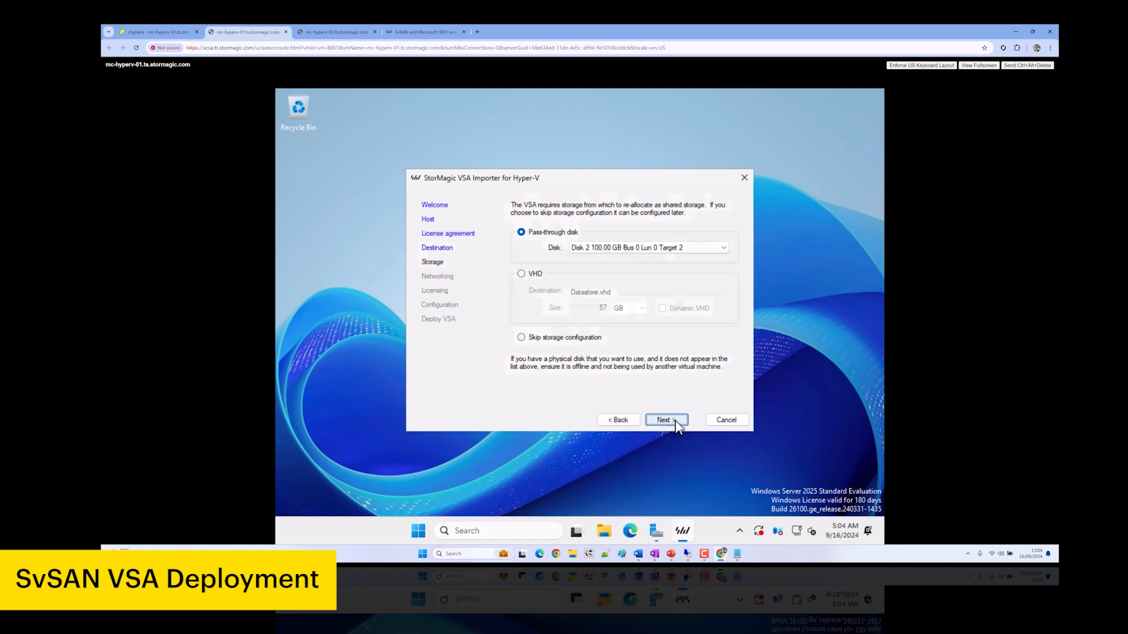
left_click(600, 249)
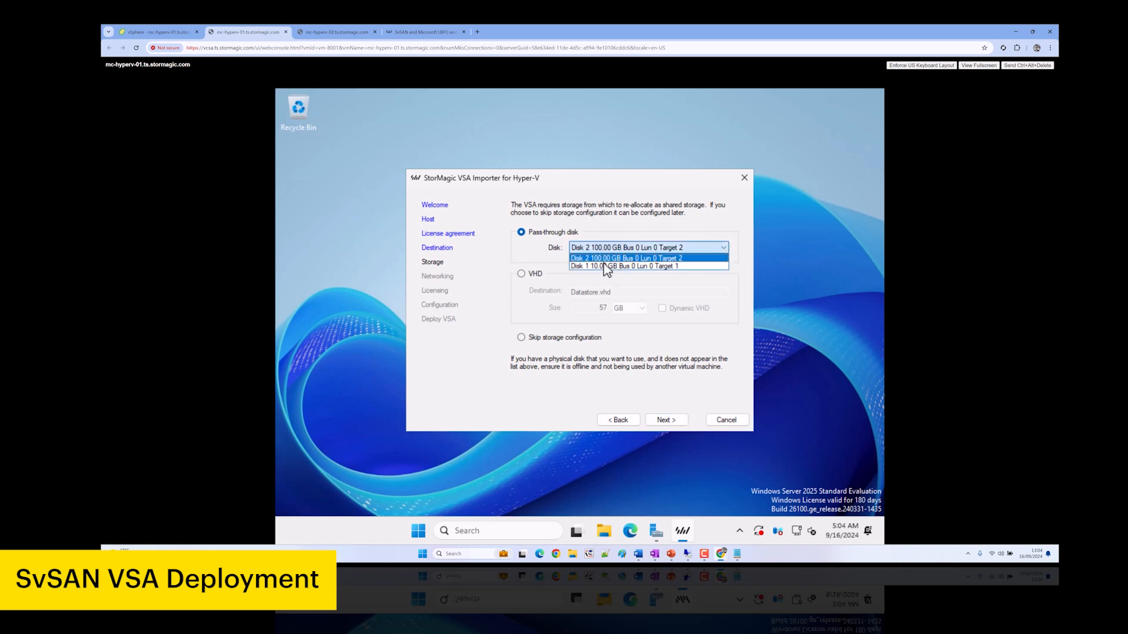
left_click(611, 258)
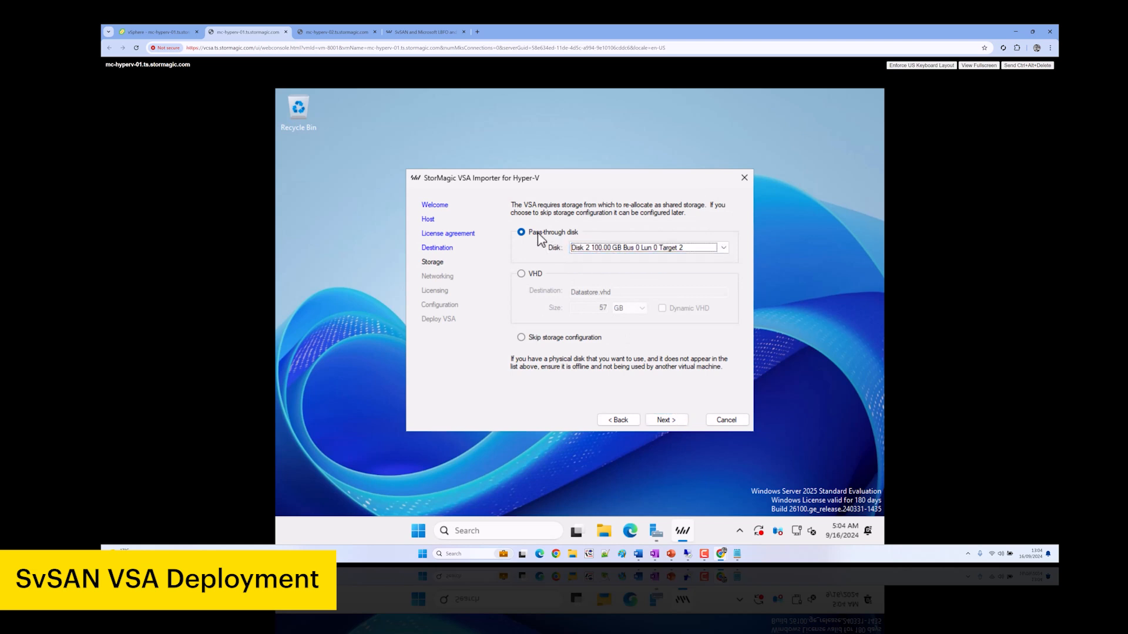
left_click(666, 421)
Make SET-VMSwitch management-only, without iSCSI or mirroring, with static IP 10.10.130.53
left_click(535, 277)
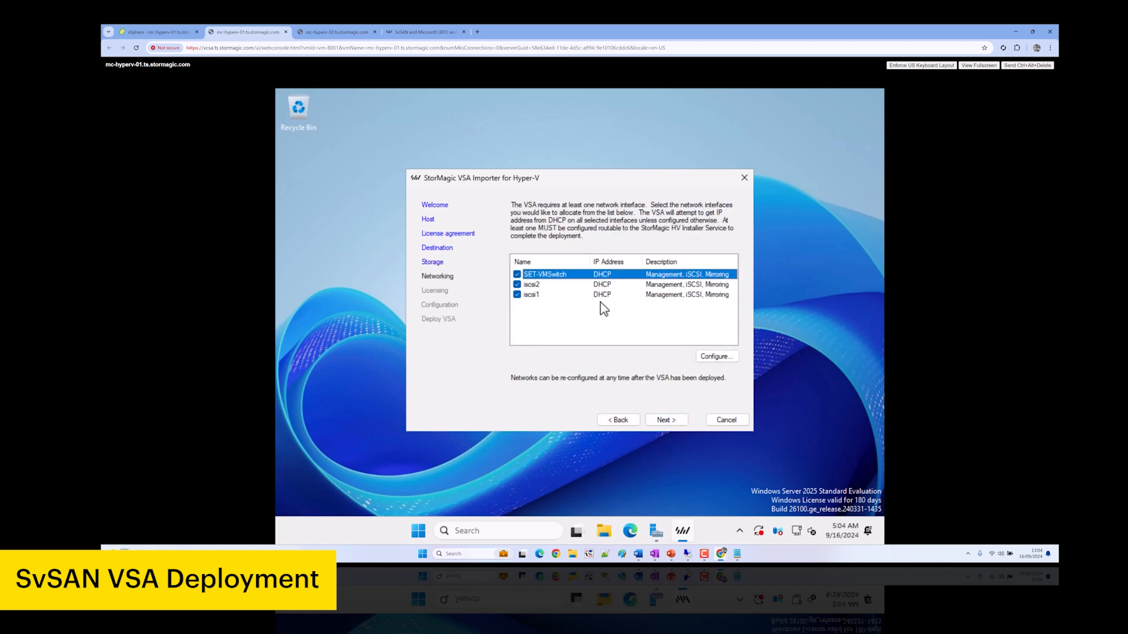
left_click(709, 365)
left_click(572, 216)
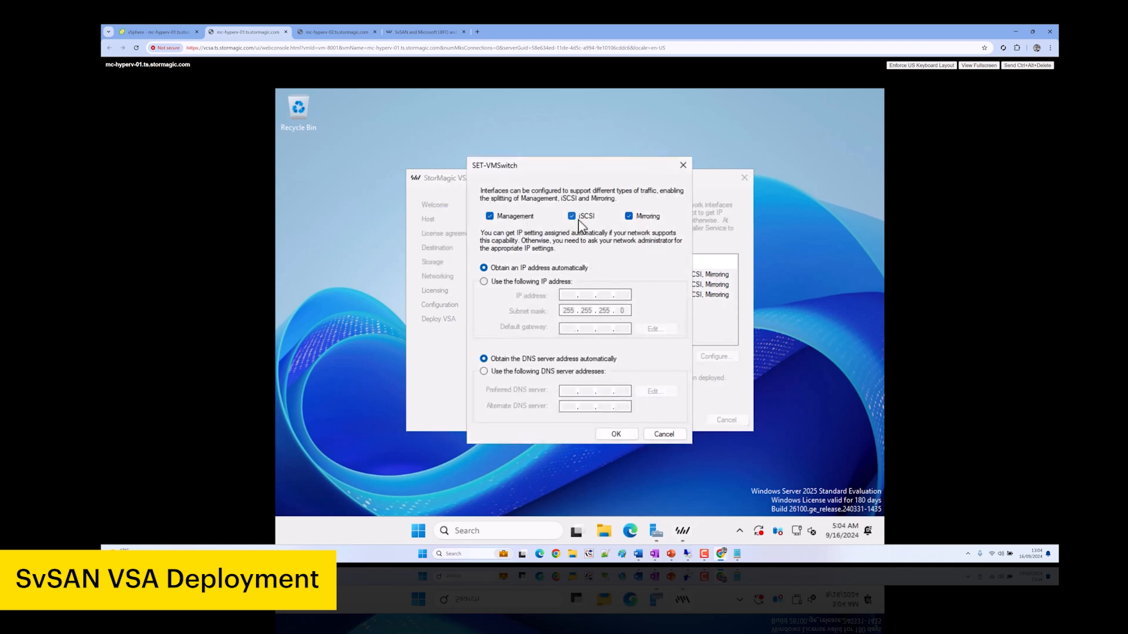
left_click(516, 284)
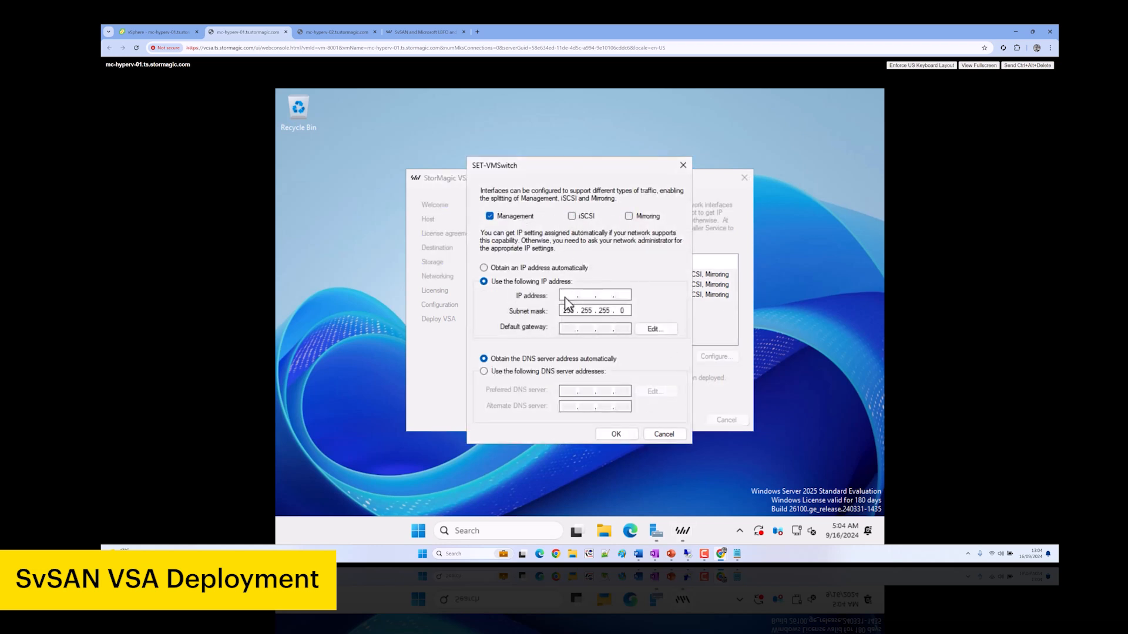
type("10.10.13053")
Give SET-VMSwitch gateway 10.10.130.254 and DNS server 10.200.0.1, and apply the settings
left_click(666, 329)
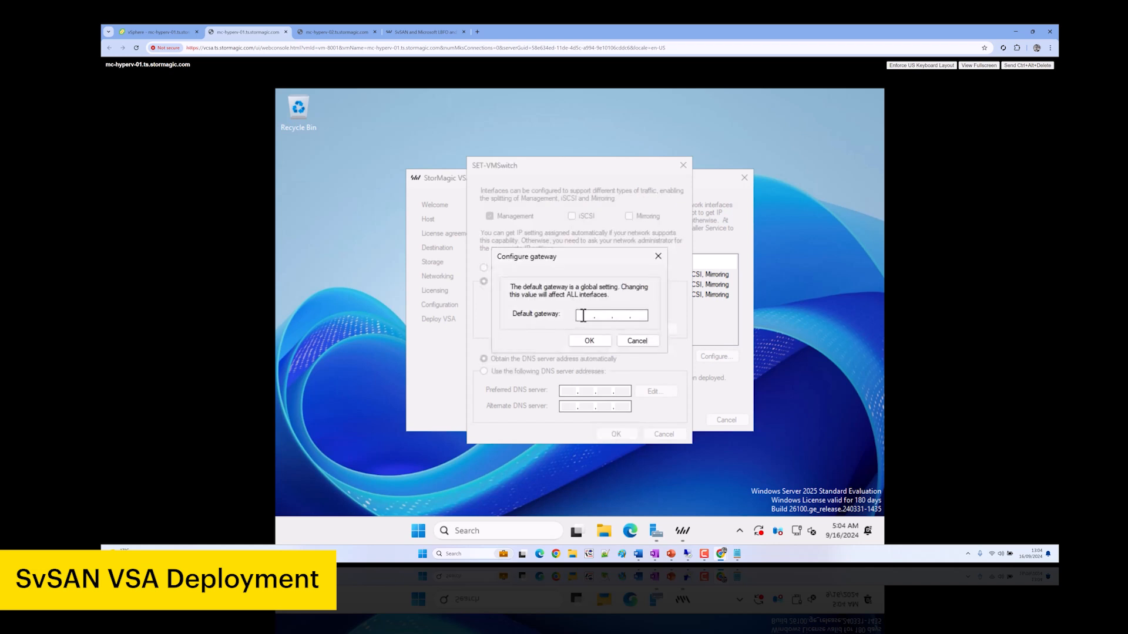
type("10 . 10 . 130 . 254")
left_click(592, 343)
left_click(583, 373)
left_click(651, 391)
type("10 . 200 . 0 . 1")
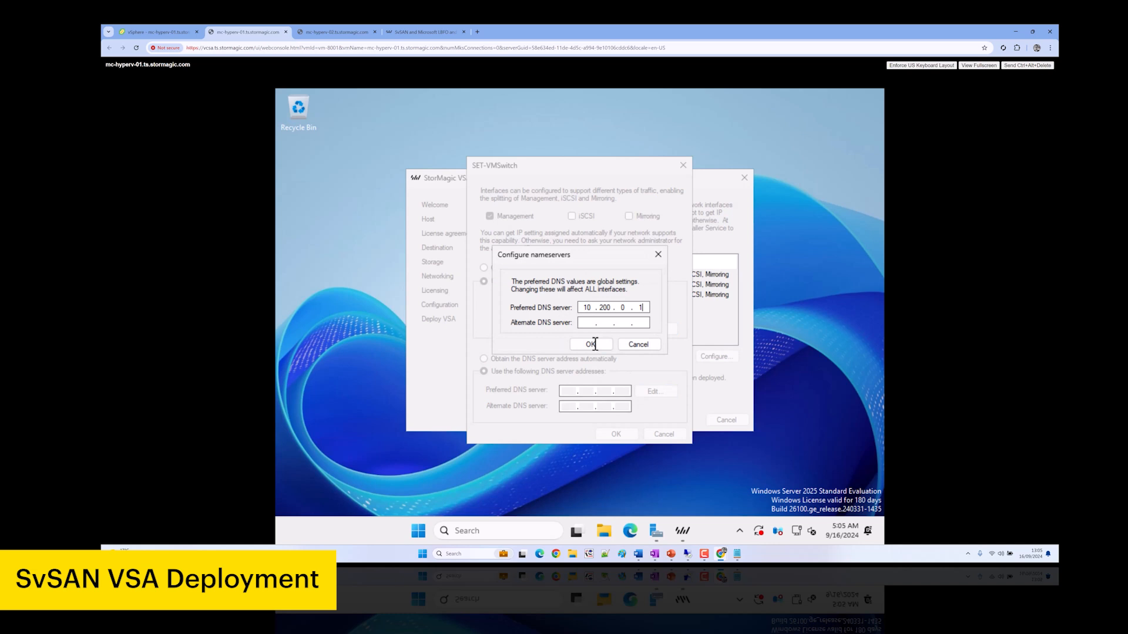
left_click(591, 344)
left_click(616, 434)
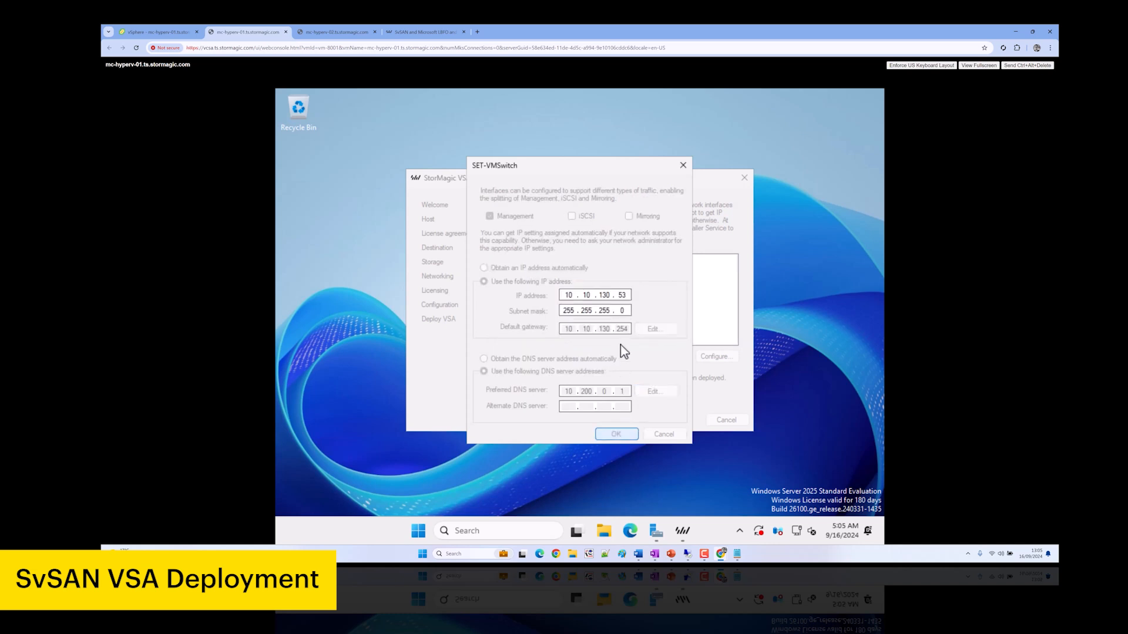
Select the iscsi1 interface and bring up its settings
left_click(624, 287)
left_click(605, 296)
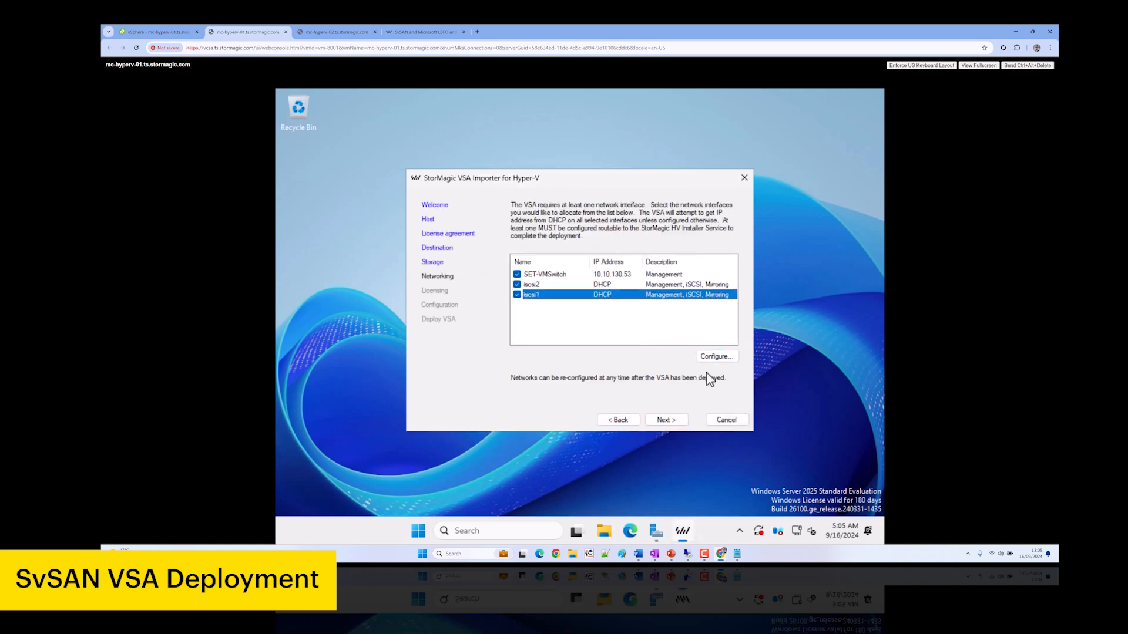
left_click(715, 357)
Limit iscsi1 to iSCSI and mirroring with static IP 192.167.130.53
left_click(509, 217)
left_click(512, 282)
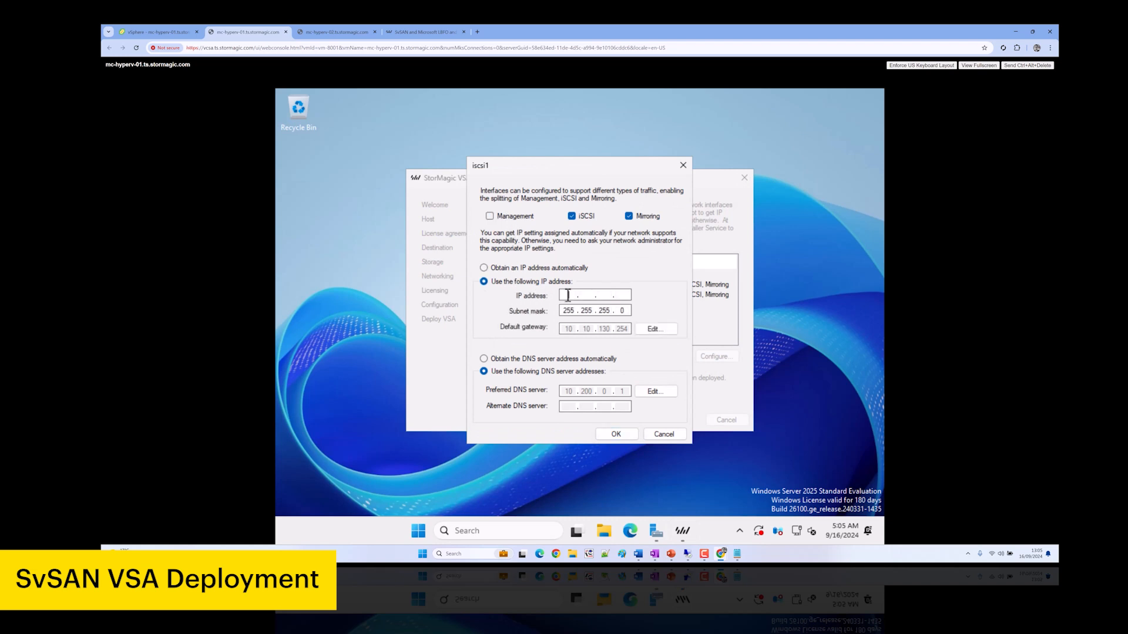
left_click(567, 296)
type("192 . 167 . 130 . 53")
left_click(616, 434)
Limit iscsi2 to iSCSI and mirroring at static 192.168.130.53, then step back to Destination
left_click(646, 292)
left_click(717, 357)
left_click(506, 216)
left_click(516, 281)
left_click(566, 293)
type("192.168.130.53")
left_click(616, 434)
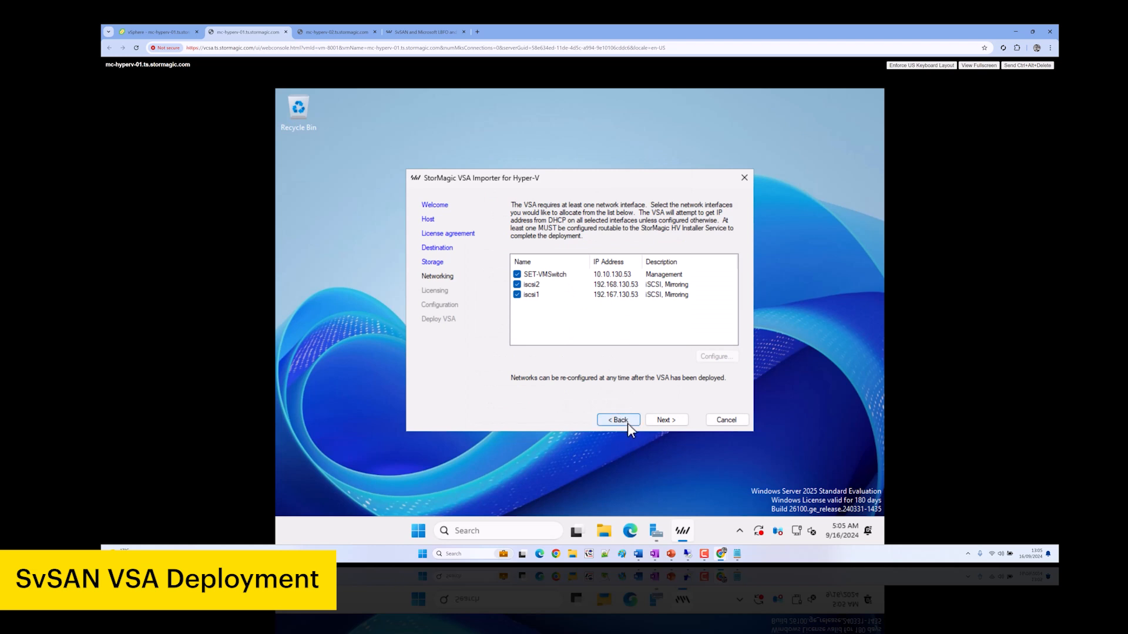
left_click(628, 421)
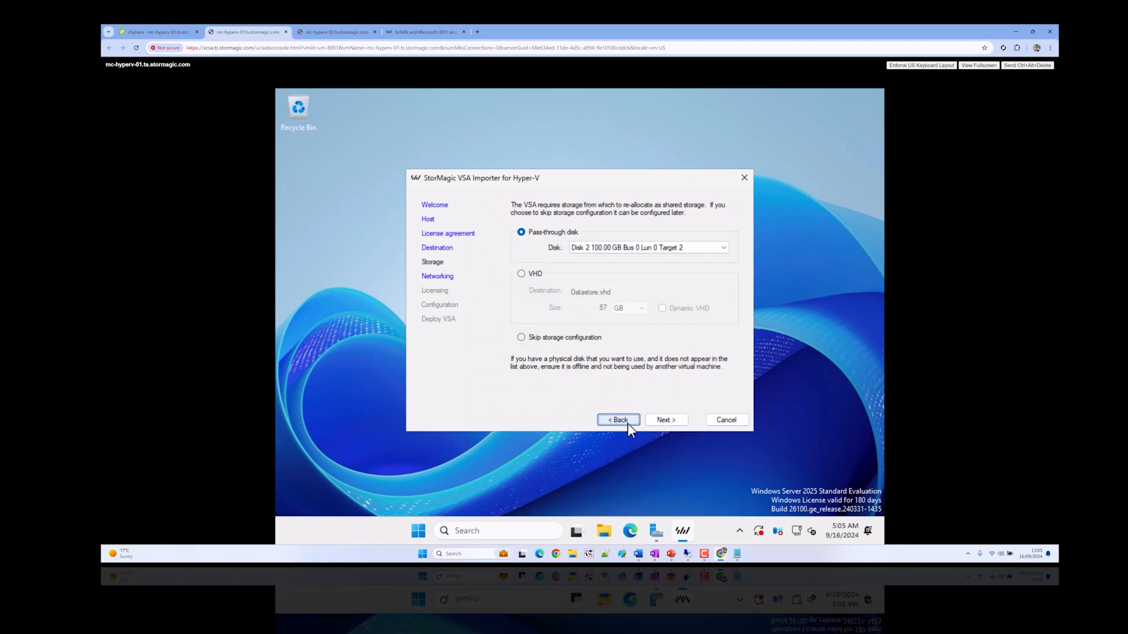
left_click(627, 420)
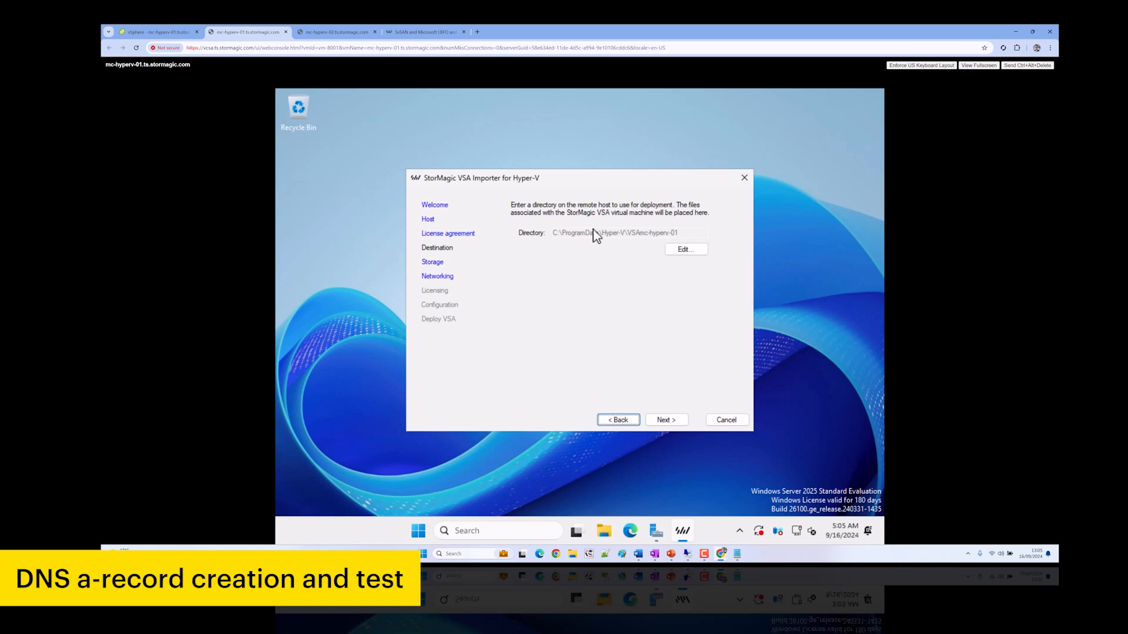
Open powerdns.stormagic.com in a new tab and sign in, using the saved login after a failed attempt
key("ctrl+t")
type("powerdns")
key("Return")
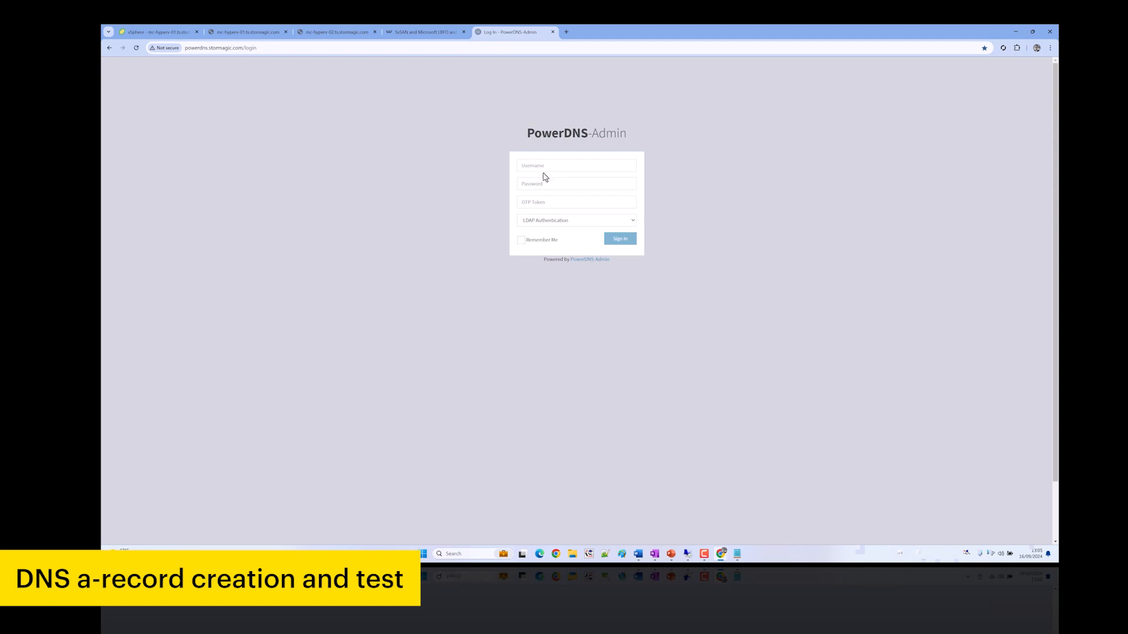
left_click(547, 171)
key("Tab")
type("•••")
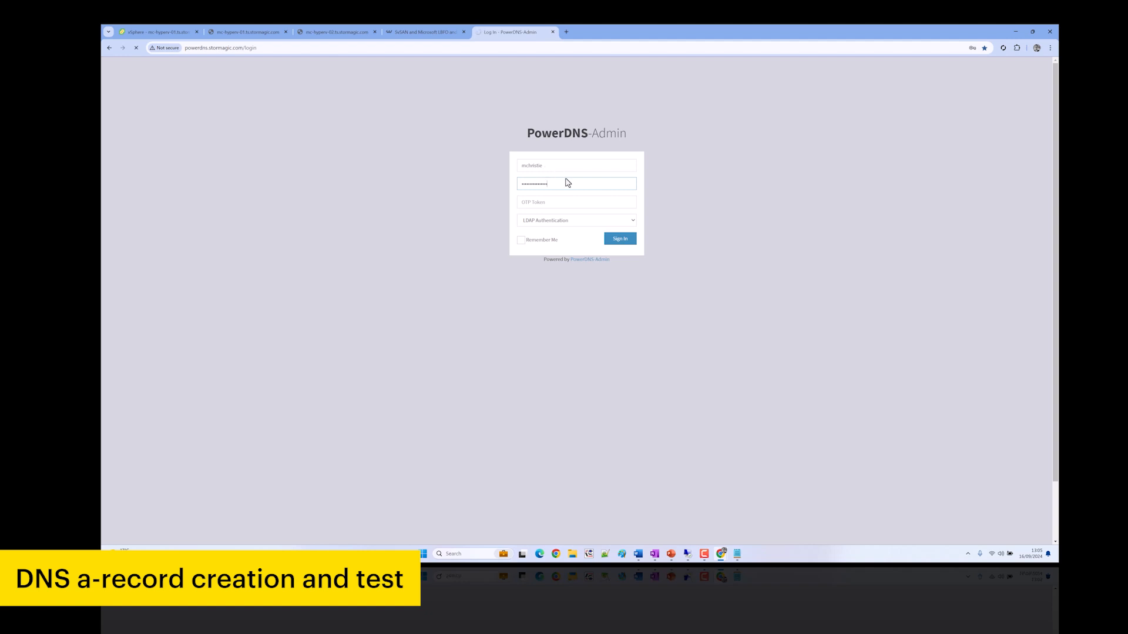
key("Return")
left_click(554, 193)
left_click(581, 213)
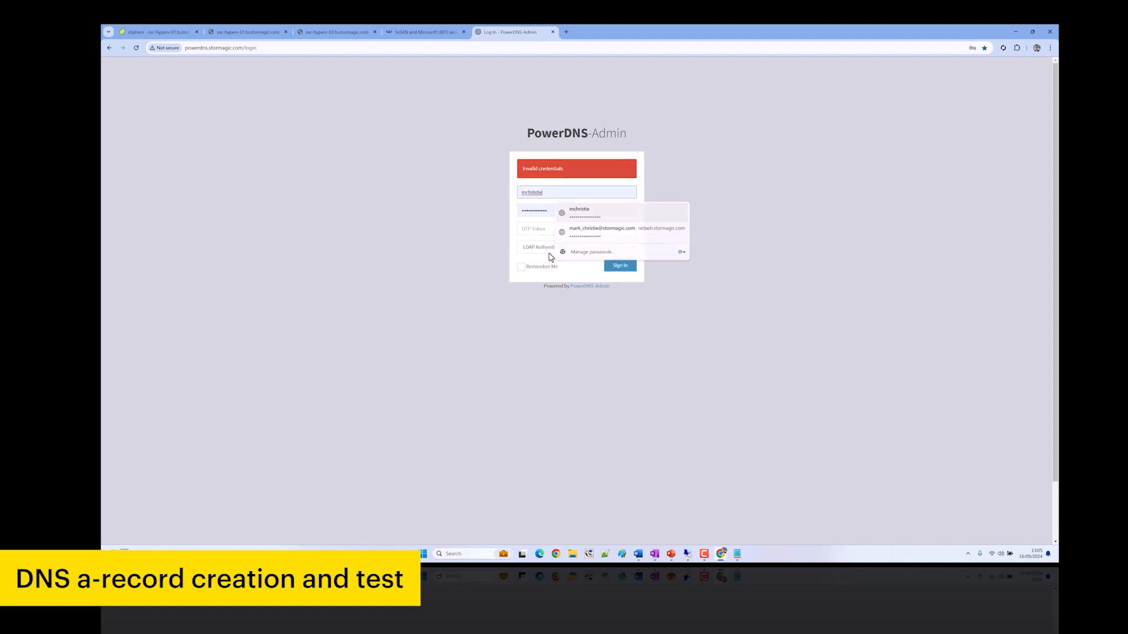
left_click(631, 270)
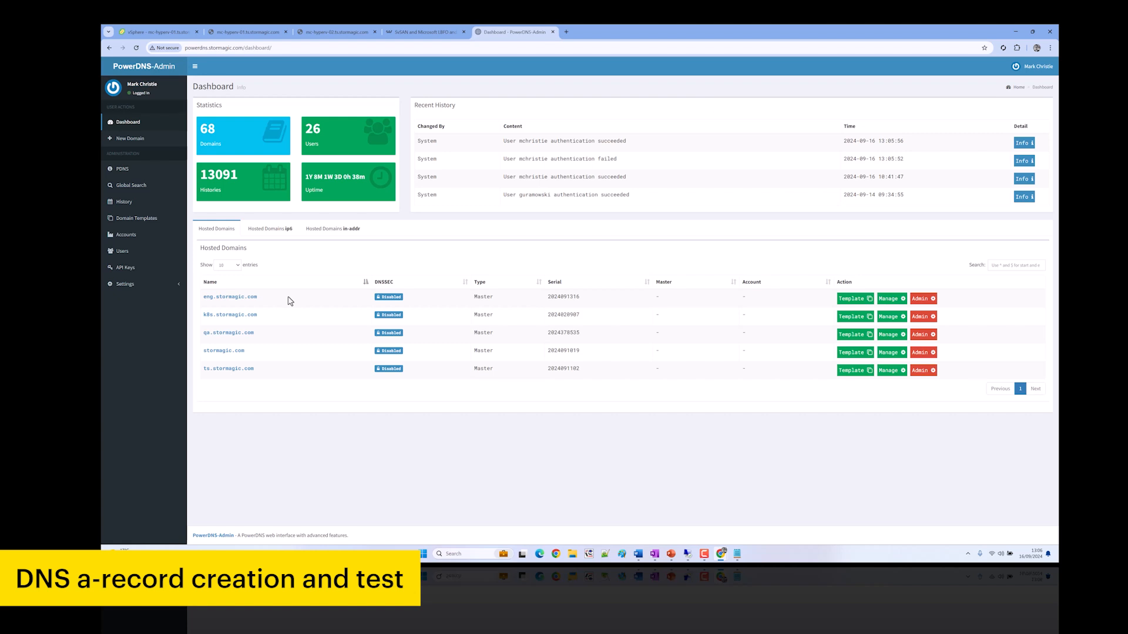
Open the ts.stormagic.com zone and search its records for 10.10.130.53 and 10.10.130.54
left_click(246, 371)
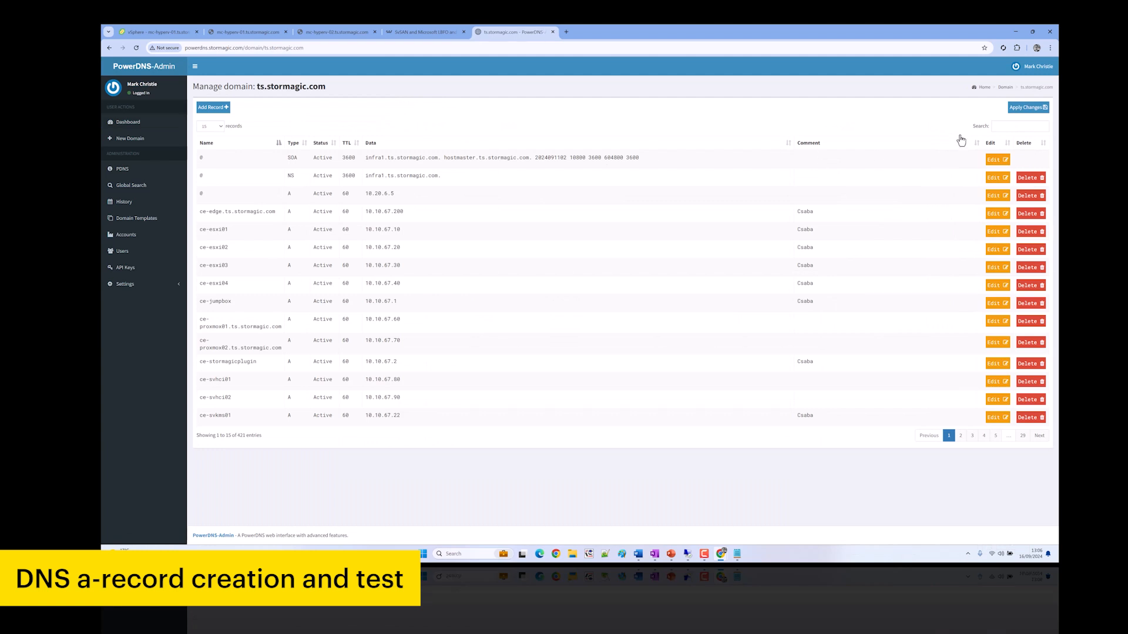
left_click(999, 124)
type("10.10.130.53")
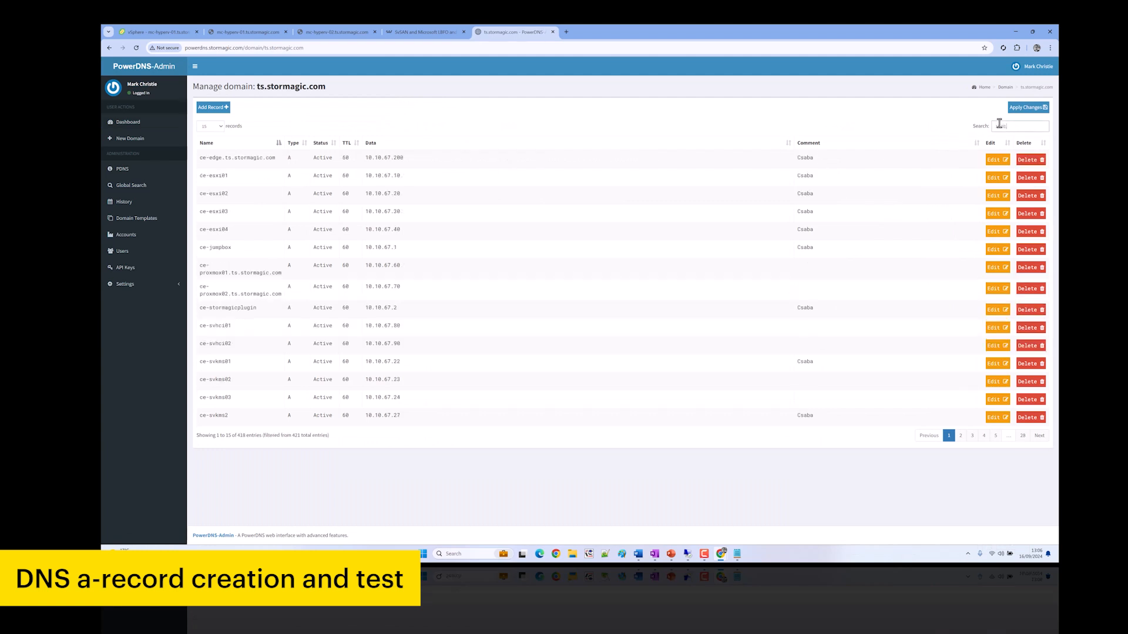
key("BackSpace")
type("4")
key("ctrl+a")
key("BackSpace")
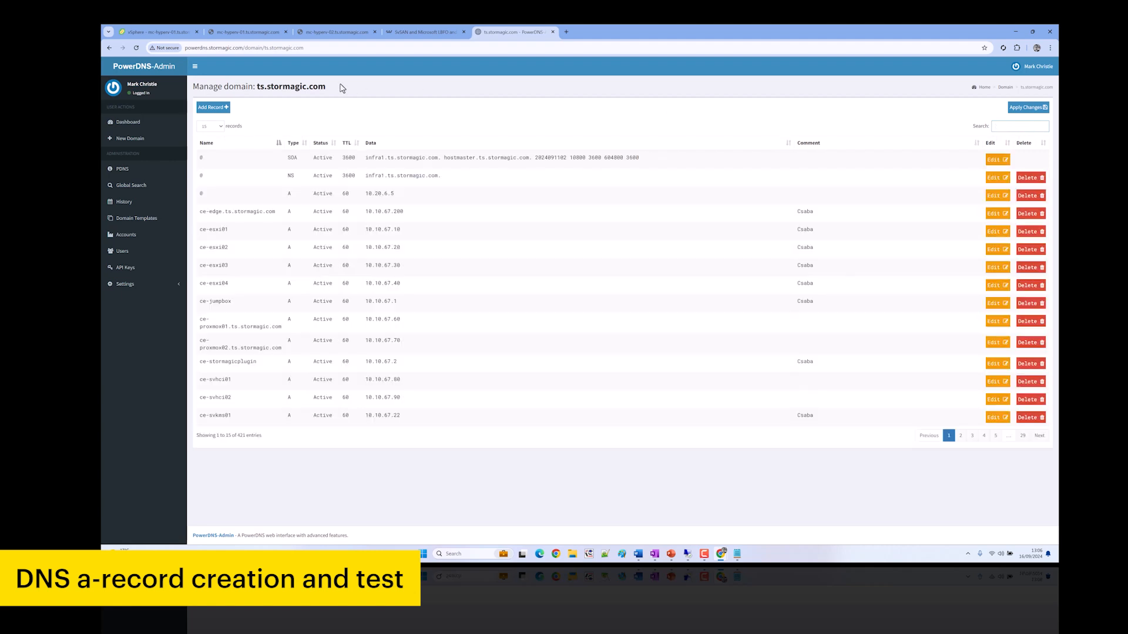
Add a new record row named vcsamc-hyperv-01, checking the VSA name in the host consoles
left_click(228, 107)
left_click(252, 159)
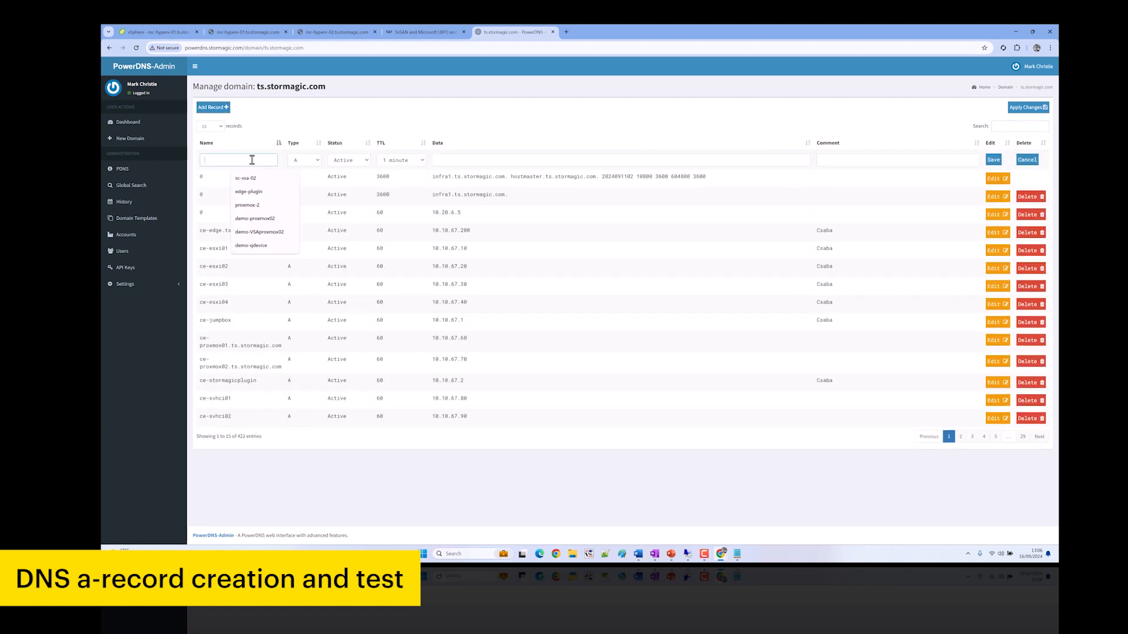
type("mcvsa")
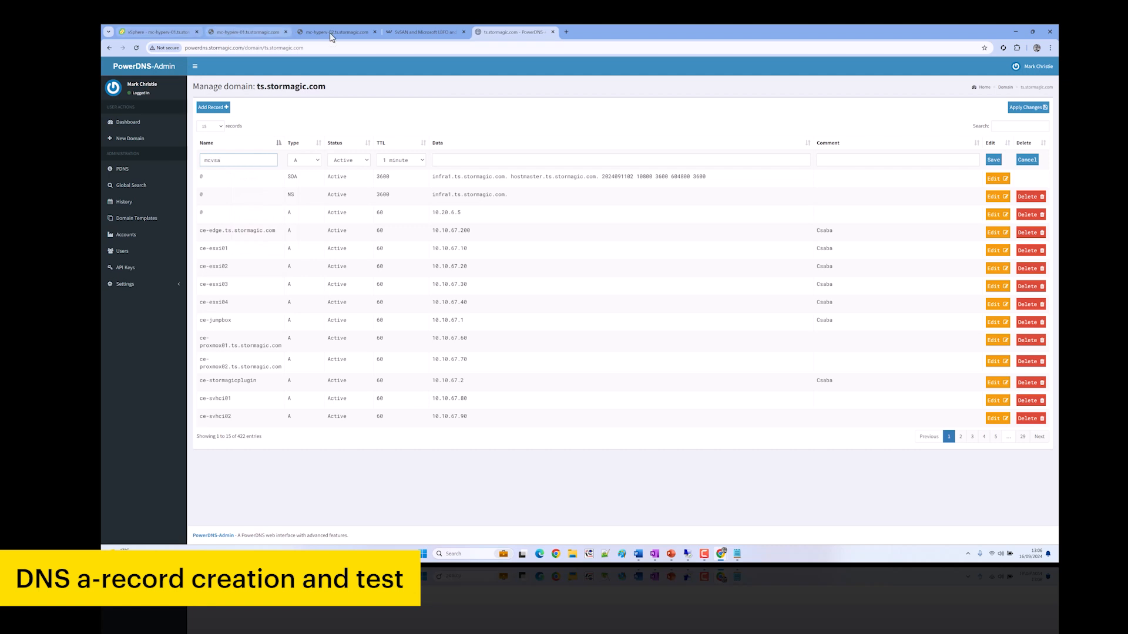
left_click(254, 33)
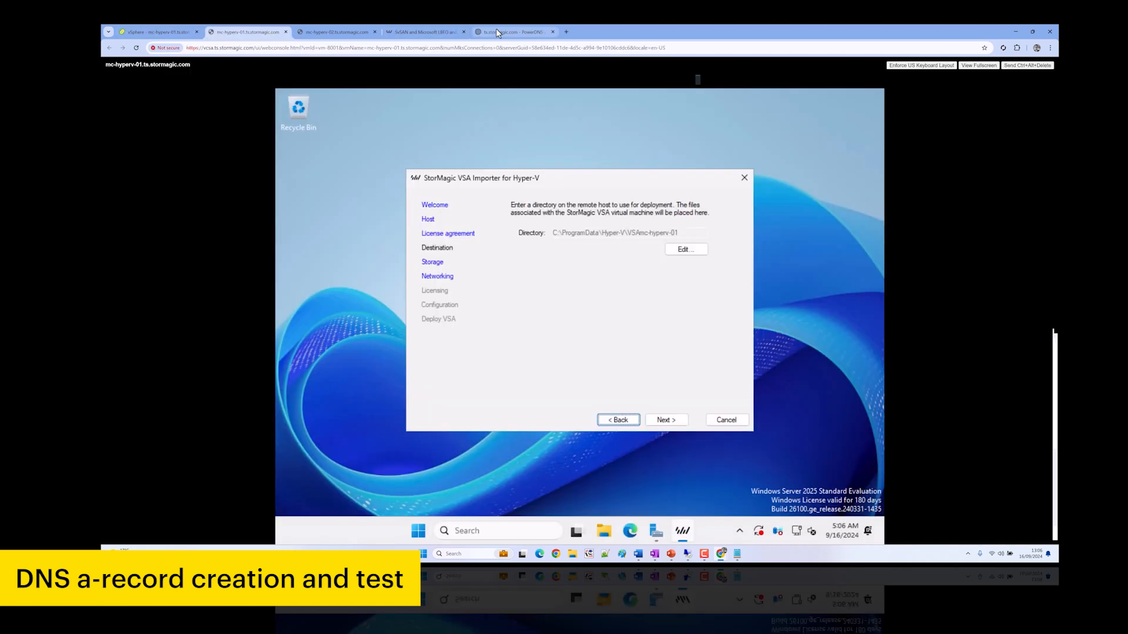
left_click(522, 29)
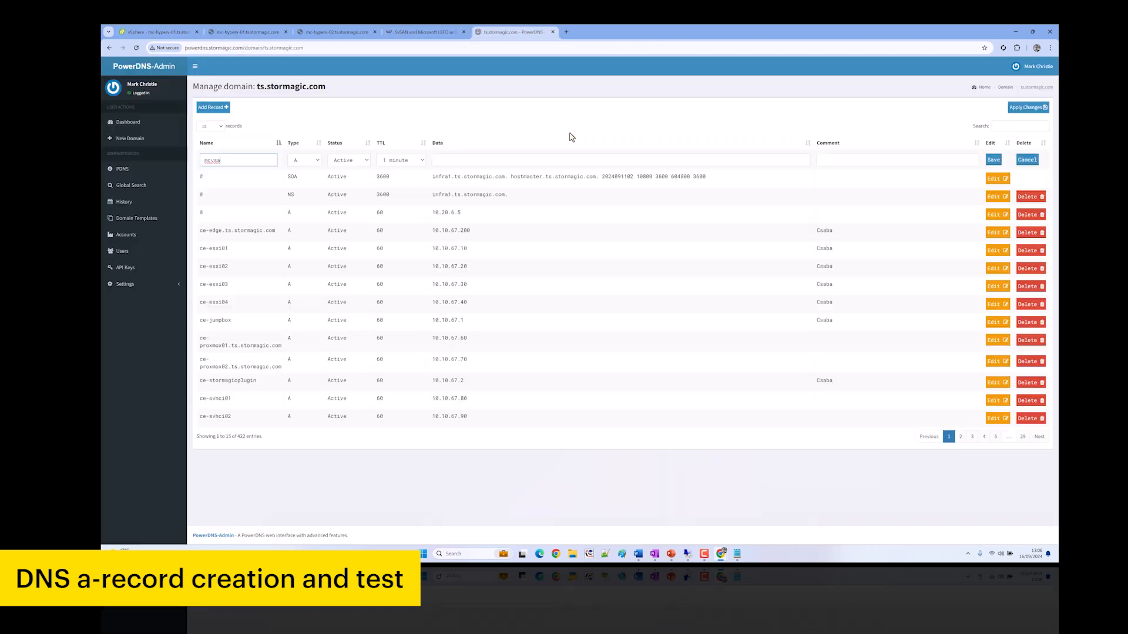
key("ctrl+a")
type("vcsamc-hyper")
left_click(144, 31)
left_click(217, 31)
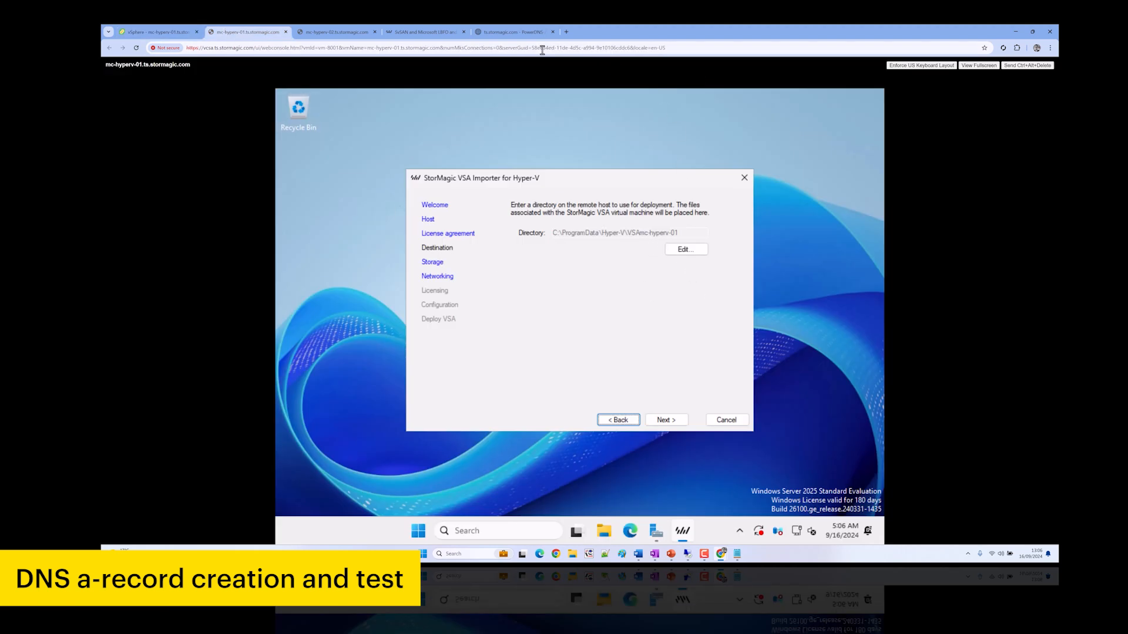
left_click(511, 32)
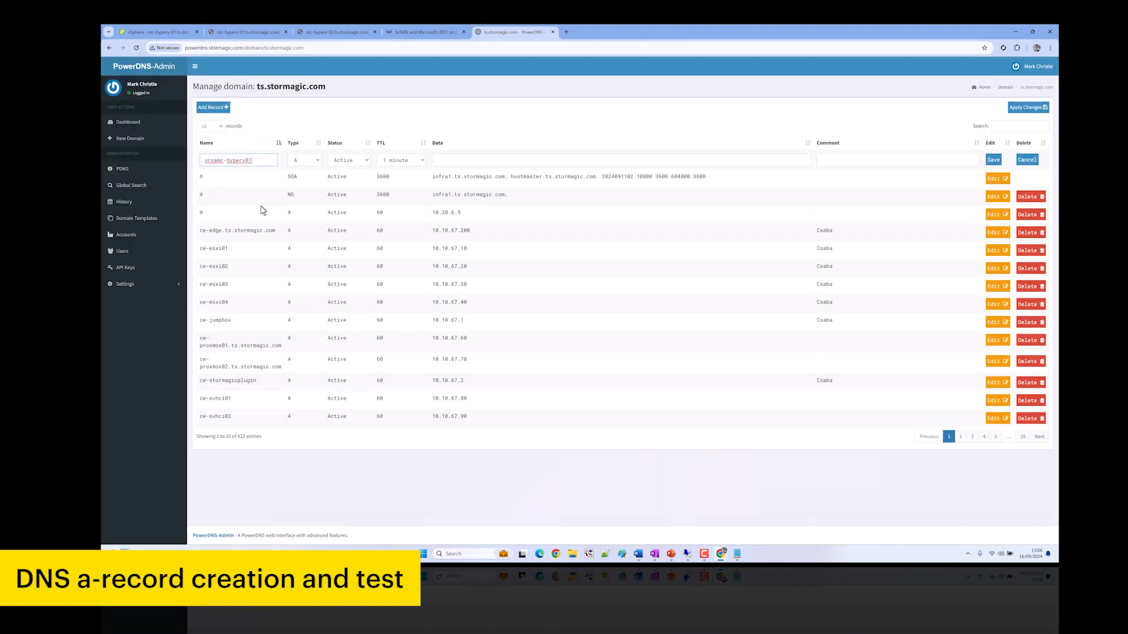
Give the new record address 10.10.130.53 and a comment, and save it
left_click(246, 160)
key("Tab")
key("Tab")
key("Tab")
key("Tab")
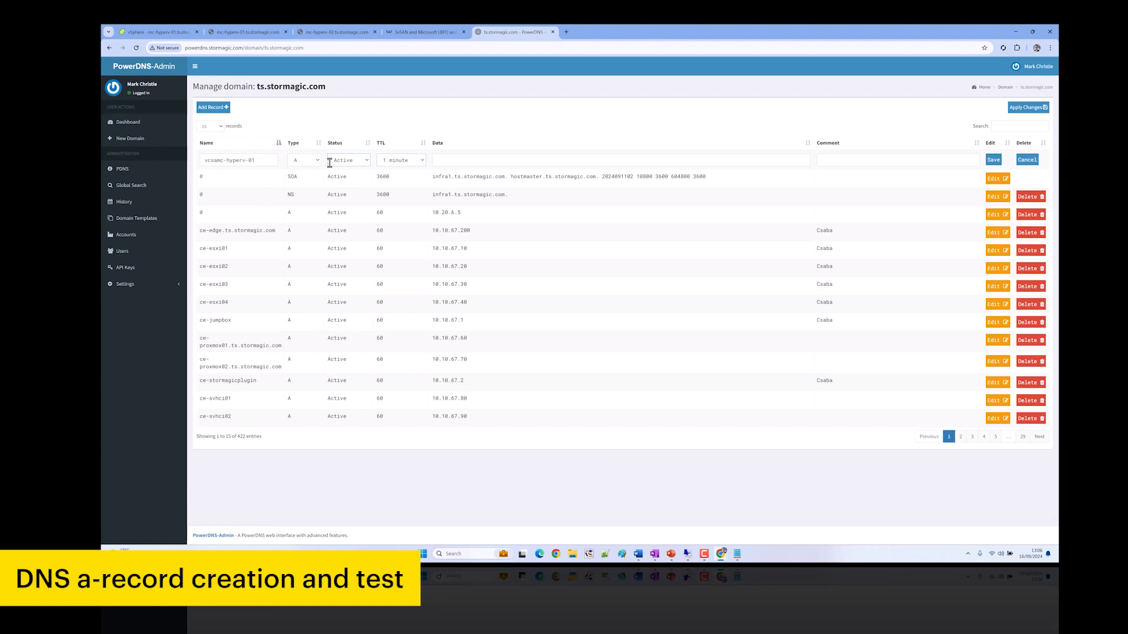
type("10.10.130.")
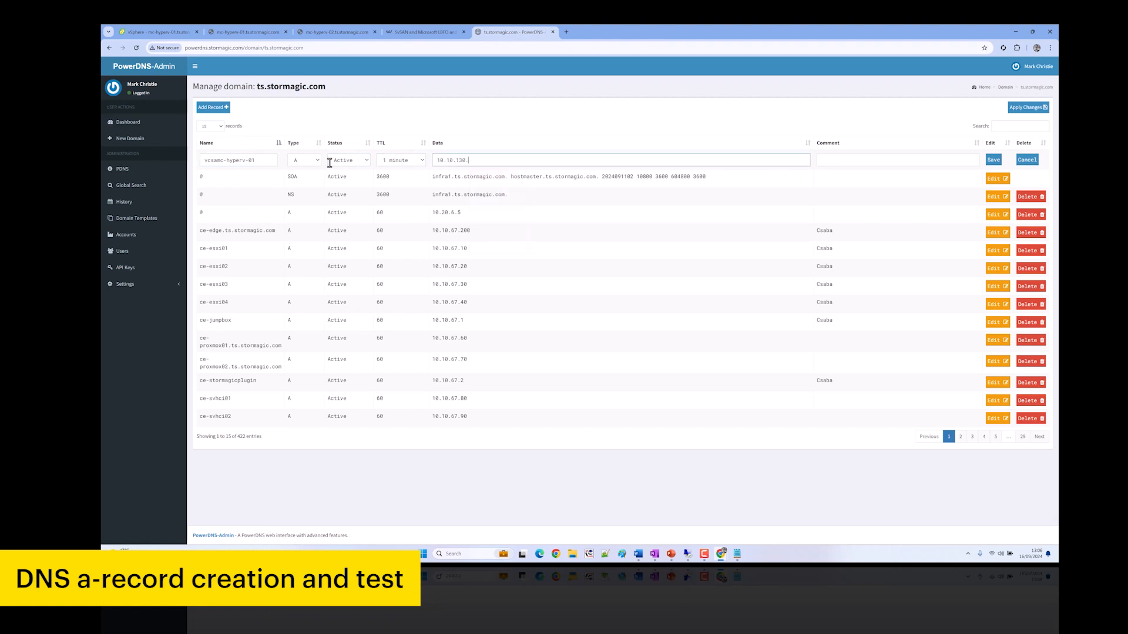
left_click(873, 158)
type("Mark")
left_click(994, 160)
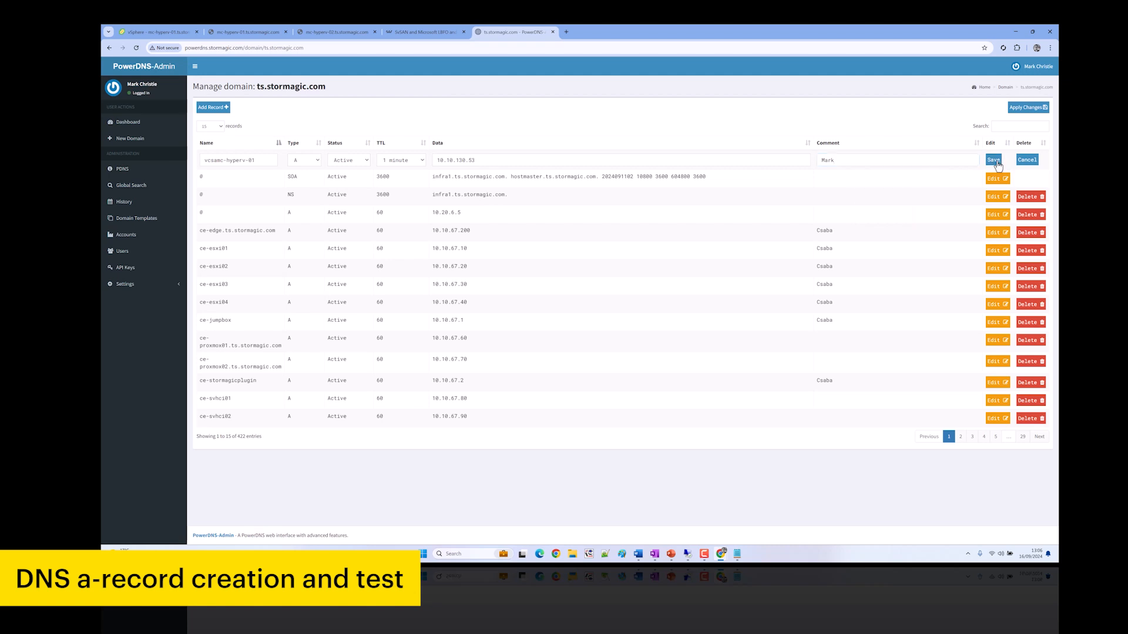
Rename the record to vsamc-hyperv-01 by removing the extra 'c', and save it
left_click(212, 107)
left_click(240, 160)
left_click_drag(203, 176, 213, 176)
left_click(245, 178)
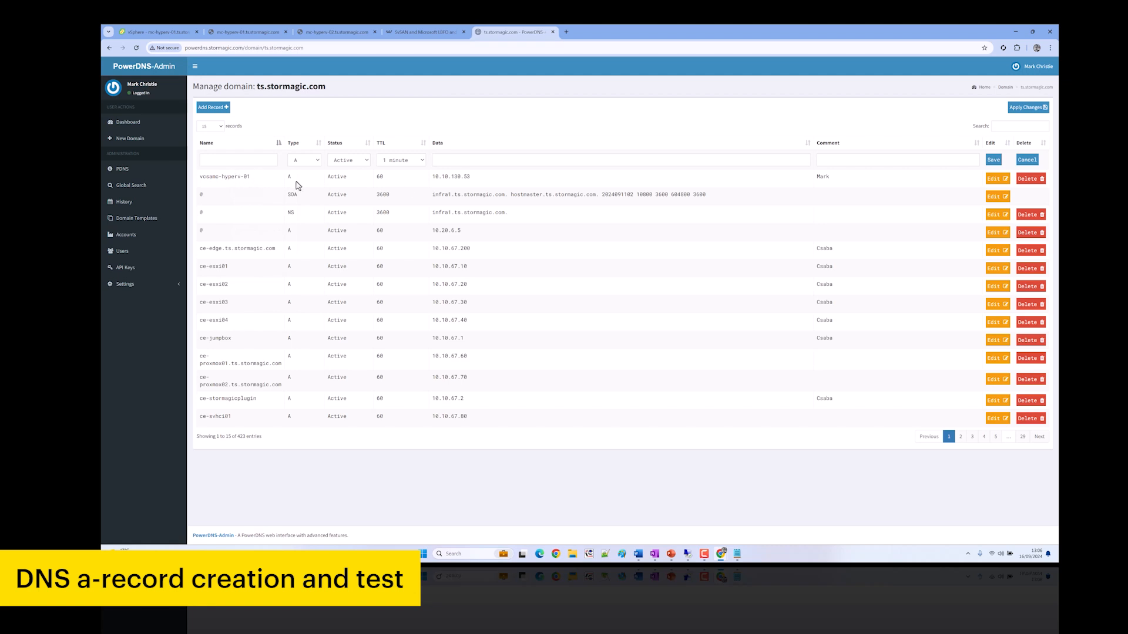
left_click(996, 178)
left_click(225, 165)
key("BackSpace")
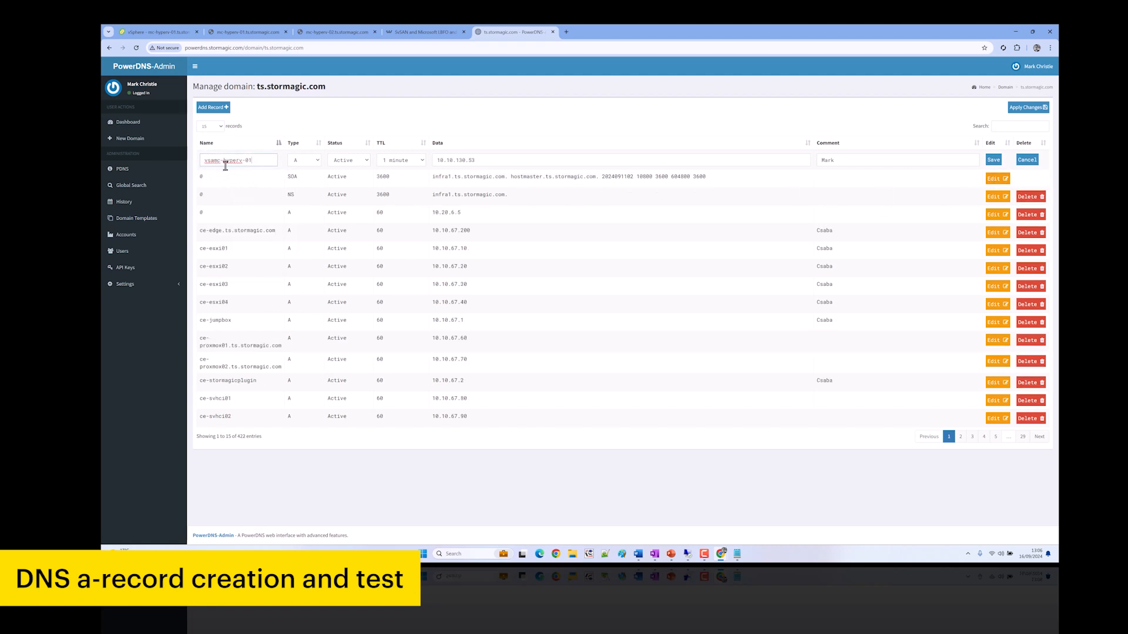
left_click(993, 160)
Add an A record vsamc-hyperv-02 at 10.10.130.54 with a comment, and save it
left_click(209, 109)
left_click(224, 160)
type("vsamc-hyperv-01")
key("BackSpace")
type("2")
key("Tab")
key("Tab")
key("Tab")
key("Tab")
type("10.10.130.54")
key("Tab")
type("Mark")
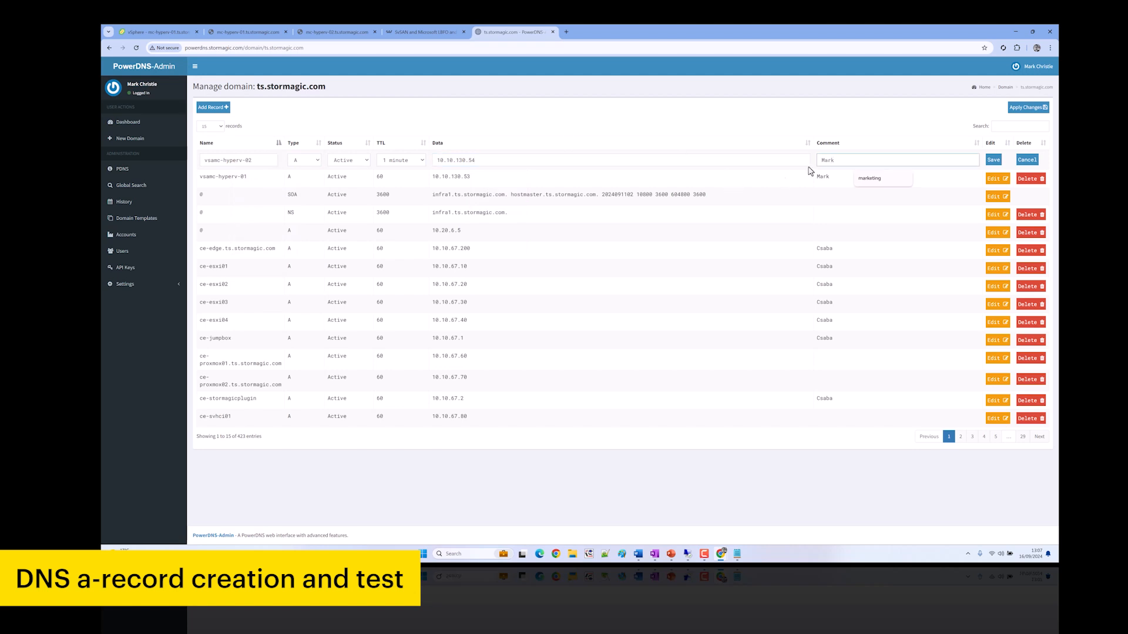
left_click(993, 161)
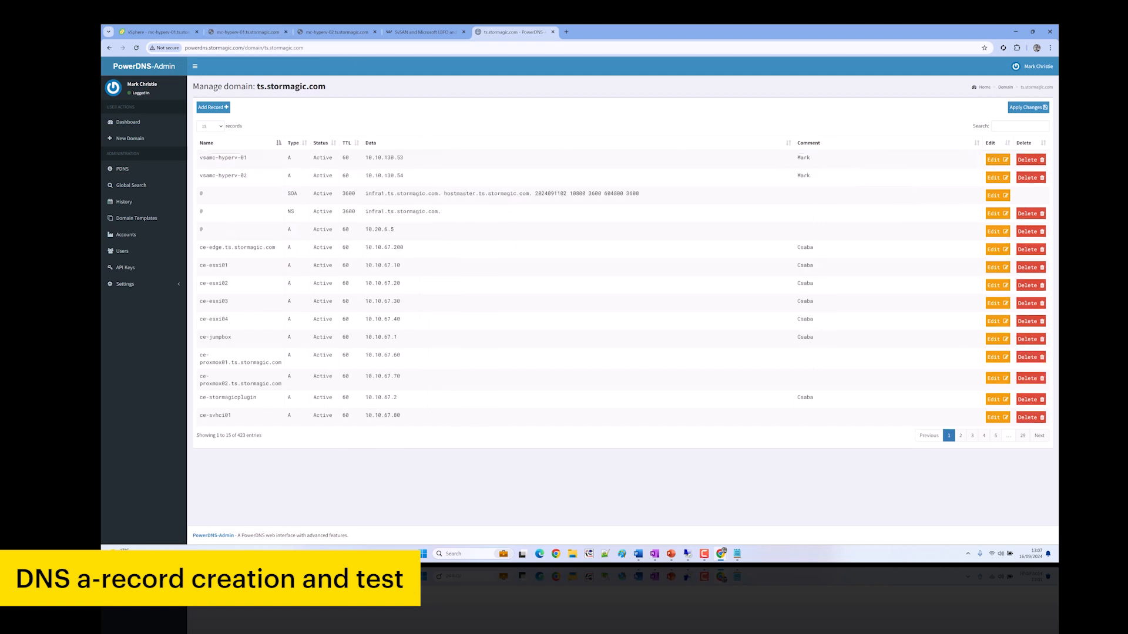
Apply the pending record changes to the zone and dismiss the success message
left_click(1018, 109)
left_click(679, 122)
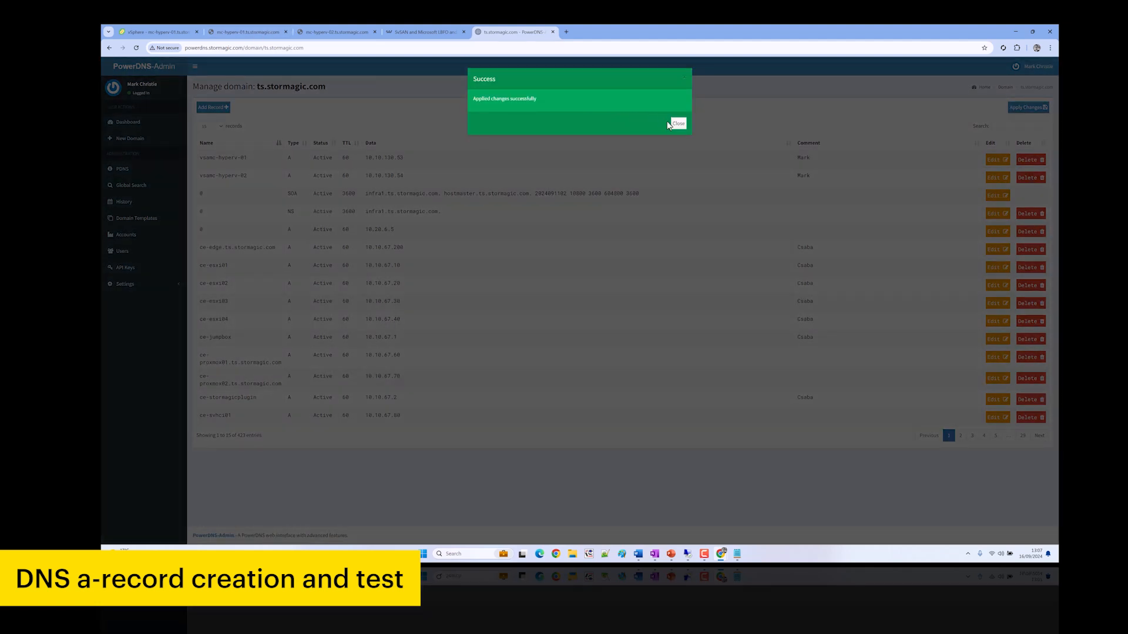
left_click(676, 121)
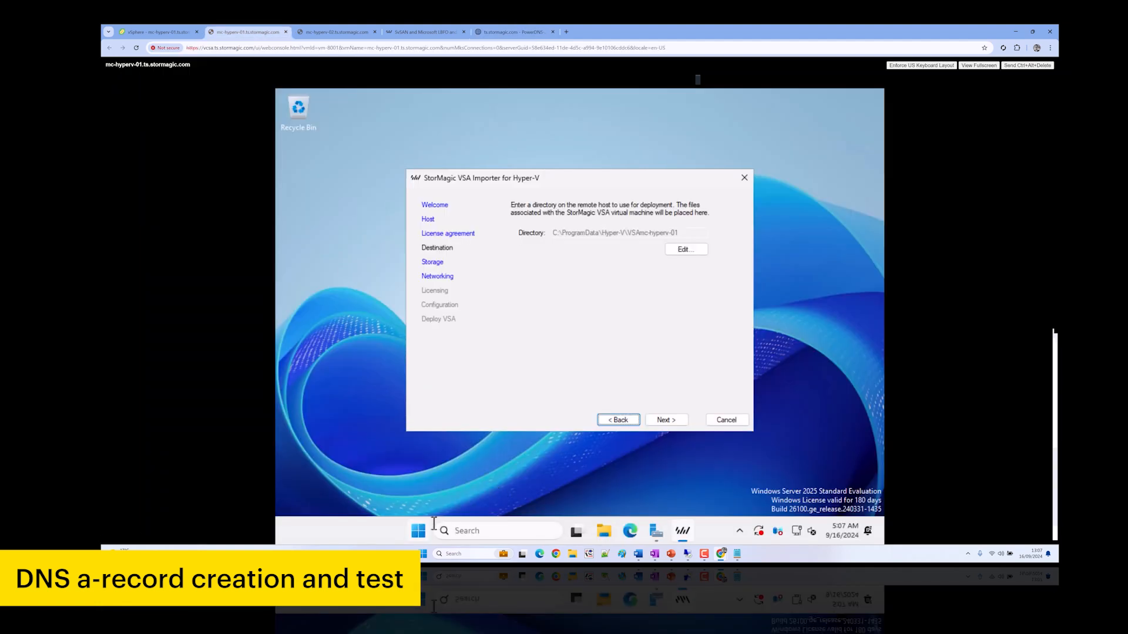
Open a command prompt on the host and run ipconfig /flushdns from C:\
left_click(418, 532)
type("cmd")
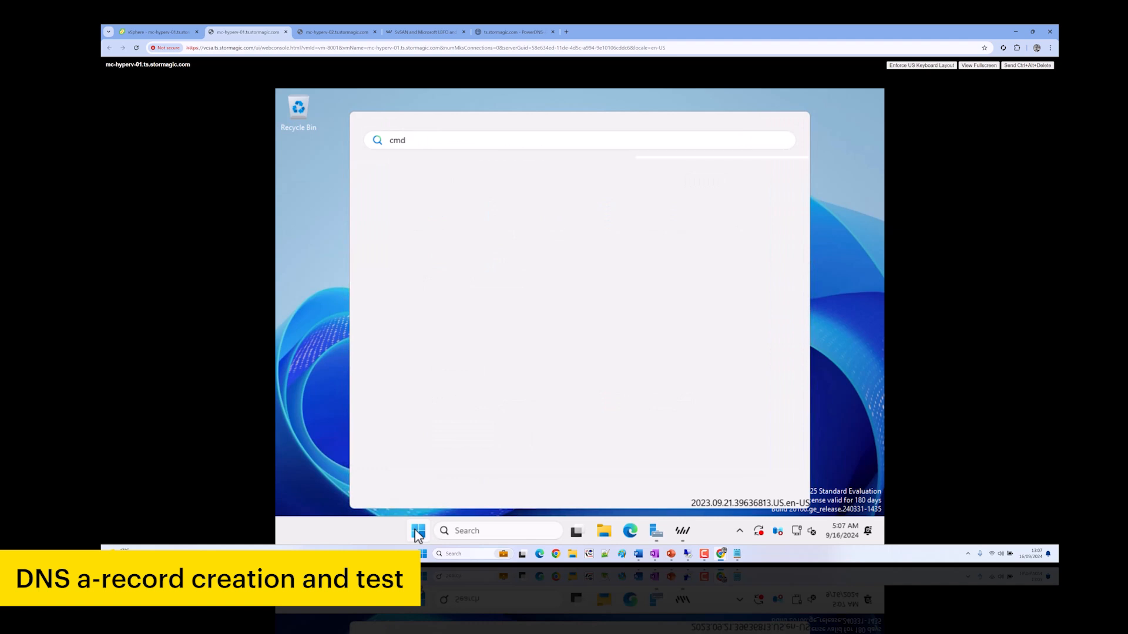
left_click(418, 532)
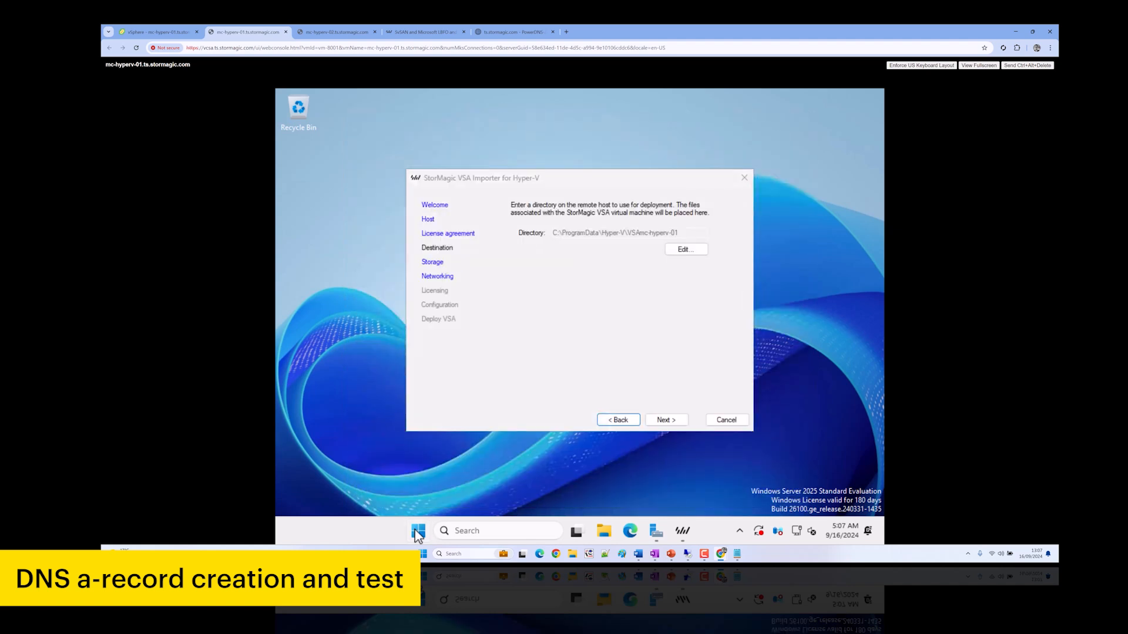
type("cd\\")
key("Return")
type("ipconfig")
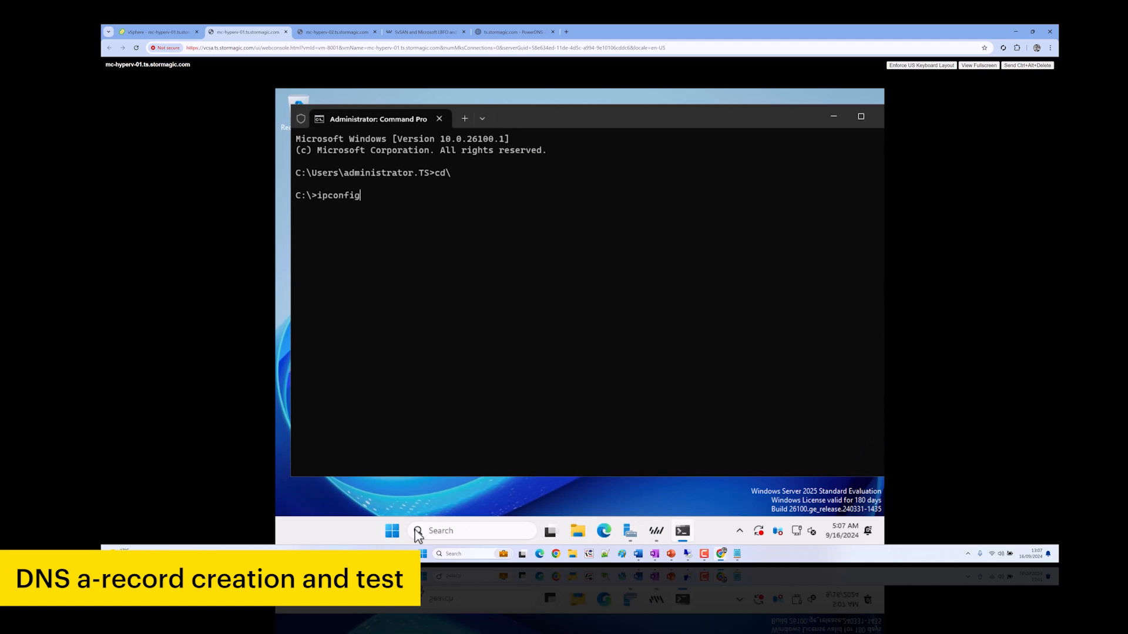
type(" /flusg")
key("BackSpace")
type("hdns")
key("Return")
Ping vsamc-hyperv-01, then vsamc-hyperv-01.ts.stormagic.com, which resolves to 10.10.130.53
type("ping ")
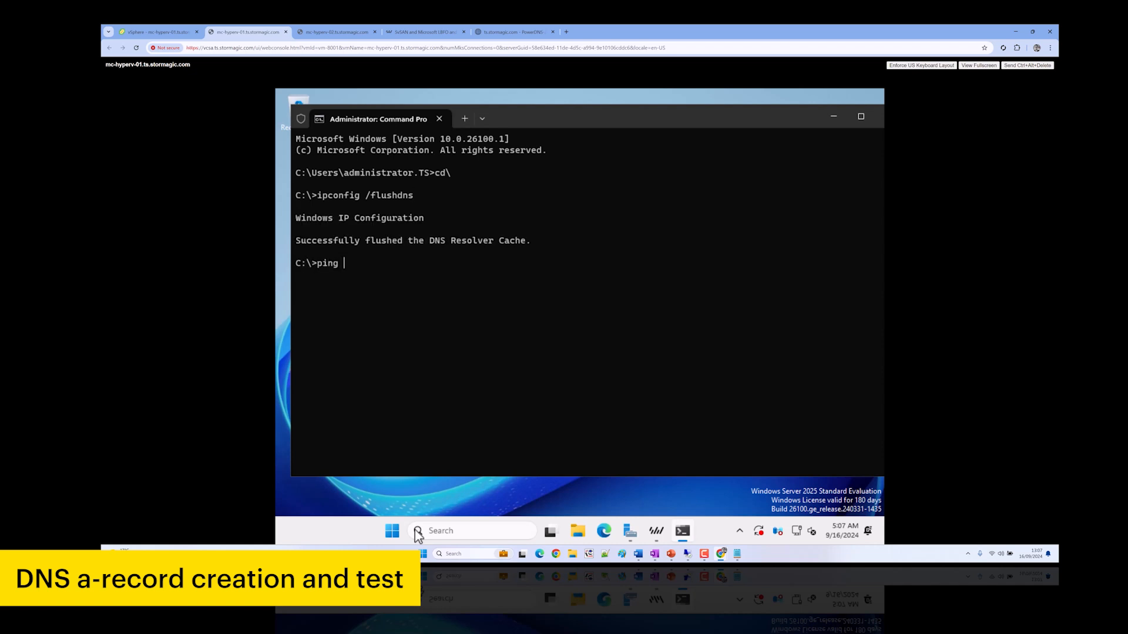
type("vsamc-hyperv-01")
key("Return")
key("ctrl+c")
key("Up")
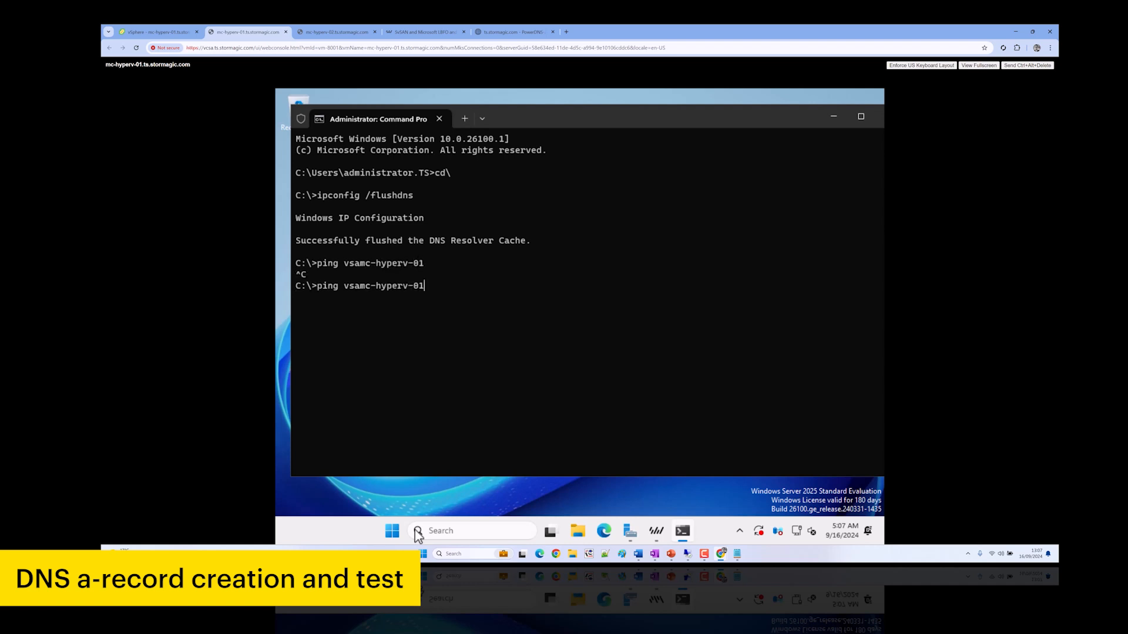
type(".ts.stormagic.com")
key("Return")
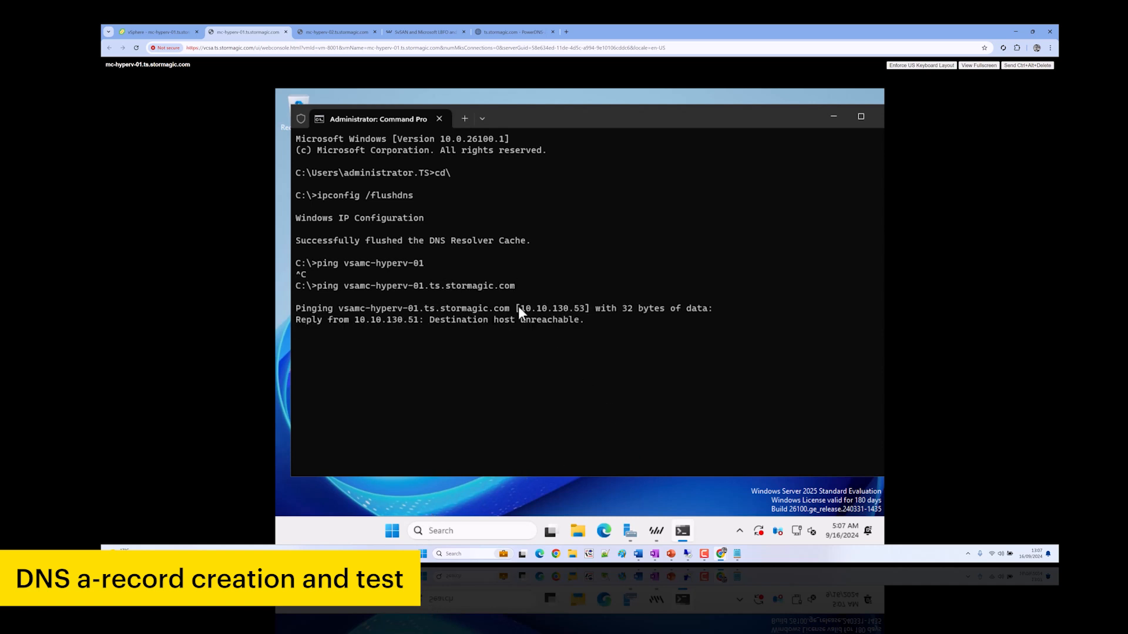
key("ctrl+c")
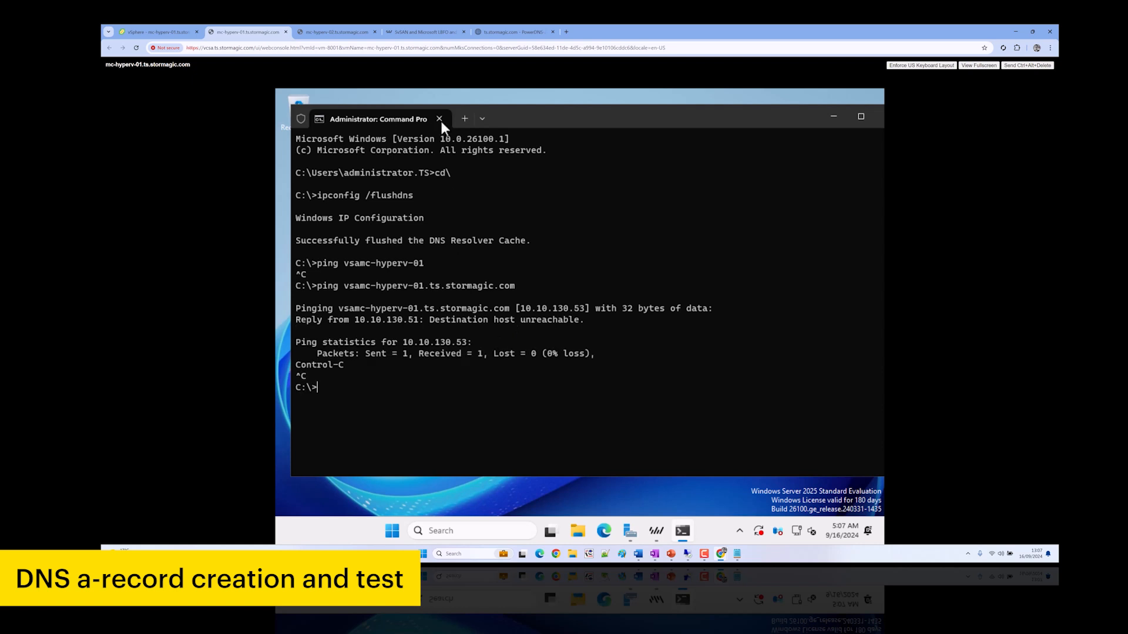
Return to the importer and advance through Destination, Storage (pass-through Disk 2), Networking and Licensing to Configuration
left_click(833, 116)
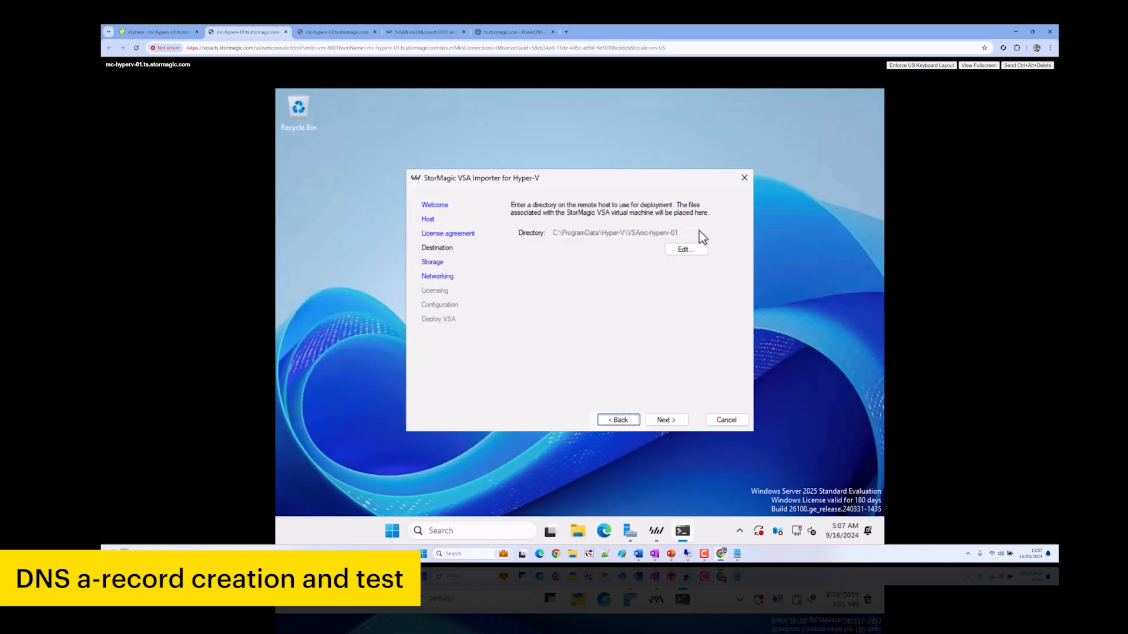
left_click(663, 418)
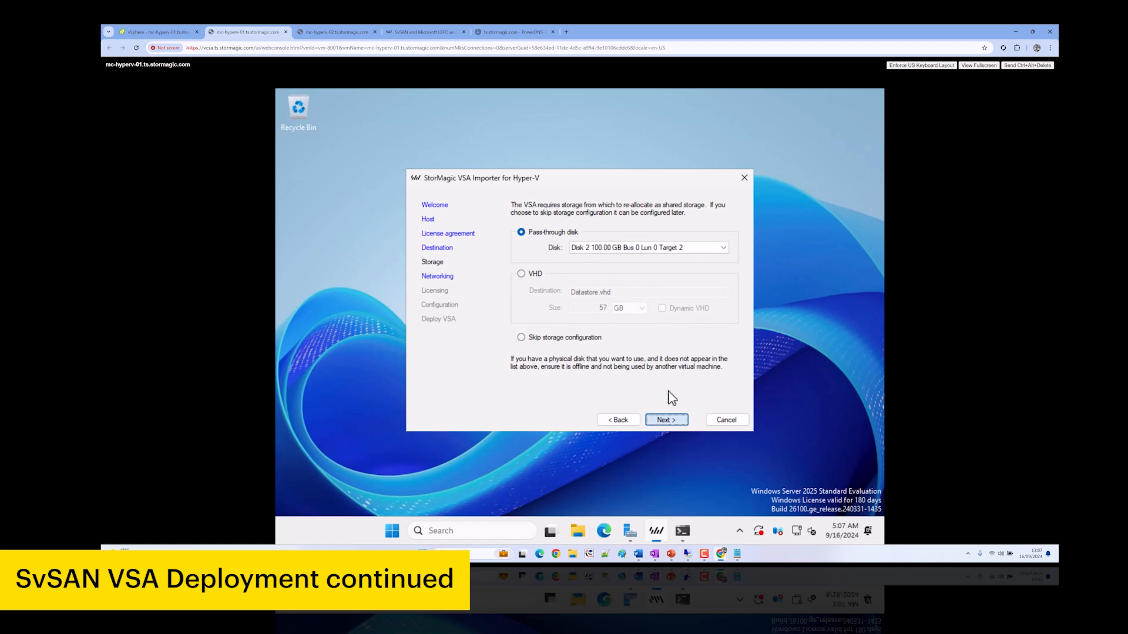
left_click(666, 418)
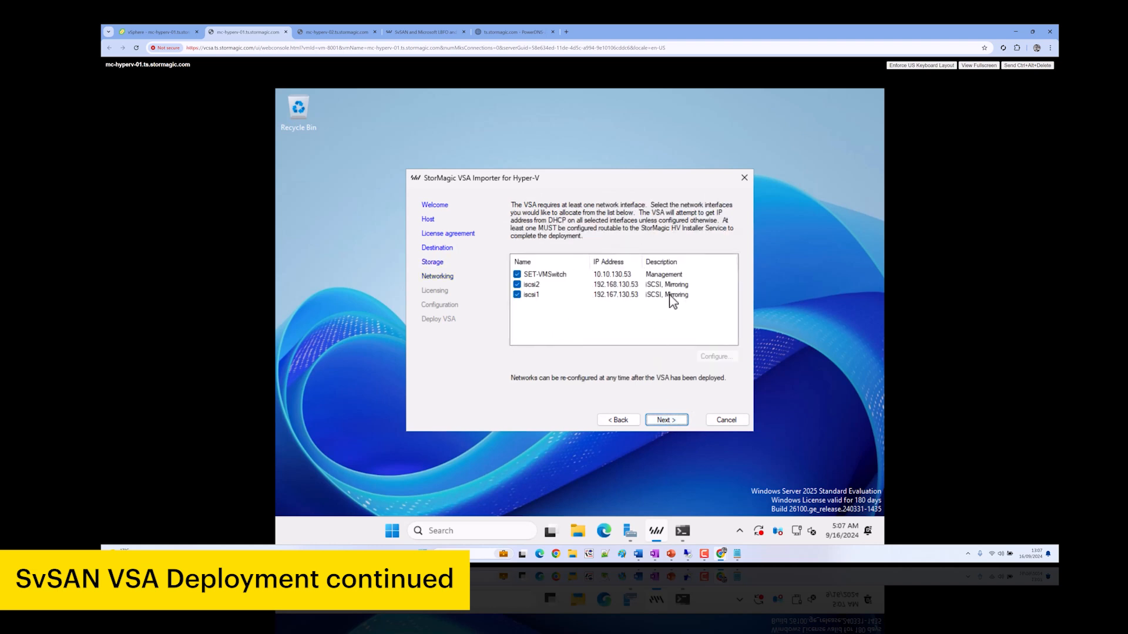
left_click(665, 421)
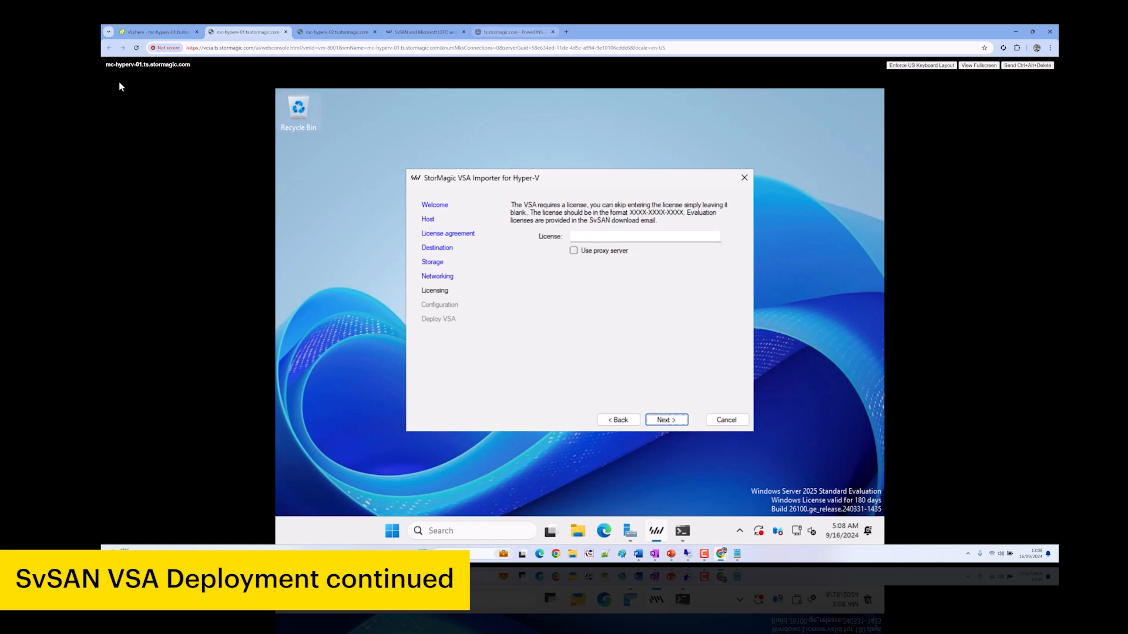
left_click(566, 31)
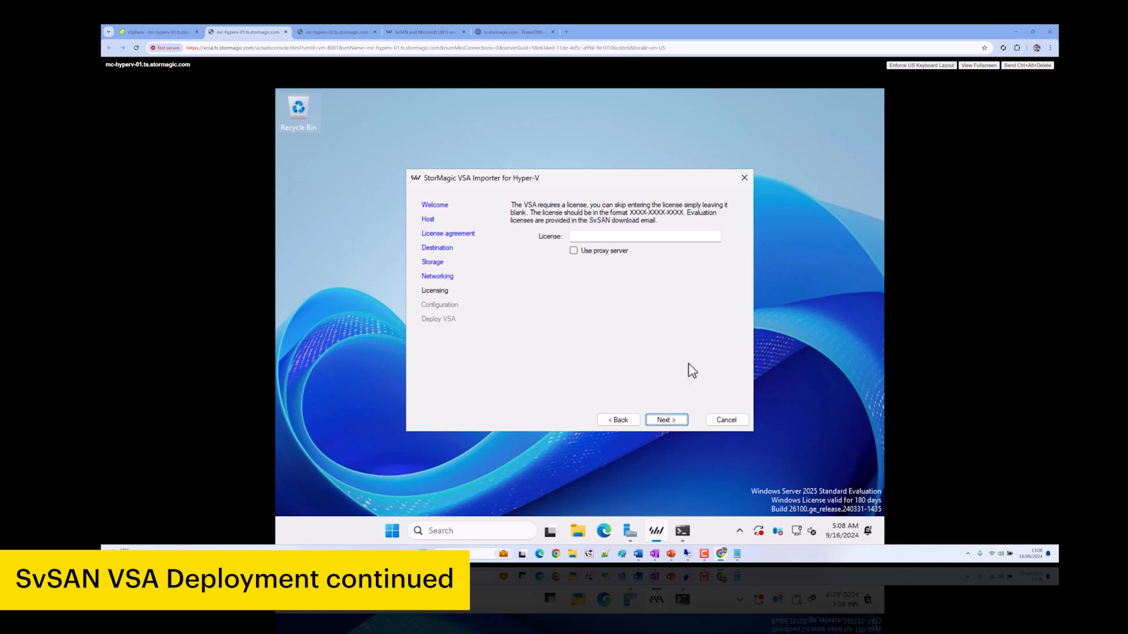
left_click(674, 420)
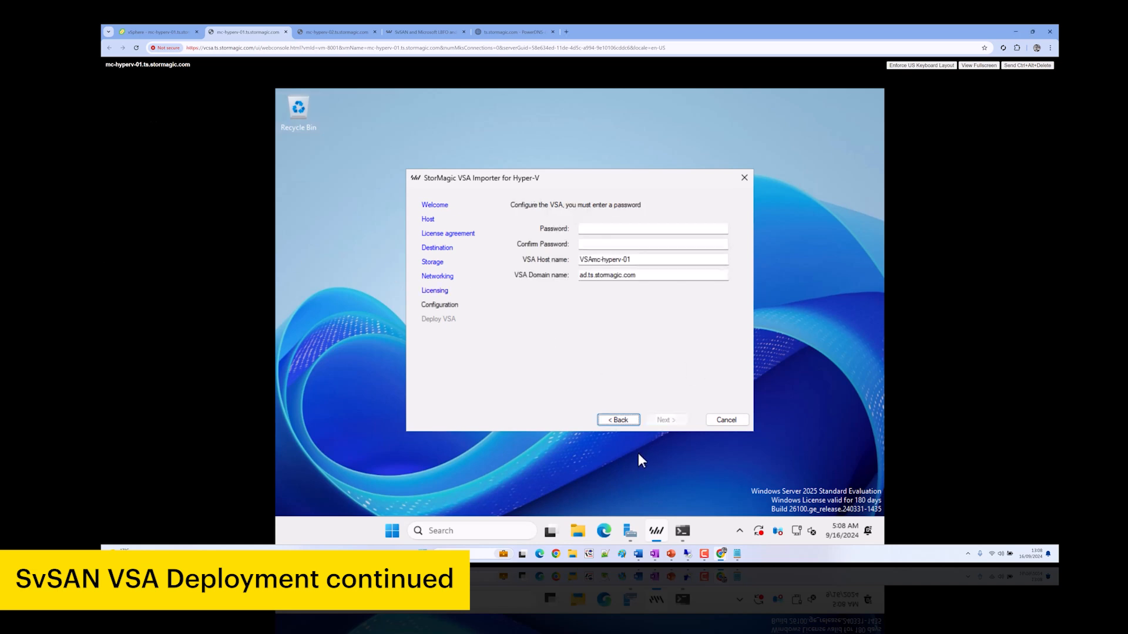
Go back to Licensing and enter the licence key
left_click(625, 420)
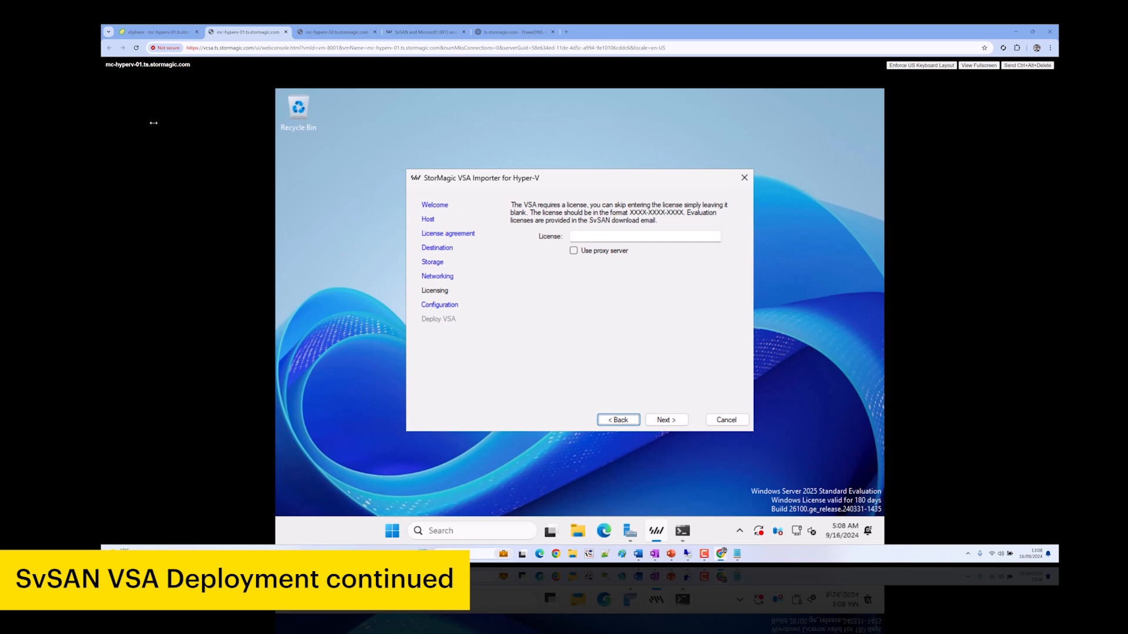
left_click(607, 237)
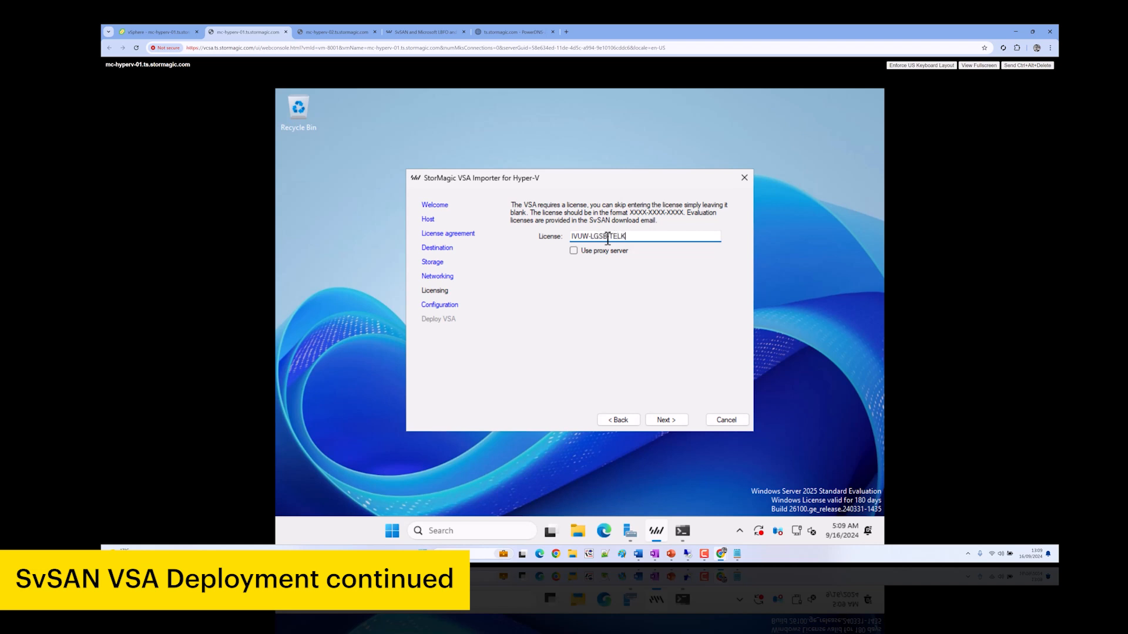
left_click(667, 421)
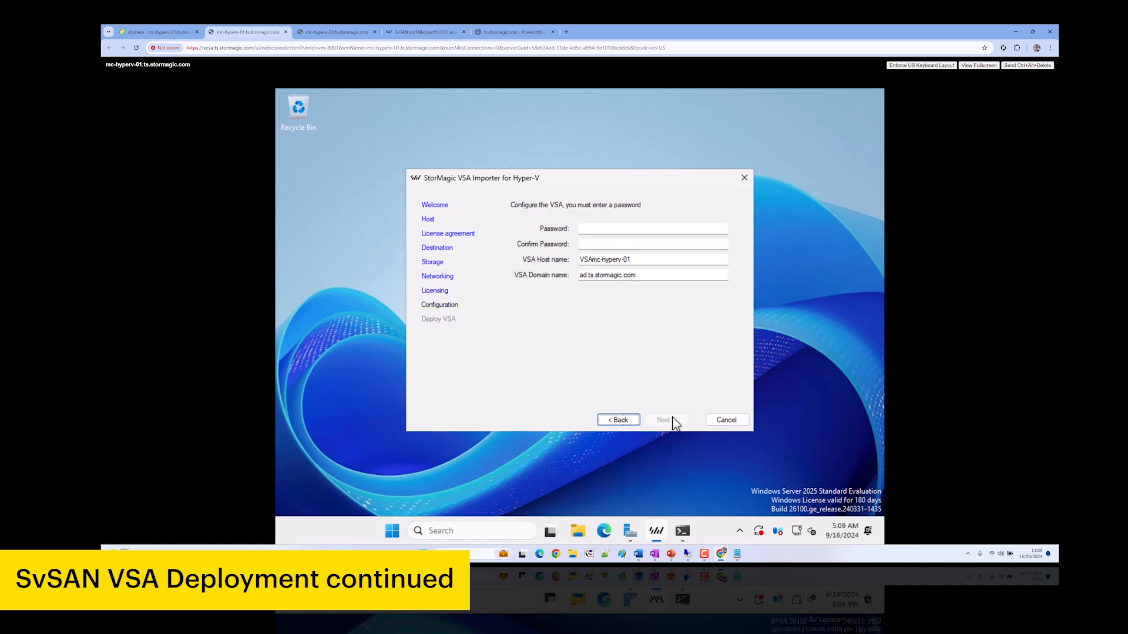
Set and confirm the VSA password, then finish to start importing the VSA
left_click(586, 229)
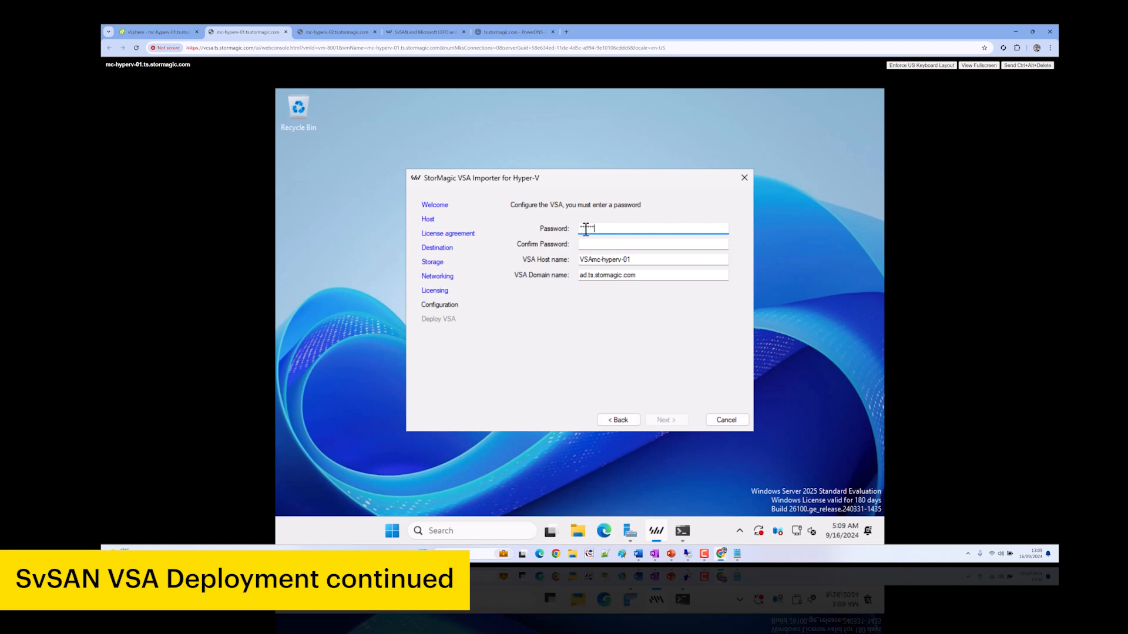
key("Tab")
type("*")
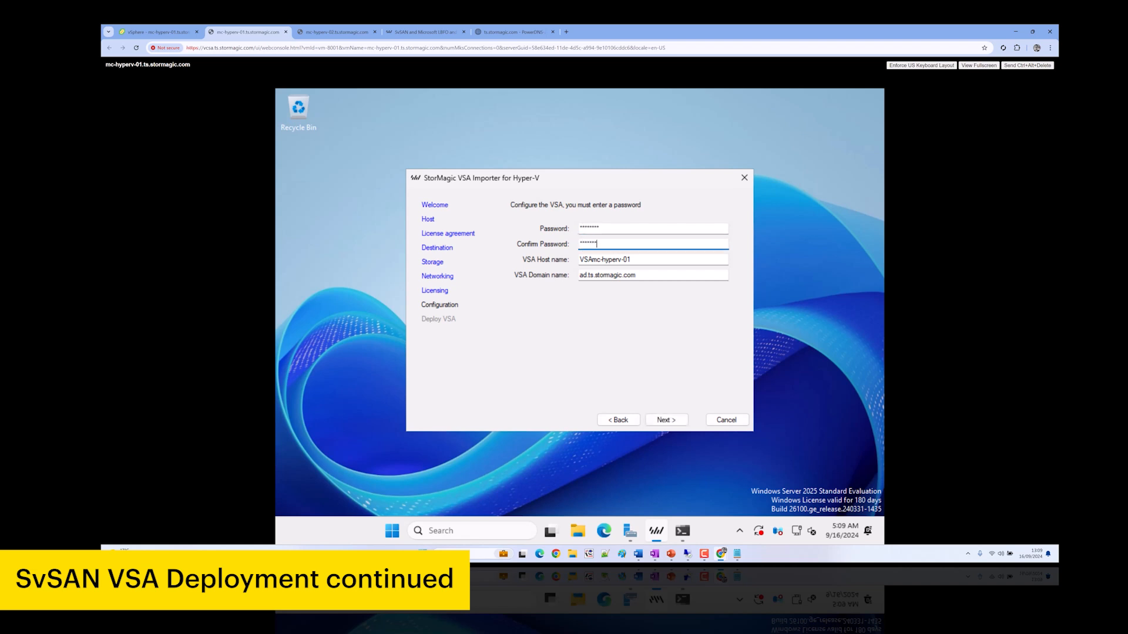
type("*******")
key("Tab")
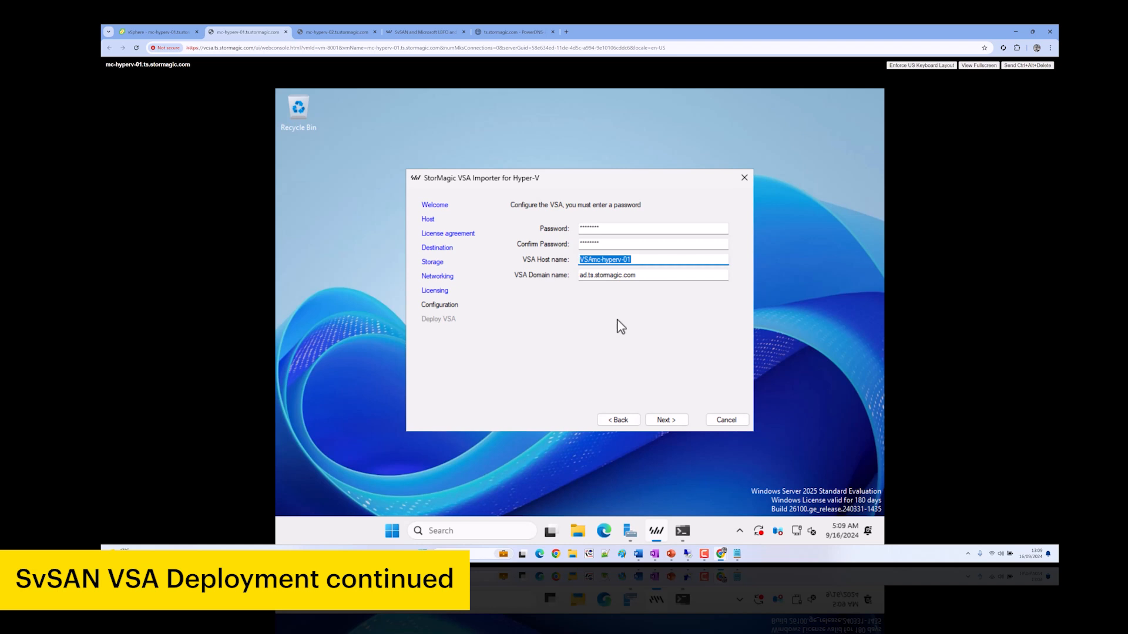
left_click(676, 420)
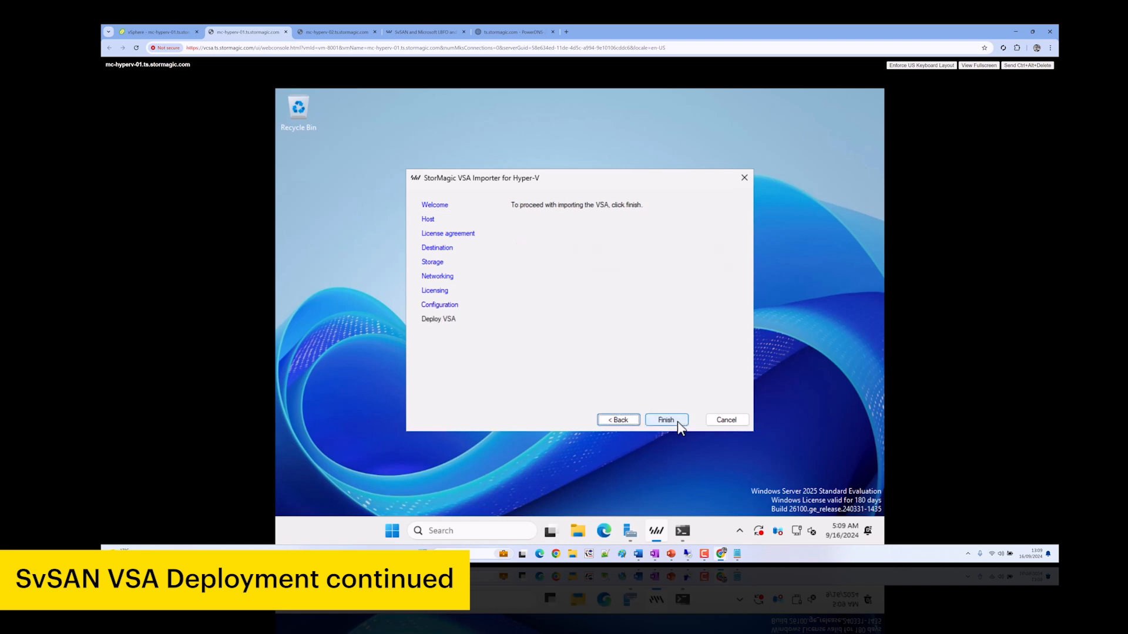
left_click(678, 421)
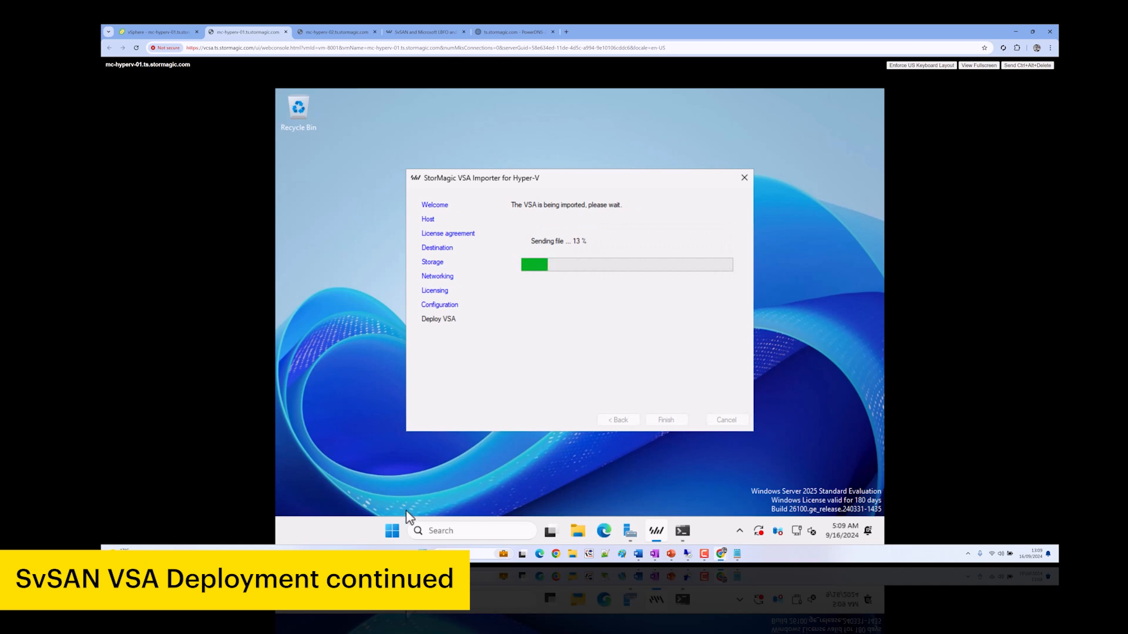
Launch Hyper-V Manager on mc-hyperv-01 and show the MC-HYPERV-01 virtual machines
left_click(392, 531)
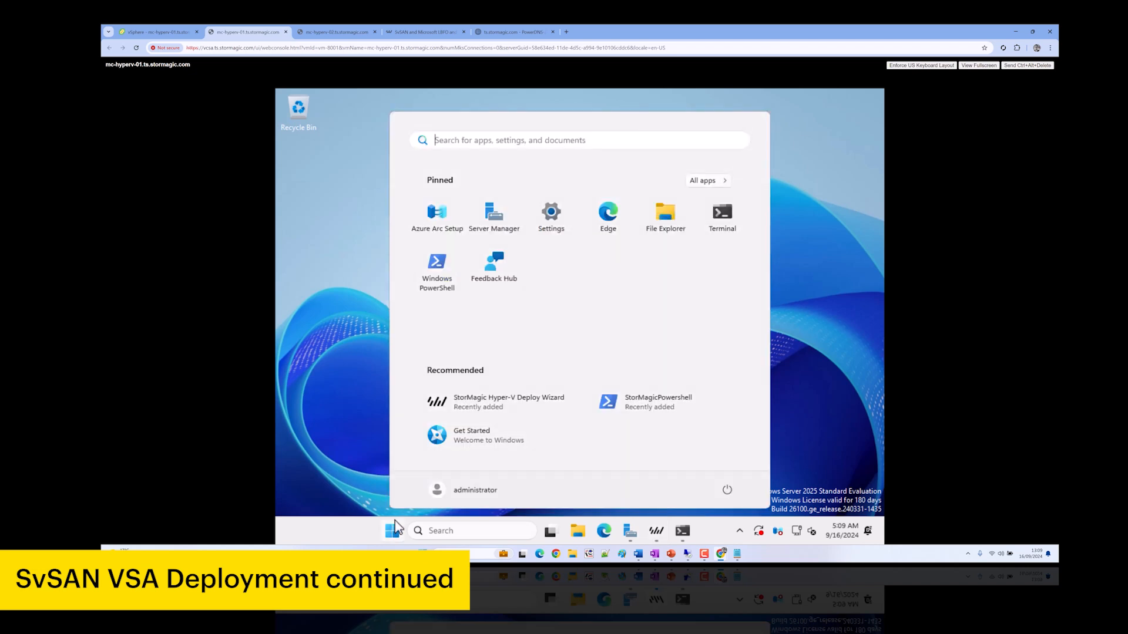
type("hyper")
key("Return")
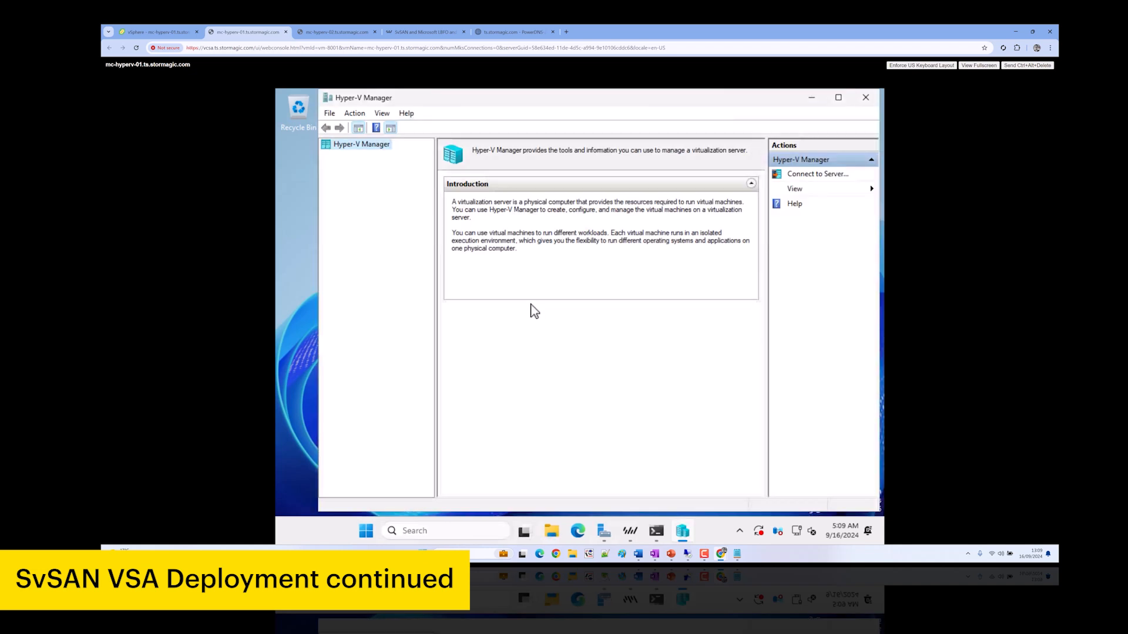
left_click(369, 155)
Close the finished SvSAN setup on the mc-hyperv-02 console
left_click(351, 30)
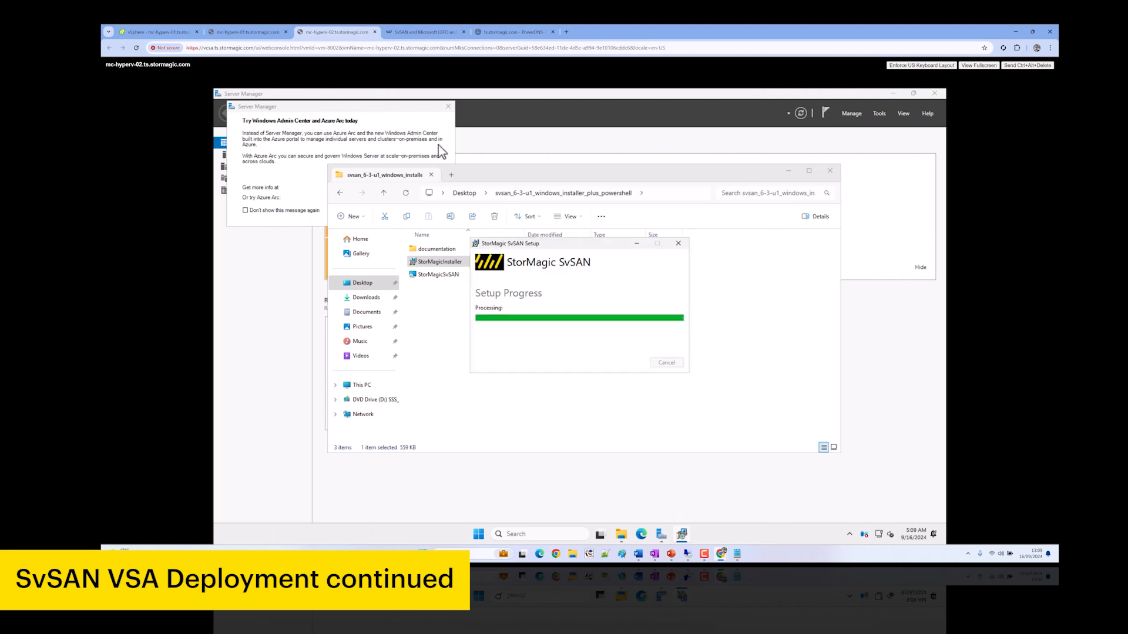
left_click(666, 363)
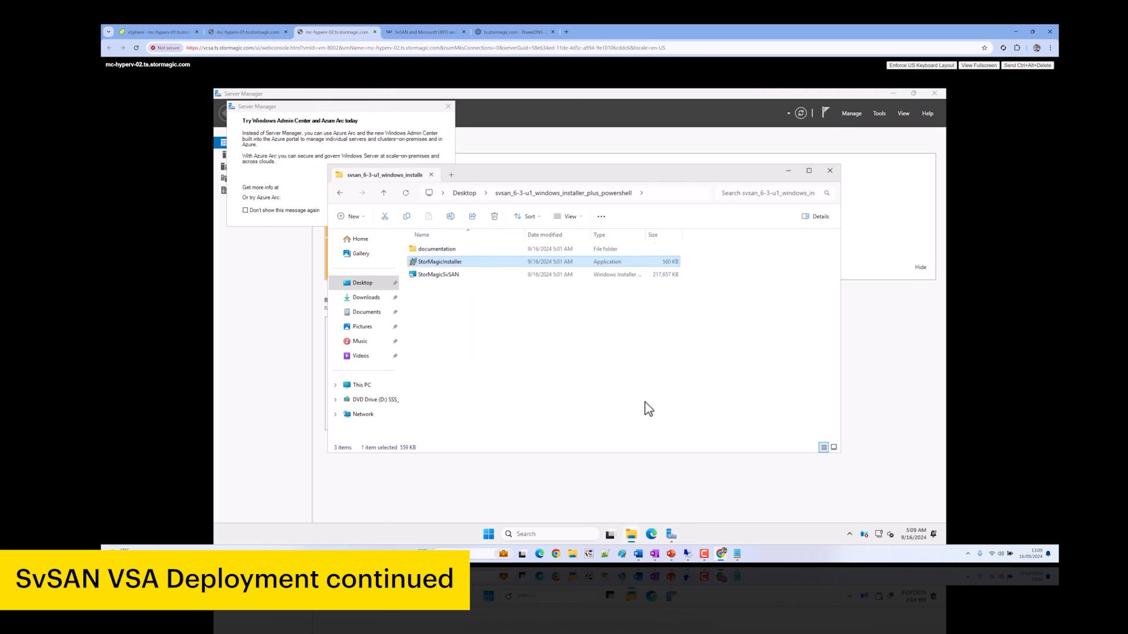
left_click(490, 535)
Select the imported VSAmc-hyperv-01 virtual machine in the mc-hyperv-01 Hyper-V Manager
left_click(244, 32)
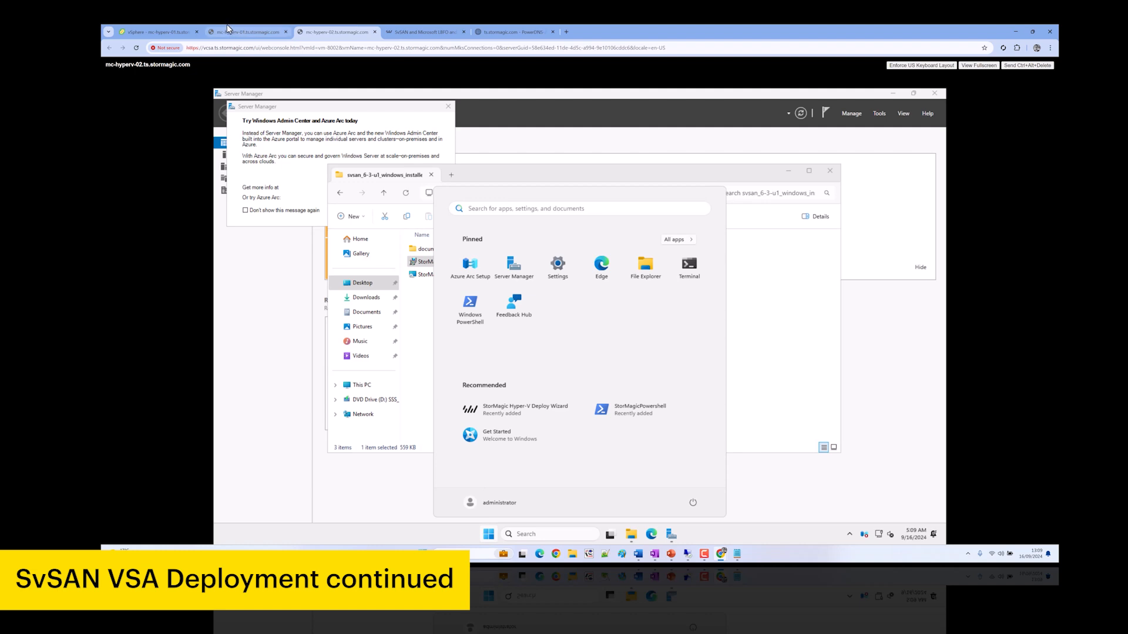
left_click(477, 182)
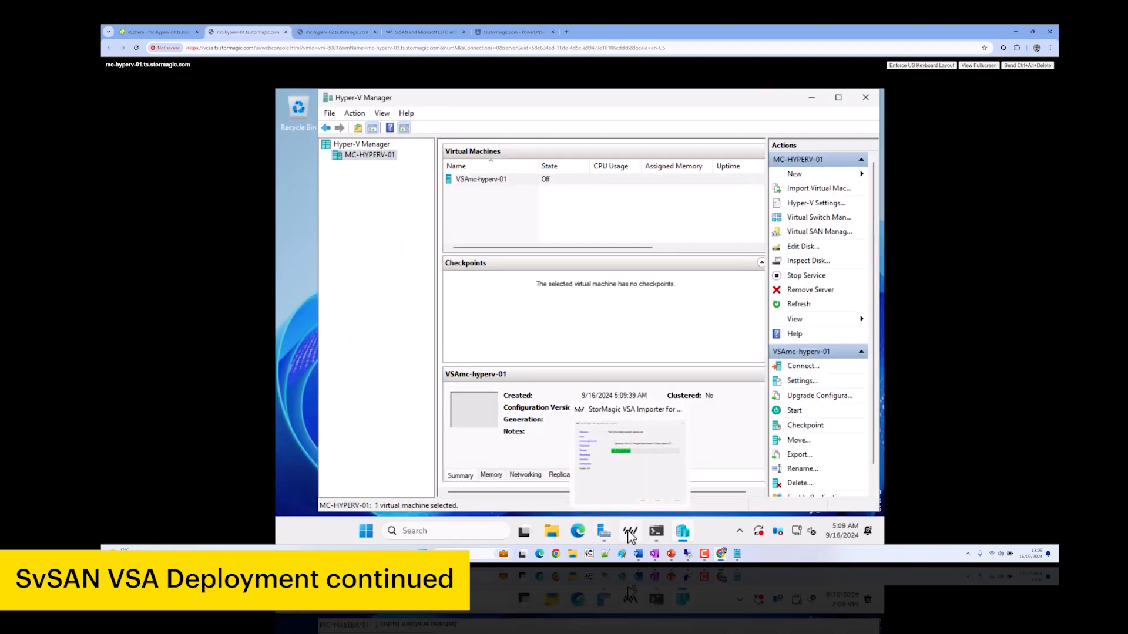
key("super")
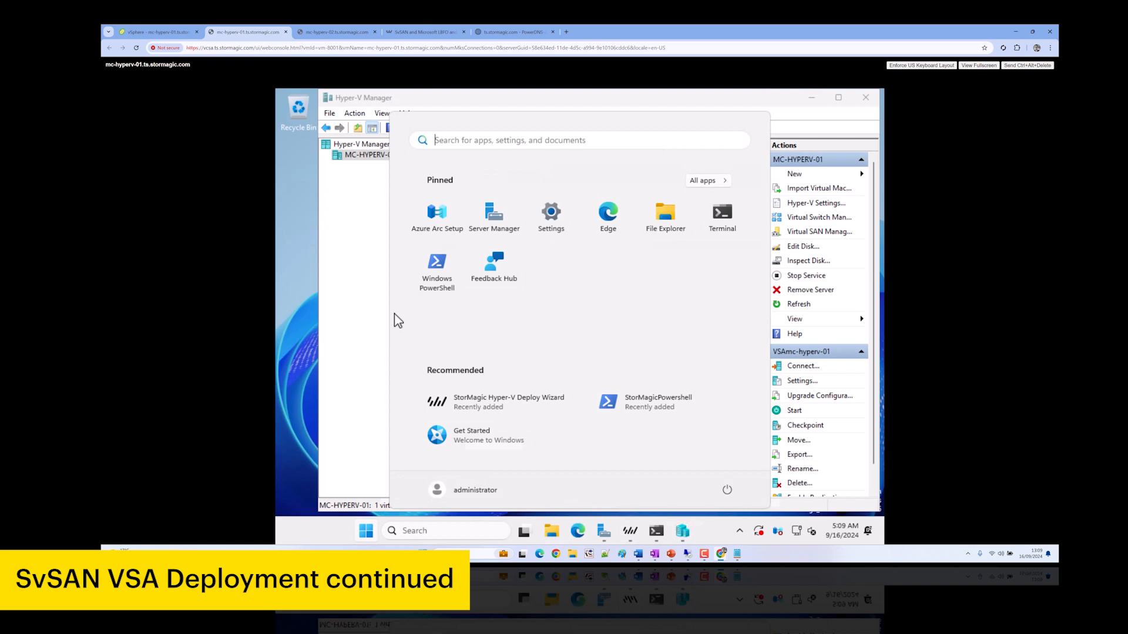
Launch the StorMagic Hyper-V Deploy Wizard as administrator and pick host mc-hyperv-02
right_click(491, 404)
left_click(544, 282)
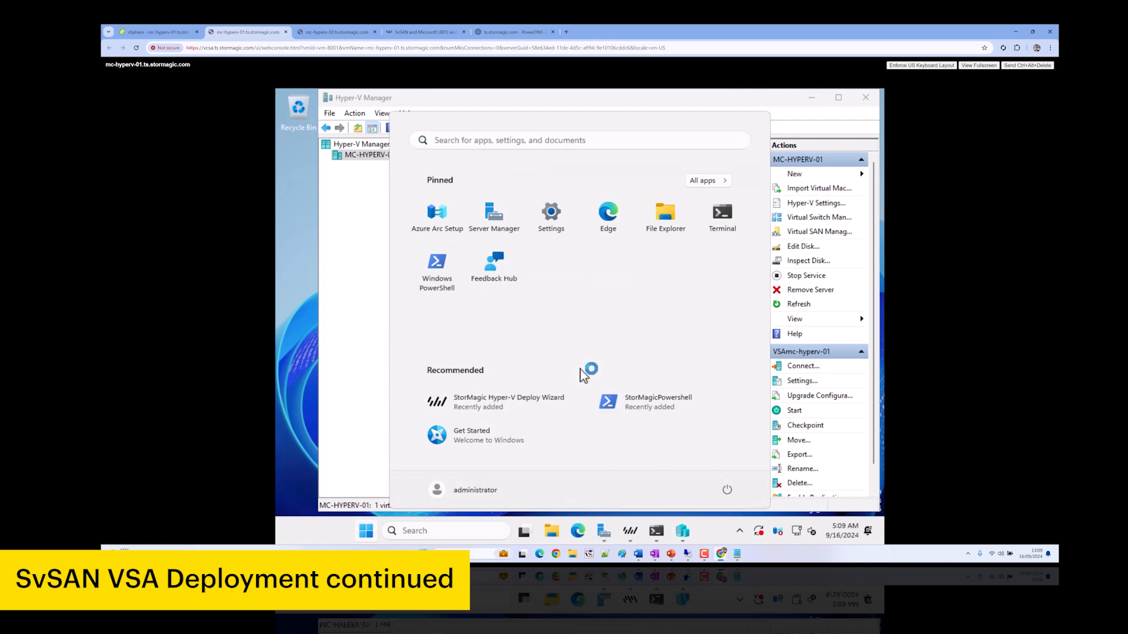
left_click(665, 421)
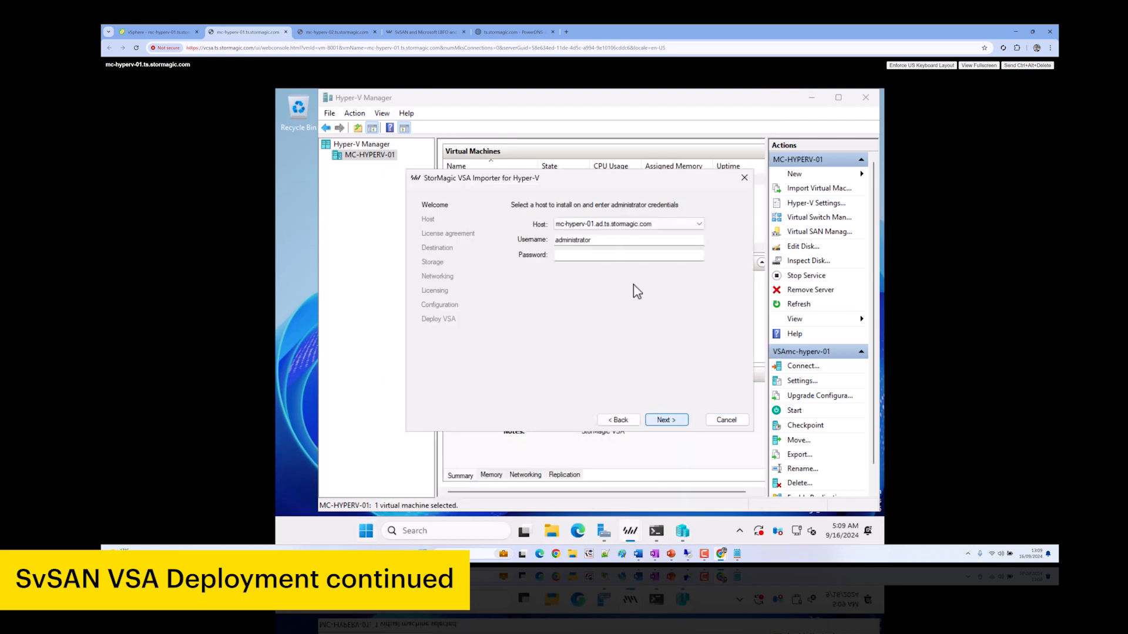
left_click(622, 225)
left_click(602, 243)
Enter the domain username and password, test the connection to mc-hyperv-02, and return to the first importer
left_click(601, 241)
type("ts")
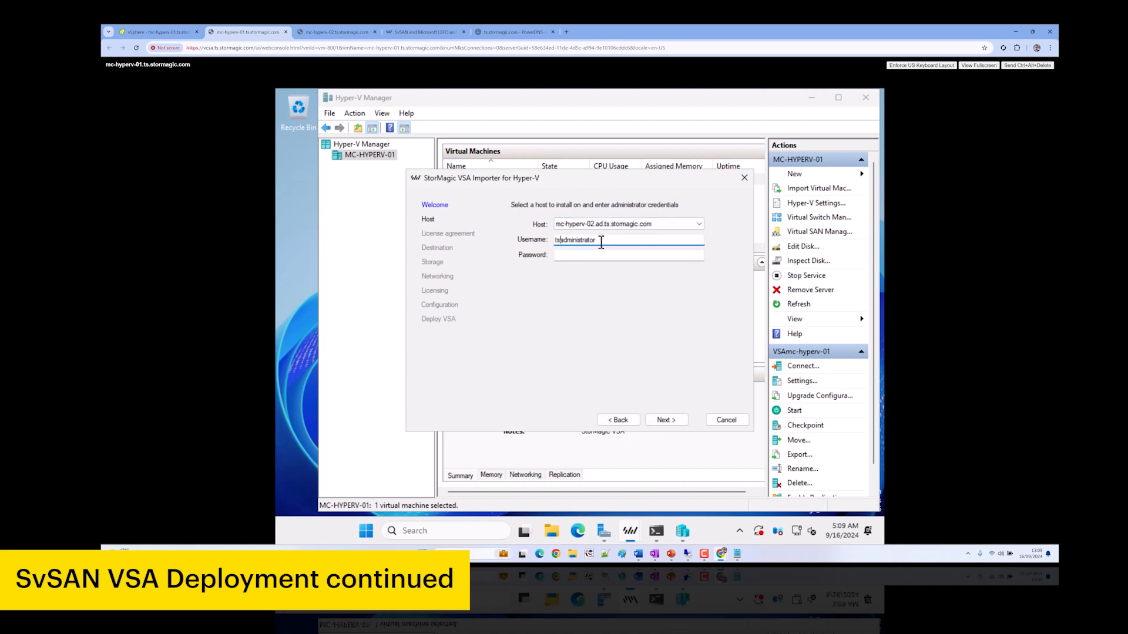
type("\\")
key("Tab")
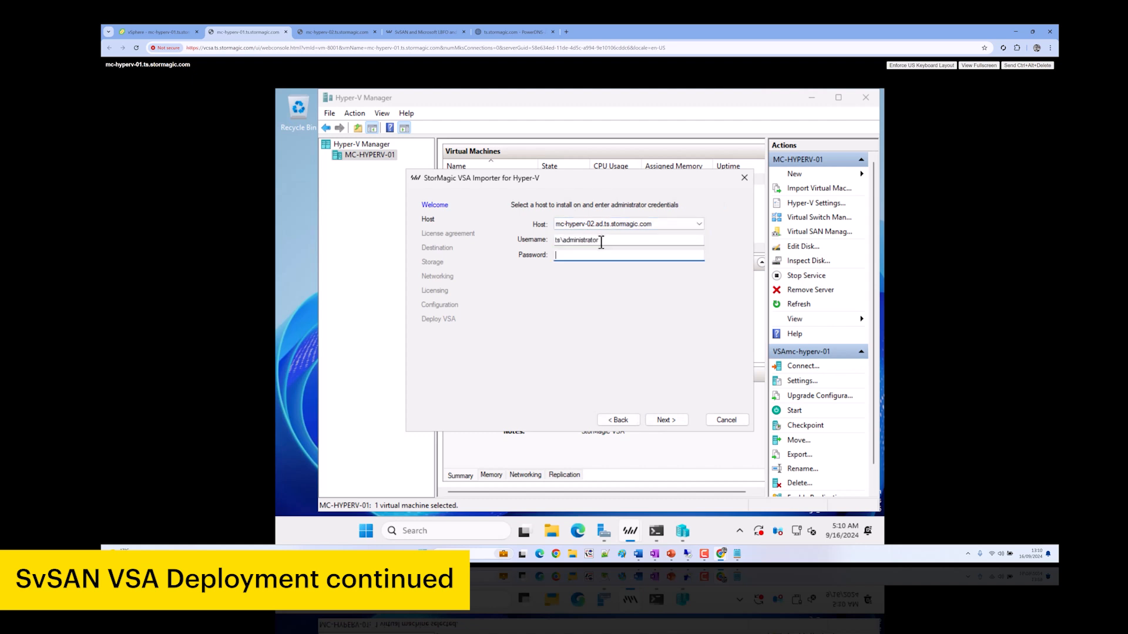
left_click(667, 419)
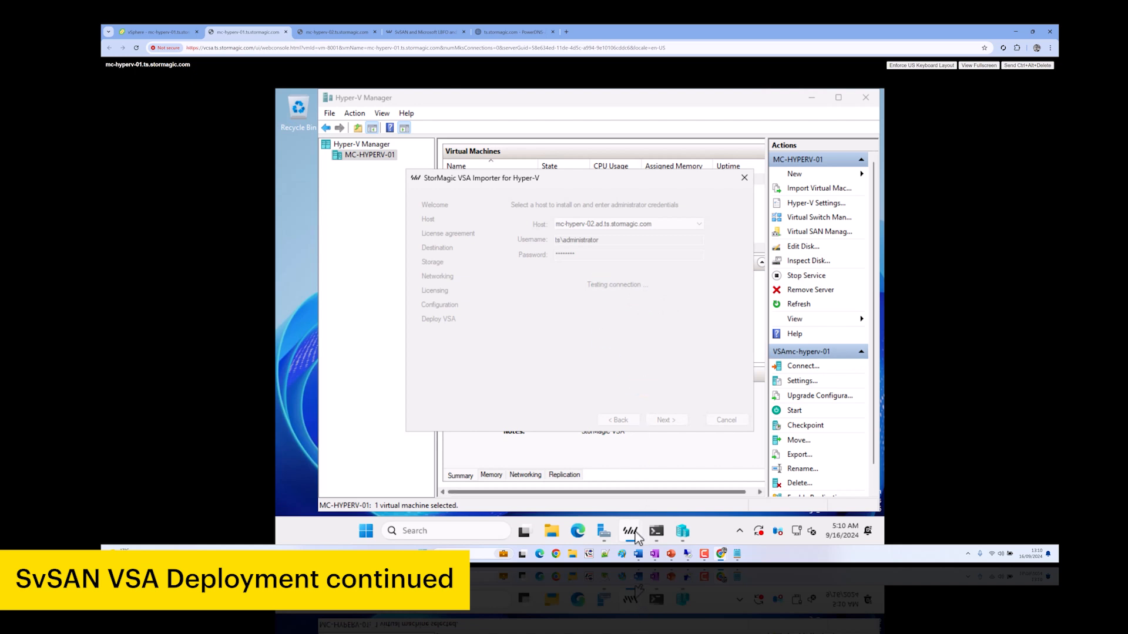
left_click(635, 536)
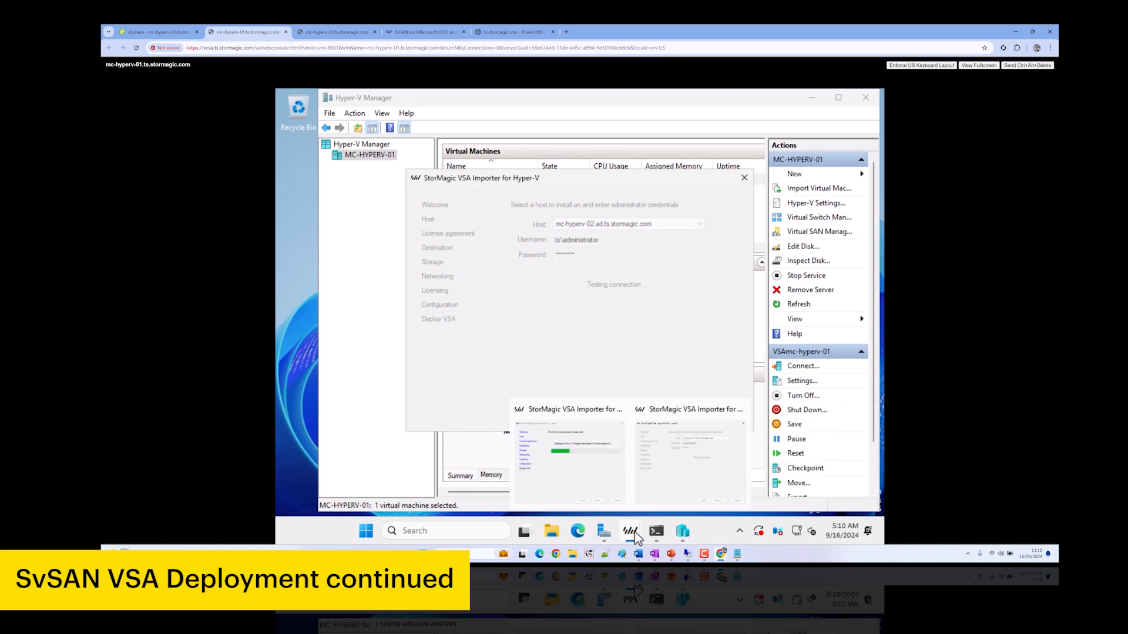
Connect to VSAmc-hyperv-01's console, dismiss the Connection Failure message, then switch to the mc-hyperv-02 tab
left_click(561, 473)
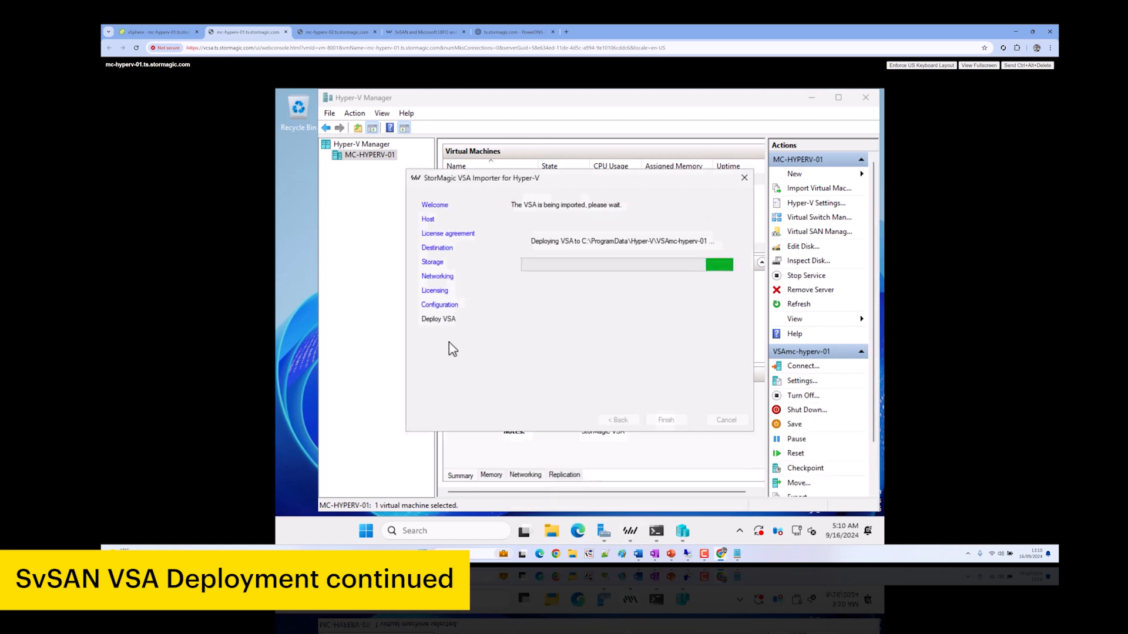
left_click(357, 284)
right_click(507, 184)
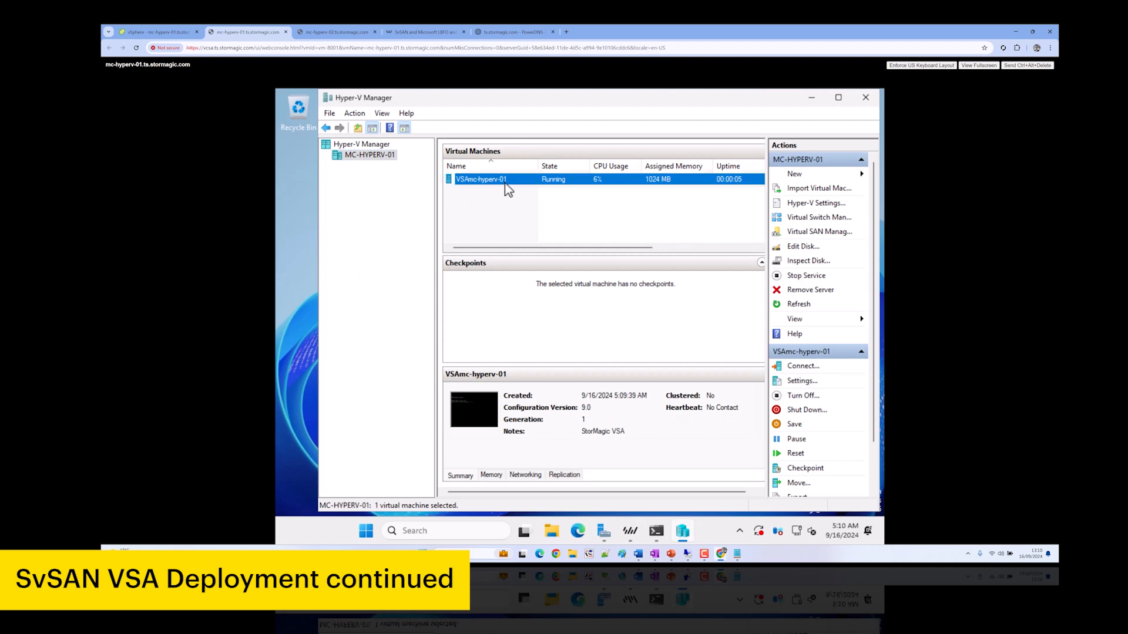
left_click(523, 191)
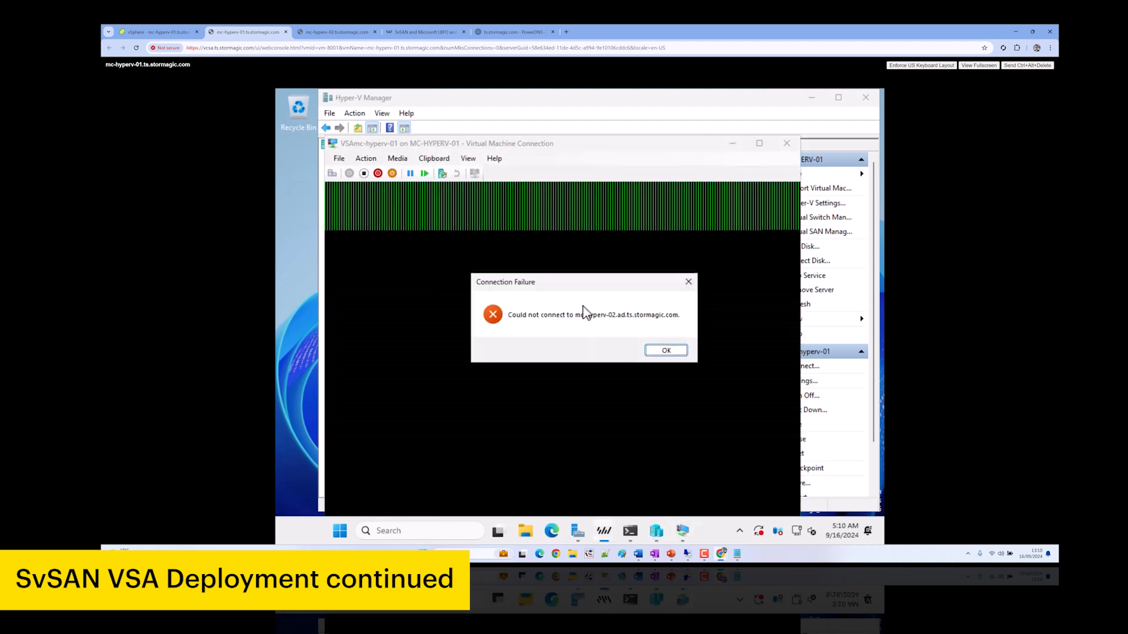
key("Return")
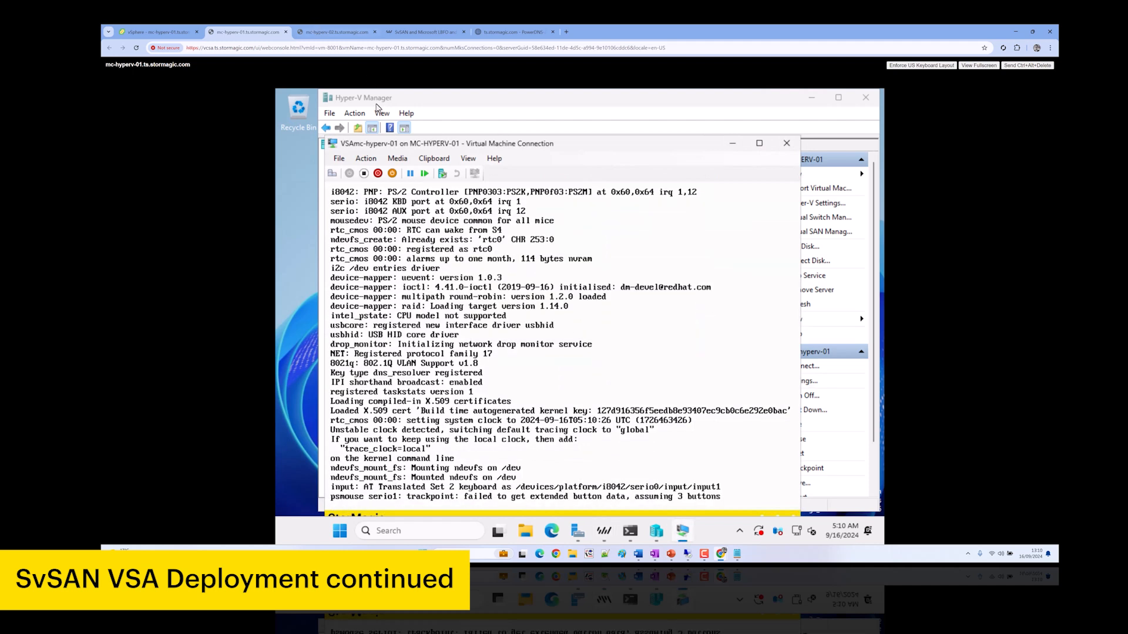
left_click(337, 33)
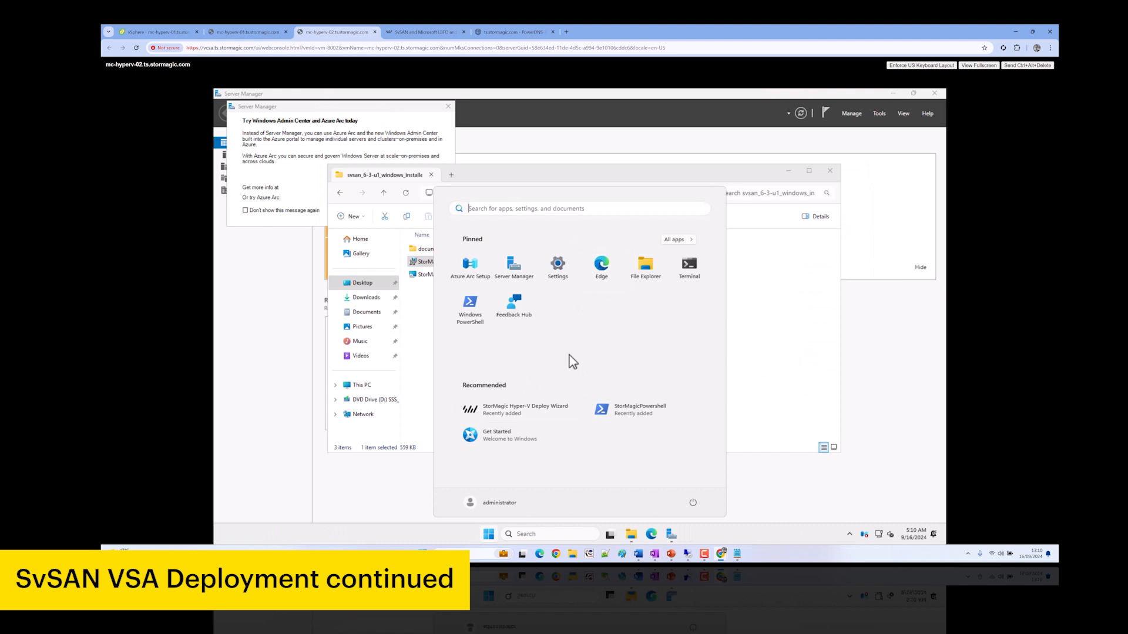
Turn off Windows Defender Firewall for domain, private and public networks via Control Panel
type("control")
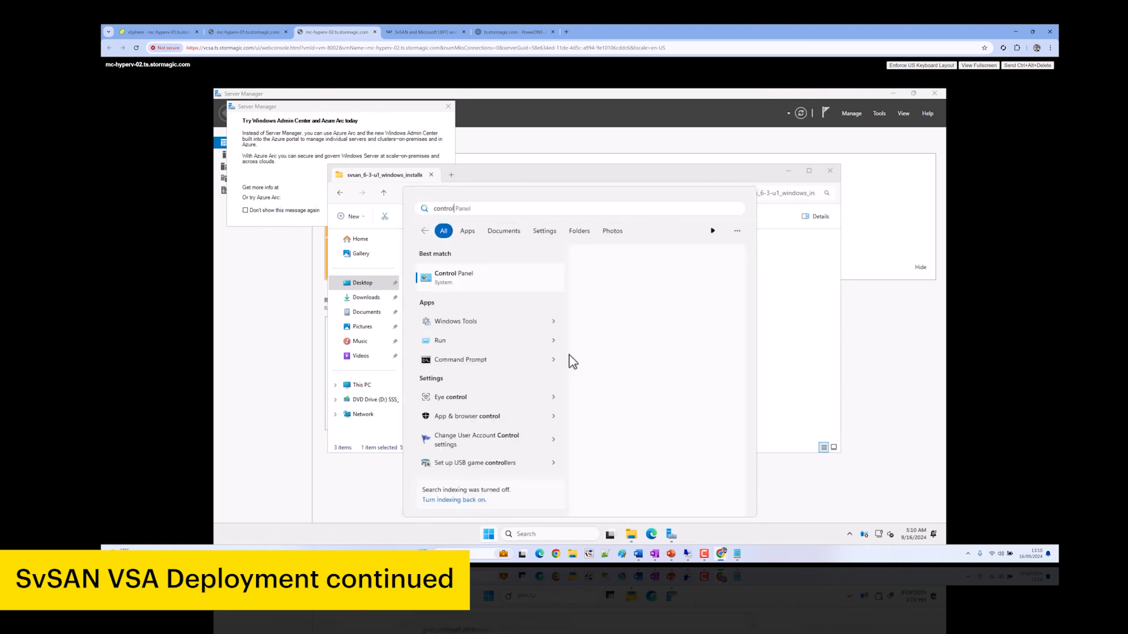
key("Return")
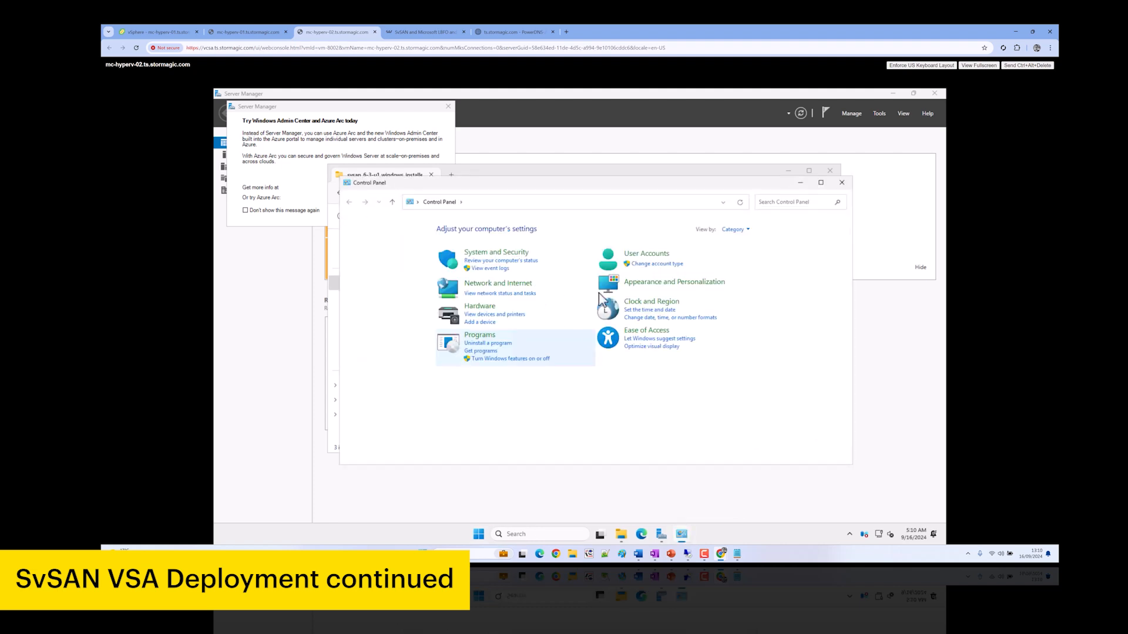
left_click(742, 230)
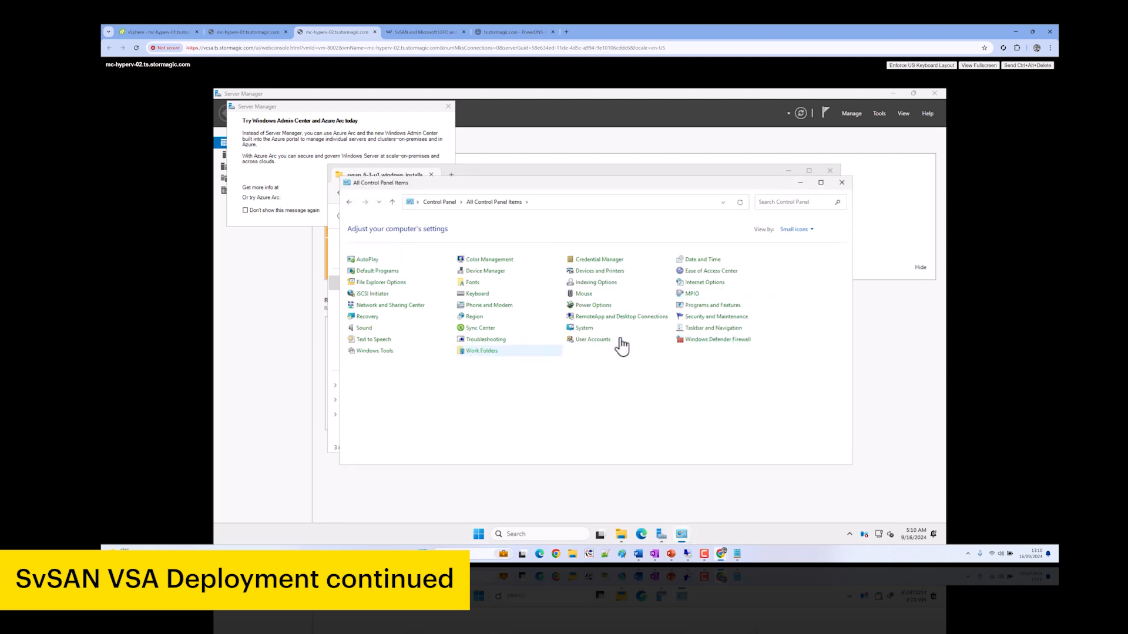
left_click(701, 342)
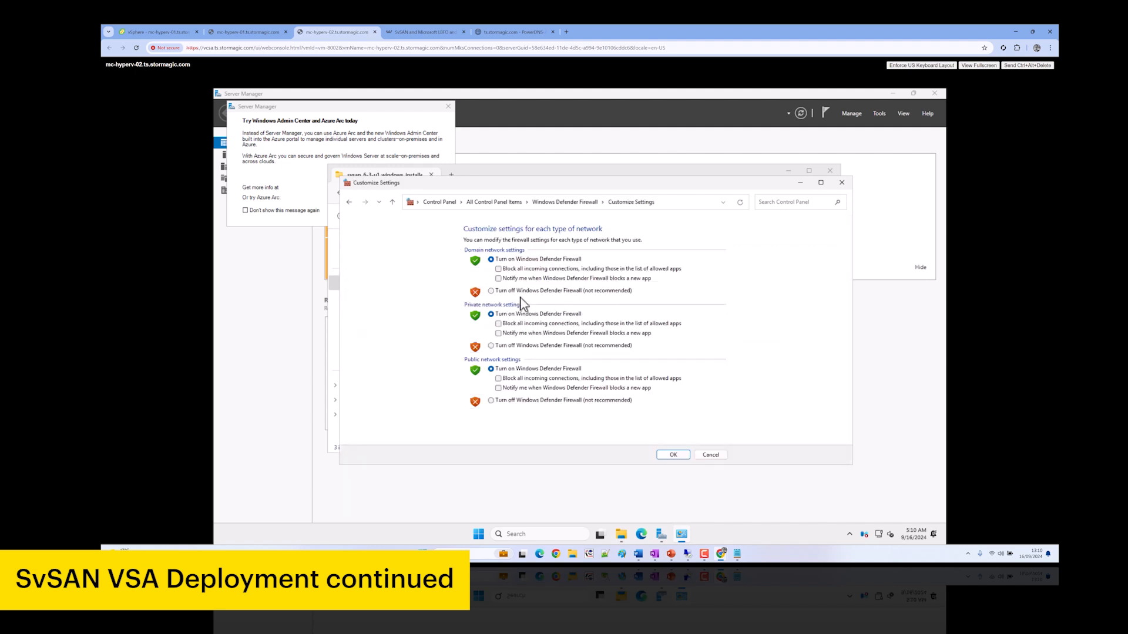
left_click(511, 291)
left_click(511, 345)
left_click(516, 401)
left_click(671, 455)
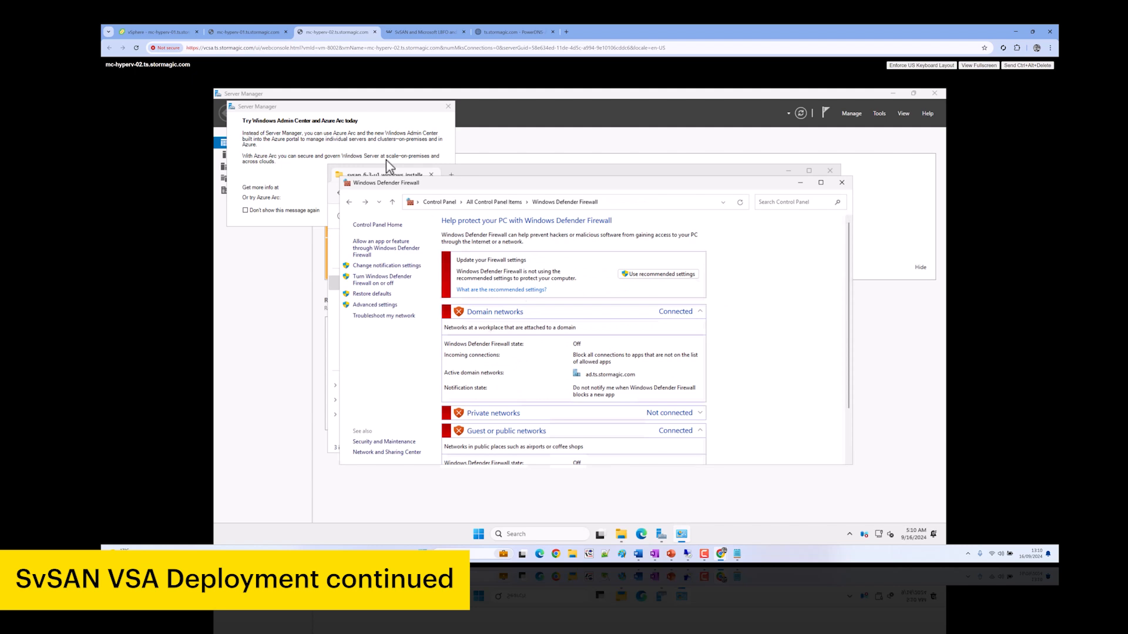
Return to the mc-hyperv-01 console and bring the first importer's deployment progress forward
left_click(257, 32)
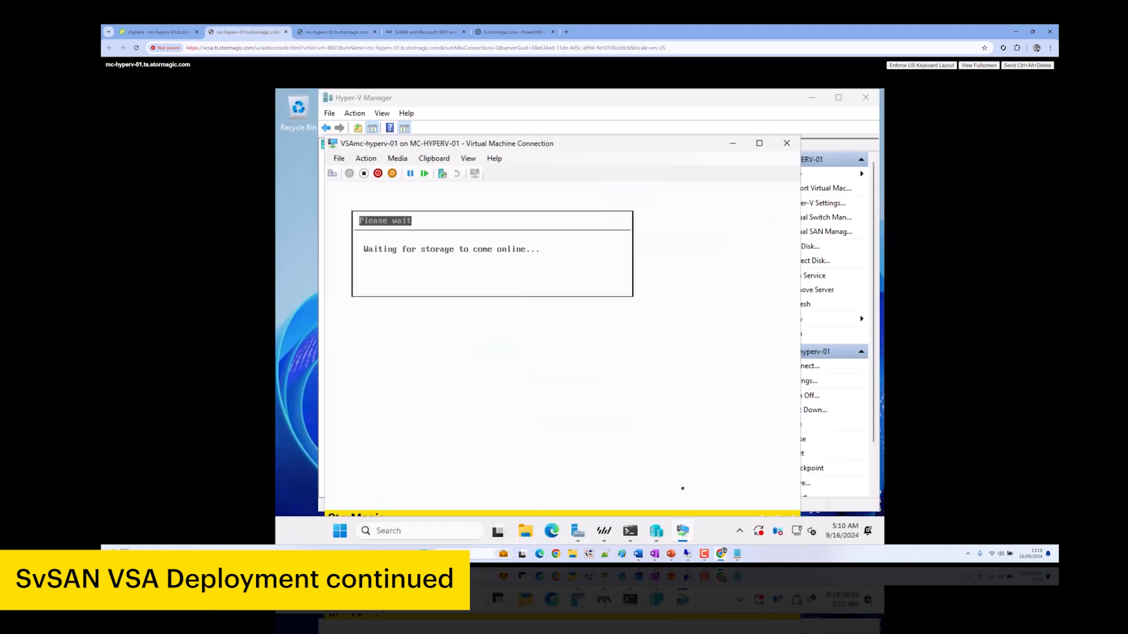
left_click(603, 531)
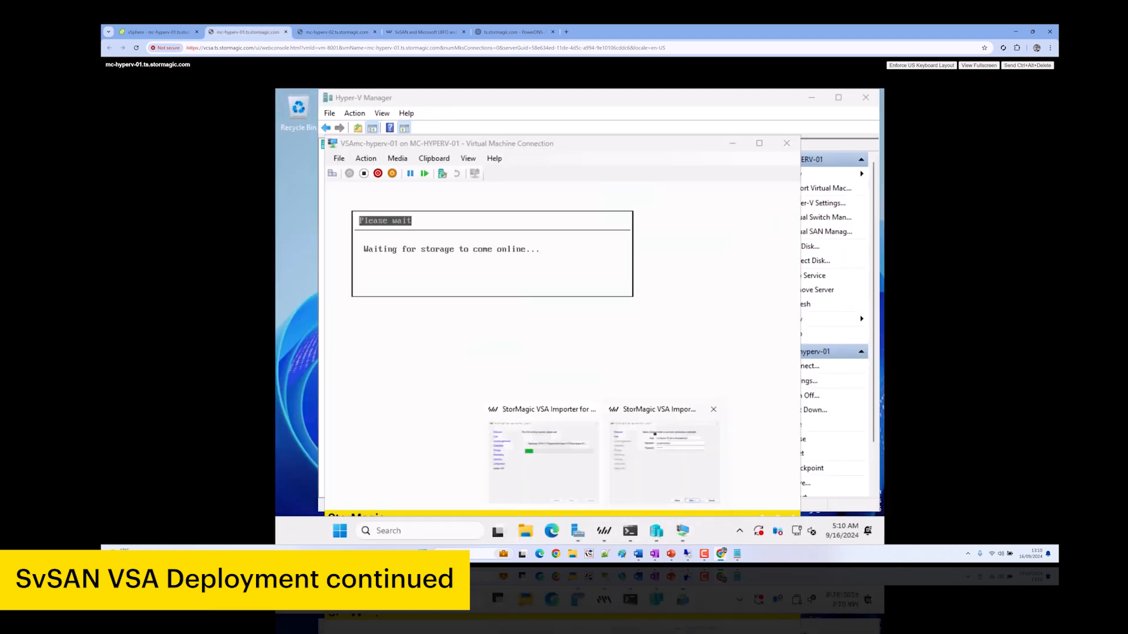
left_click(560, 462)
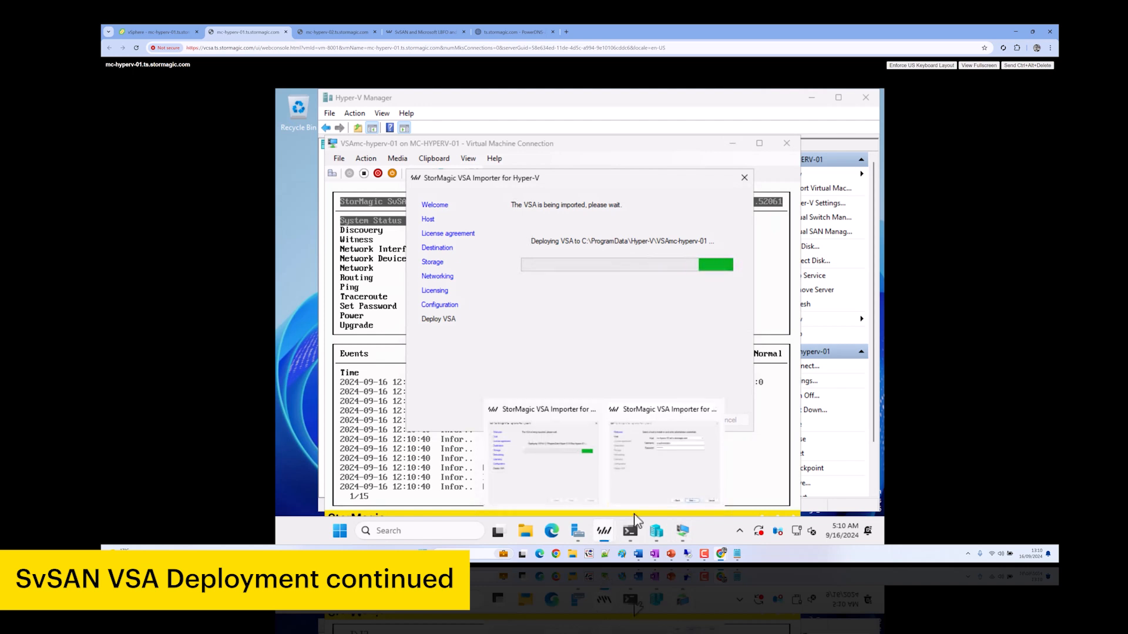
Accept the license and keep the default destination and pass-through Disk 2 storage for the second VSA
left_click(674, 490)
left_click(675, 421)
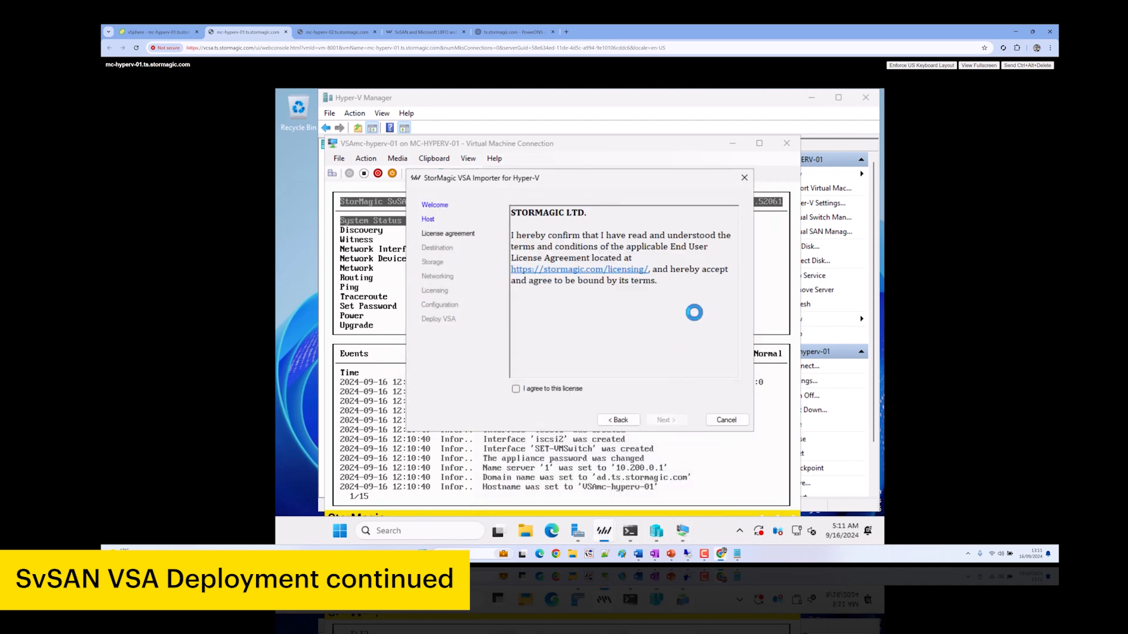
left_click(536, 389)
left_click(672, 421)
left_click(670, 421)
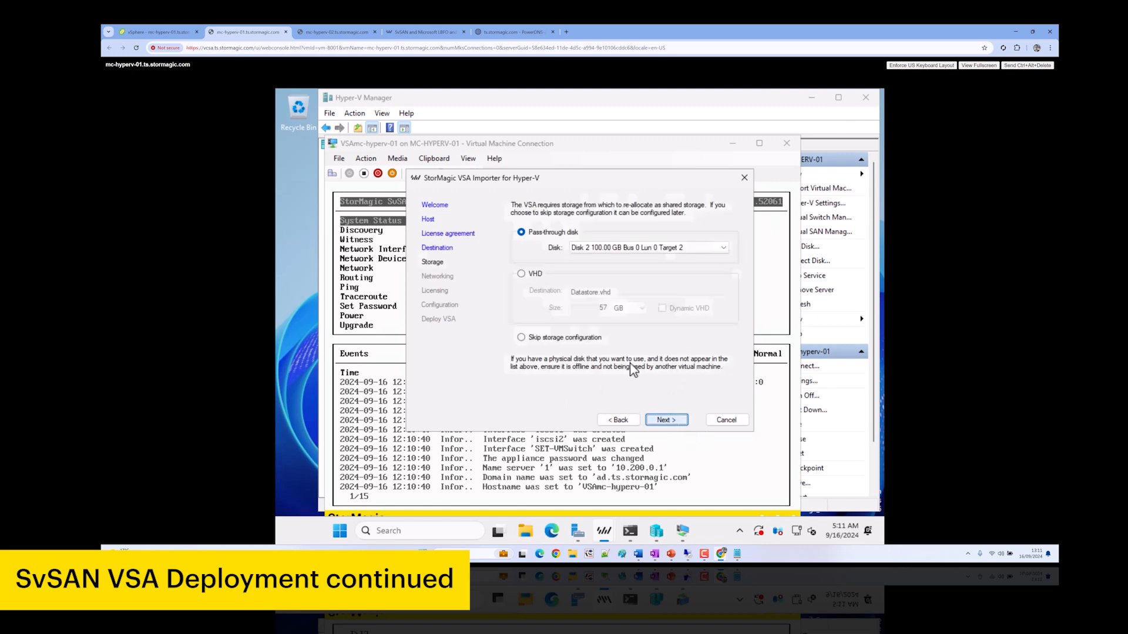
left_click(672, 420)
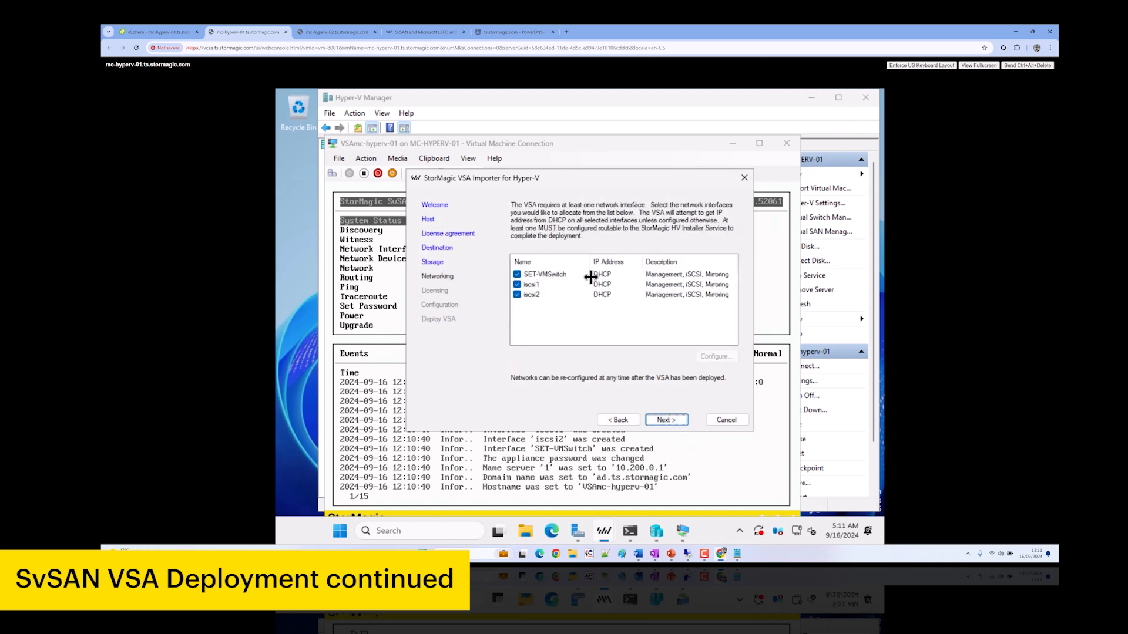
Make SET-VMSwitch management-only at static 10.10.130.54, gateway 10.10.130.254, DNS 10.200.0.1
left_click(724, 358)
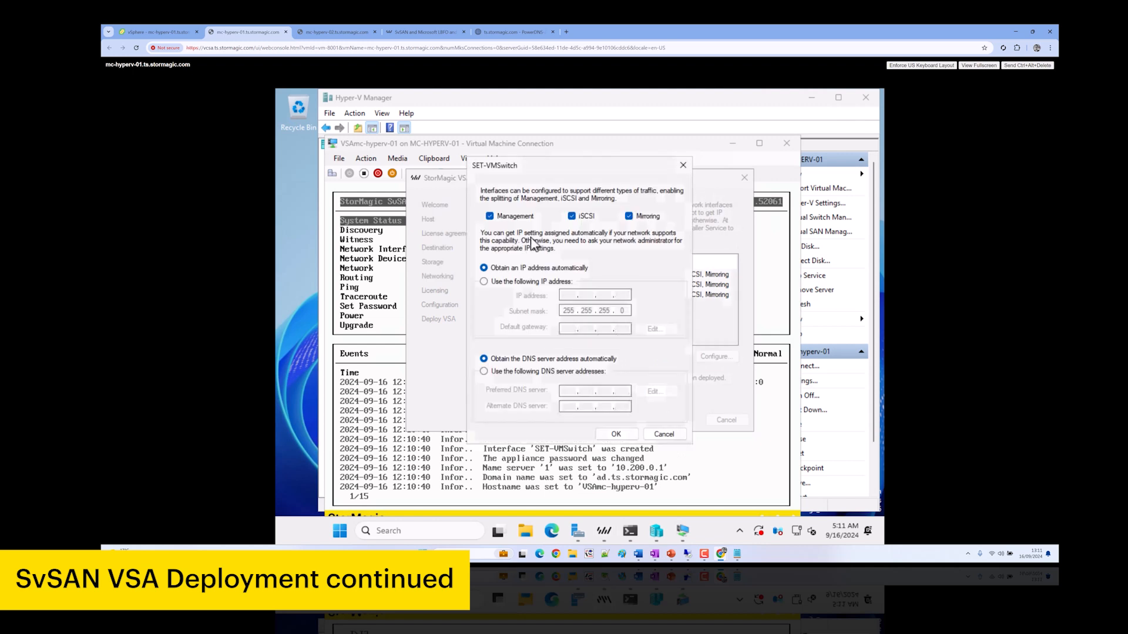
left_click(643, 222)
left_click(571, 217)
left_click(505, 282)
left_click(573, 295)
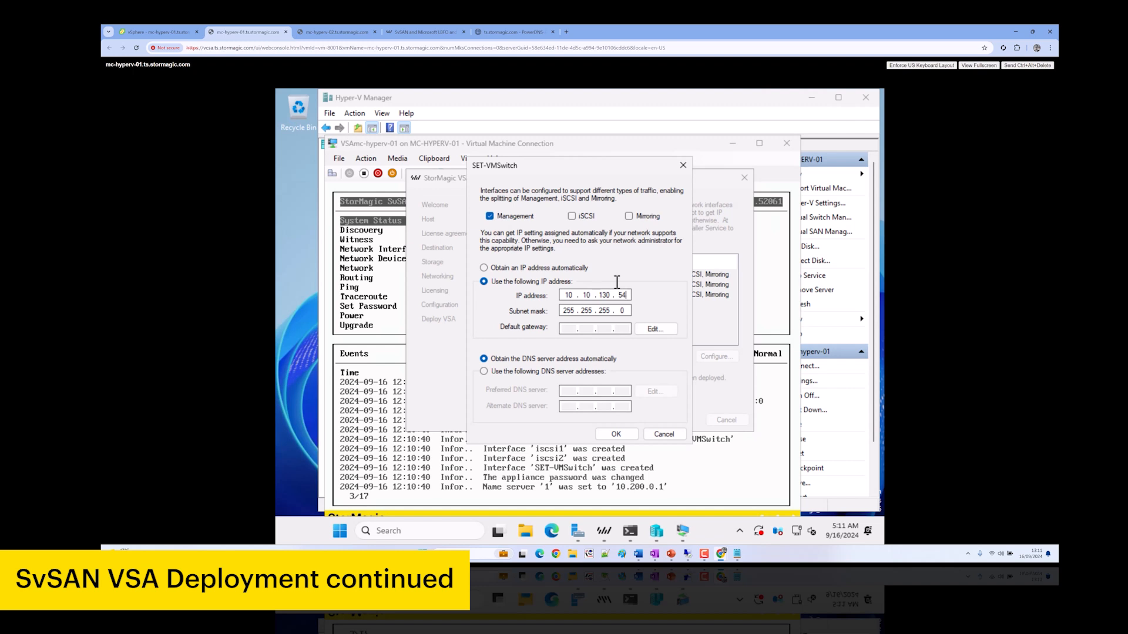
left_click(660, 329)
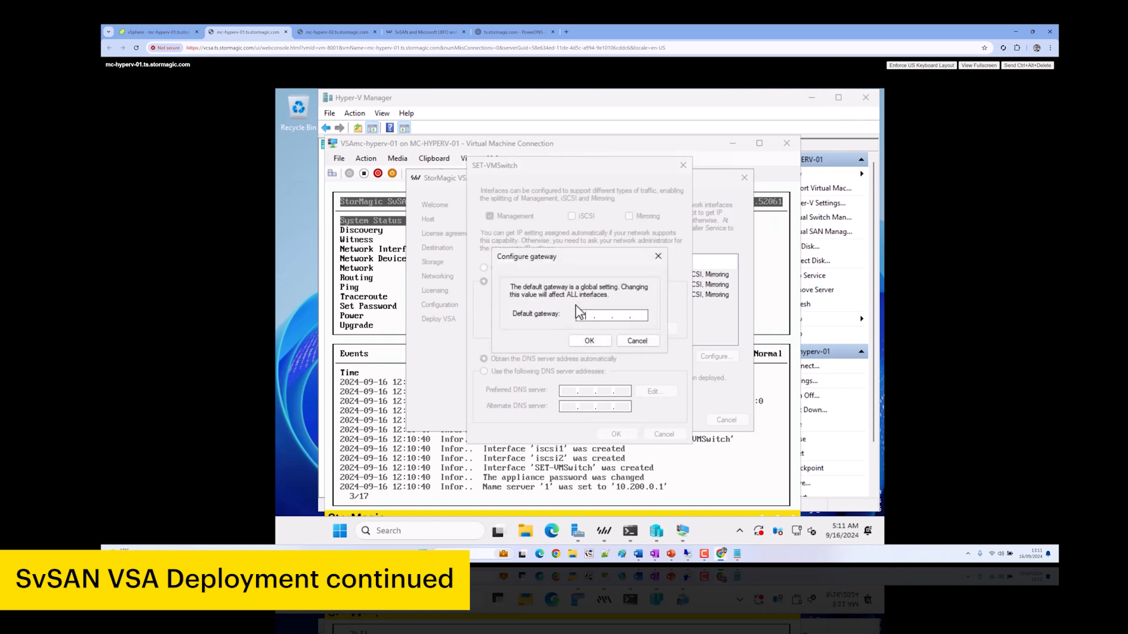
type("254")
left_click(588, 340)
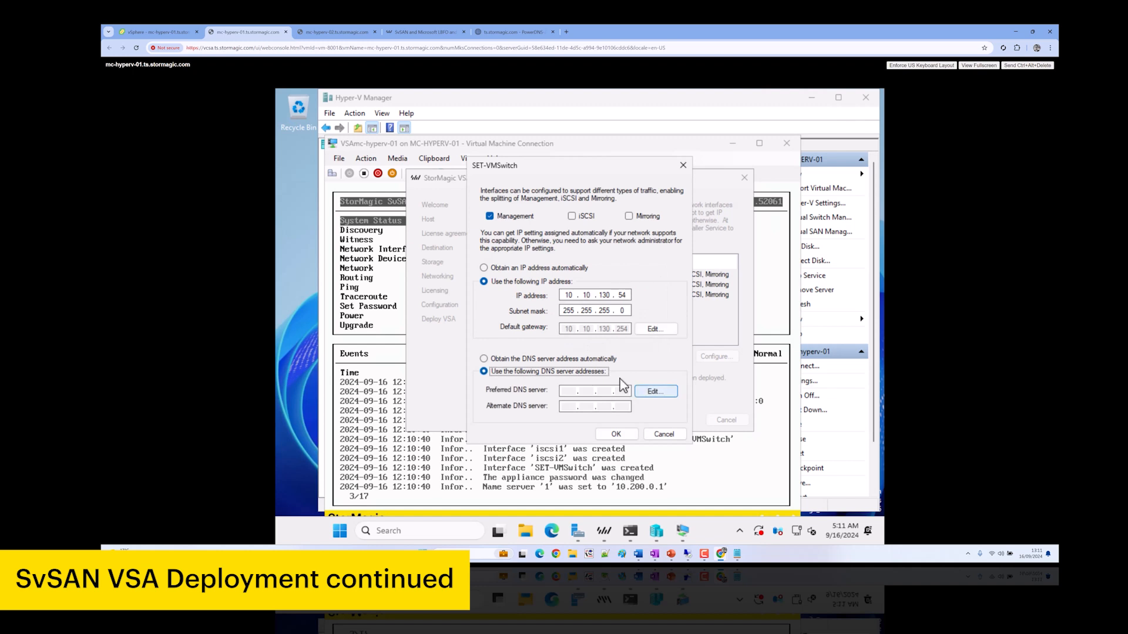
left_click(636, 390)
type("10 . ")
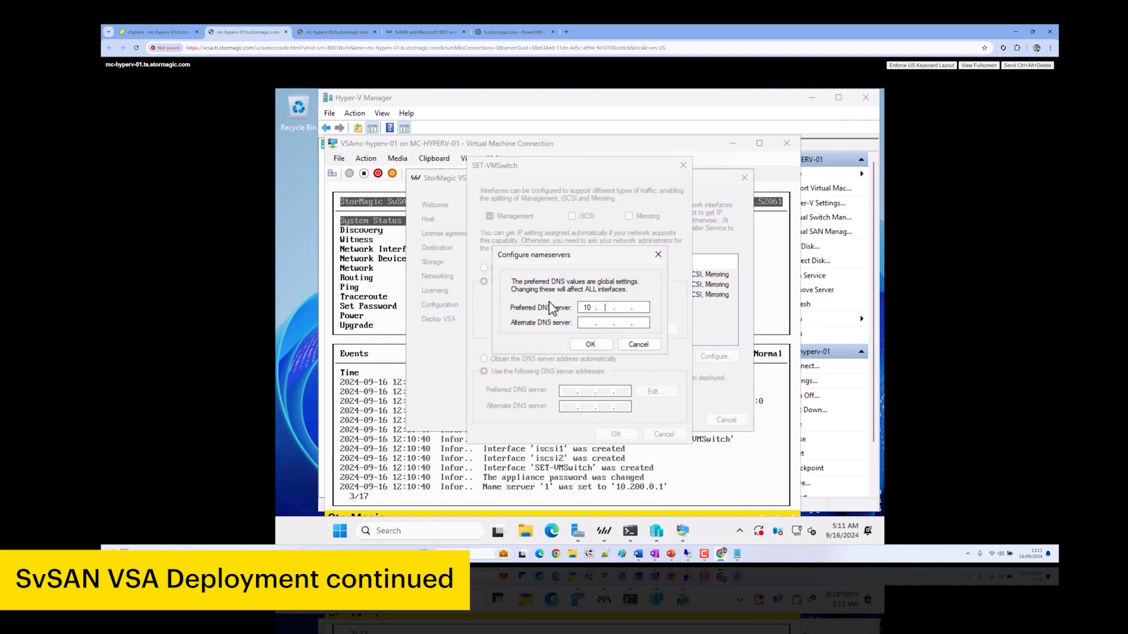
type("200")
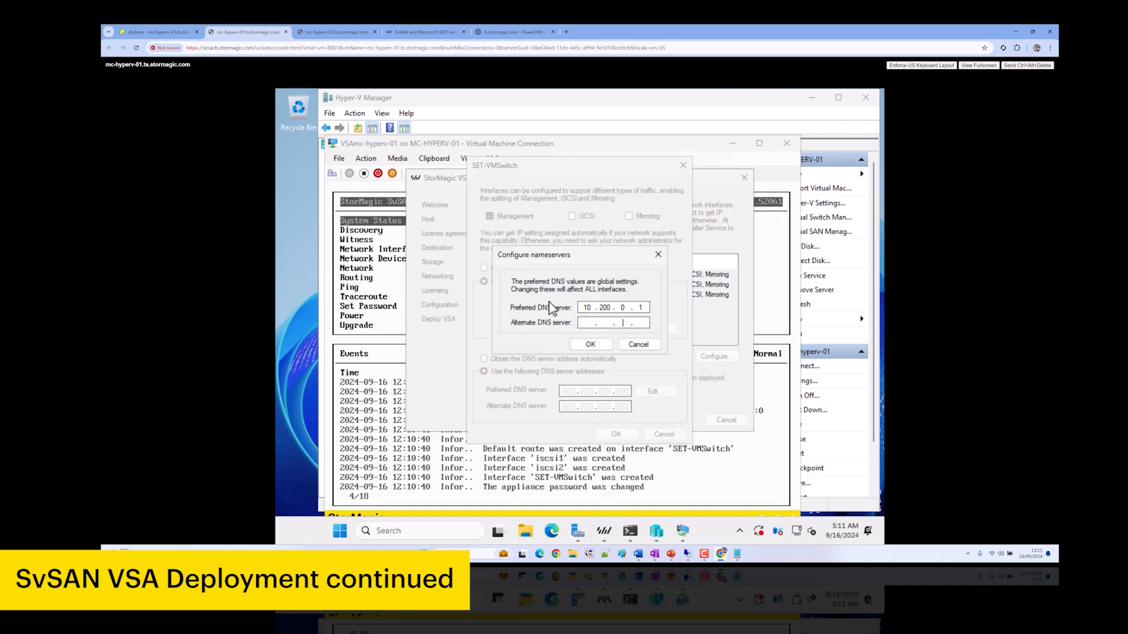
left_click(590, 344)
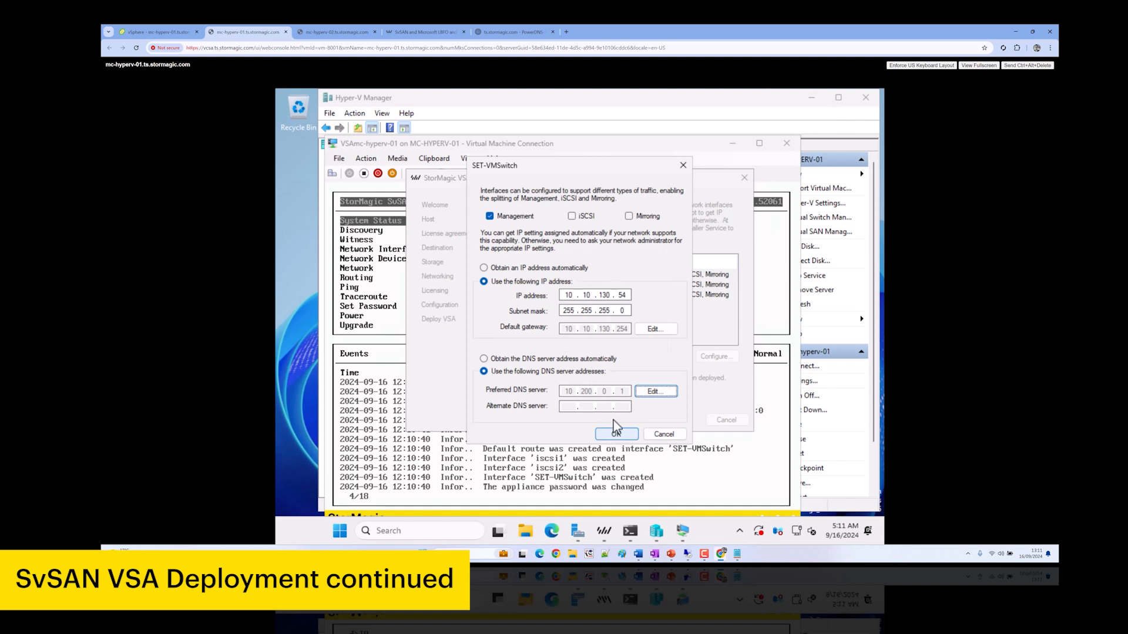
left_click(615, 432)
Set iscsi1 to static IP 192.167.130.54 without management traffic
left_click(548, 285)
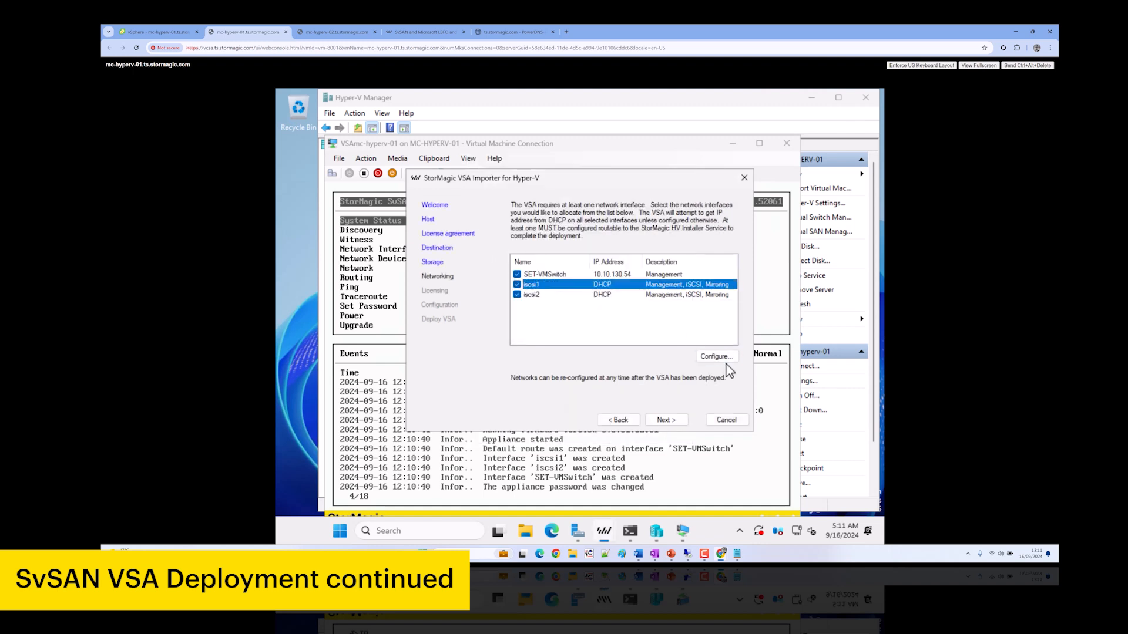
left_click(715, 357)
left_click(498, 217)
left_click(510, 283)
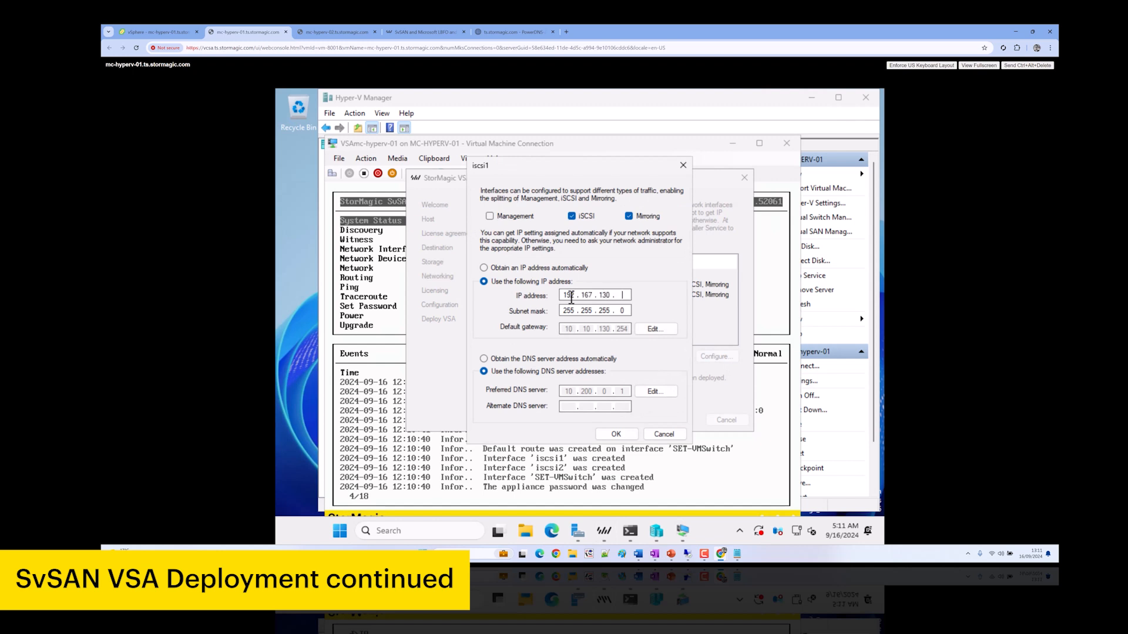
type("64")
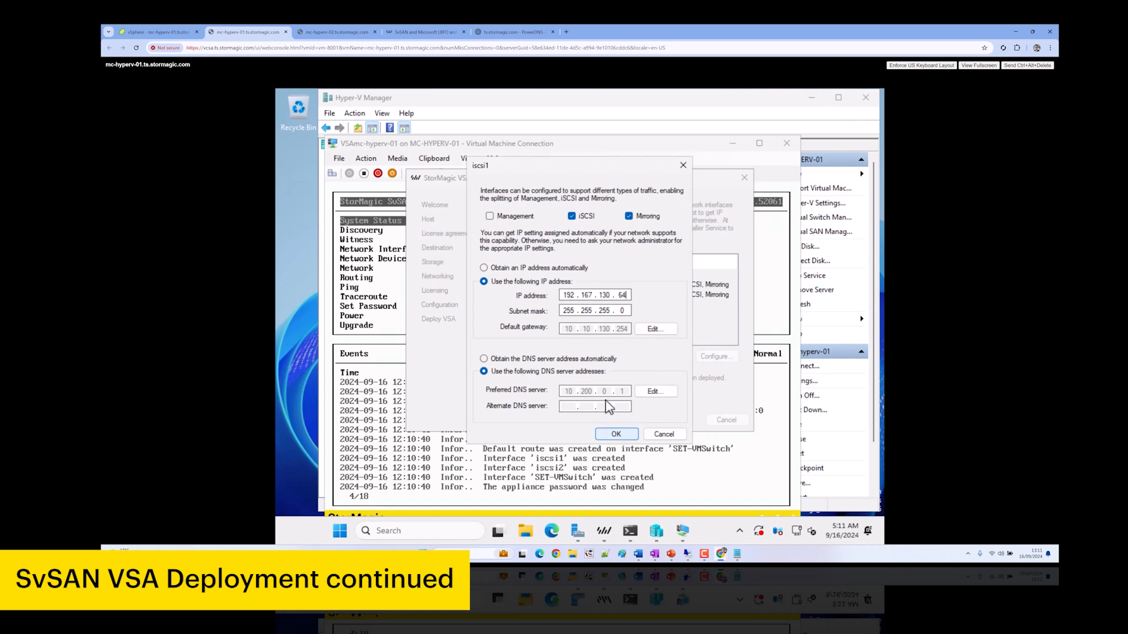
left_click(615, 434)
Set iscsi2 to static IP 192.168.130.54 without management traffic and continue to licensing
double_click(600, 297)
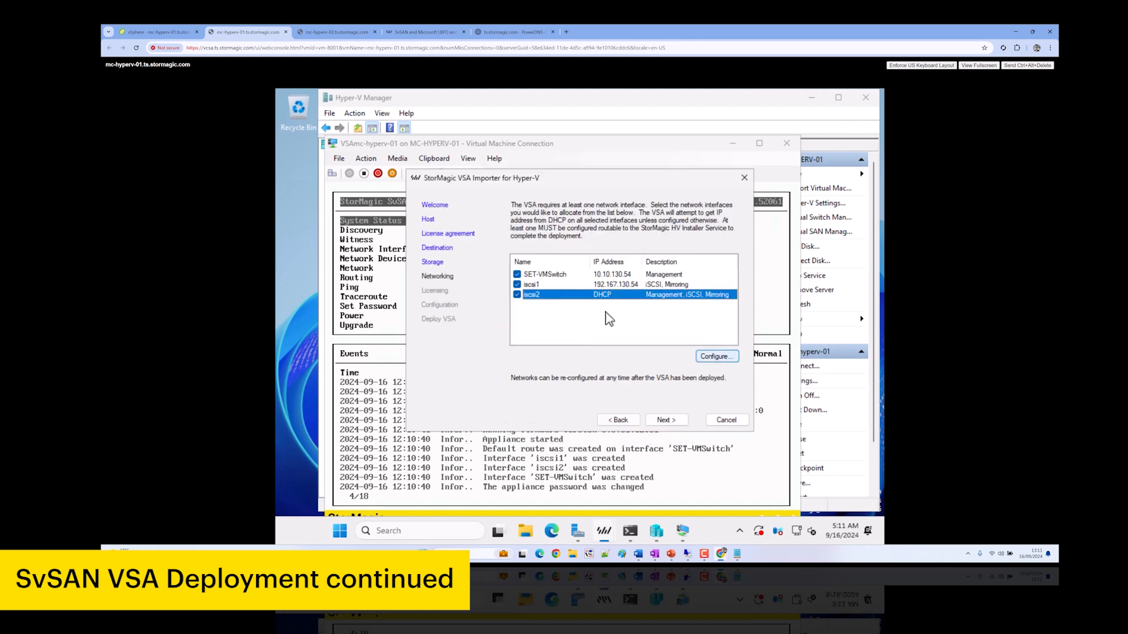
left_click(511, 217)
left_click(507, 282)
left_click(570, 296)
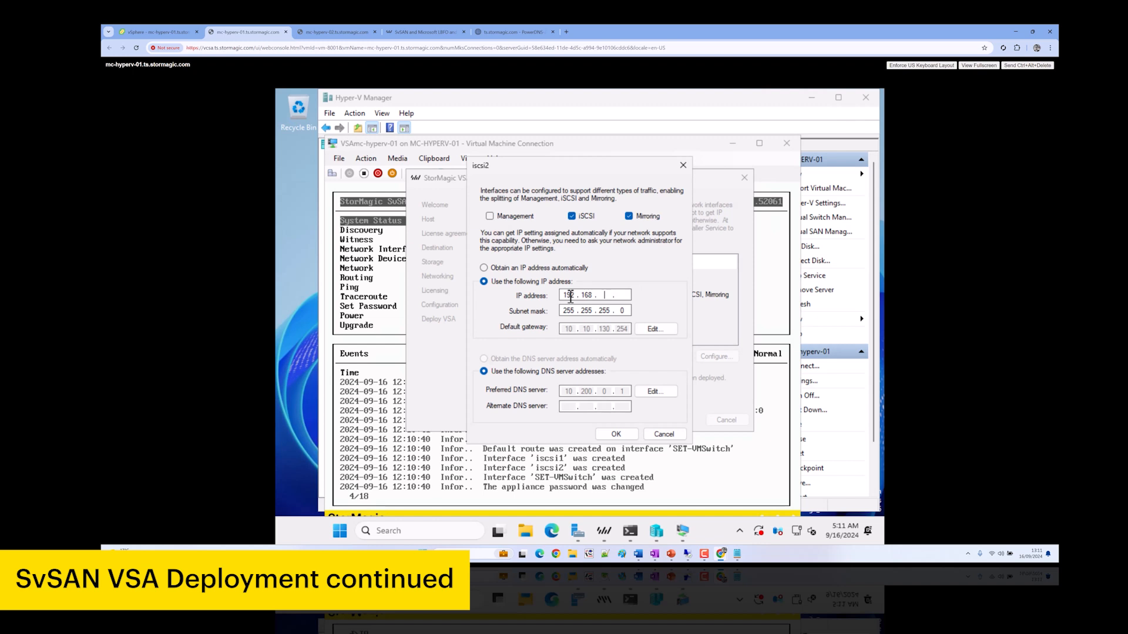
type("192.168.130.54")
left_click(616, 434)
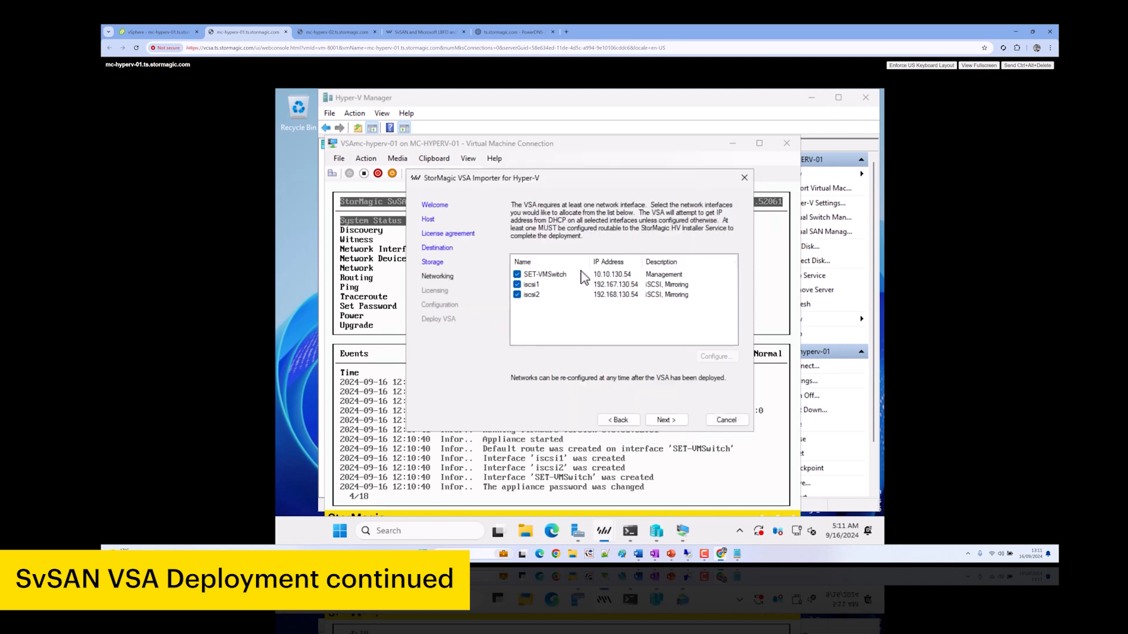
left_click(665, 420)
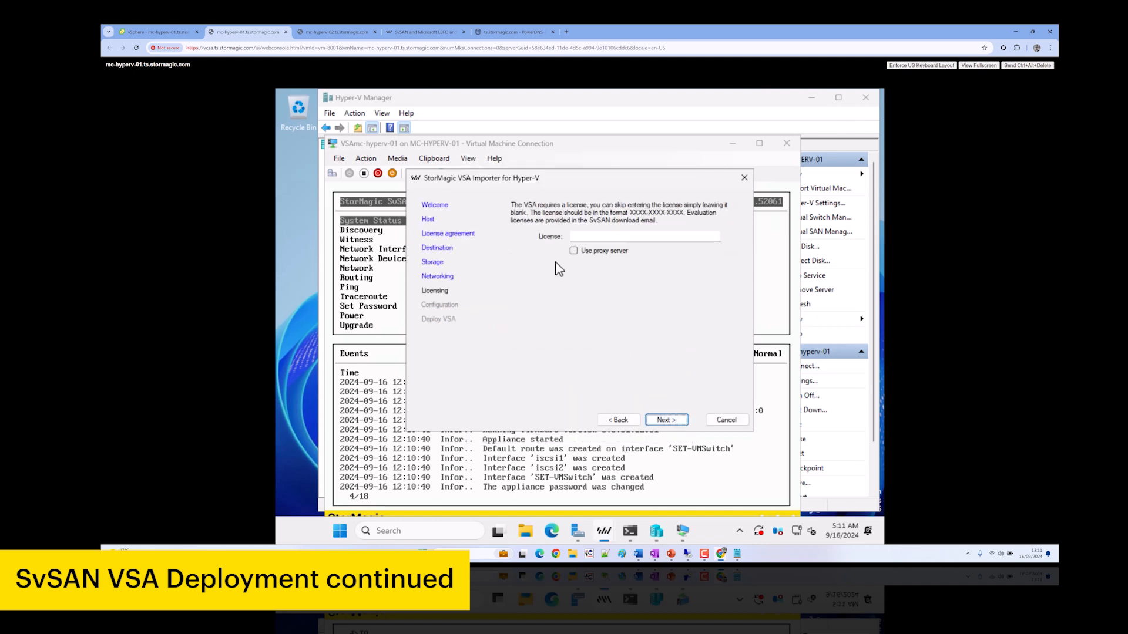
Skip the license, set and confirm the VSA password, and deploy VSAmc-hyperv-02 in ad.ts.stormagic.com
left_click(675, 423)
left_click(594, 228)
key("Tab")
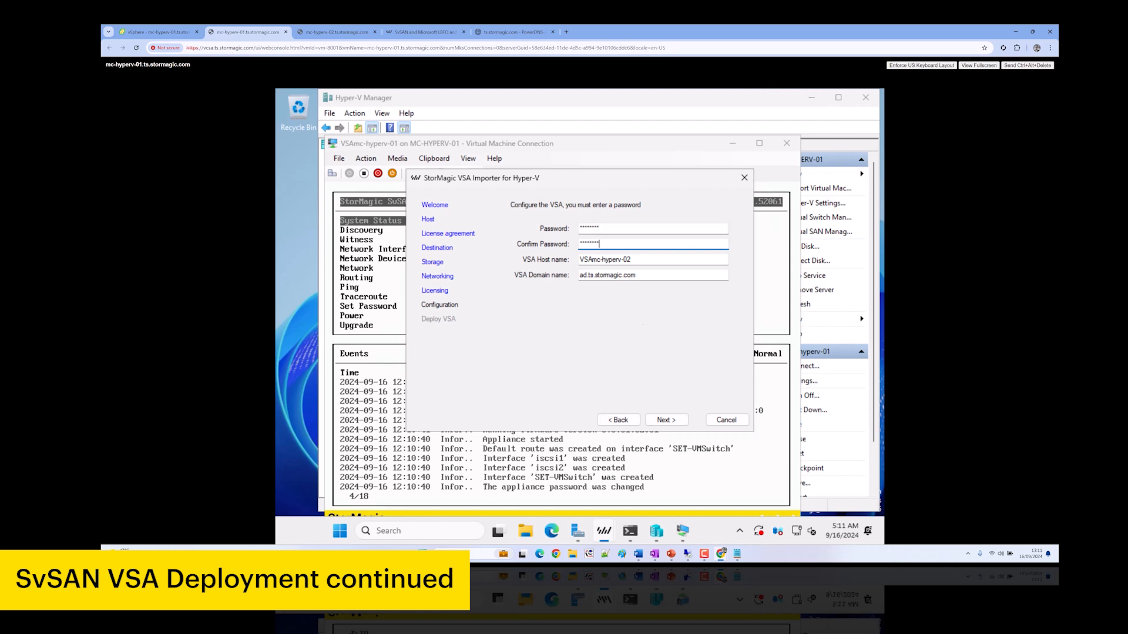
left_click(676, 421)
left_click(676, 420)
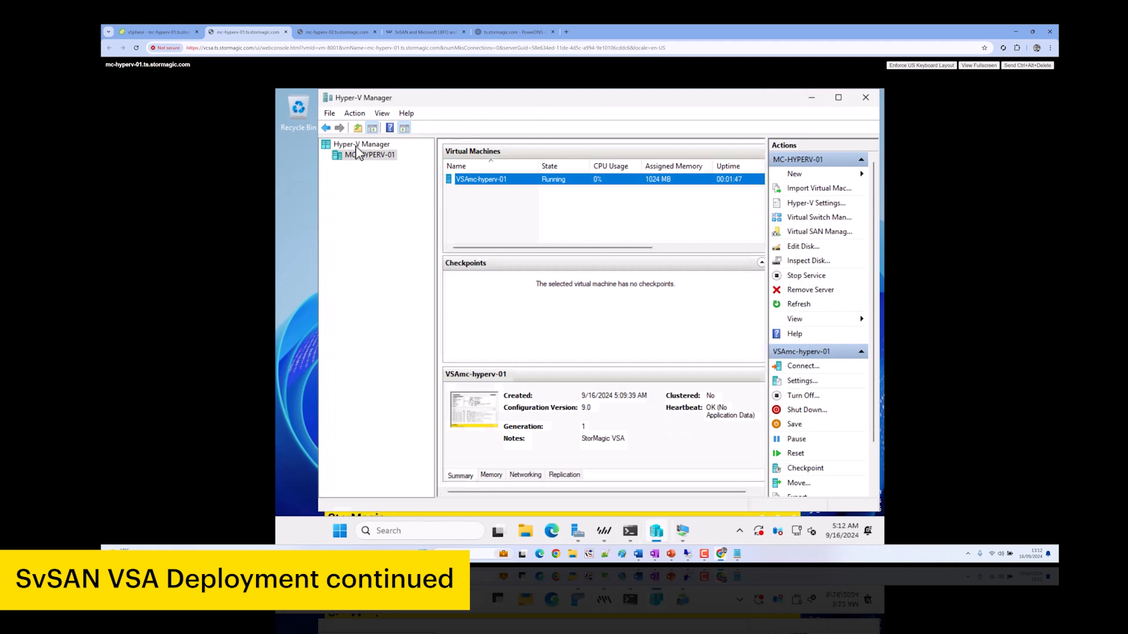
Connect Hyper-V Manager to the server mc-hyperv-02
right_click(359, 147)
left_click(372, 155)
type("mc-hyperv-02")
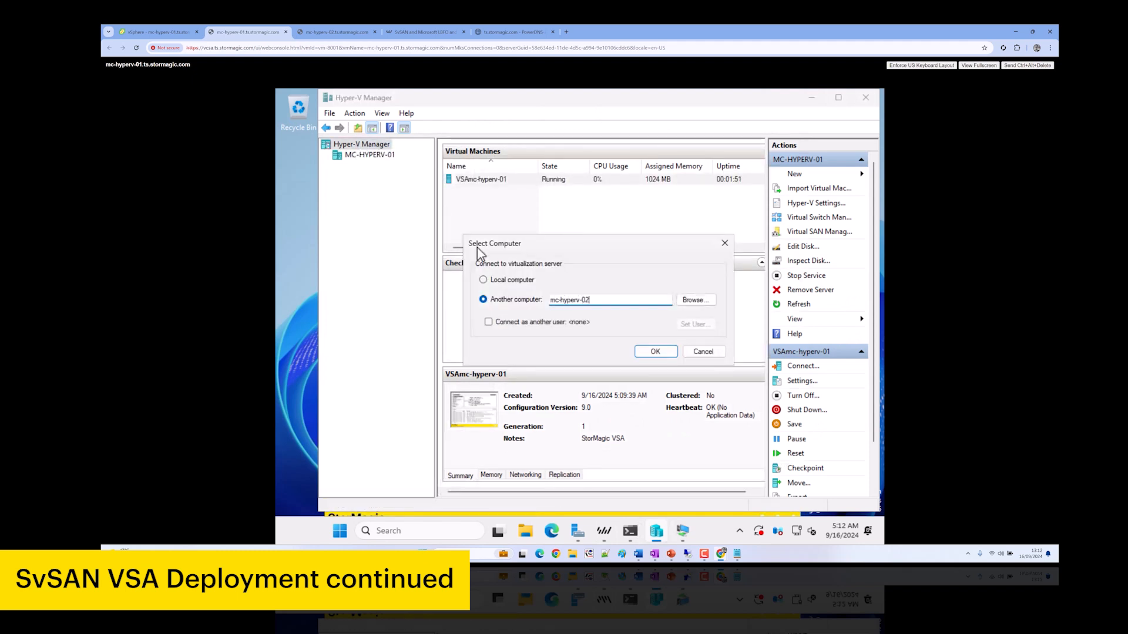
key("Return")
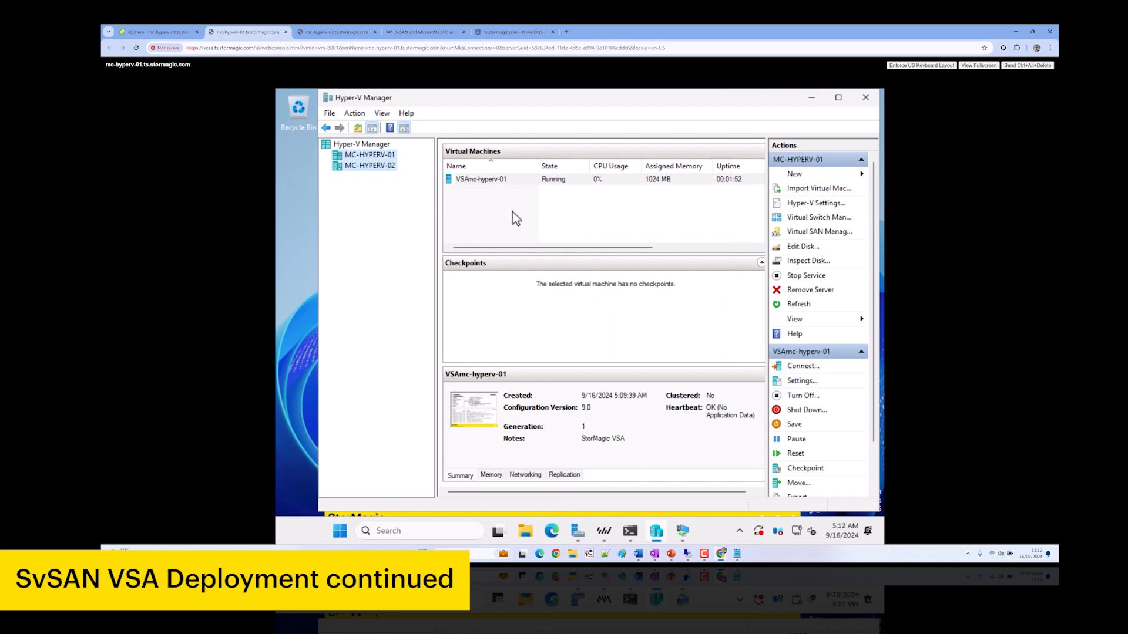
Close the finished first importer and VSAmc-hyperv-01 console, select VSAmc-hyperv-02, and reposition the running importer
left_click(682, 534)
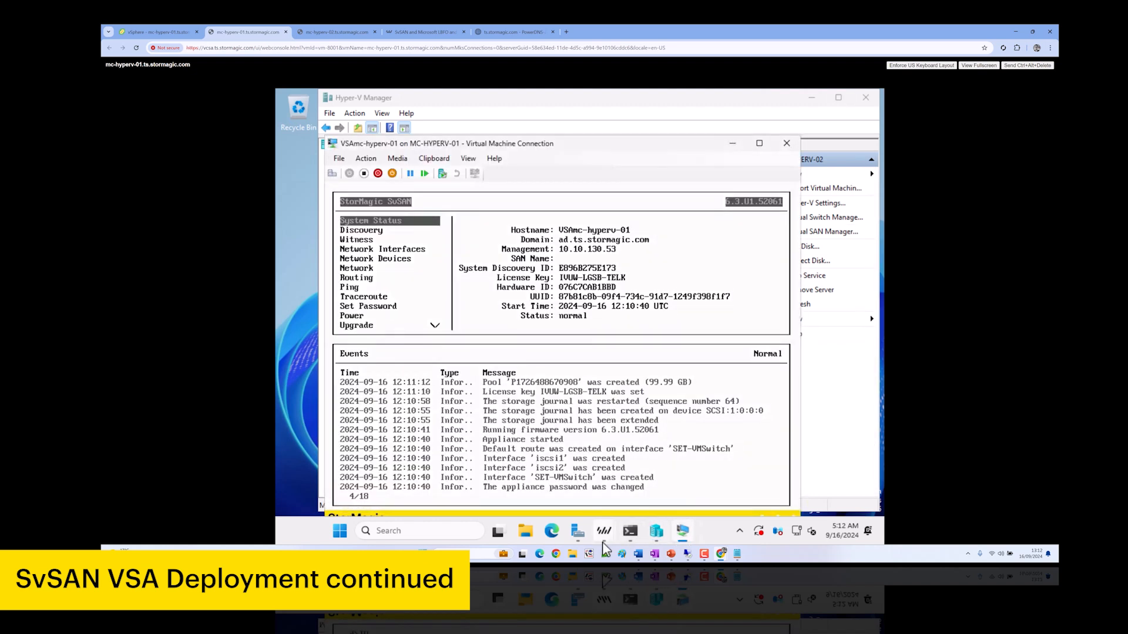
mouse_move(605, 531)
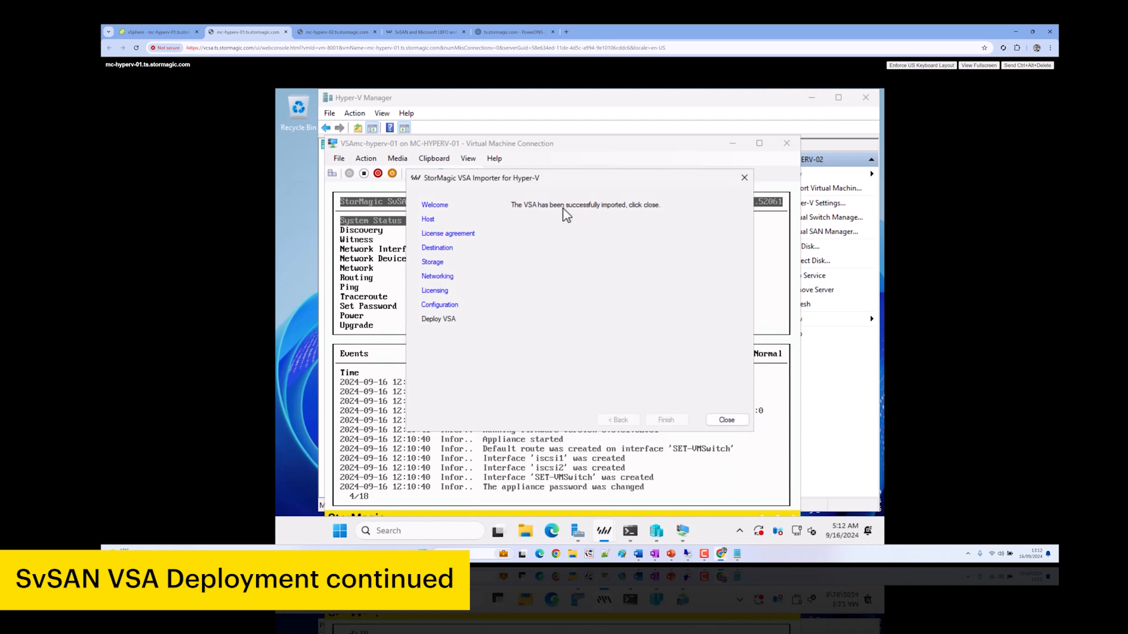
left_click(727, 421)
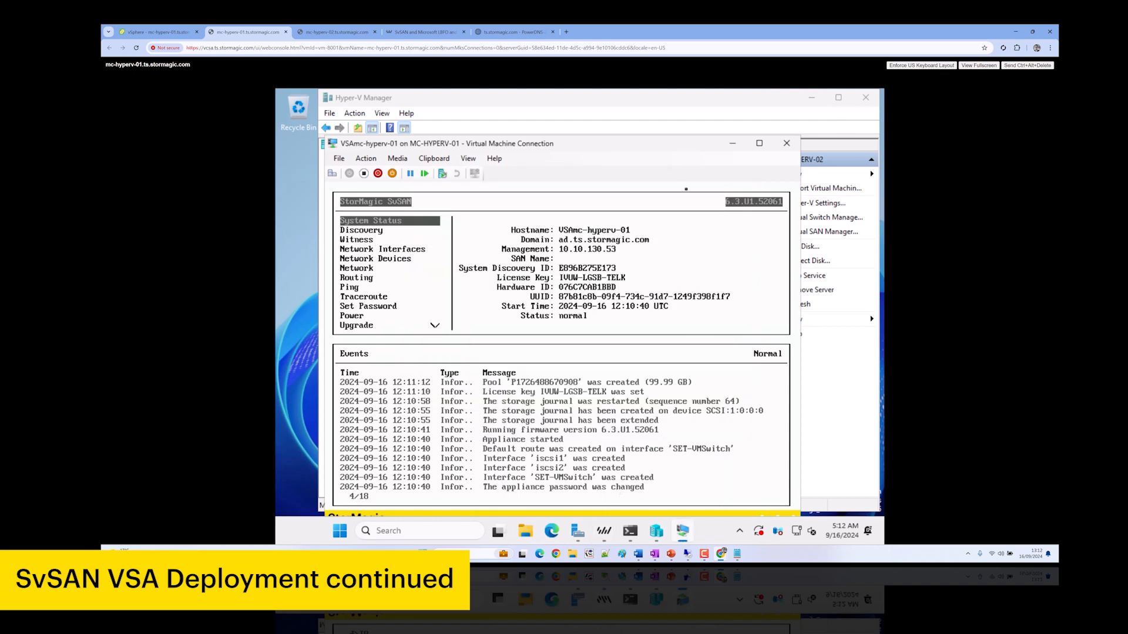
left_click(787, 143)
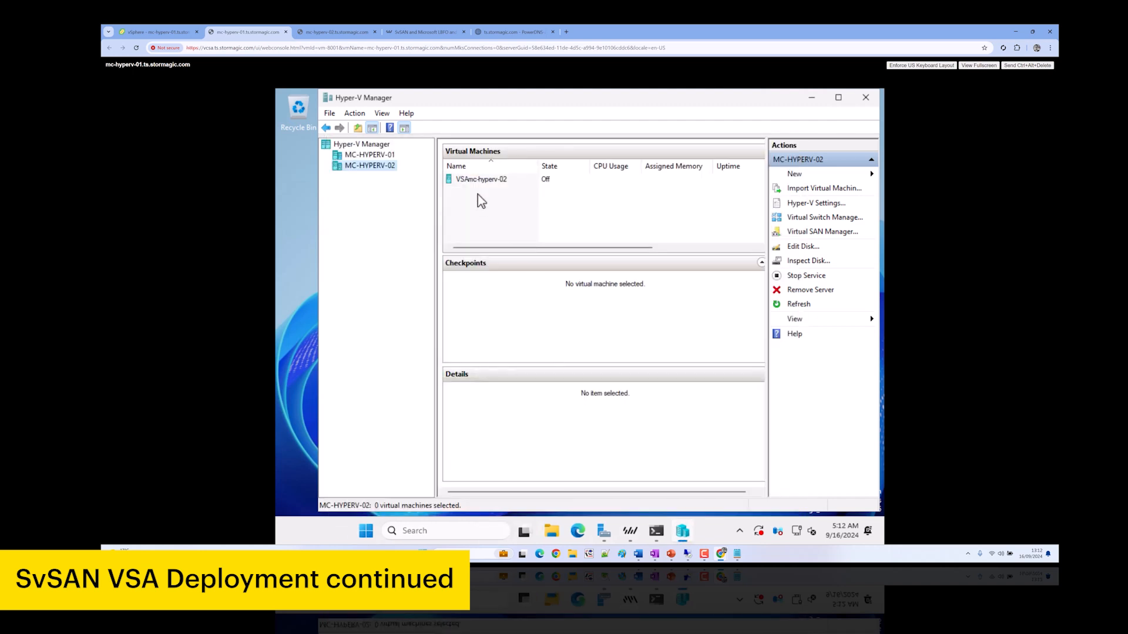
left_click(491, 179)
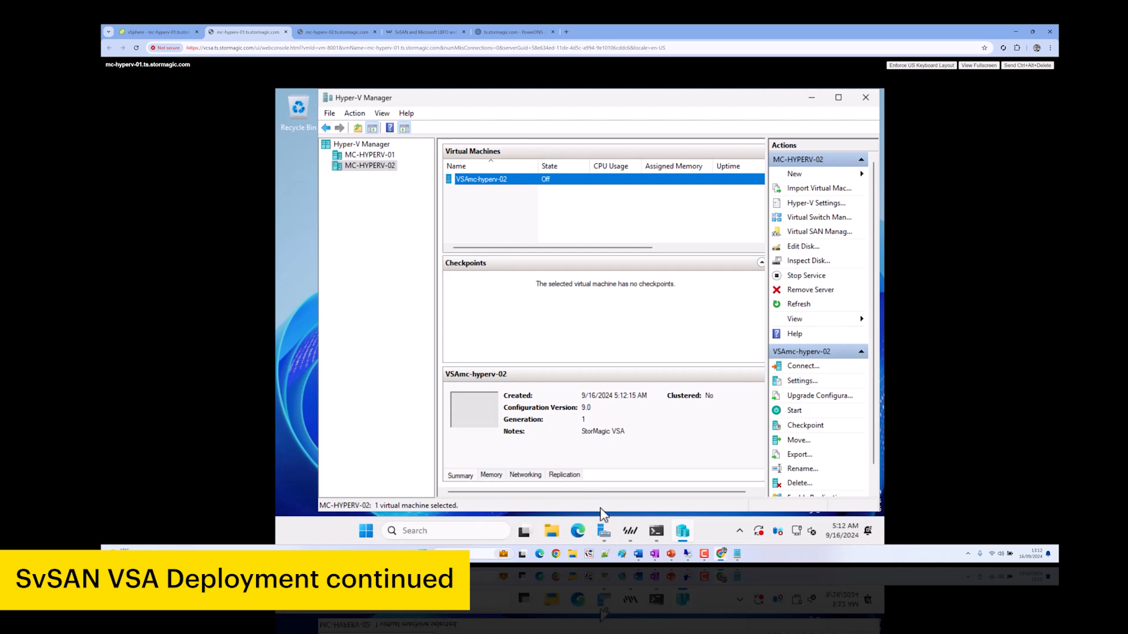
left_click(630, 533)
left_click_drag(590, 178, 655, 237)
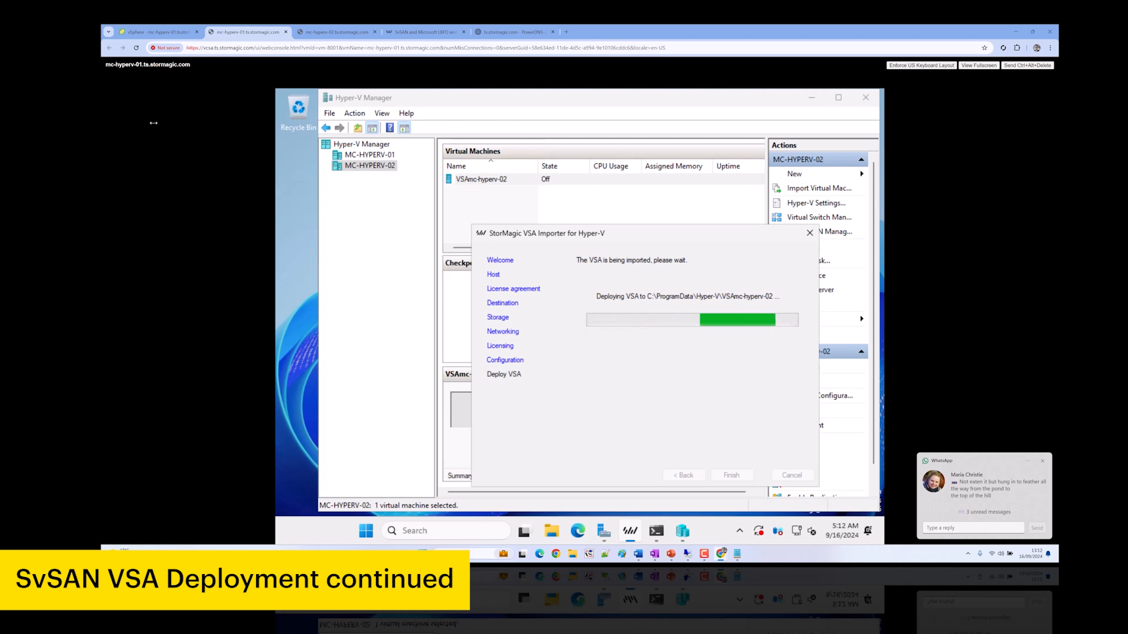
Dismiss the chat notification while the VSAmc-hyperv-02 import keeps deploying
left_click(1043, 464)
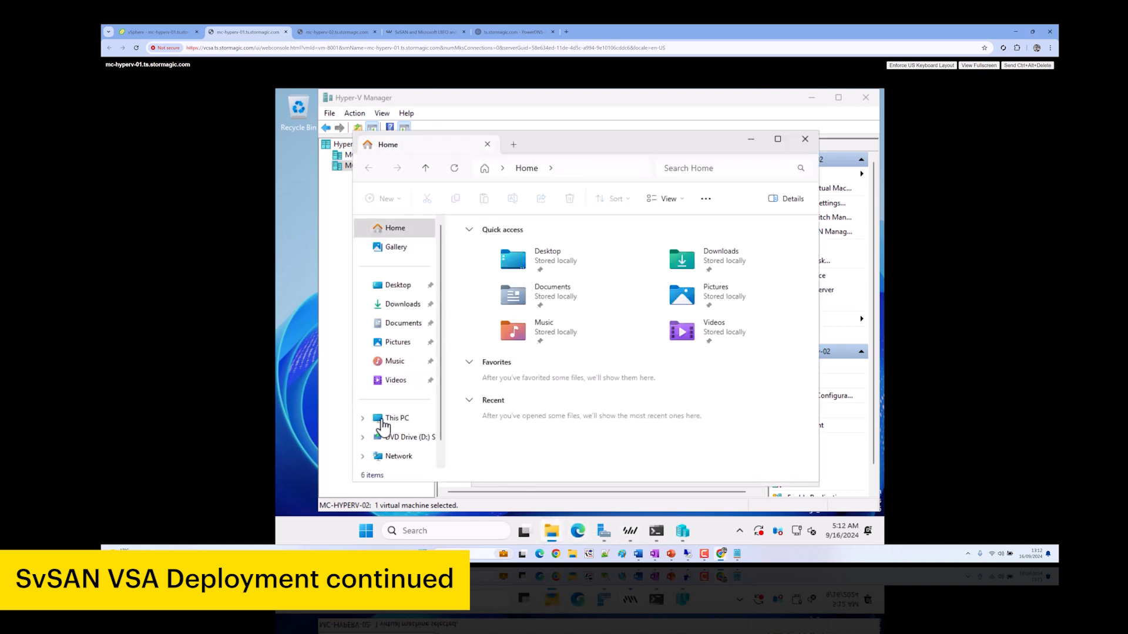
Browse to C:\Program Files\StorMagic\SvSAN\5 and select the 211 MB VSA zip file
left_click(383, 420)
left_click(537, 243)
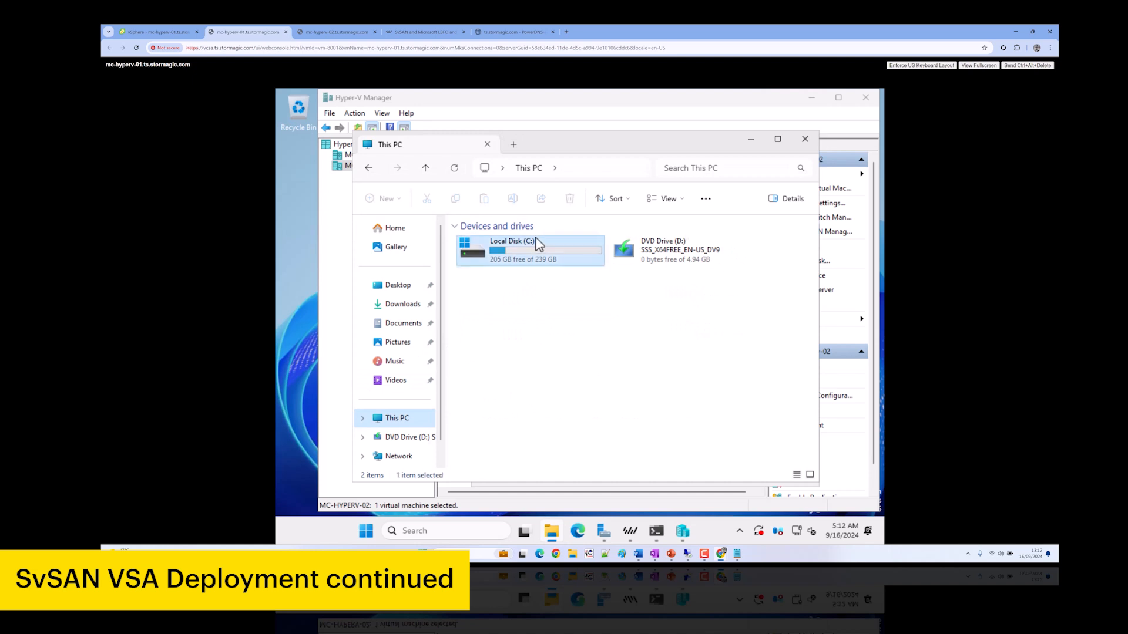
double_click(537, 242)
left_click(642, 170)
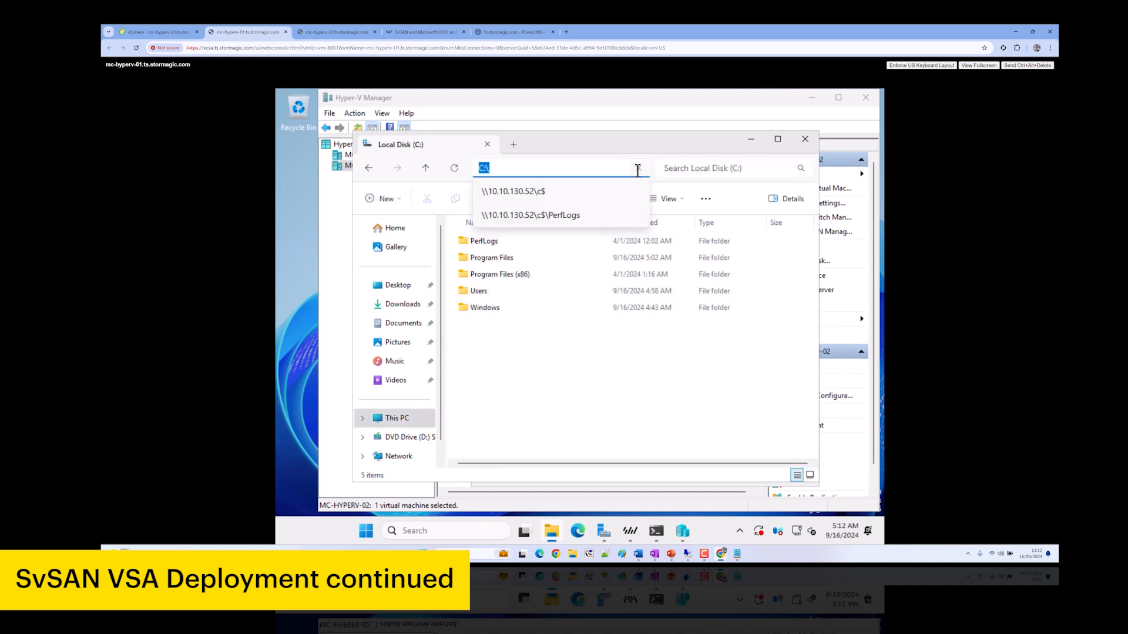
double_click(506, 258)
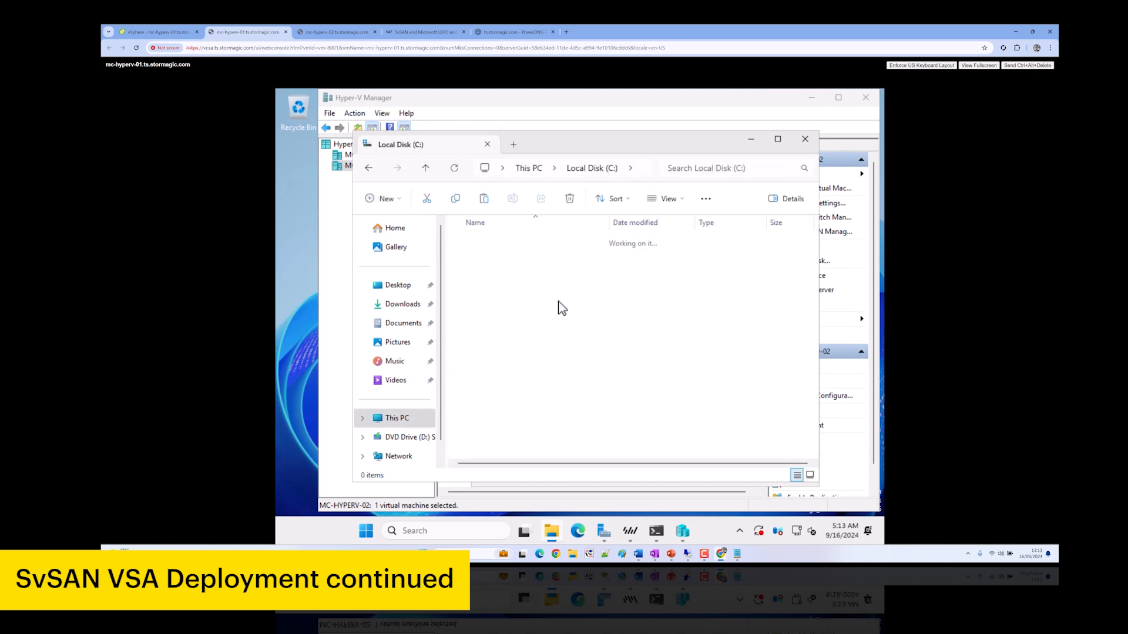
double_click(503, 306)
double_click(506, 242)
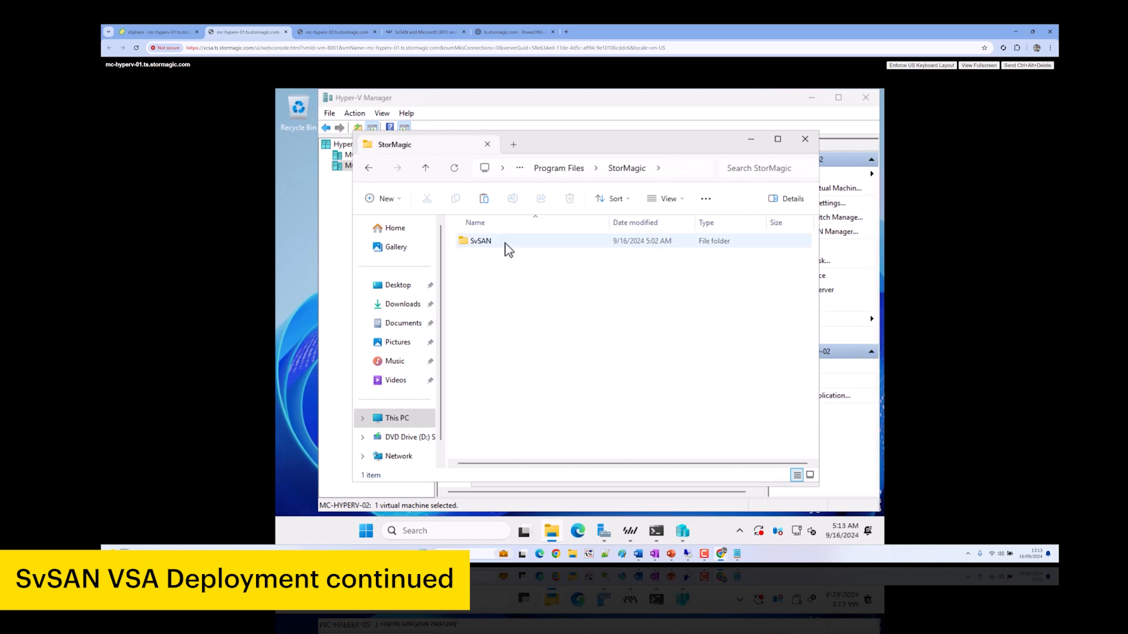
double_click(506, 243)
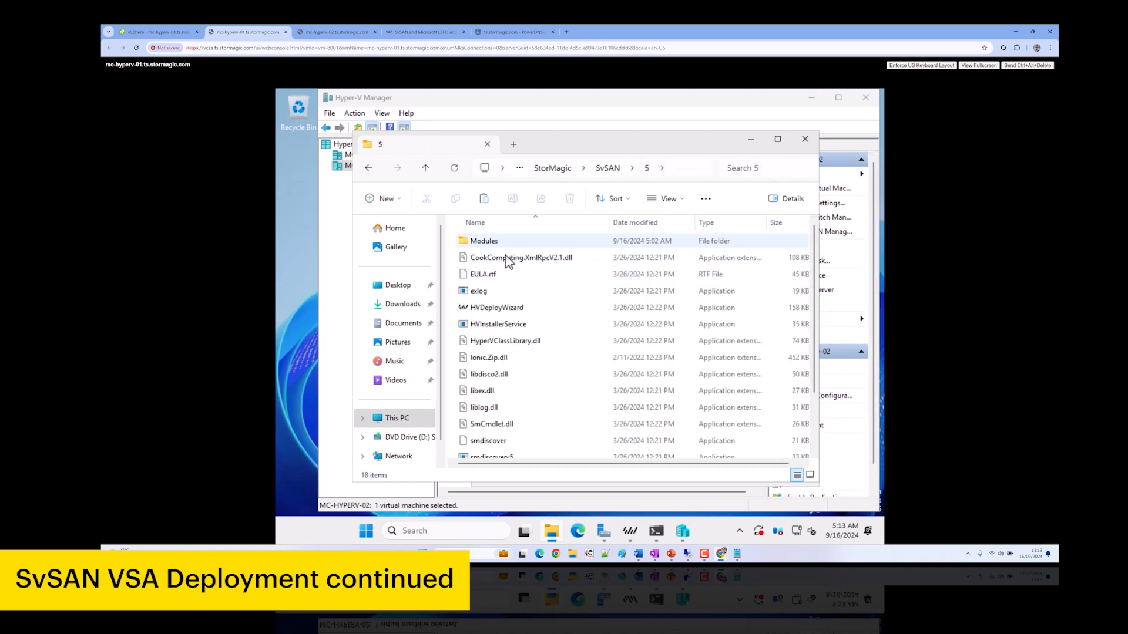
scroll(523, 368, "down", 2)
left_click(790, 452)
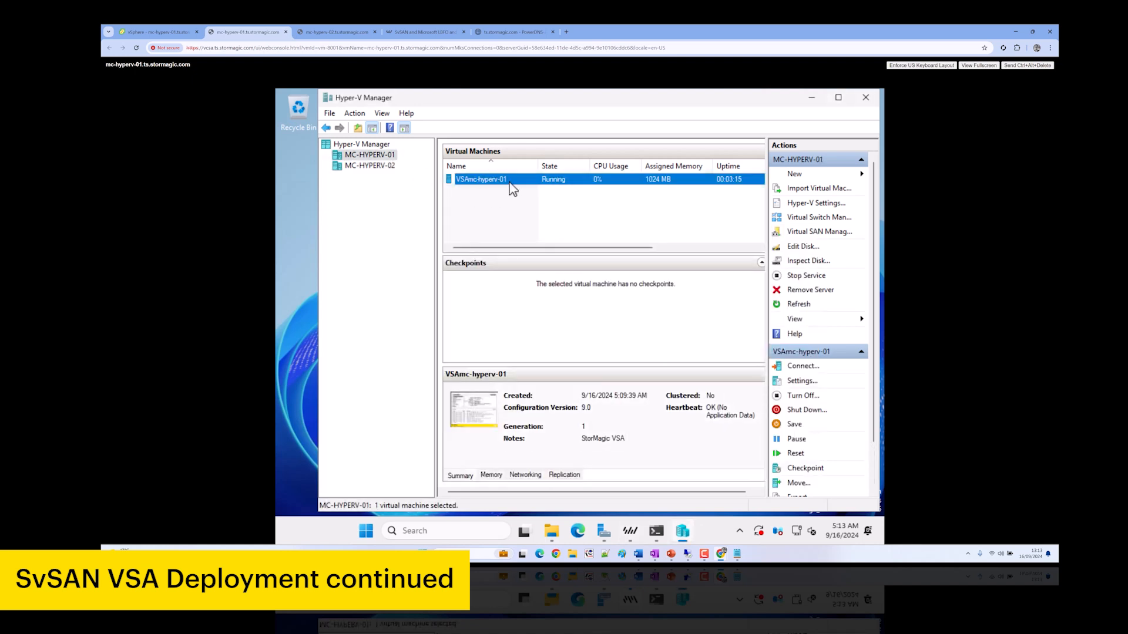
Add a SCSI hard drive to VSAmc-hyperv-01 using the 10.00 GB physical Disk 1
right_click(513, 188)
left_click(537, 211)
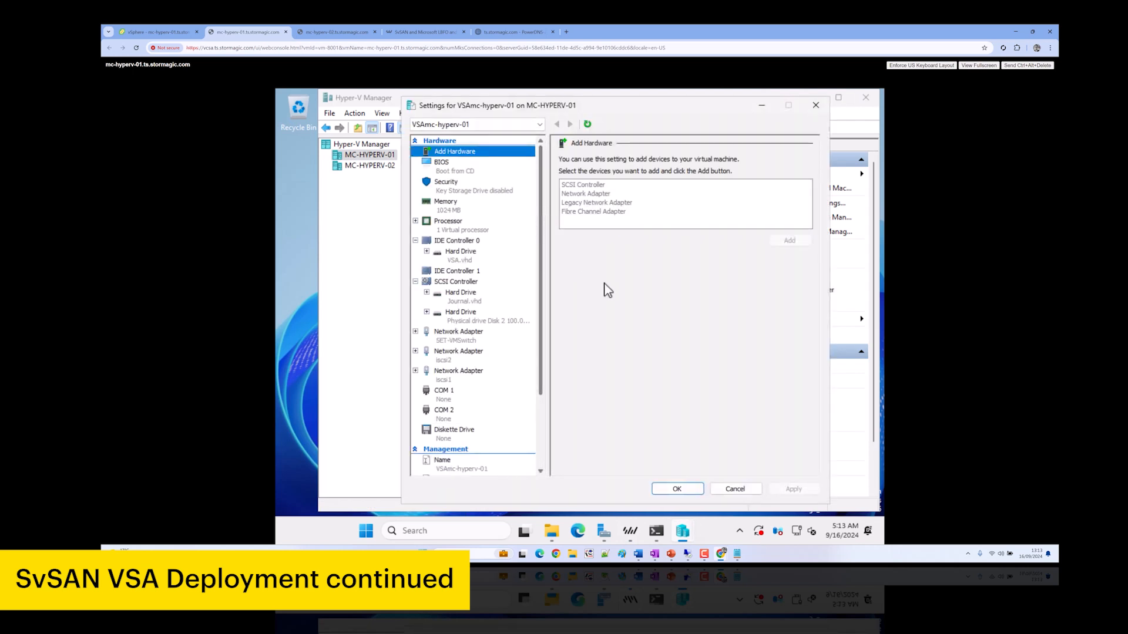
left_click(473, 284)
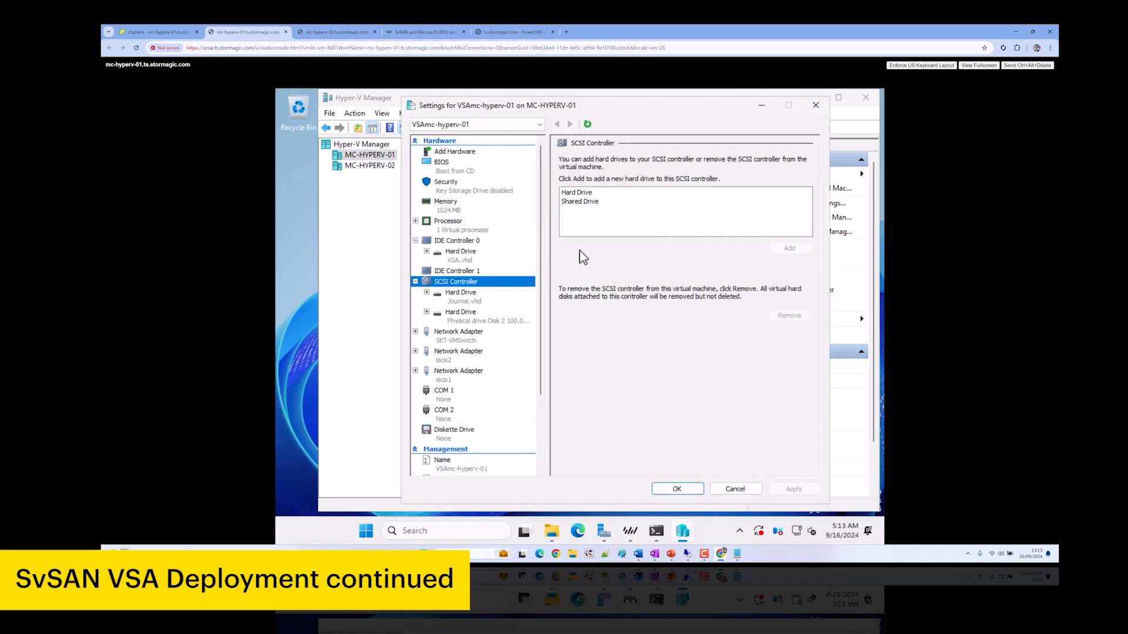
left_click(592, 193)
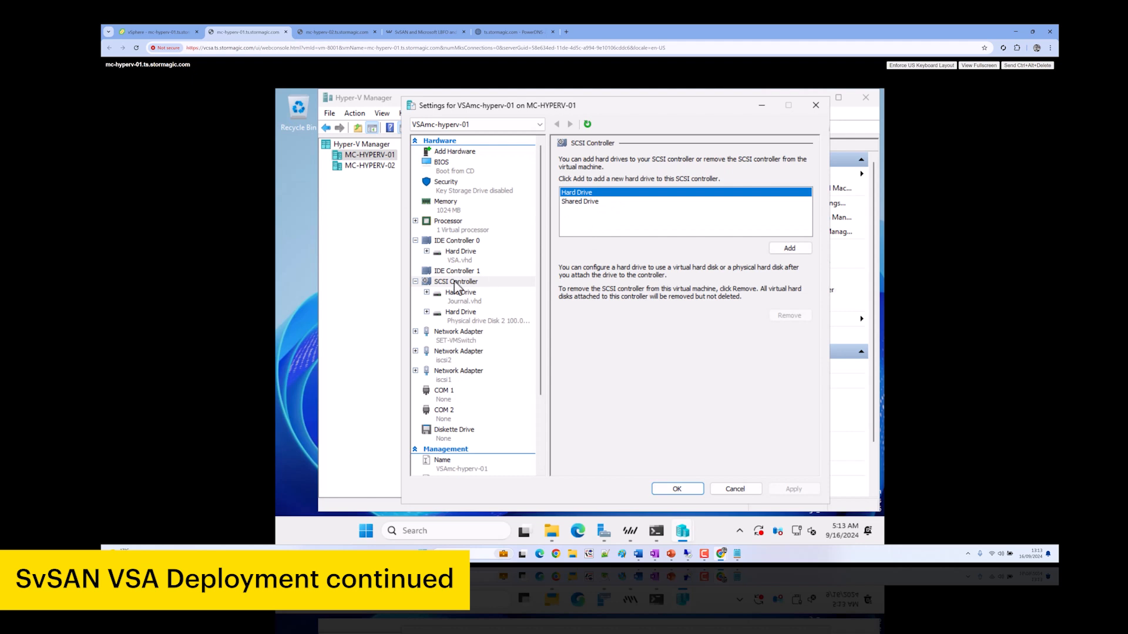
left_click(782, 245)
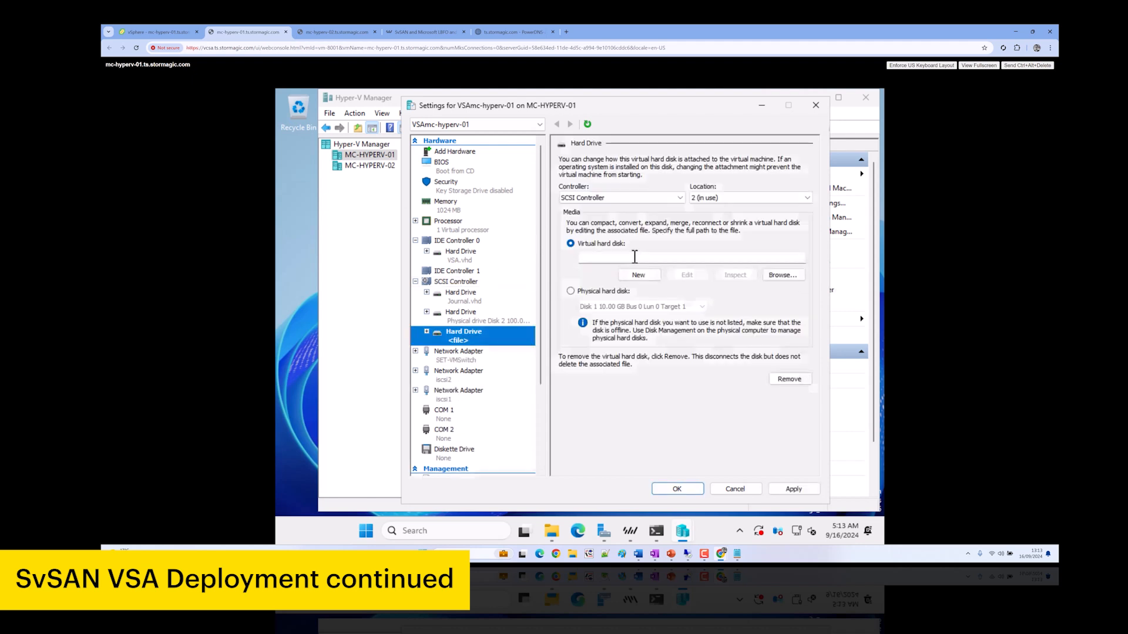
left_click(601, 292)
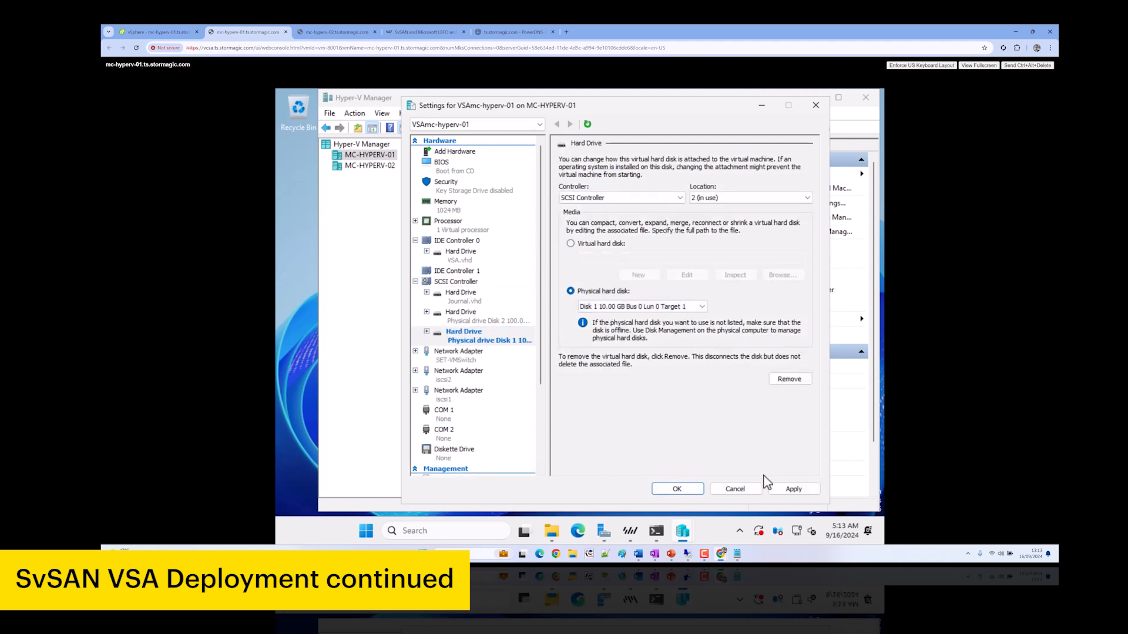
left_click(792, 491)
left_click(677, 491)
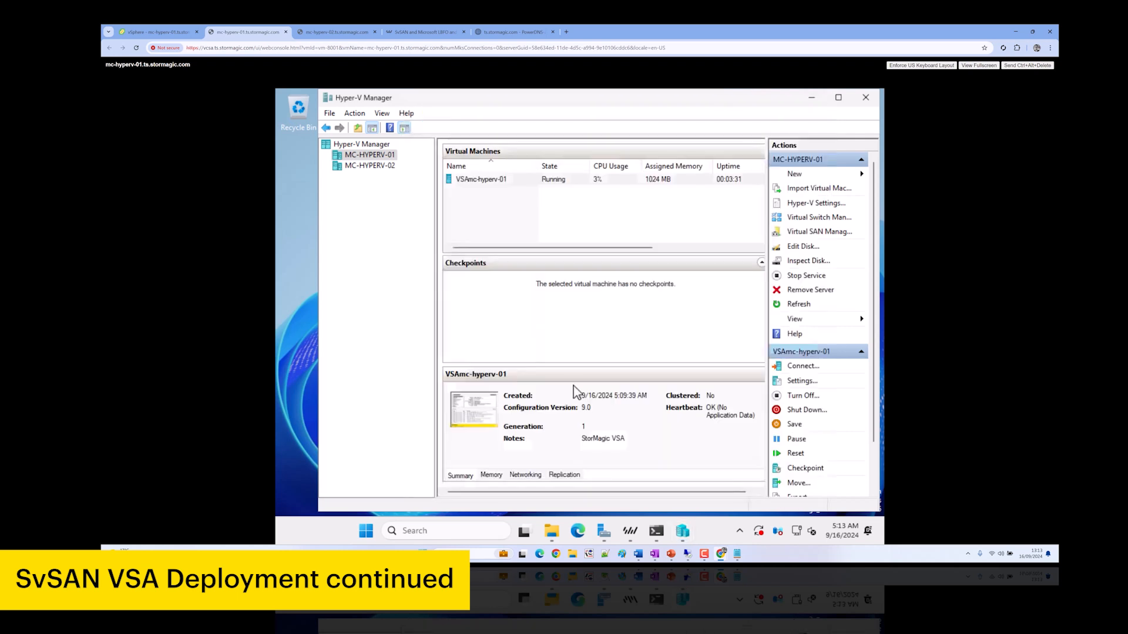
Open the VSAmc-hyperv-02 console on MC-HYPERV-02 while checking the VSA import progress
left_click(369, 167)
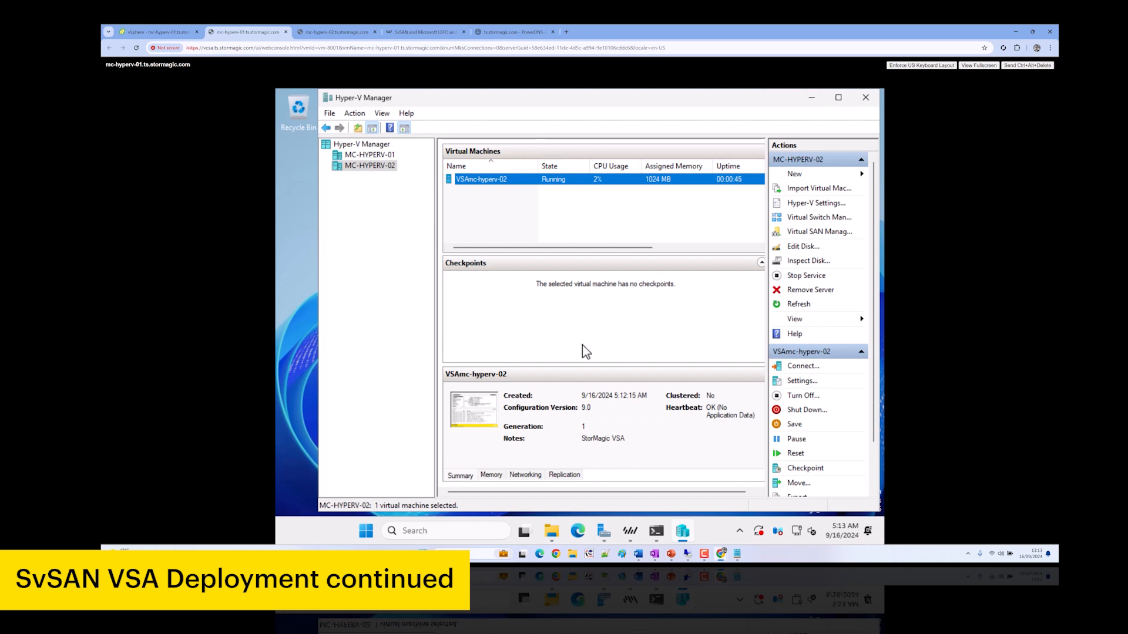
left_click(629, 532)
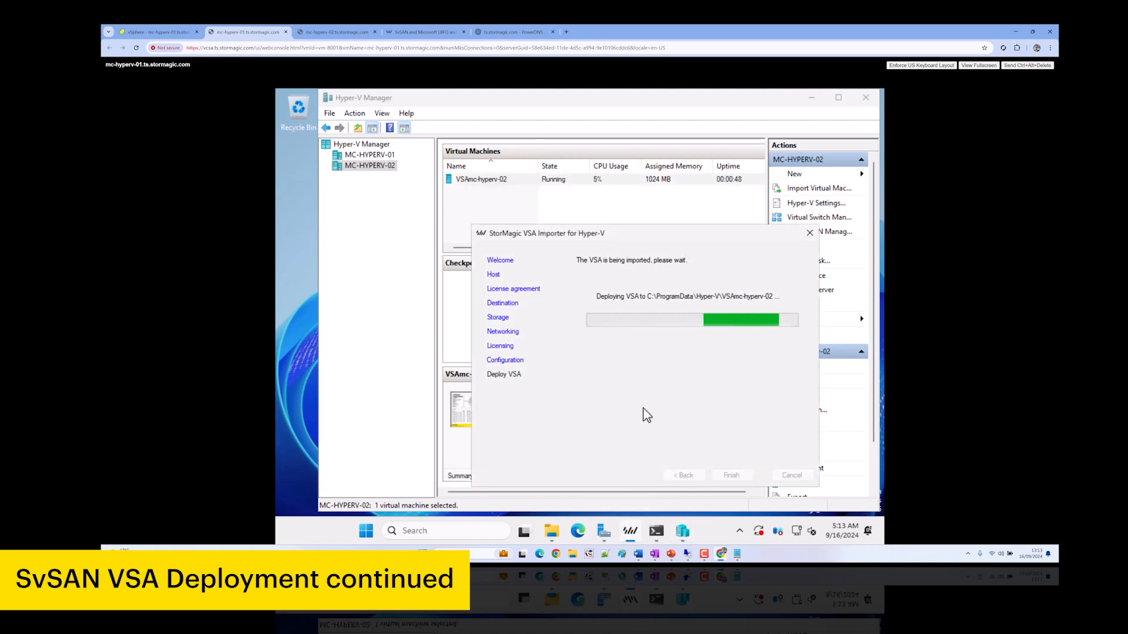
right_click(501, 185)
left_click(503, 190)
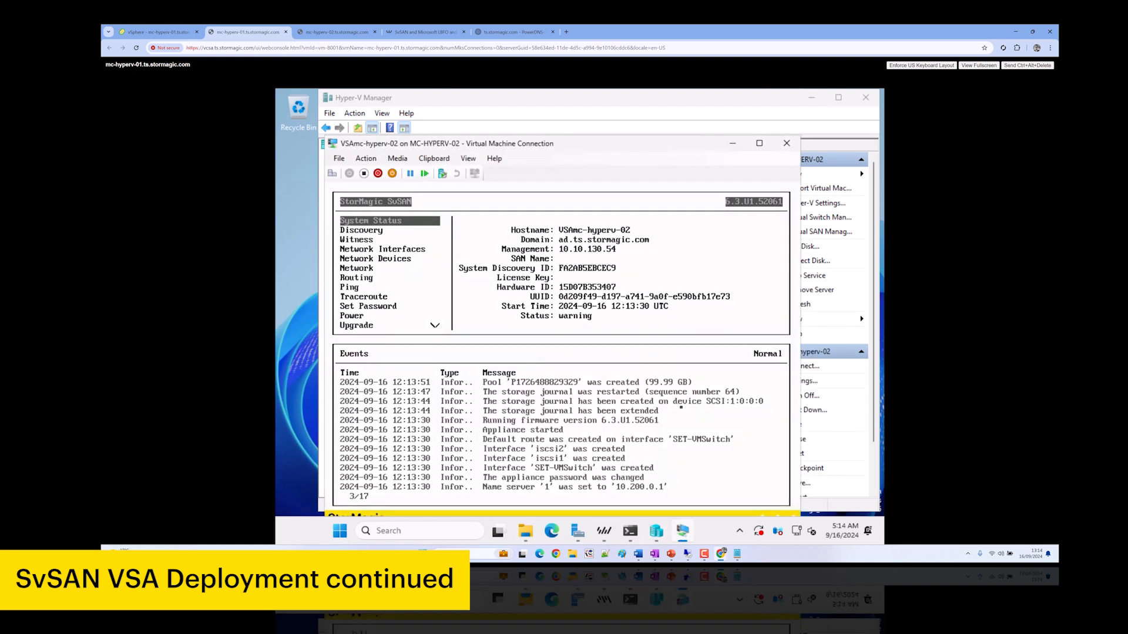
Close the finished VSA Importer and the VSAmc-hyperv-02 console window
left_click(605, 532)
left_click_drag(667, 238, 698, 258)
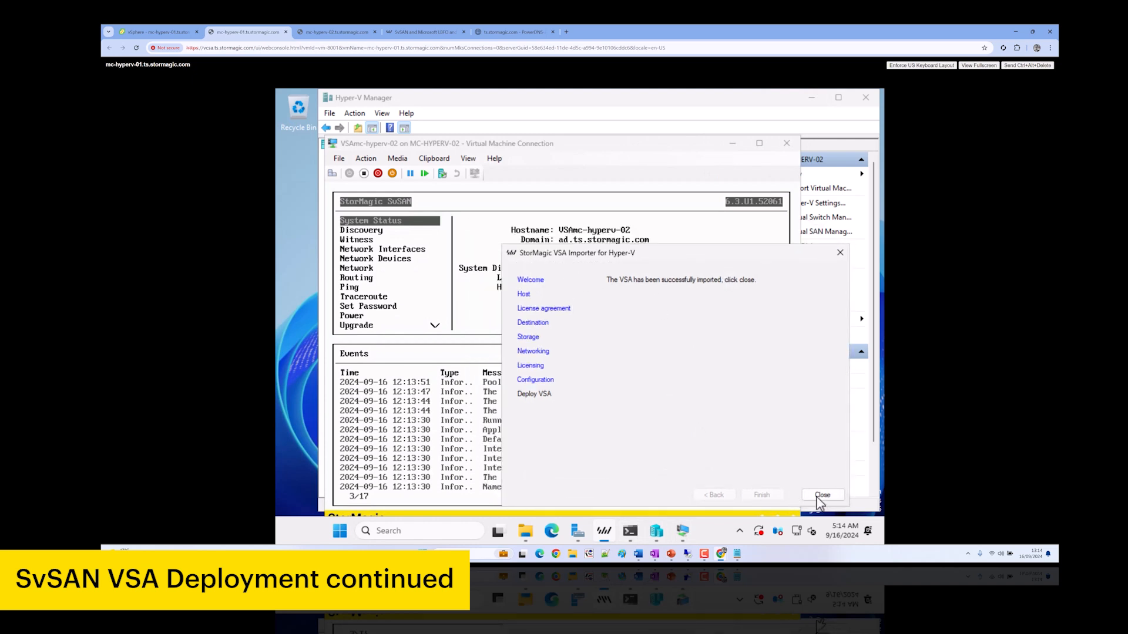
left_click(822, 495)
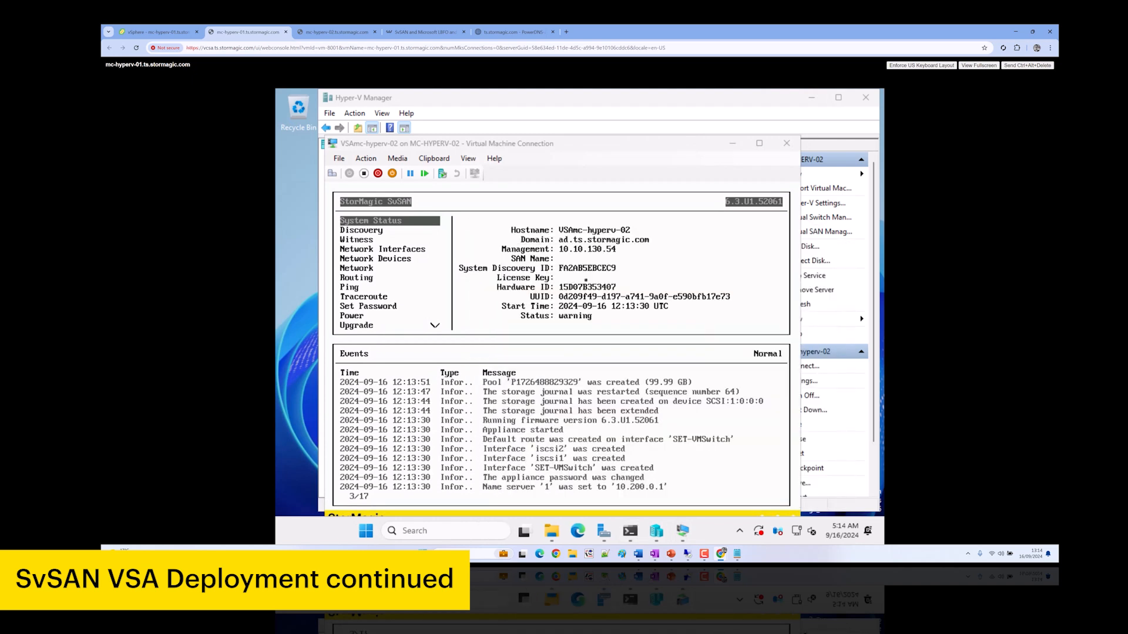
left_click(787, 144)
left_click(811, 97)
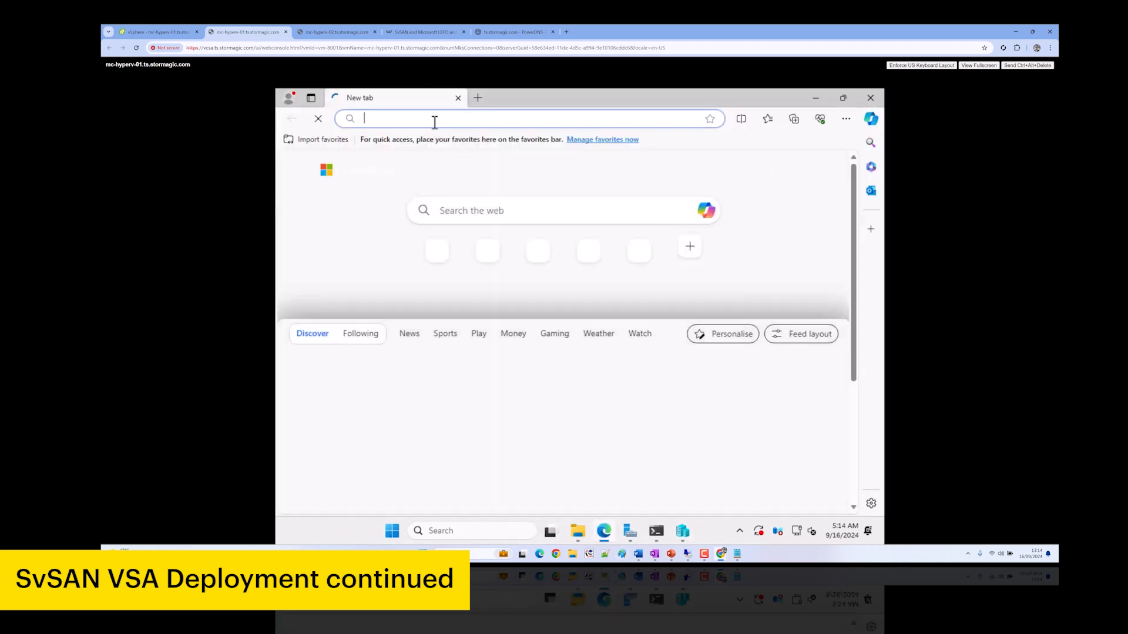
type("10.10.130.53/")
key("Return")
left_click(481, 99)
type("10.10.")
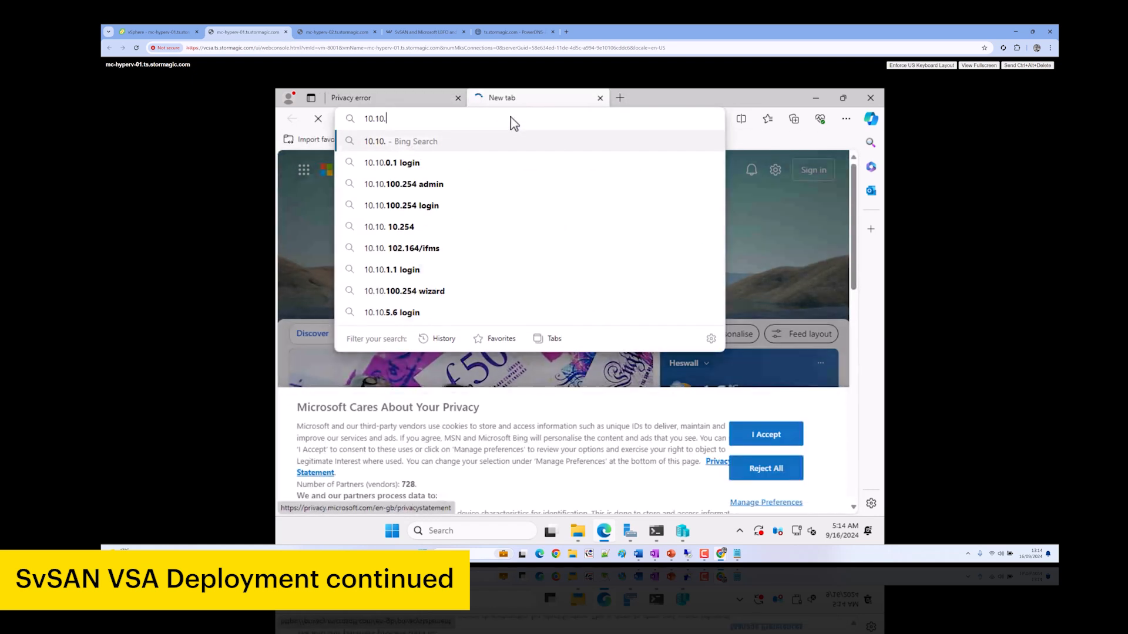
type("130.")
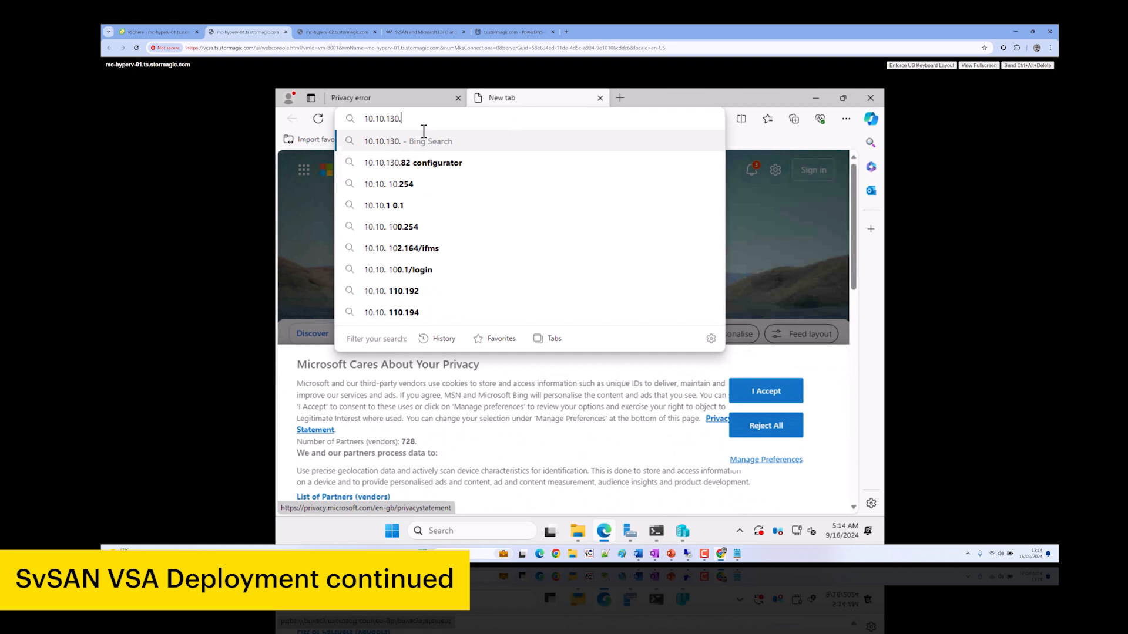
type("54")
key("Return")
Bypass the certificate warning on 10.10.130.54 and sign in as admin
left_click(415, 369)
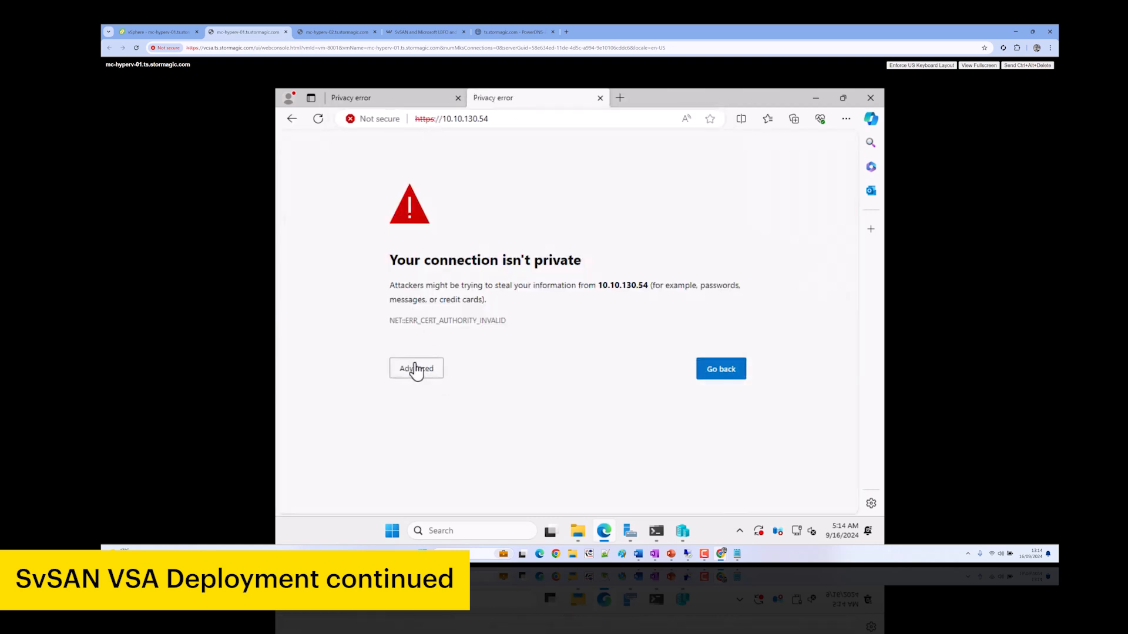
left_click(450, 462)
type("admin")
key("Tab")
key("Return")
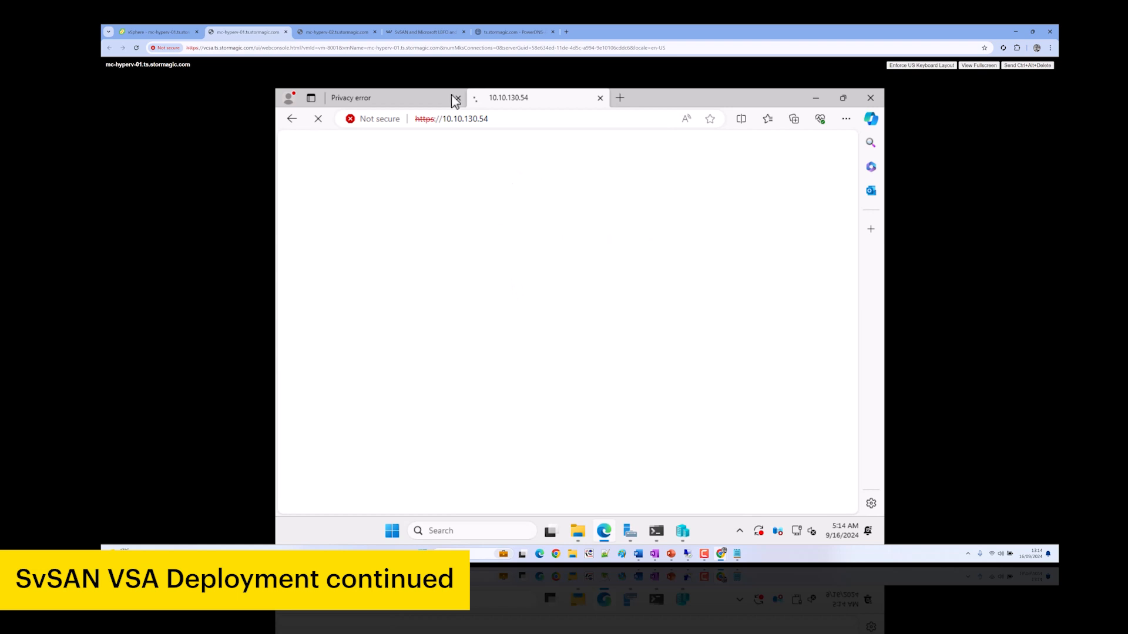
Bypass the certificate warning on 10.10.130.53 and sign in as admin
left_click(450, 97)
left_click(415, 380)
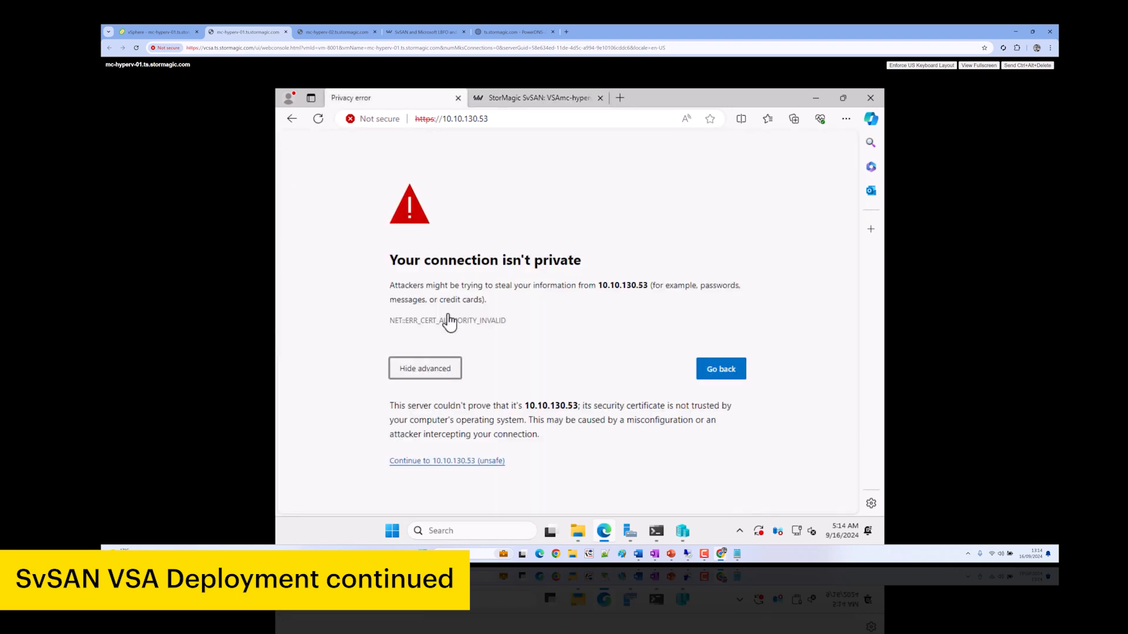
left_click(446, 462)
type("admin")
key("Tab")
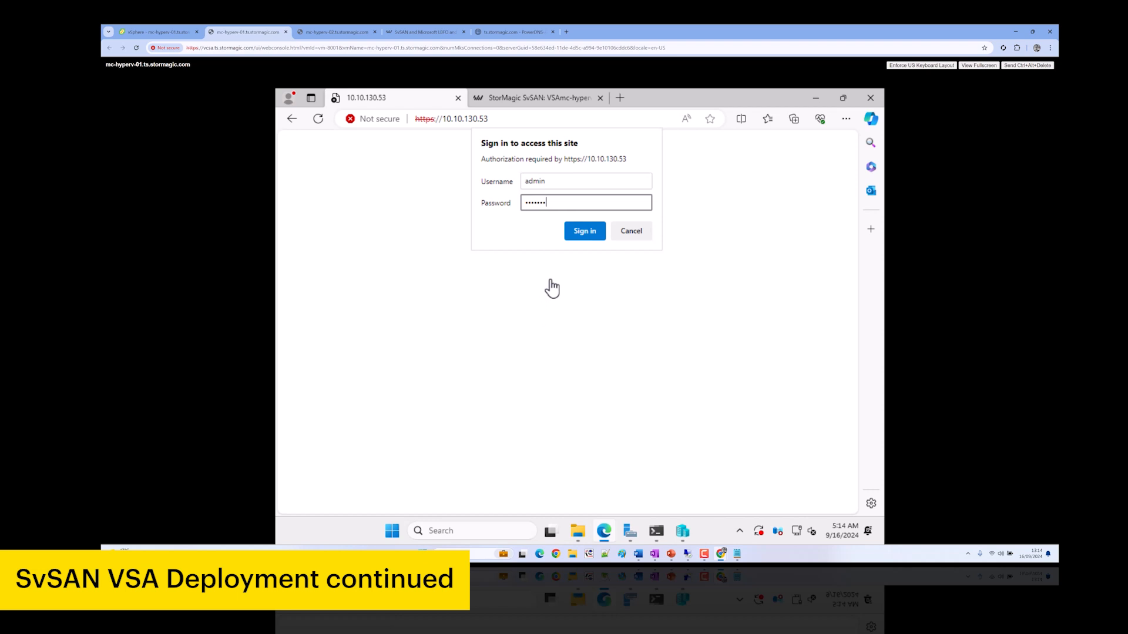
key("Return")
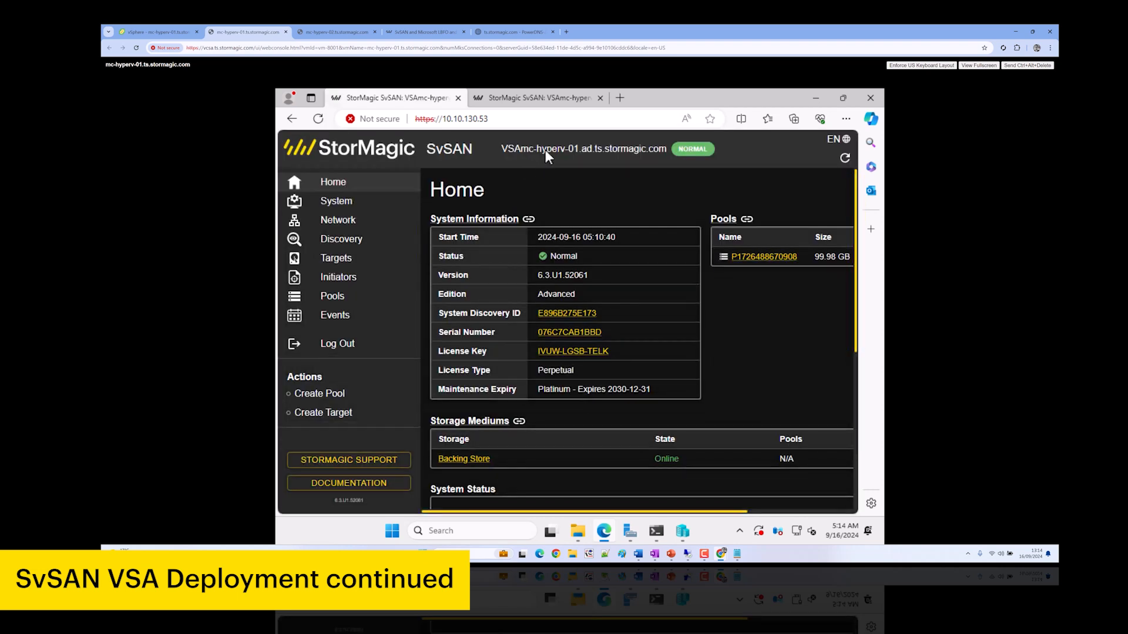
Check VSAmc-hyperv-02's Not Licensed dashboard and enter licensing.stormagic.com in a new tab
left_click(545, 99)
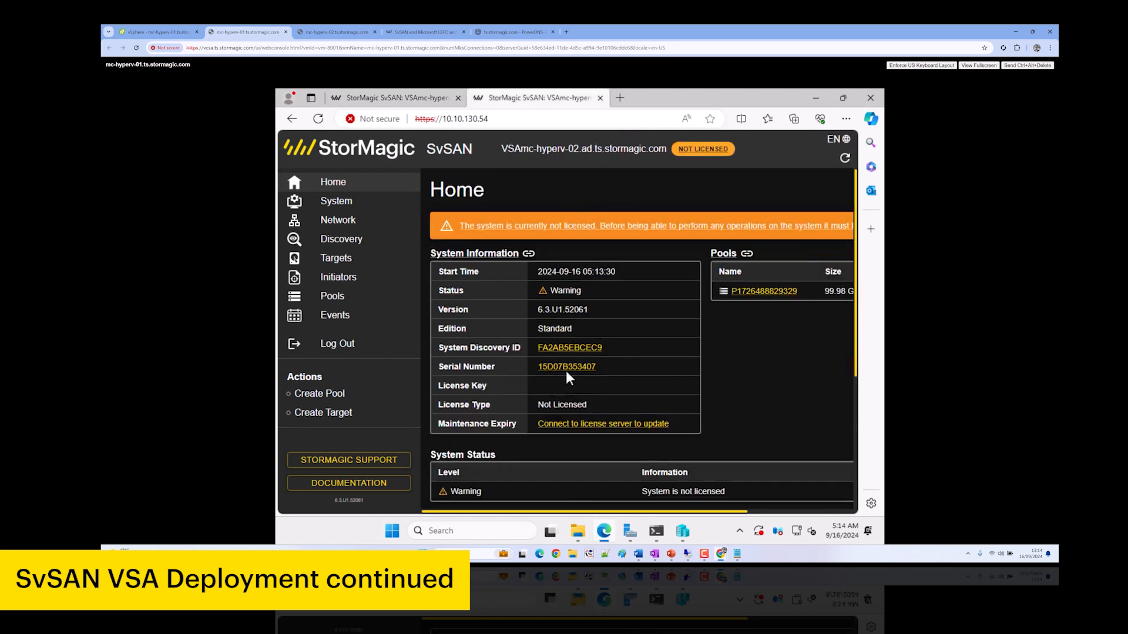
key("ctrl+t")
type("licensin")
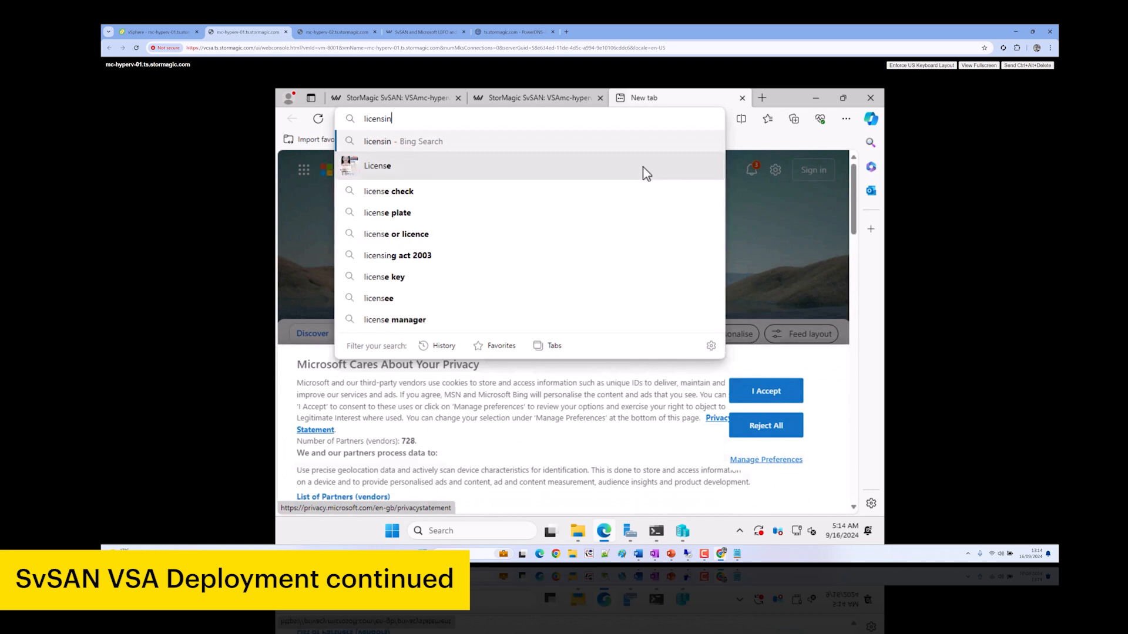
type("g.stormagic.com")
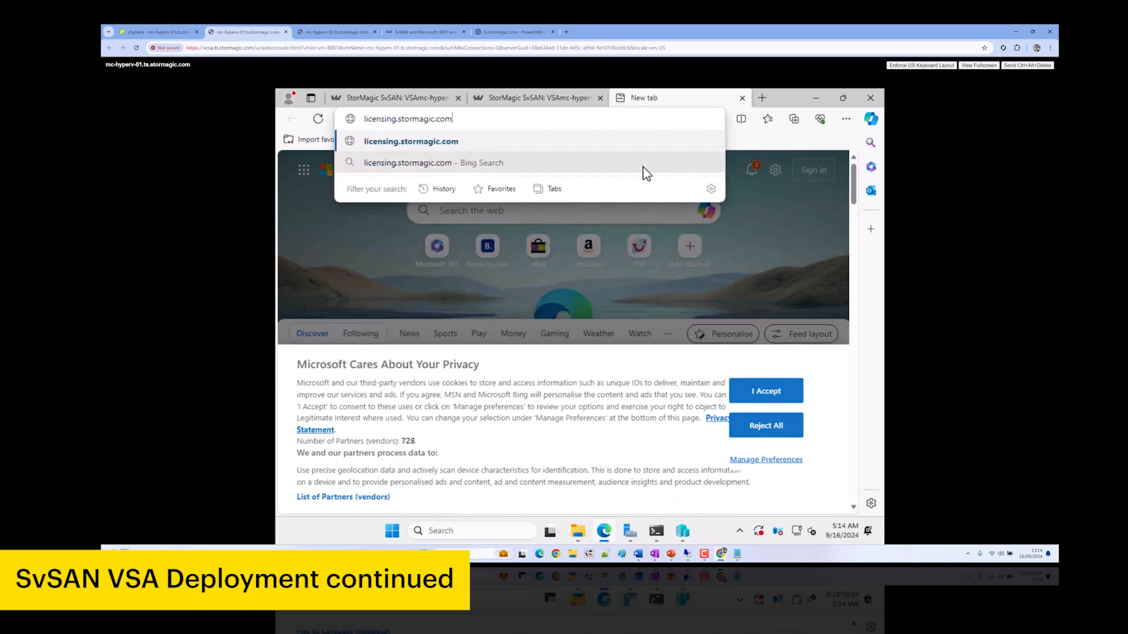
Request VSAmc-hyperv-02's offline licence file using the licence key and its copied serial number
key("Return")
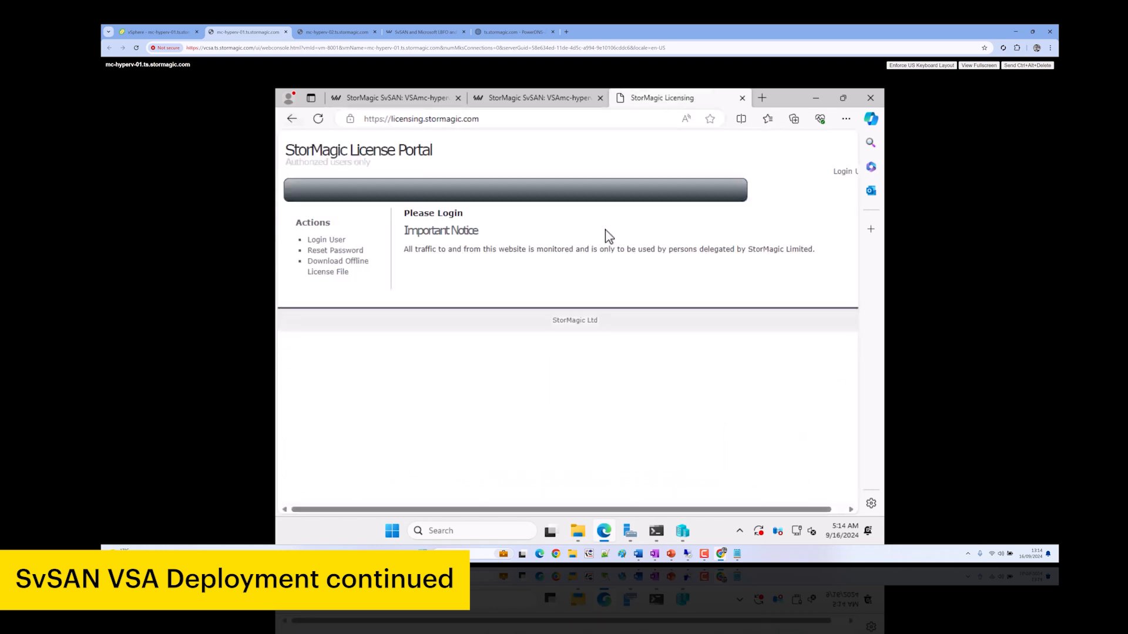
left_click(344, 270)
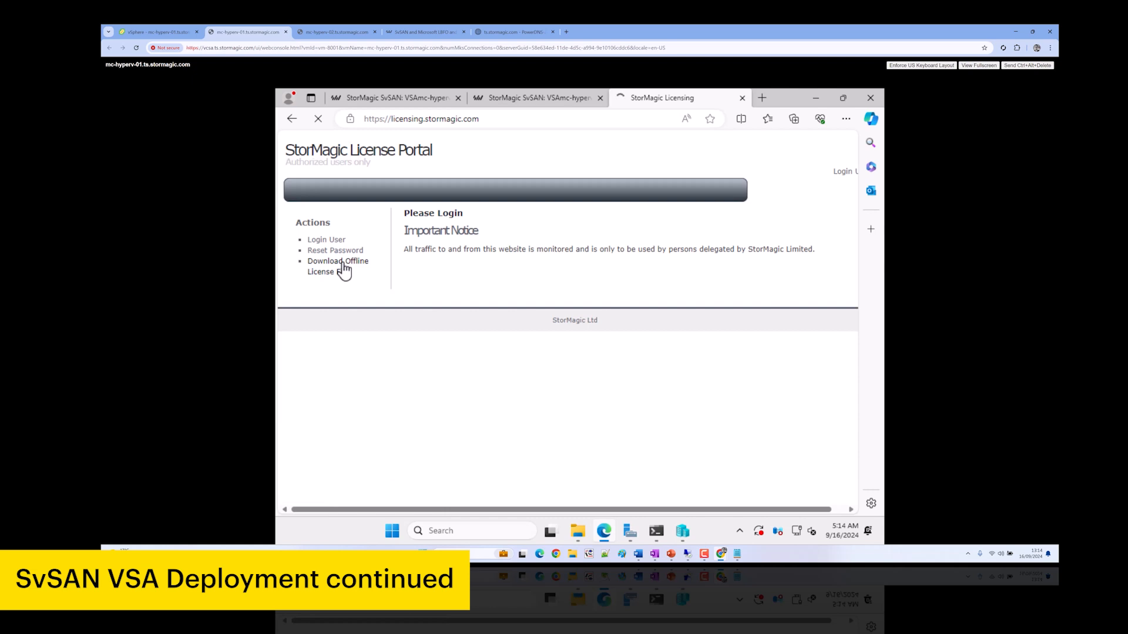
left_click(479, 227)
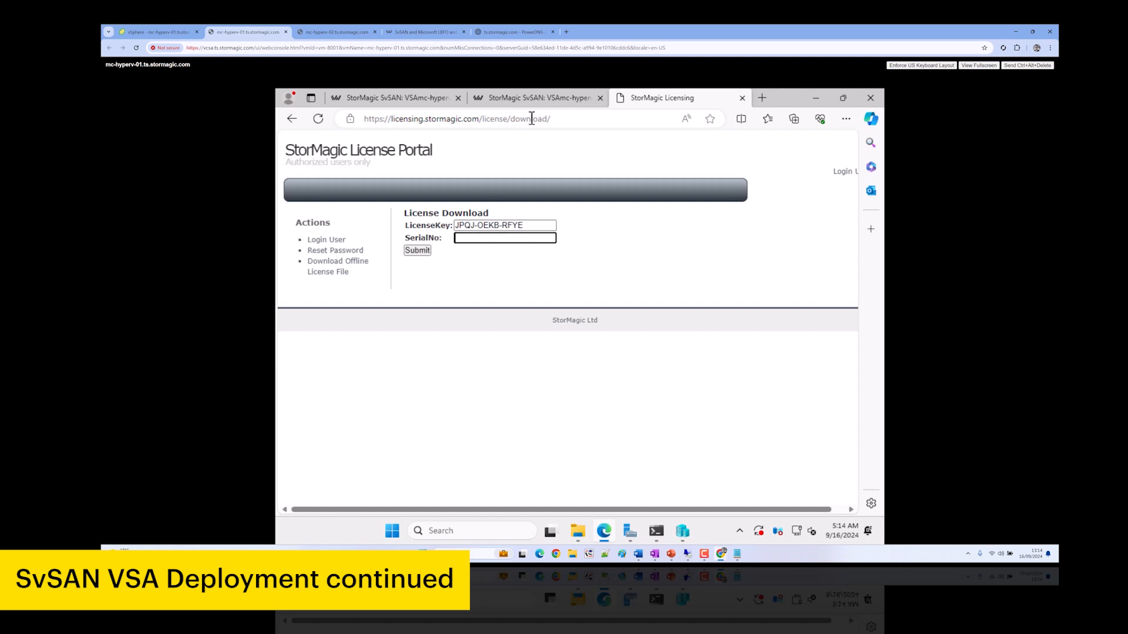
left_click(543, 98)
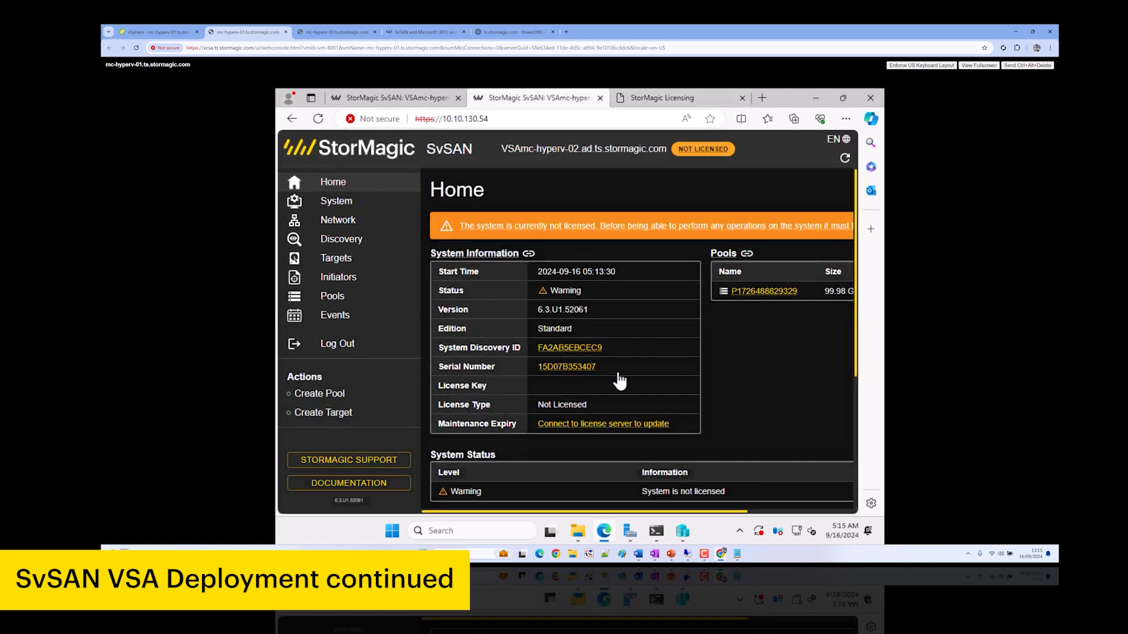
left_click_drag(596, 367, 542, 367)
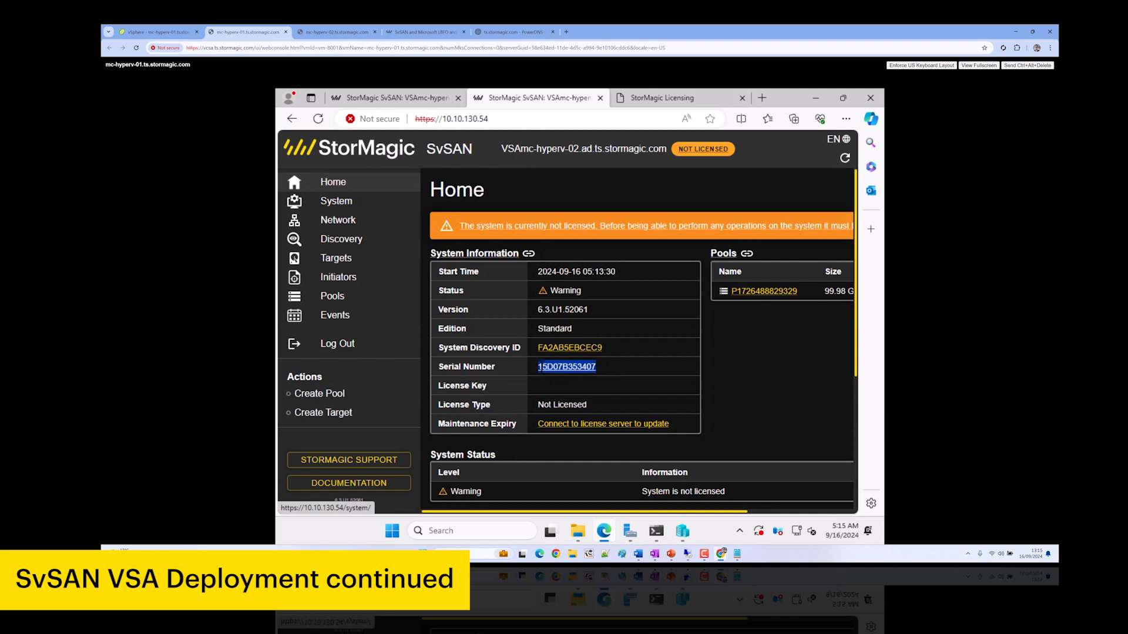
left_click(663, 98)
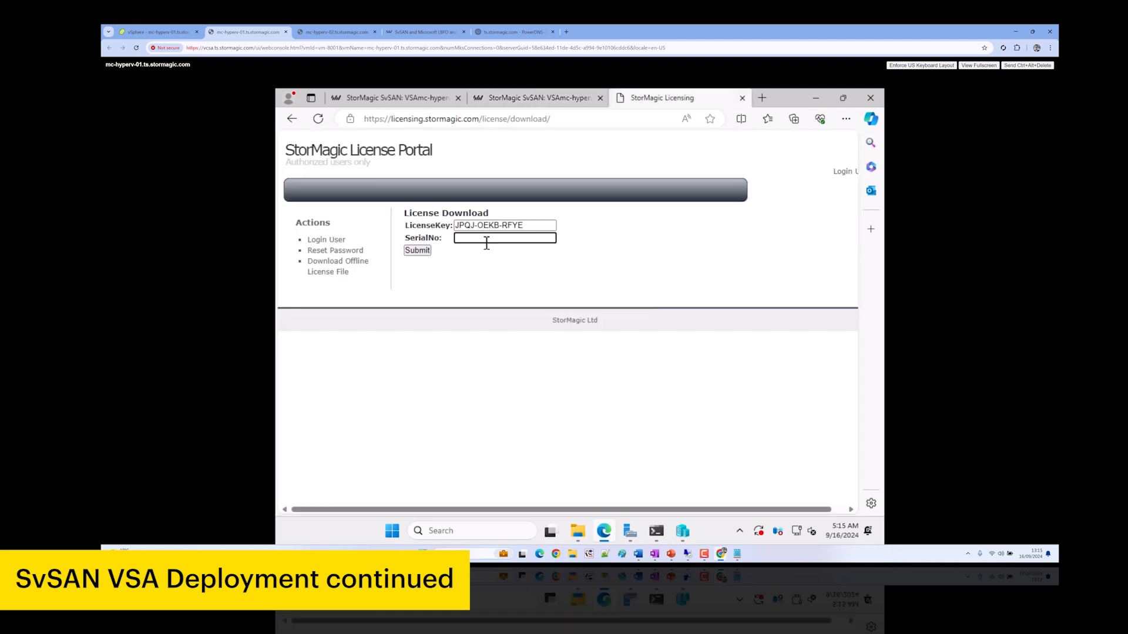
key("Tab")
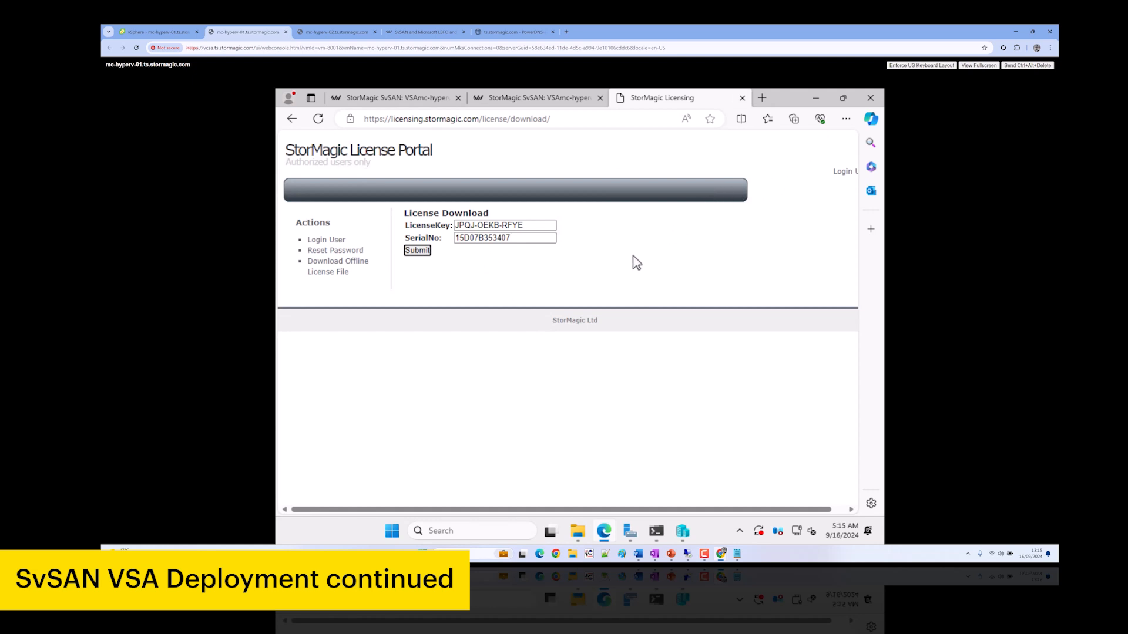
Open the Downloads folder to find the downloaded .license file
left_click(846, 121)
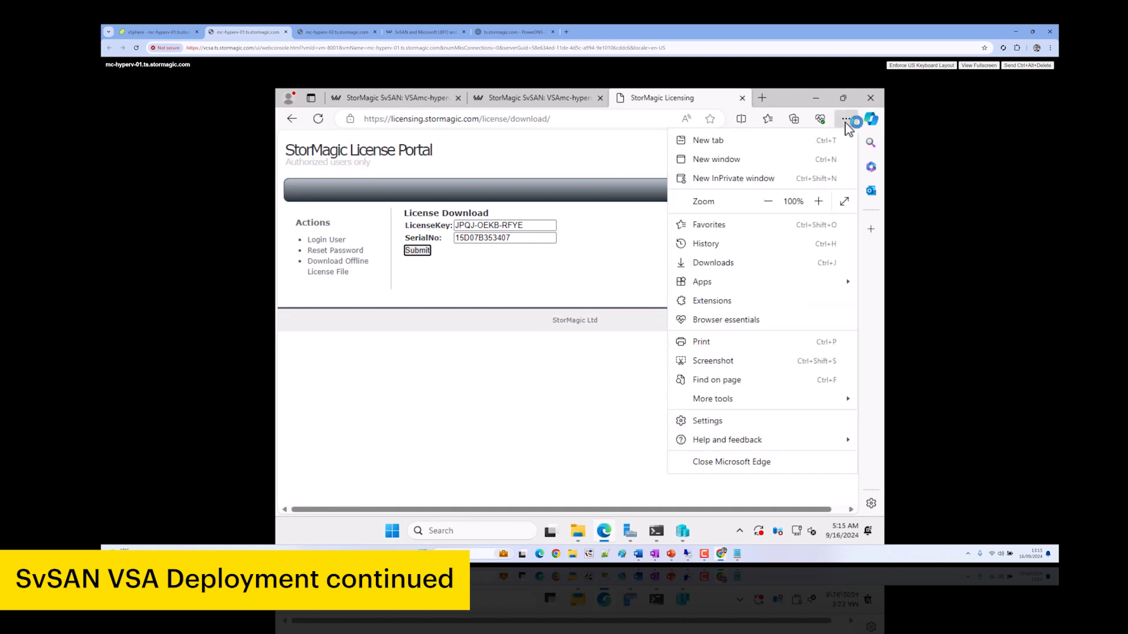
left_click(581, 531)
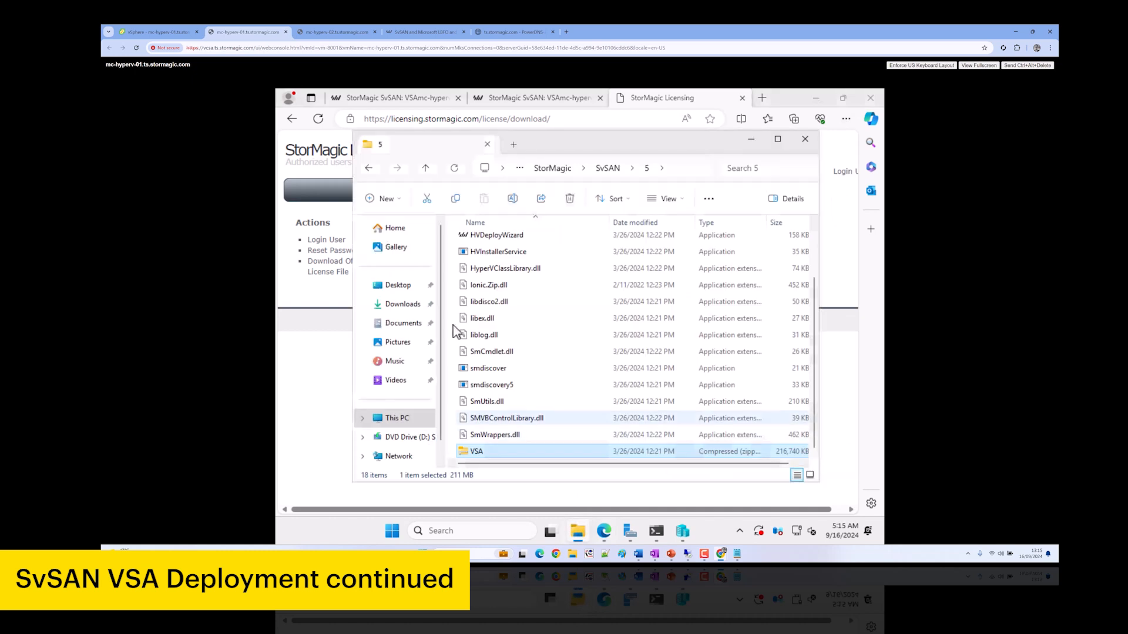
left_click(399, 306)
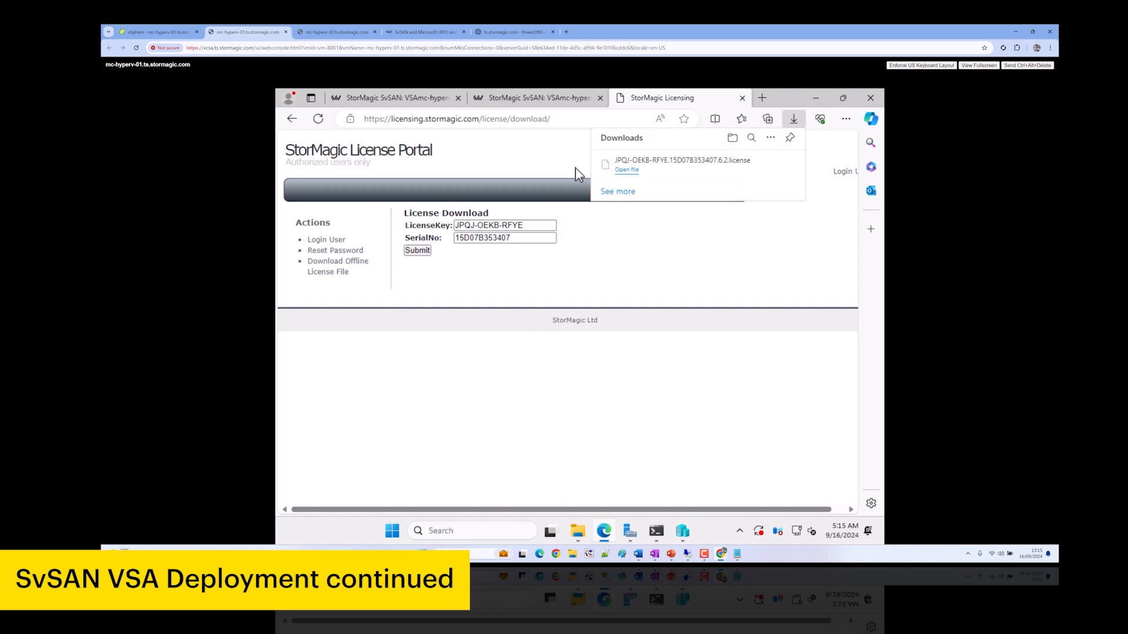
Upload the downloaded .license file via Offline Activation on VSAmc-hyperv-02's System License page
left_click(538, 98)
scroll(692, 406, "down", 3)
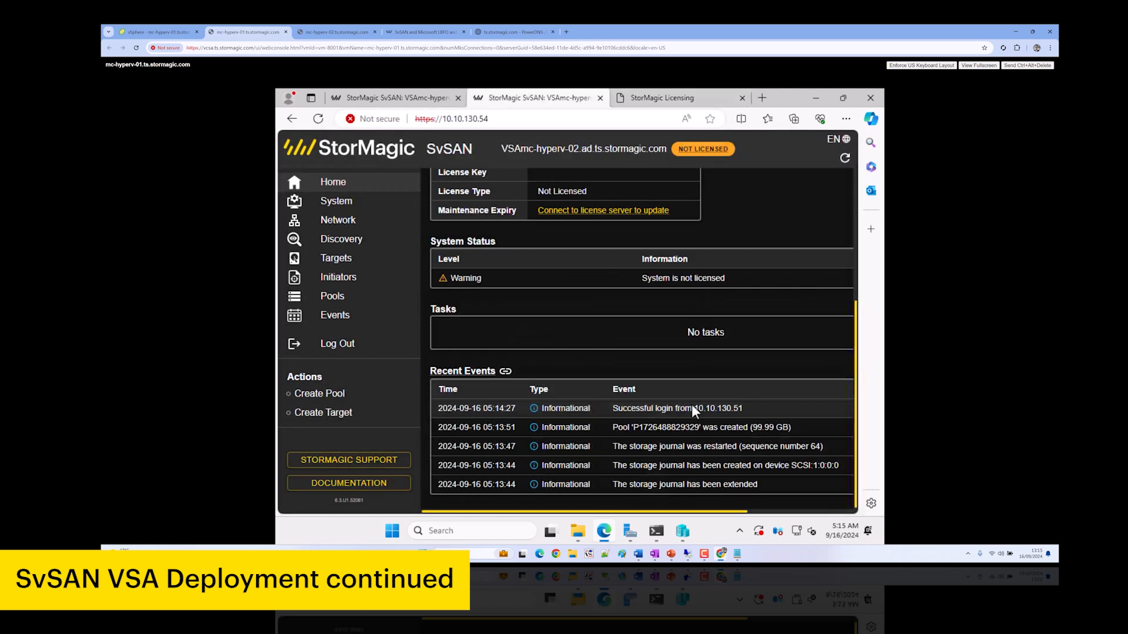
left_click(564, 209)
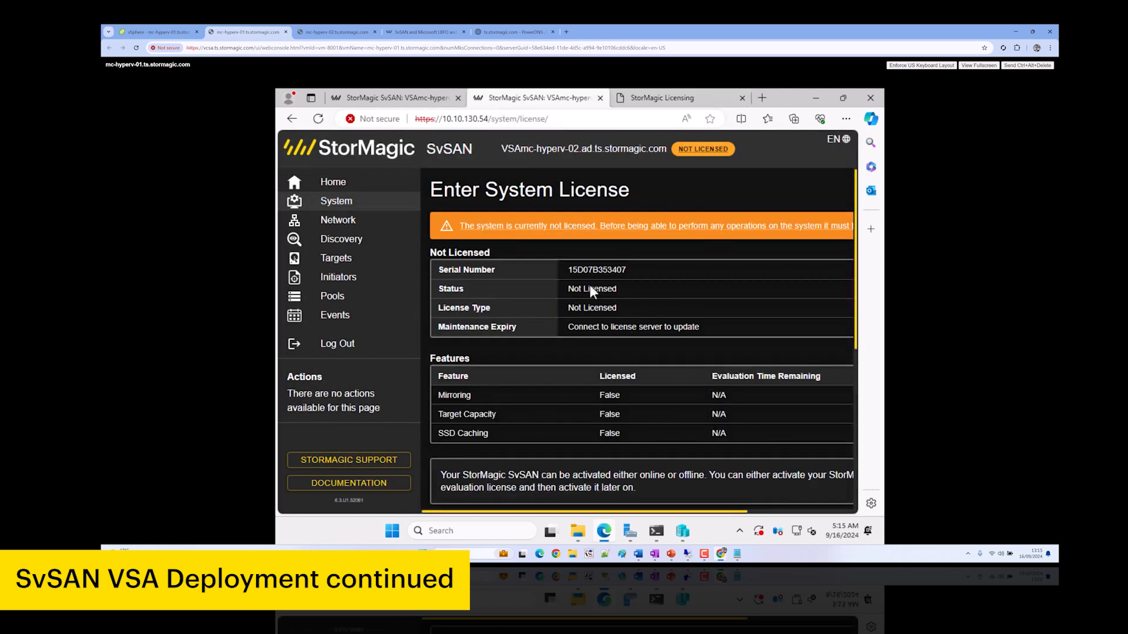
scroll(645, 367, "down", 4)
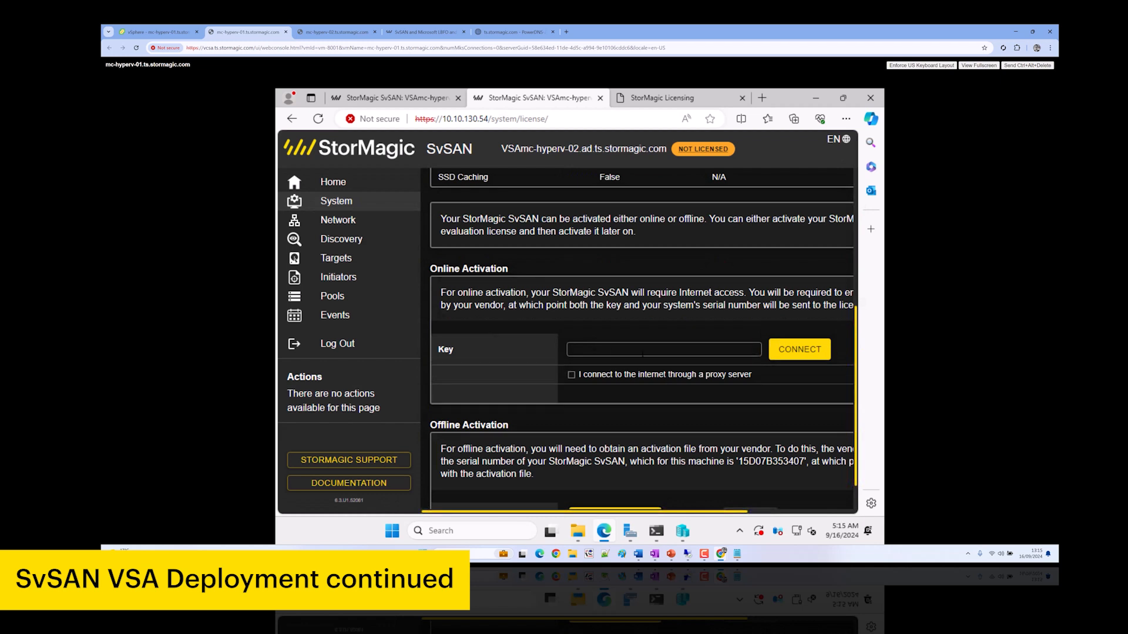
scroll(619, 339, "down", 1)
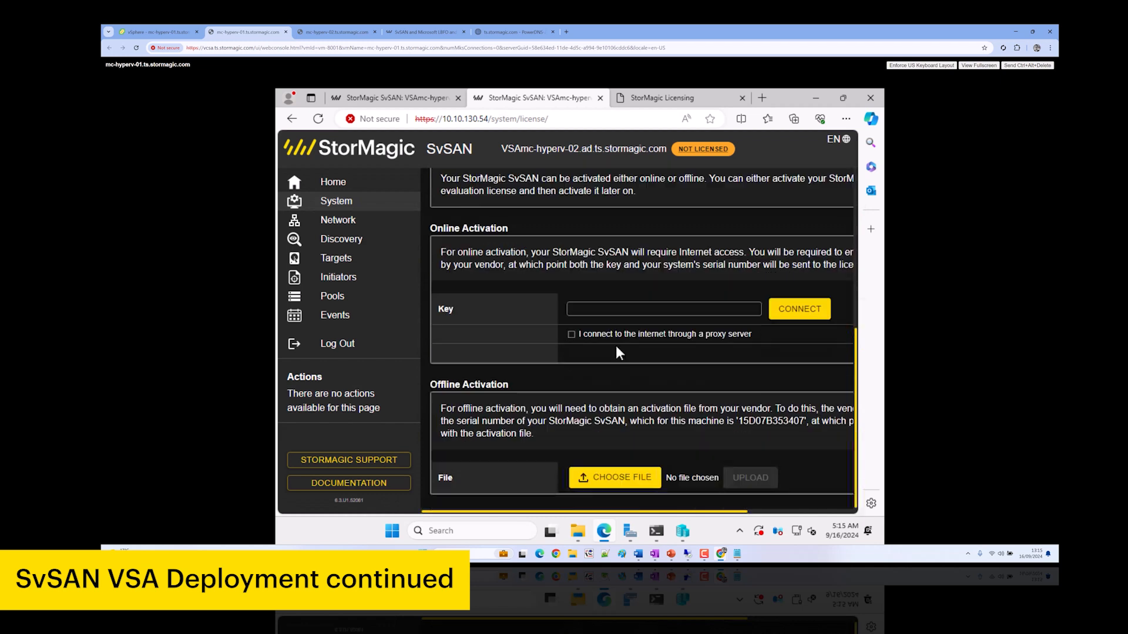
left_click(622, 479)
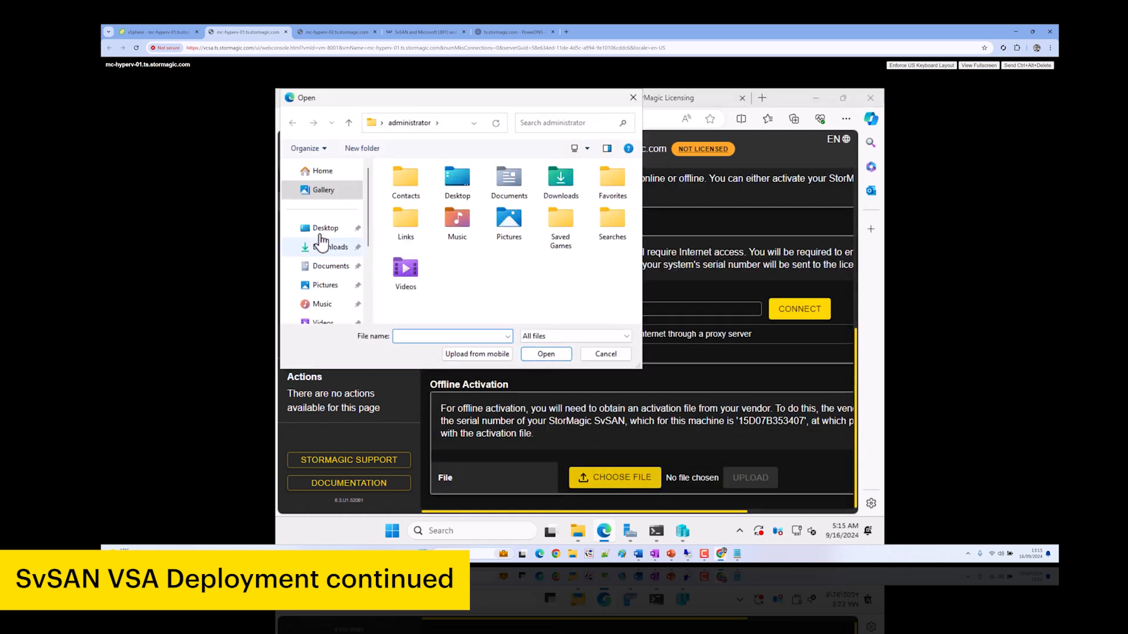
left_click(352, 248)
double_click(413, 202)
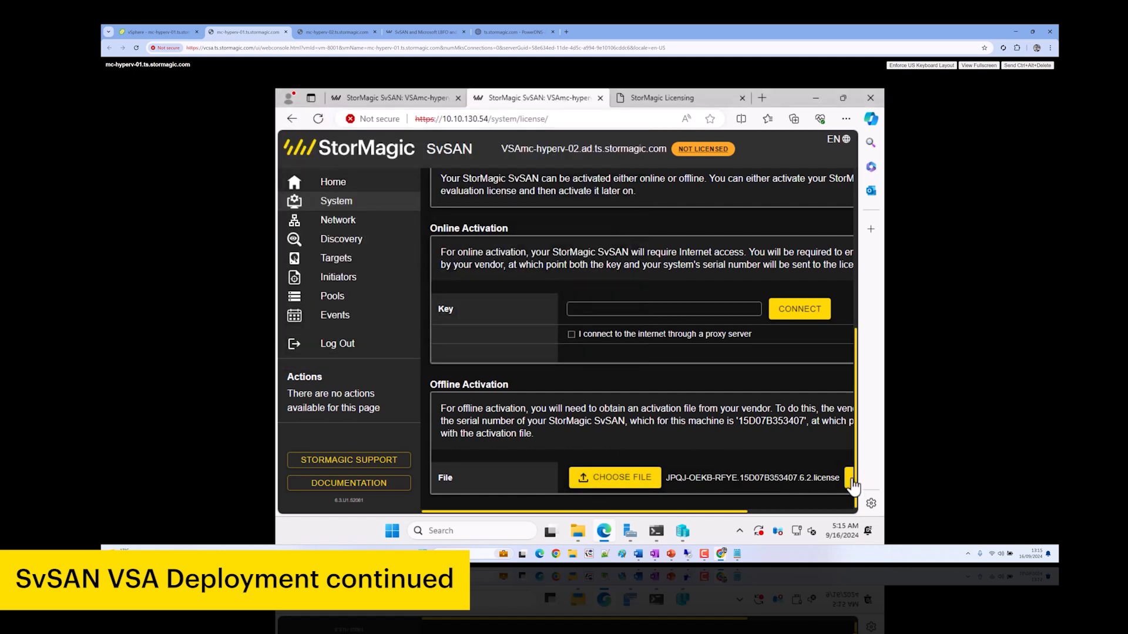
left_click(850, 478)
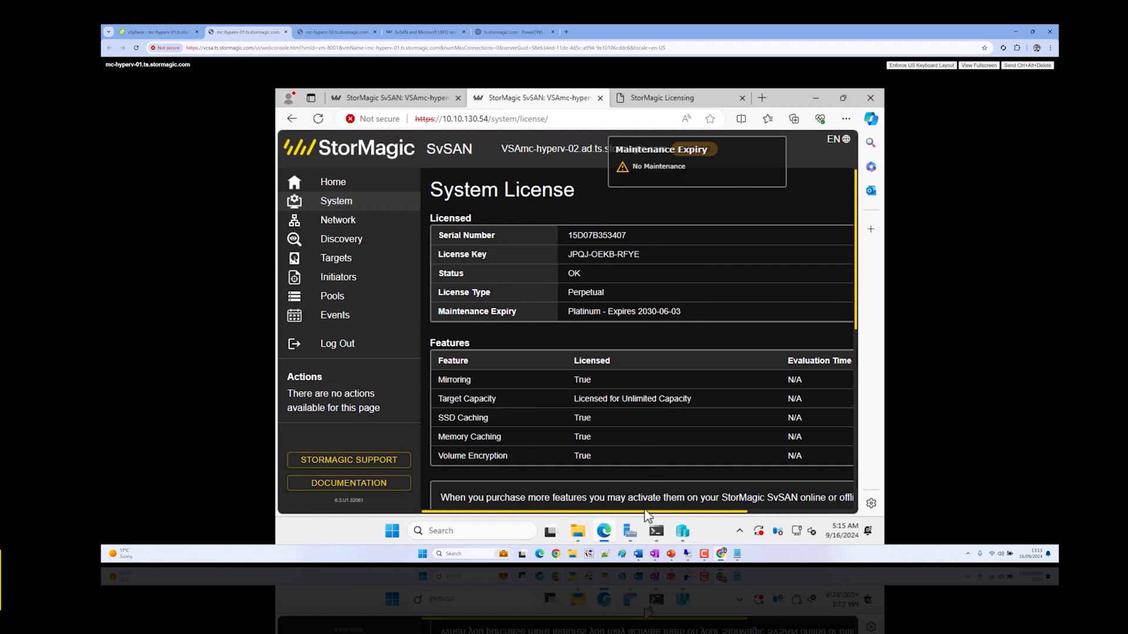
Add a SCSI hard drive backed by physical Disk 1 (10 GB) to VSAmc-hyperv-02
left_click(682, 532)
right_click(499, 179)
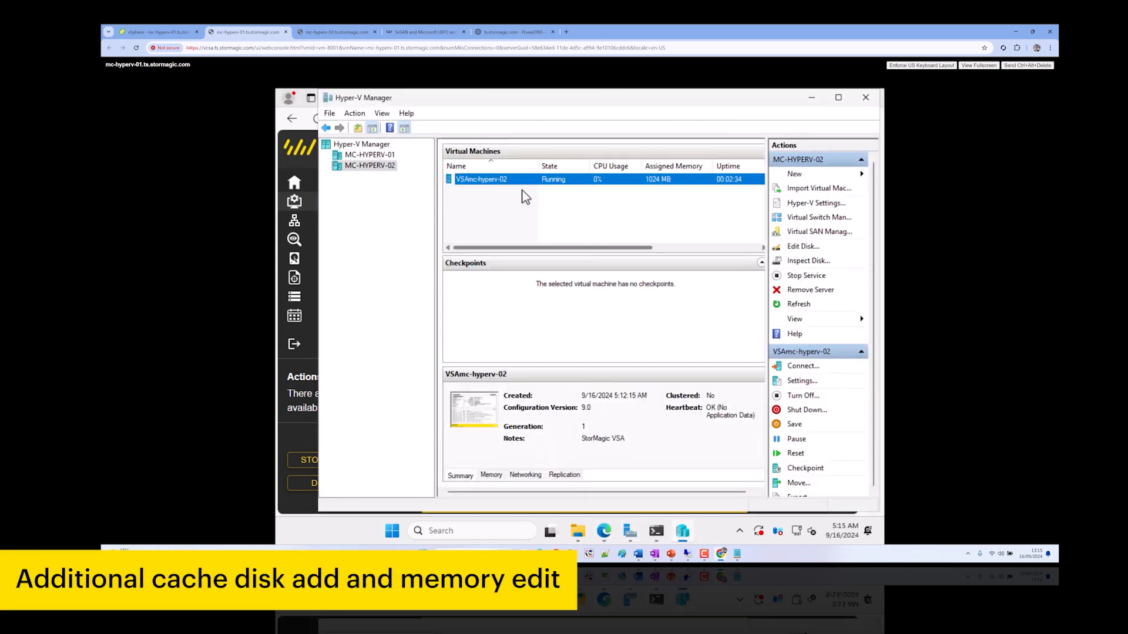
left_click(545, 205)
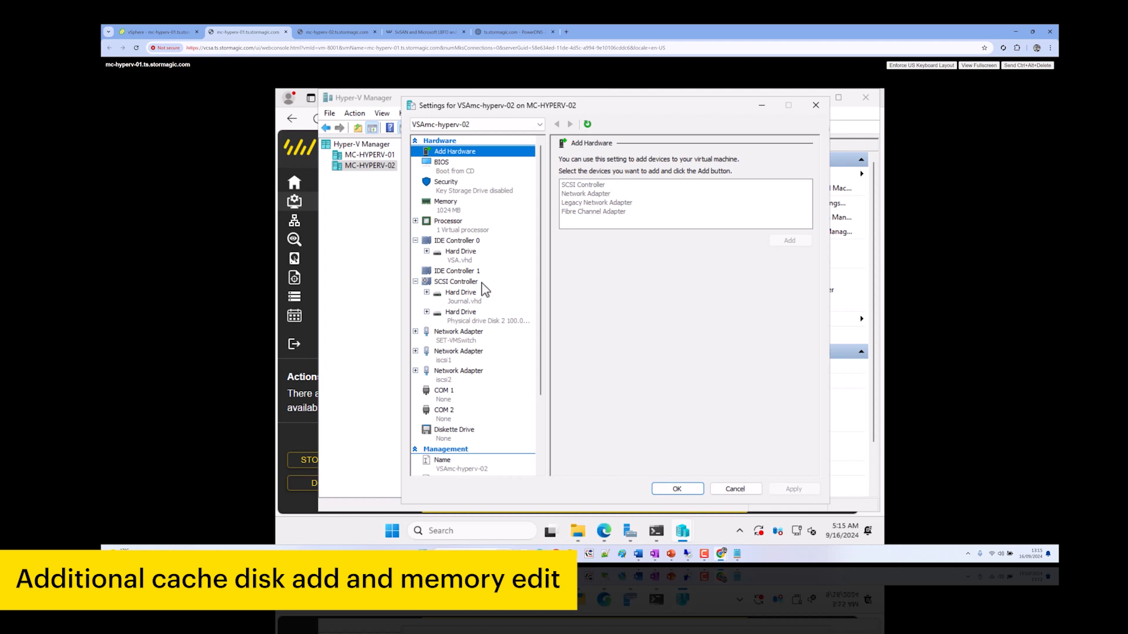
left_click(458, 282)
left_click(581, 192)
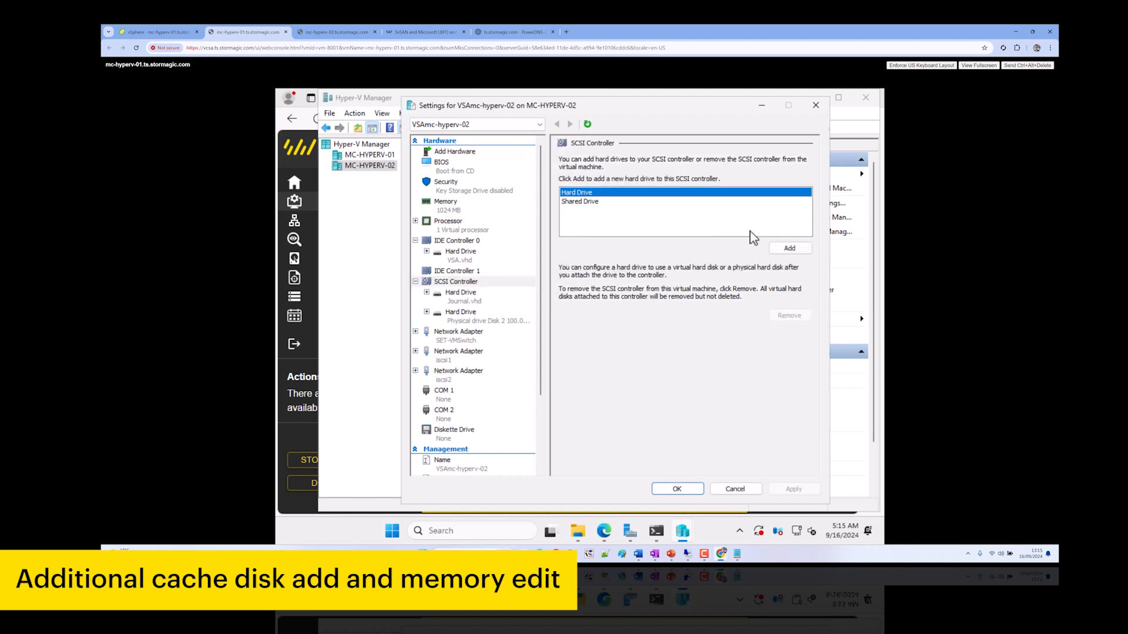
left_click(790, 248)
left_click(593, 293)
left_click(794, 489)
left_click(693, 493)
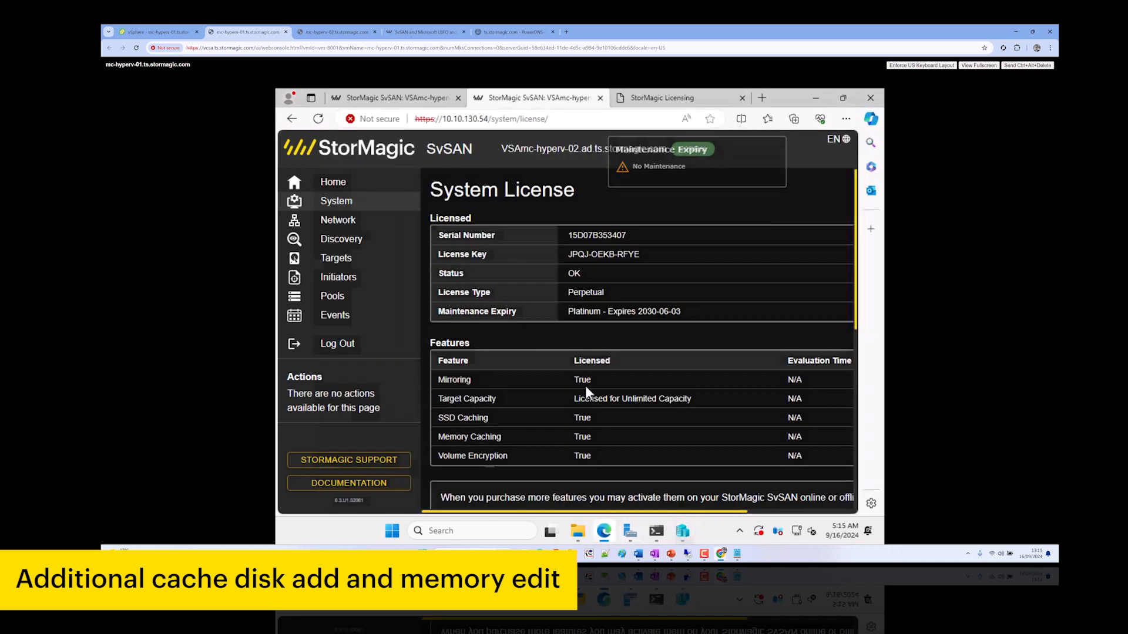
left_click(388, 98)
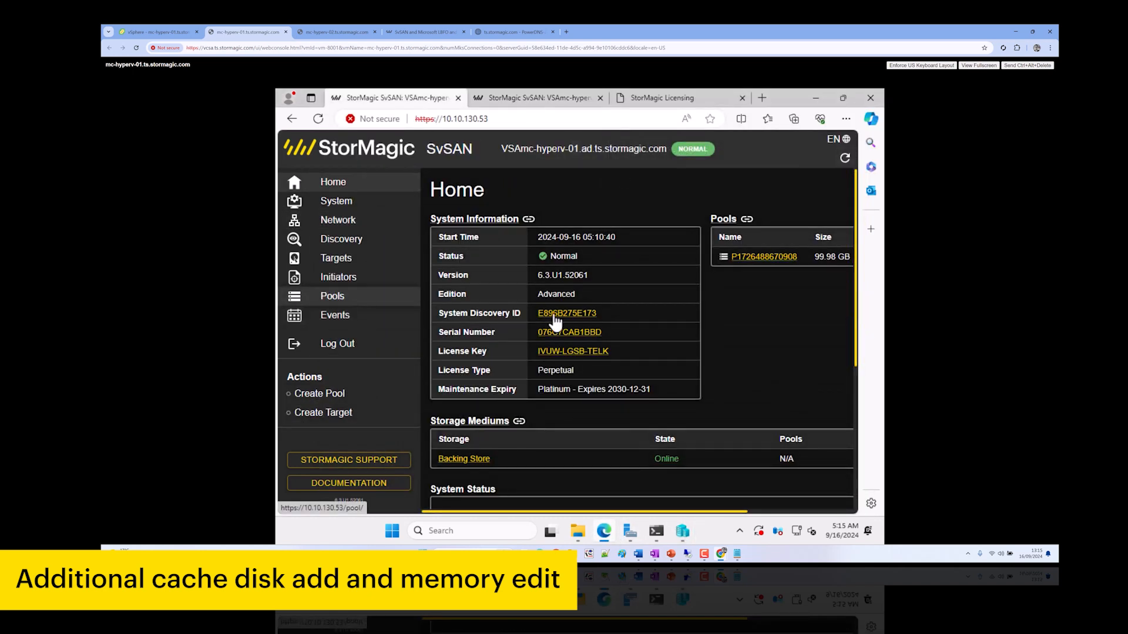
Create JBOD pool cache0 on VSAmc-hyperv-01 using its 10 GB SCSI disk
key("ctrl+minus")
key("ctrl+minus")
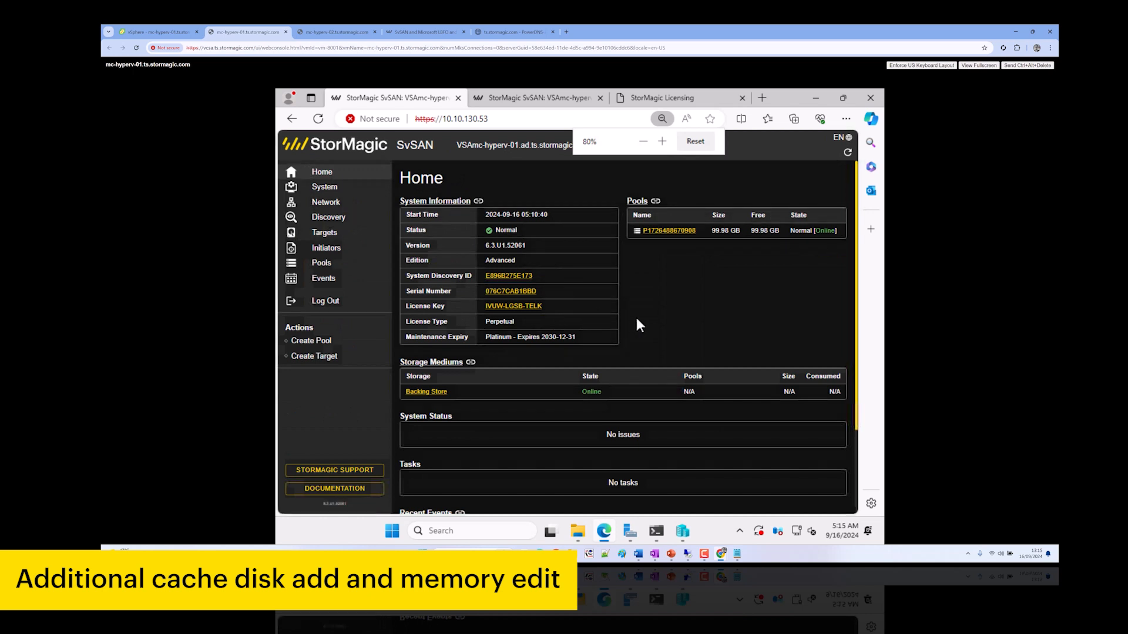
left_click(323, 263)
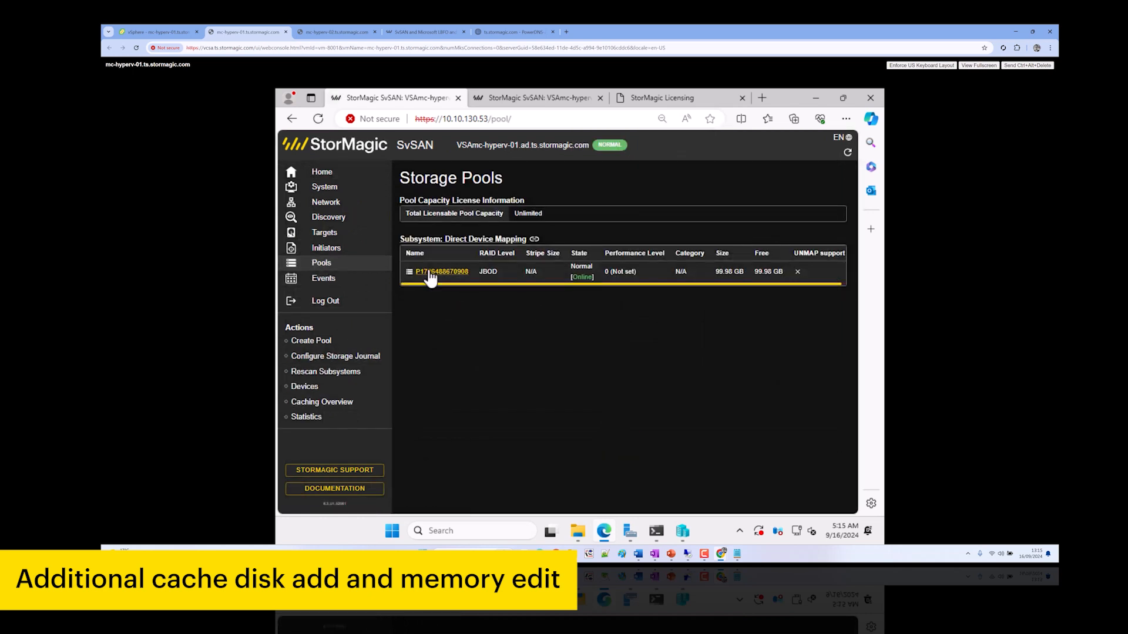
left_click(311, 341)
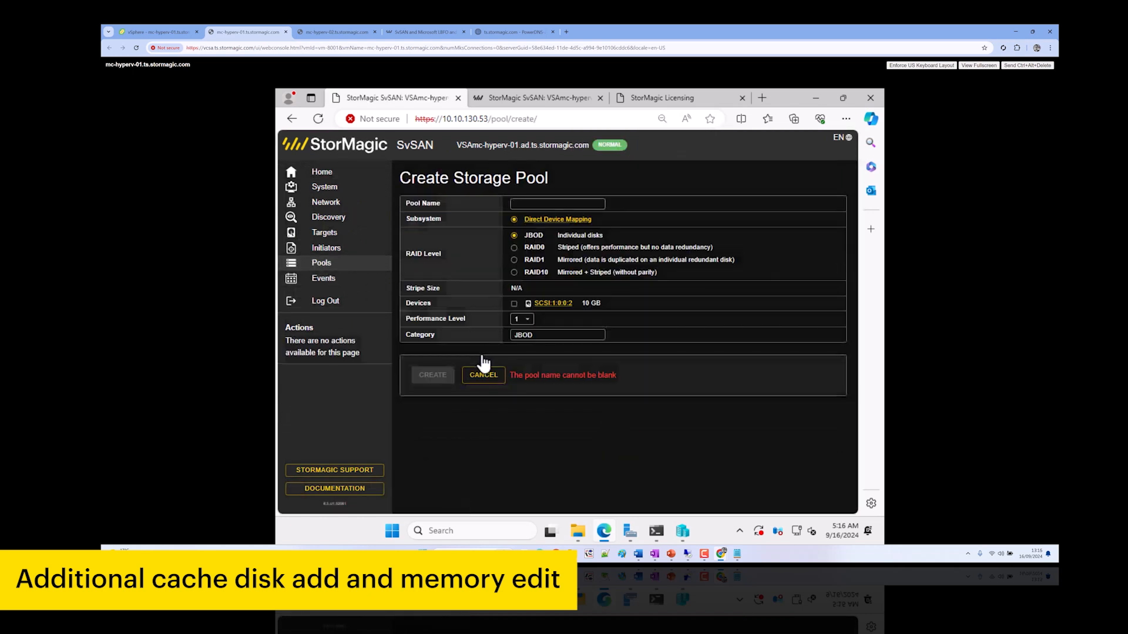
left_click(540, 203)
type("cache0")
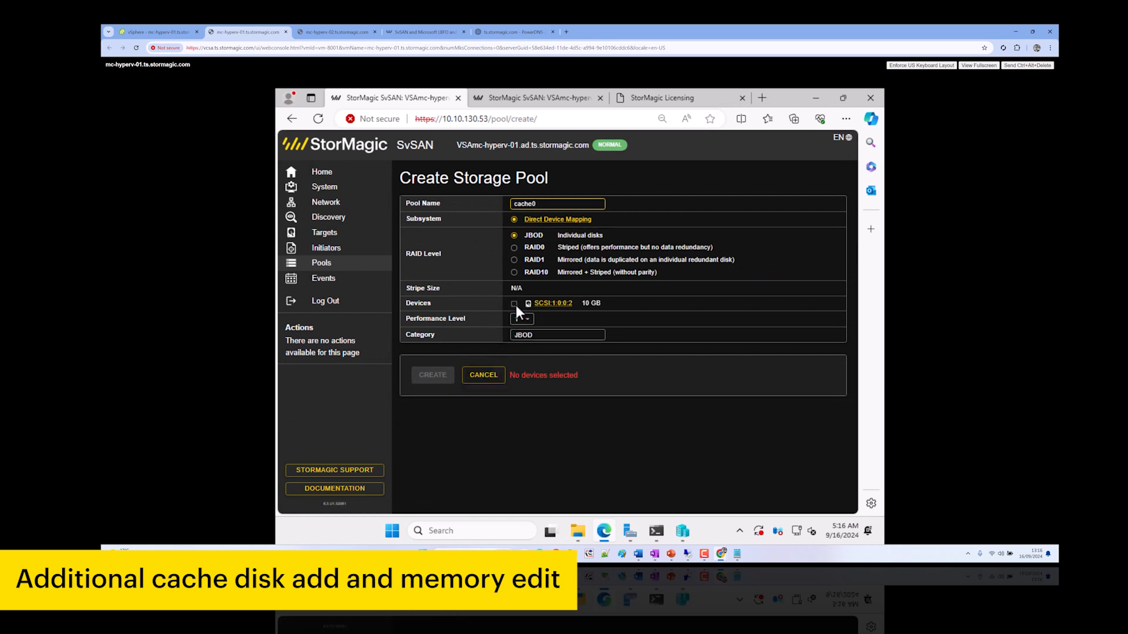
left_click(514, 304)
left_click(432, 375)
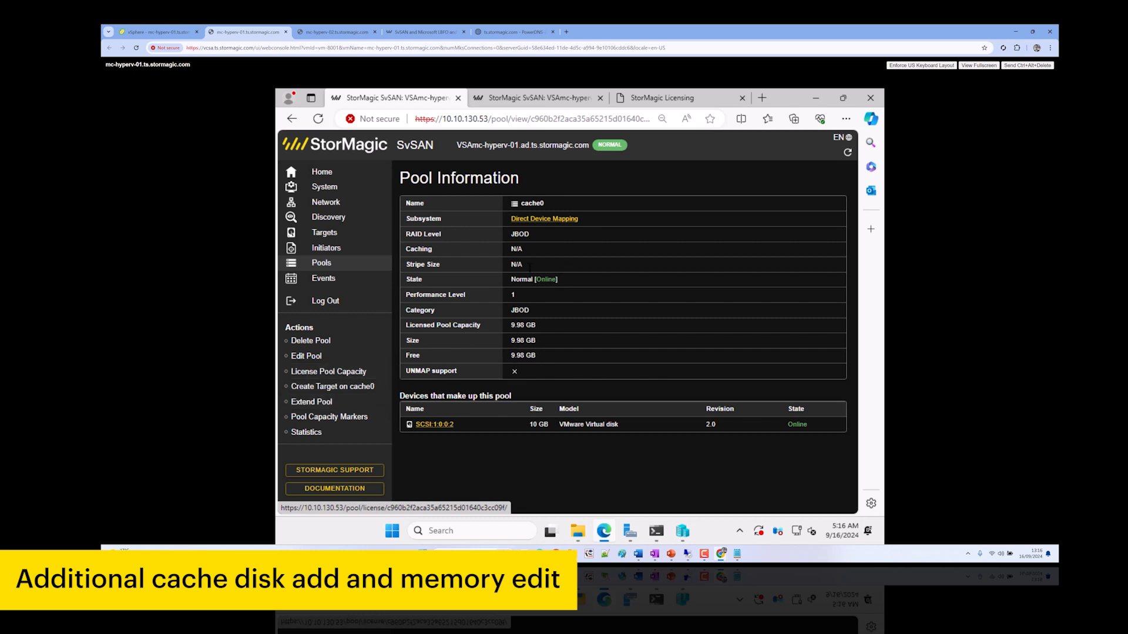
left_click(545, 100)
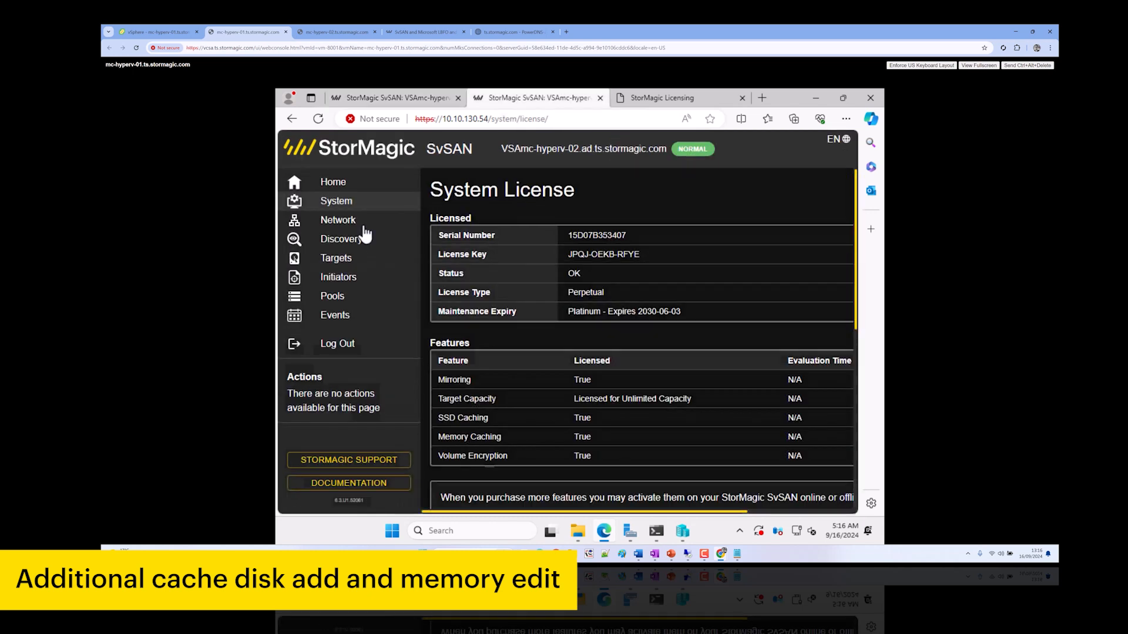
Create pool cache0 on VSAmc-hyperv-02 from its 10 GB SCSI disk SCSI:1:0:2
key("ctrl+minus")
key("ctrl+minus")
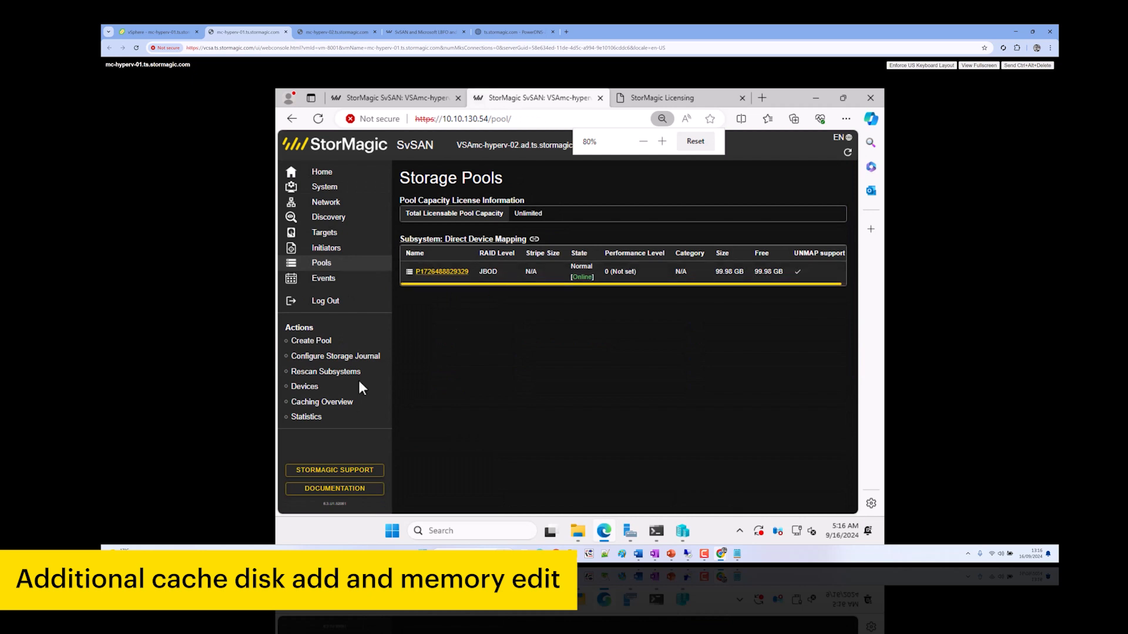
left_click(540, 203)
type("cache0")
left_click(514, 303)
left_click(434, 375)
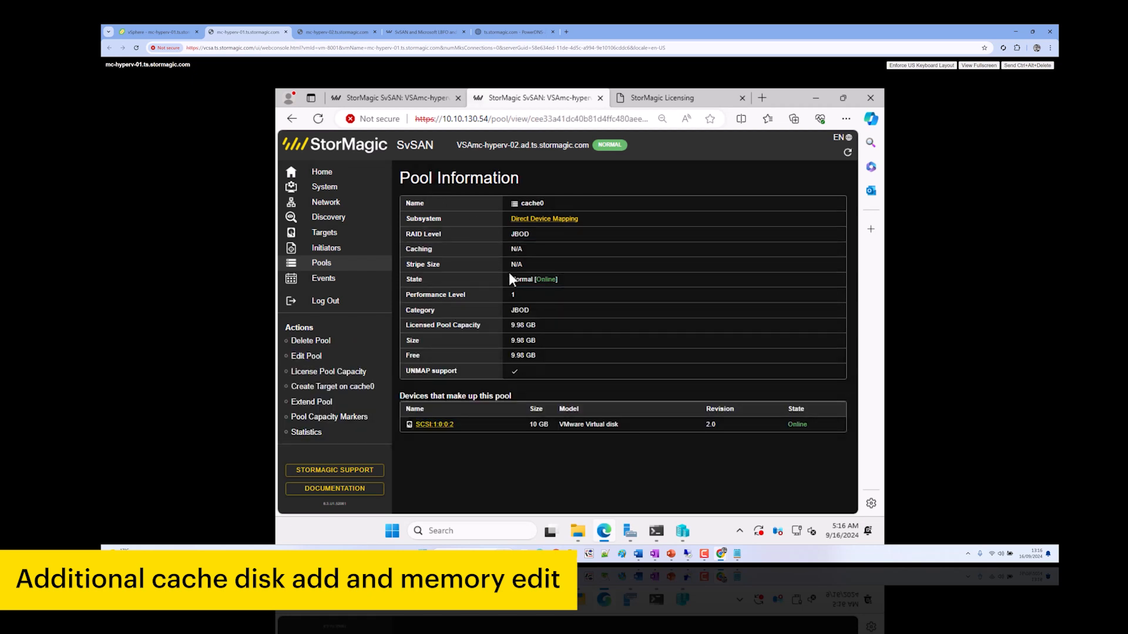
left_click(681, 531)
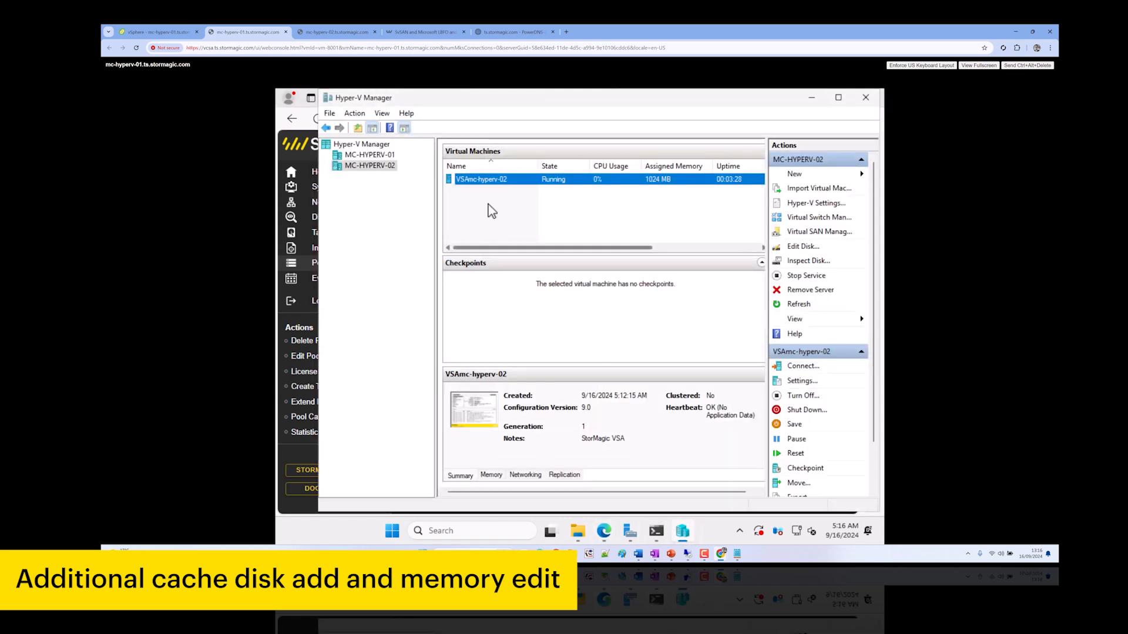
Shut down VSAmc-hyperv-02; attempt a RAM change on running VSAmc-hyperv-01, which errors and is cancelled
right_click(477, 182)
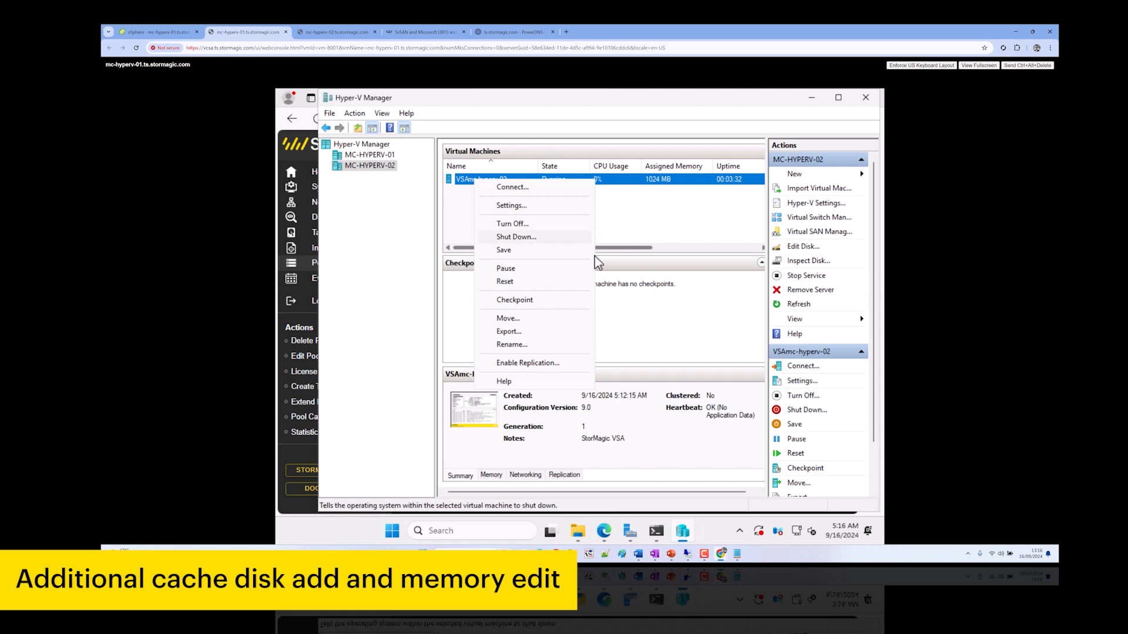
left_click(515, 236)
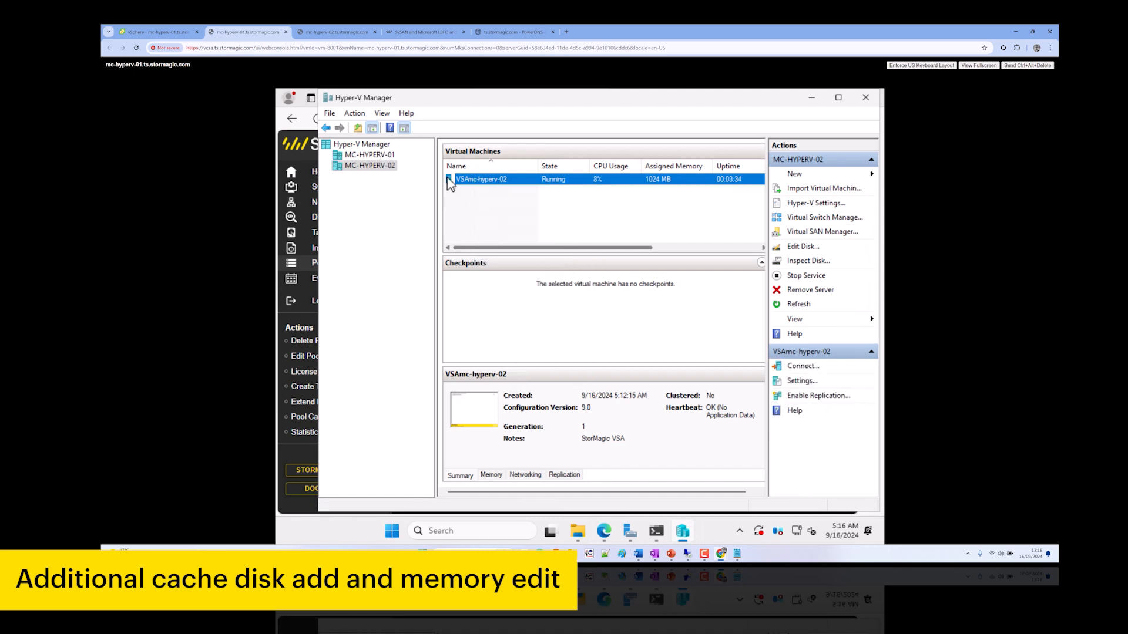
right_click(470, 179)
left_click(495, 207)
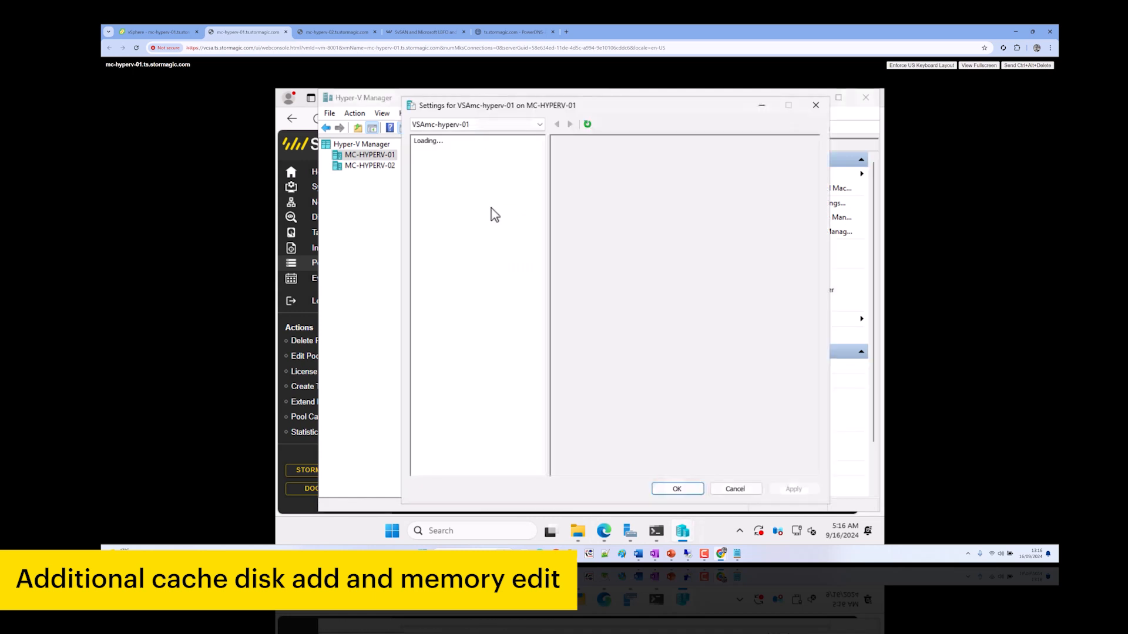
left_click(451, 205)
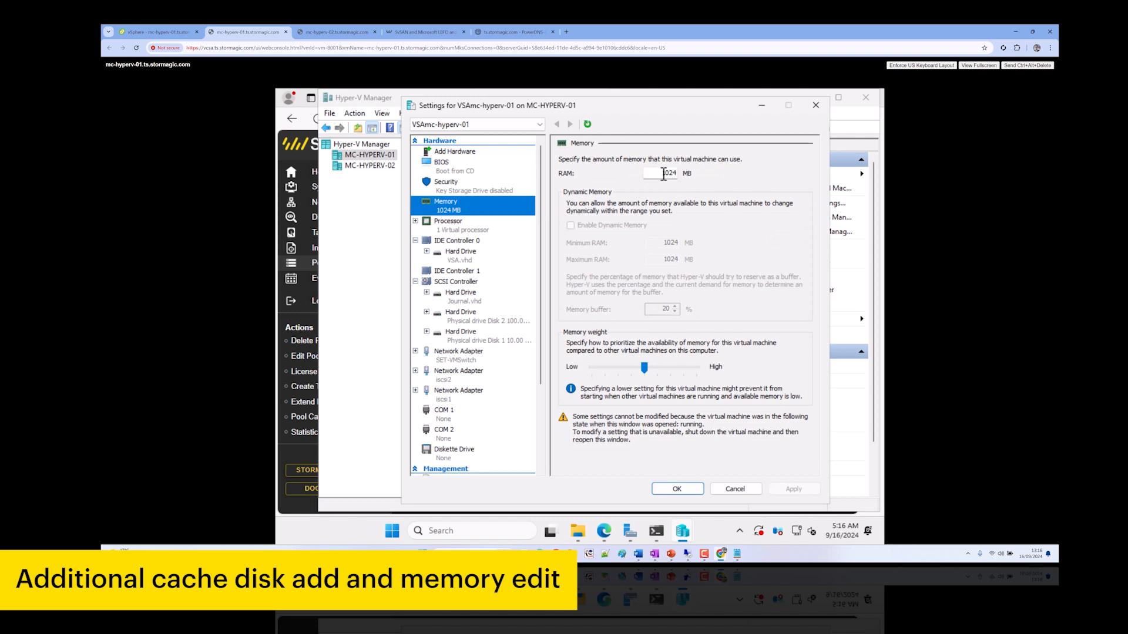
double_click(663, 174)
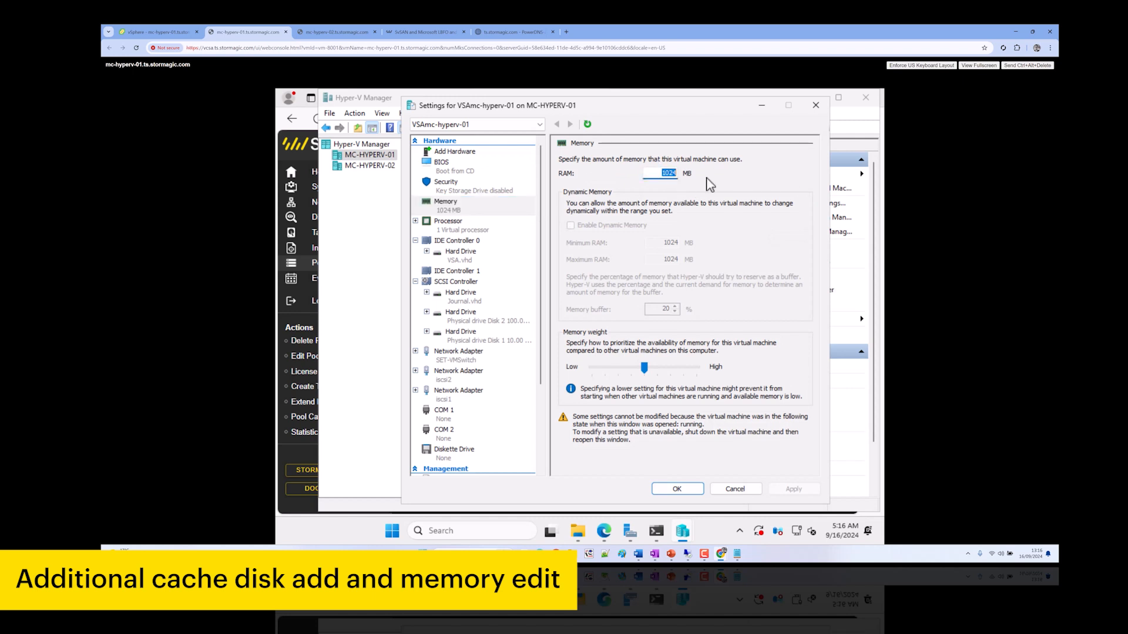
type("4")
left_click(677, 488)
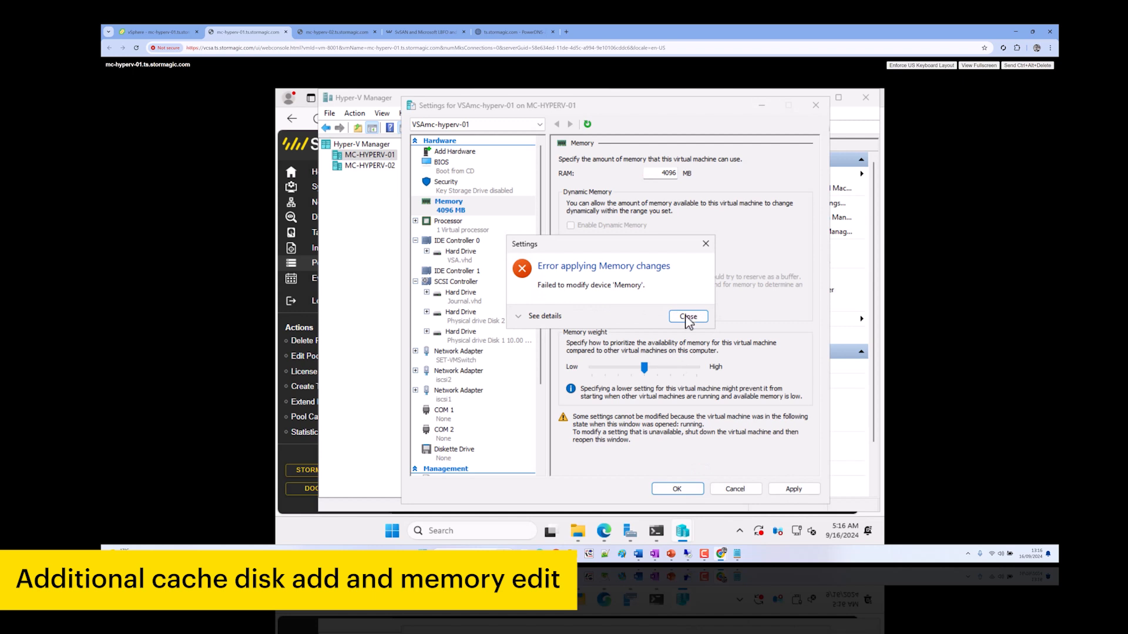
left_click(687, 317)
left_click(735, 489)
Set VSAmc-hyperv-02's memory to 4096 MB of RAM and apply it
right_click(522, 181)
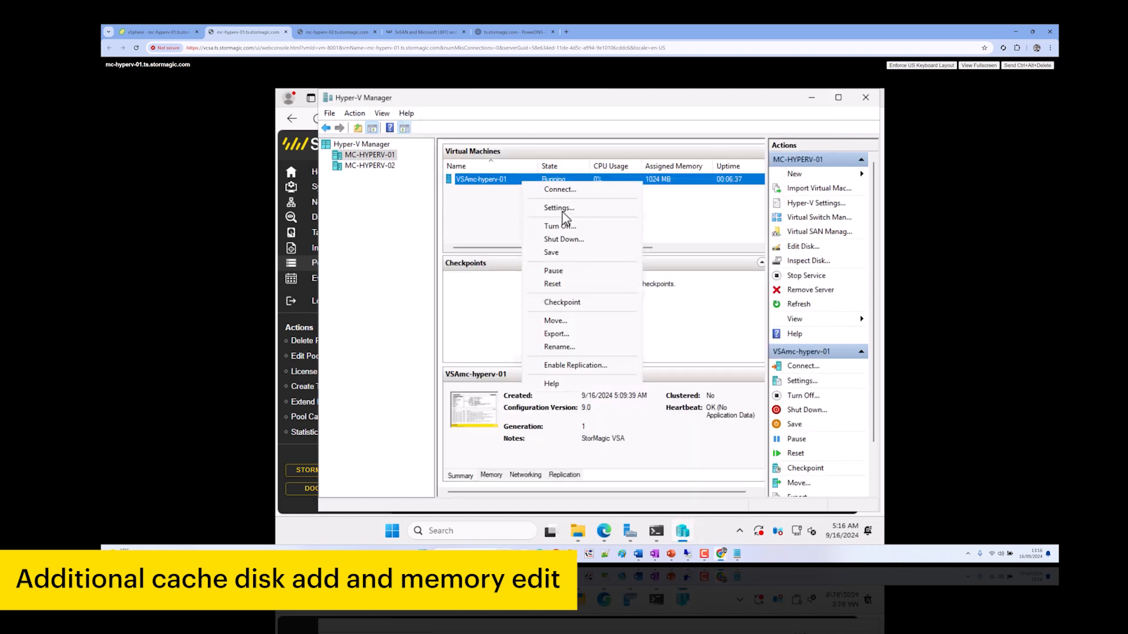
left_click(672, 271)
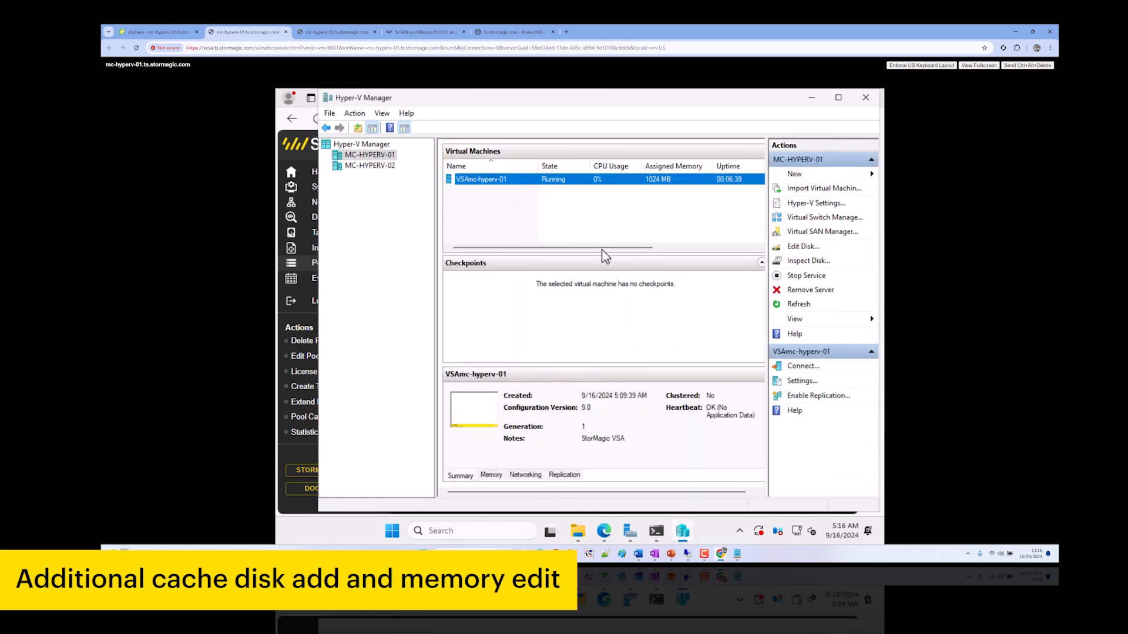
left_click(380, 167)
right_click(501, 178)
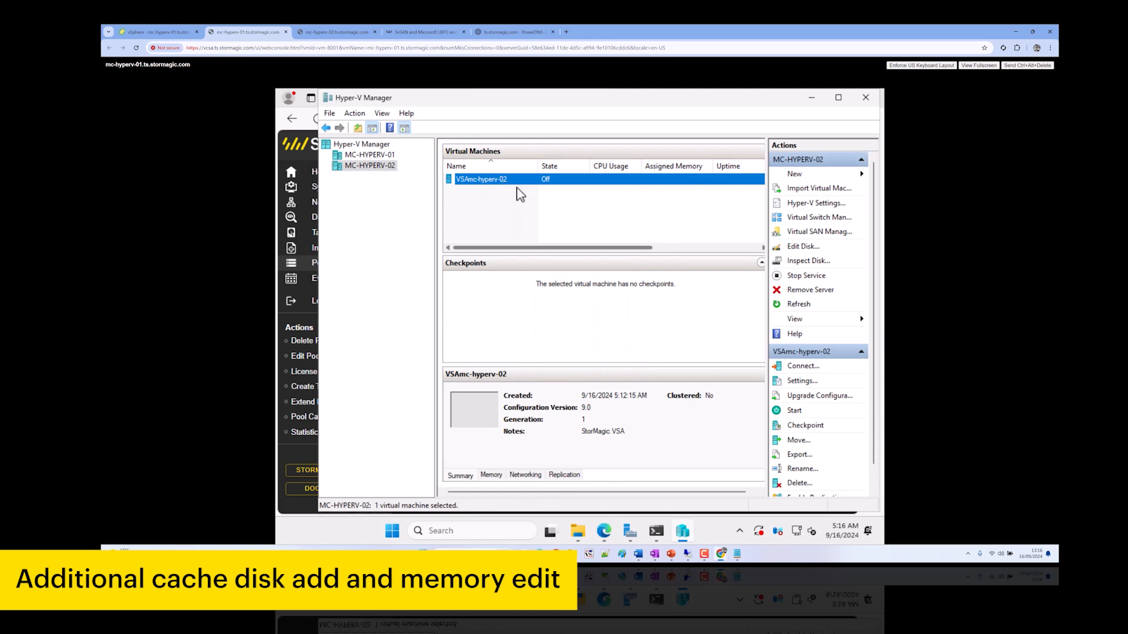
left_click(536, 205)
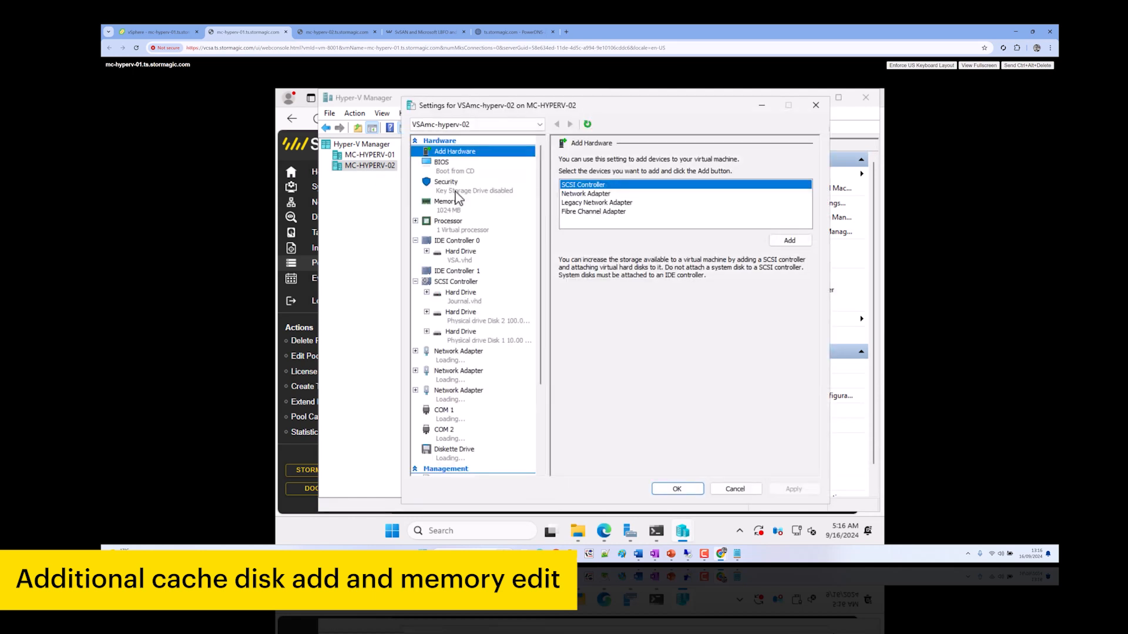
left_click(457, 210)
double_click(663, 174)
type("4096")
left_click(793, 490)
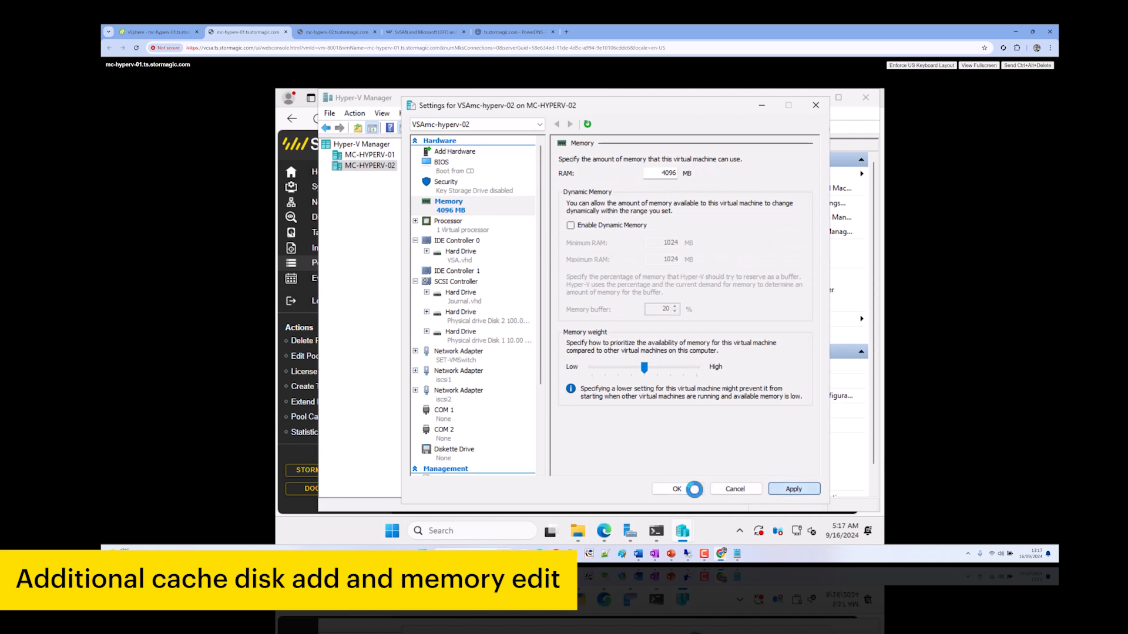
left_click(676, 488)
Reopen VSAmc-hyperv-02's settings to confirm its 4096 MB memory
left_click(388, 156)
left_click(502, 181)
right_click(502, 181)
left_click(385, 185)
left_click(379, 166)
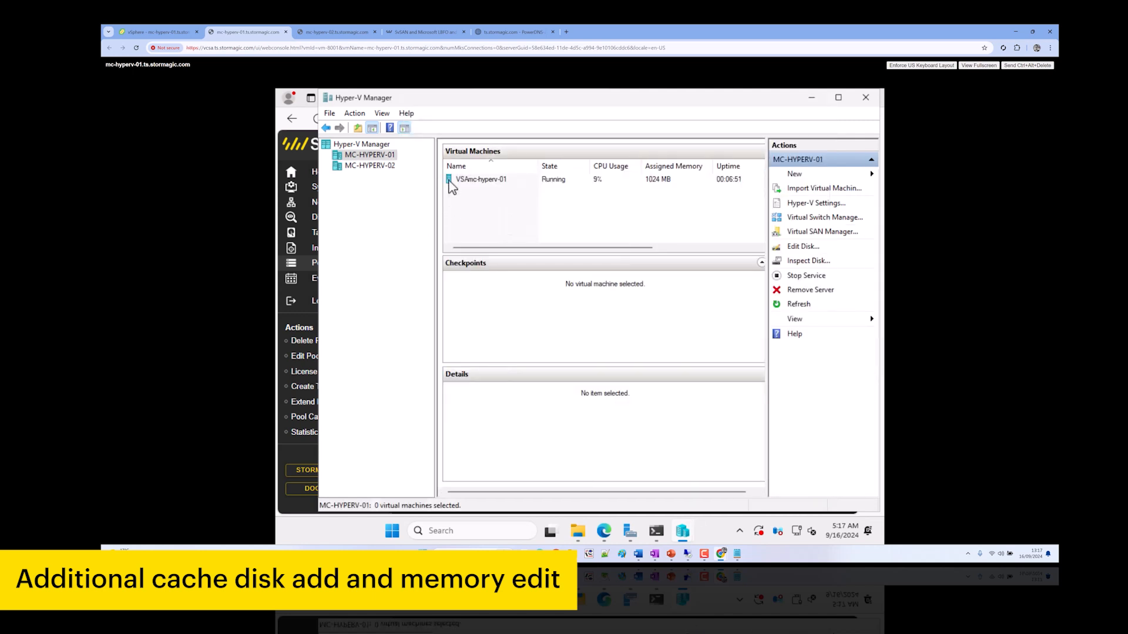
left_click(494, 180)
right_click(493, 181)
left_click(523, 213)
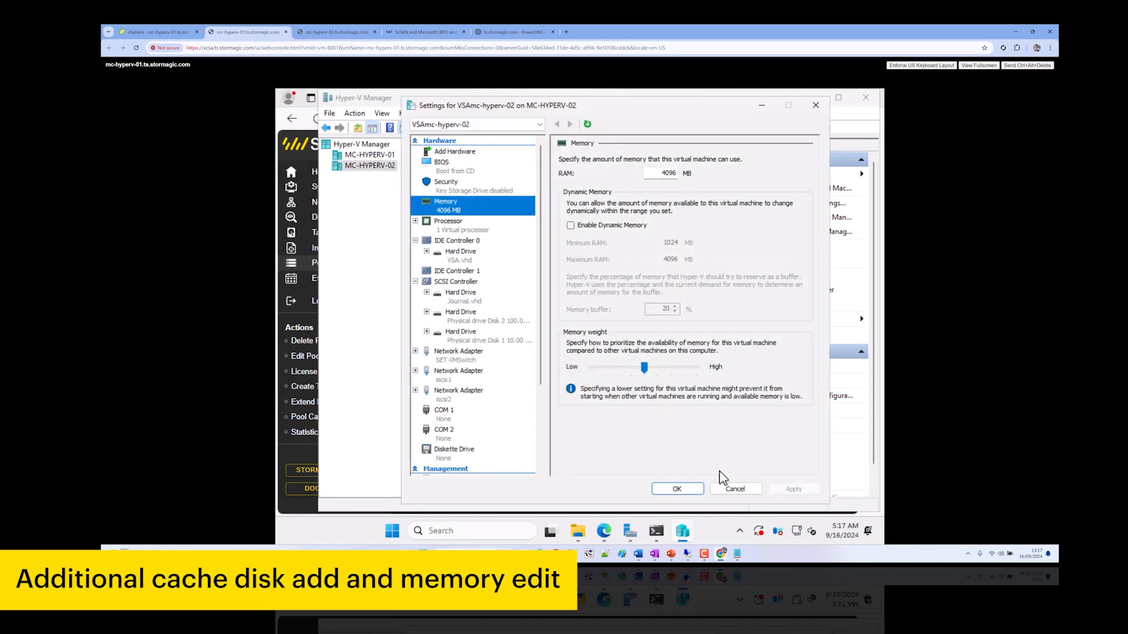
Close the settings and start VSAmc-hyperv-02 again
left_click(735, 489)
right_click(530, 180)
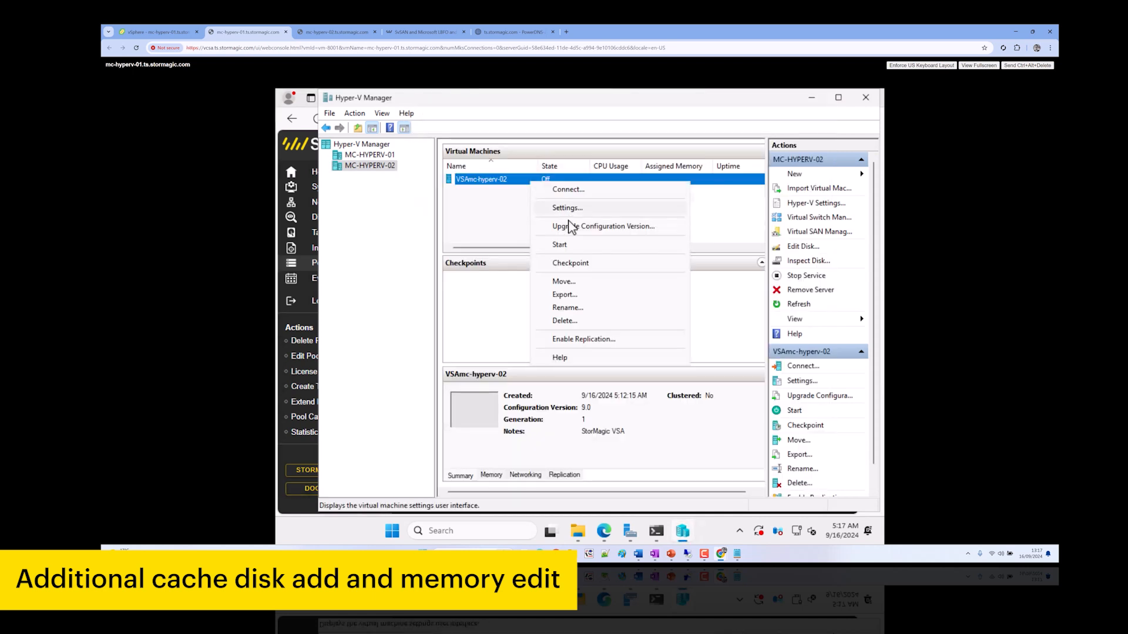
left_click(550, 240)
Set VSAmc-hyperv-01's RAM to 4096 MB and start the VM
left_click(376, 155)
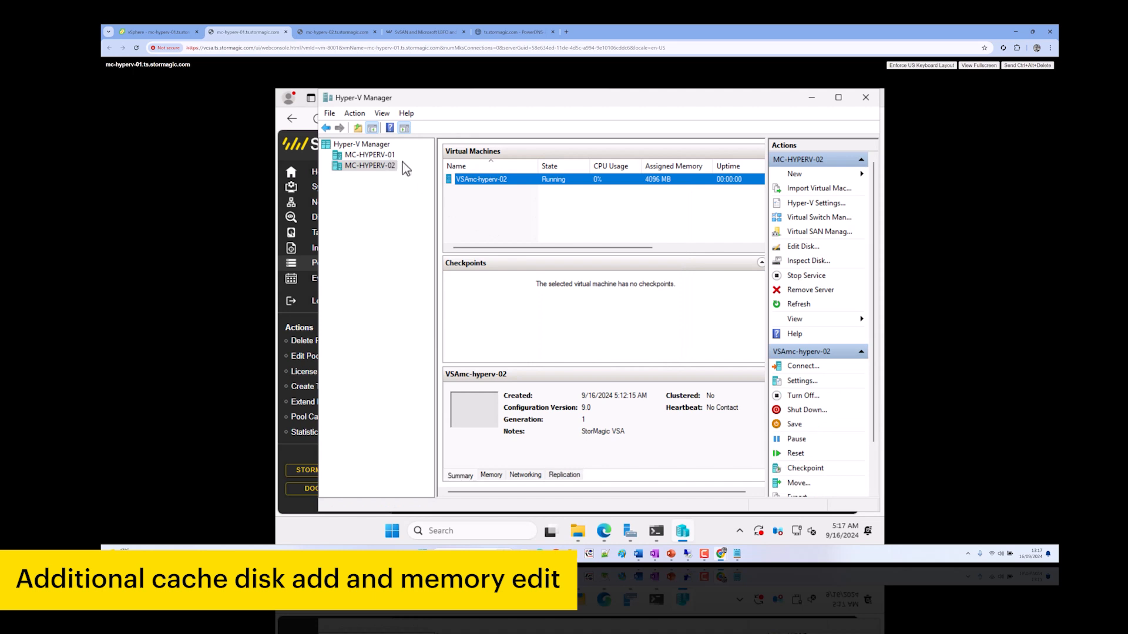
right_click(515, 181)
left_click(542, 213)
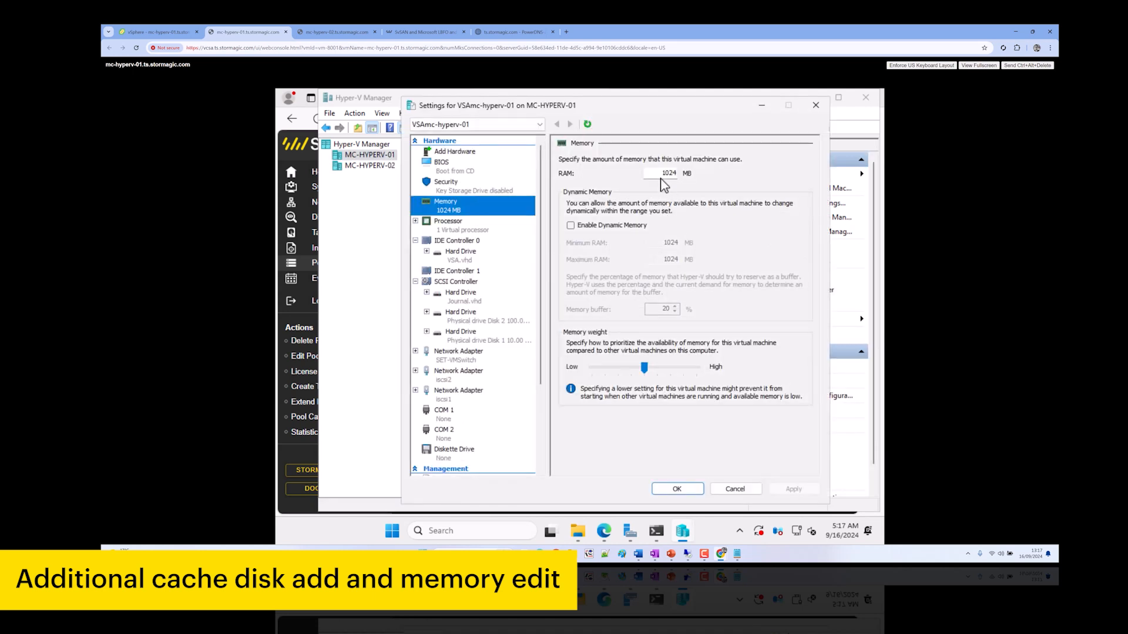
key("Tab")
type("409")
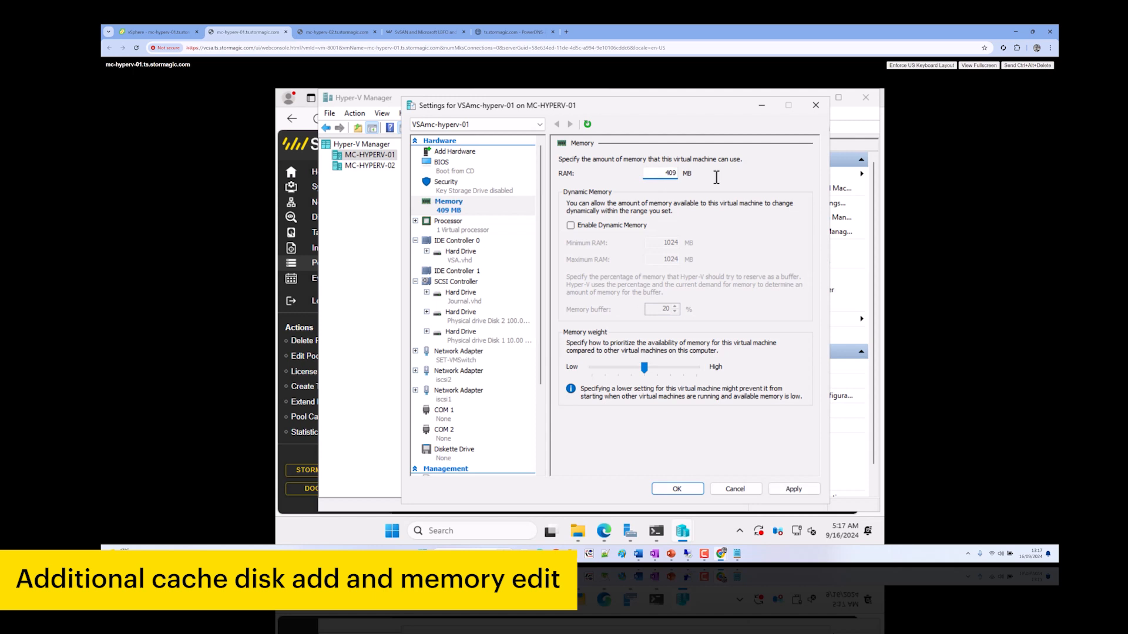
type("6")
left_click(794, 488)
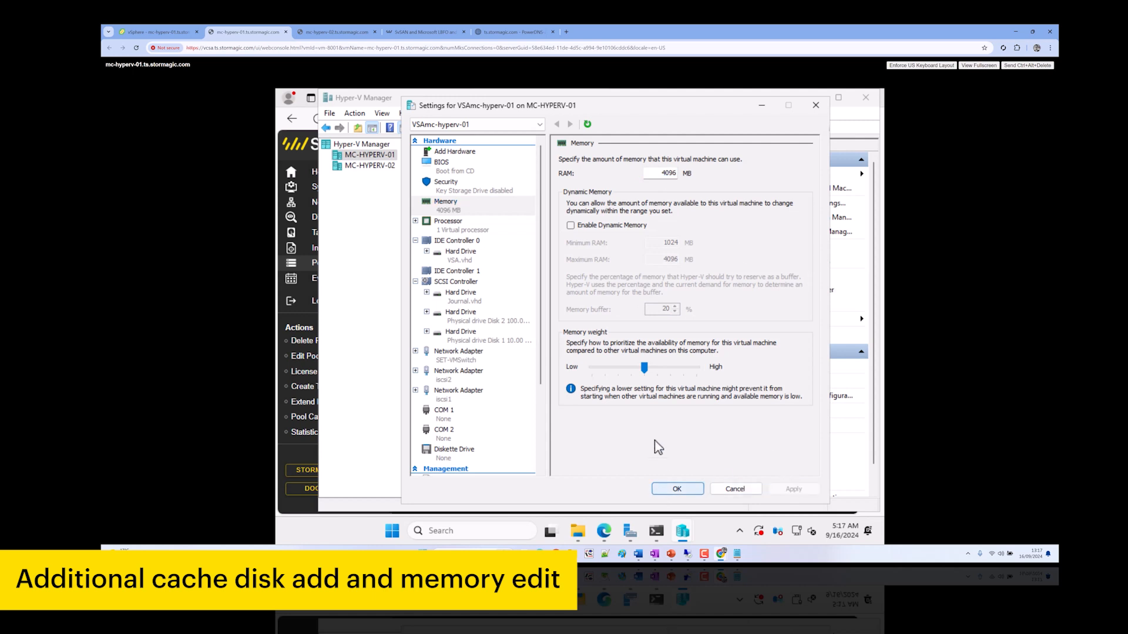
left_click(677, 488)
right_click(495, 179)
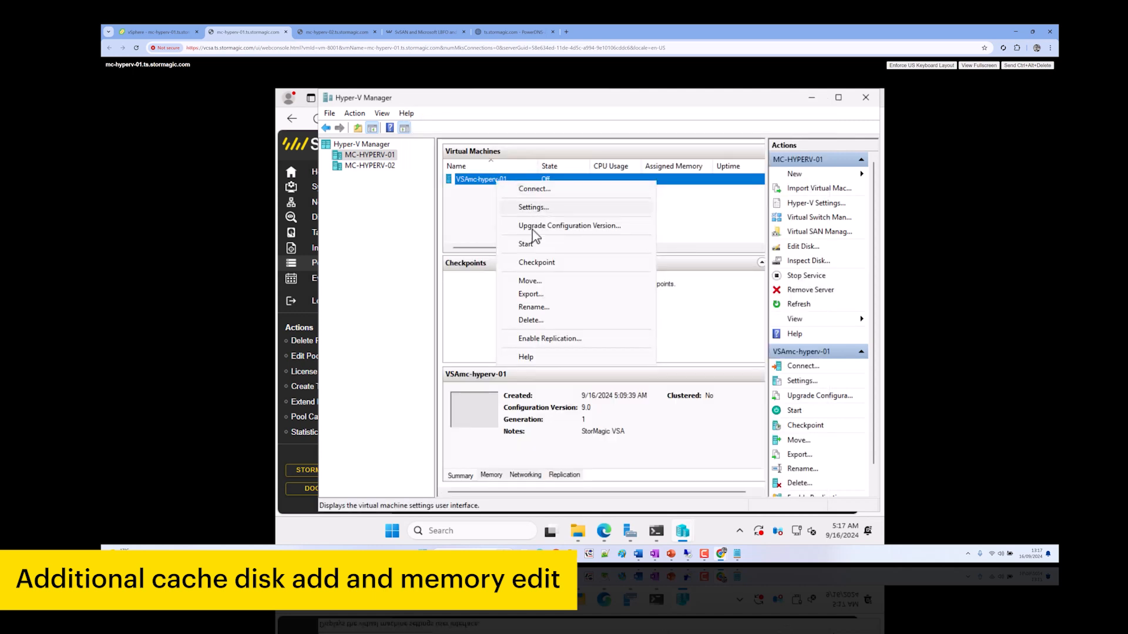
left_click(533, 242)
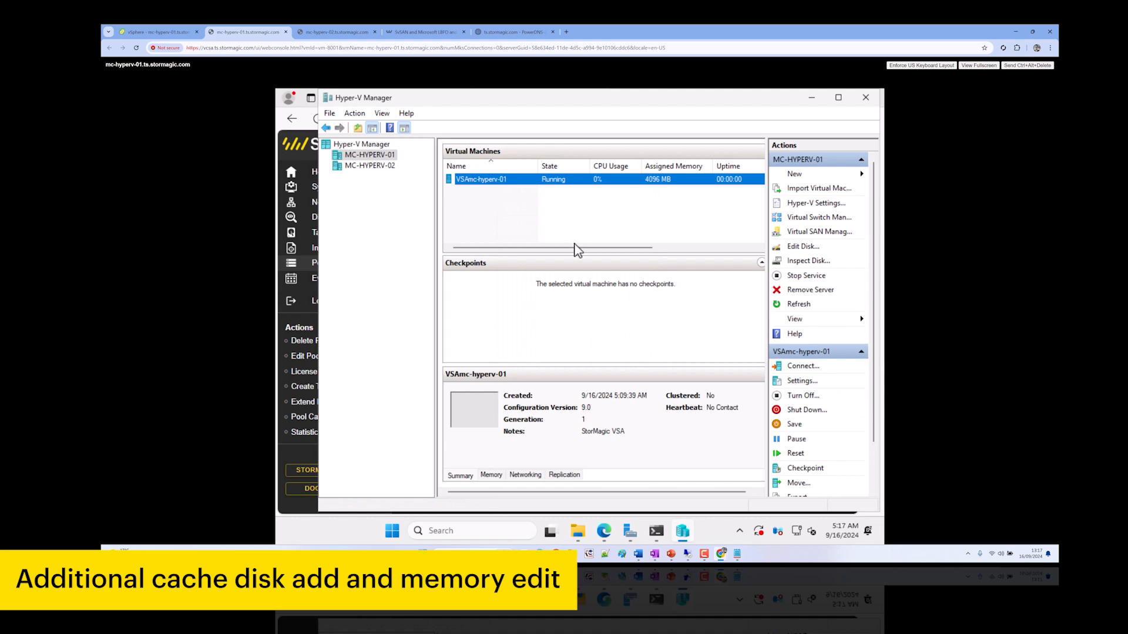
Launch iSCSI Initiator on the first Hyper-V host and start the iSCSI service
left_click(391, 531)
type("iscsi")
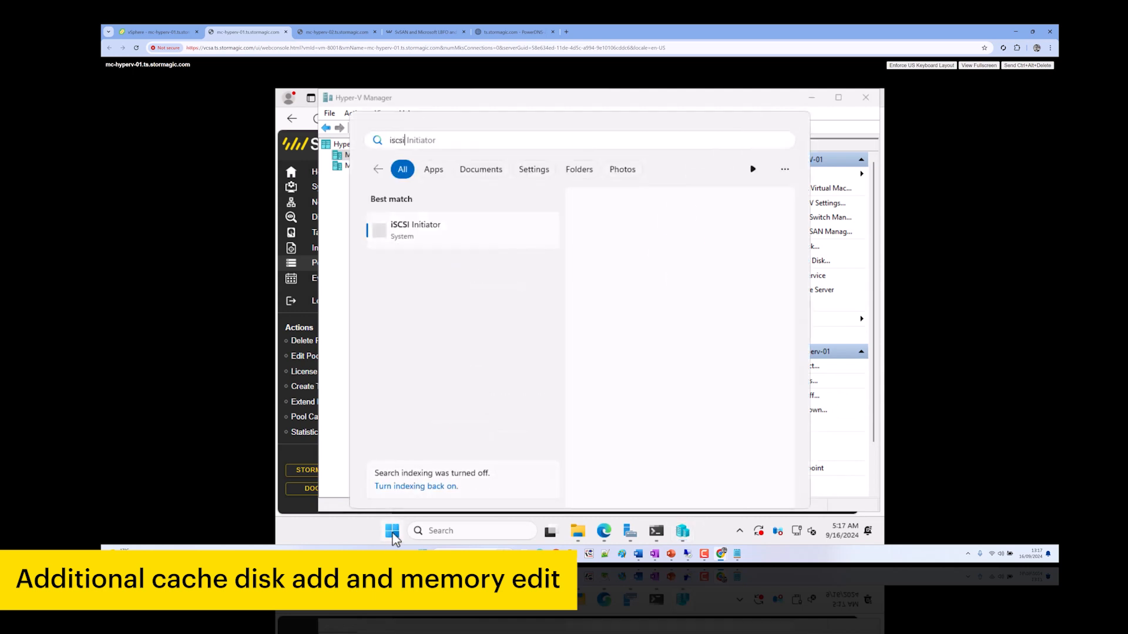
key("Return")
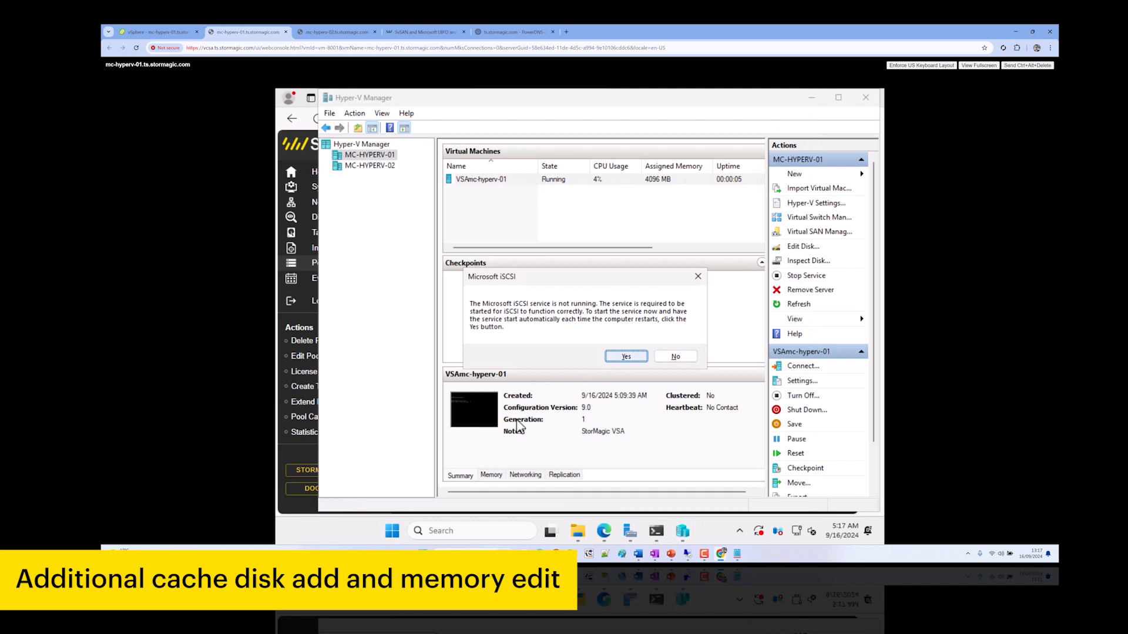
key("Return")
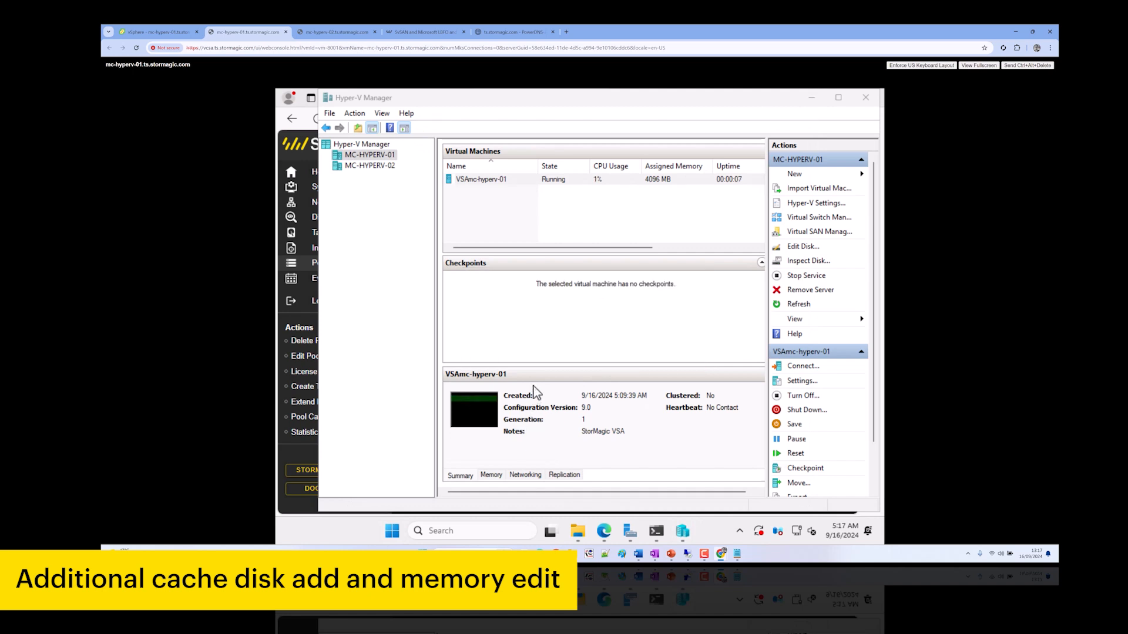
Launch iSCSI Initiator on the second host, mc-hyperv-02, and start its service
left_click(346, 31)
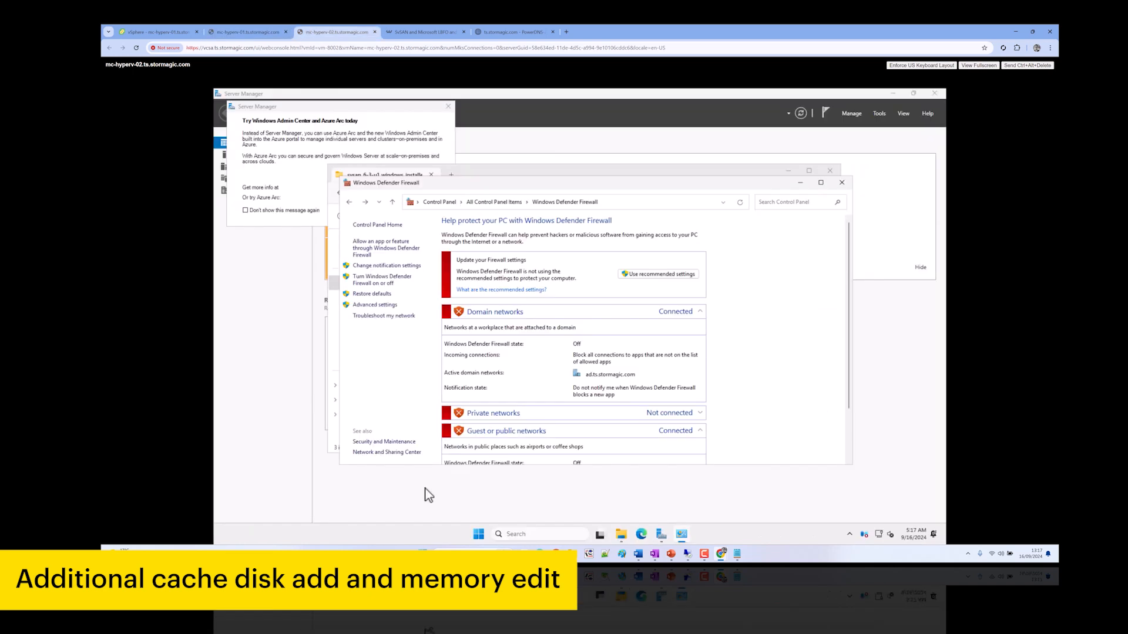
left_click(479, 535)
type("iscsi")
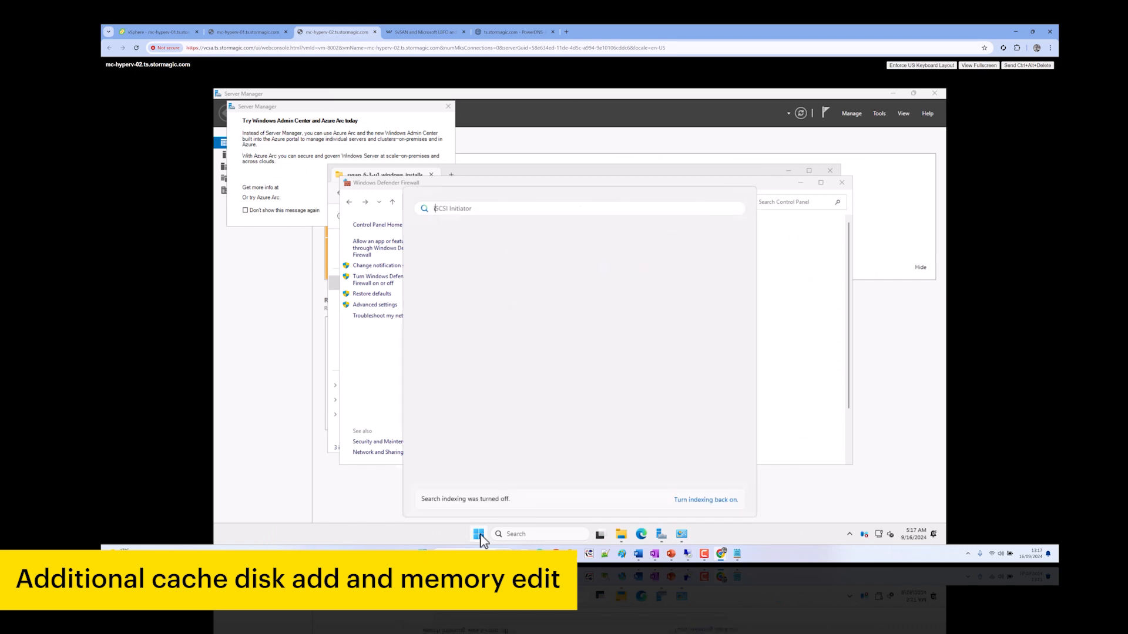
key("Return")
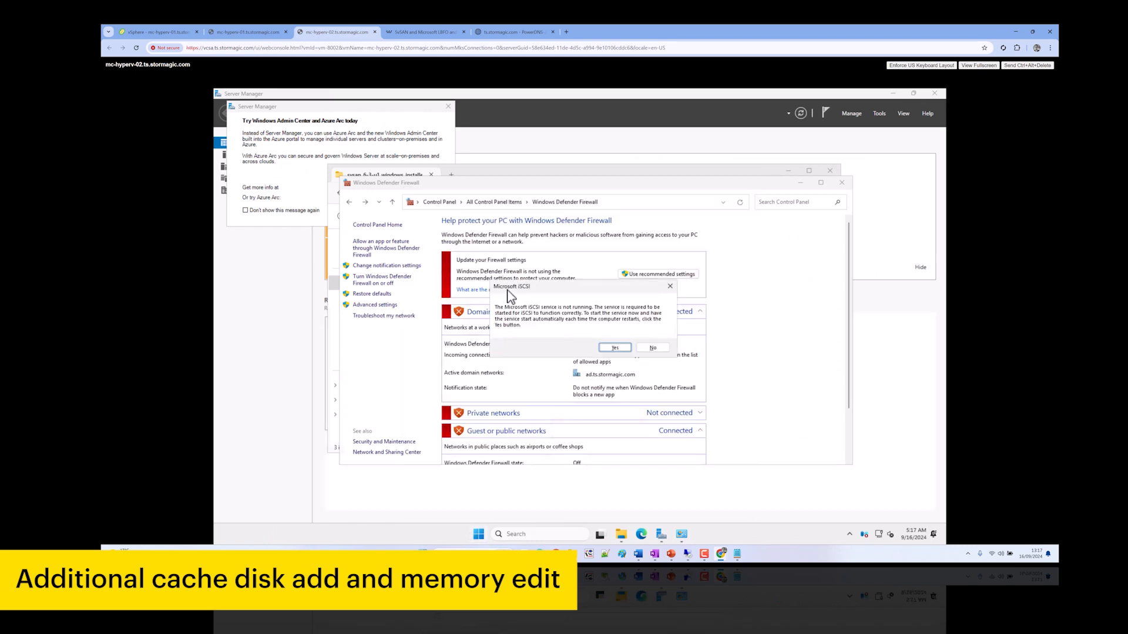
left_click(615, 348)
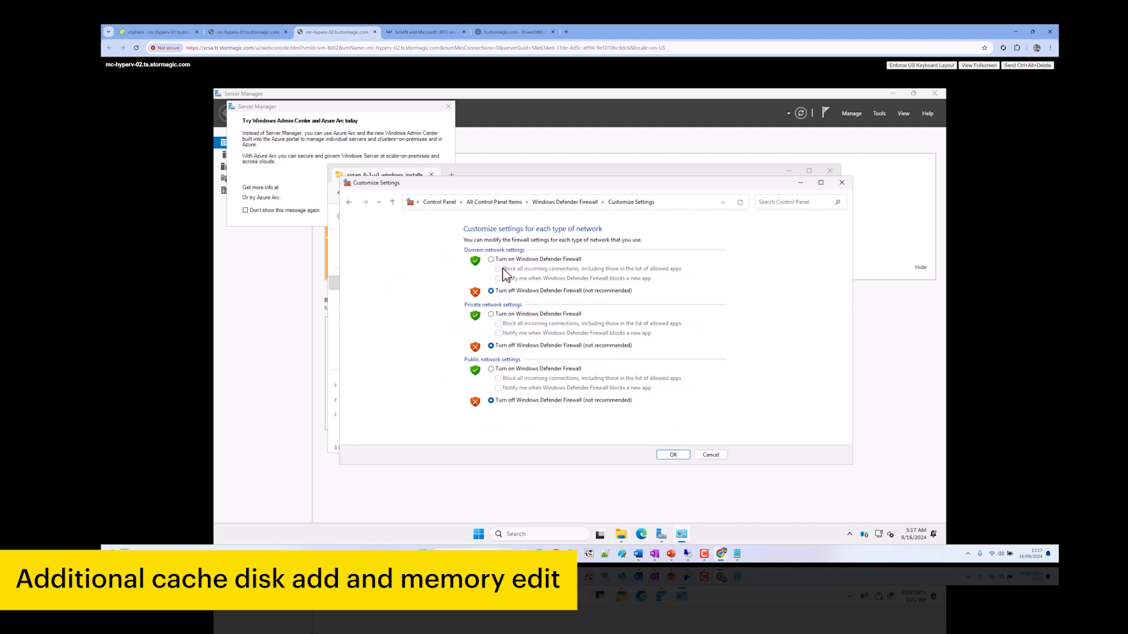
Turn the firewall on for domain, private and public networks and save
left_click(511, 315)
left_click(516, 369)
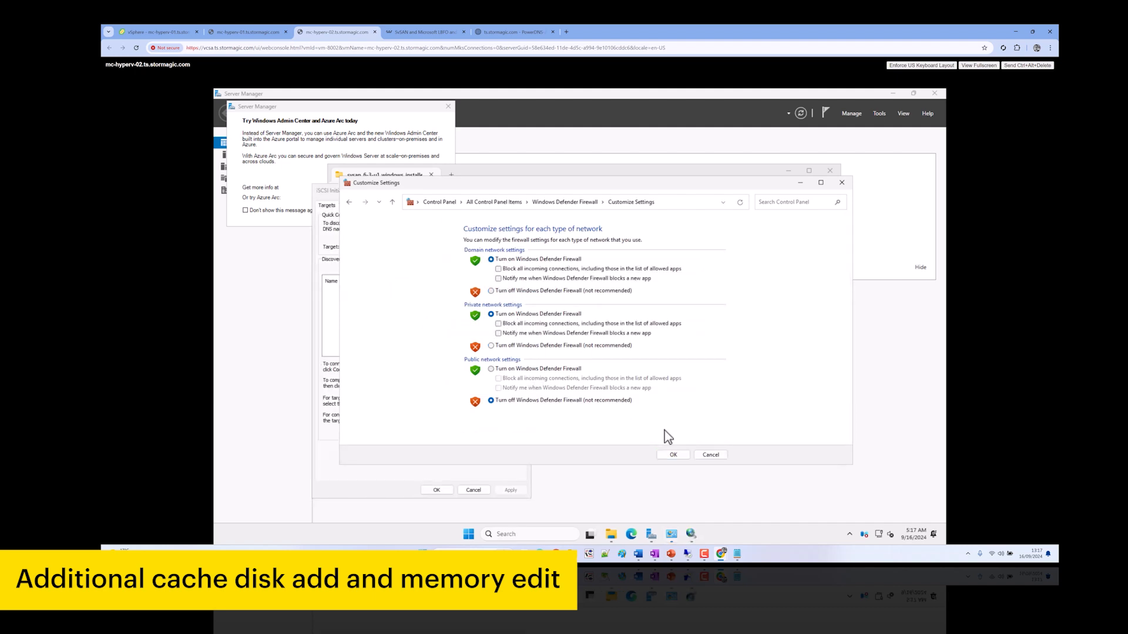
left_click(676, 456)
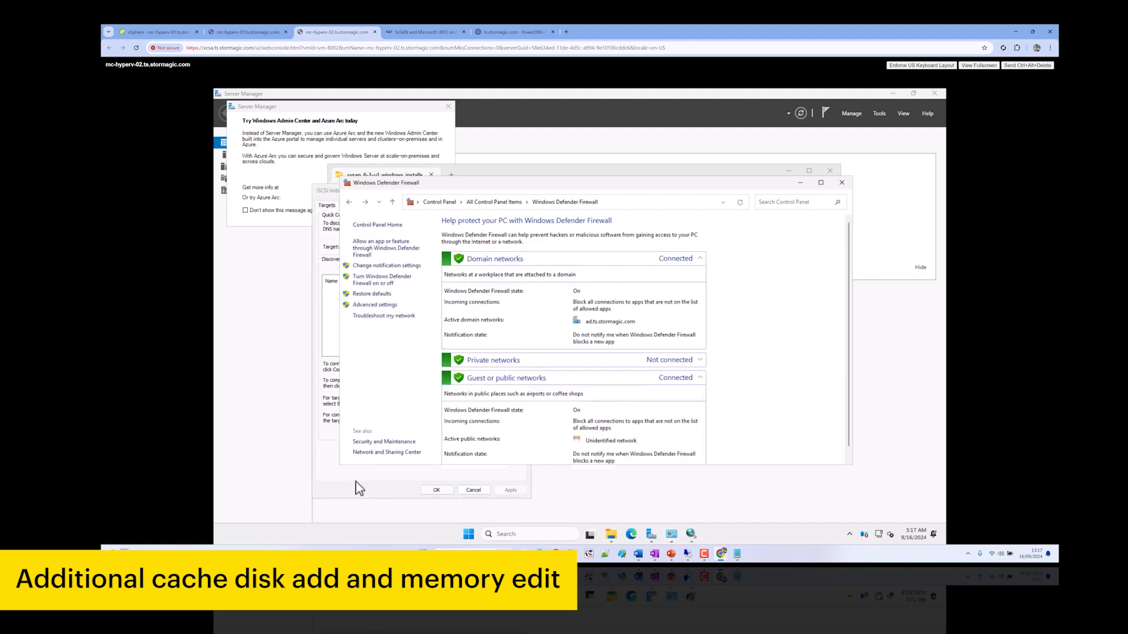
left_click(363, 235)
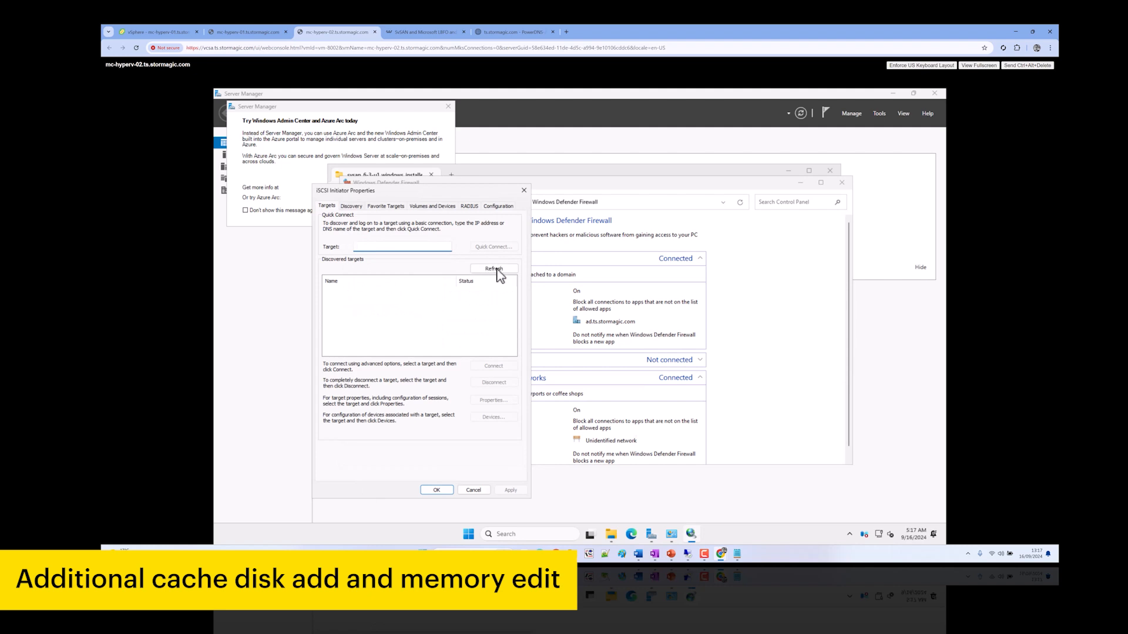
Add target portals 192.167.130.53 and 192.167.130.54 on port 3260, dismissing the connection-failed message
left_click(490, 292)
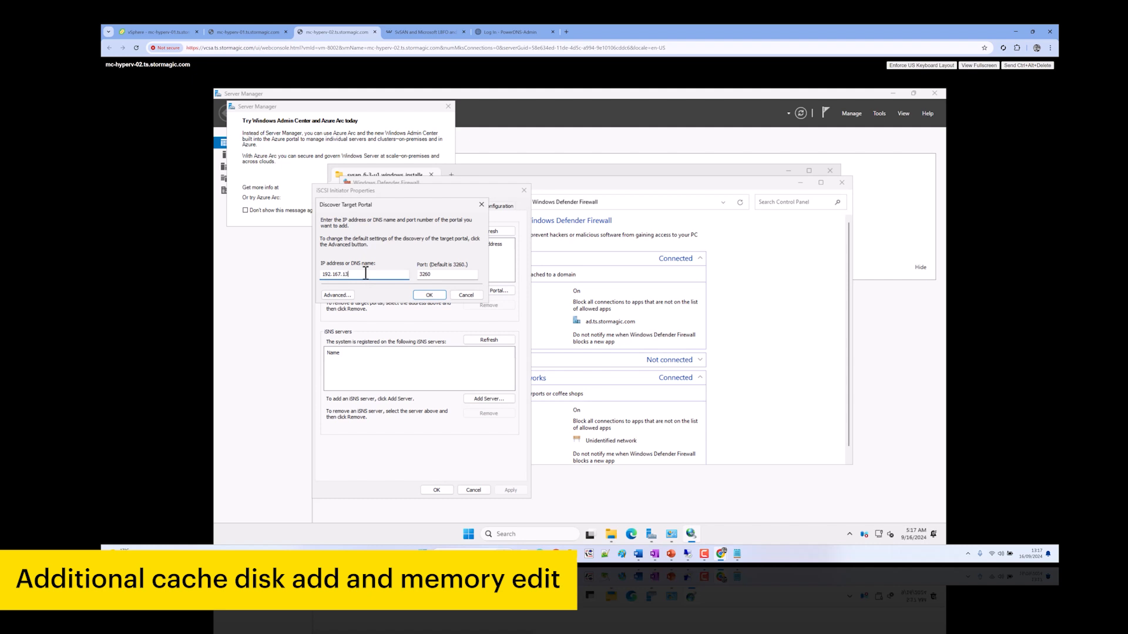
key("ctrl+a")
left_click(488, 292)
left_click(437, 293)
left_click(603, 343)
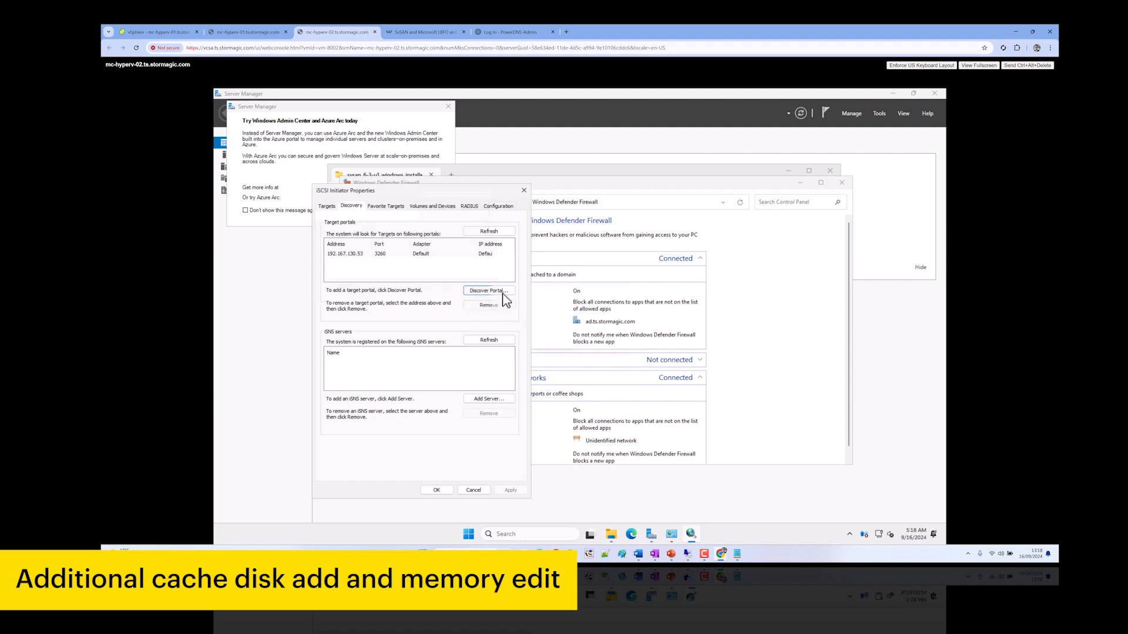
left_click(496, 289)
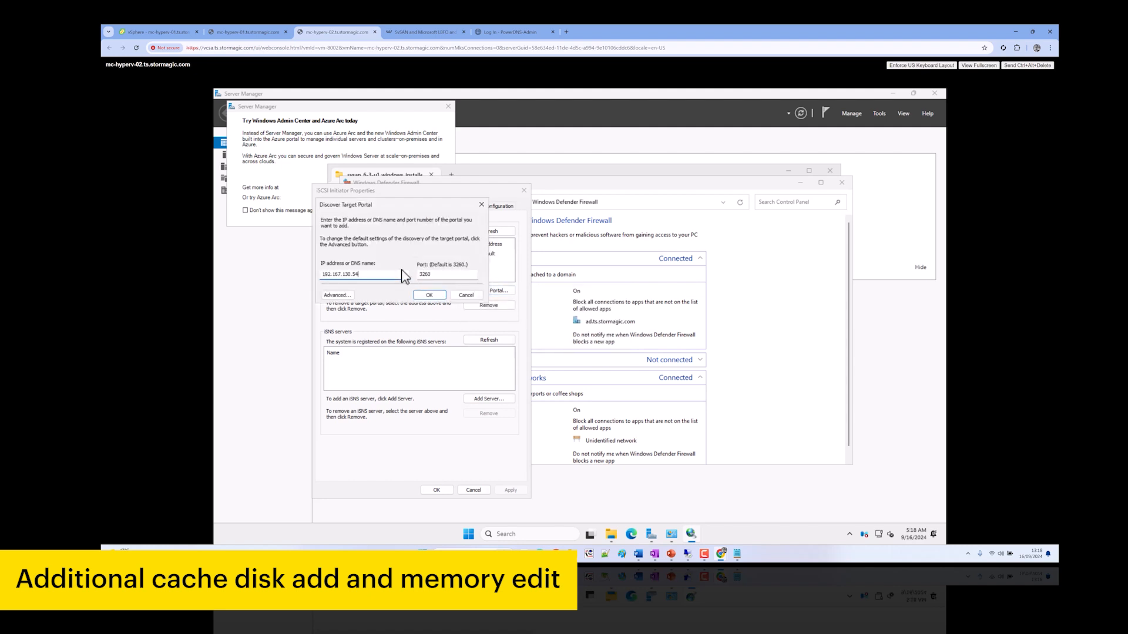
left_click(424, 297)
Add target portals 192.168.130.53 and 192.168.130.54 on port 3260
left_click(486, 291)
double_click(399, 275)
left_click(430, 297)
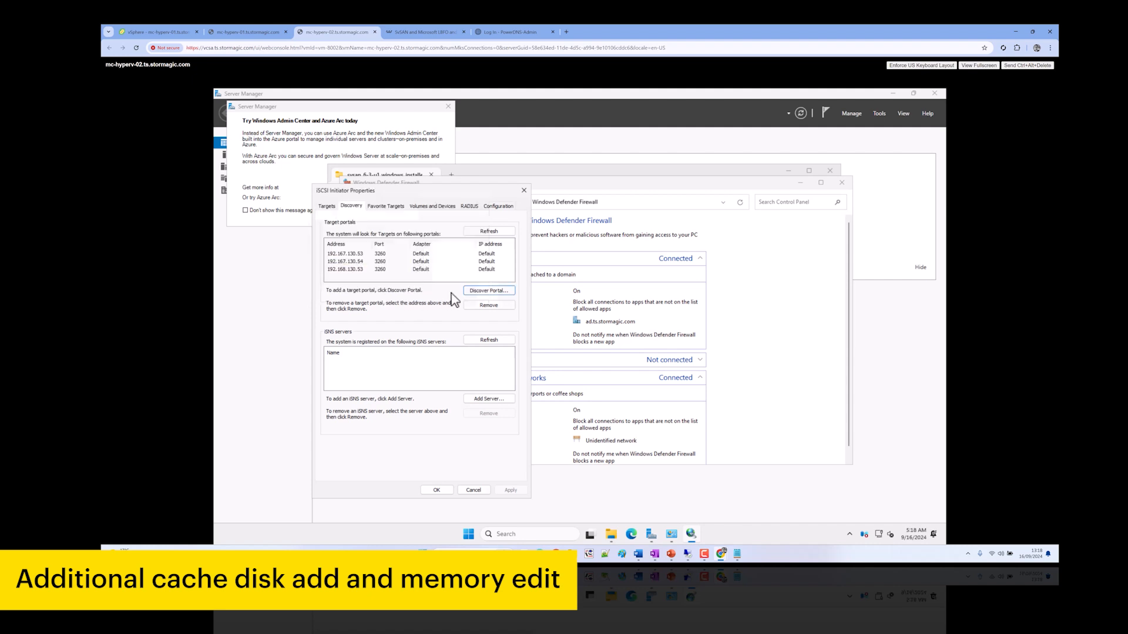
left_click(494, 292)
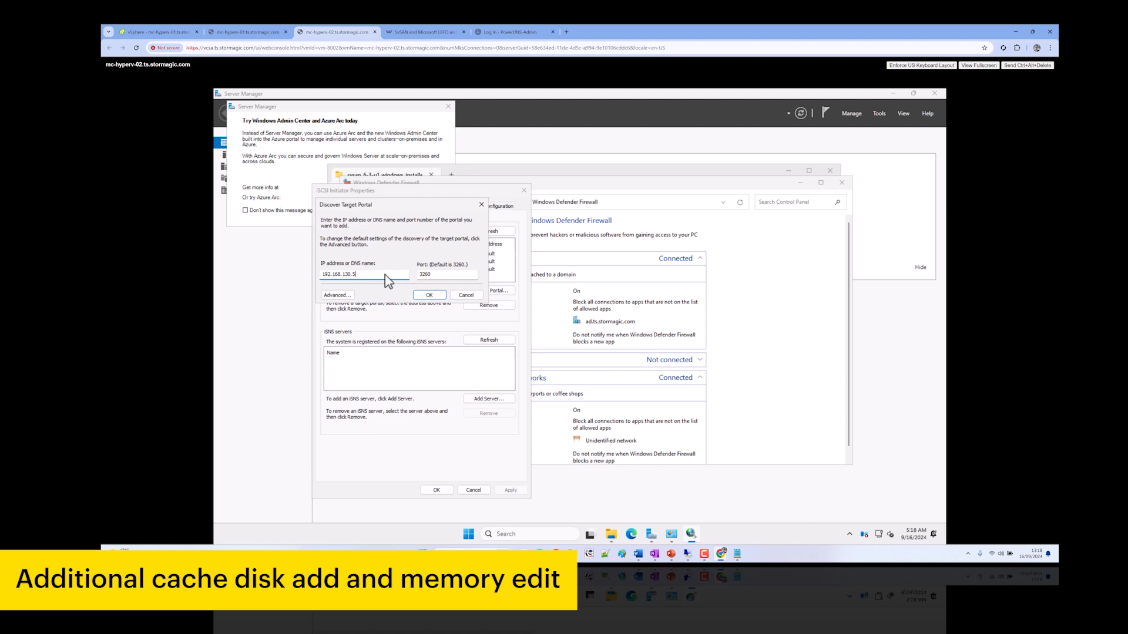
left_click(431, 296)
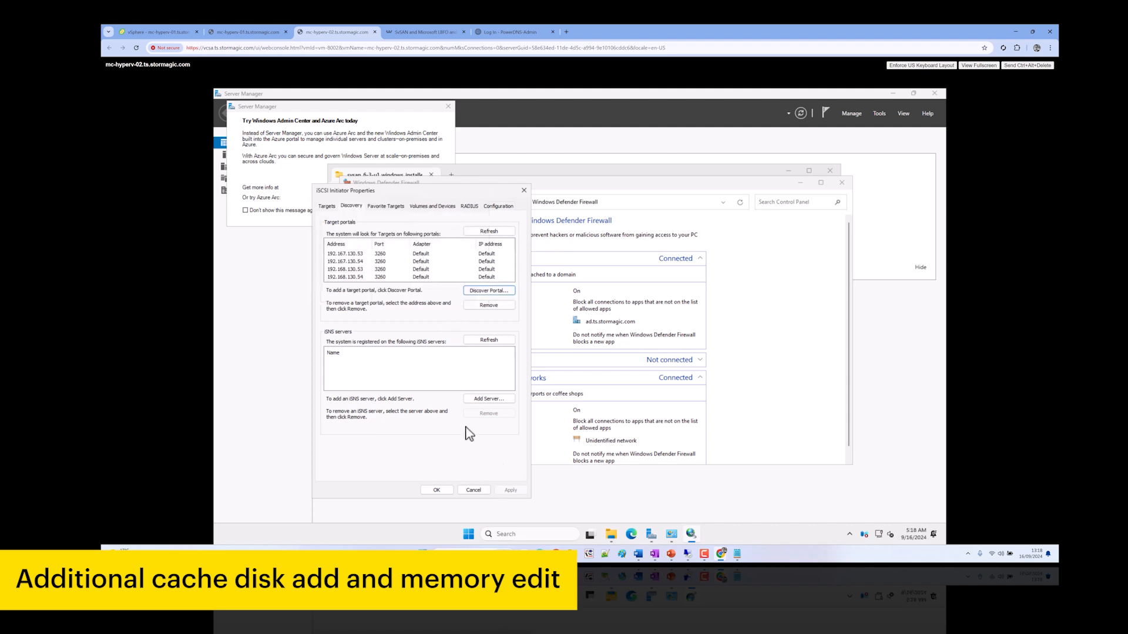
left_click(258, 32)
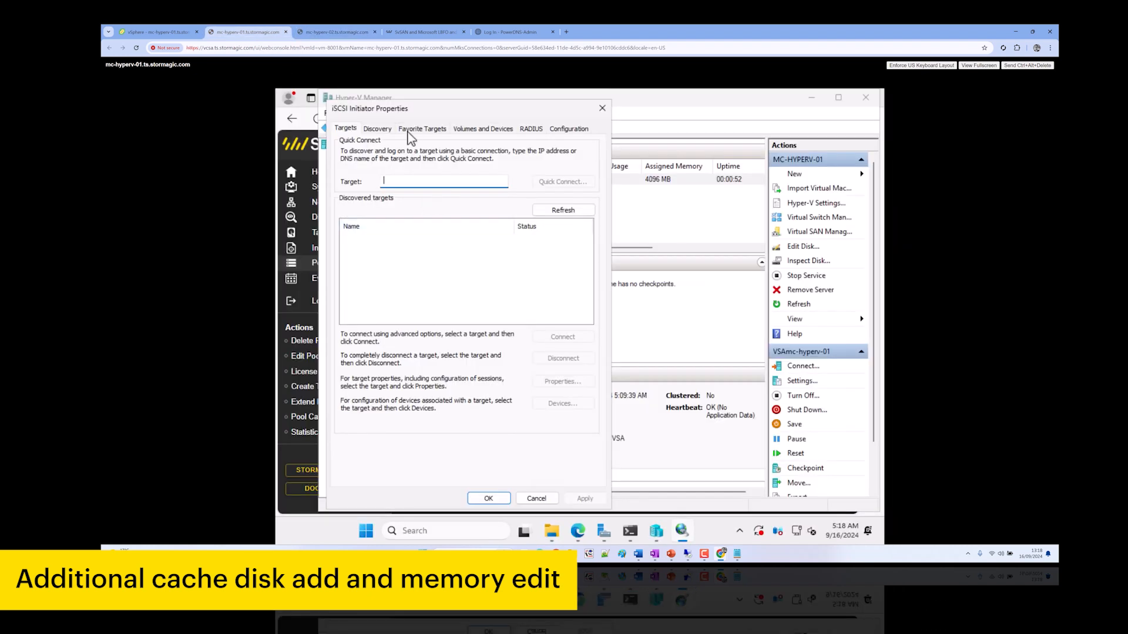
On mc-hyperv-01, add target portals 192.167.130.53 and 192.167.130.54
left_click(378, 128)
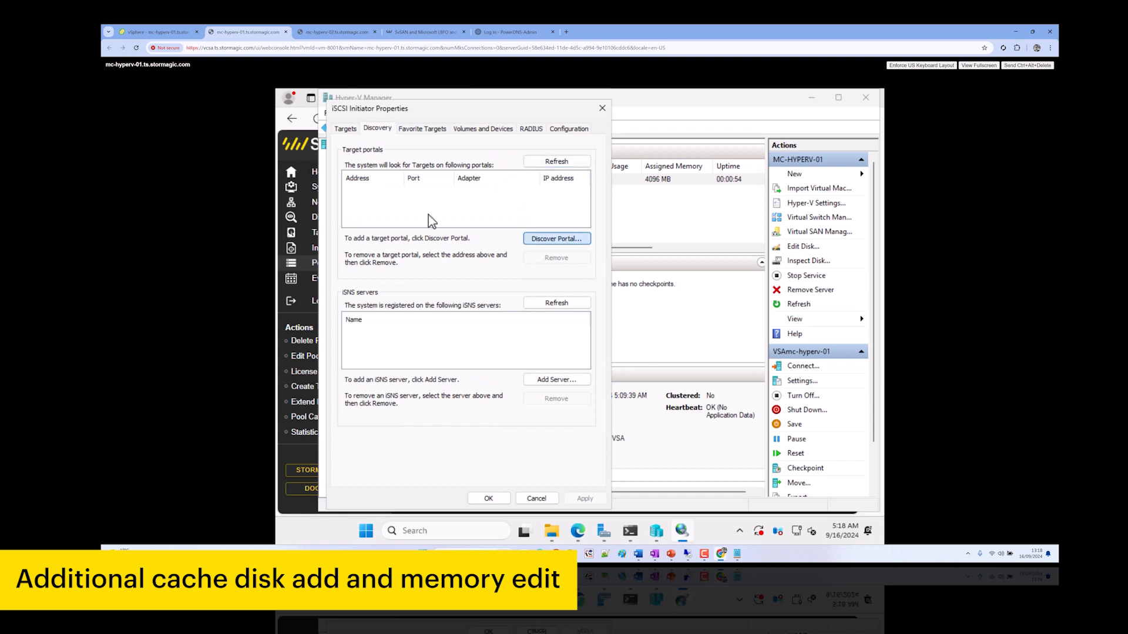
left_click(561, 242)
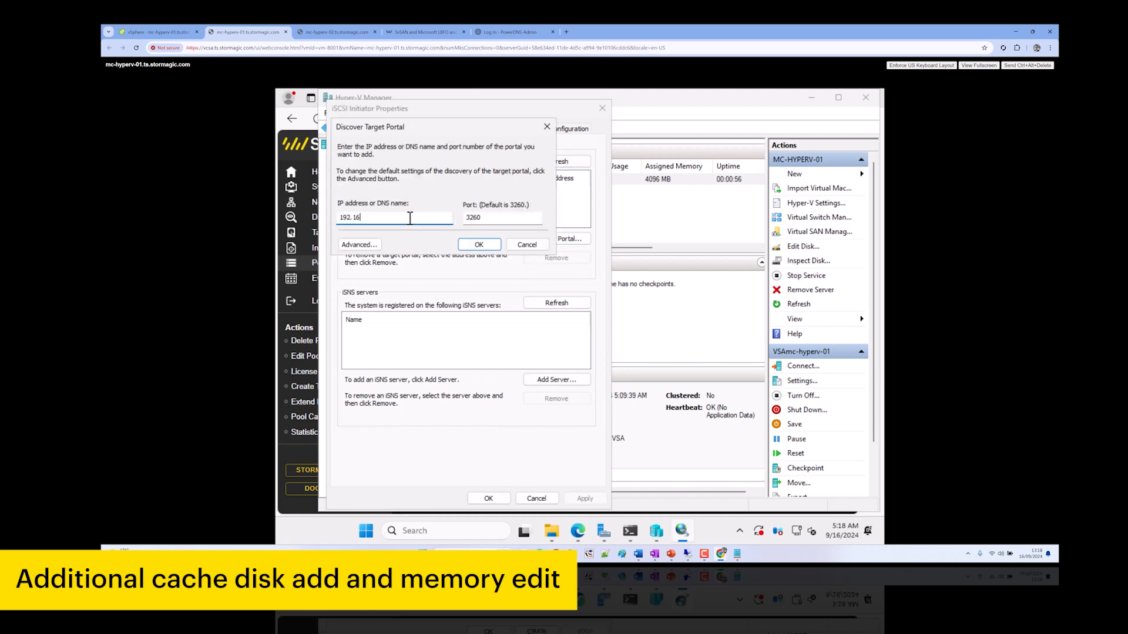
double_click(410, 218)
left_click(478, 248)
left_click(531, 241)
left_click(445, 223)
left_click(477, 245)
Add portals 192.168.130.53 and 192.168.130.54, then open the SvSAN Edit Pool page in Edge
left_click(561, 239)
key("Left")
key("Left")
key("Left")
key("Left")
key("ctrl+a")
left_click(479, 247)
left_click(550, 242)
key("Return")
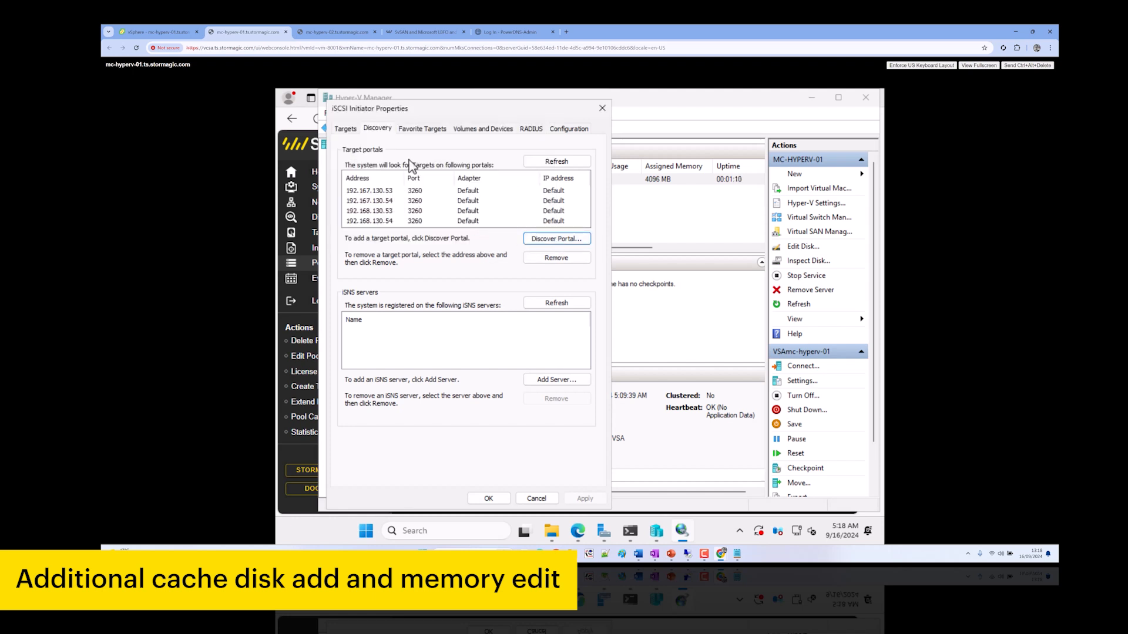
left_click(346, 129)
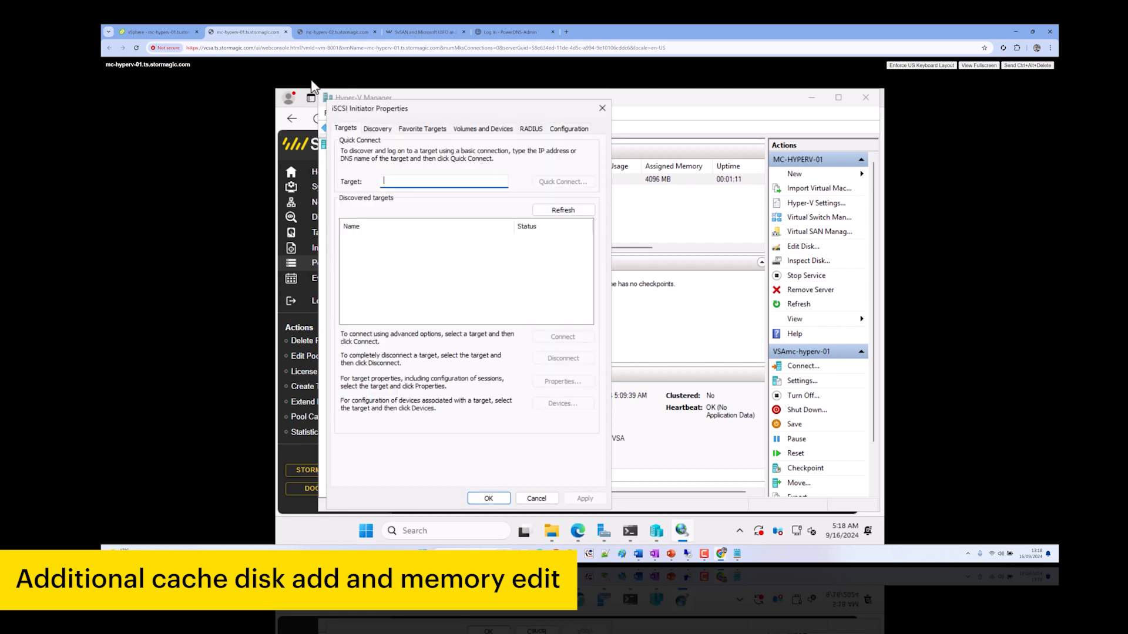
left_click(294, 356)
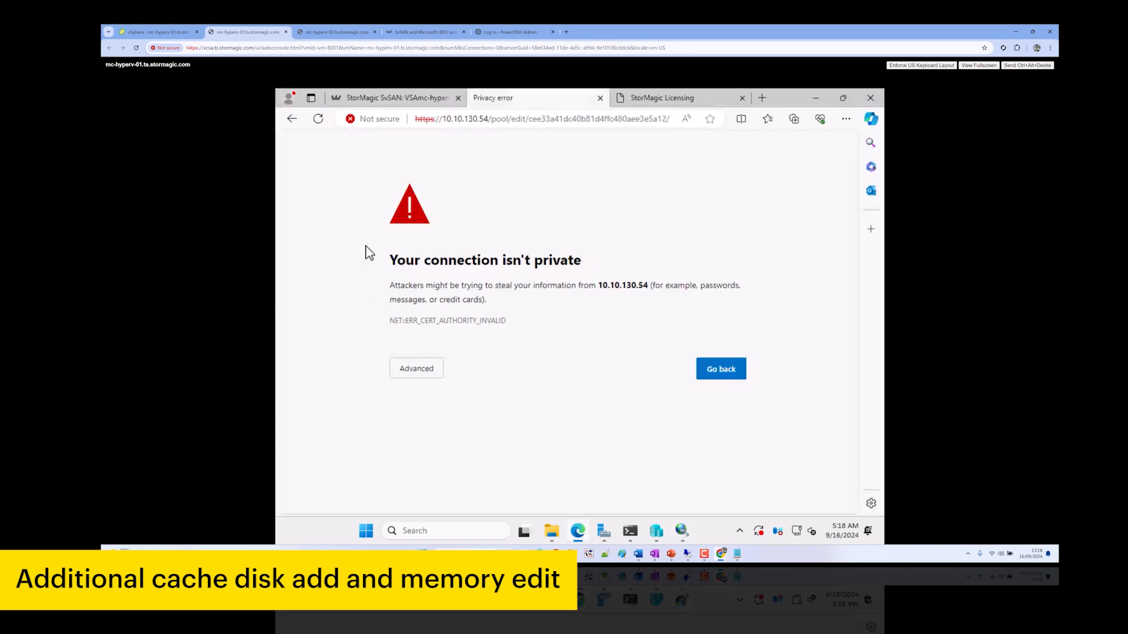
Get past the certificate warning, apply the cache0 pool settings, and review initiators and targets
left_click(434, 370)
left_click(449, 462)
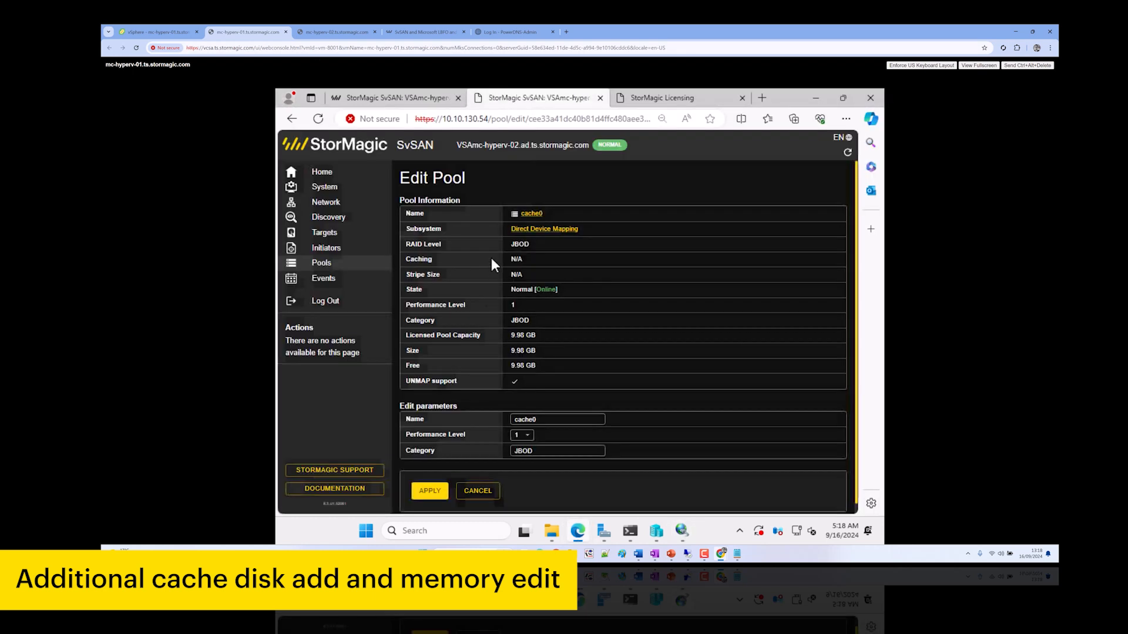
left_click(430, 491)
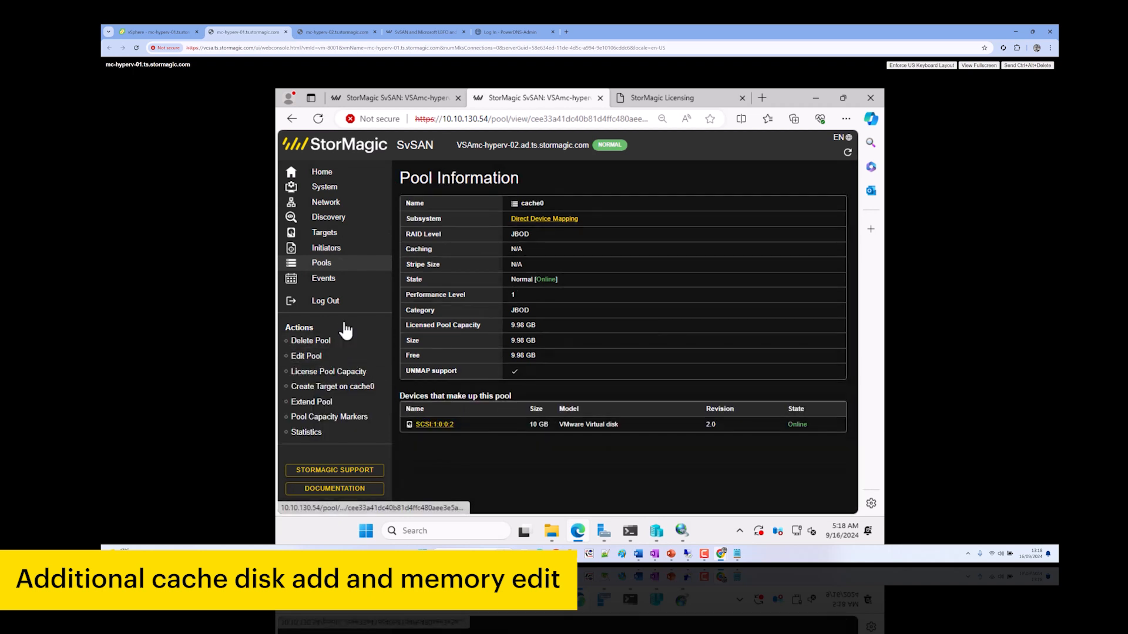
left_click(335, 248)
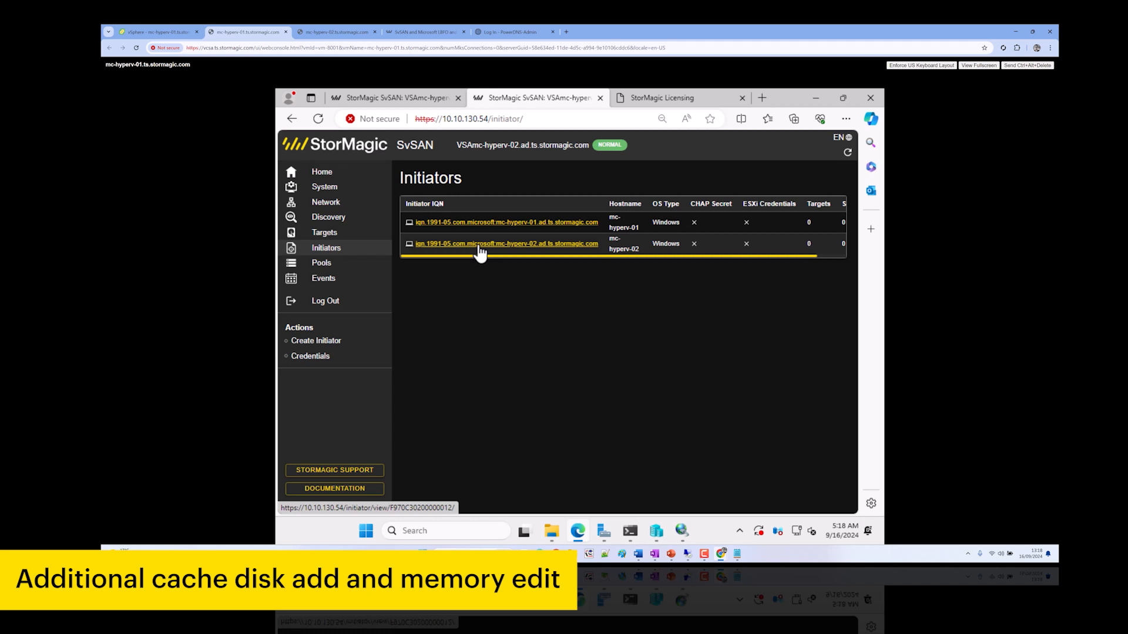
left_click(334, 235)
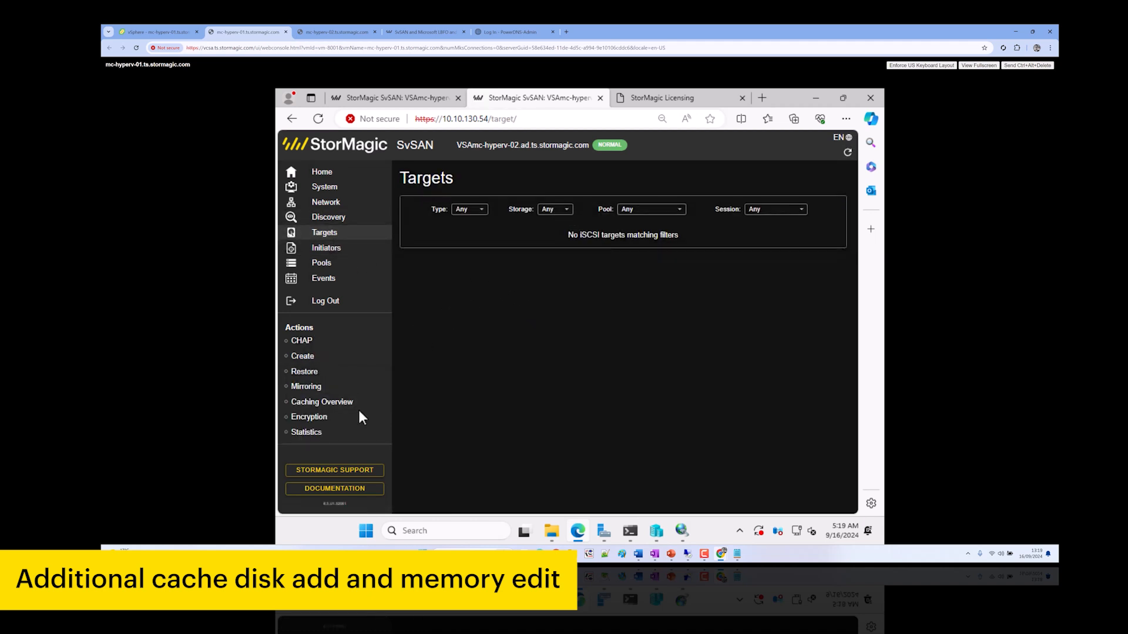
Abandon an SSD cache on cache0 (16 GB minimum, 9 GB available) and create a 1.92 GB memory cache
left_click(345, 402)
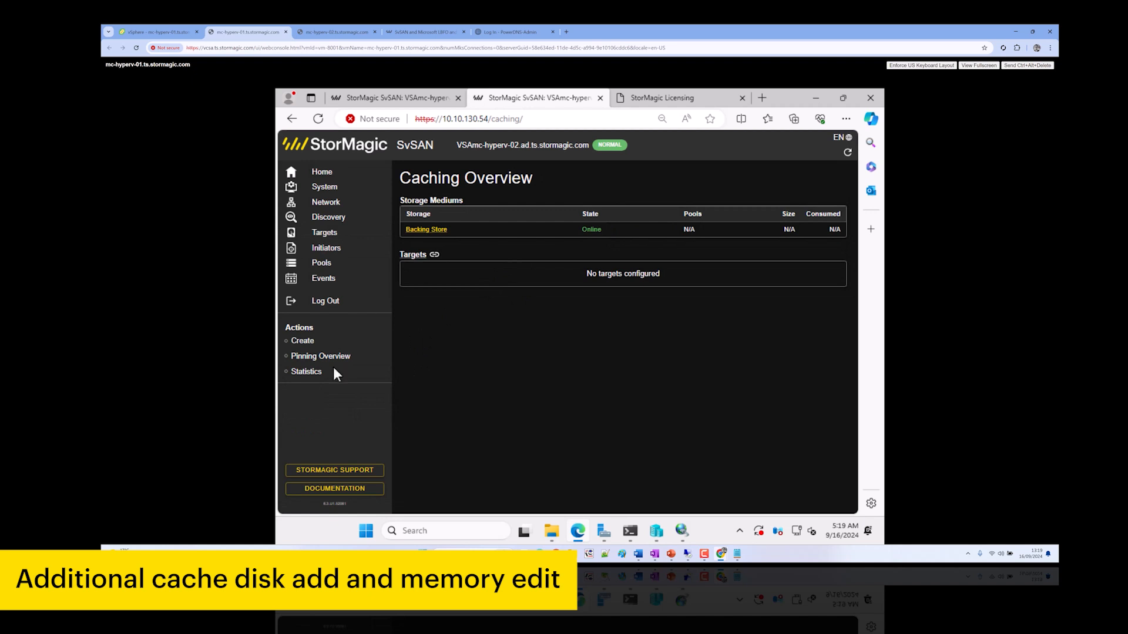
left_click(382, 346)
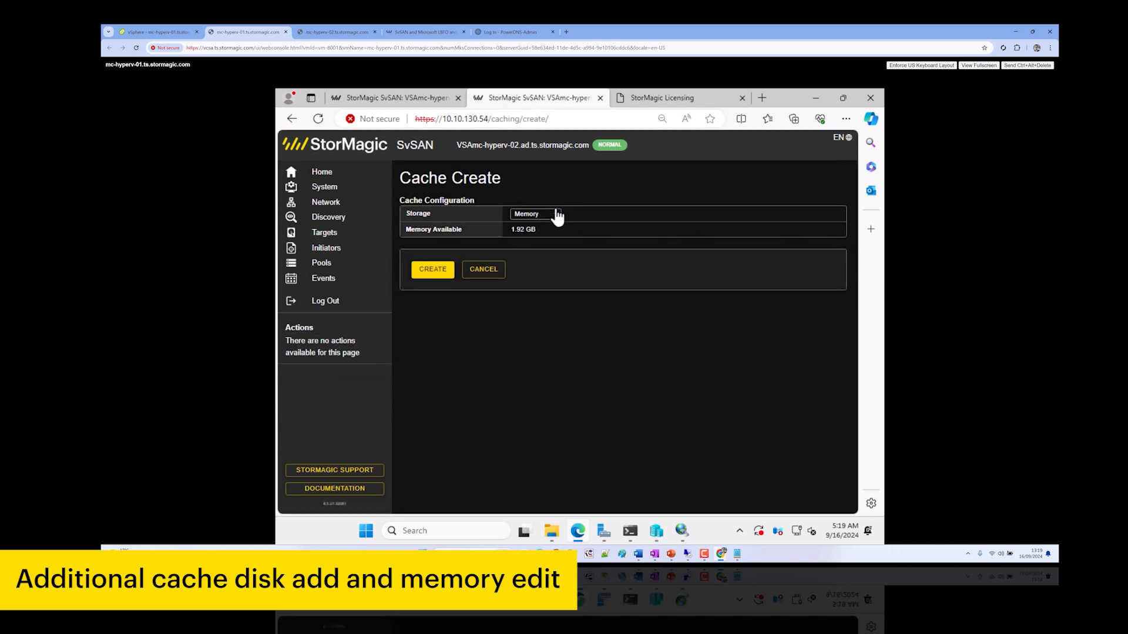
left_click(556, 215)
left_click(552, 242)
left_click(561, 243)
left_click(598, 291)
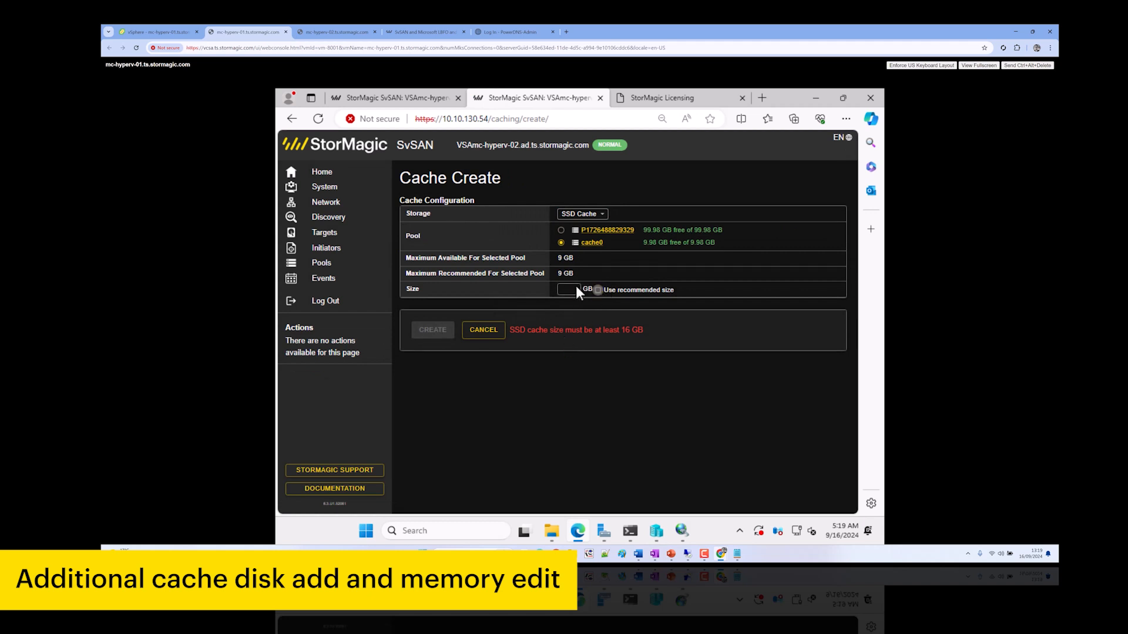
left_click_drag(668, 329, 616, 330)
left_click_drag(569, 258, 562, 259)
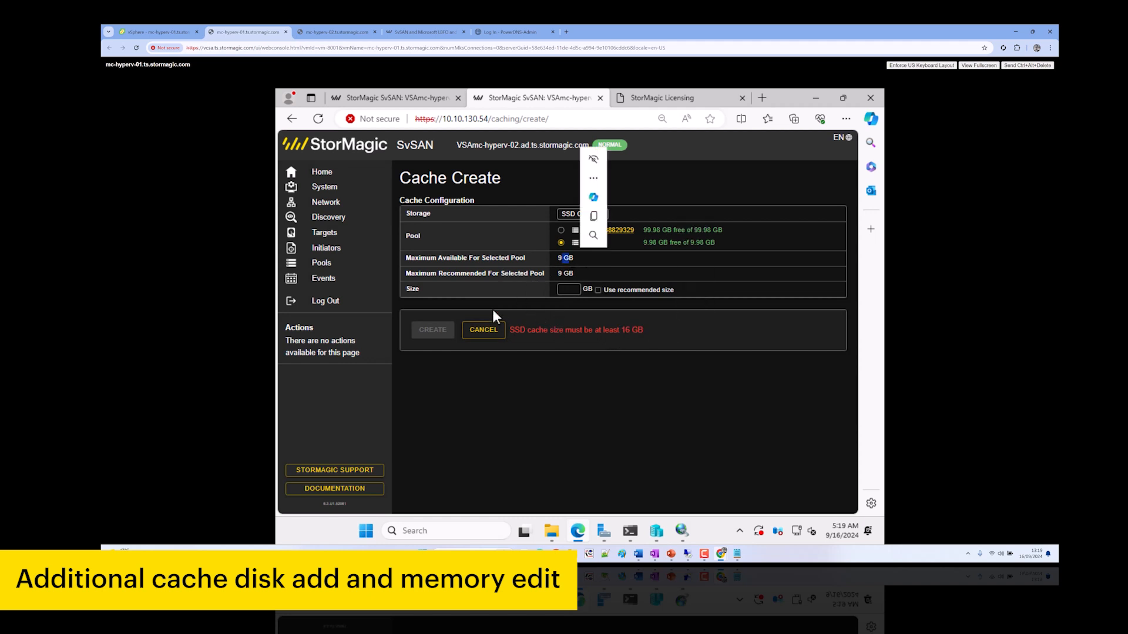
left_click(483, 329)
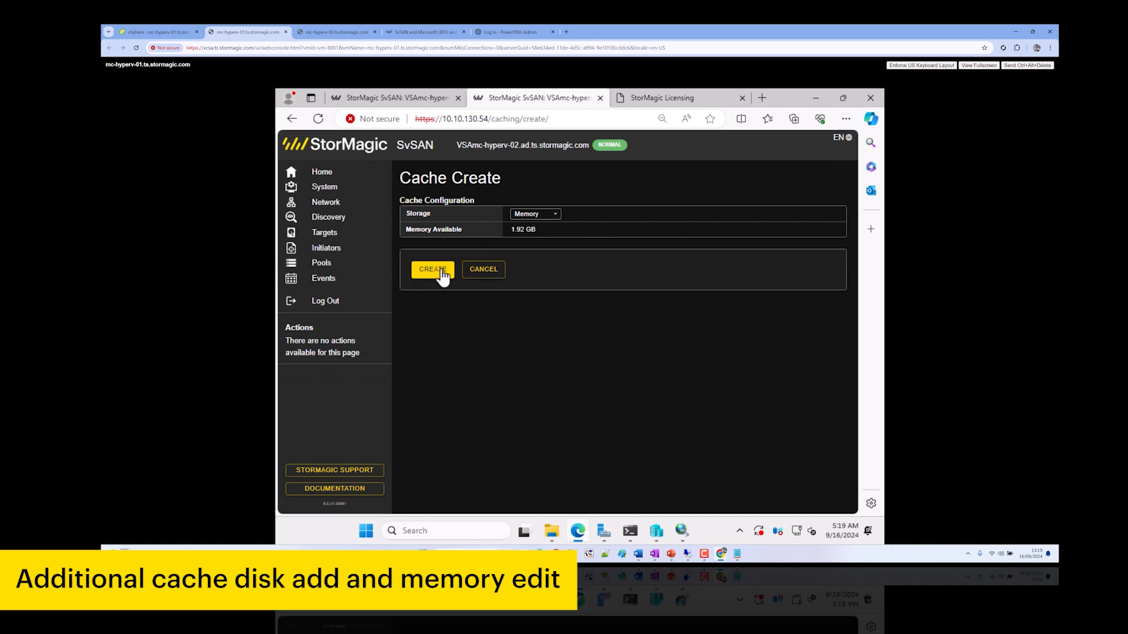
left_click(441, 274)
left_click(395, 98)
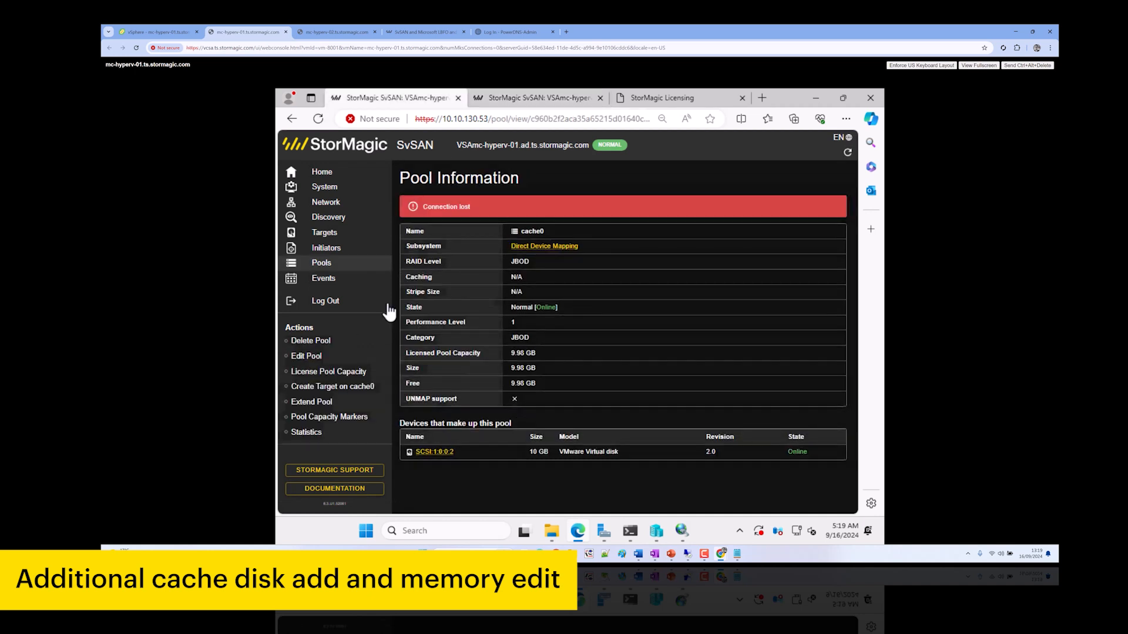
Get past the certificate warning and create a 1.92 GB memory cache on VSAmc-hyperv-01
left_click(340, 238)
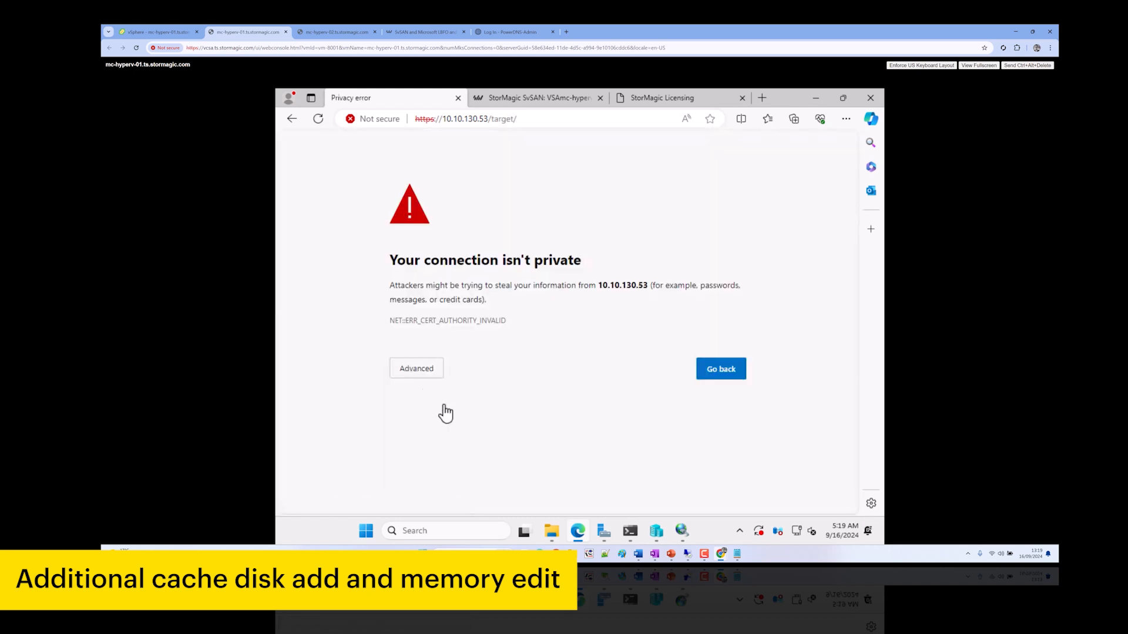
left_click(431, 369)
left_click(438, 461)
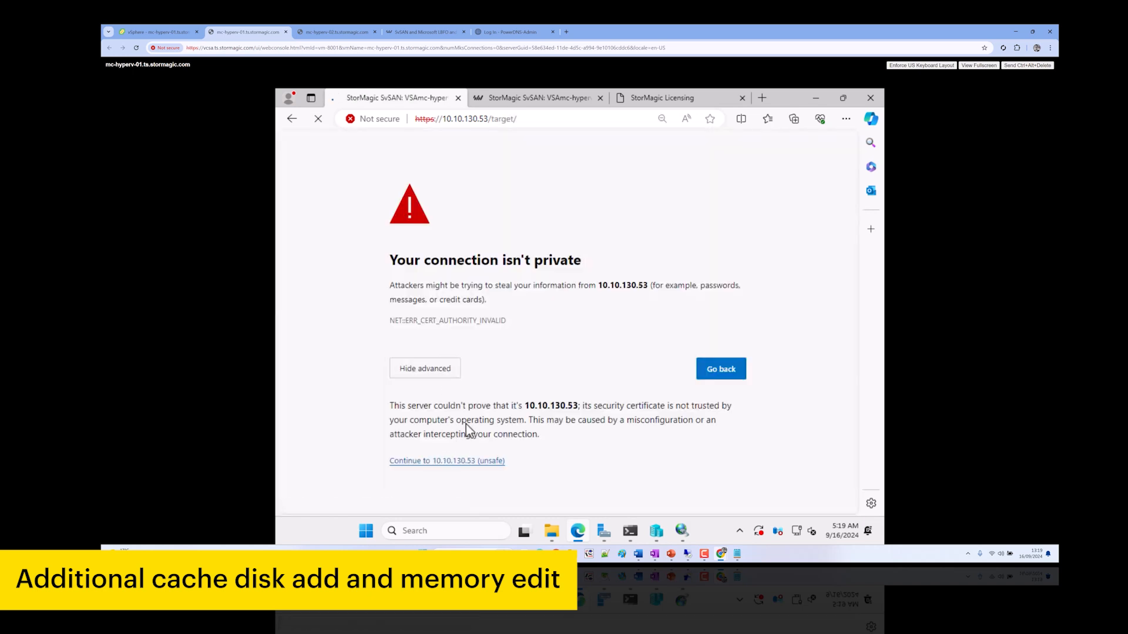
left_click(348, 403)
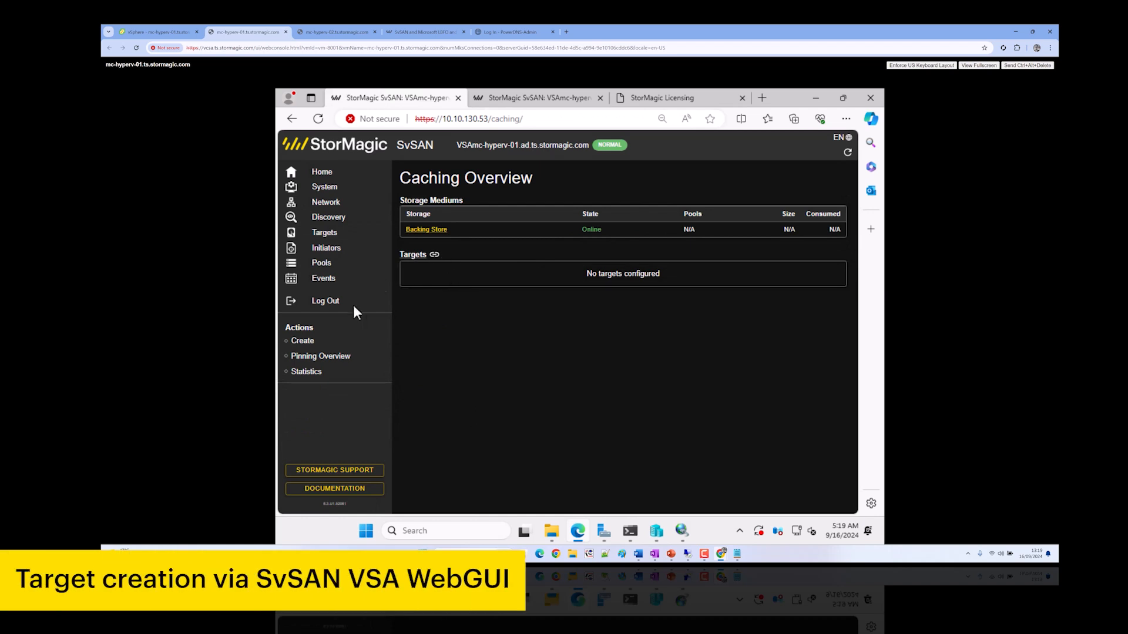
left_click(319, 344)
left_click(439, 274)
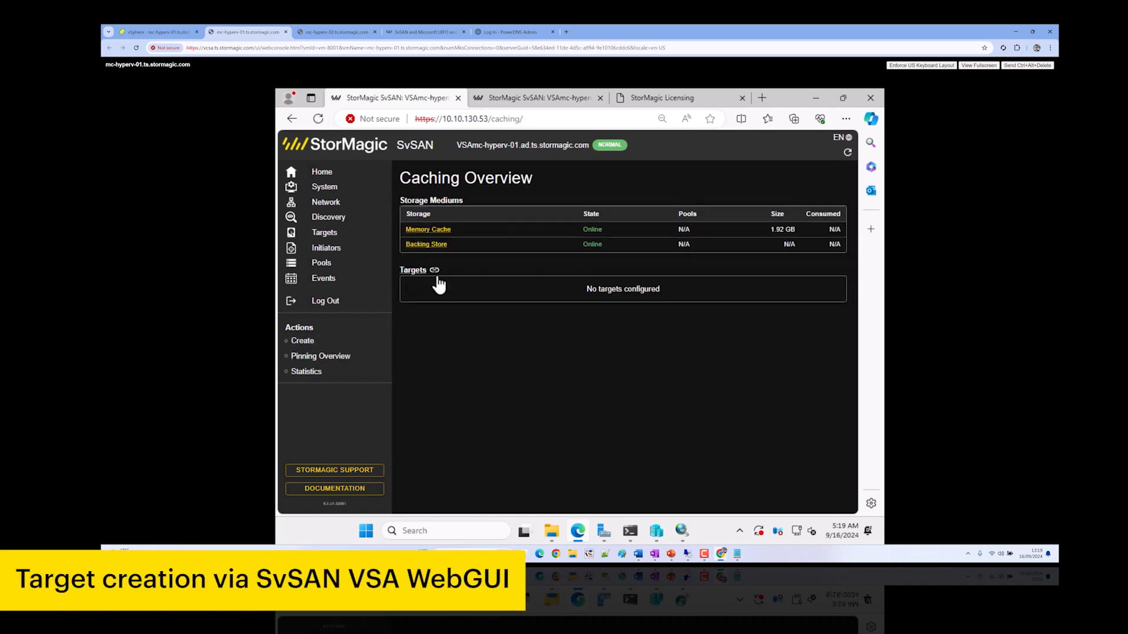
Create a 1 GB target named witnessdisk with both host initiators, mirroring and caching
left_click(332, 241)
left_click(302, 357)
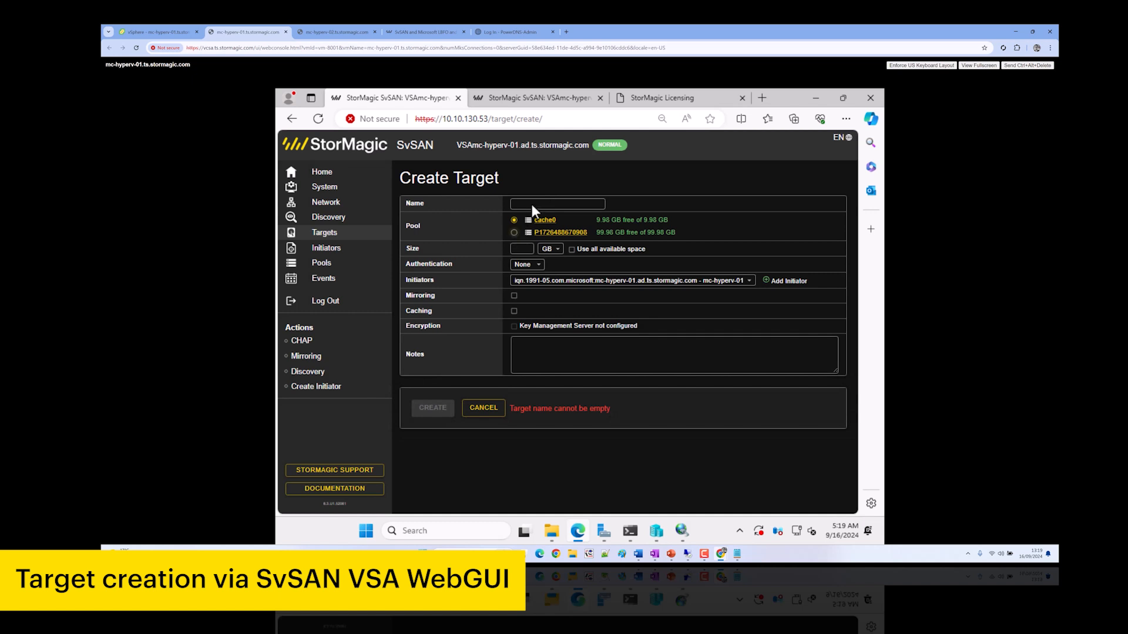
left_click(534, 202)
type("witnessdisk")
left_click(522, 248)
type("1")
left_click(769, 282)
left_click(770, 282)
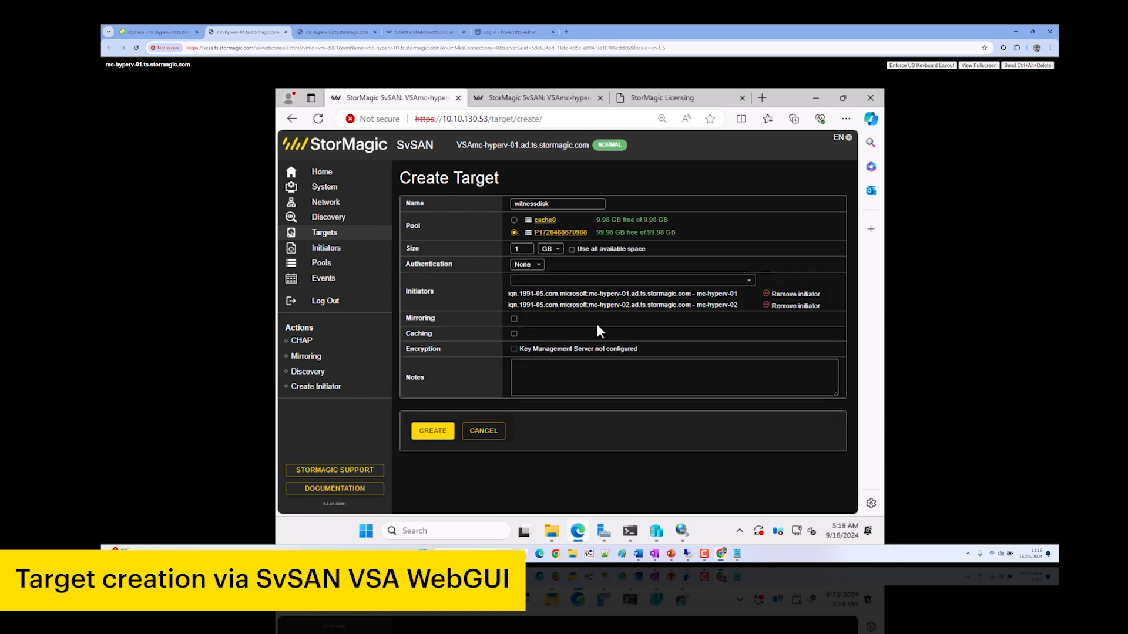
left_click(514, 318)
left_click(514, 333)
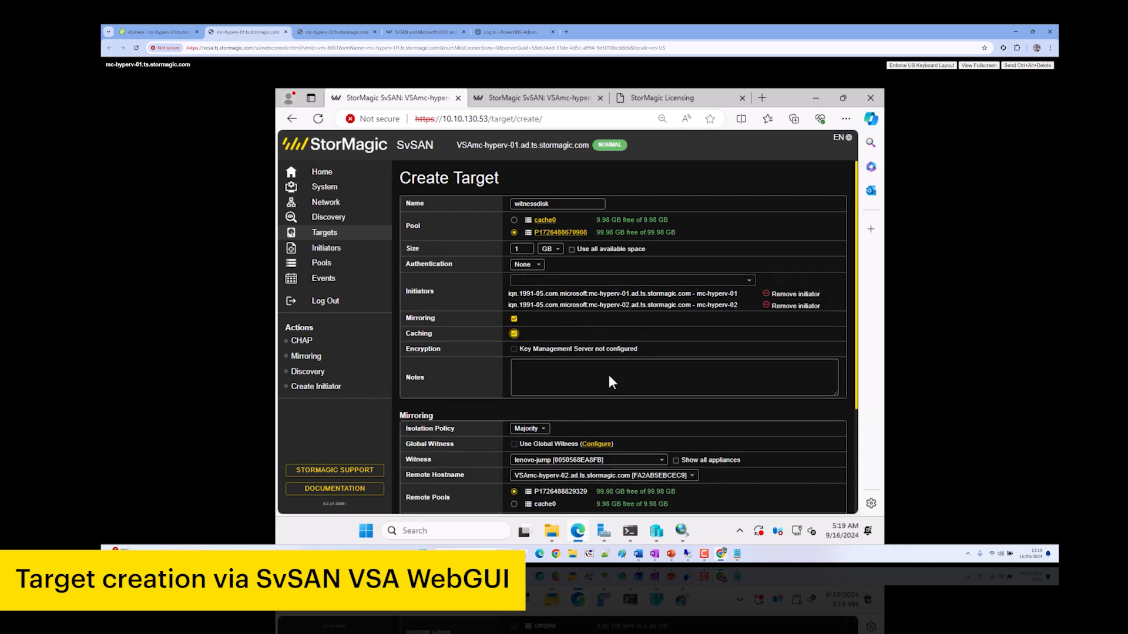
scroll(588, 394, "down", 1)
scroll(587, 395, "down", 2)
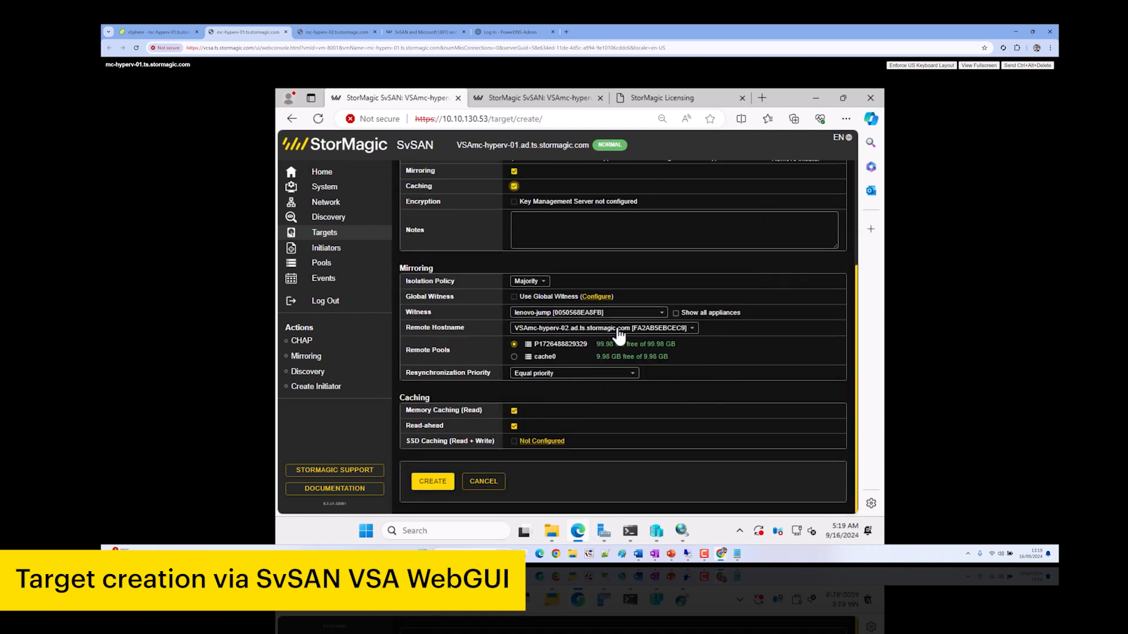
left_click(427, 483)
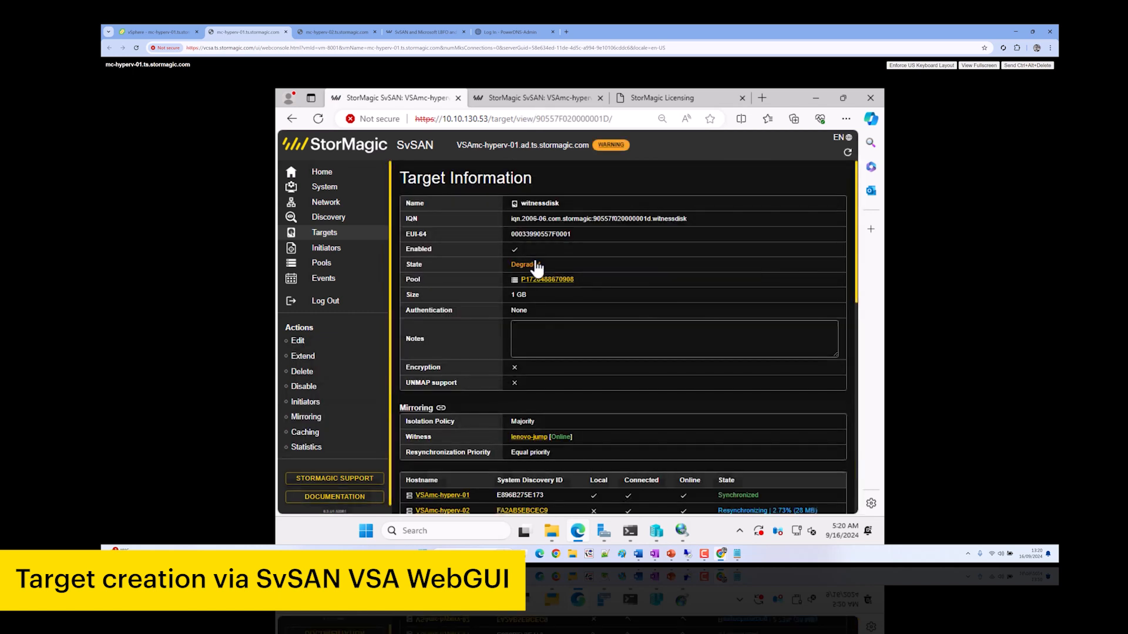
left_click(329, 234)
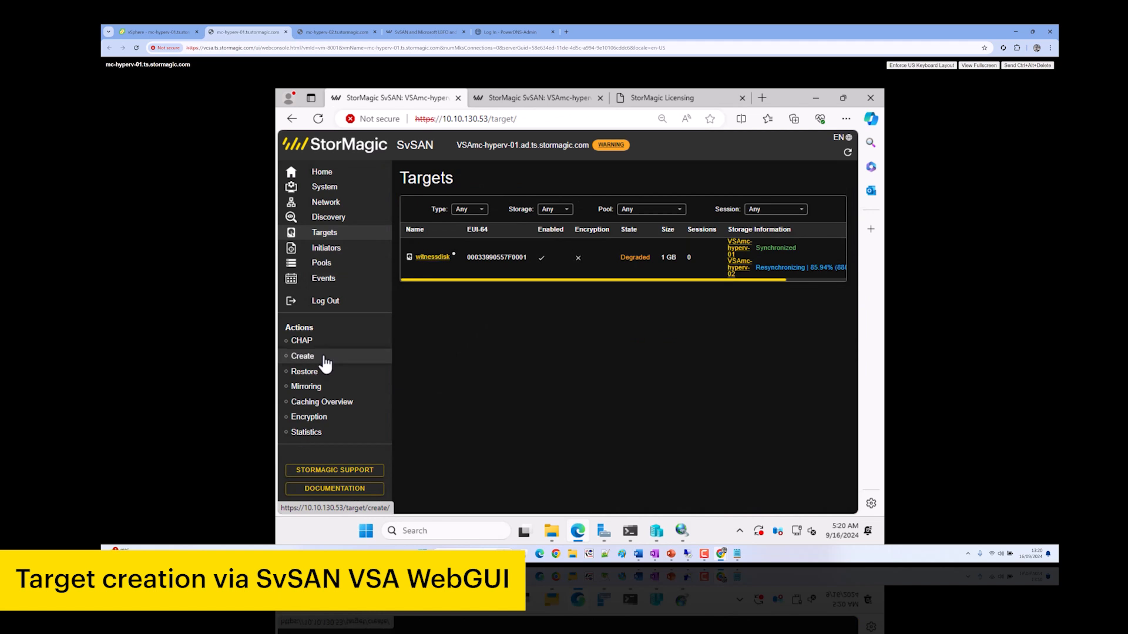
left_click(303, 357)
left_click(529, 204)
type("csv")
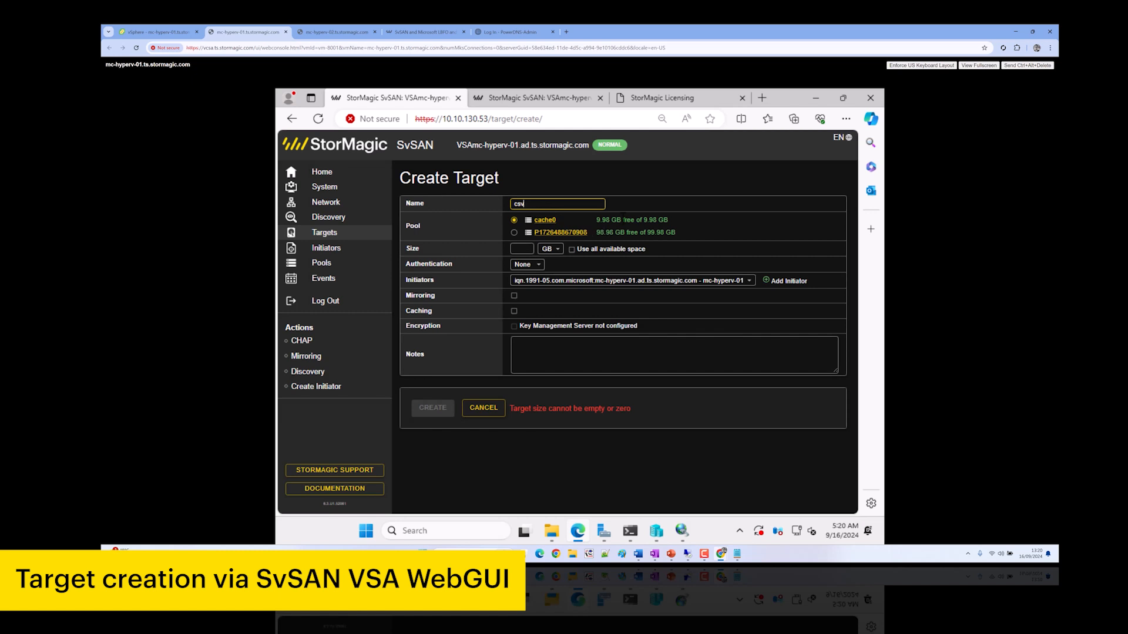
left_click(514, 231)
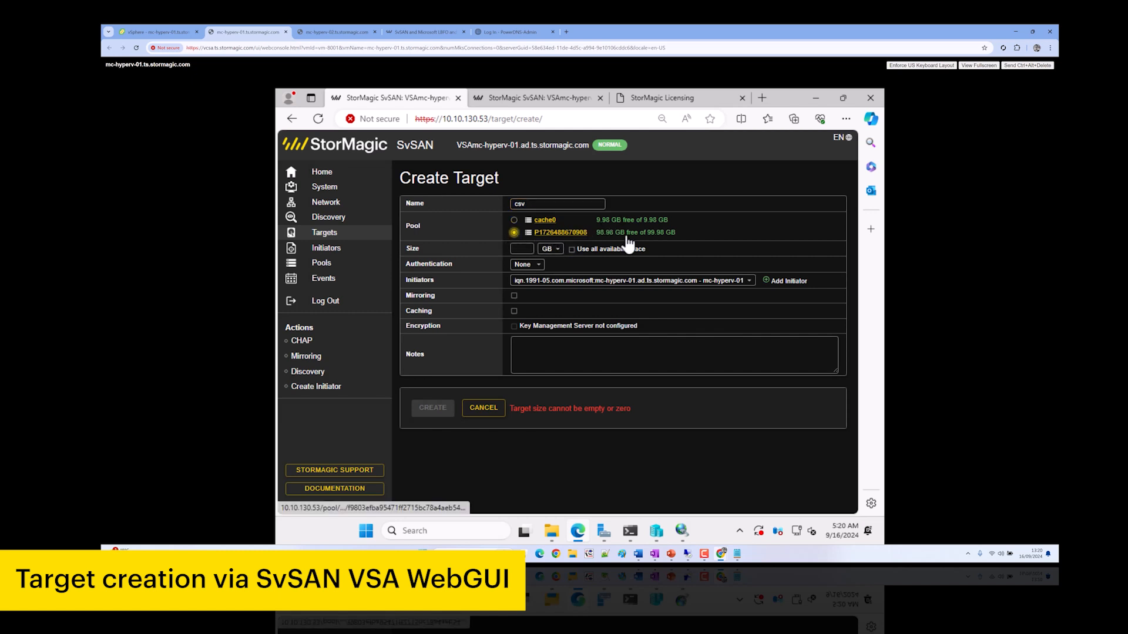
left_click(572, 250)
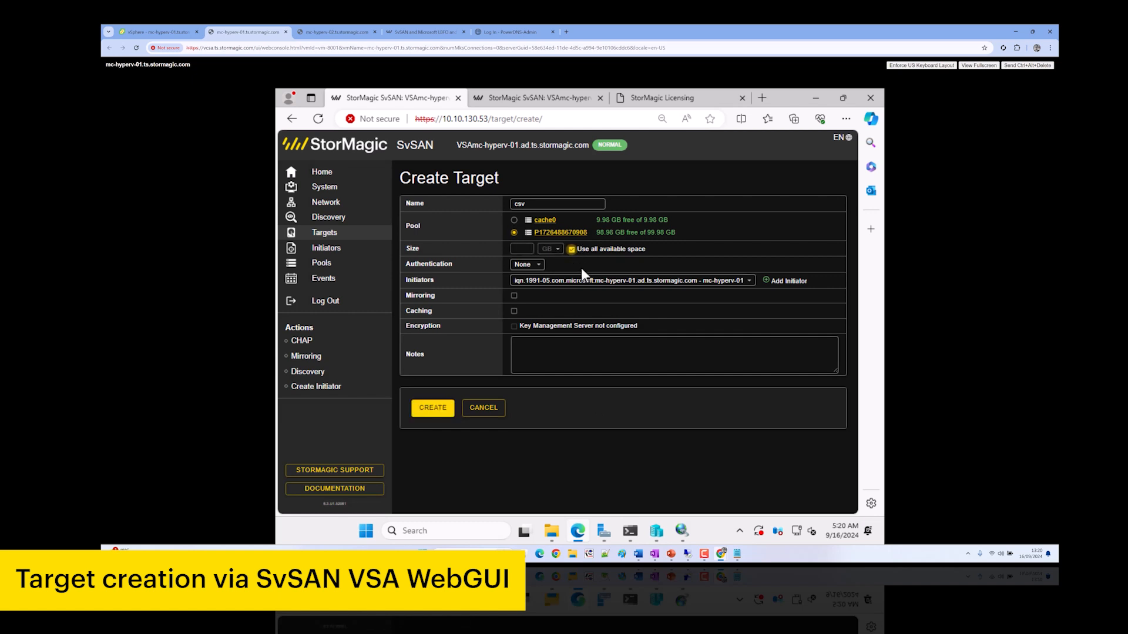
left_click(528, 268)
left_click(612, 266)
left_click(789, 282)
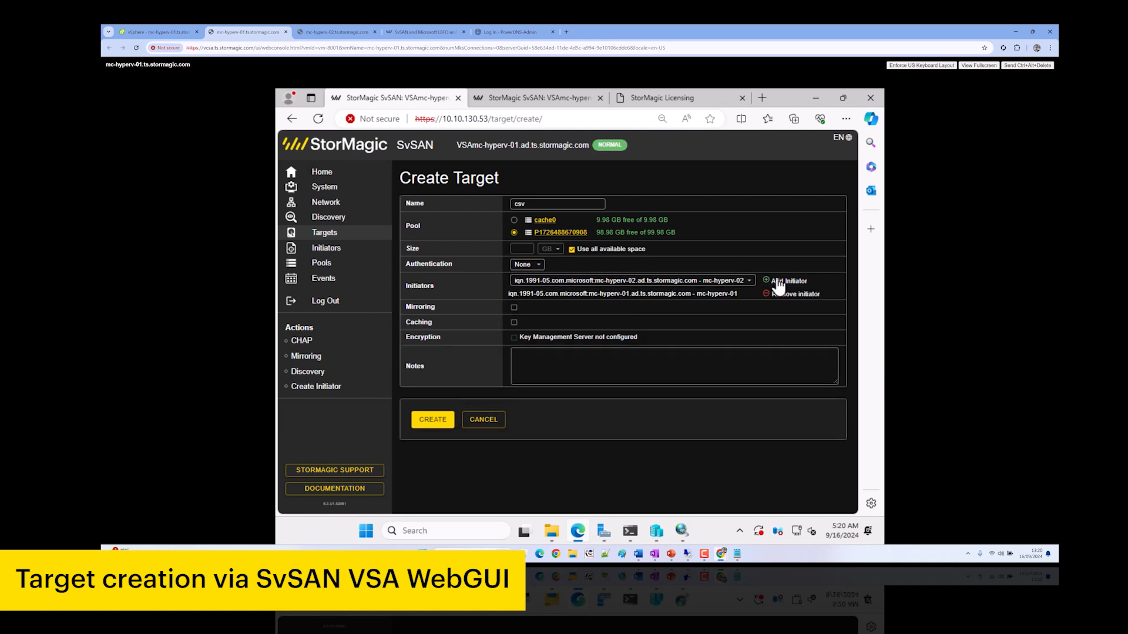
left_click(781, 282)
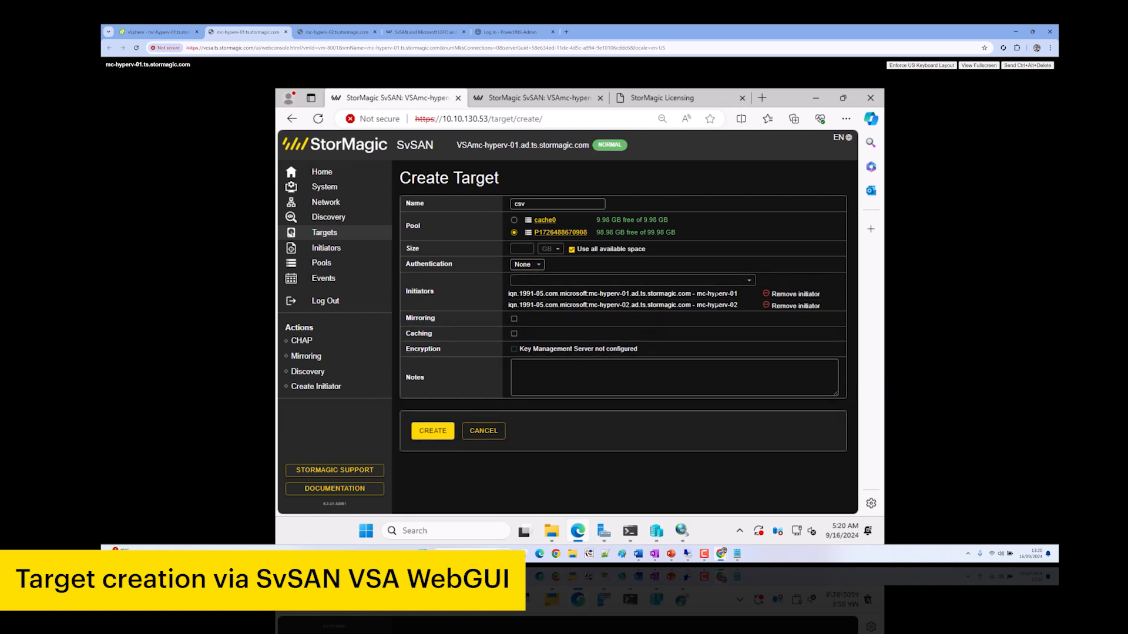
left_click(513, 320)
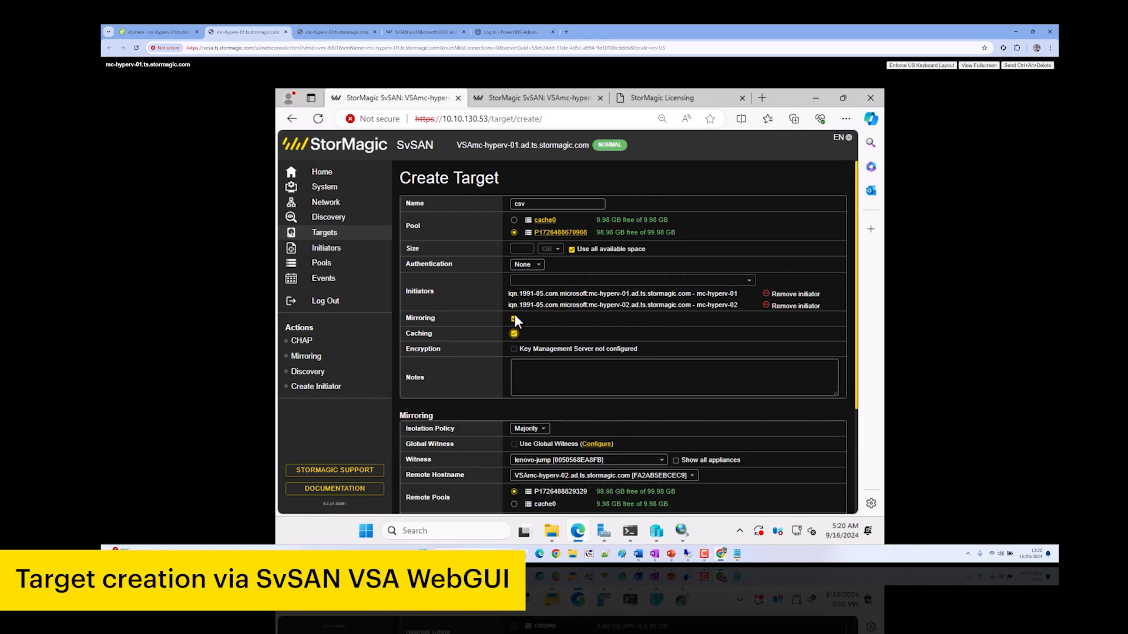
left_click(514, 334)
scroll(544, 344, "down", 3)
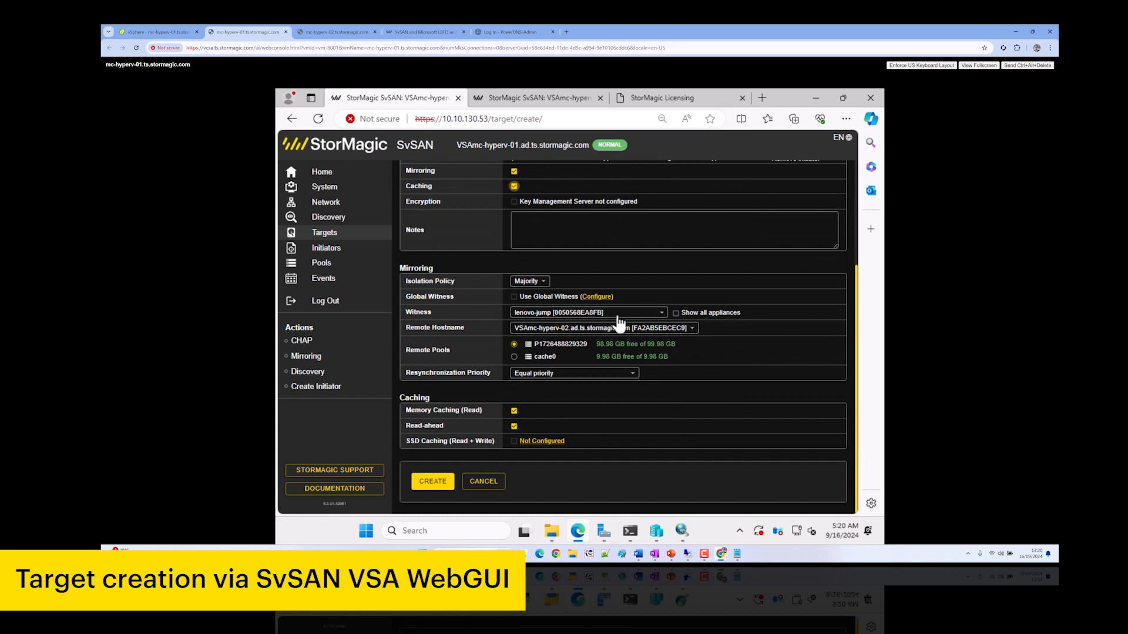
Open Discovery in a new tab and review the list of witness hosts
right_click(346, 224)
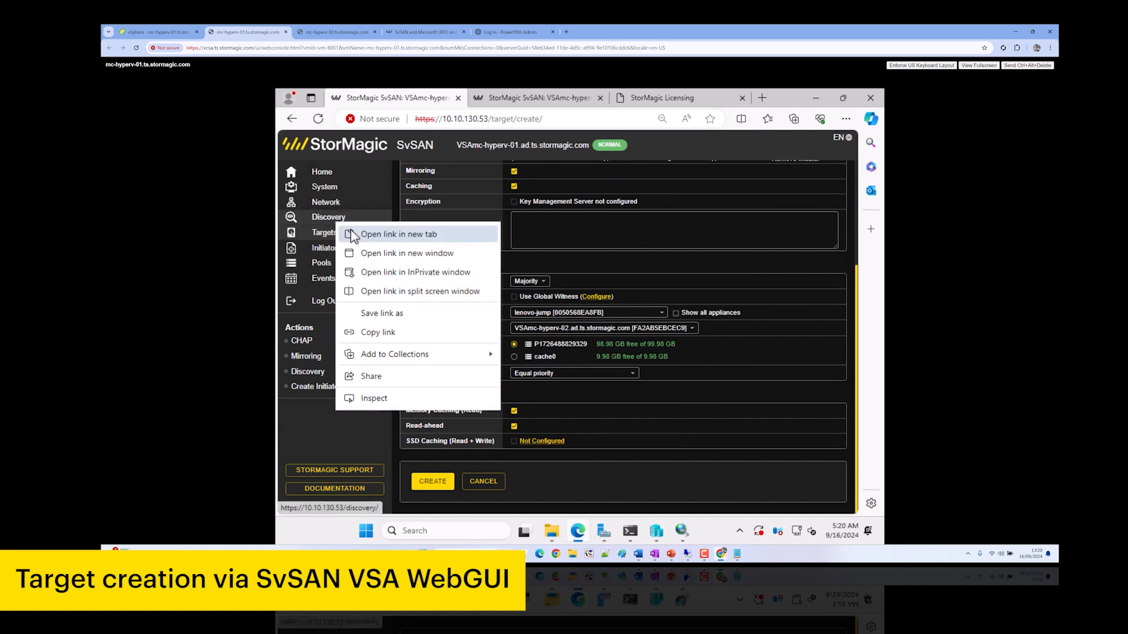
left_click(377, 231)
left_click(482, 97)
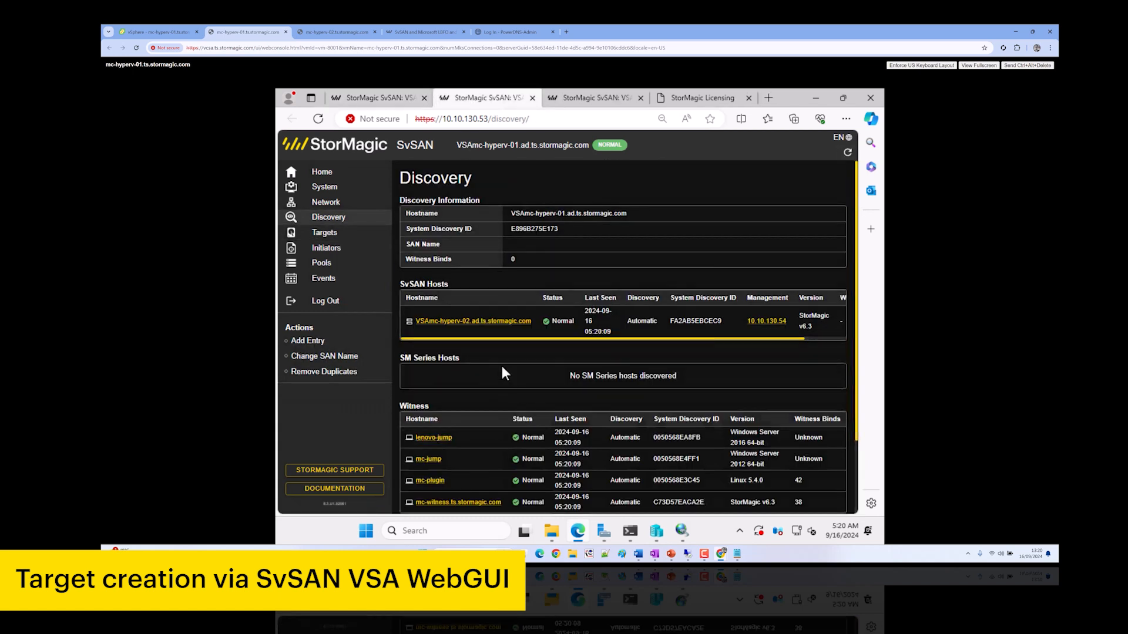
scroll(500, 363, "down", 2)
left_click_drag(400, 314, 745, 410)
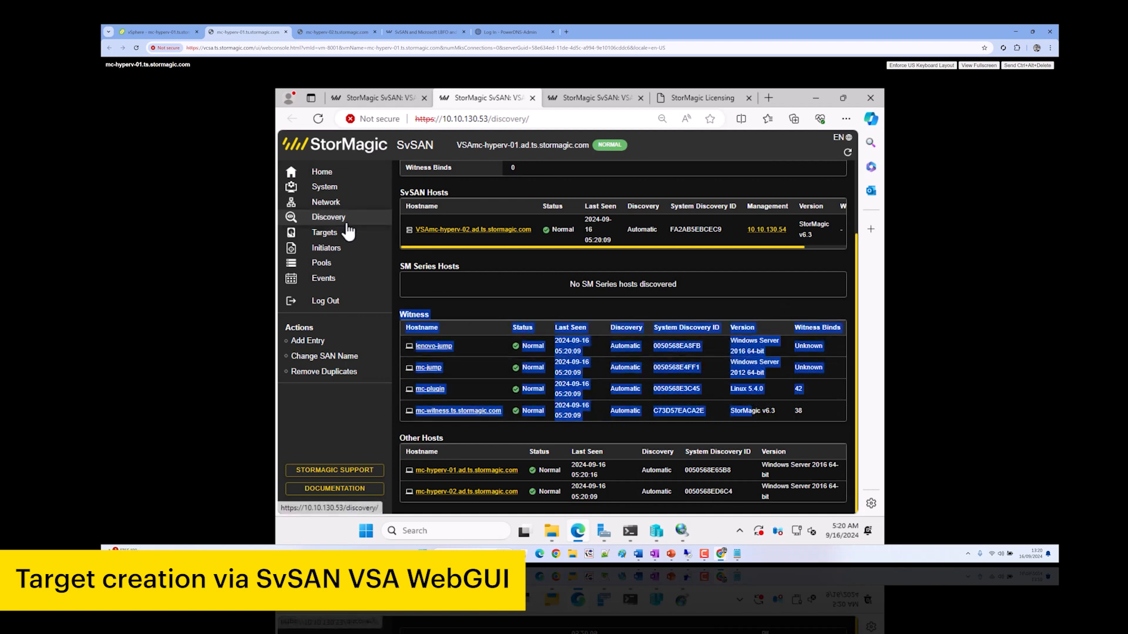
left_click(317, 341)
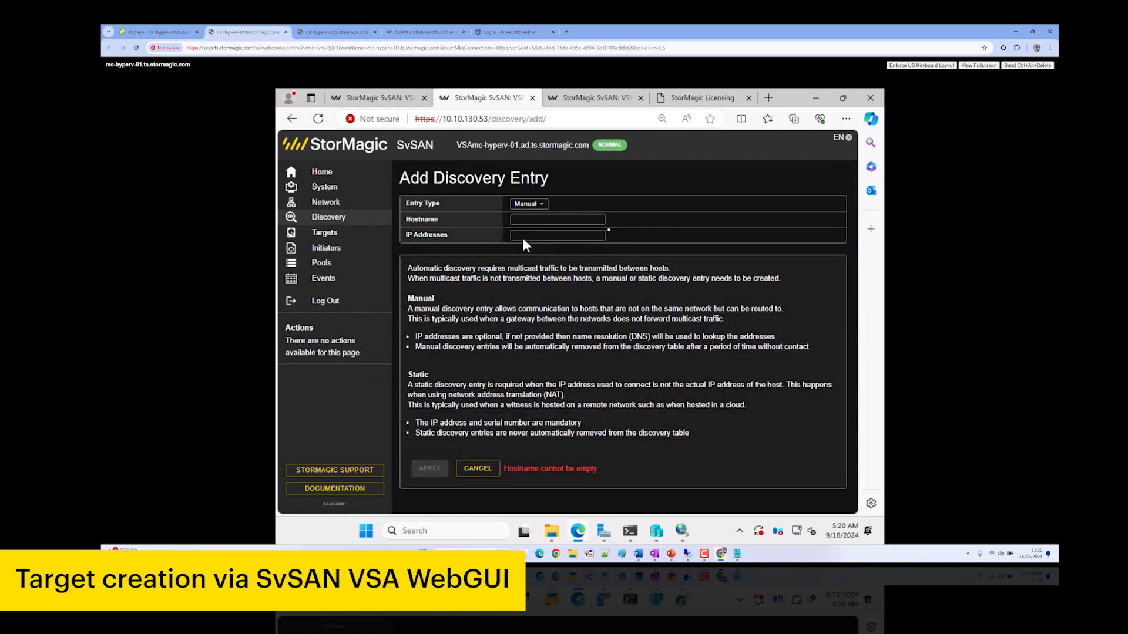
Create the 98.98 GB csv target and check its resynchronization to VSAmc-hyperv-02
left_click(382, 98)
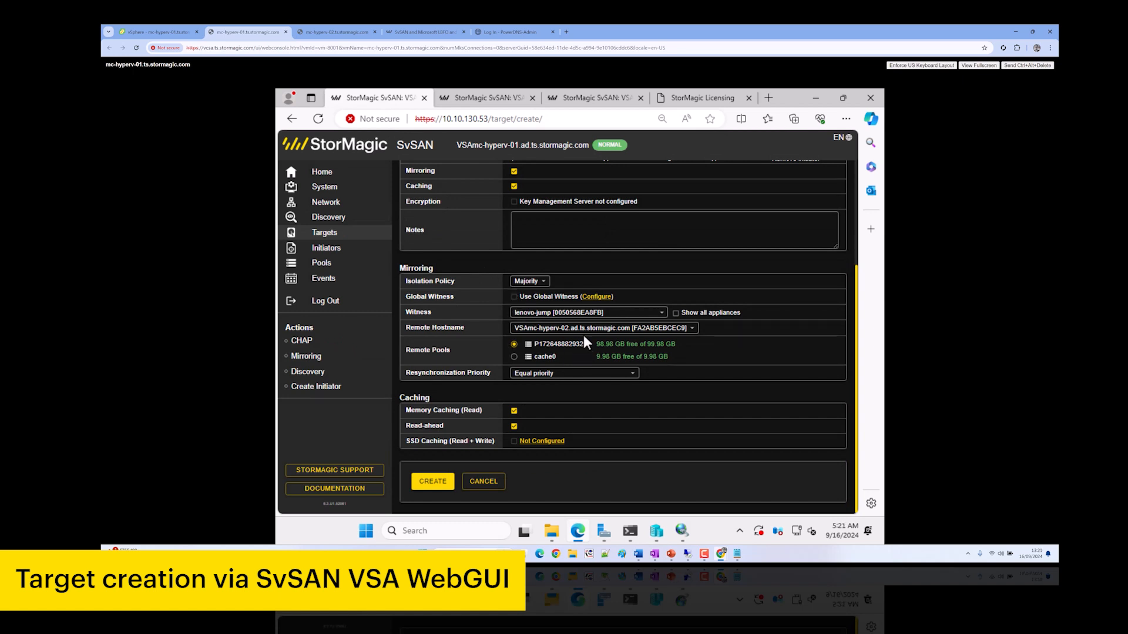
left_click(433, 482)
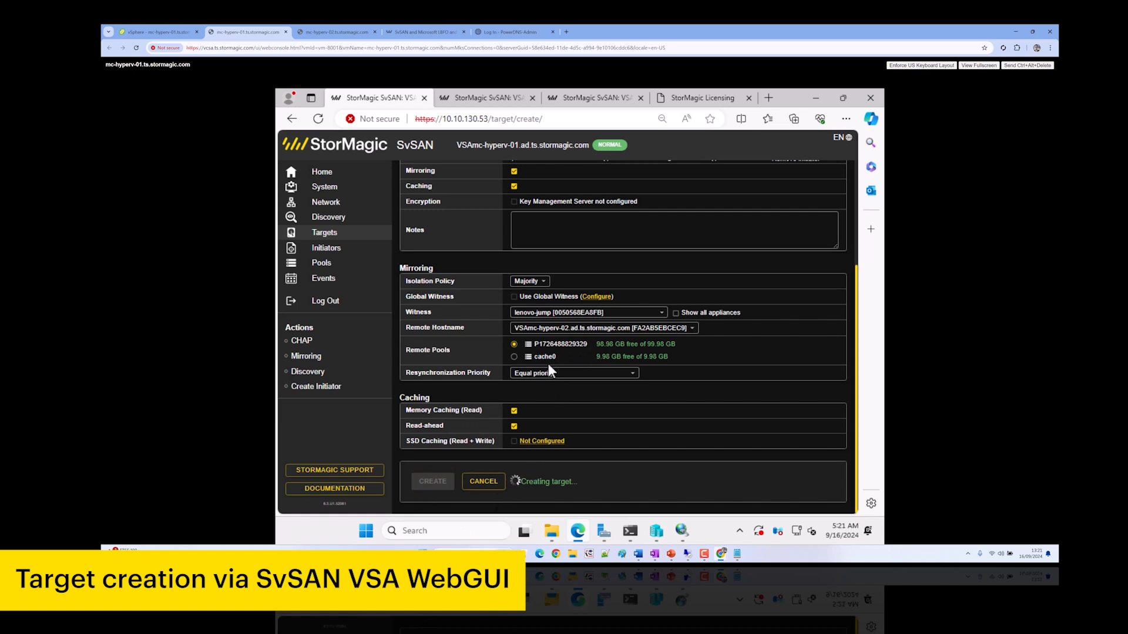
scroll(700, 360, "down", 2)
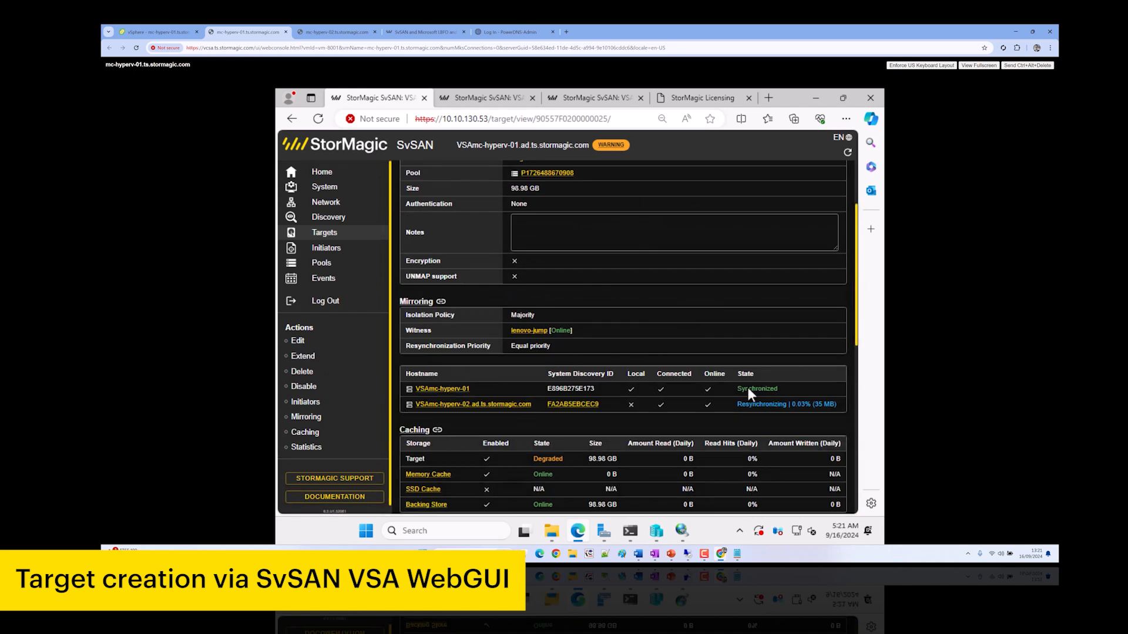
mouse_move(751, 405)
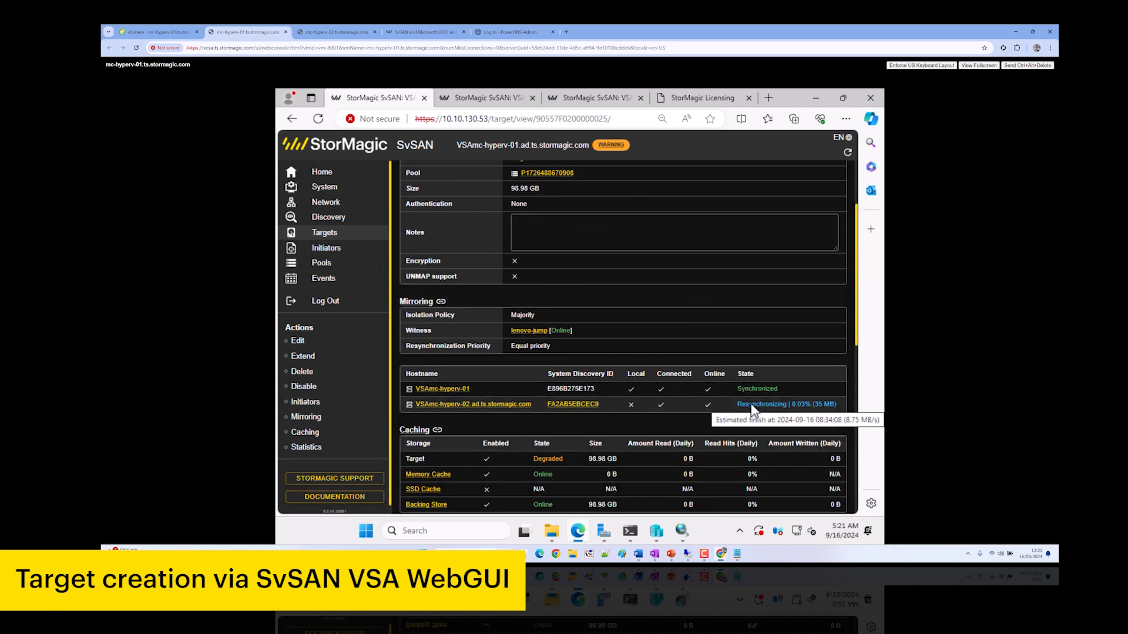
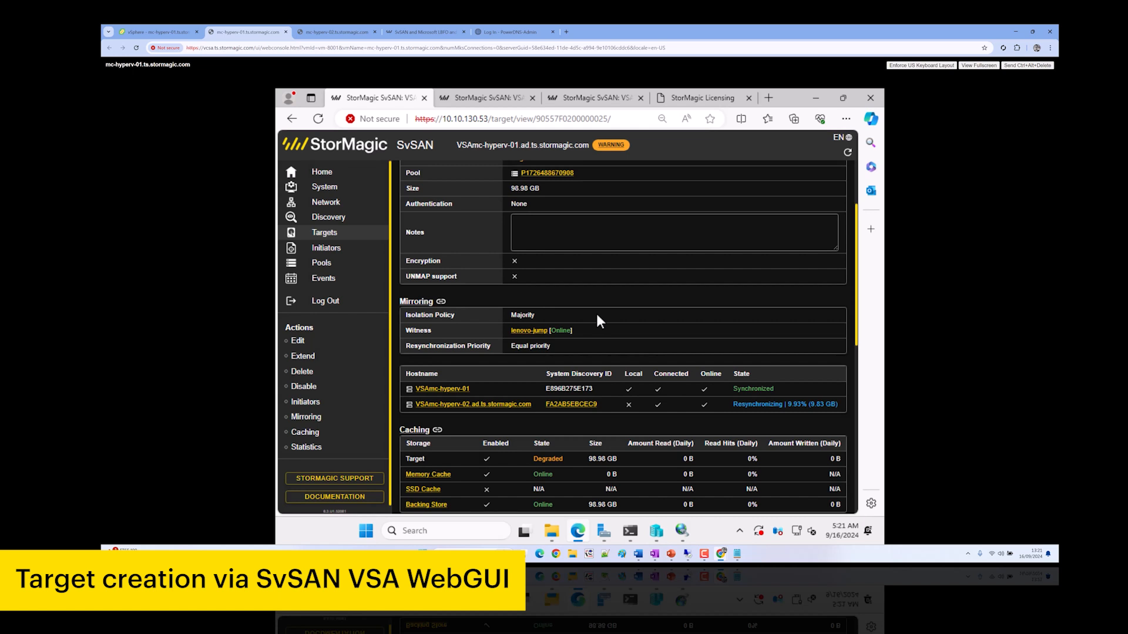
Refresh the discovered iSCSI targets on both hosts, then select the witness target on the first host
left_click(815, 97)
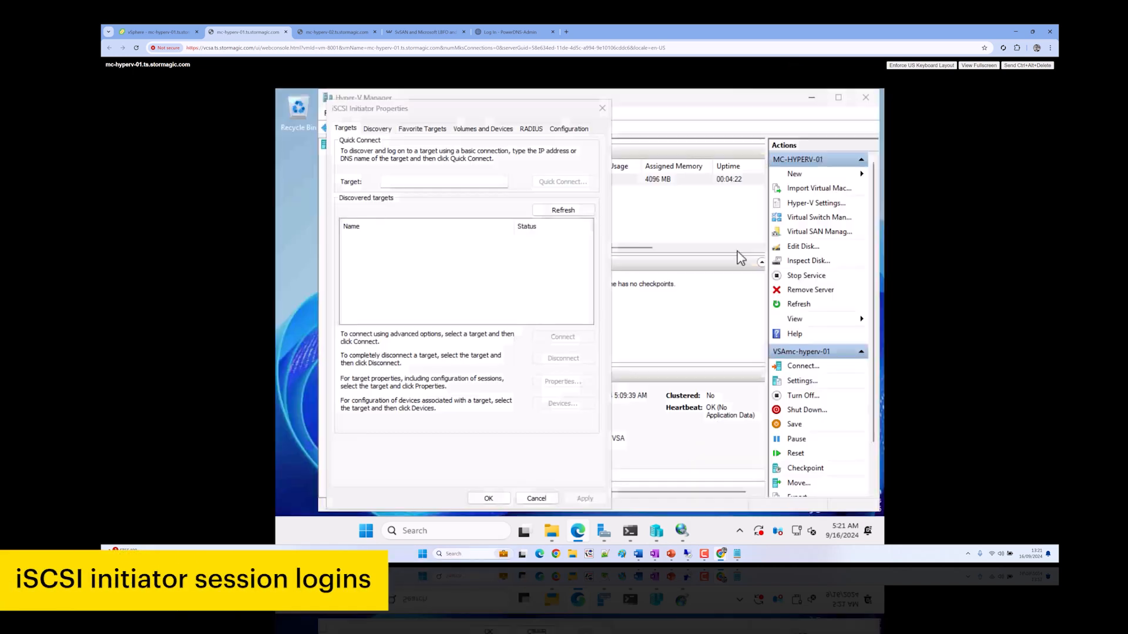
left_click(563, 212)
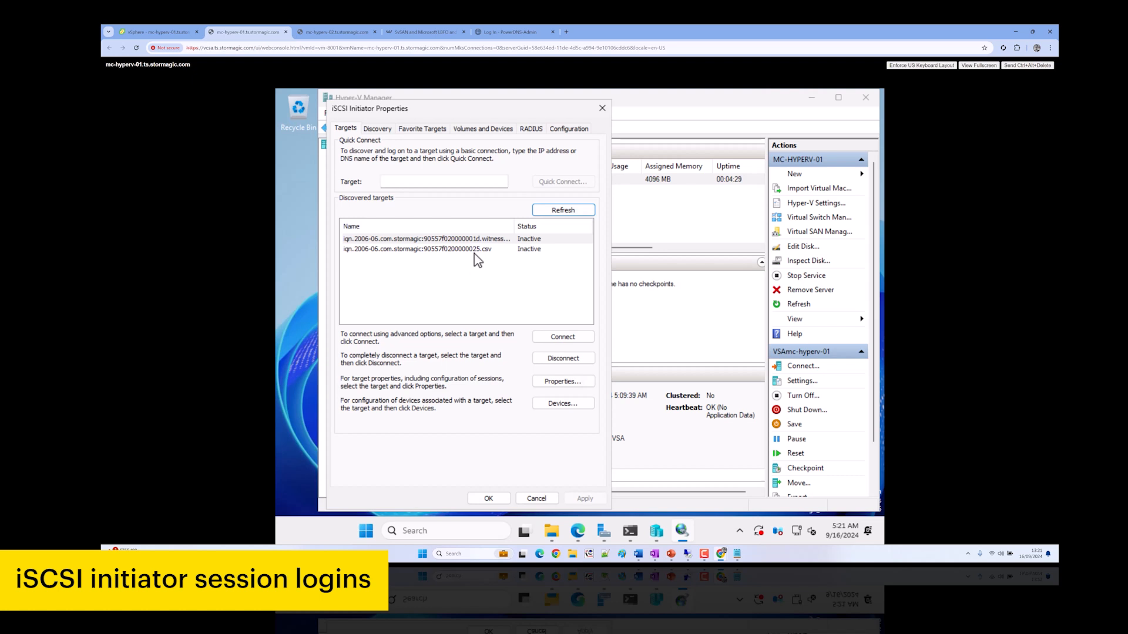
left_click(322, 33)
left_click(329, 206)
left_click(493, 268)
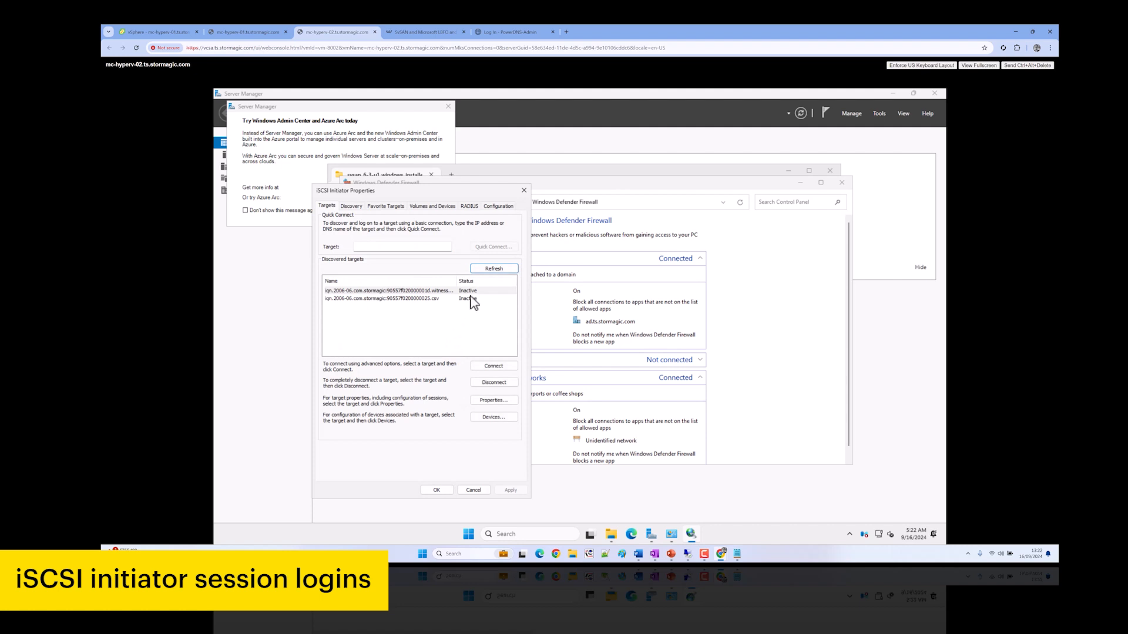
left_click(247, 32)
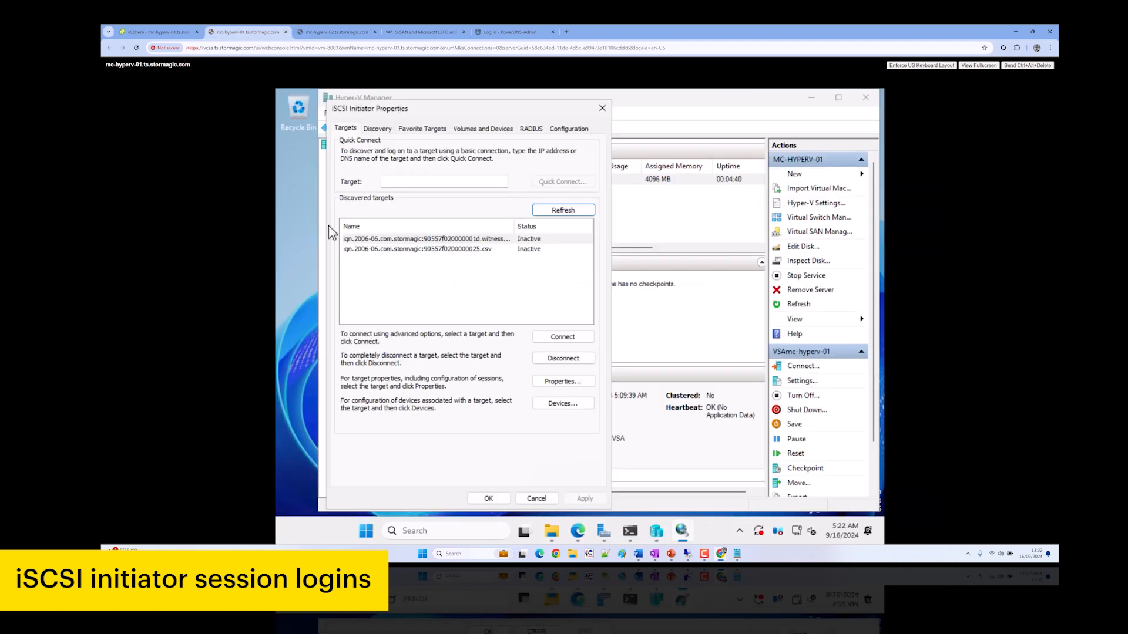
left_click(502, 243)
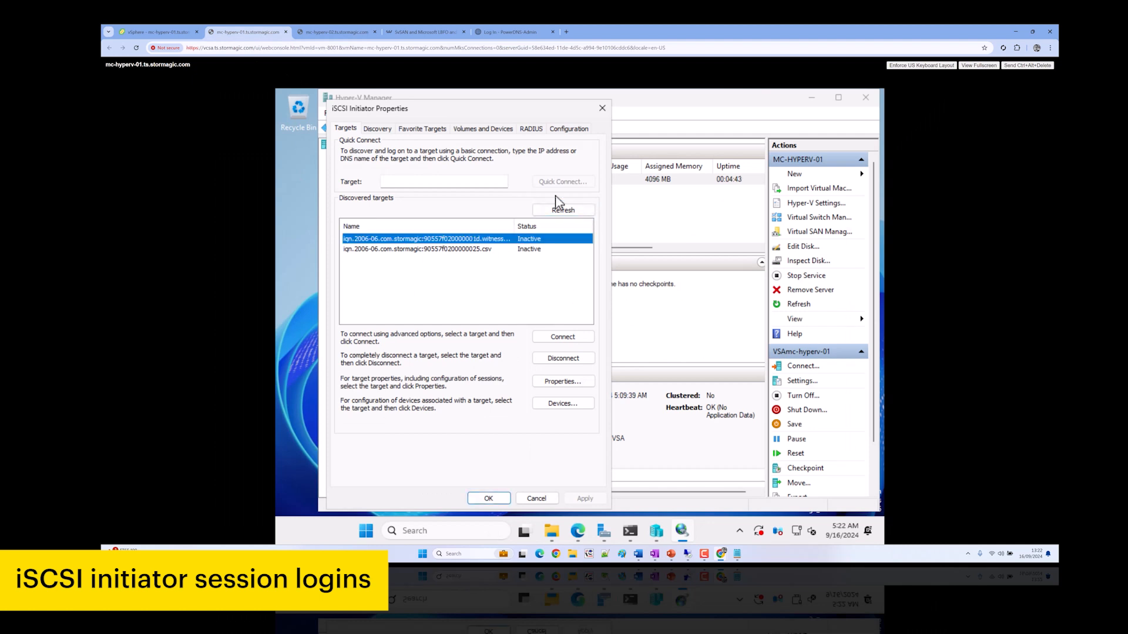
Return to the NIC teaming support article and bring up the Knowledgebase link's context menu
left_click(406, 32)
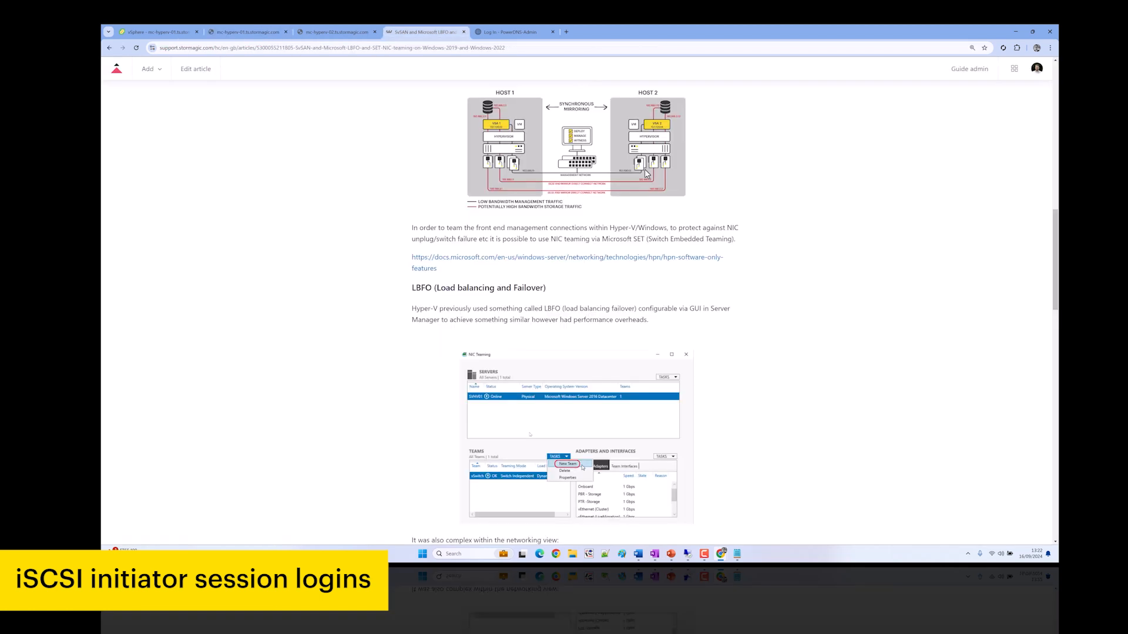
scroll(644, 171, "up", 10)
right_click(408, 136)
Open the StorMagic Knowledgebase in a new tab, browse the SvSAN PowerShell articles, then return to mc-hyperv-01
left_click(418, 152)
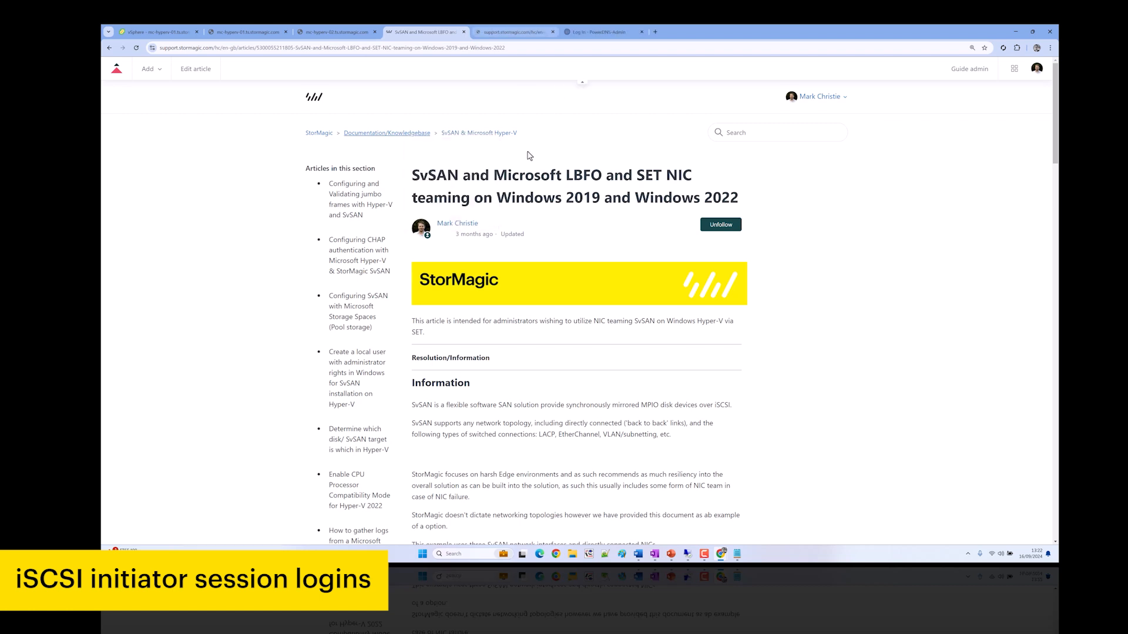
key("ctrl+Tab")
scroll(609, 333, "down", 4)
scroll(607, 332, "down", 6)
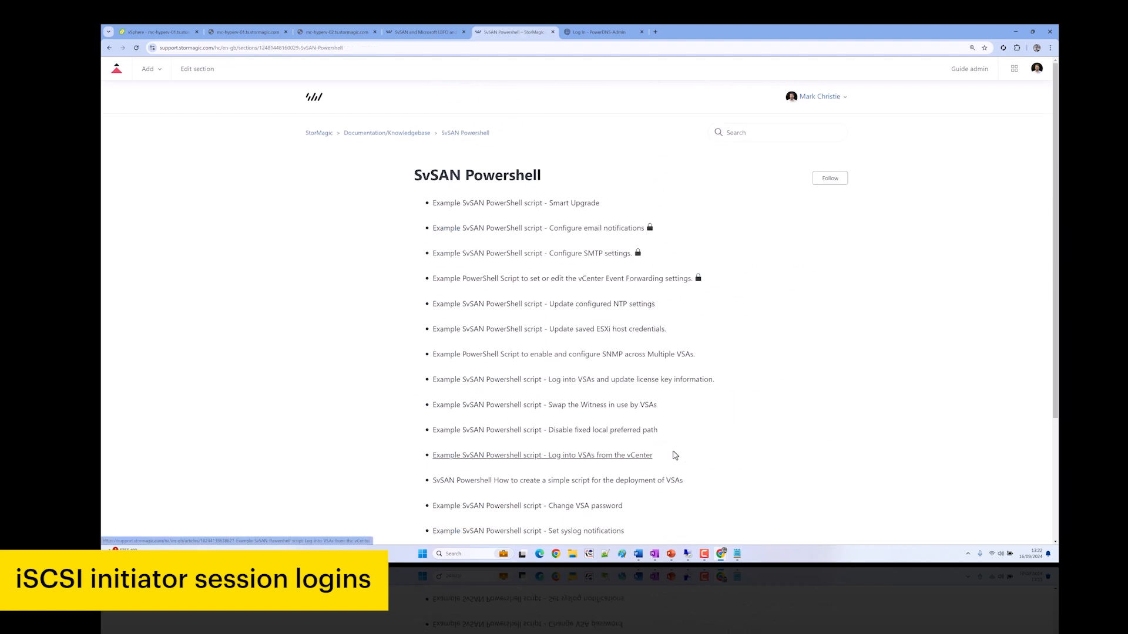
scroll(678, 452, "down", 2)
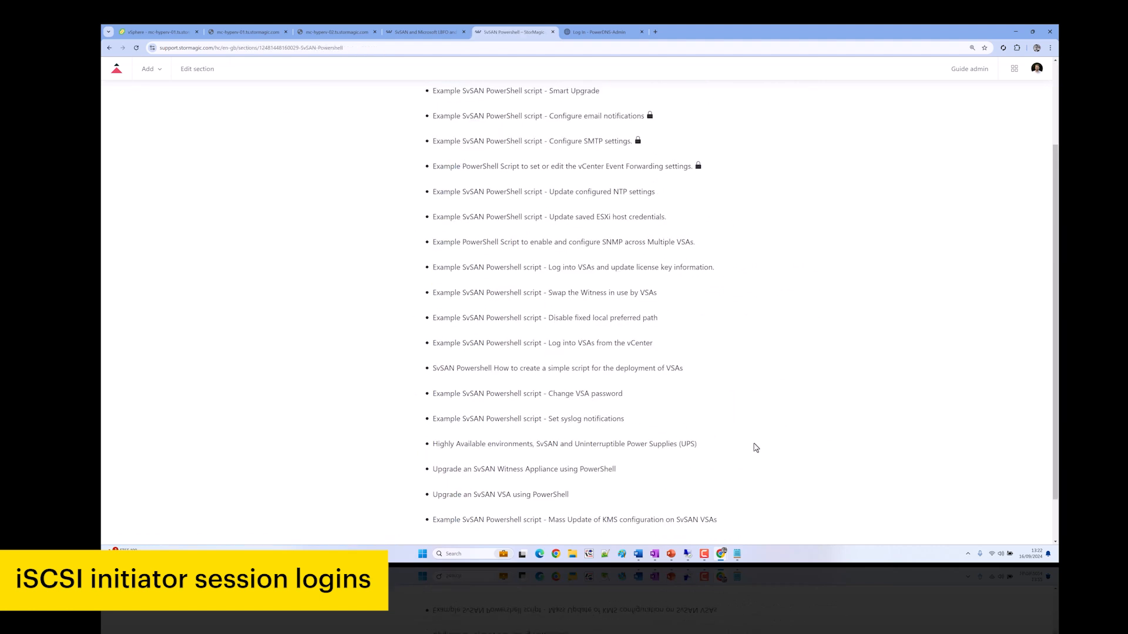
scroll(755, 448, "down", 1)
scroll(756, 448, "up", 1)
scroll(756, 448, "up", 1)
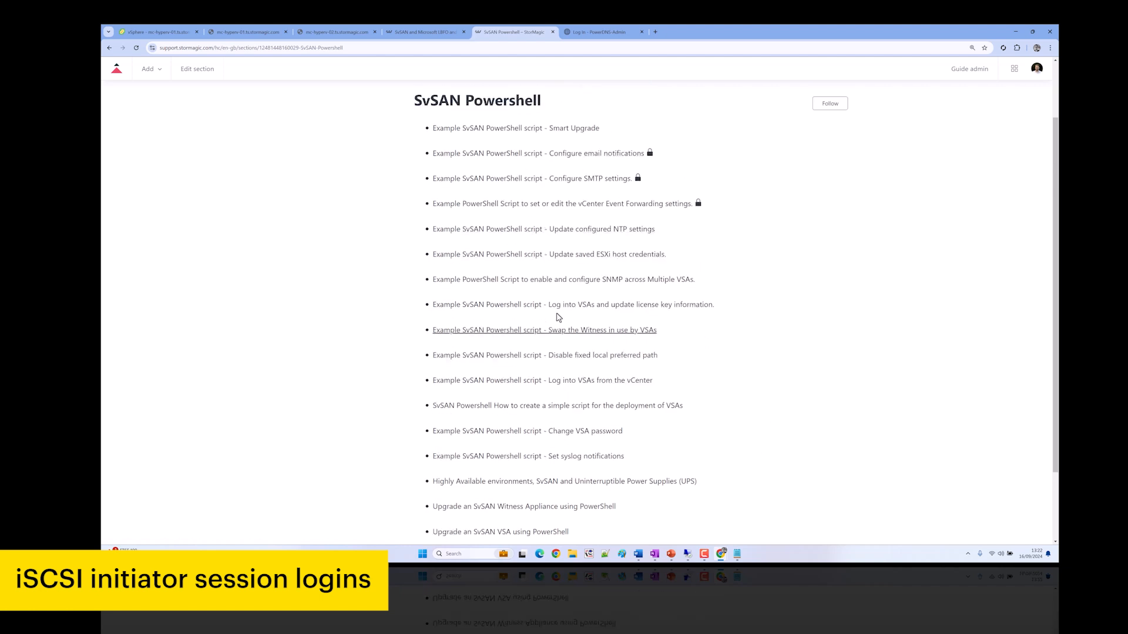
scroll(681, 361, "down", 3)
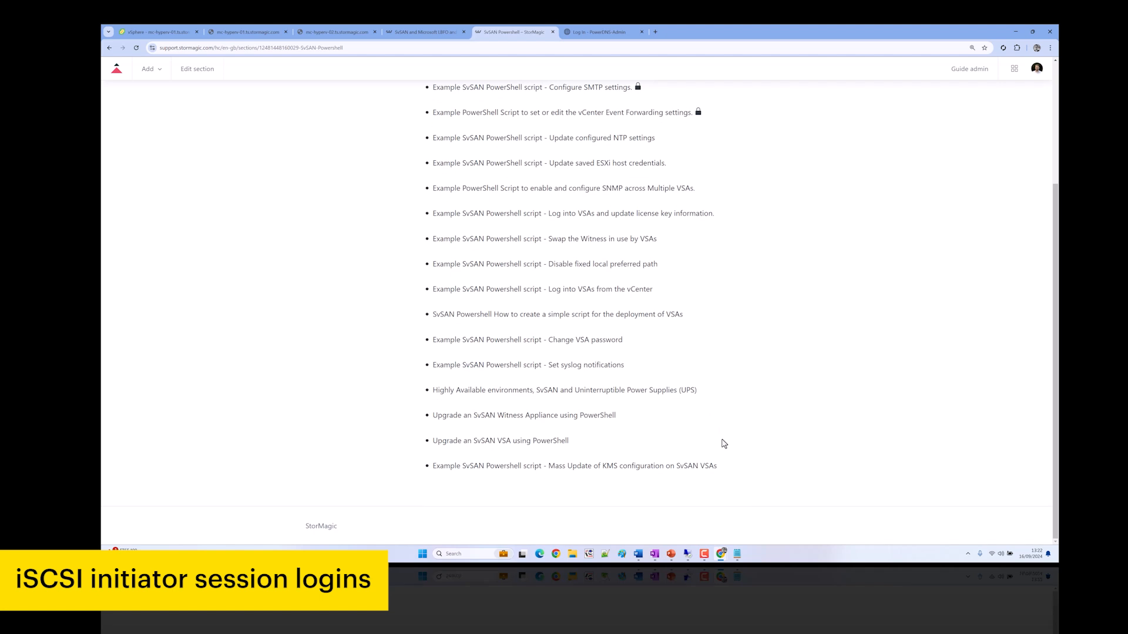
left_click(246, 33)
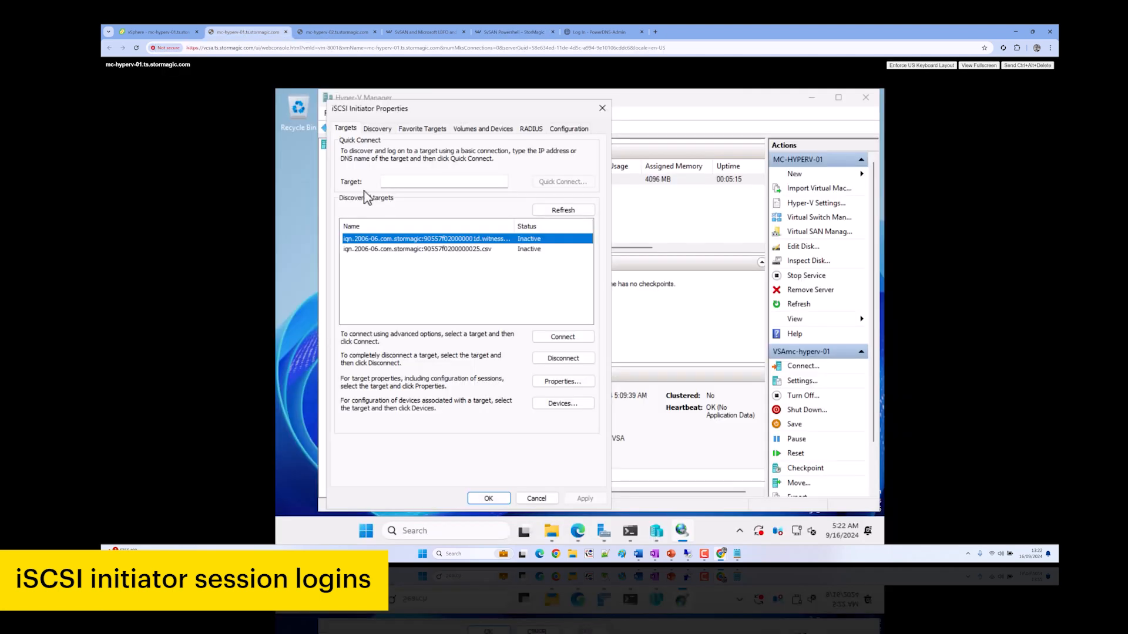
Connect the witness target via Microsoft iSCSI Initiator from 192.167.130.51 to portal 192.167.130.53
left_click(561, 339)
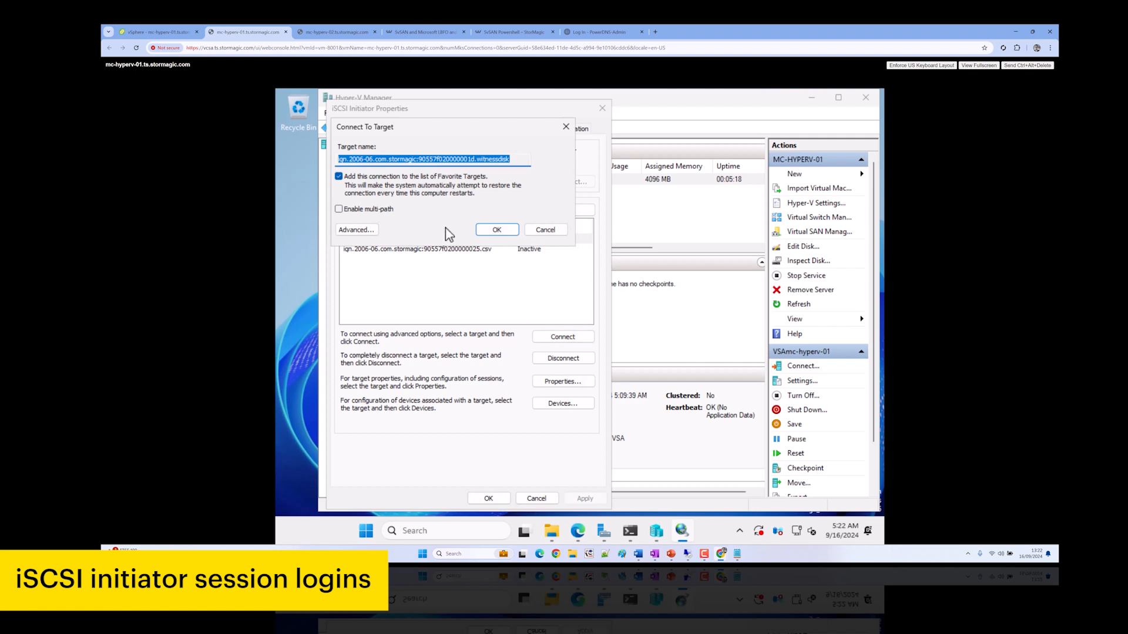
left_click(543, 231)
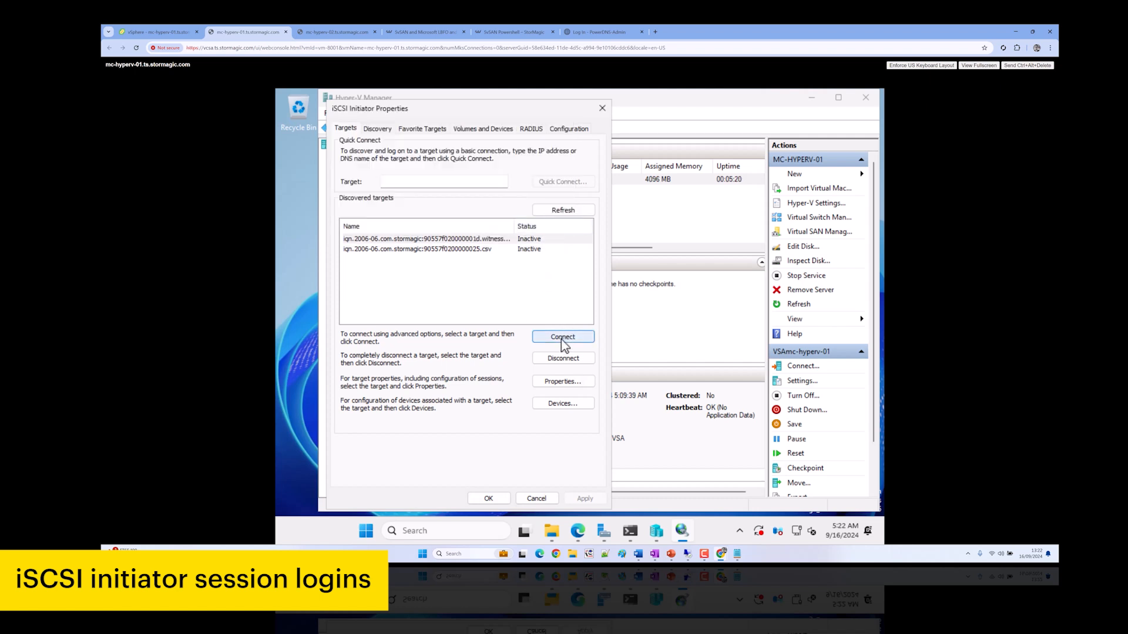
left_click(563, 337)
left_click(364, 229)
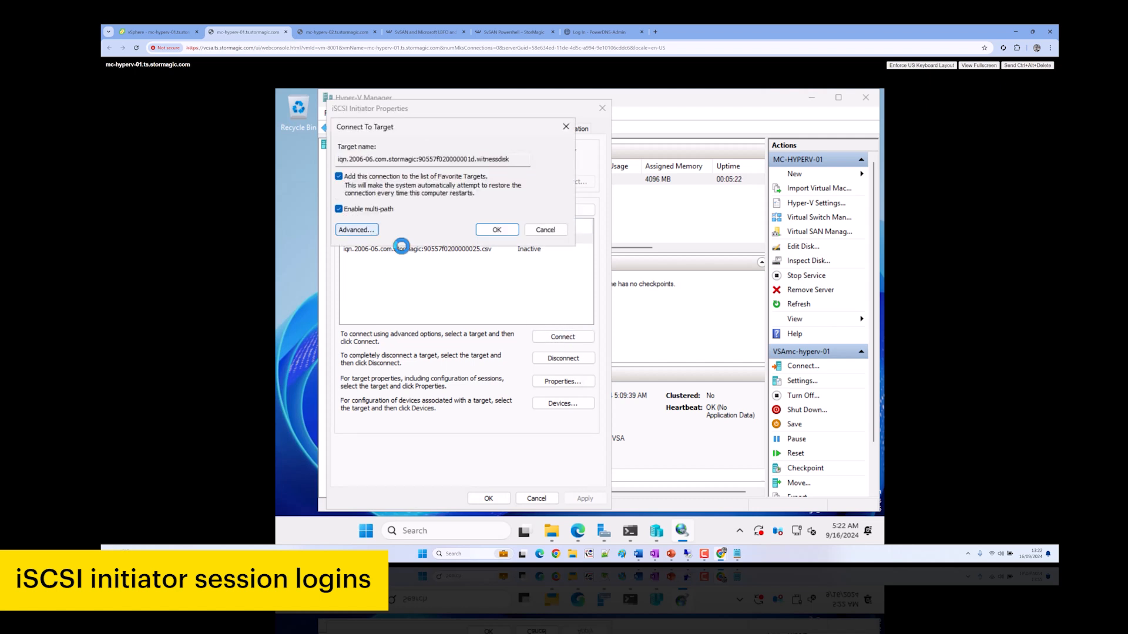
left_click(488, 191)
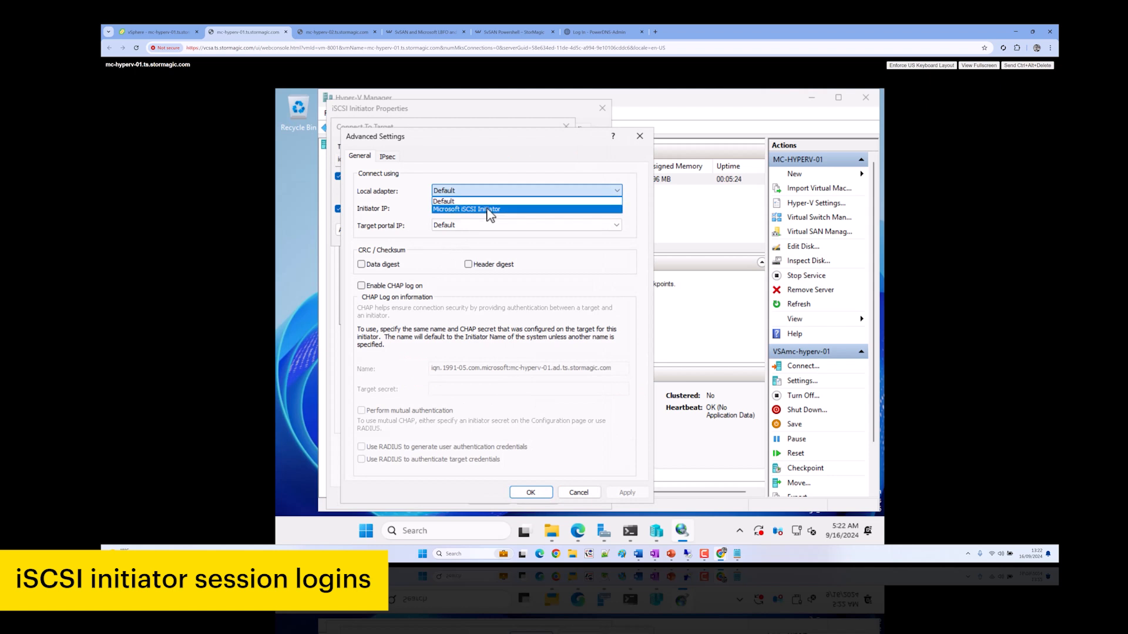
left_click(493, 210)
left_click(479, 208)
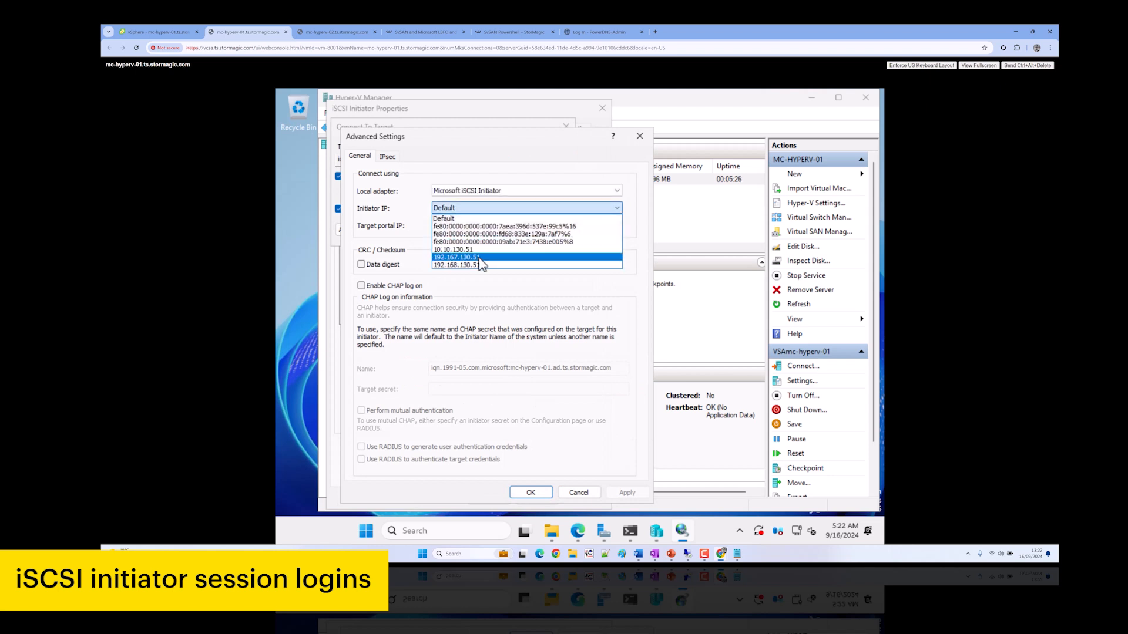
left_click(482, 258)
left_click(487, 227)
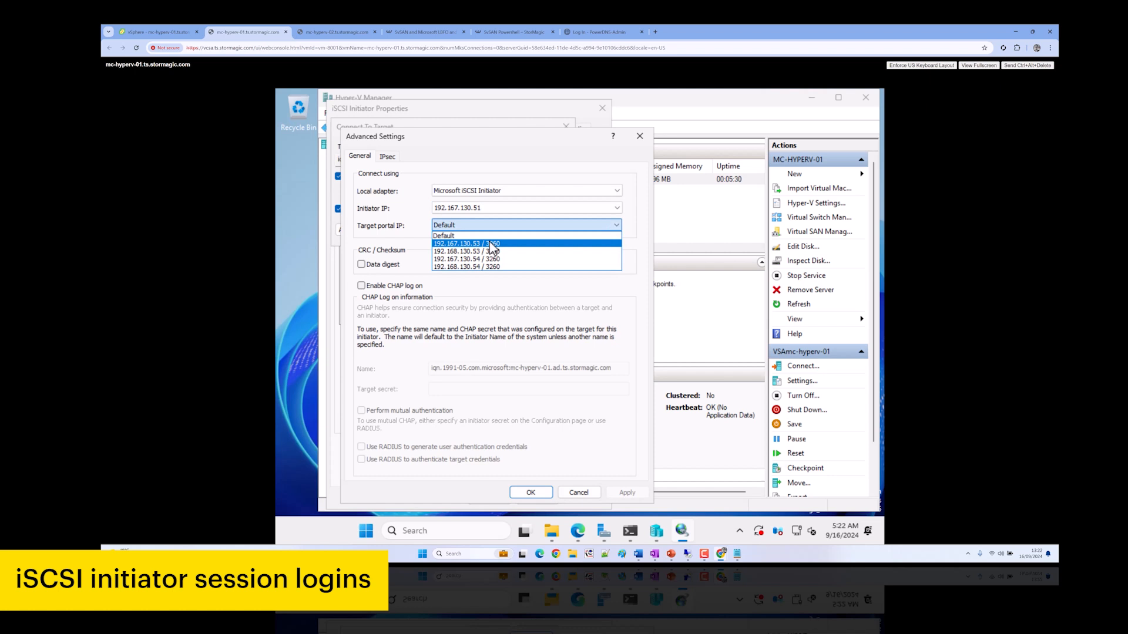
left_click(485, 243)
left_click(540, 496)
left_click(497, 230)
Add a second witness session from 192.167.130.51 to portal 192.167.130.54, then return to the SvSAN console
left_click(574, 343)
left_click(356, 230)
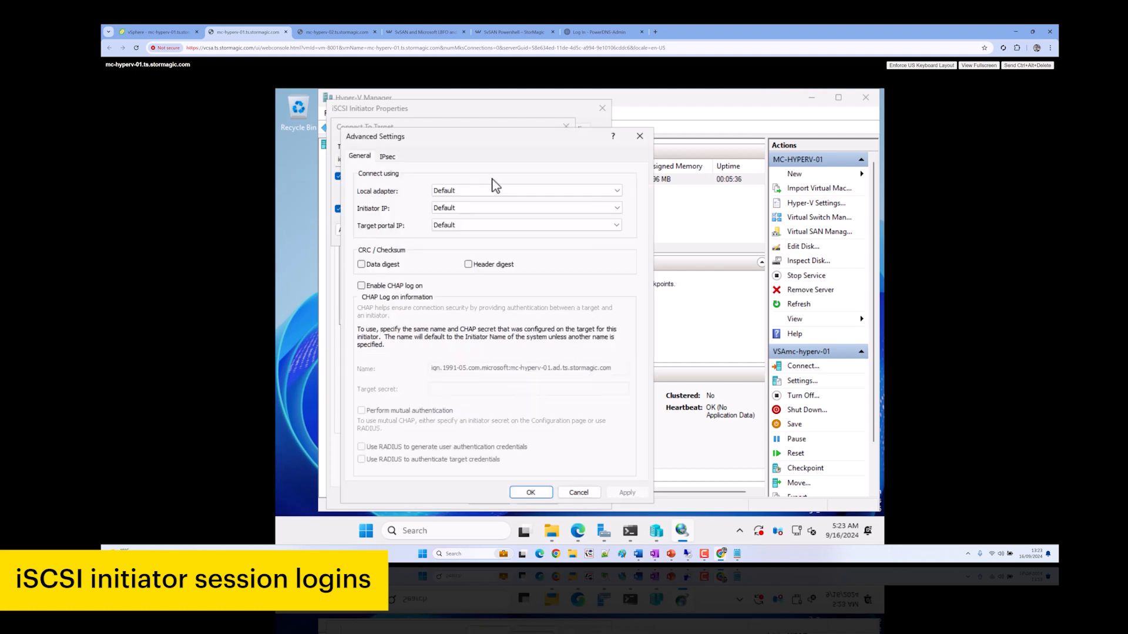
left_click(493, 191)
left_click(489, 210)
left_click(478, 209)
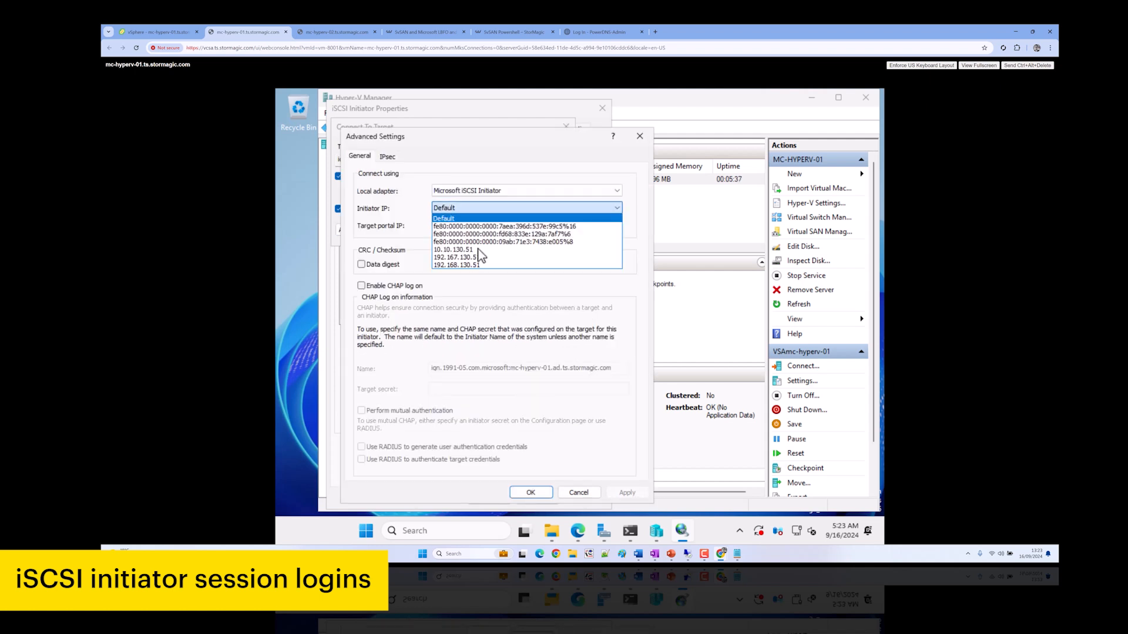
left_click(481, 258)
left_click(477, 226)
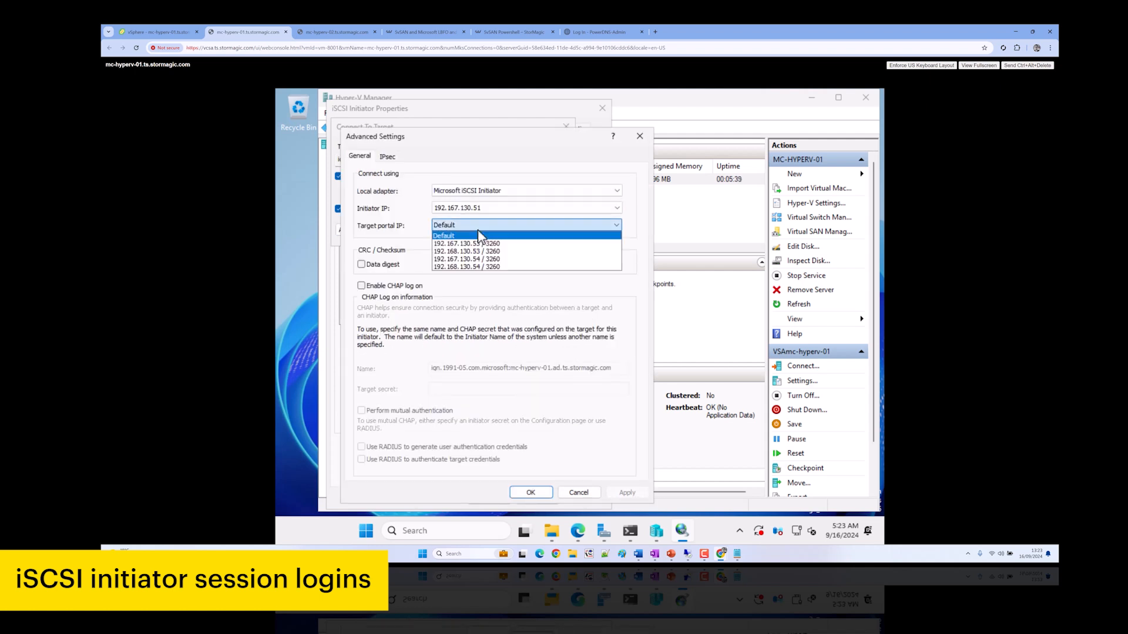
left_click(494, 260)
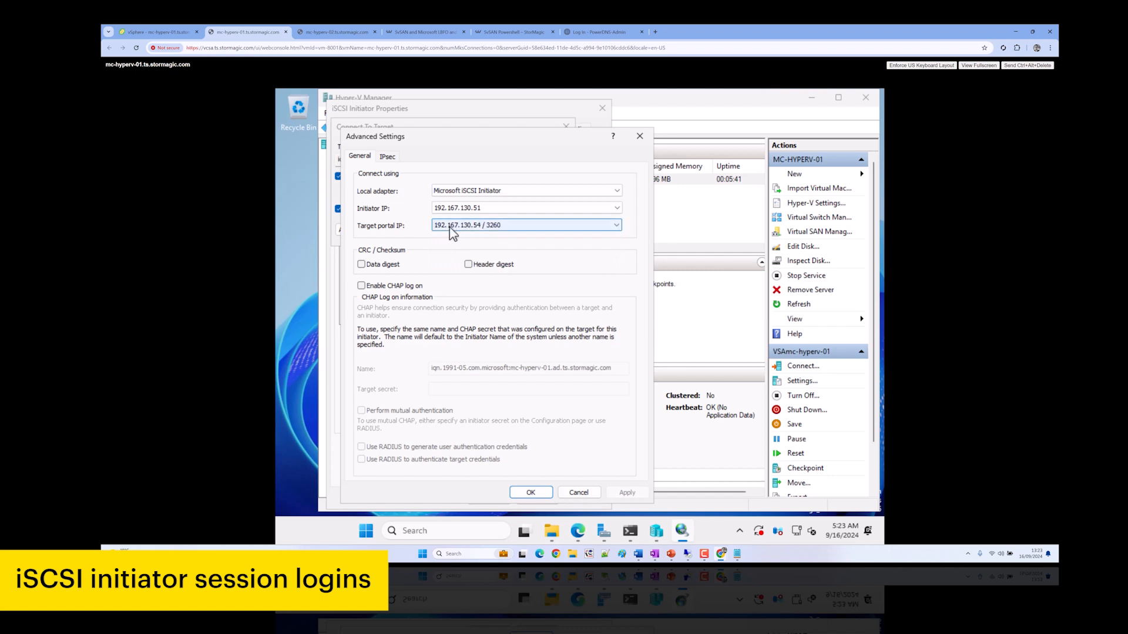
left_click(531, 493)
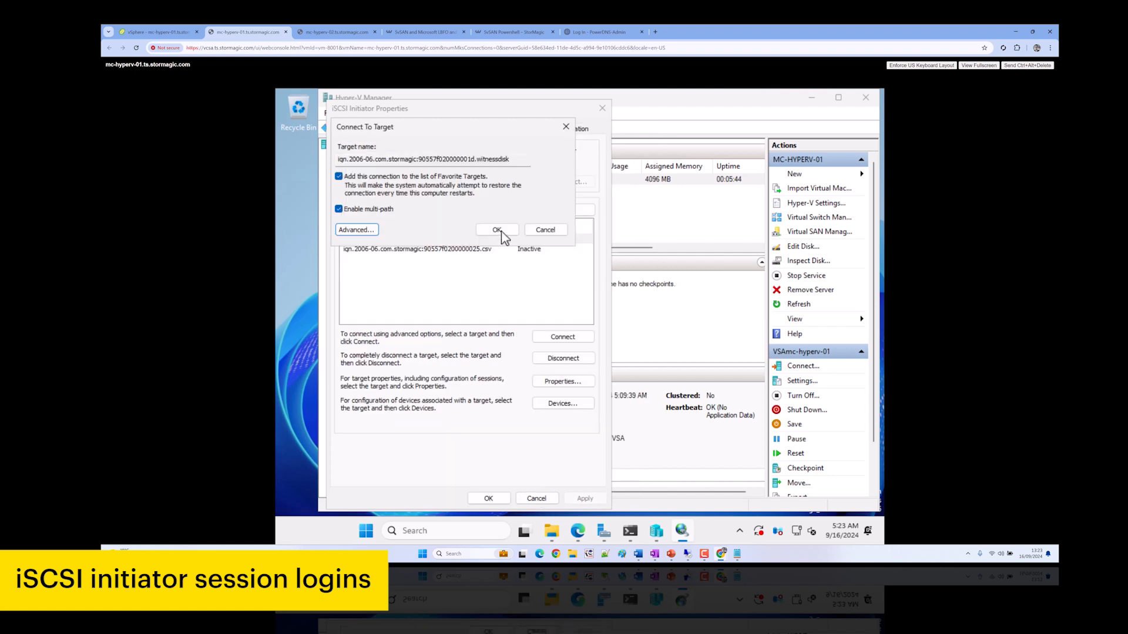
left_click(498, 230)
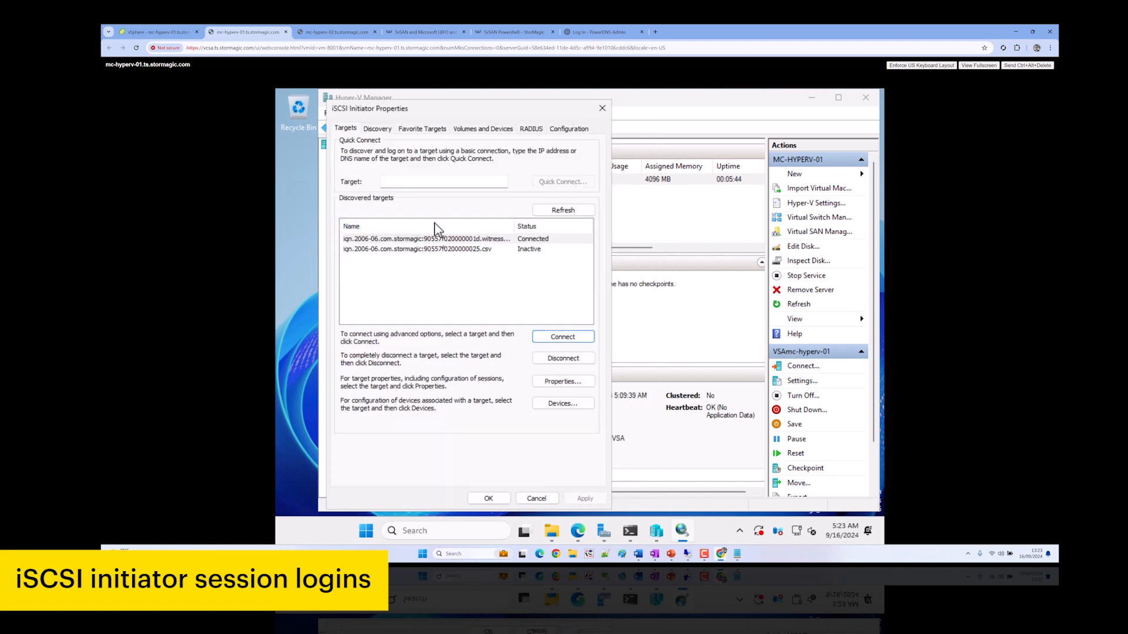
left_click(578, 530)
On the second VSA's SvSAN console, open the witnessdisk target and check mc-hyperv-01's session
scroll(394, 283, "up", 1)
left_click(322, 235)
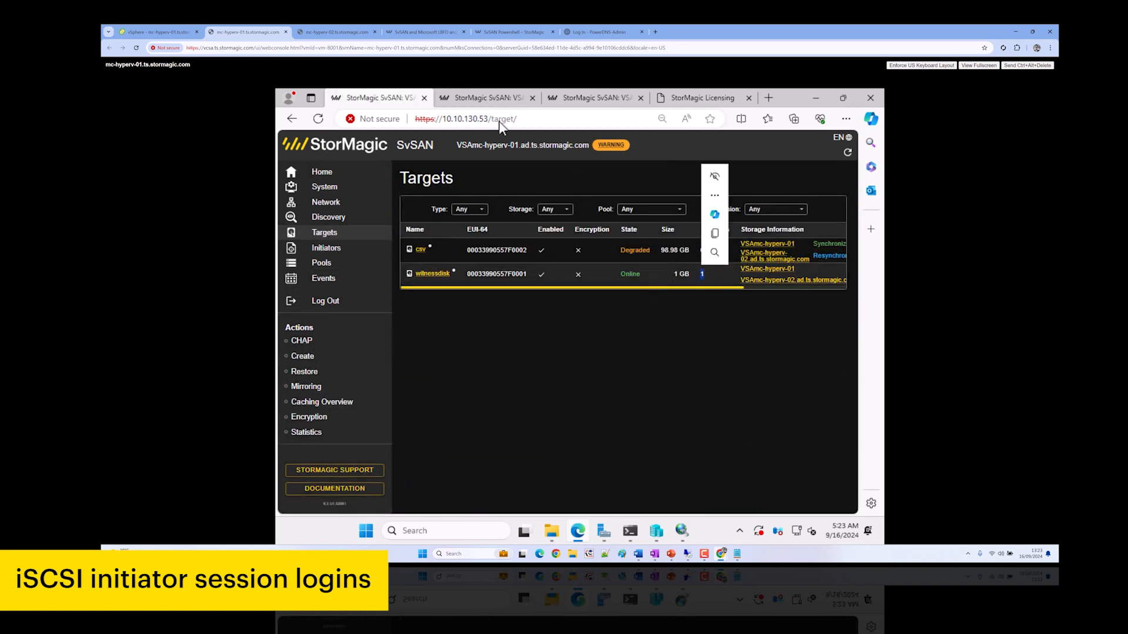
left_click(498, 100)
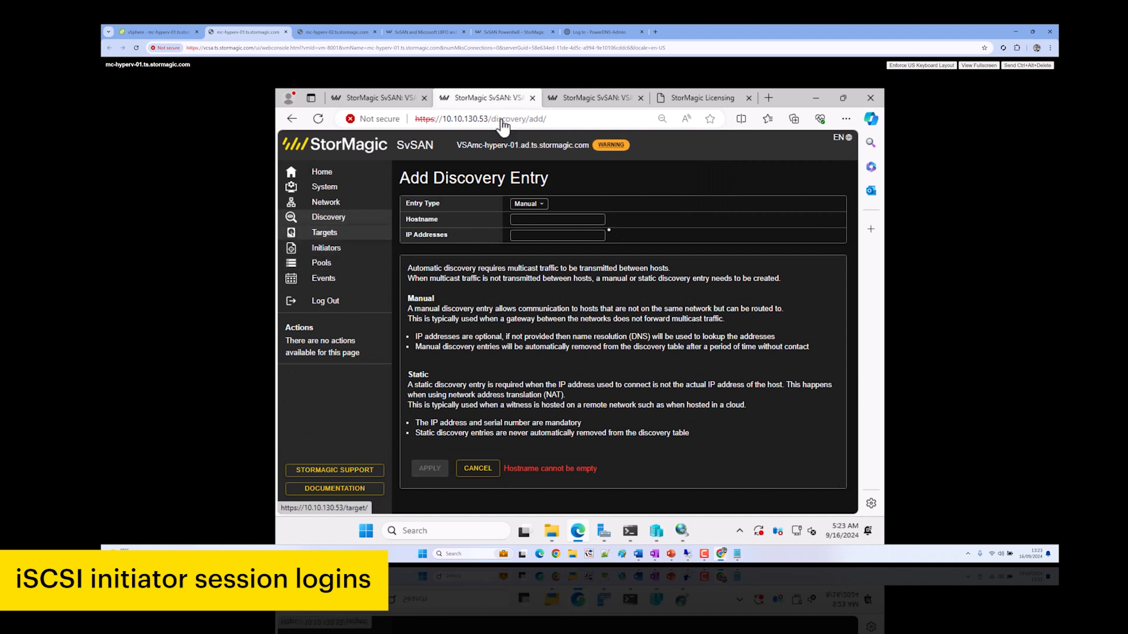
left_click(533, 99)
left_click(495, 100)
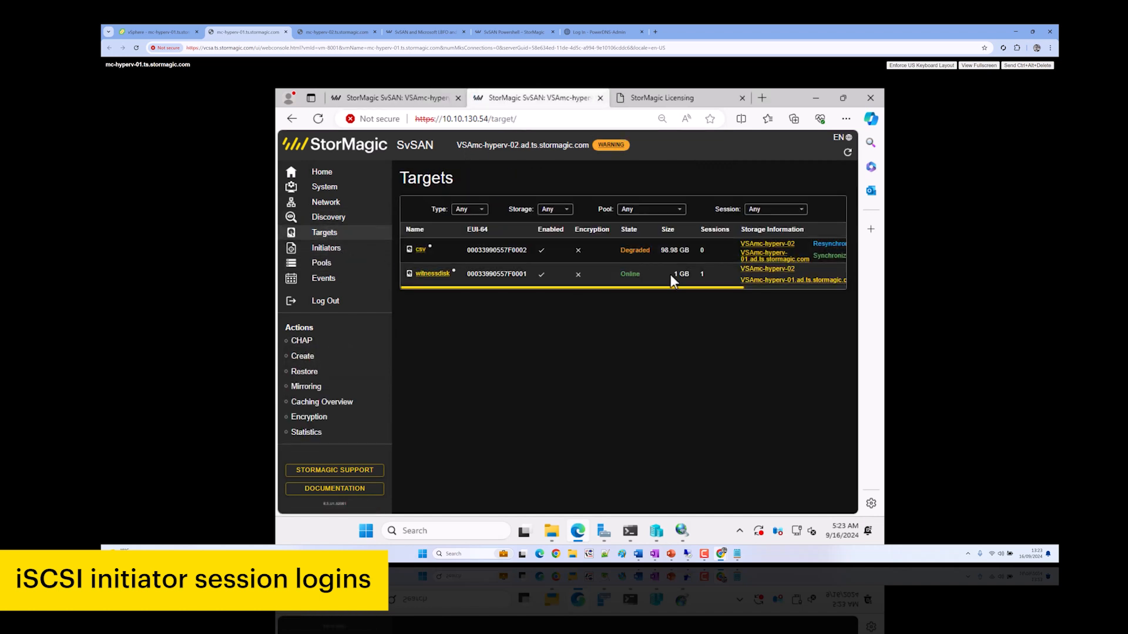
left_click(433, 273)
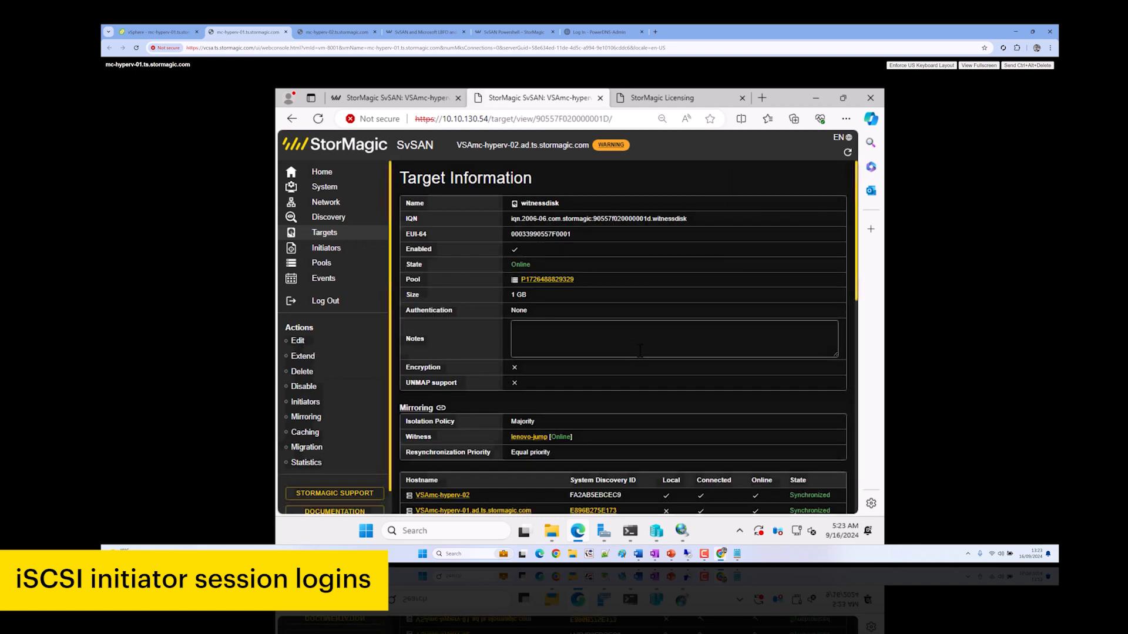
scroll(647, 361, "down", 3)
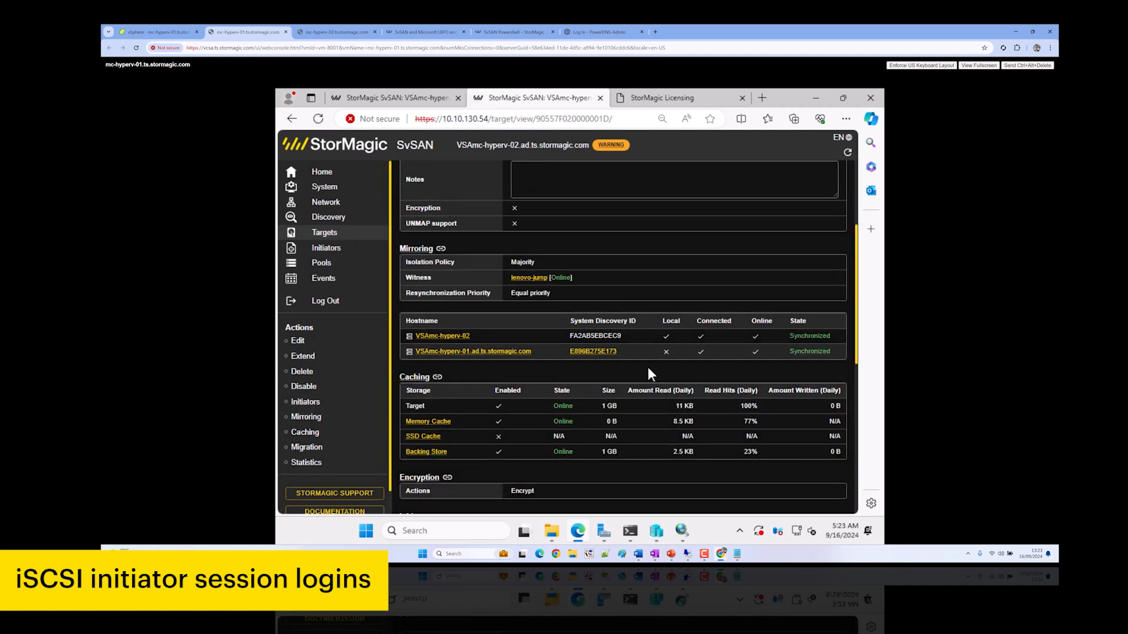
scroll(647, 364, "down", 2)
left_click_drag(706, 441, 704, 442)
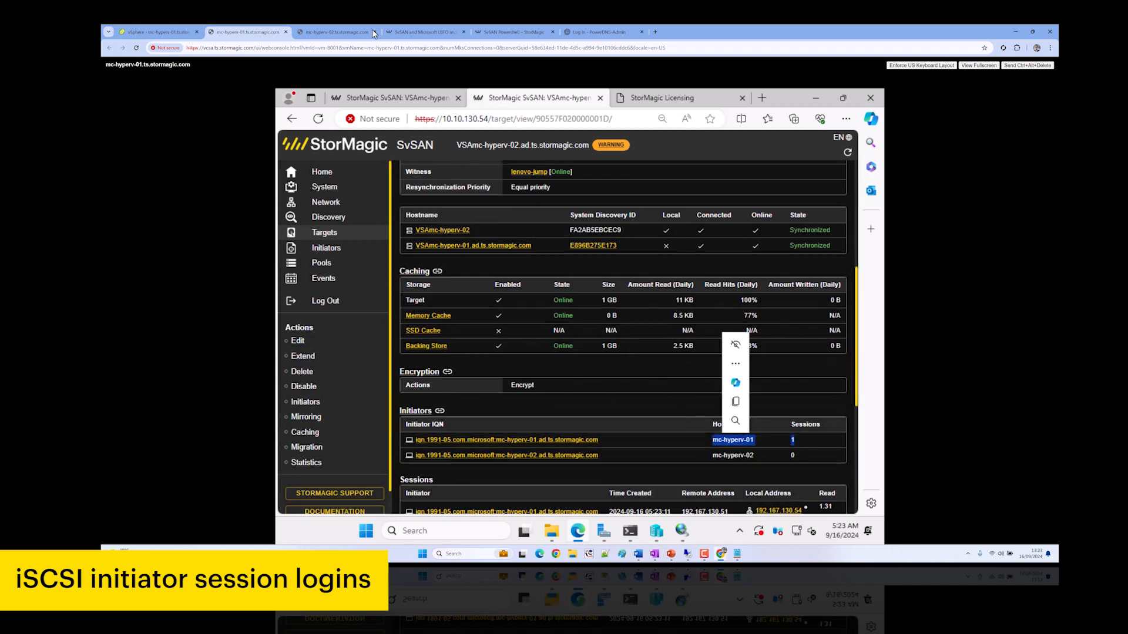
left_click(682, 532)
Connect the witness disk target via Microsoft iSCSI Initiator from 192.168.130.51 to portal 192.168.130.53
left_click(569, 340)
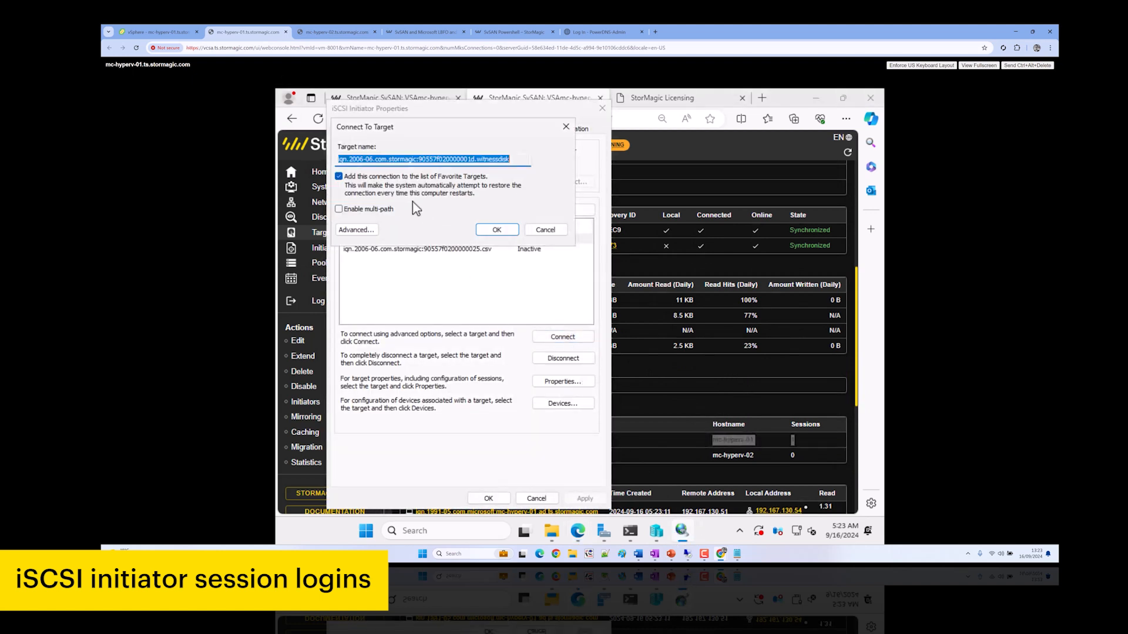
left_click(355, 229)
left_click(462, 191)
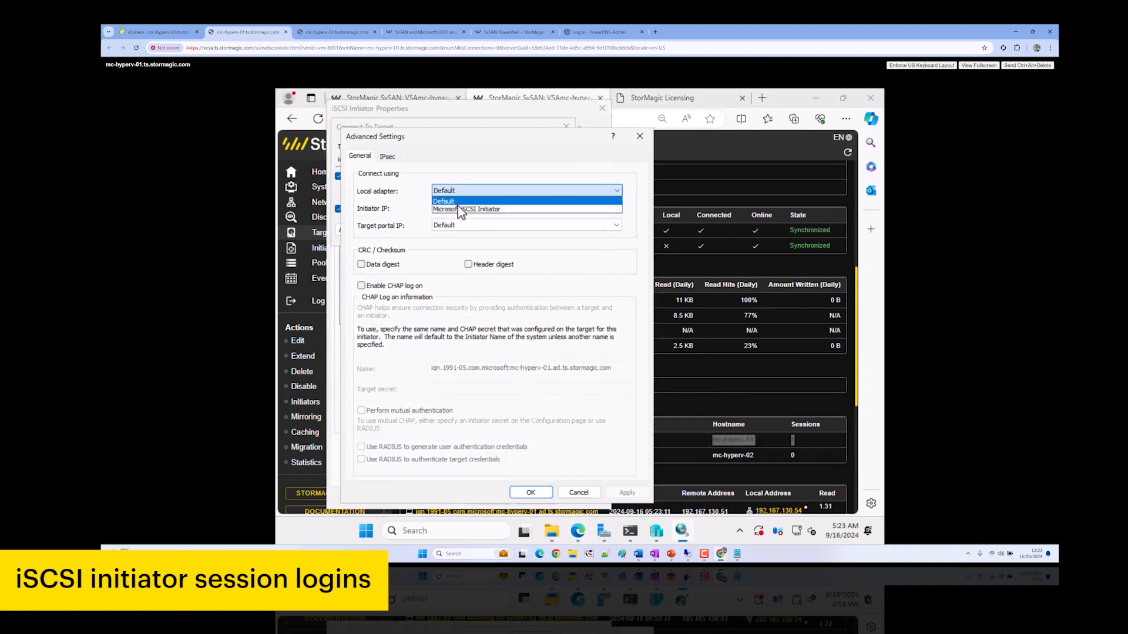
left_click(458, 209)
left_click(470, 208)
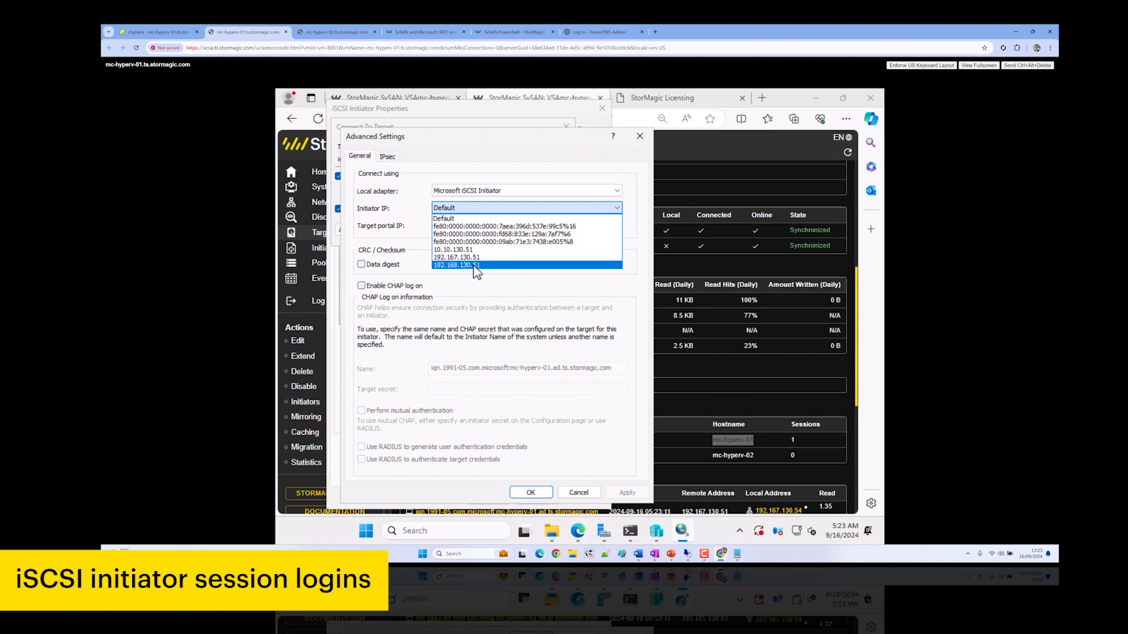
left_click(473, 266)
left_click(477, 235)
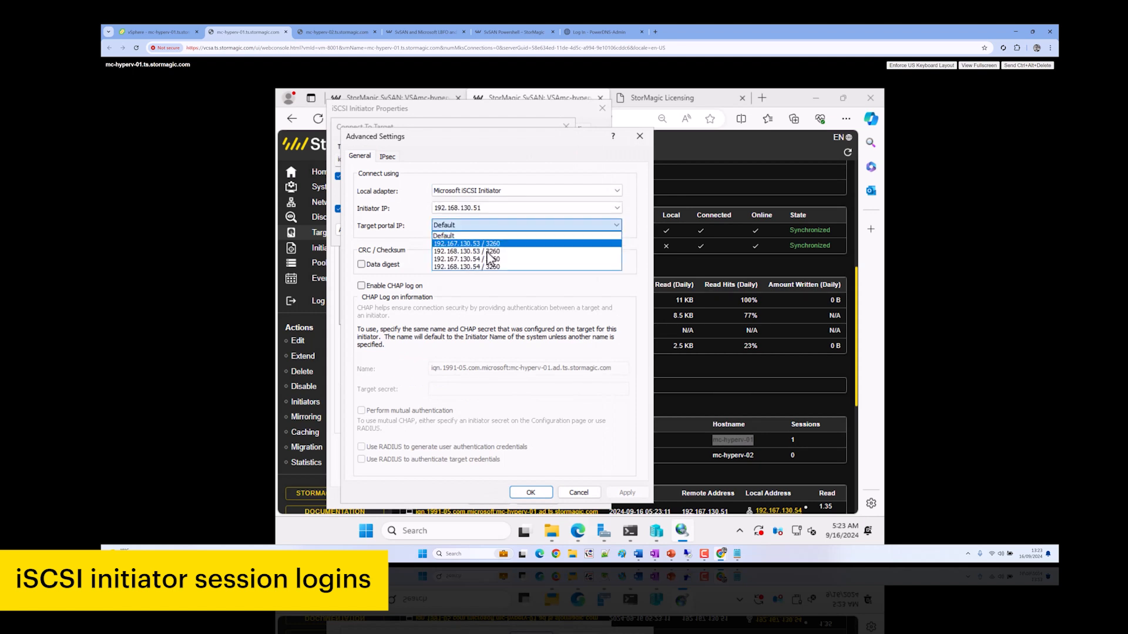
left_click(485, 252)
left_click(530, 492)
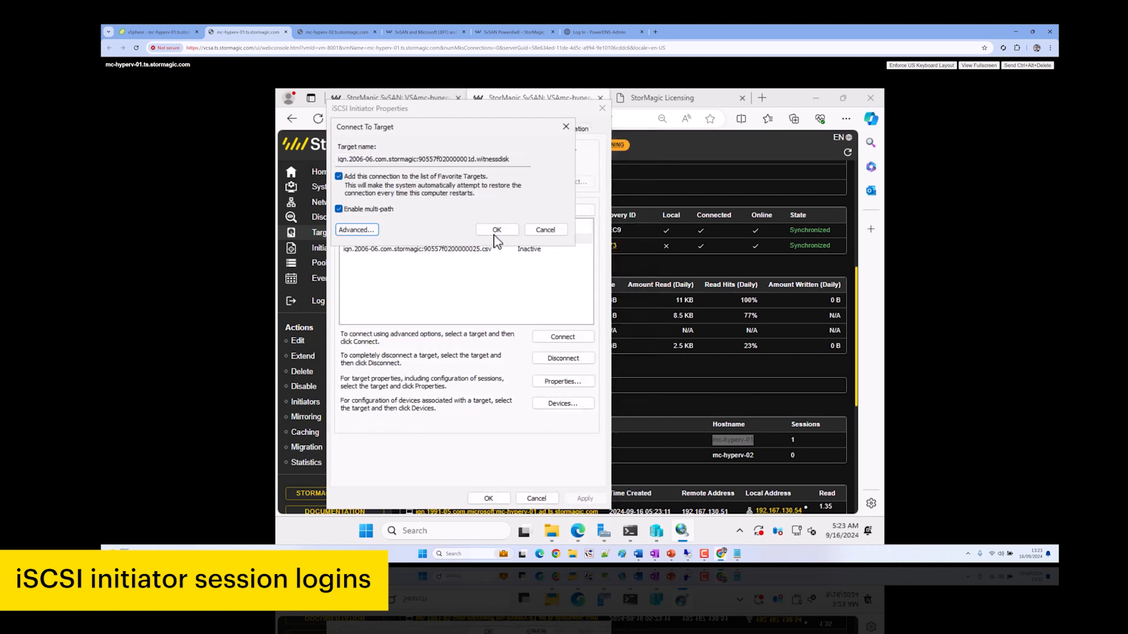
left_click(497, 230)
Add a second multi-path witness disk session from 192.168.130.51 to portal 192.168.130.54
left_click(555, 334)
left_click(374, 210)
left_click(356, 229)
left_click(491, 191)
left_click(479, 210)
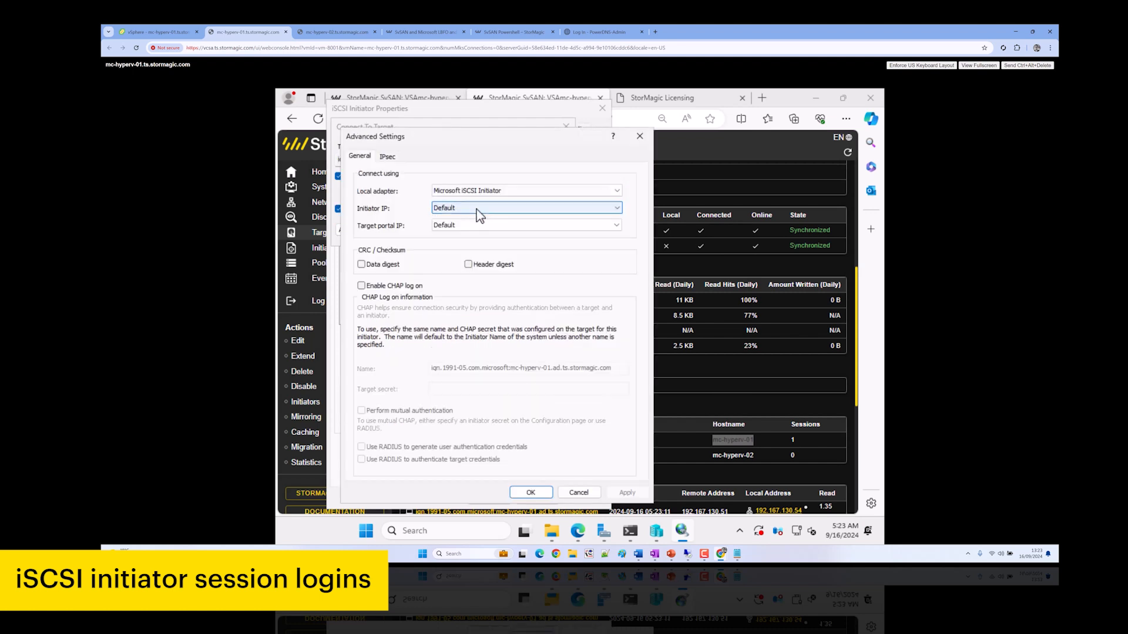
left_click(479, 212)
left_click(473, 266)
left_click(473, 235)
left_click(481, 272)
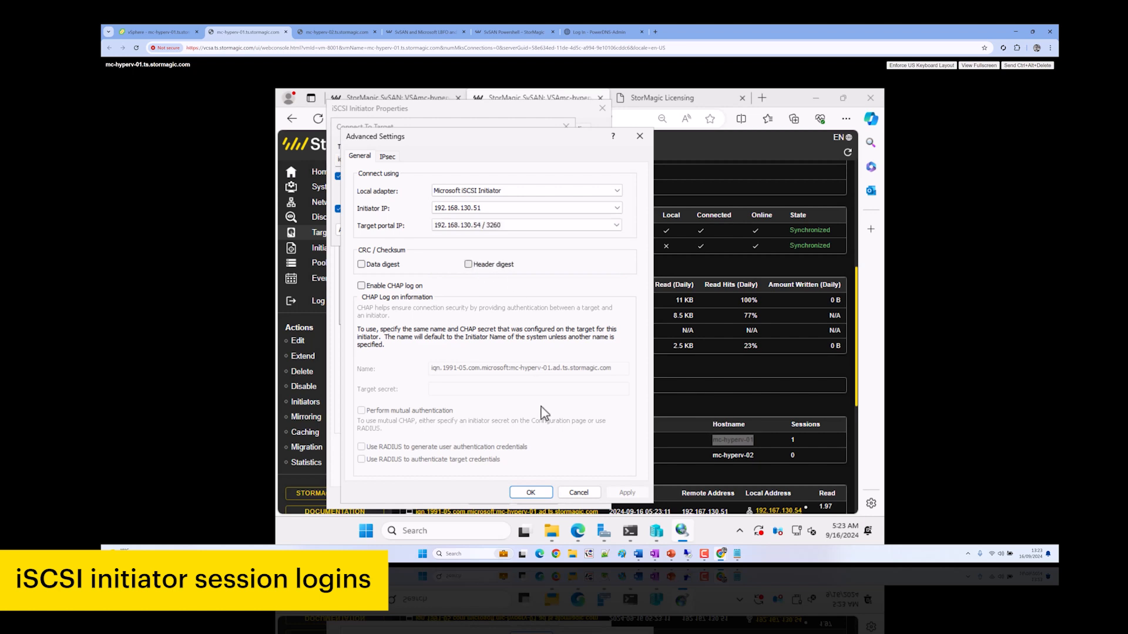
left_click(536, 495)
left_click(496, 232)
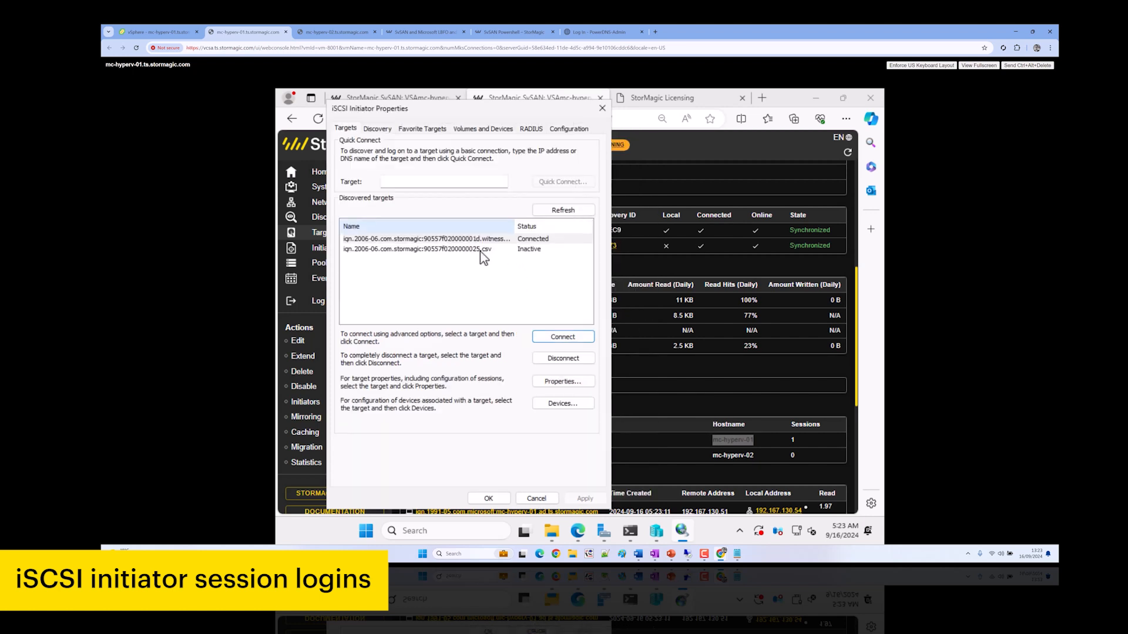
Connect the csv target with multi-path from 192.167.130.51 to portal 192.167.130.53
left_click(481, 249)
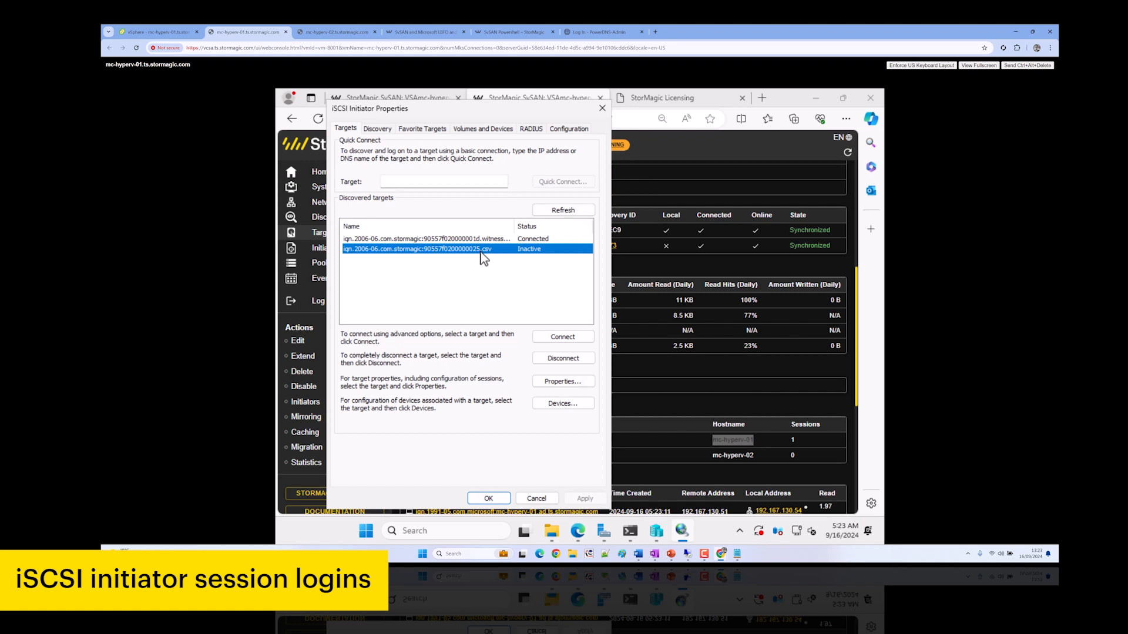
left_click(565, 340)
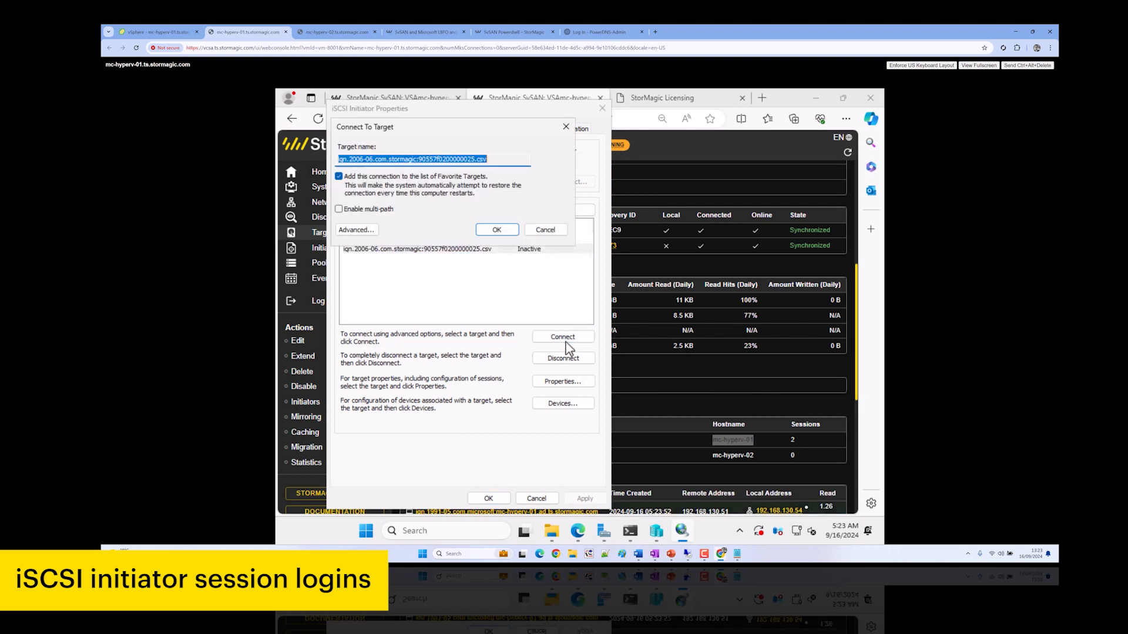
left_click(352, 210)
left_click(356, 230)
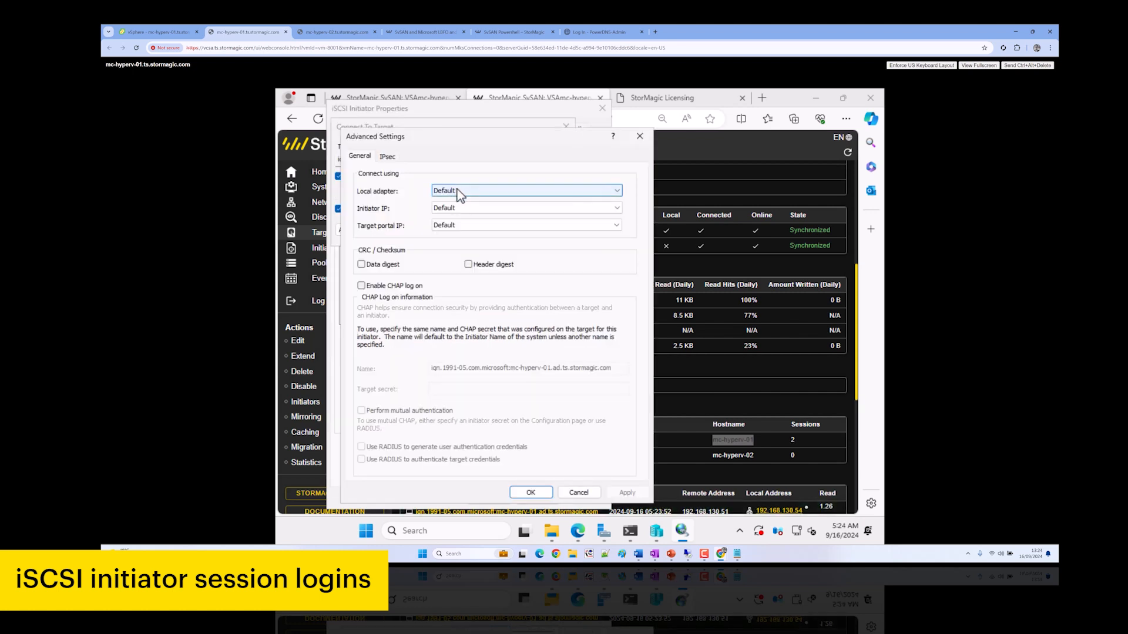
left_click(456, 190)
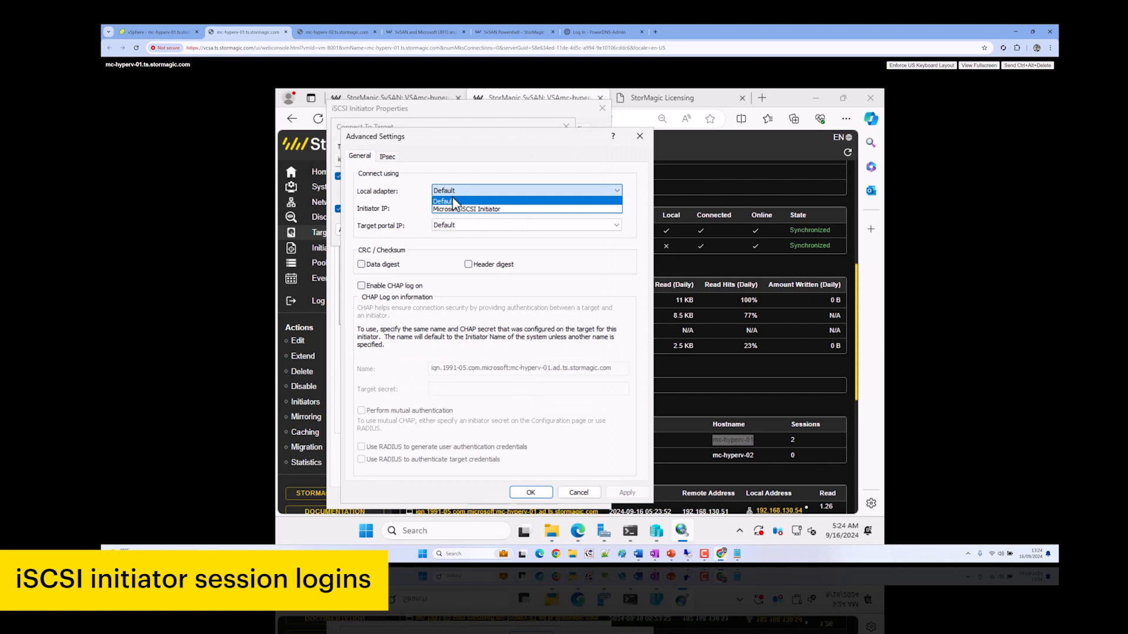
left_click(460, 209)
left_click(457, 208)
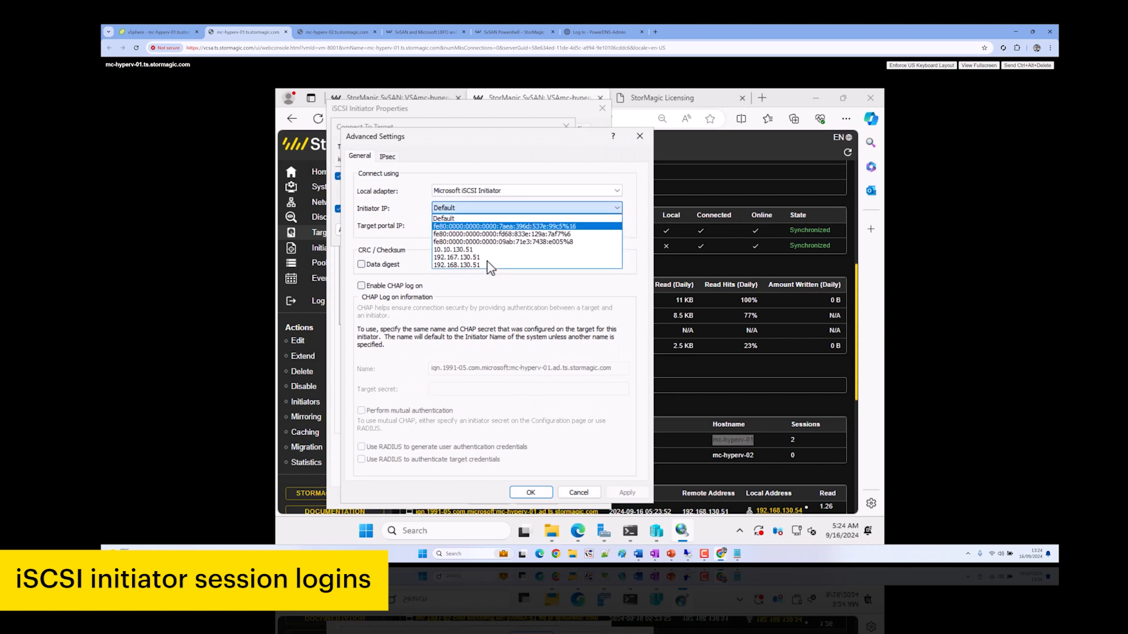
left_click(491, 261)
left_click(485, 228)
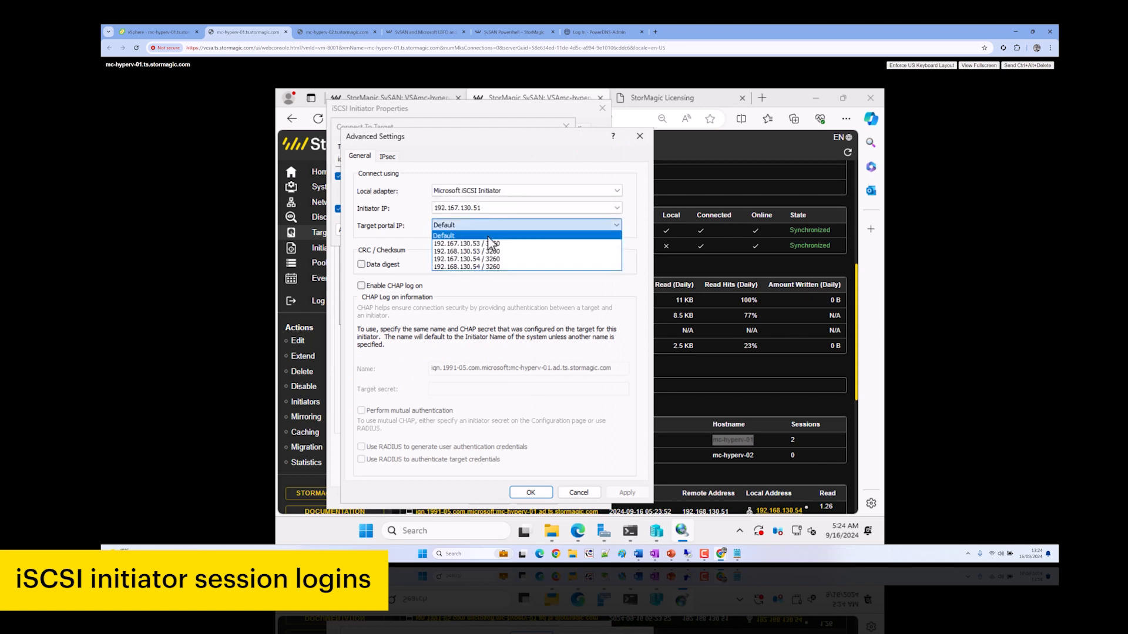
left_click(485, 243)
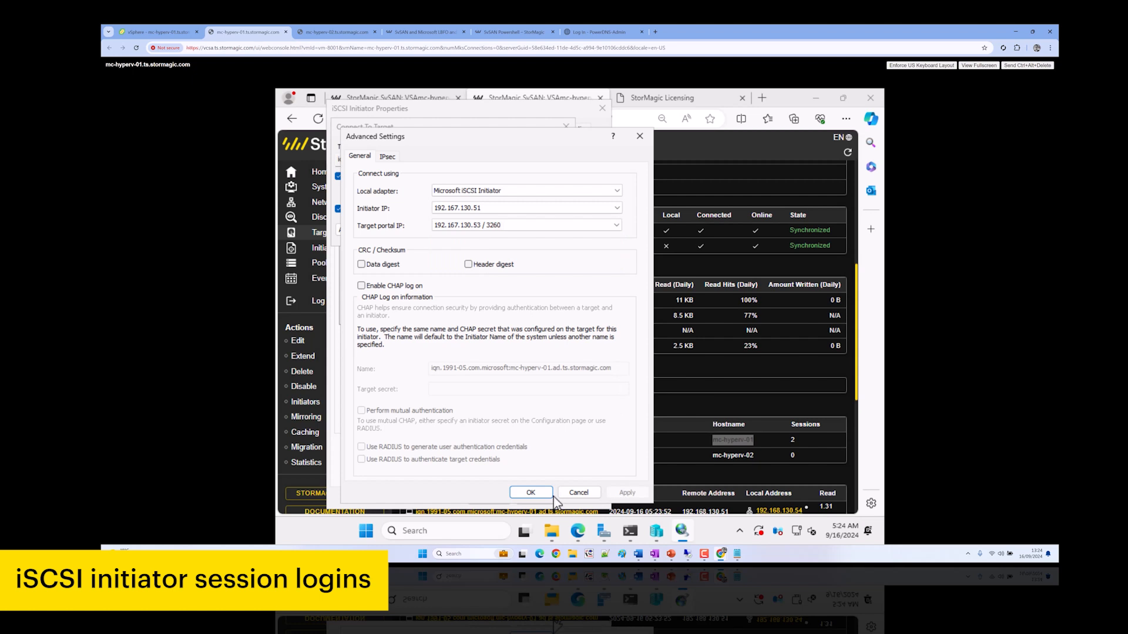
left_click(531, 492)
left_click(497, 231)
Add a second csv session from 192.167.130.51 to portal 192.167.130.54
left_click(572, 341)
left_click(355, 231)
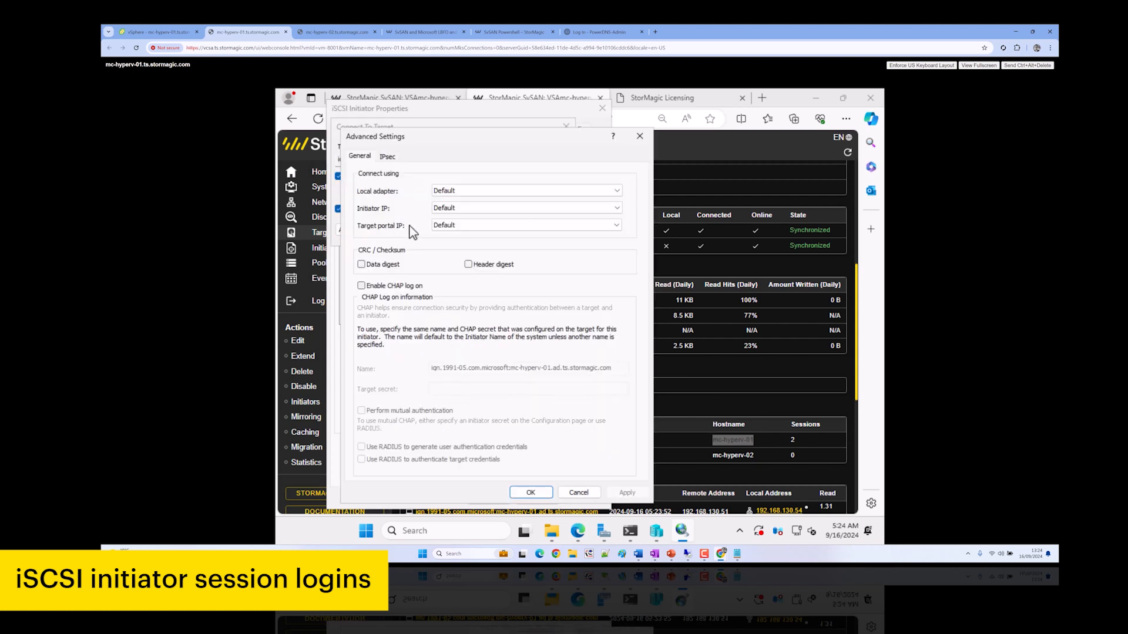
left_click(471, 190)
left_click(469, 209)
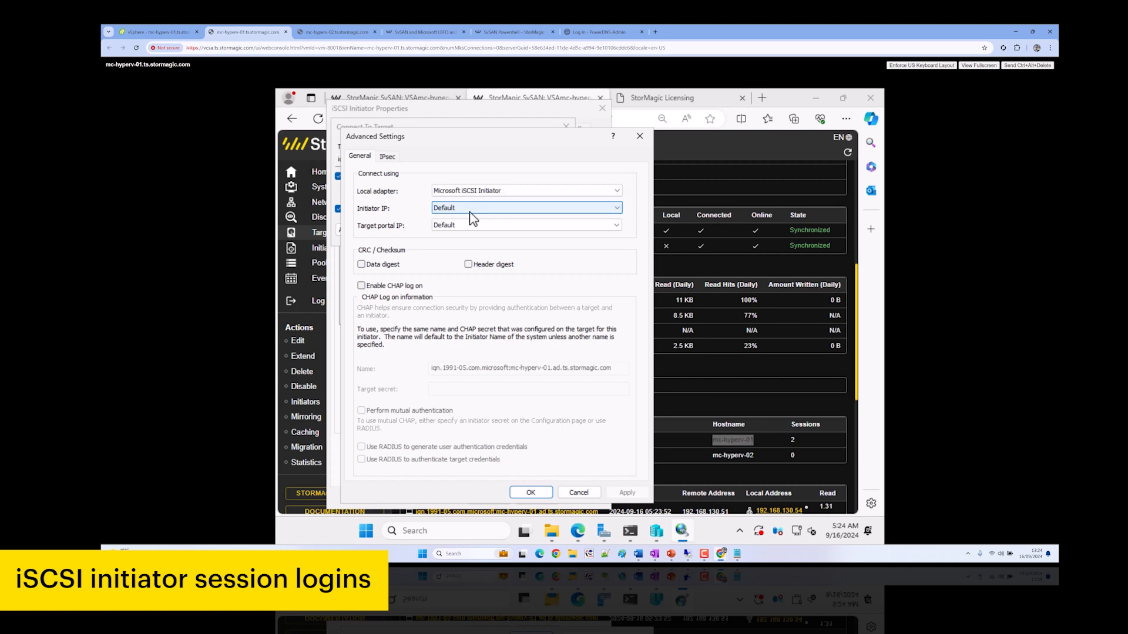
left_click(470, 211)
left_click(487, 260)
left_click(491, 235)
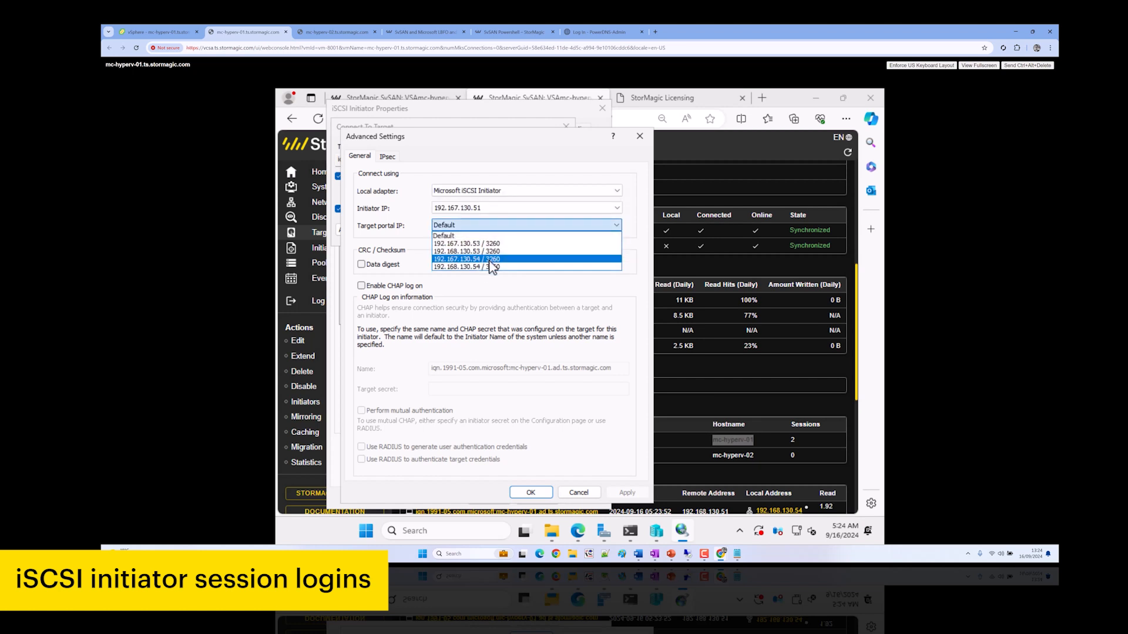
left_click(491, 262)
left_click(530, 493)
left_click(504, 233)
Add a third multi-path csv session from 192.168.130.51 to portal 192.168.130.53
left_click(563, 336)
left_click(338, 209)
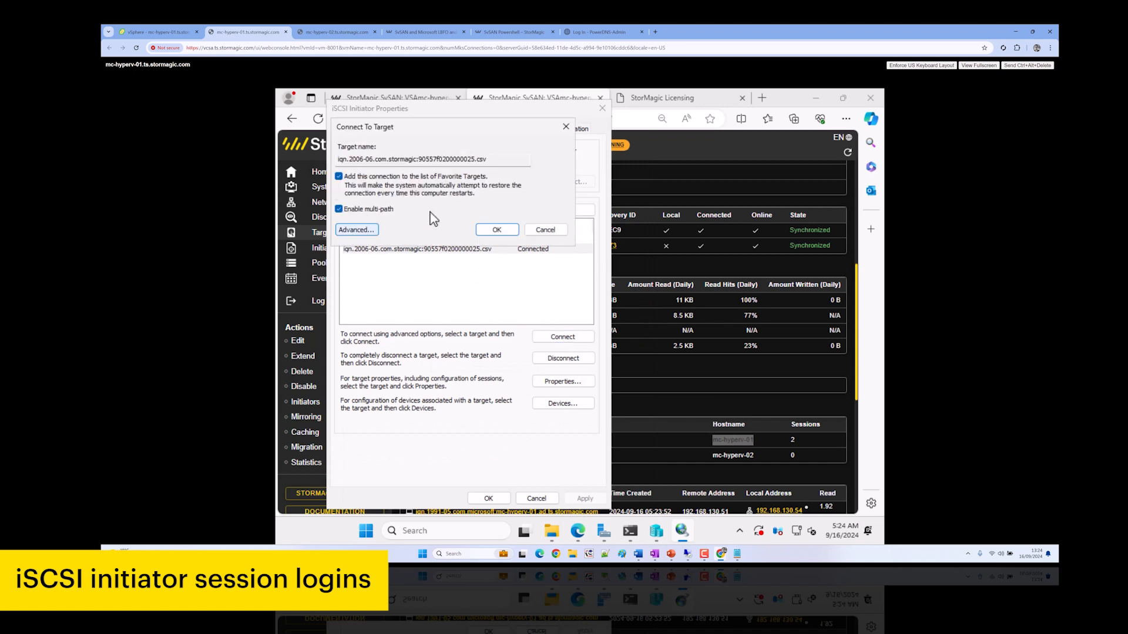
left_click(355, 229)
left_click(461, 189)
left_click(470, 211)
left_click(473, 212)
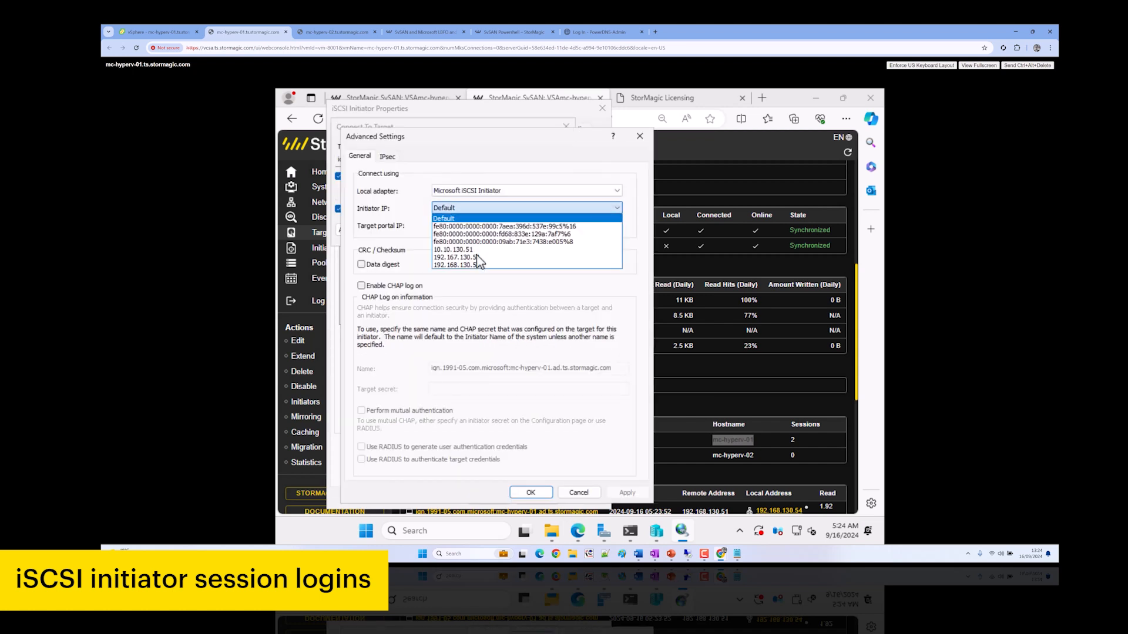
left_click(473, 233)
left_click(473, 230)
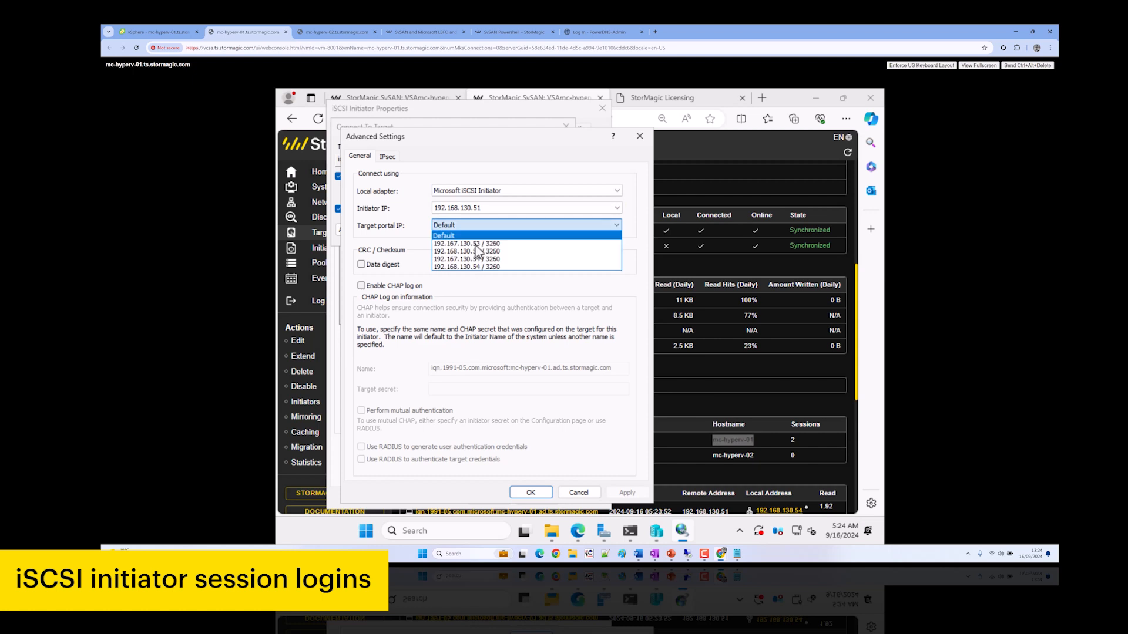
left_click(486, 253)
left_click(530, 492)
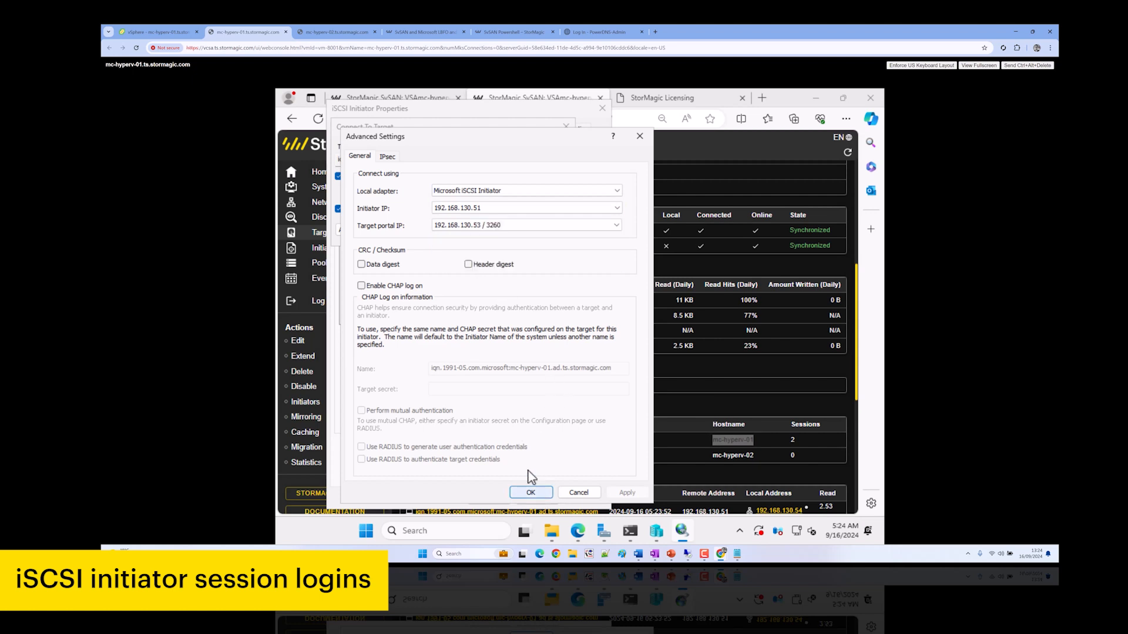
left_click(505, 230)
Add a fourth multi-path csv session from 192.168.130.51 to portal 192.168.130.54
left_click(562, 337)
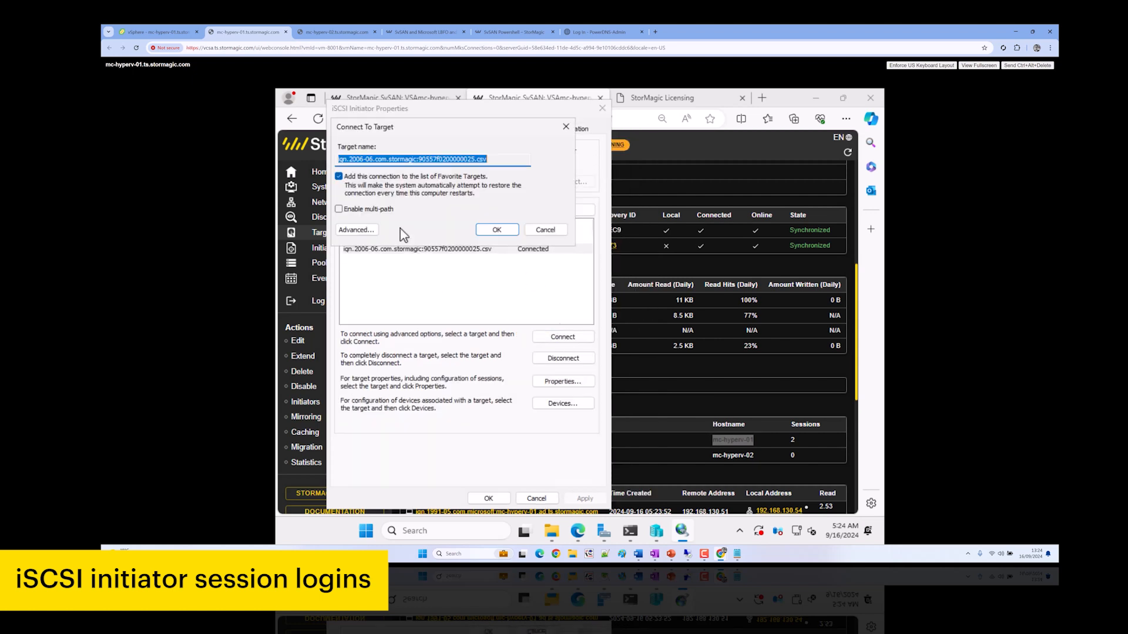
left_click(364, 211)
left_click(356, 230)
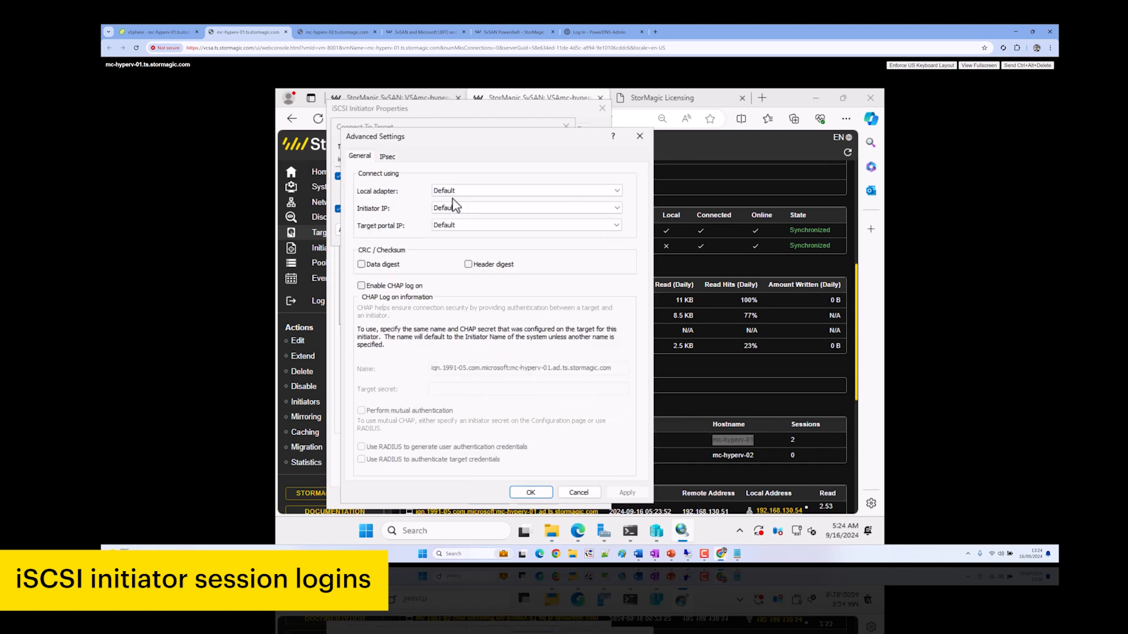
left_click(464, 190)
left_click(464, 208)
left_click(470, 207)
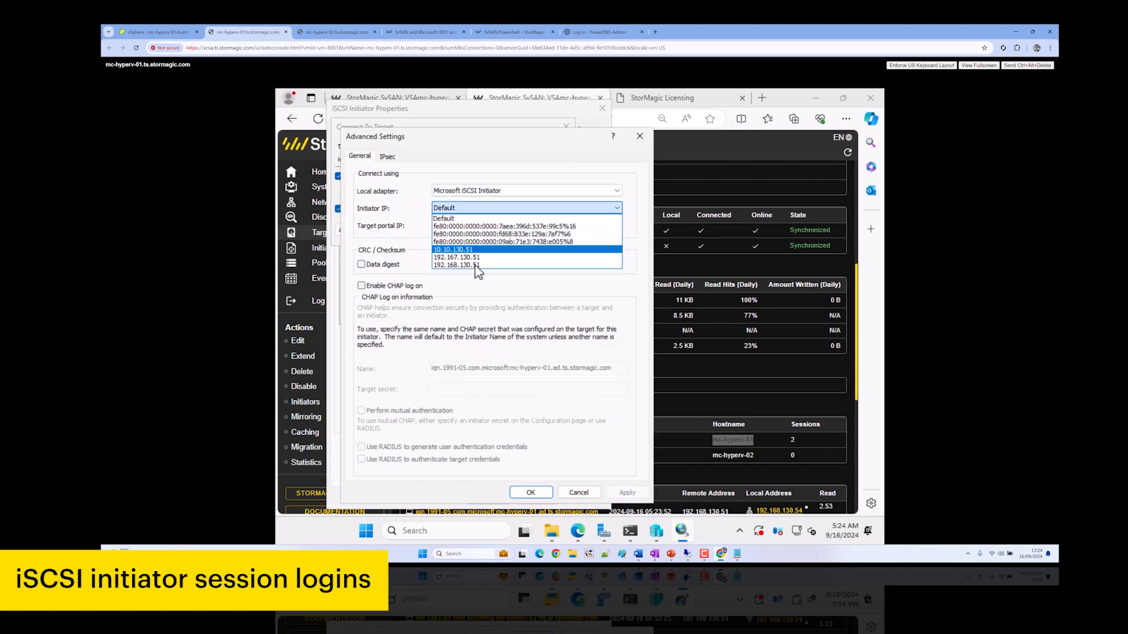
left_click(470, 265)
left_click(529, 225)
left_click(488, 273)
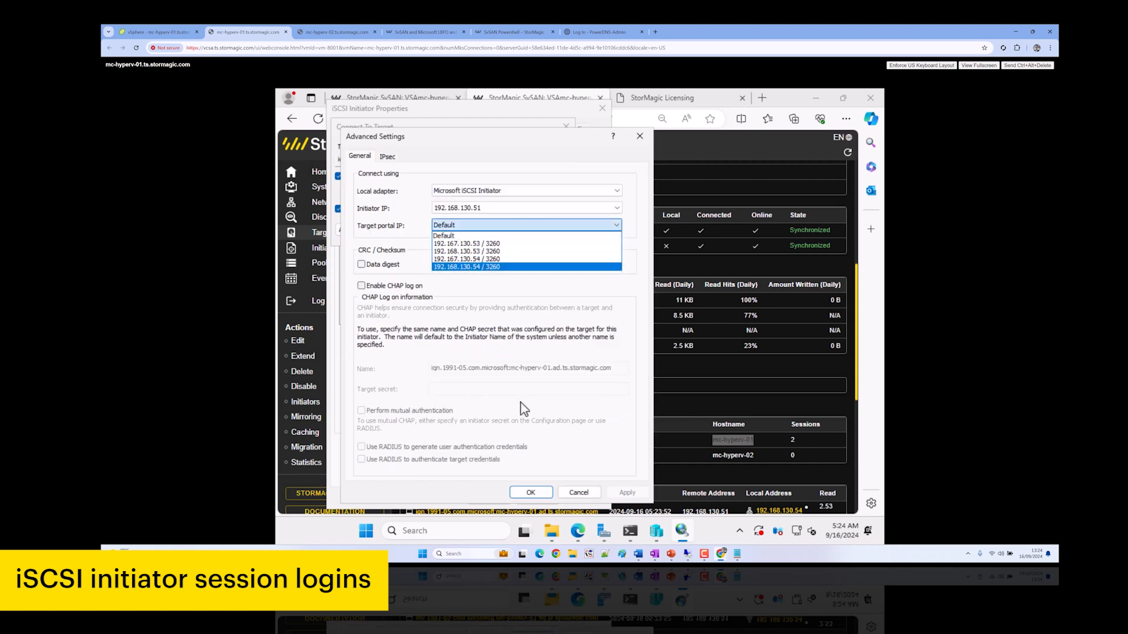
left_click(530, 492)
left_click(497, 232)
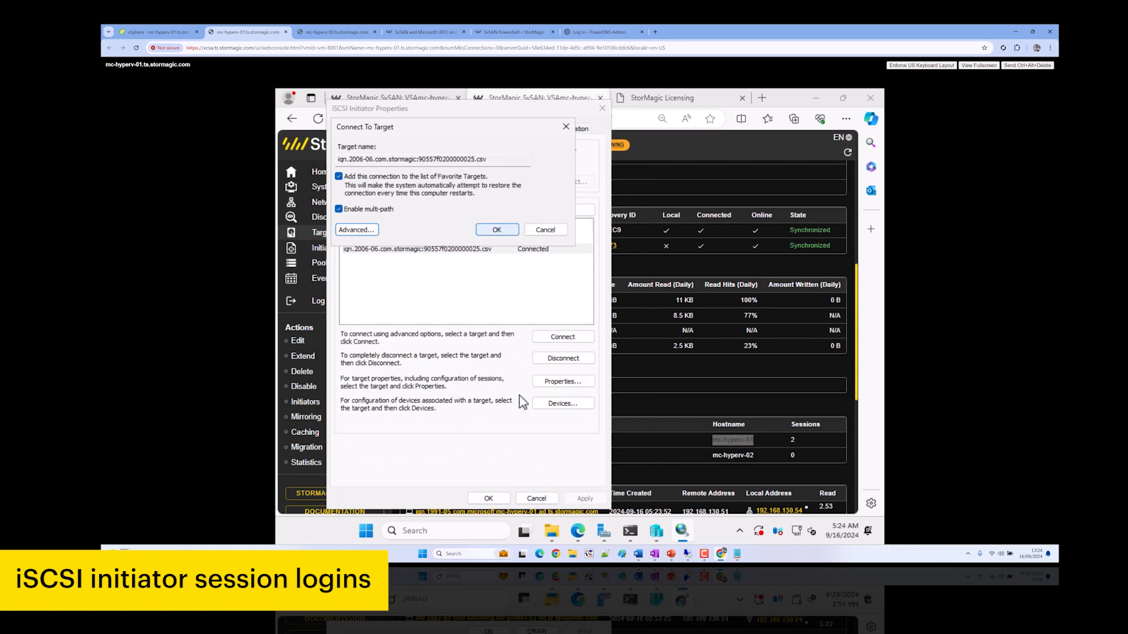
On mc-hyperv-02, connect the witnessdisk target via Microsoft iSCSI Initiator from 192.167.130.52 to portal 192.167.130.53 / 3260
left_click(488, 498)
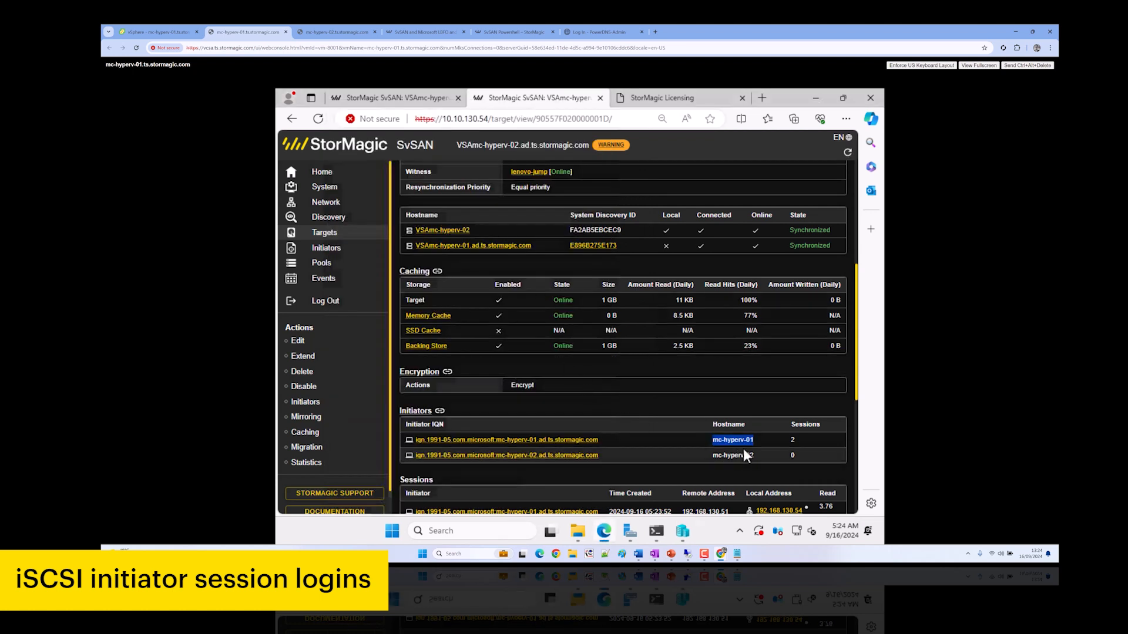
left_click(323, 30)
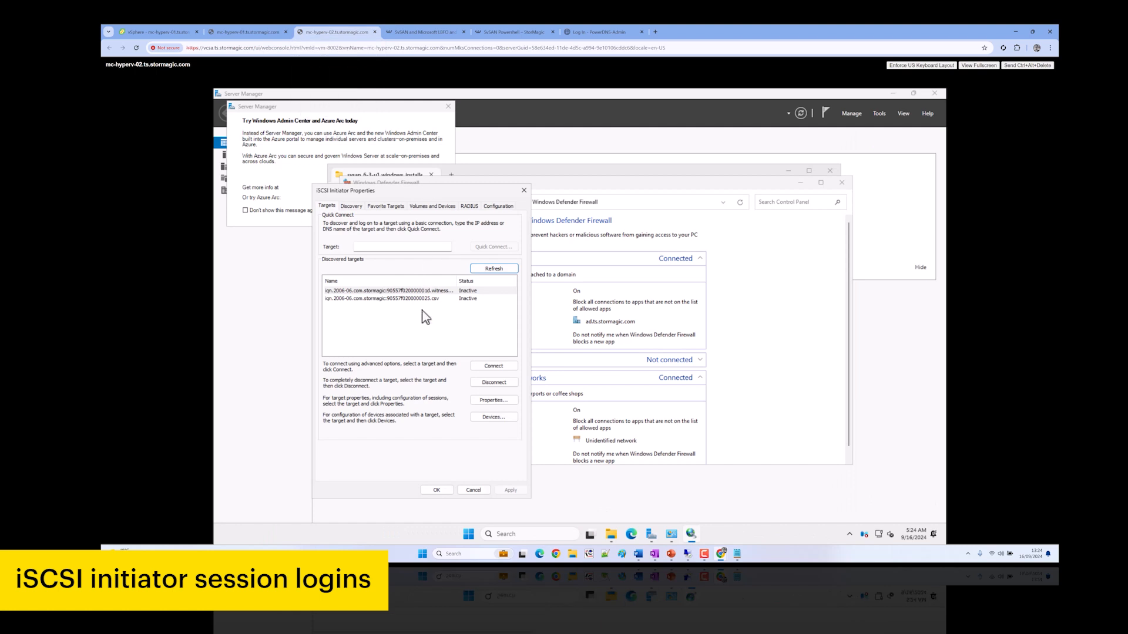
left_click(493, 365)
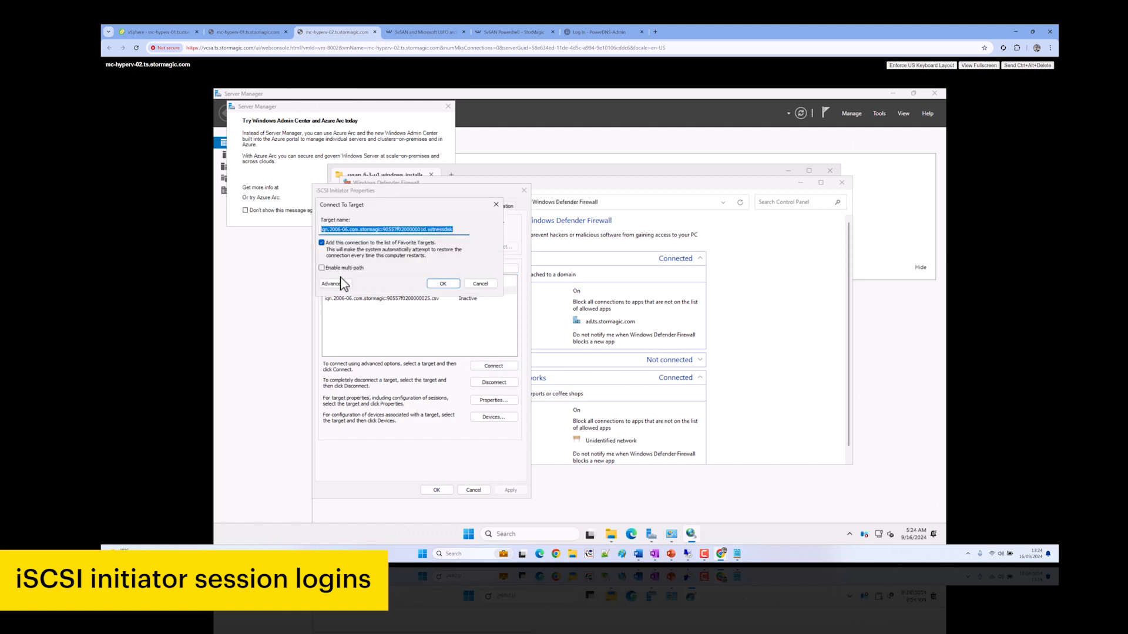
left_click(341, 283)
left_click(435, 253)
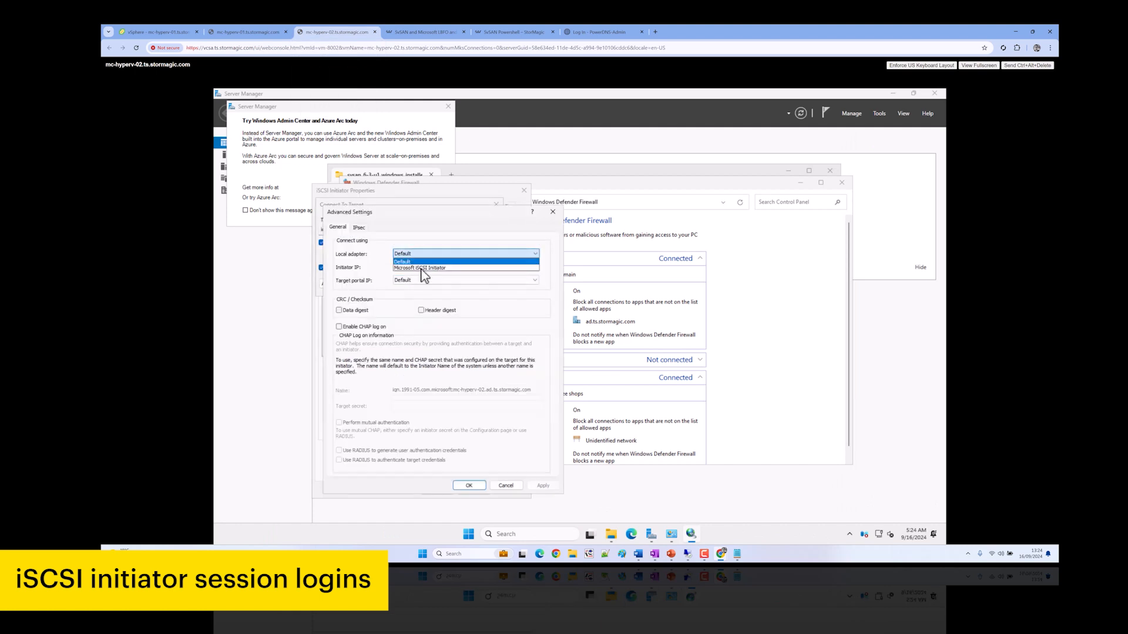
left_click(422, 268)
left_click(423, 268)
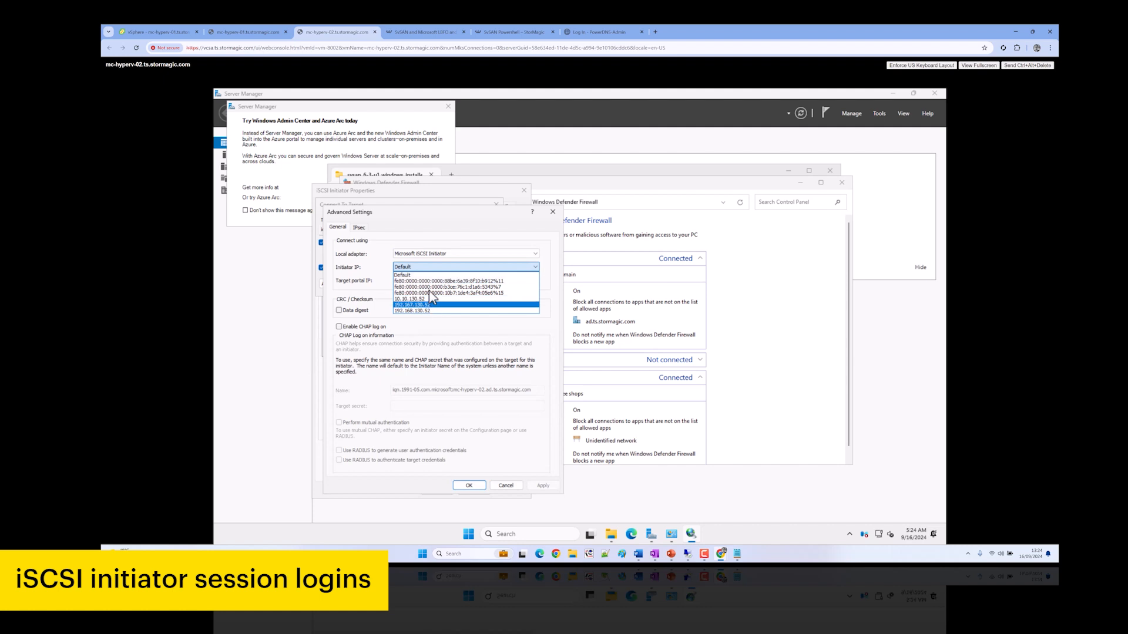
left_click(431, 296)
left_click(430, 281)
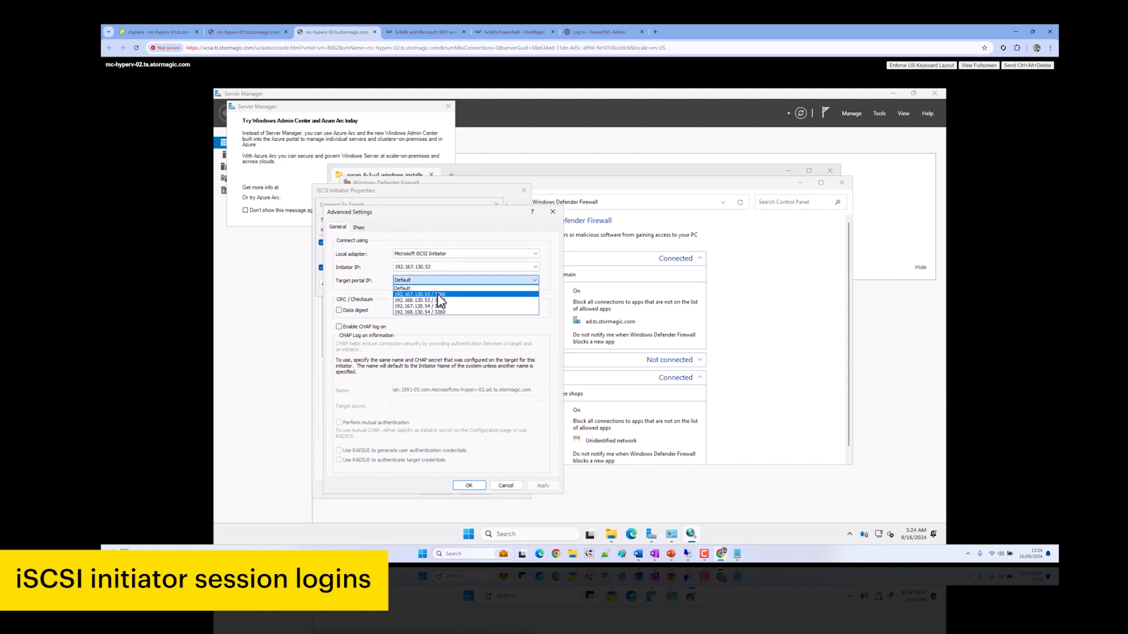
left_click(468, 488)
left_click(469, 486)
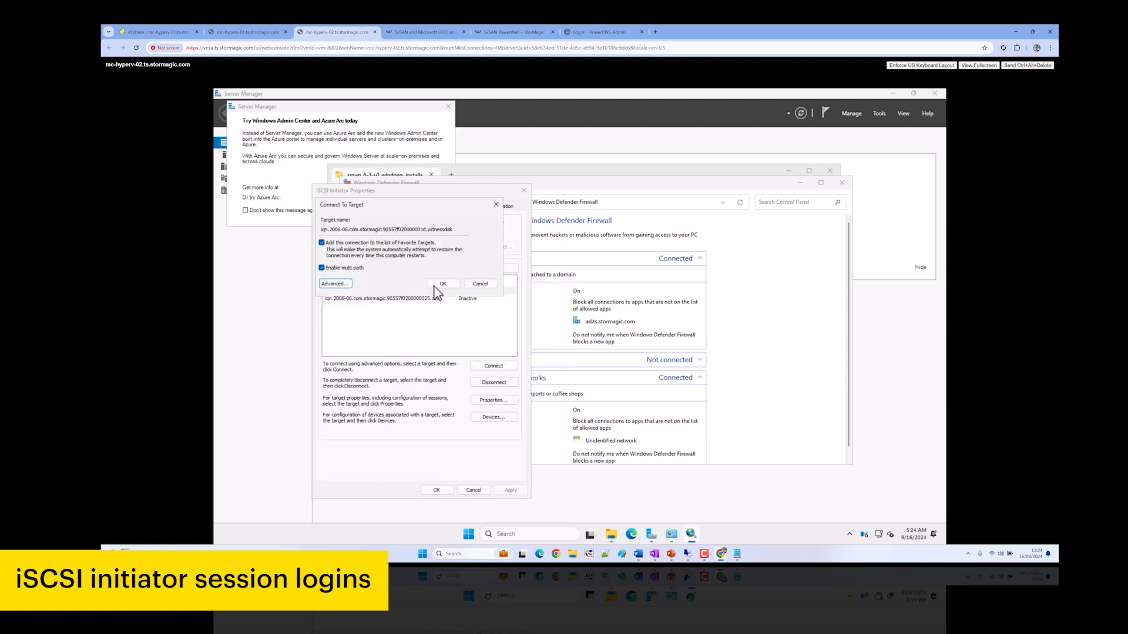
key("Return")
Add a multi-path witnessdisk connection from 192.167.130.52 to portal 192.167.130.54 / 3260
left_click(495, 365)
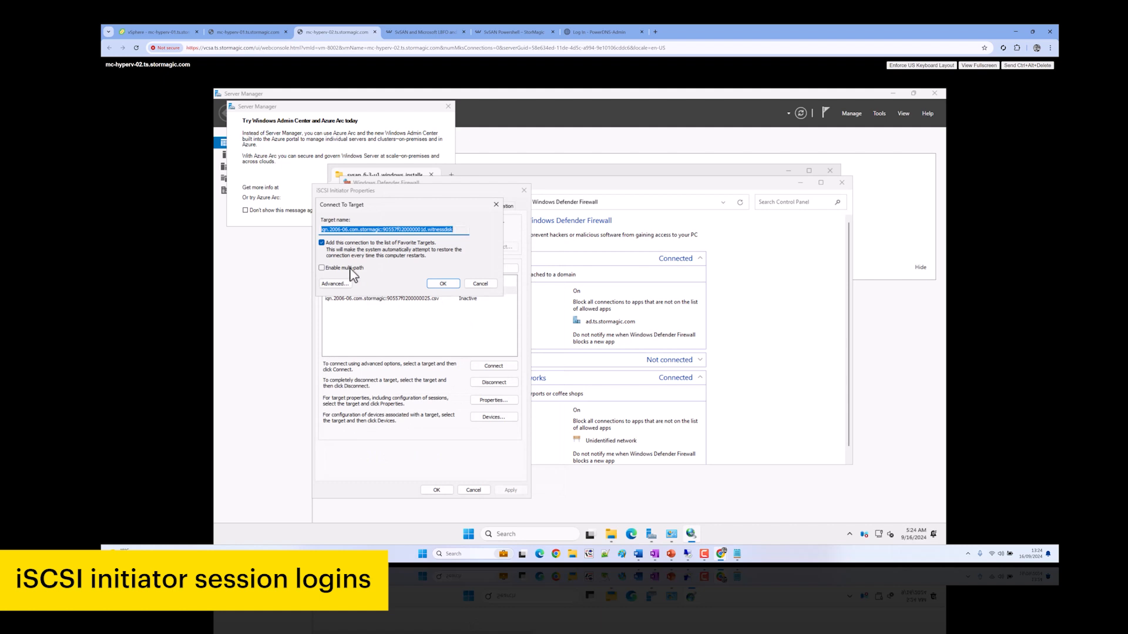
left_click(347, 267)
left_click(335, 284)
left_click(424, 254)
left_click(432, 265)
left_click(434, 268)
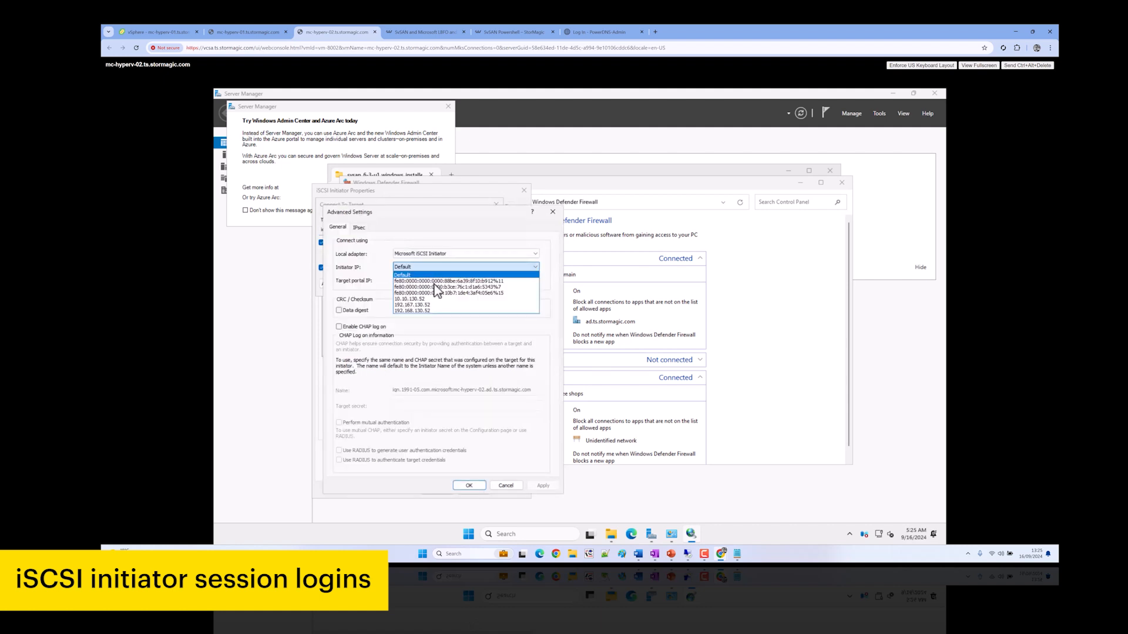
left_click(442, 305)
left_click(440, 282)
left_click(443, 312)
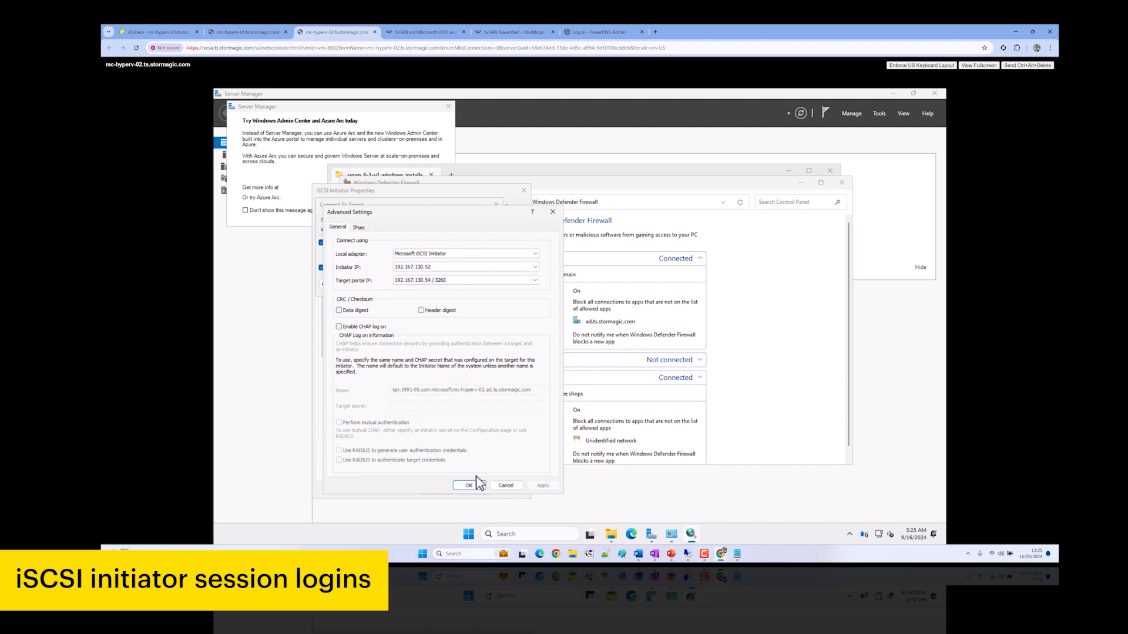
left_click(469, 485)
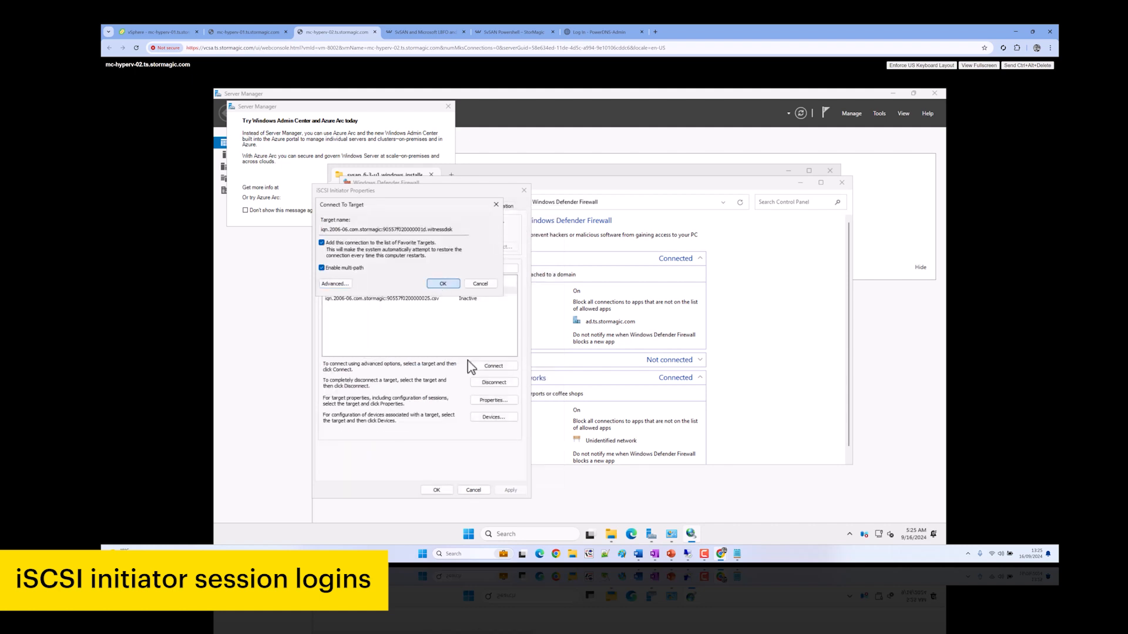
key("Return")
Connect the witnessdisk target from initiator 192.168.130.52 to portal 192.168.130.53 / 3260
left_click(494, 366)
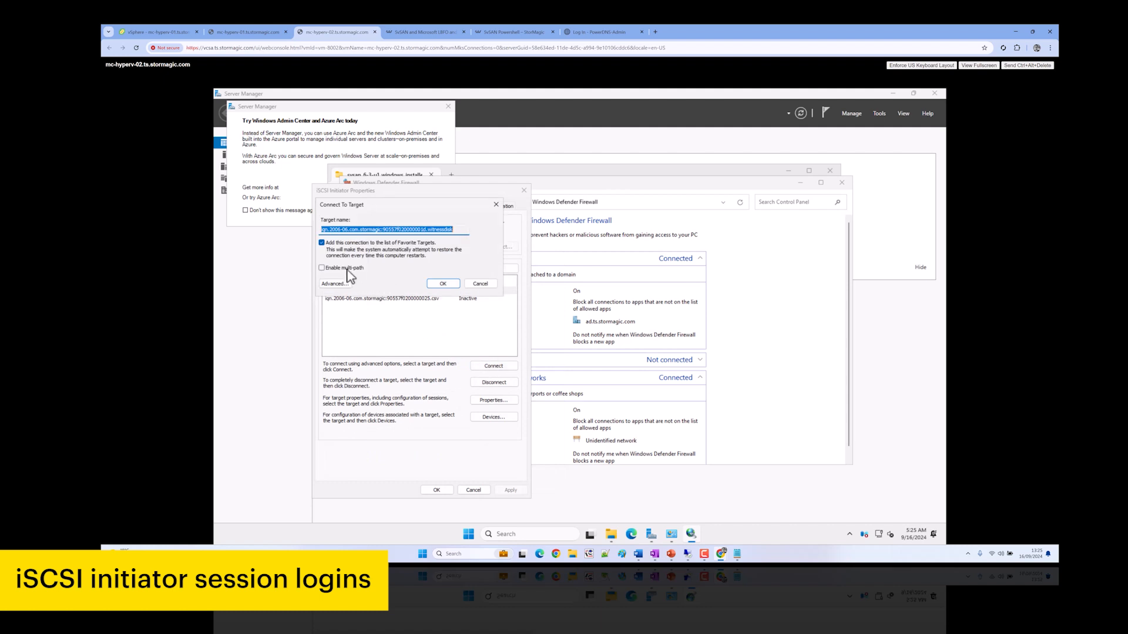
left_click(335, 284)
left_click(401, 254)
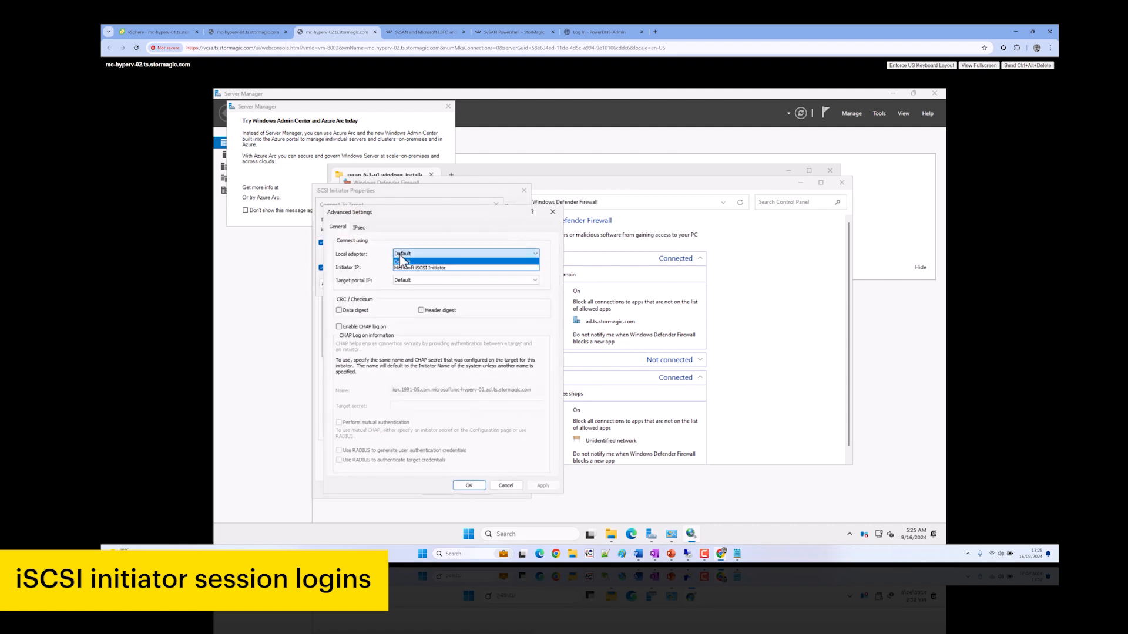
left_click(404, 268)
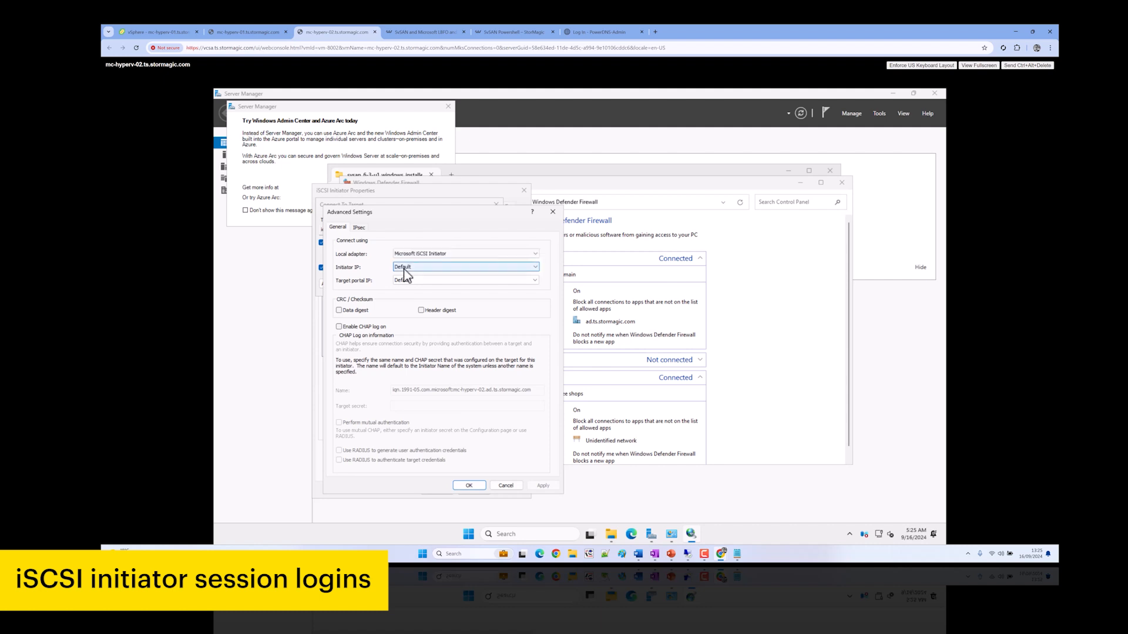
left_click(408, 268)
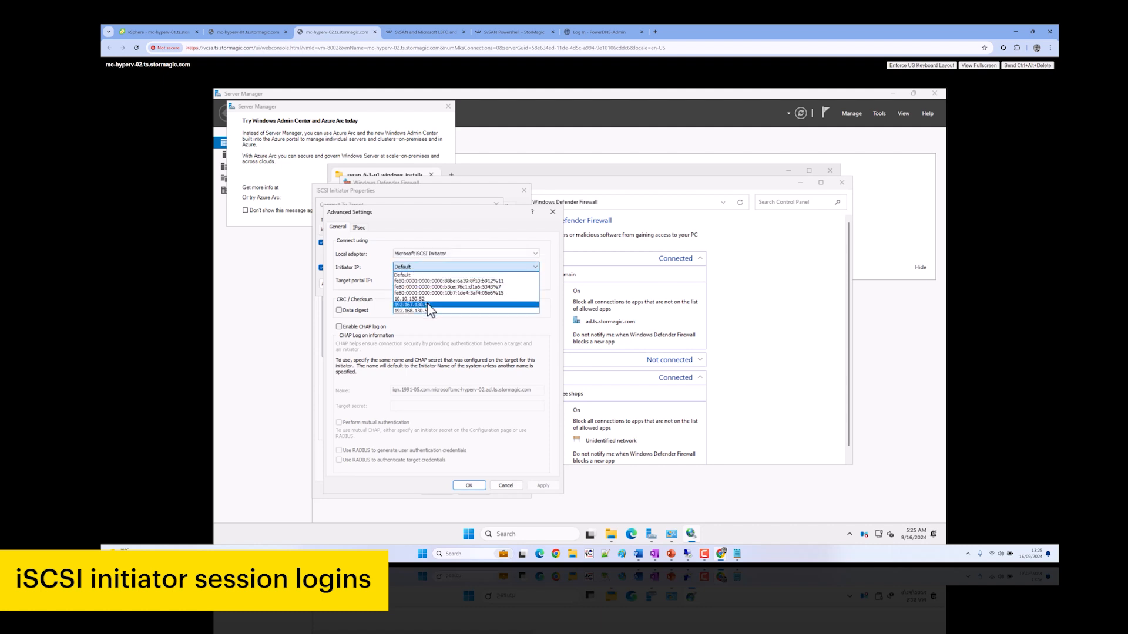
left_click(430, 304)
left_click(432, 270)
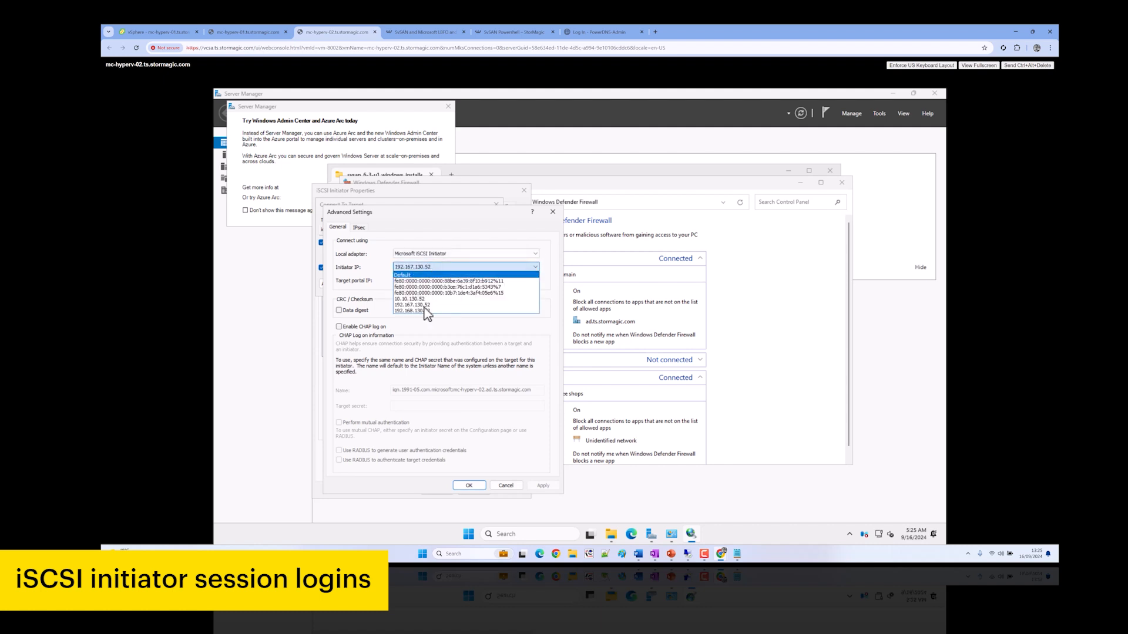
left_click(426, 311)
left_click(431, 282)
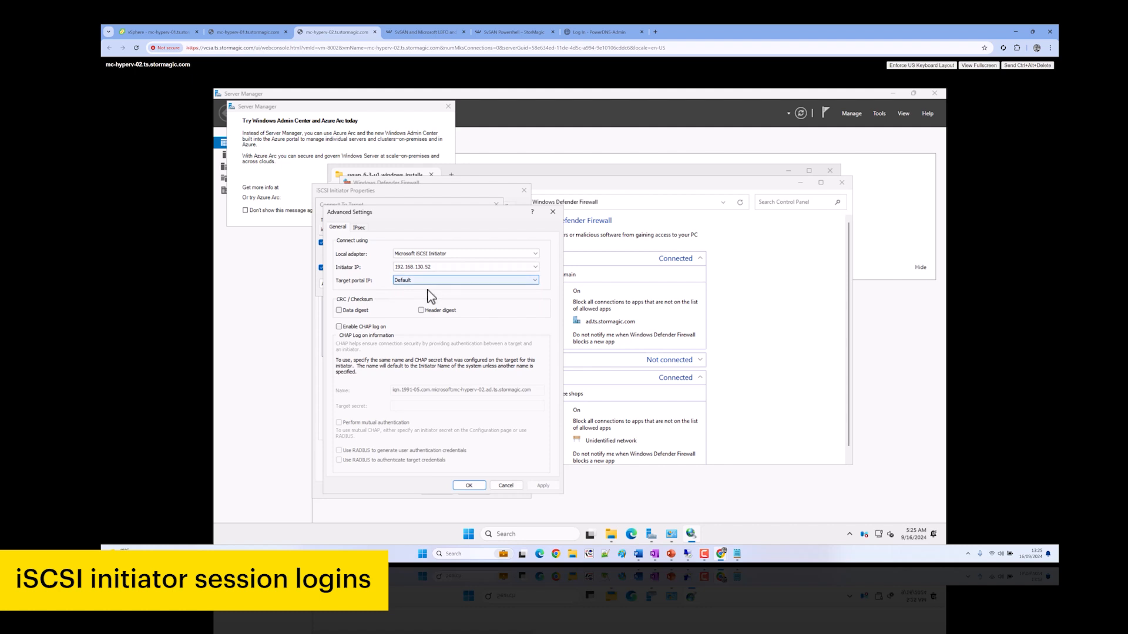
left_click(442, 318)
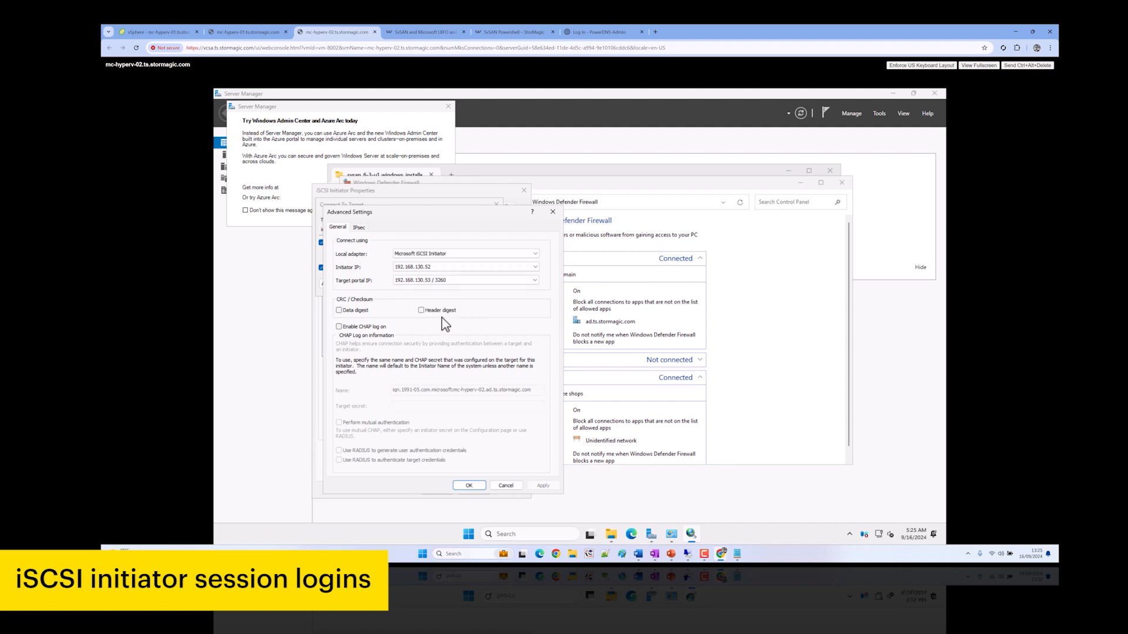
left_click(470, 487)
left_click(439, 287)
Add a witnessdisk connection from 192.168.130.52 to portal 192.168.130.54 / 3260, then select the csv target
left_click(487, 366)
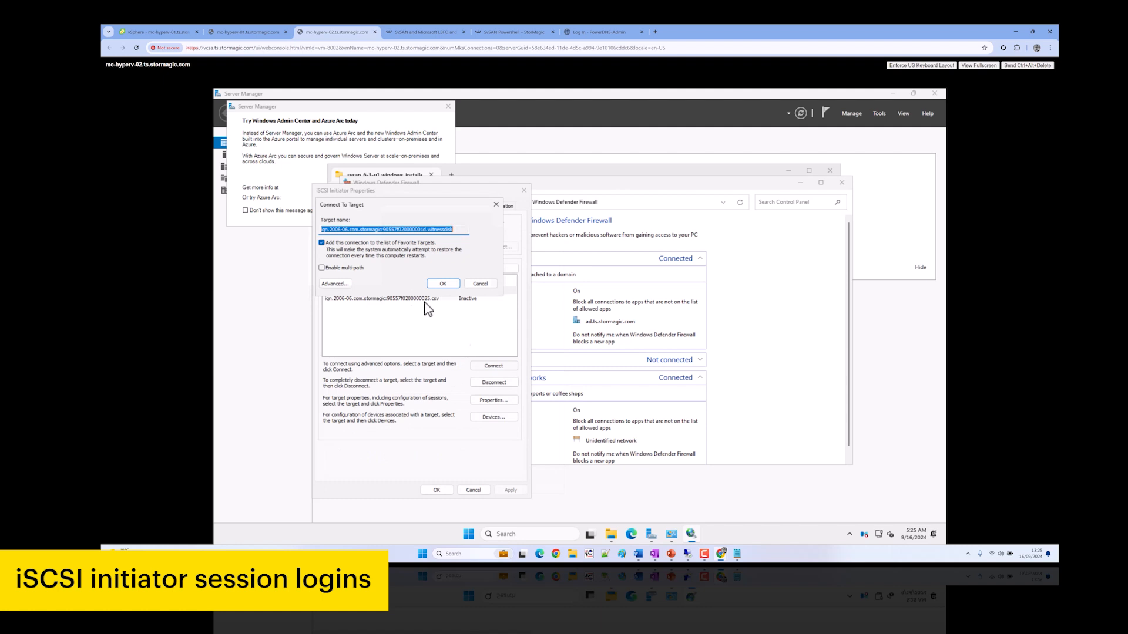
left_click(338, 285)
left_click(409, 256)
left_click(409, 271)
left_click(411, 268)
left_click(415, 254)
left_click(418, 268)
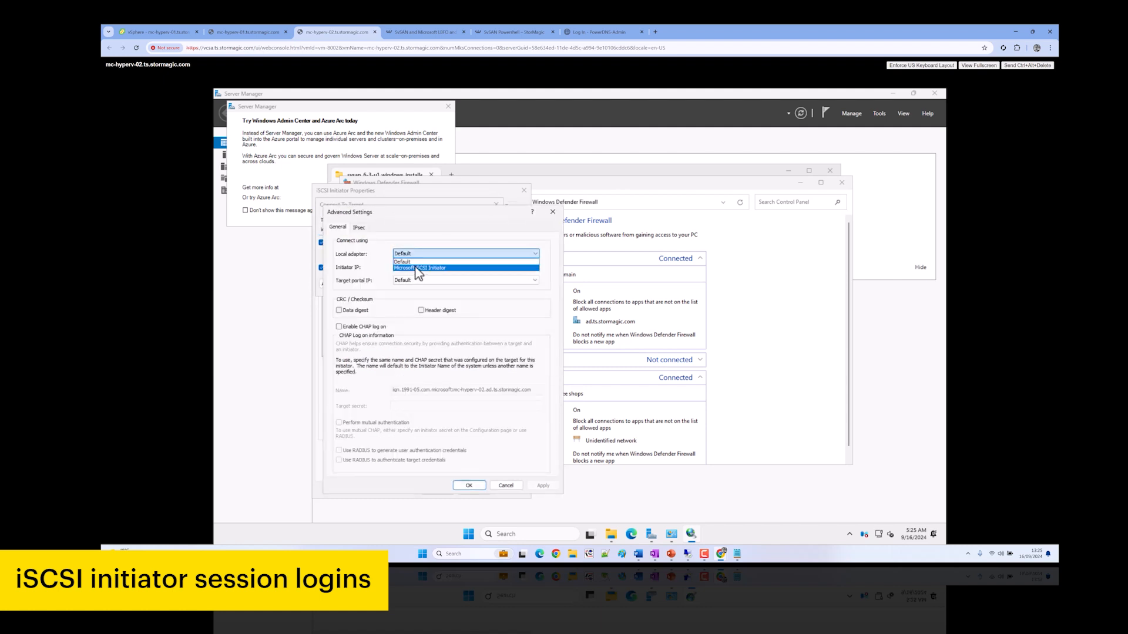
left_click(422, 267)
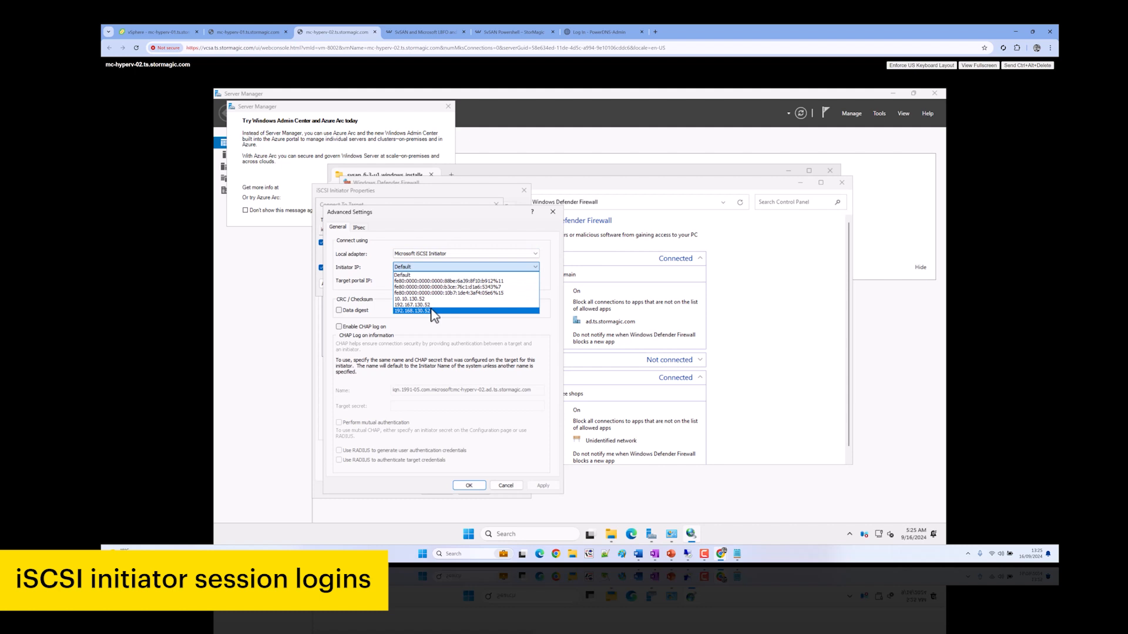
left_click(432, 311)
left_click(426, 281)
left_click(426, 312)
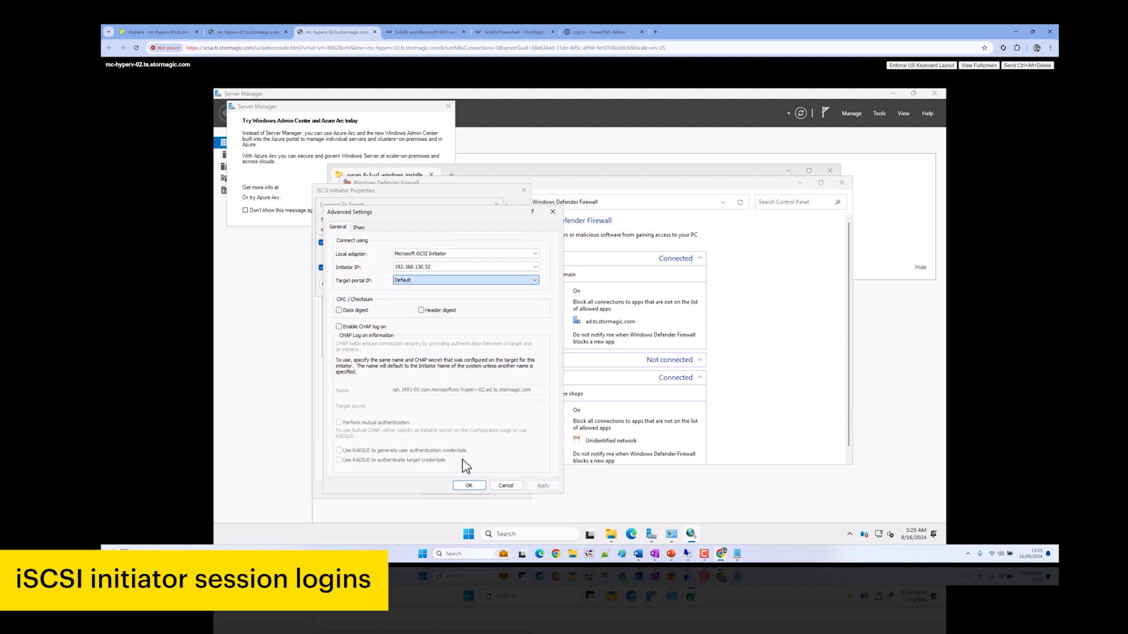
left_click(470, 486)
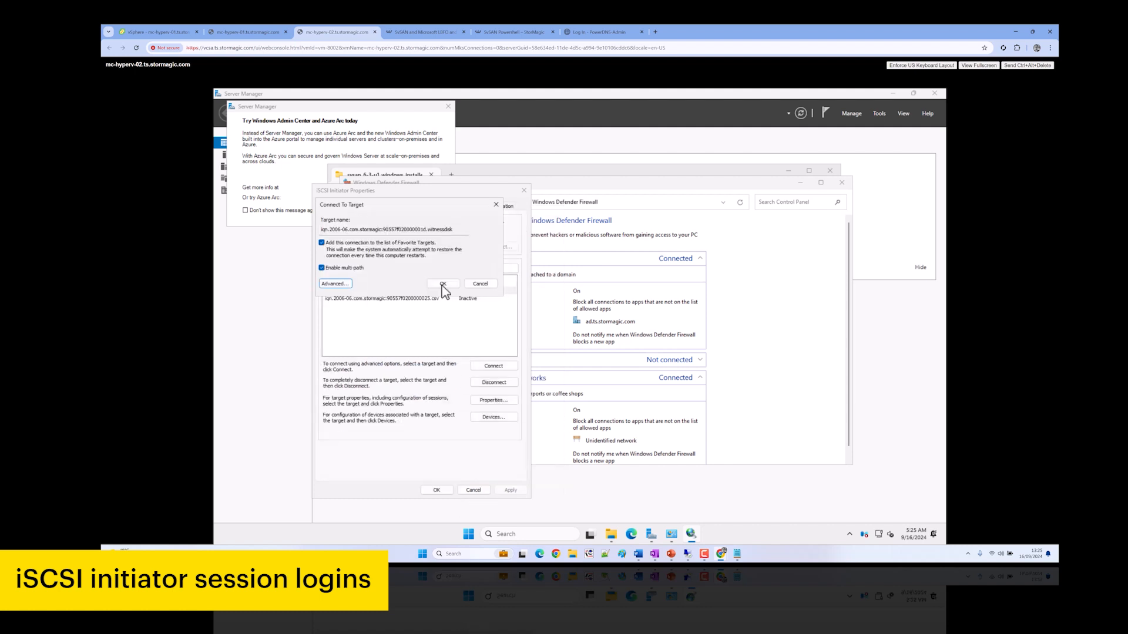
left_click(443, 284)
left_click(441, 300)
left_click(494, 366)
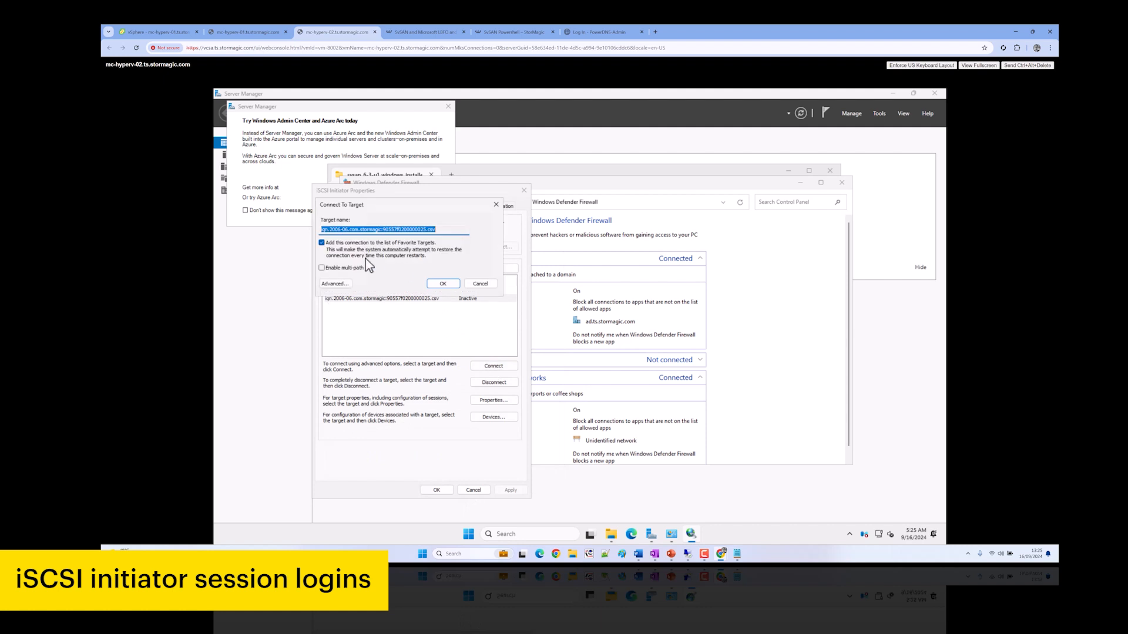
Connect the csv target with multi-path from 192.167.130.52 to portal 192.167.130.53 / 3260
left_click(335, 269)
left_click(335, 283)
left_click(421, 255)
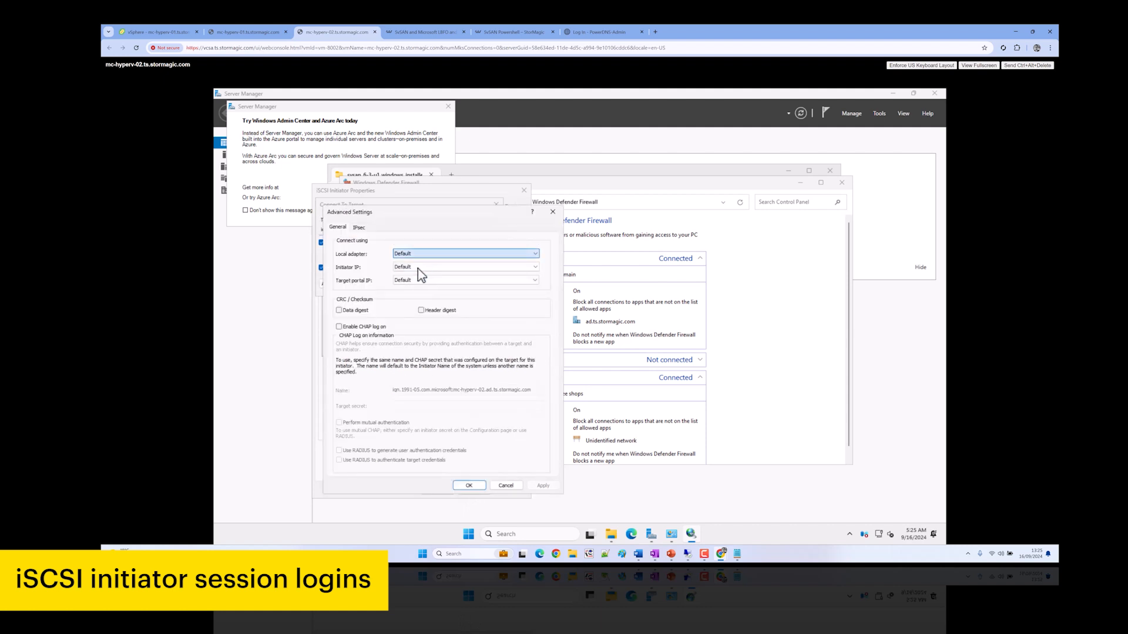
left_click(419, 268)
left_click(420, 267)
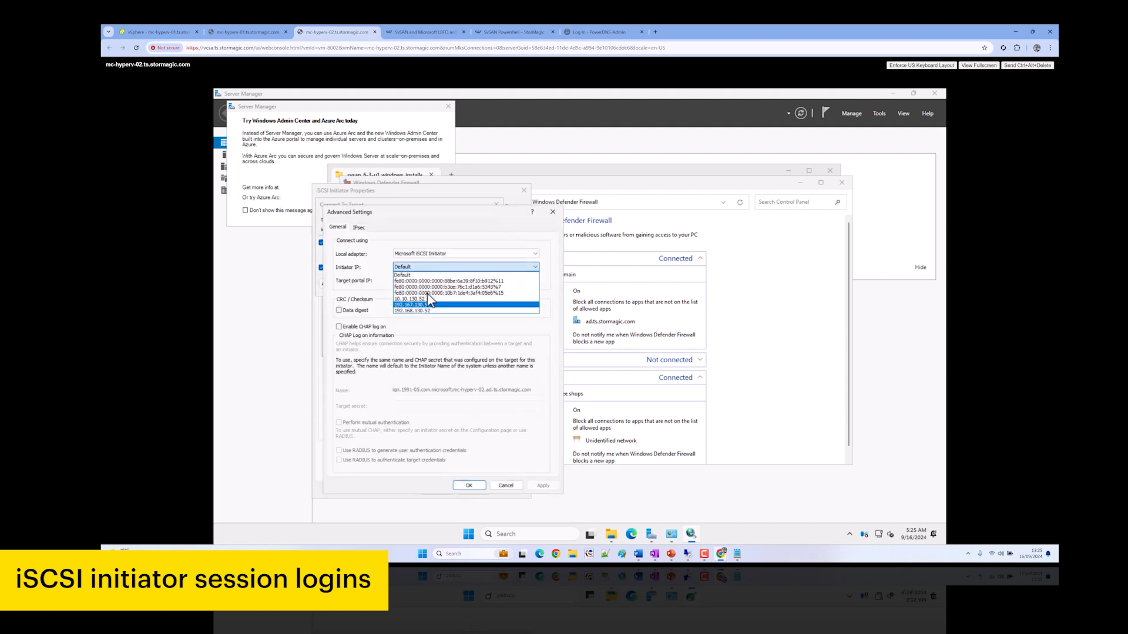
left_click(430, 281)
left_click(429, 281)
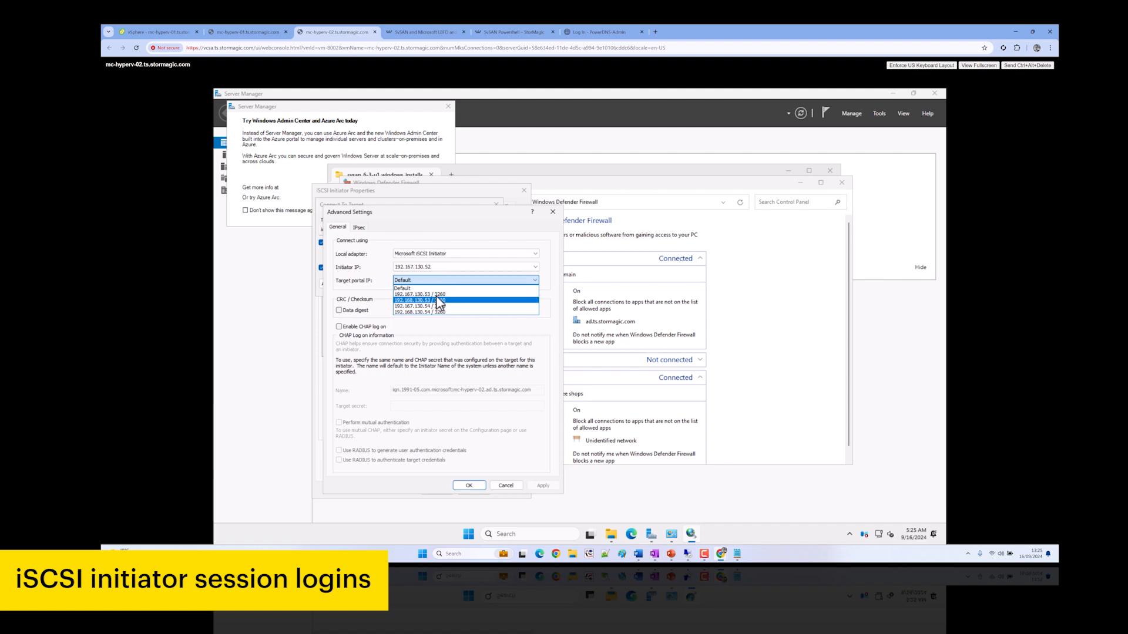
left_click(436, 295)
left_click(469, 486)
left_click(493, 359)
Add a csv target connection from 192.167.130.52 to portal 192.167.130.54 / 3260
left_click(493, 367)
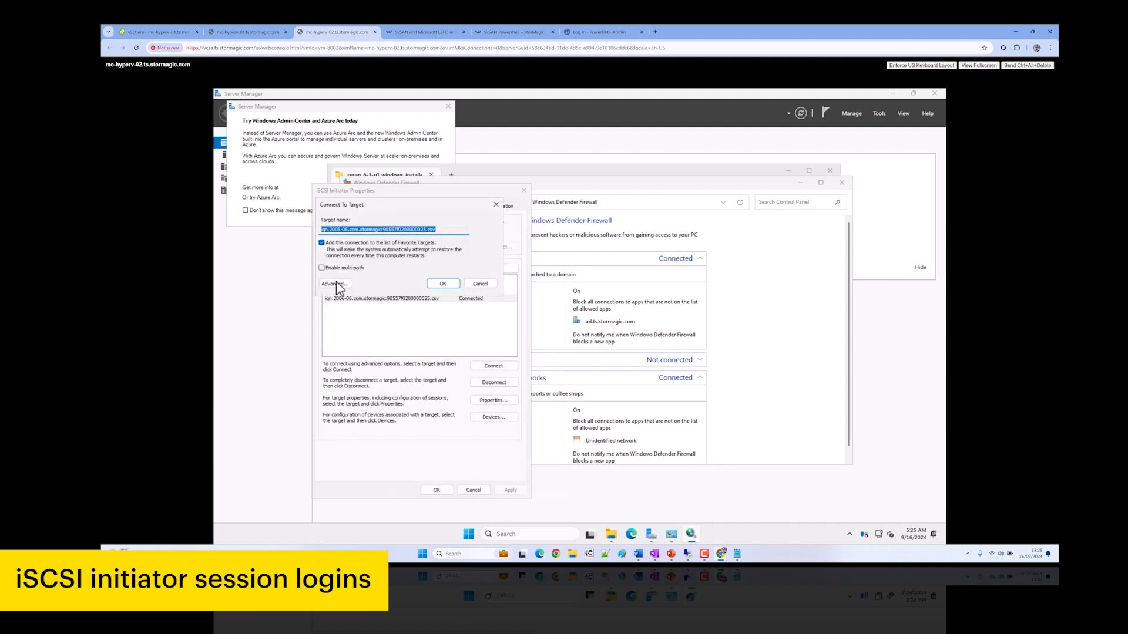
left_click(335, 283)
left_click(417, 254)
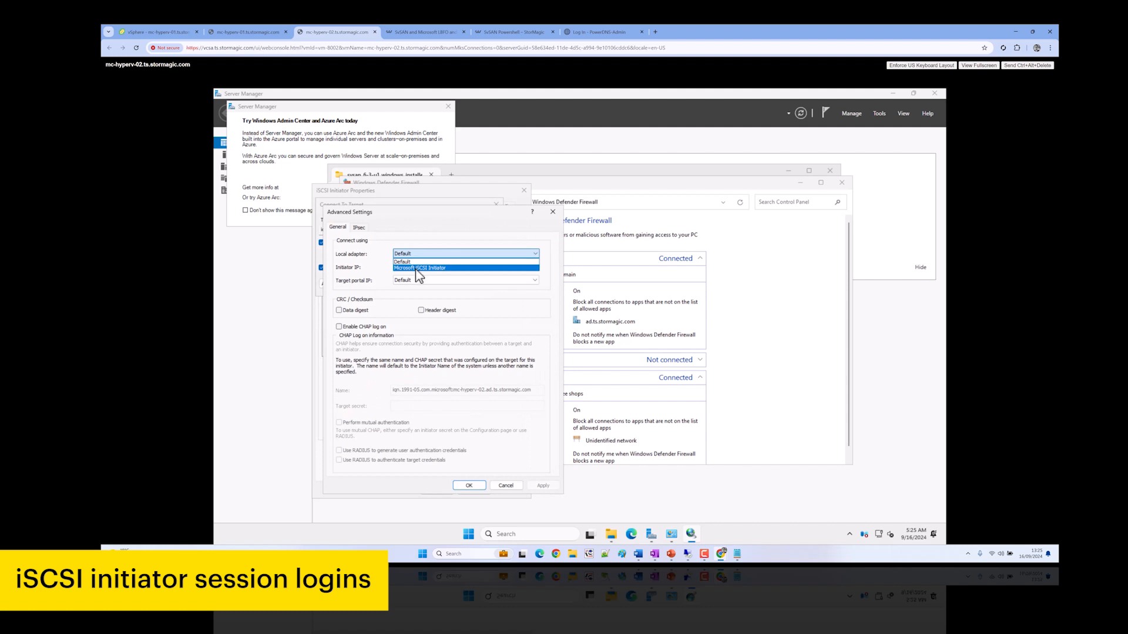
left_click(416, 268)
left_click(417, 267)
left_click(429, 290)
left_click(426, 282)
left_click(435, 315)
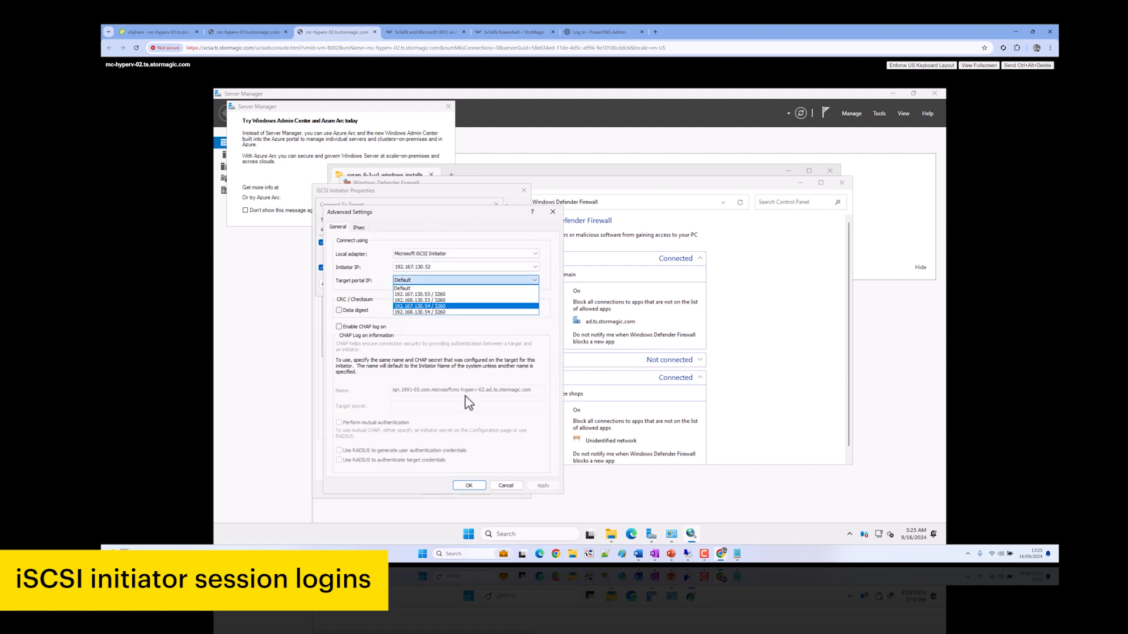
left_click(470, 486)
left_click(442, 284)
Add a csv target connection from 192.168.130.52 to portal 192.168.130.53 / 3260
left_click(493, 366)
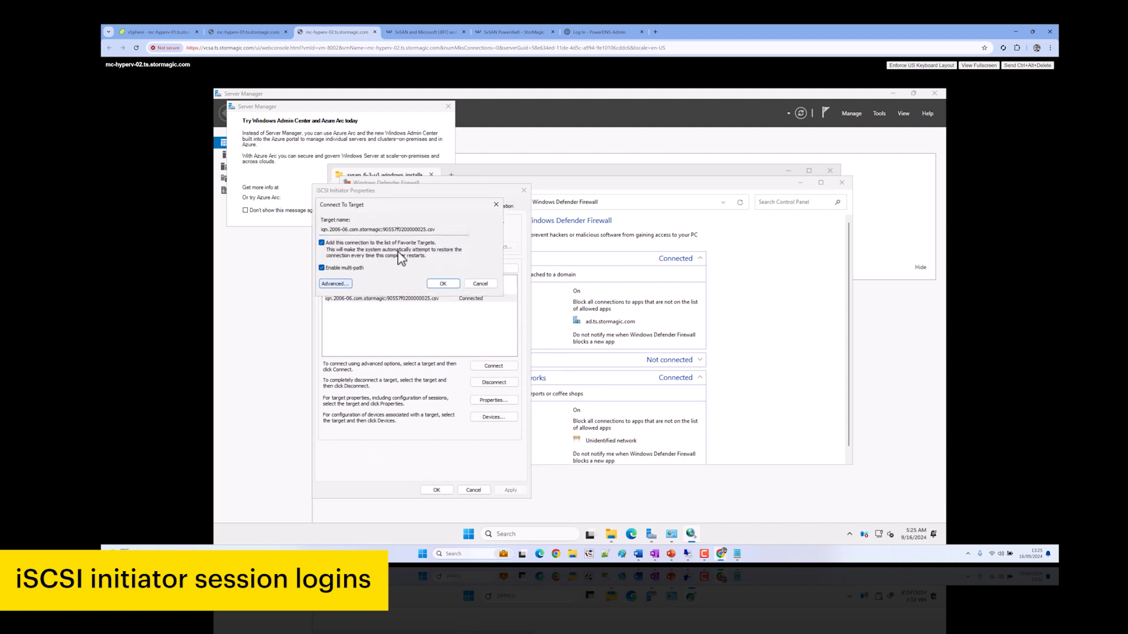
left_click(332, 284)
left_click(414, 255)
left_click(418, 268)
left_click(420, 268)
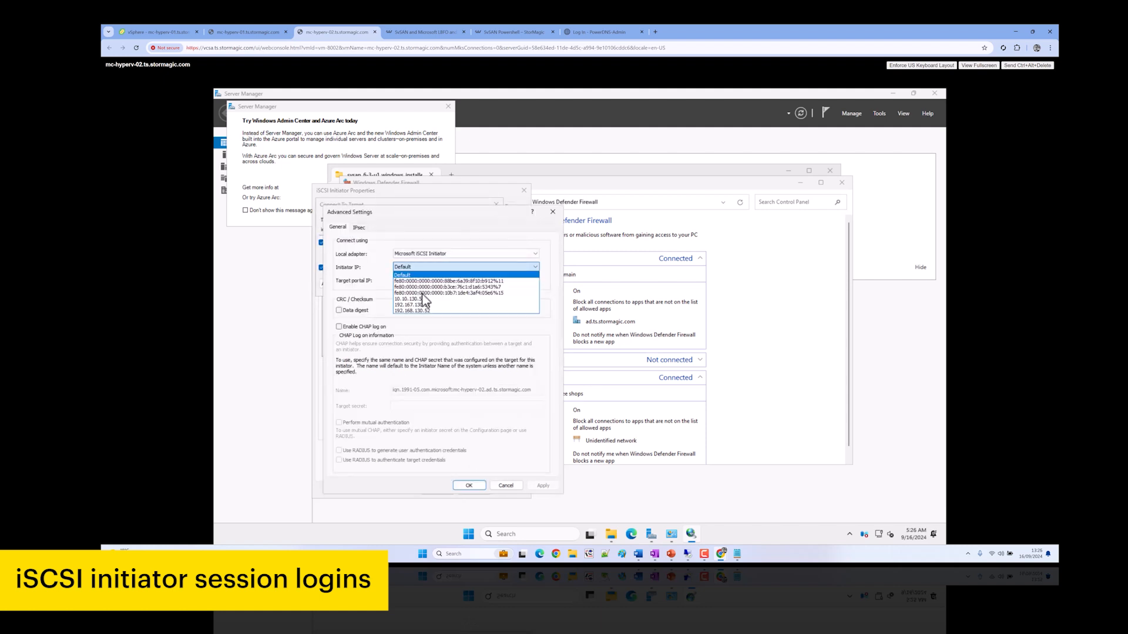
left_click(428, 306)
left_click(426, 282)
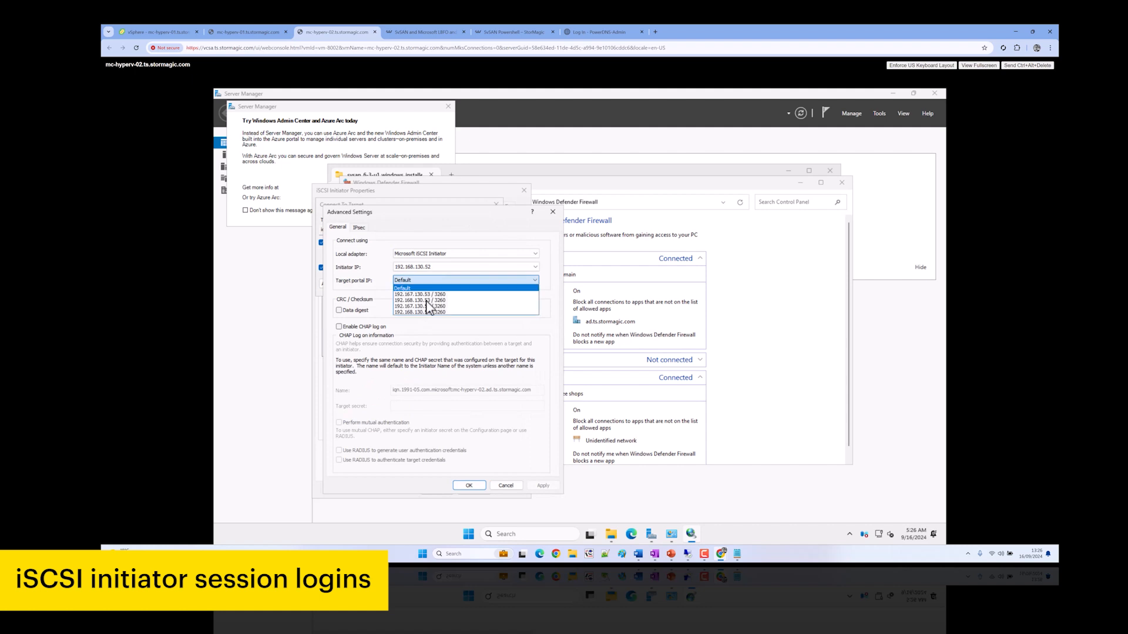
left_click(436, 301)
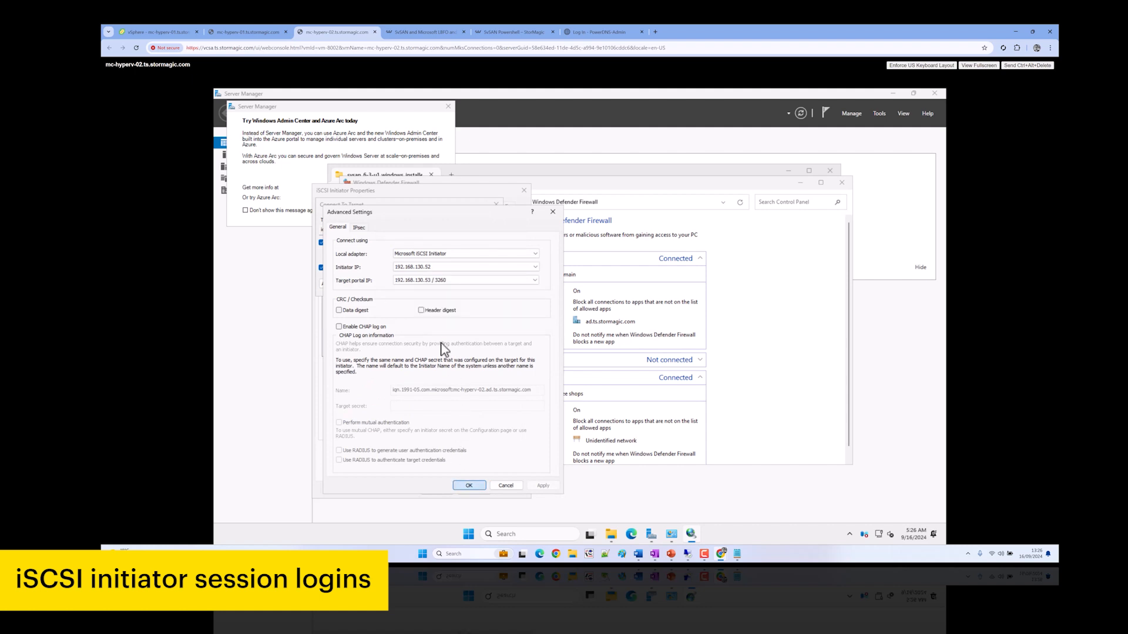
left_click(468, 486)
key("Return")
Add a csv target connection from 192.168.130.52 to portal 192.168.130.54 / 3260
left_click(488, 365)
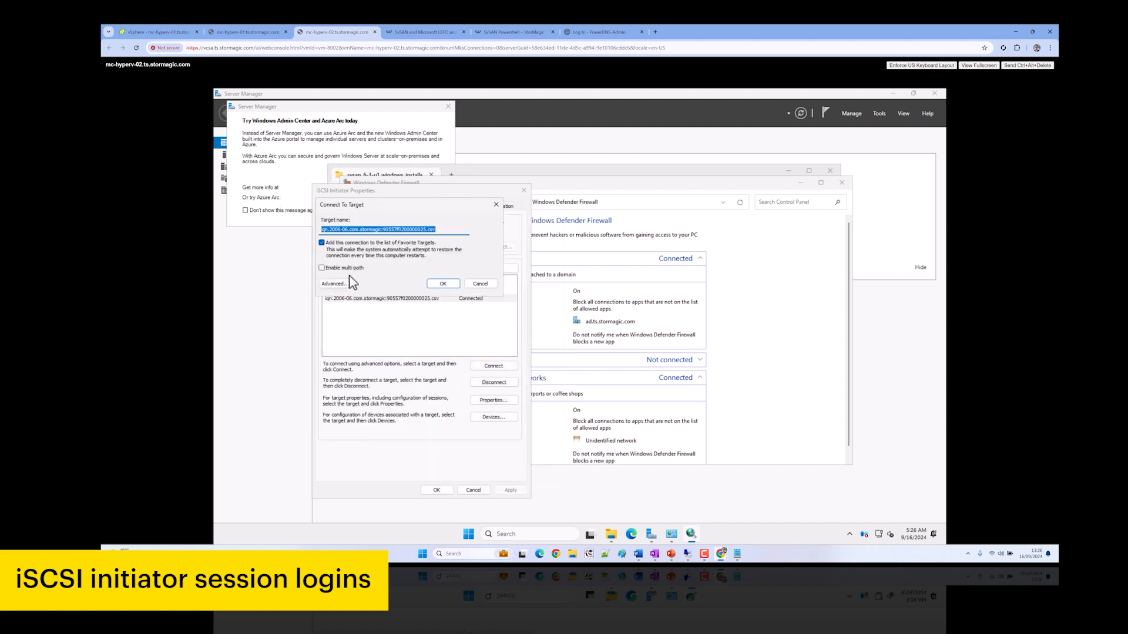
left_click(332, 284)
left_click(434, 253)
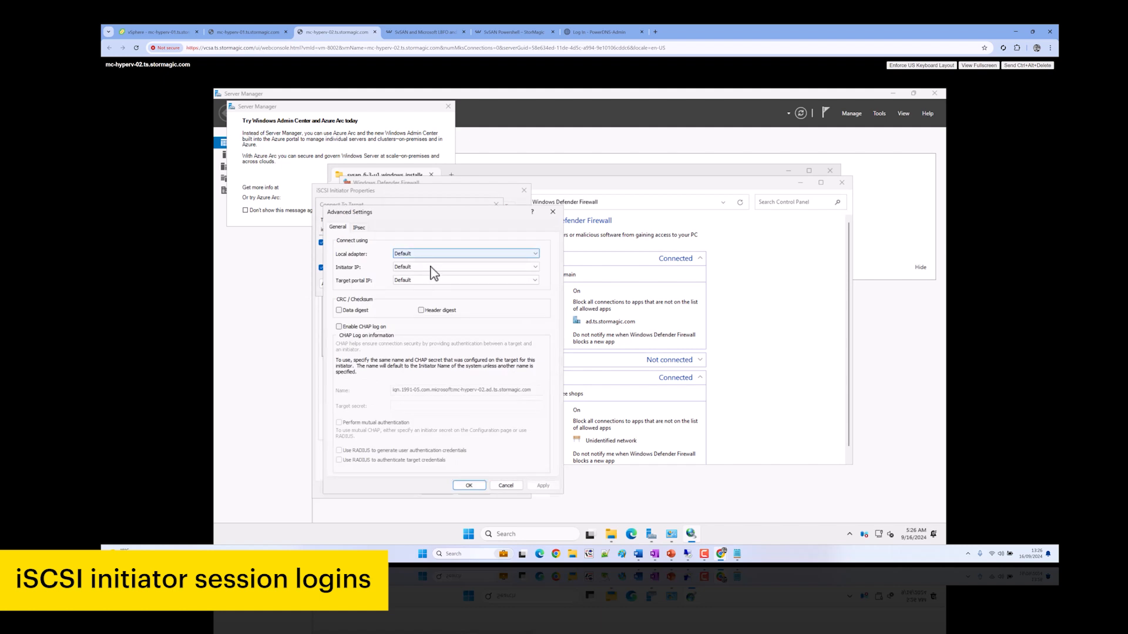
left_click(432, 268)
left_click(433, 268)
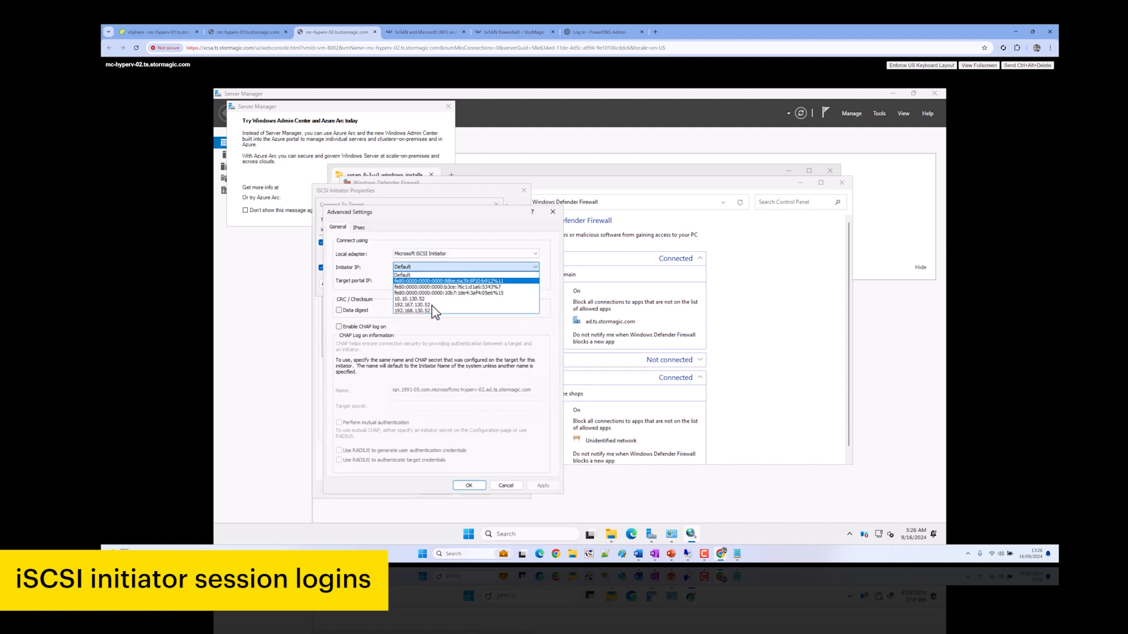
left_click(433, 312)
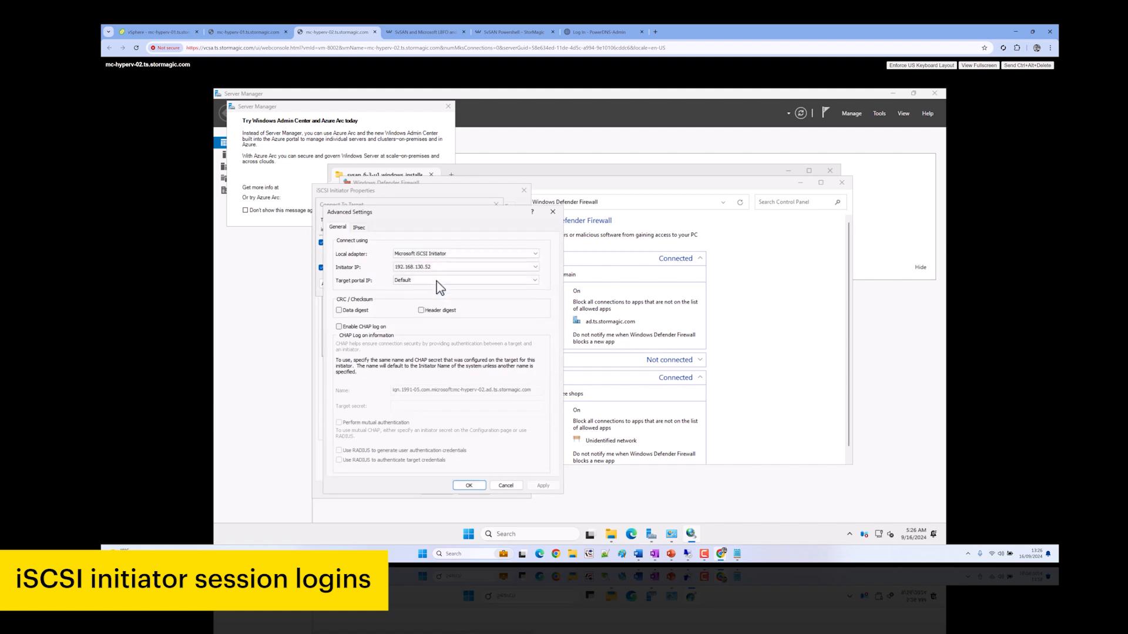
left_click(439, 280)
left_click(436, 312)
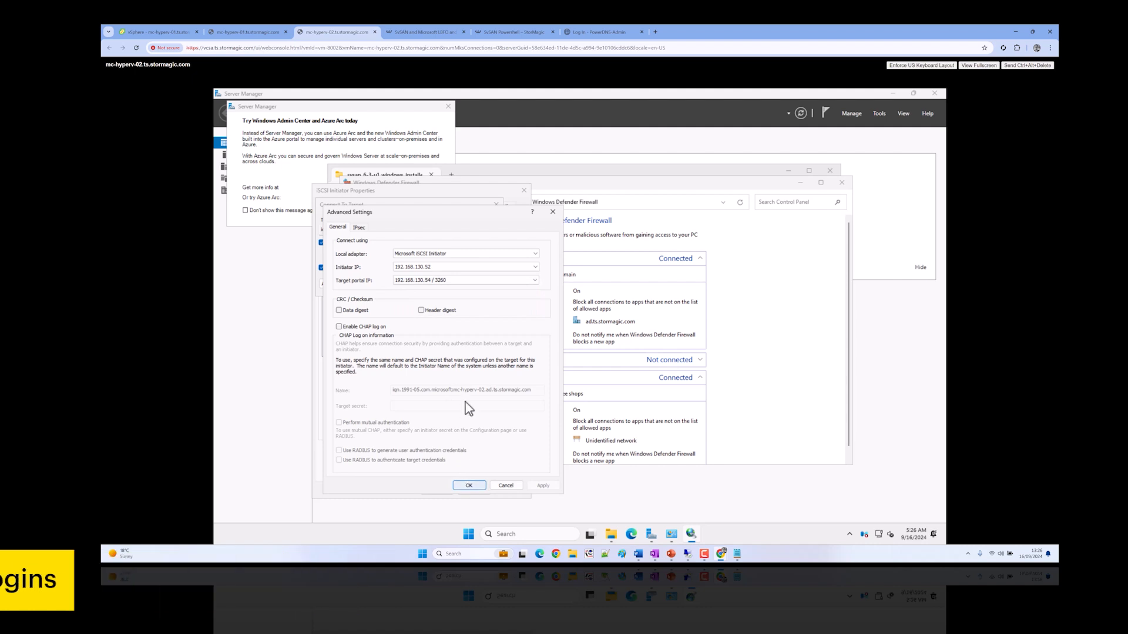
left_click(469, 486)
left_click(477, 283)
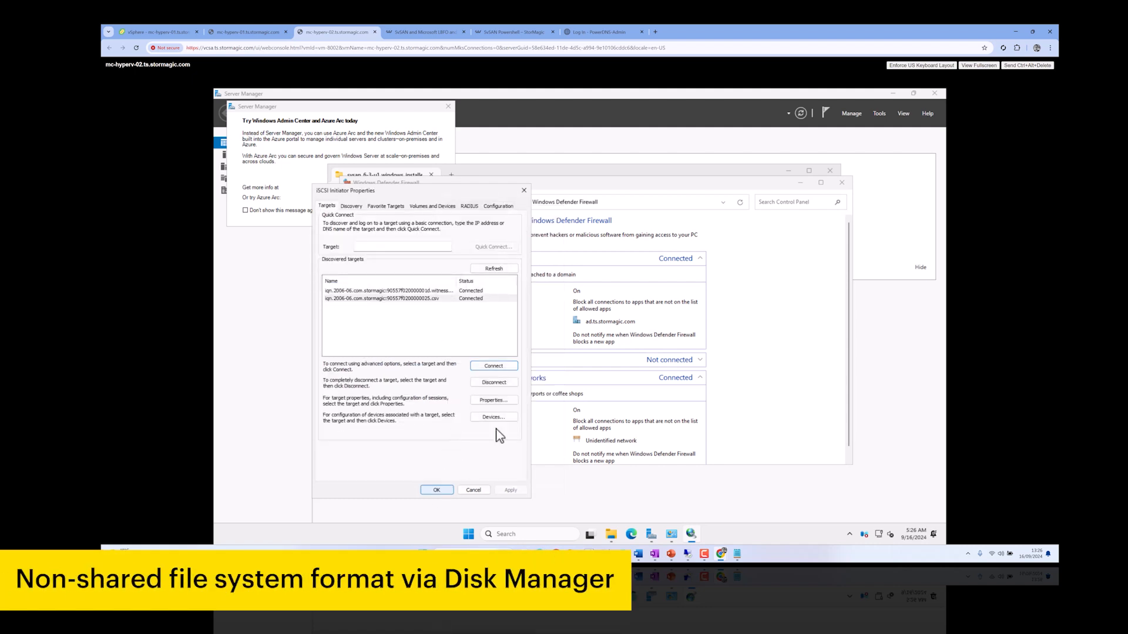
Close iSCSI Initiator, return to the mc-hyperv-01 console and minimize its browser to show Hyper-V Manager
left_click(437, 490)
left_click(249, 32)
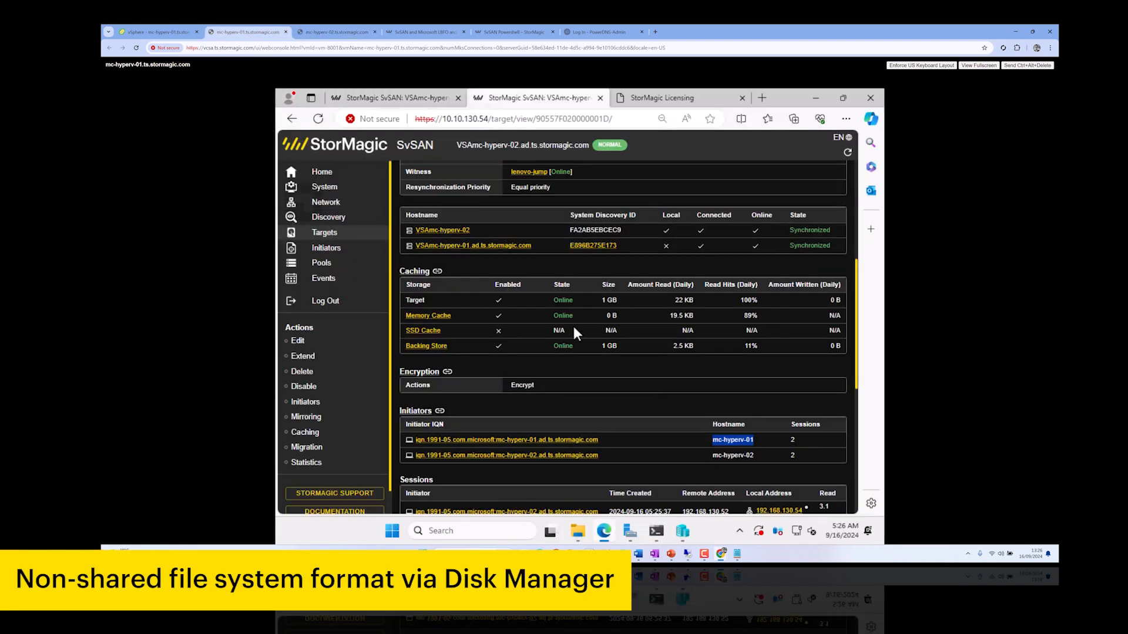
left_click(815, 98)
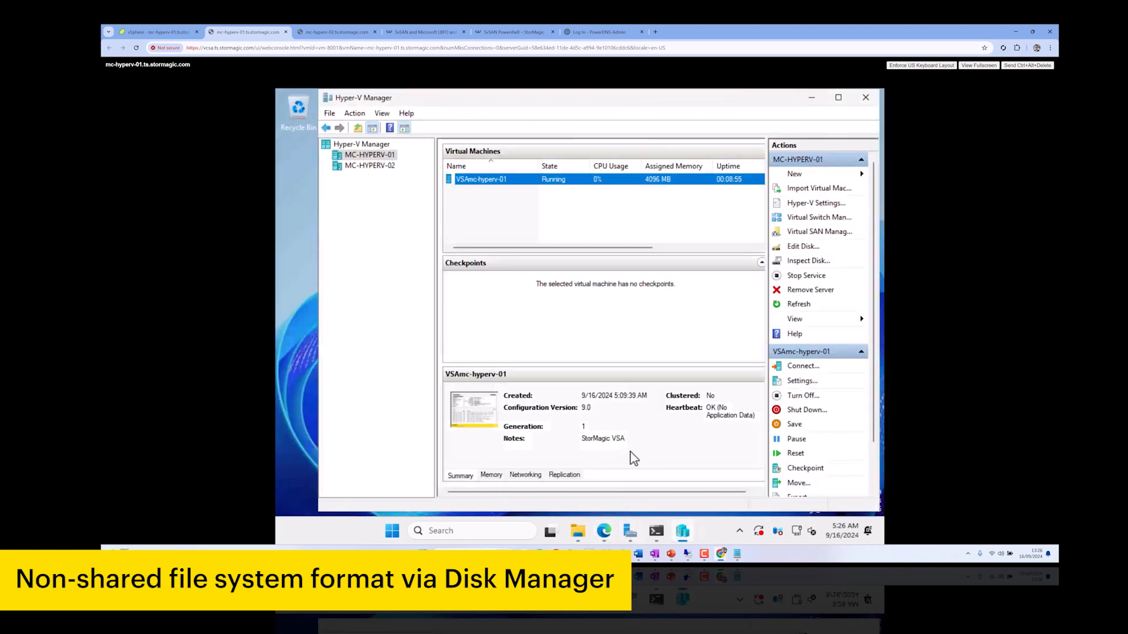
Launch Disk Management via diskmgmt.msc and maximize its window
left_click(395, 536)
type("dismg")
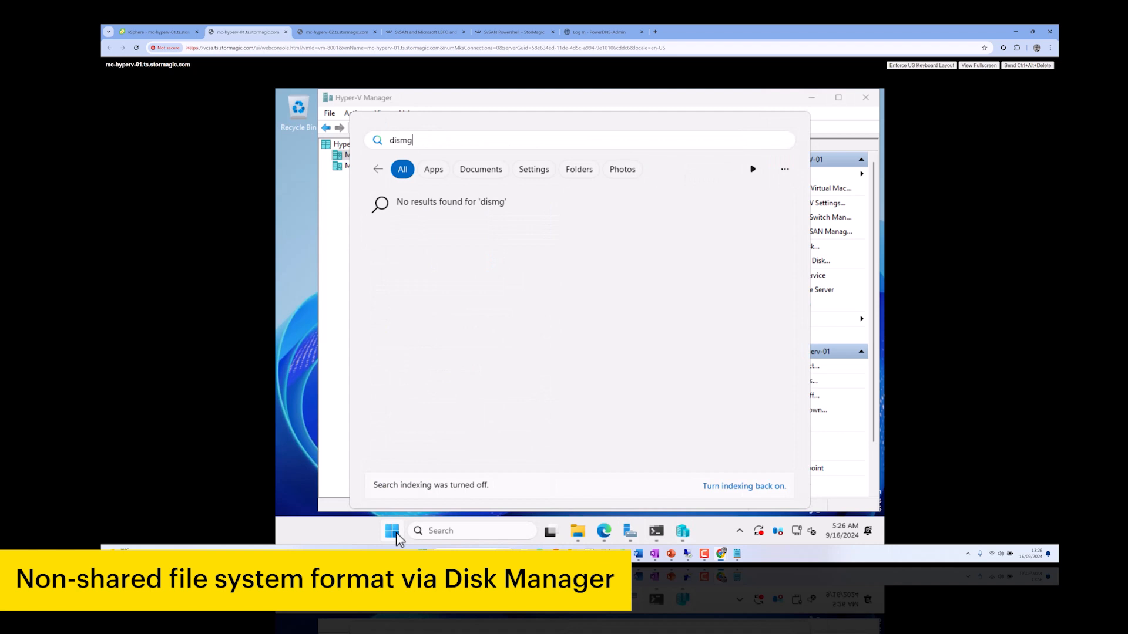
key("BackSpace")
key("BackSpace")
type("kmgmt.msc")
key("Return")
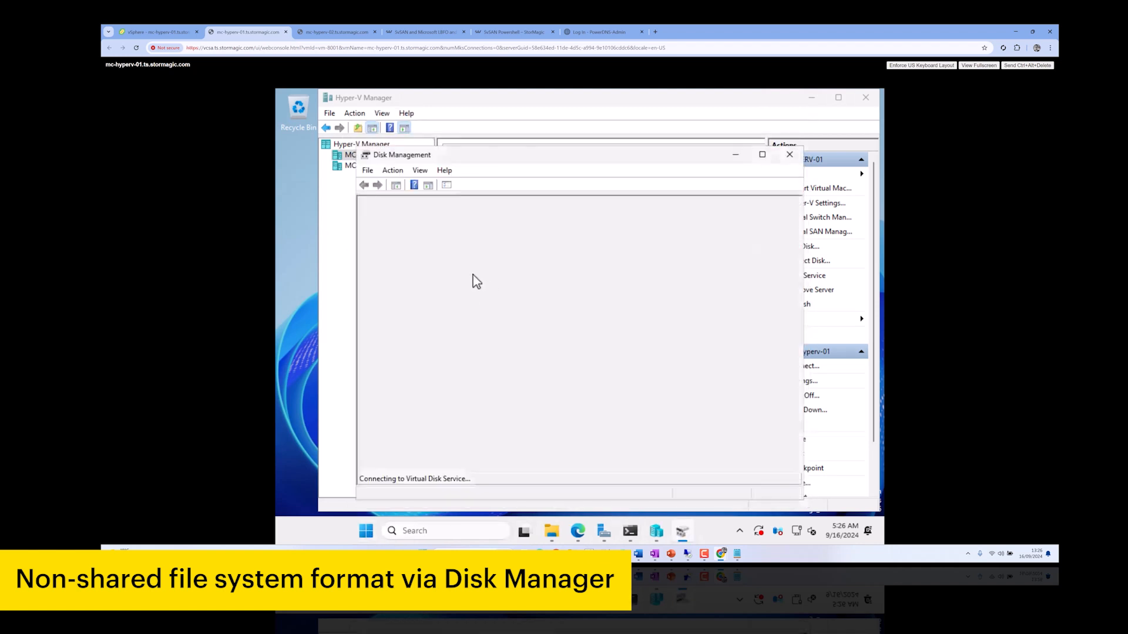
double_click(579, 155)
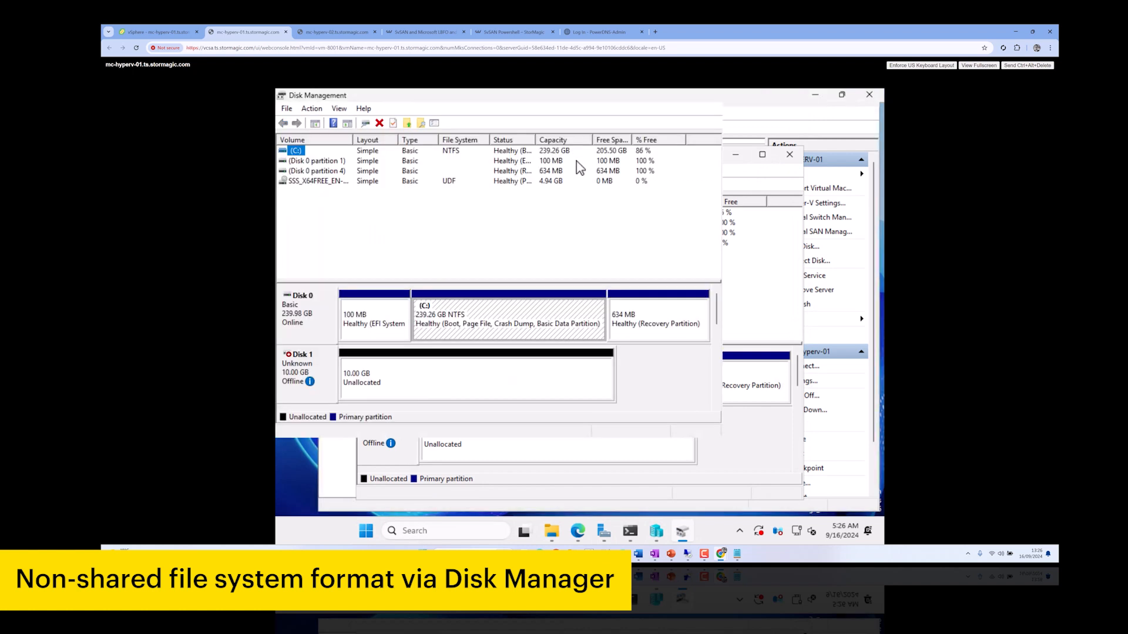
left_click_drag(879, 363, 886, 411)
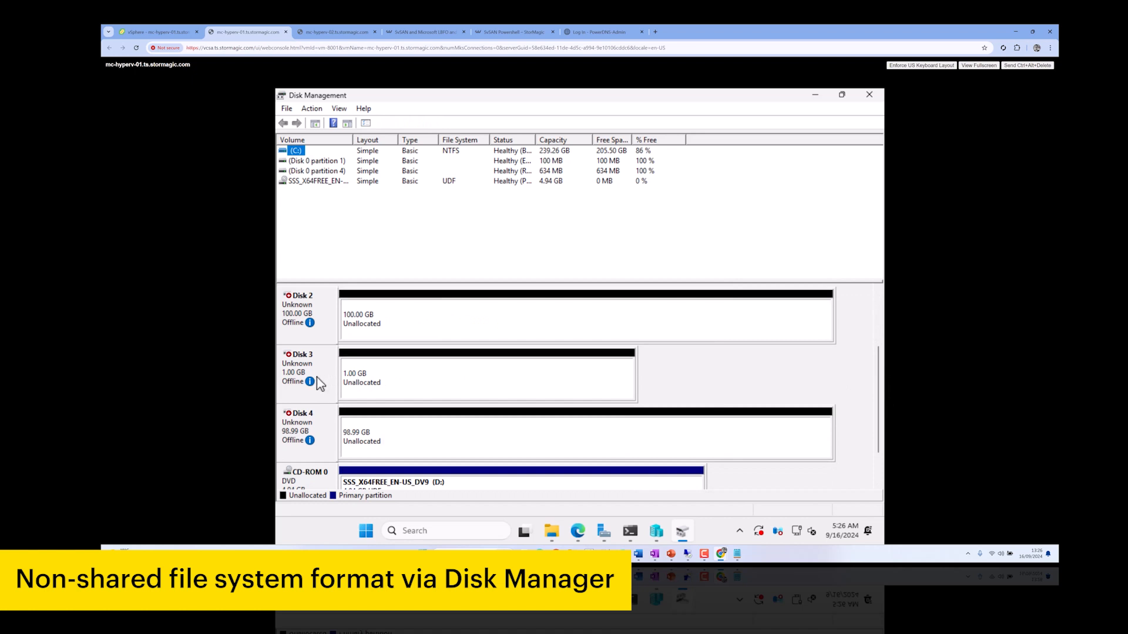
Bring Disk 3 online and initialize it
mouse_move(311, 382)
right_click(325, 359)
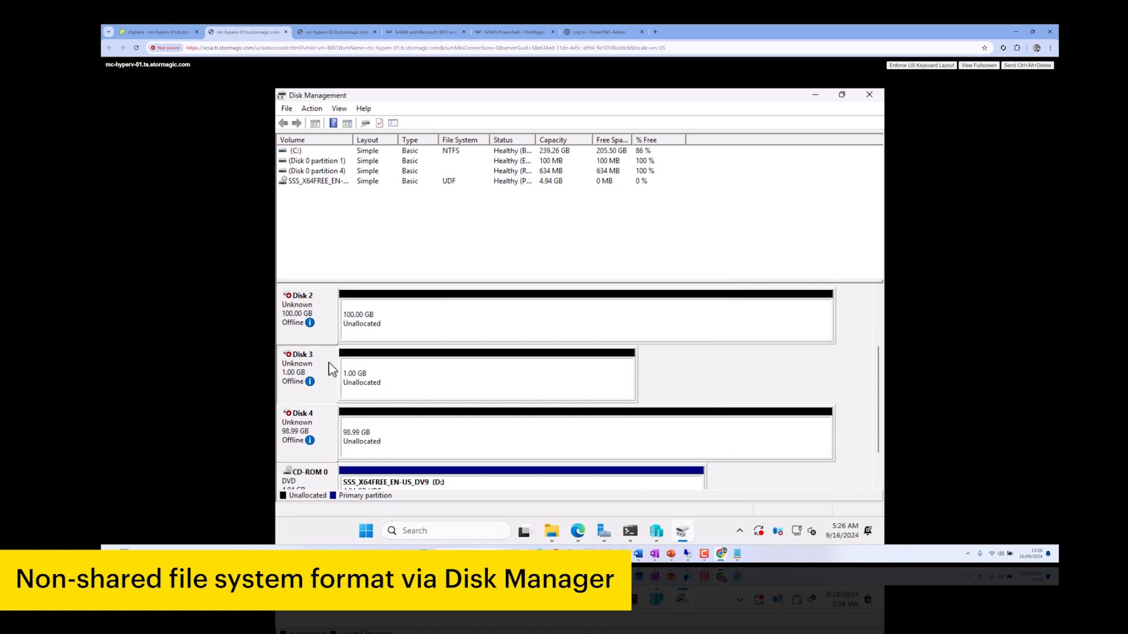
left_click(354, 365)
right_click(331, 391)
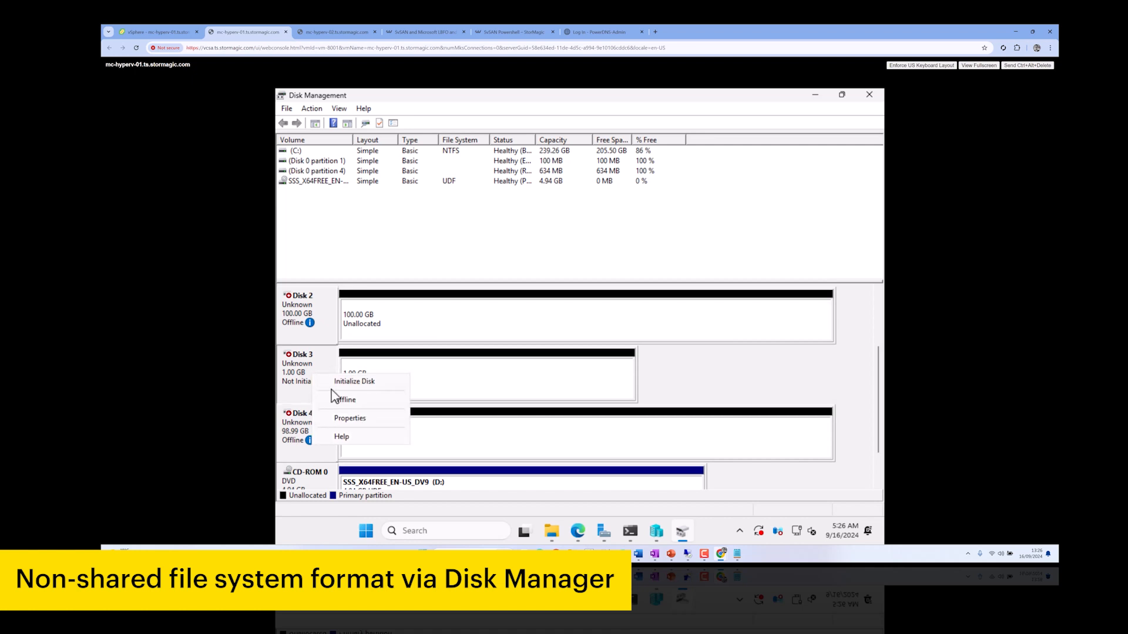
left_click(355, 381)
left_click(609, 378)
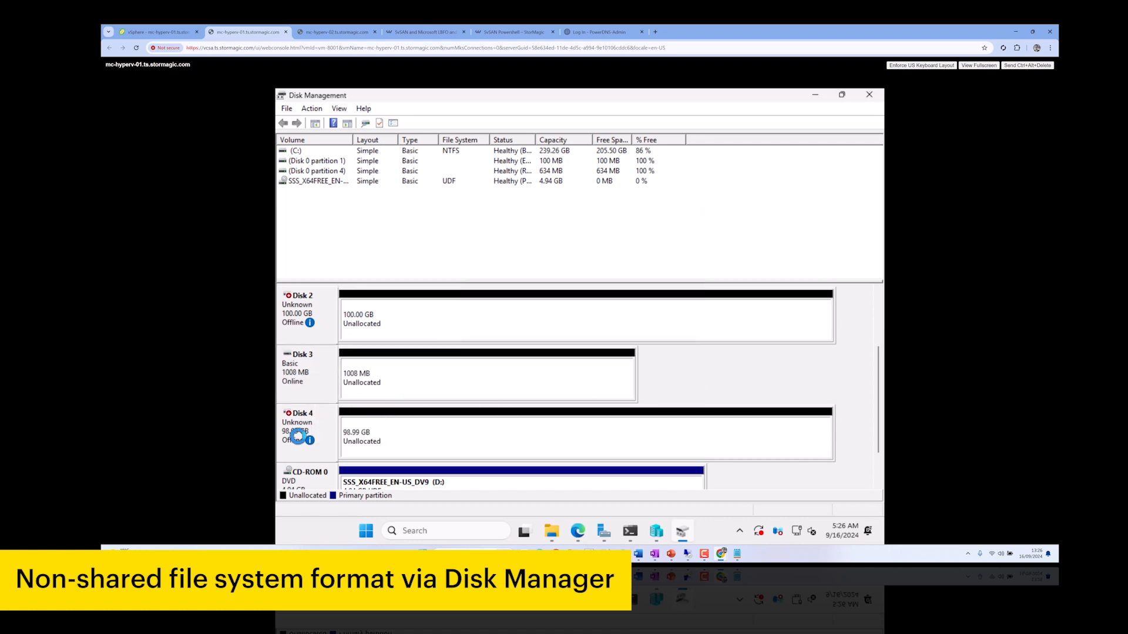
Bring Disk 4 online and begin initializing it
right_click(288, 427)
left_click(306, 433)
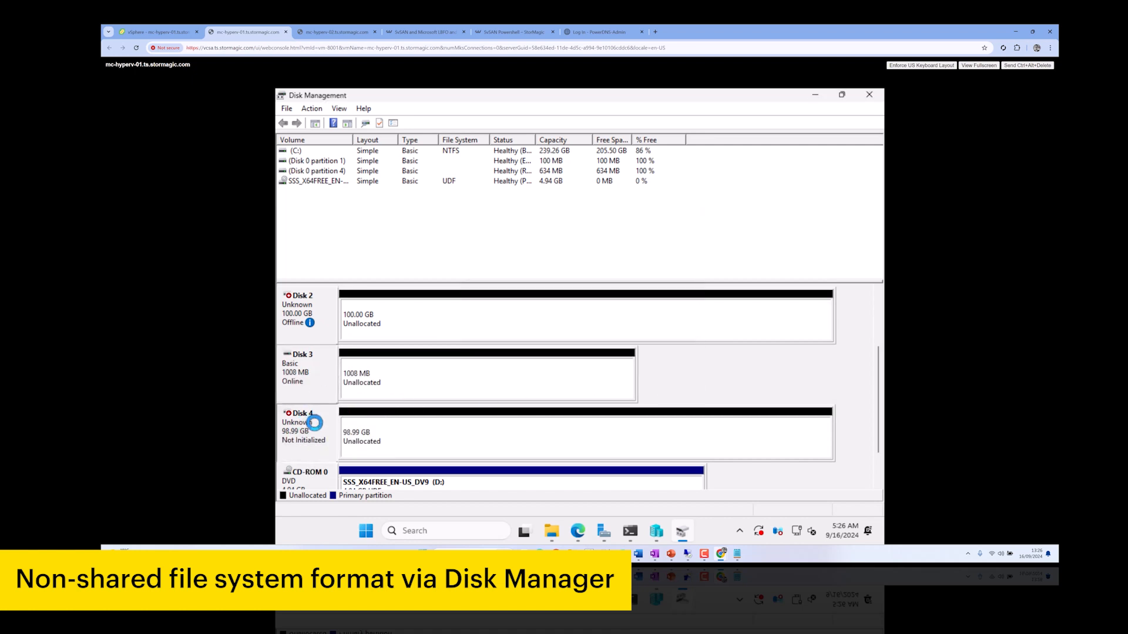
right_click(330, 439)
left_click(346, 435)
Finish Disk 4's GPT initialization and create a 1006 MB WitnessDisk volume on Disk 3
left_click(615, 380)
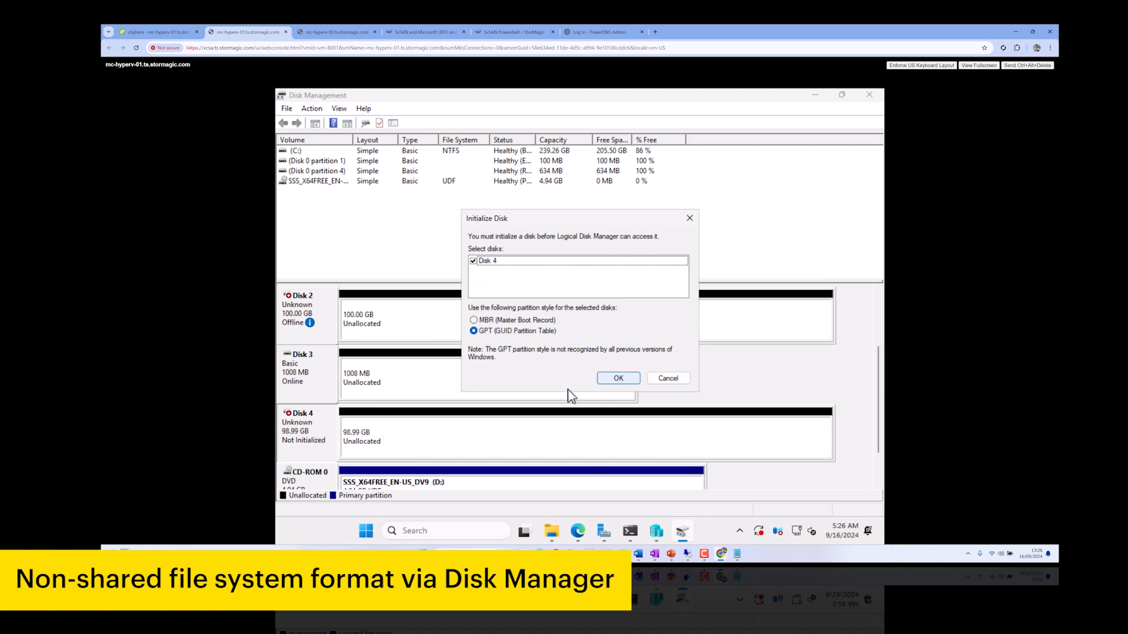
left_click(399, 389)
right_click(441, 387)
left_click(486, 390)
left_click(525, 364)
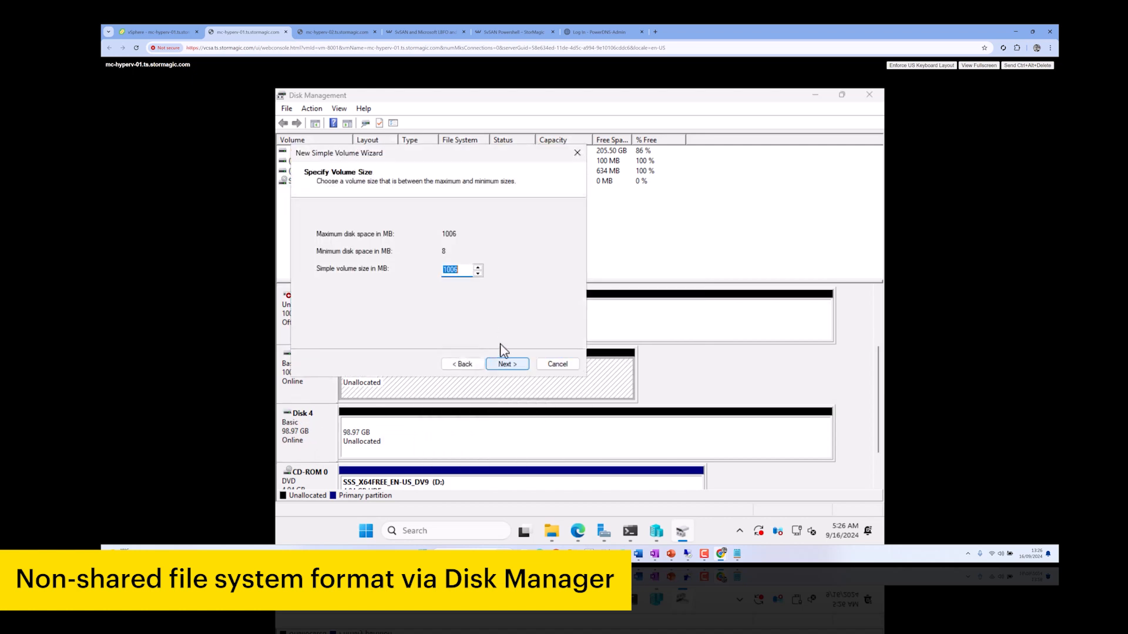
left_click(507, 366)
left_click(507, 366)
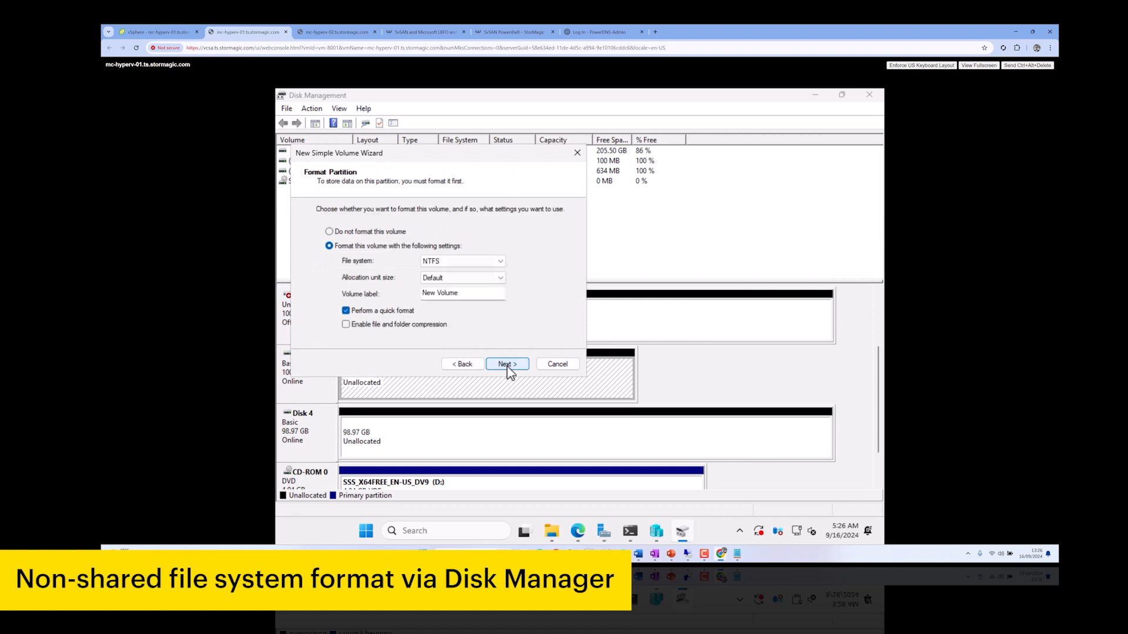
left_click_drag(470, 296, 362, 288)
type("WitnessDisk")
left_click(507, 364)
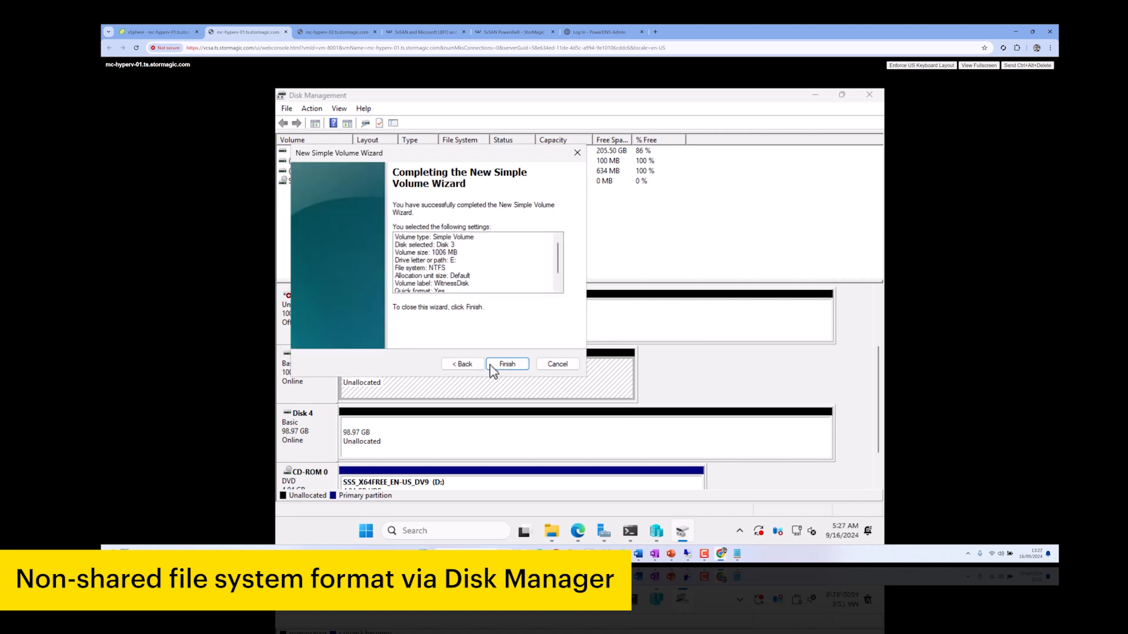
left_click(505, 364)
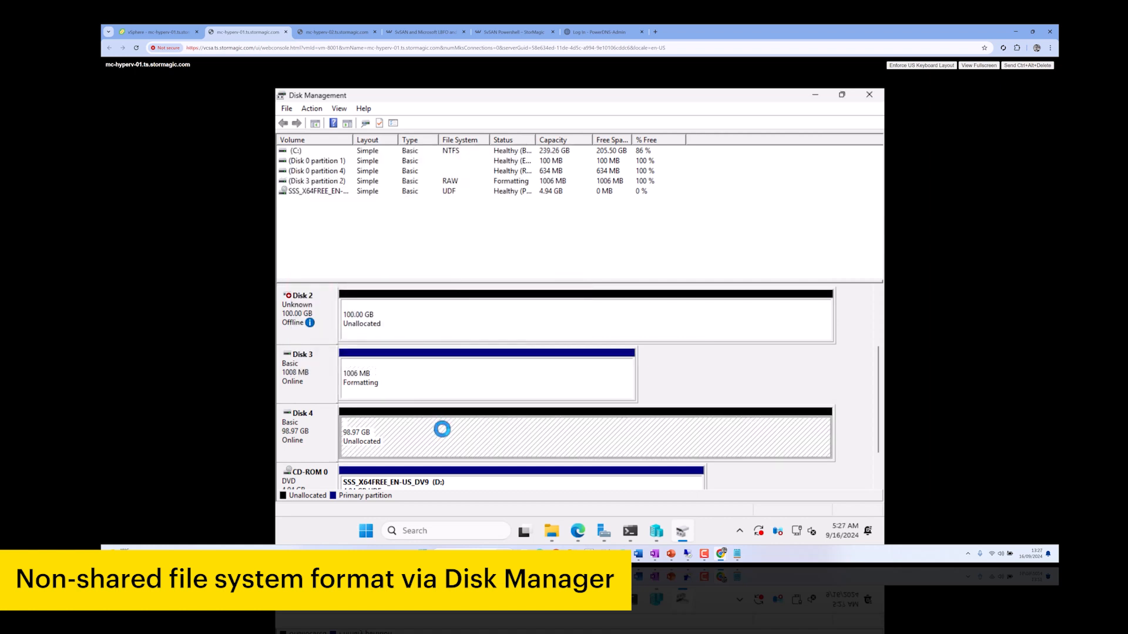
Create a full-size simple volume labelled CSVFS on Disk 4
right_click(479, 426)
left_click(529, 326)
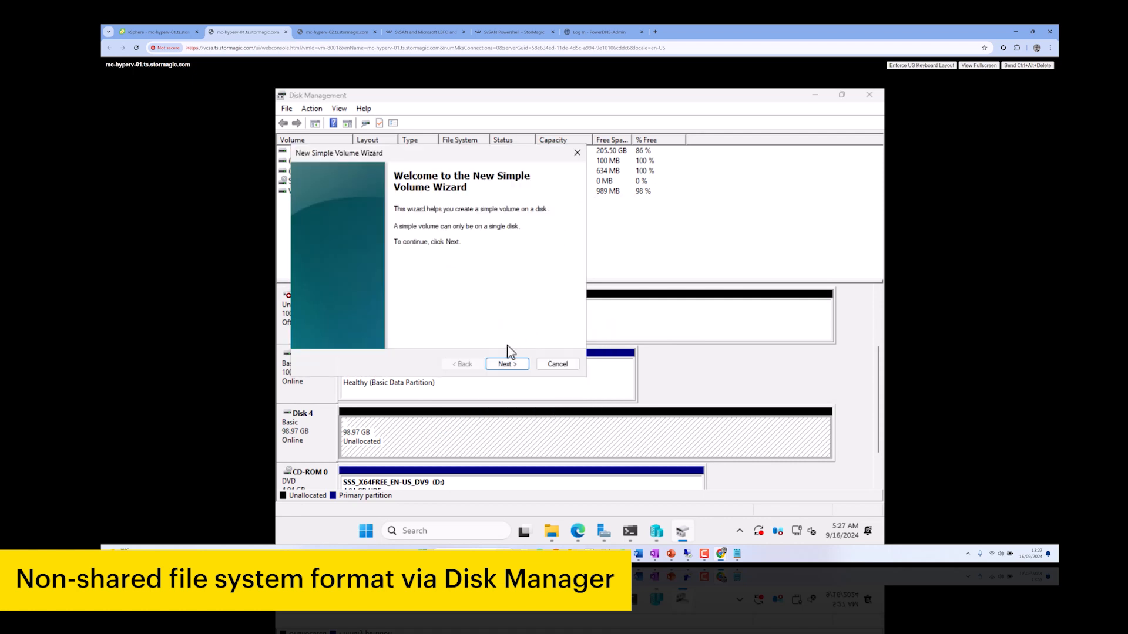
key("Return")
left_click(507, 365)
left_click(506, 364)
left_click(464, 294)
key("ctrl+a")
type("CSVFS")
key("Return")
left_click(505, 363)
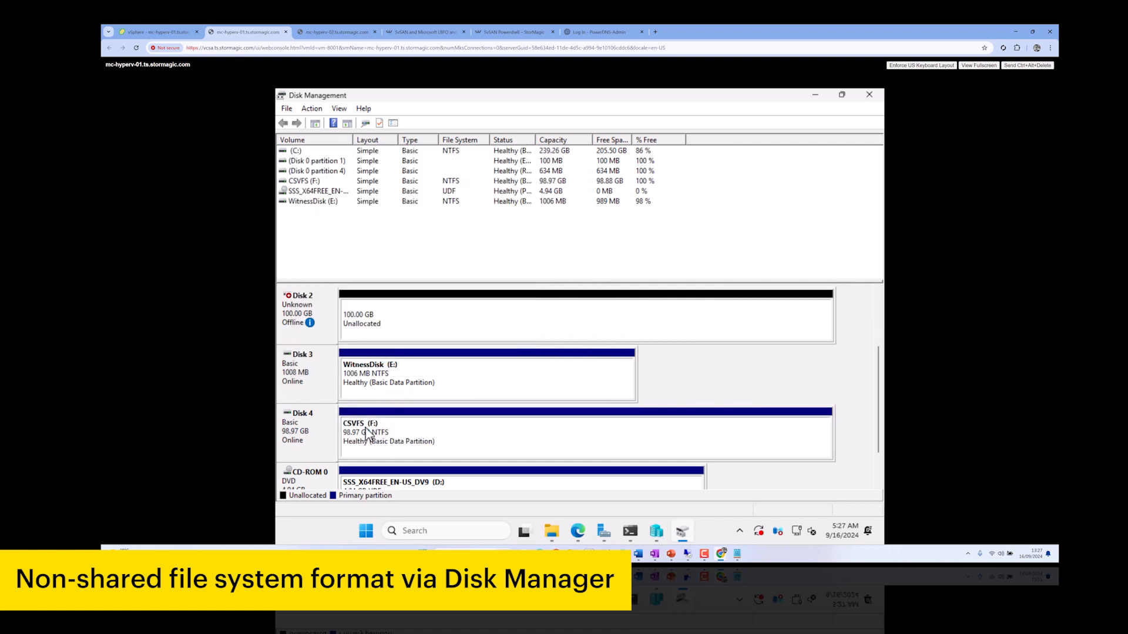
left_click(544, 456)
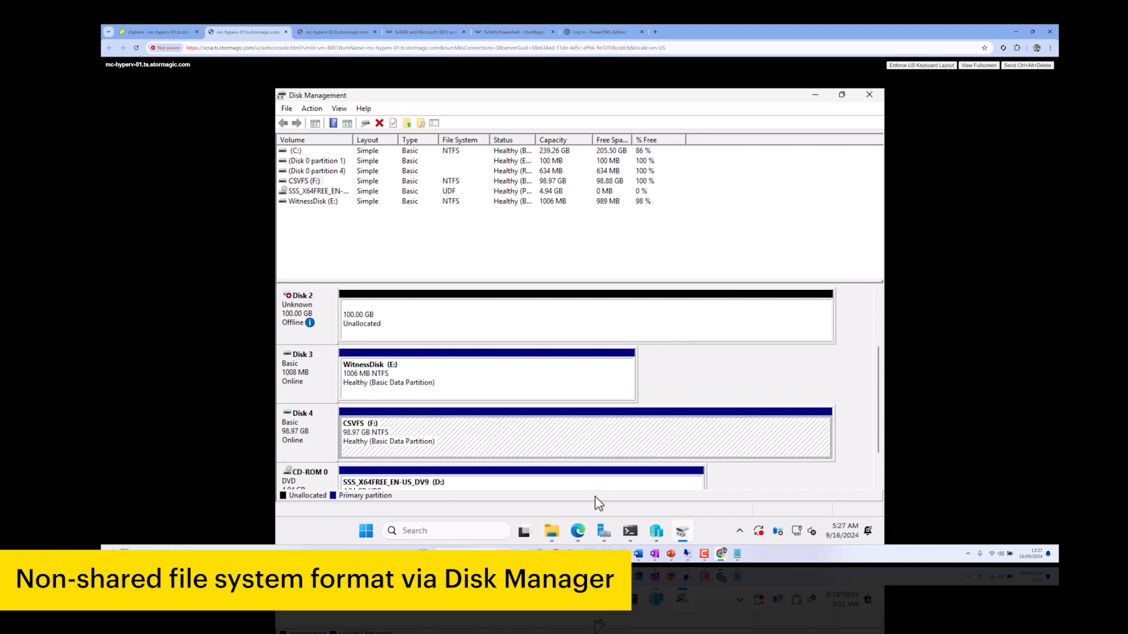
Launch Failover Cluster Manager from Start search and dismiss the Windows Admin Center popup
left_click(373, 537)
type("fdai")
key("BackSpace")
key("BackSpace")
key("BackSpace")
type("al")
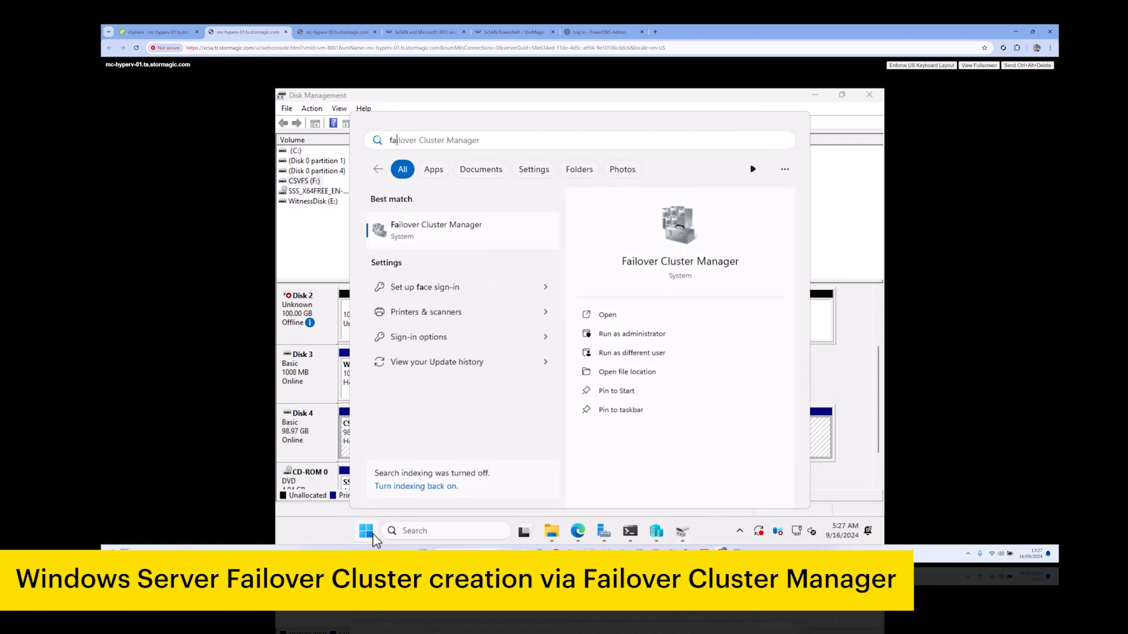
left_click(480, 249)
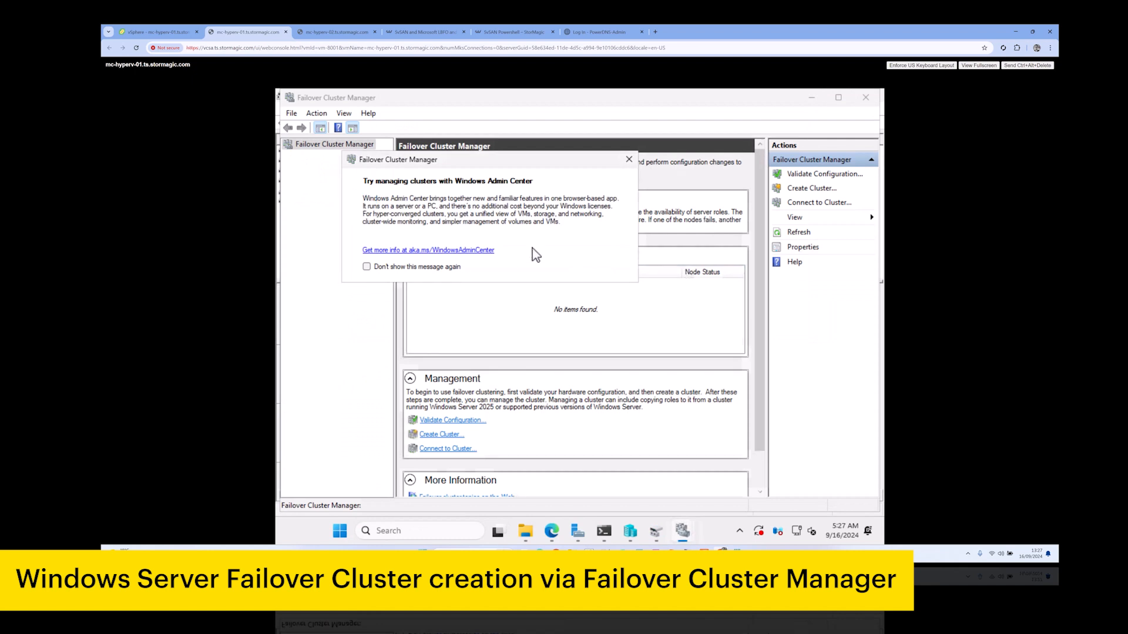
left_click(632, 157)
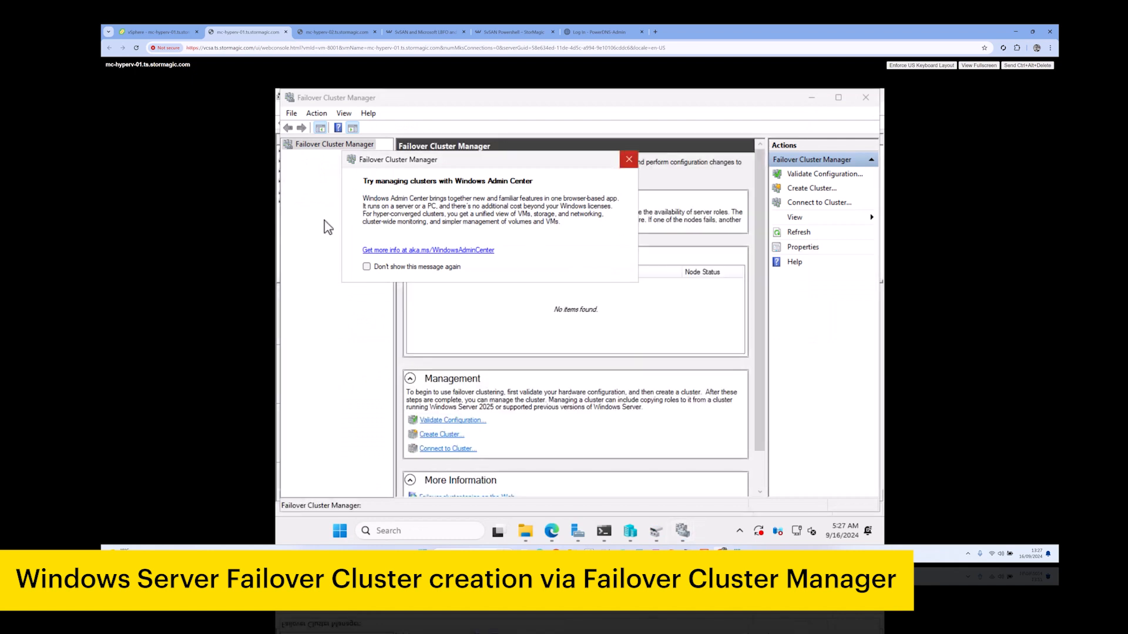
right_click(331, 154)
key("Escape")
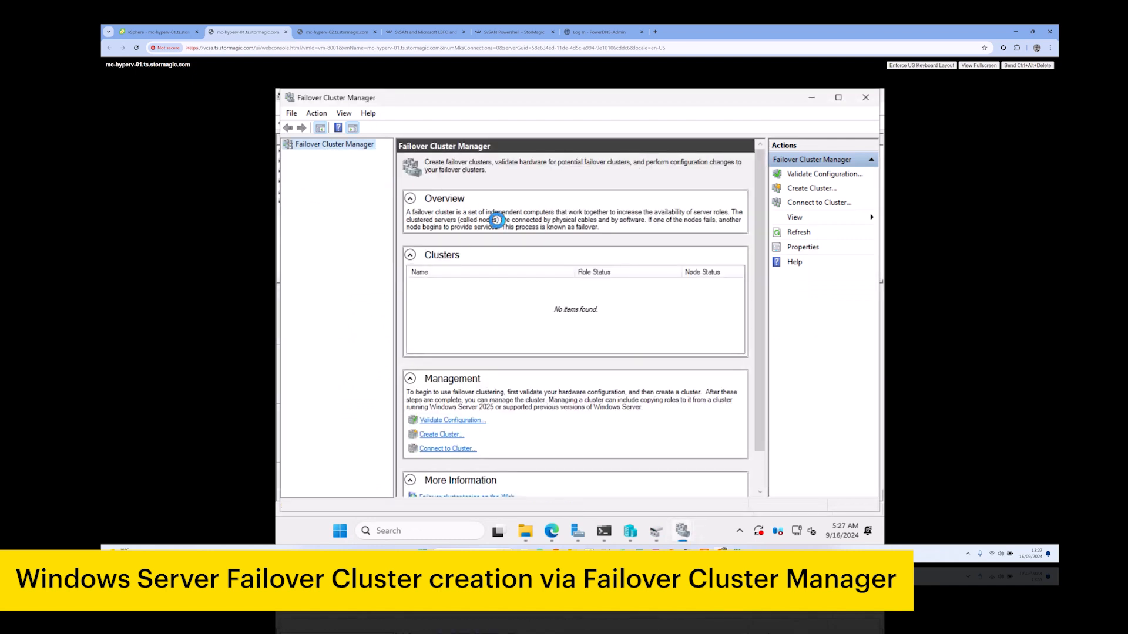
Start the Create Cluster wizard and add mc-hyperv-01 as a cluster server
left_click(686, 421)
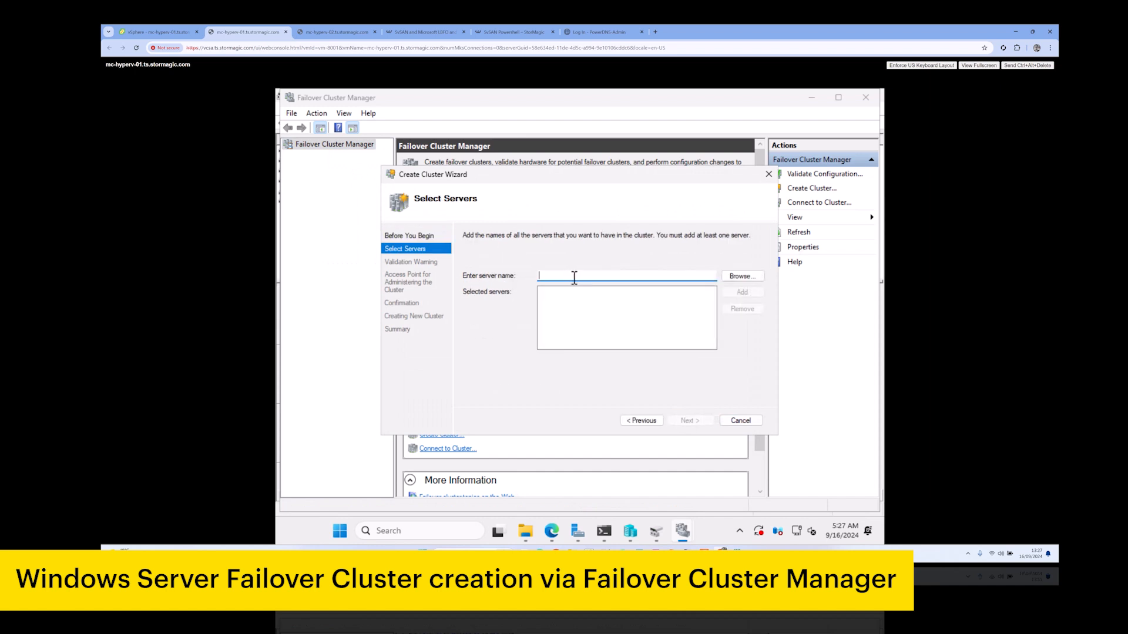
left_click(750, 280)
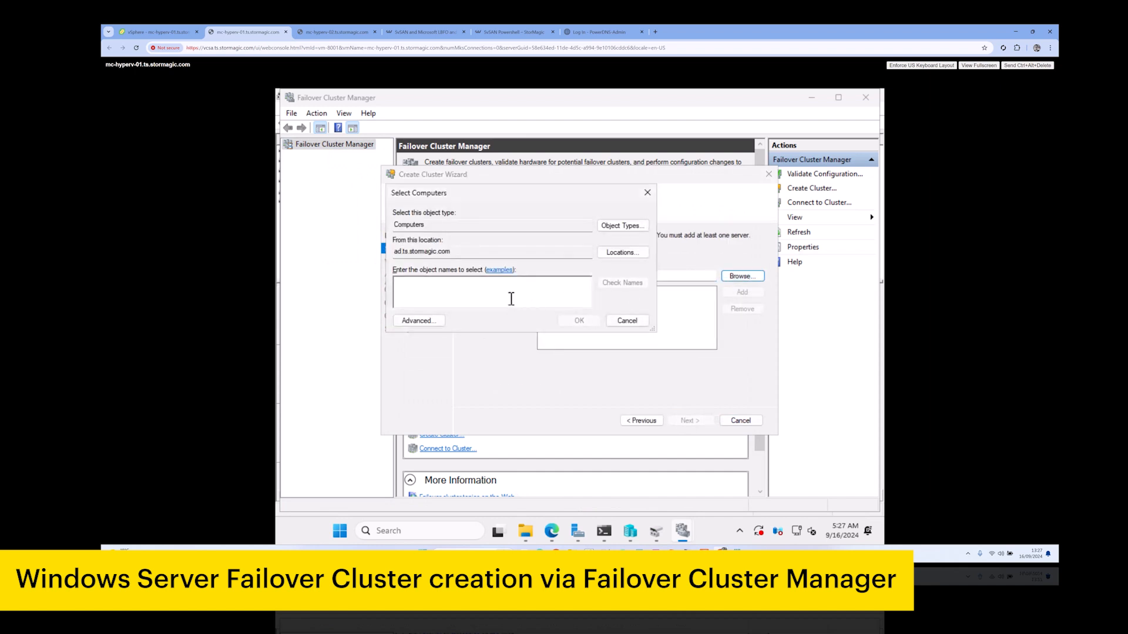
type("mc-hyperv-01")
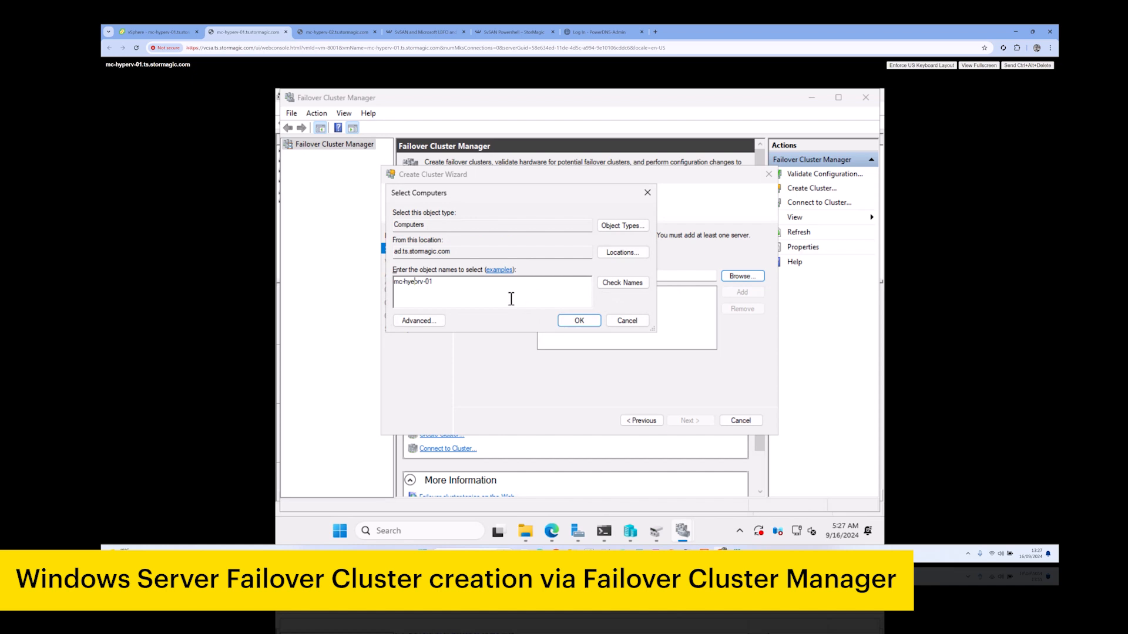
key("ctrl+a")
left_click(609, 283)
left_click(579, 320)
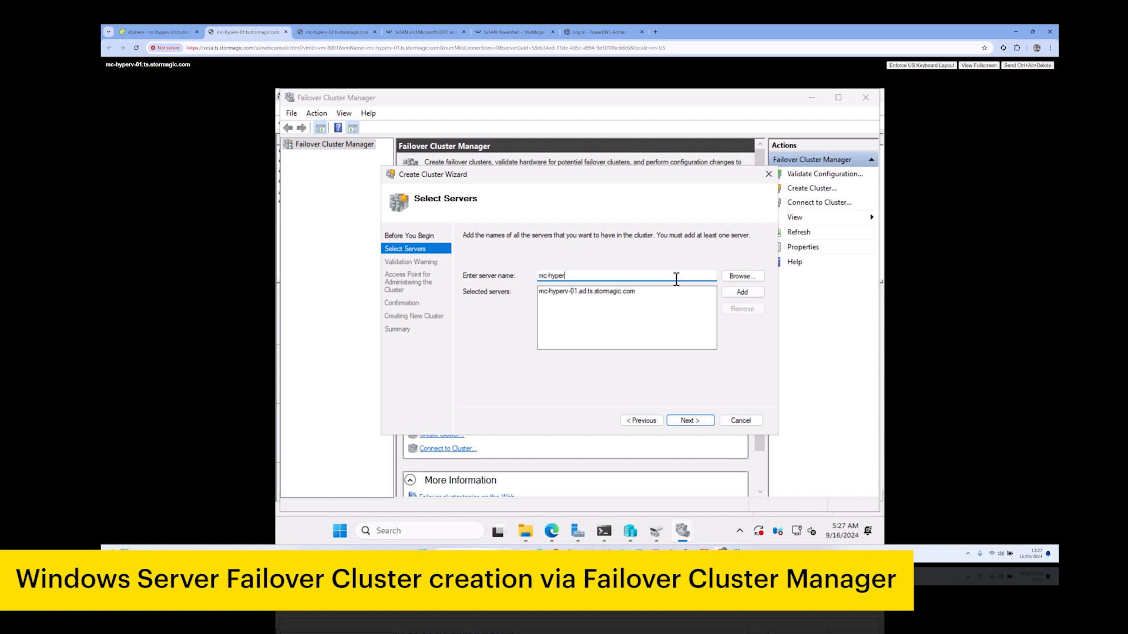
Add mc-hyperv-02 to the selected servers and continue to the validation prompt
left_click(676, 280)
type("mc-hyperv-02")
key("Return")
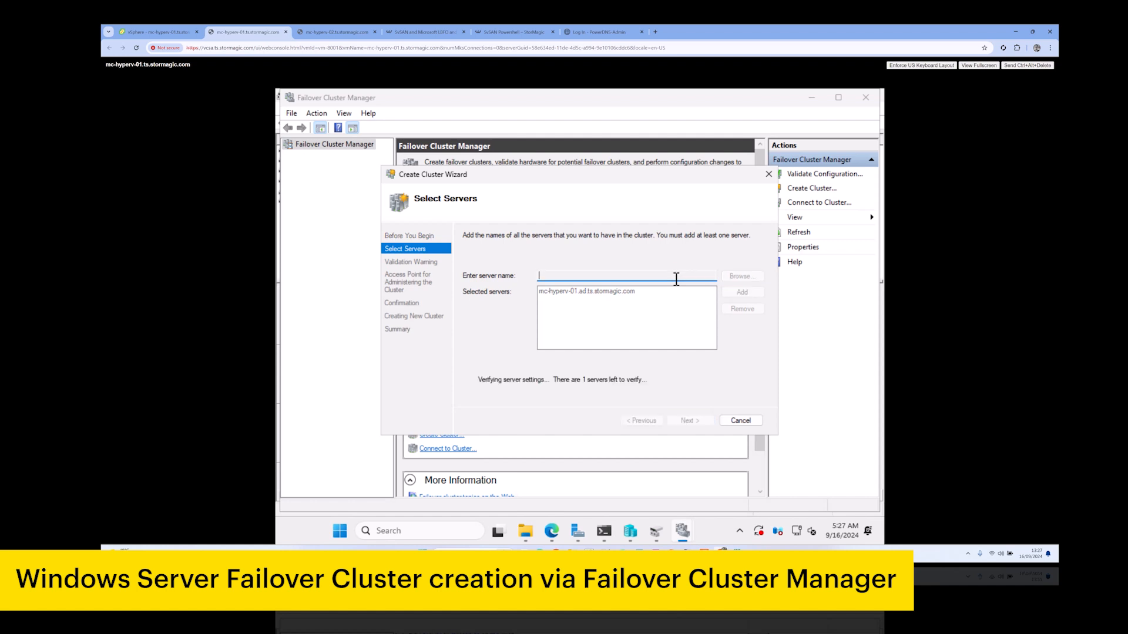
left_click(701, 423)
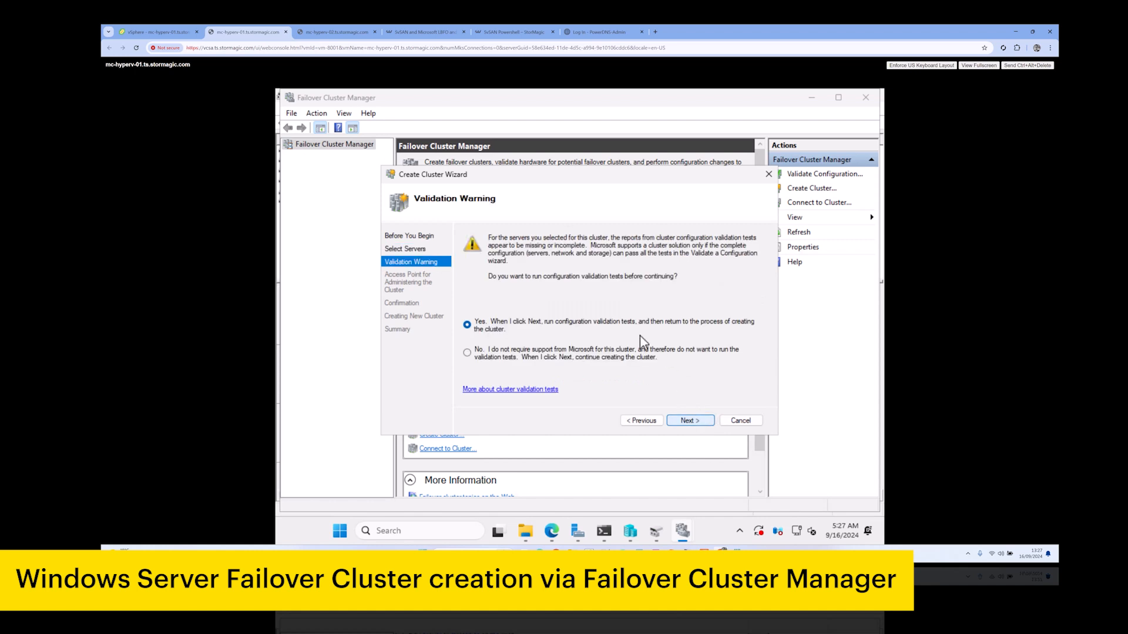
Choose to run all validation tests and start them
left_click(703, 423)
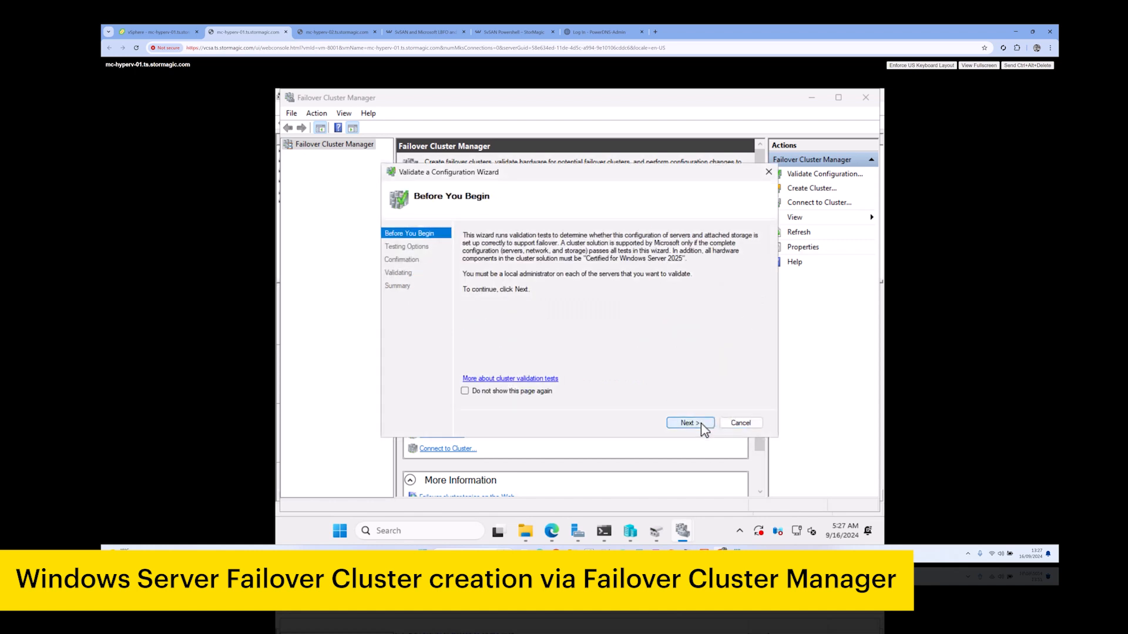
left_click(701, 423)
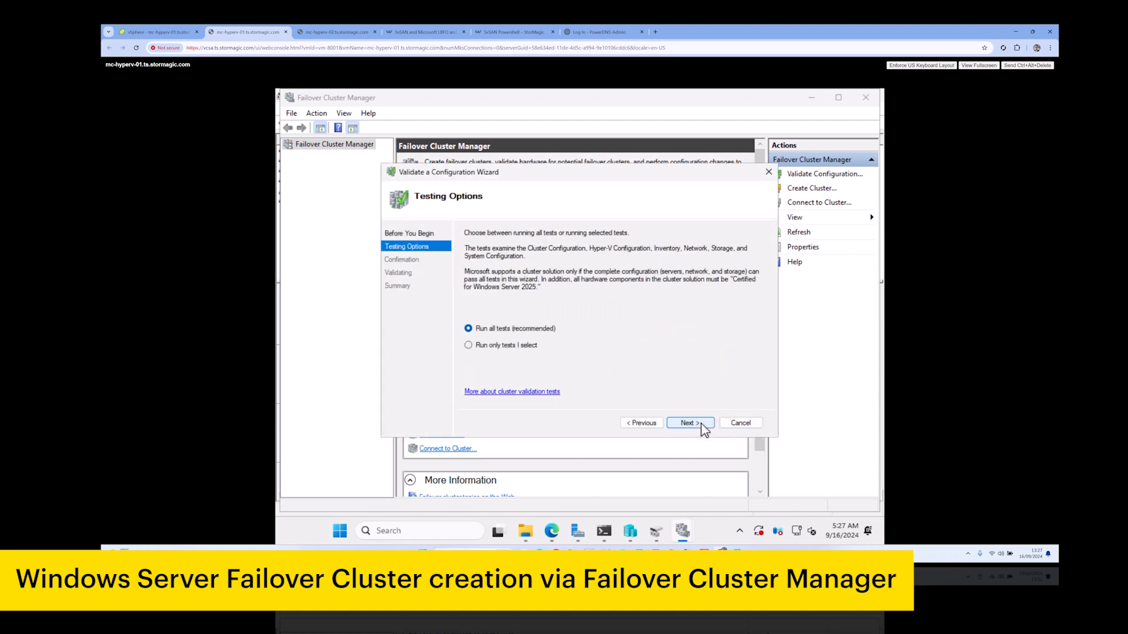
left_click(702, 423)
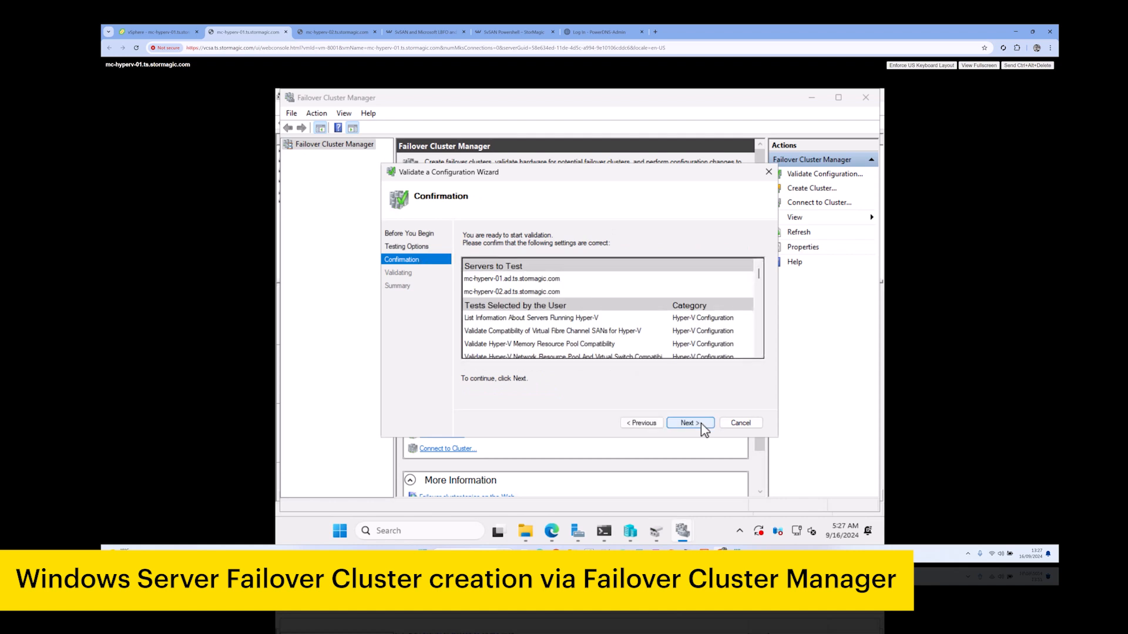
left_click(701, 423)
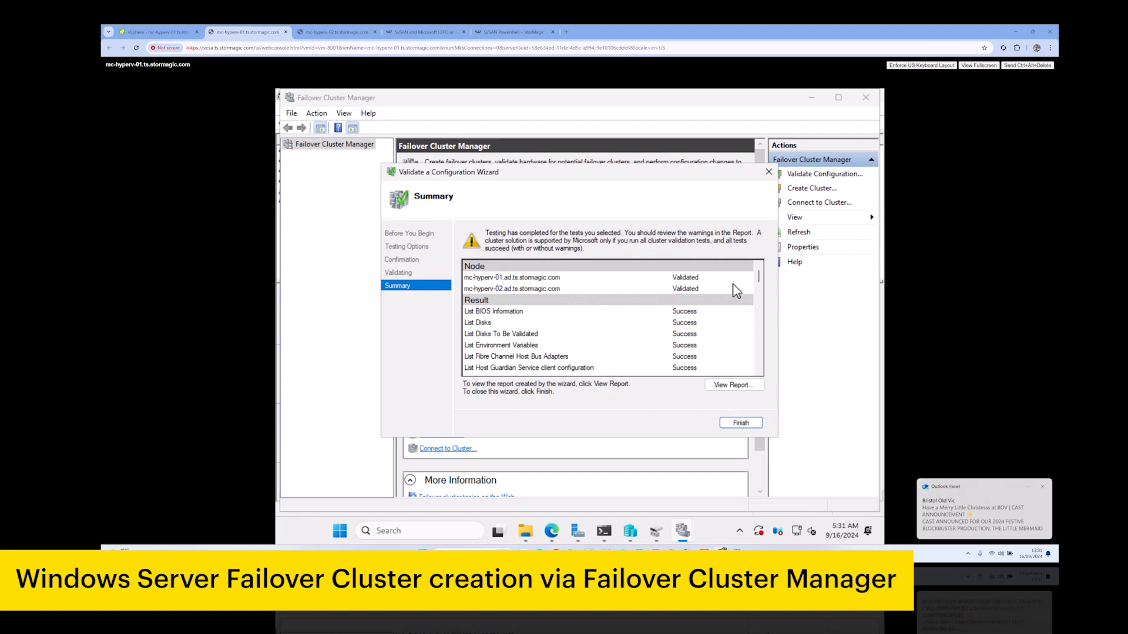
left_click(1044, 488)
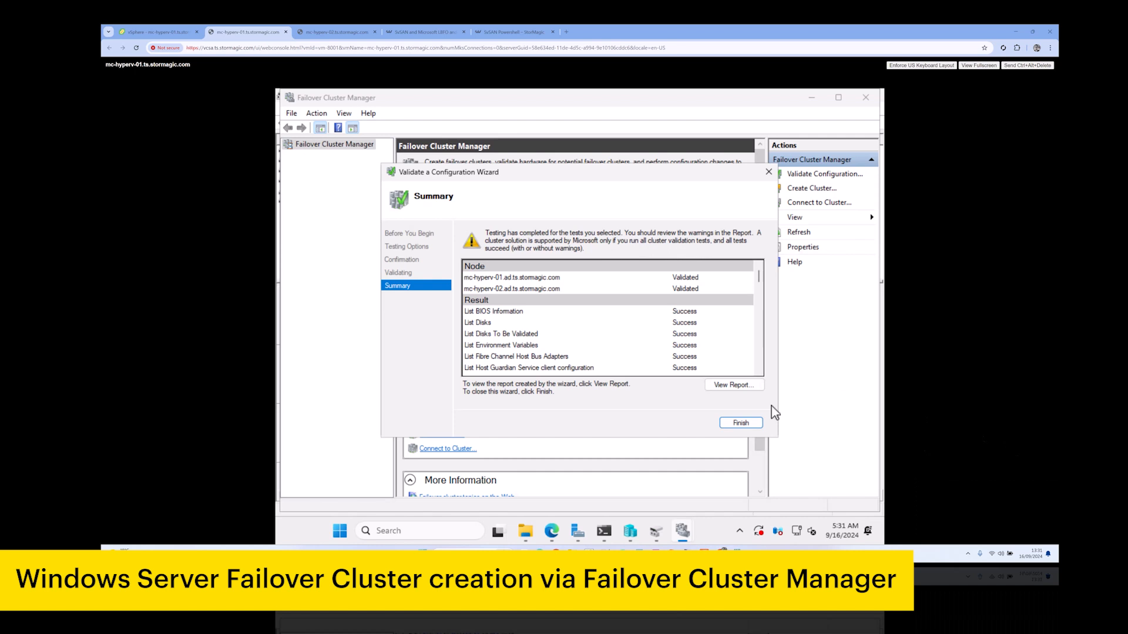
left_click(733, 387)
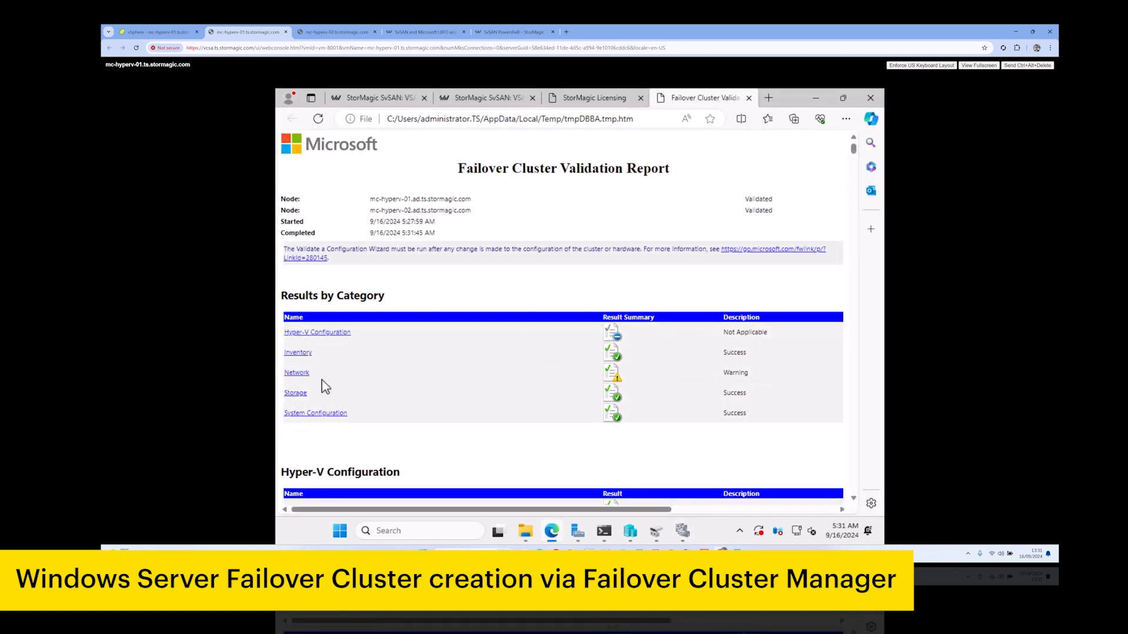
left_click(298, 375)
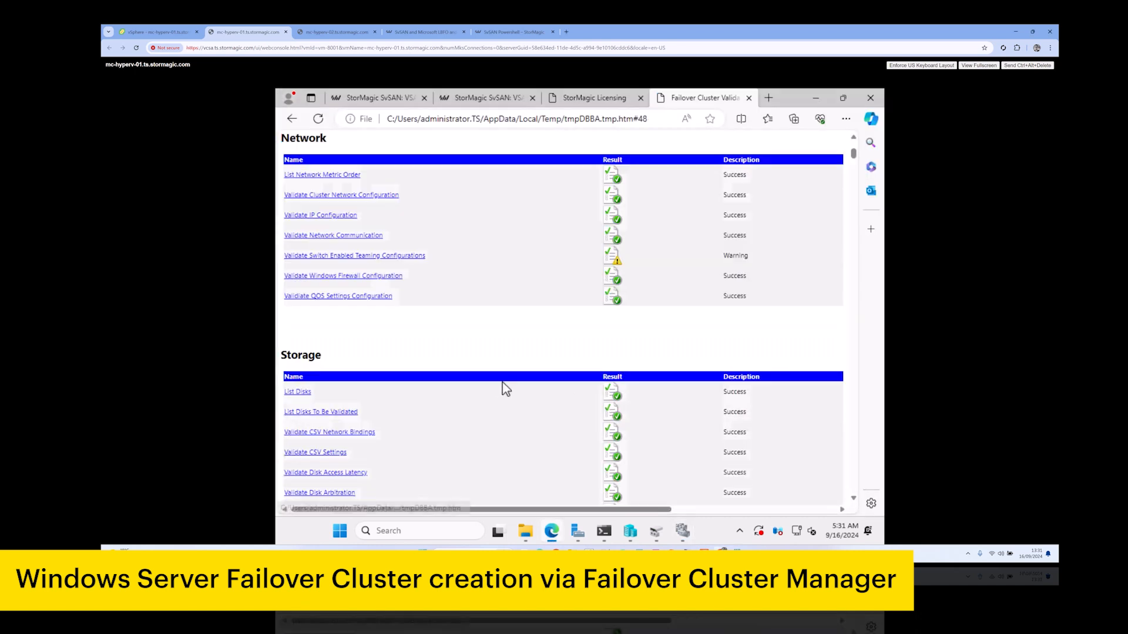
left_click(371, 258)
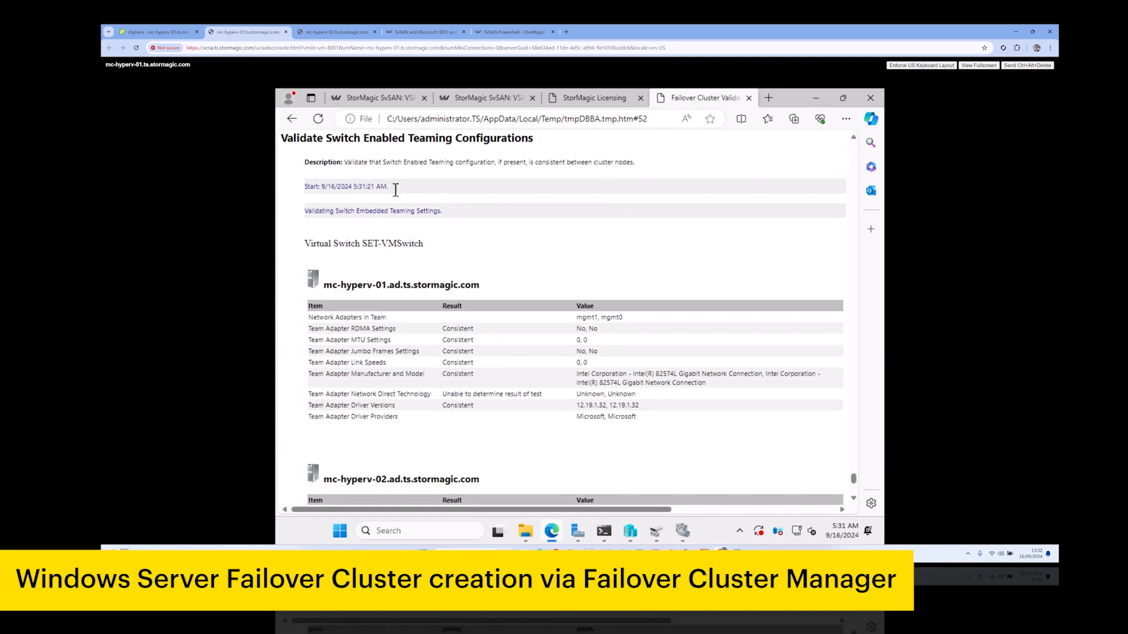
scroll(513, 284, "down", 3)
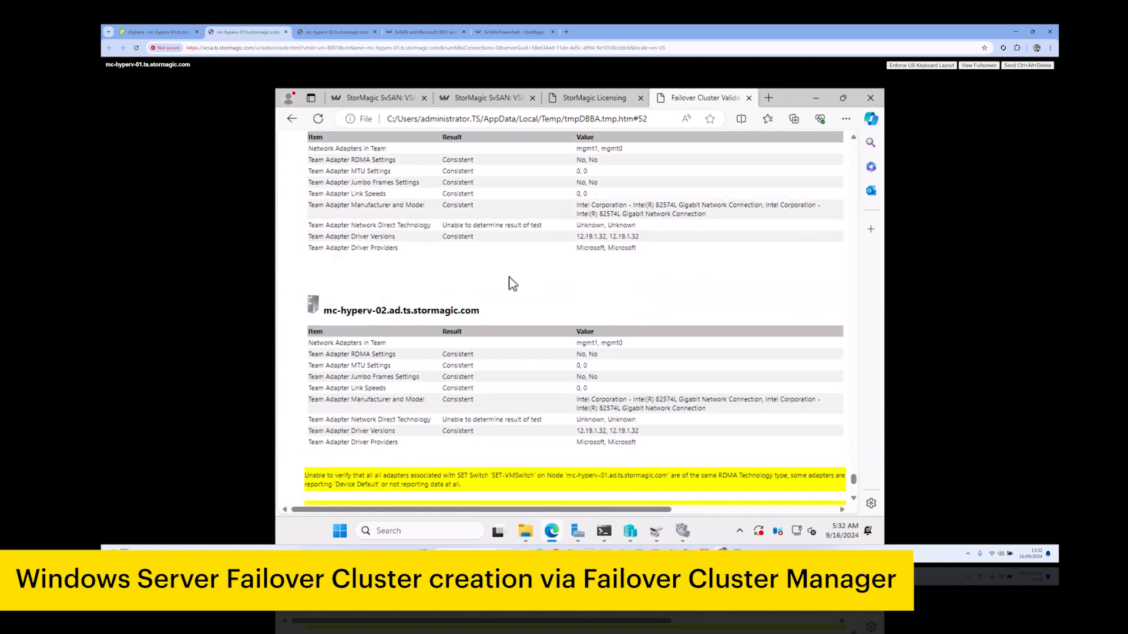
scroll(513, 284, "down", 2)
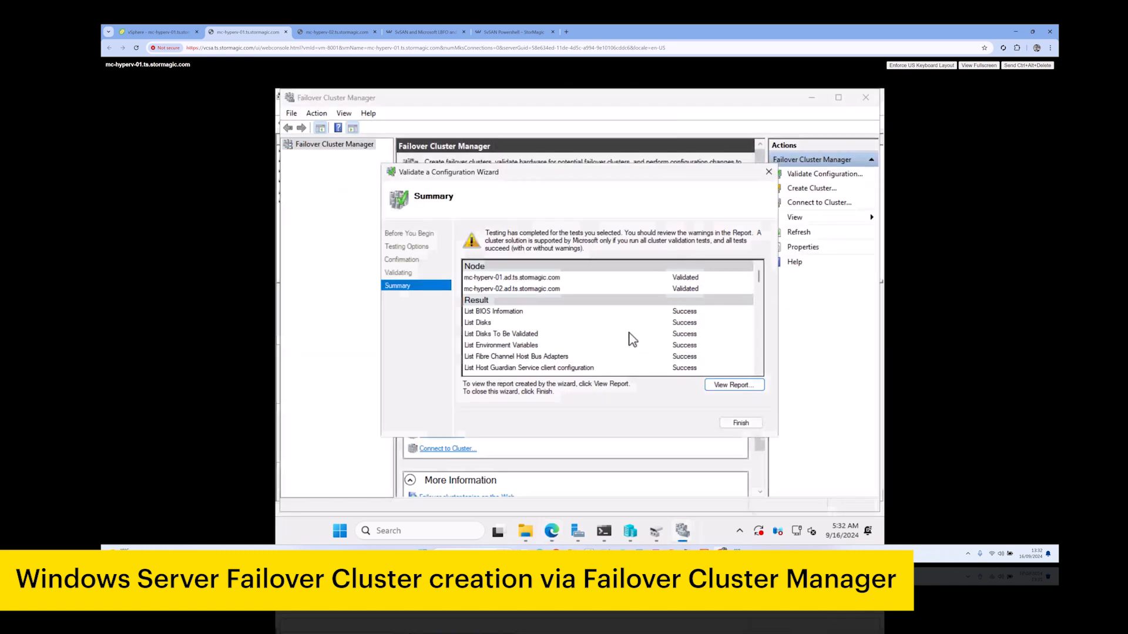
Review the validation warnings in the summary and finish the validation wizard
scroll(669, 319, "down", 8)
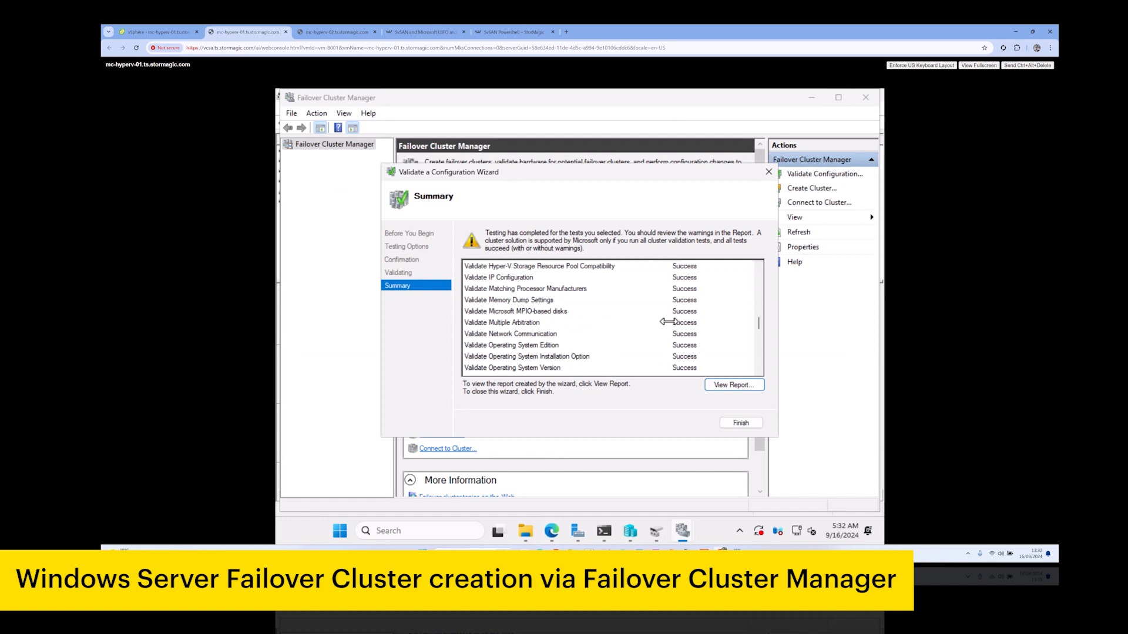
scroll(669, 321, "down", 10)
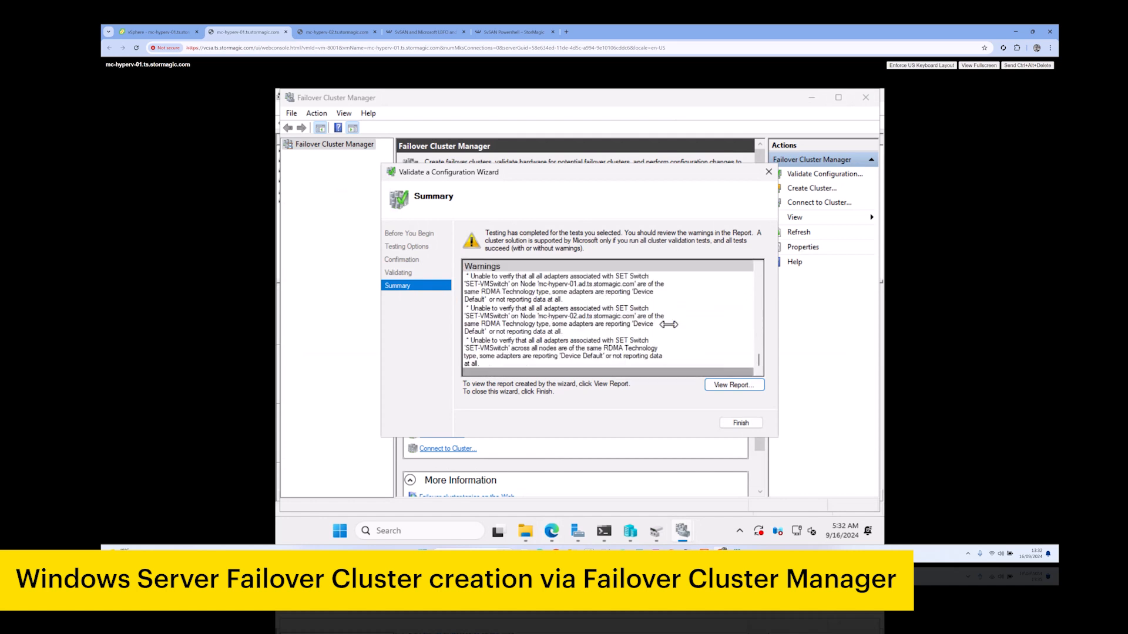
left_click(741, 423)
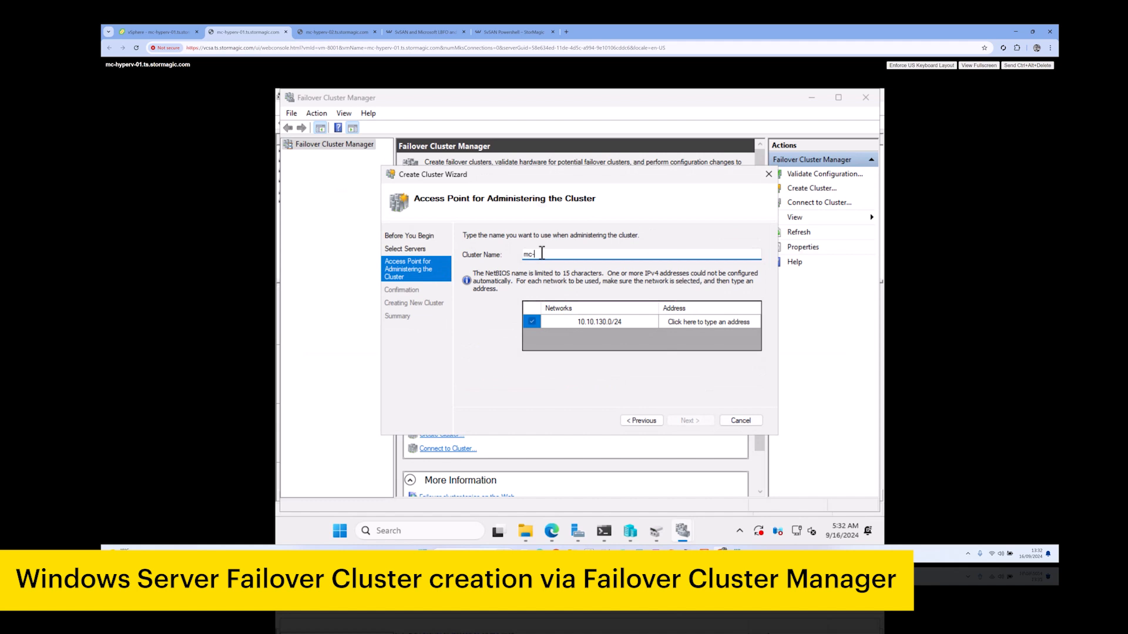
Create cluster mc-cluster at address 10.10.130.55 and view its summary
left_click(690, 322)
type("55")
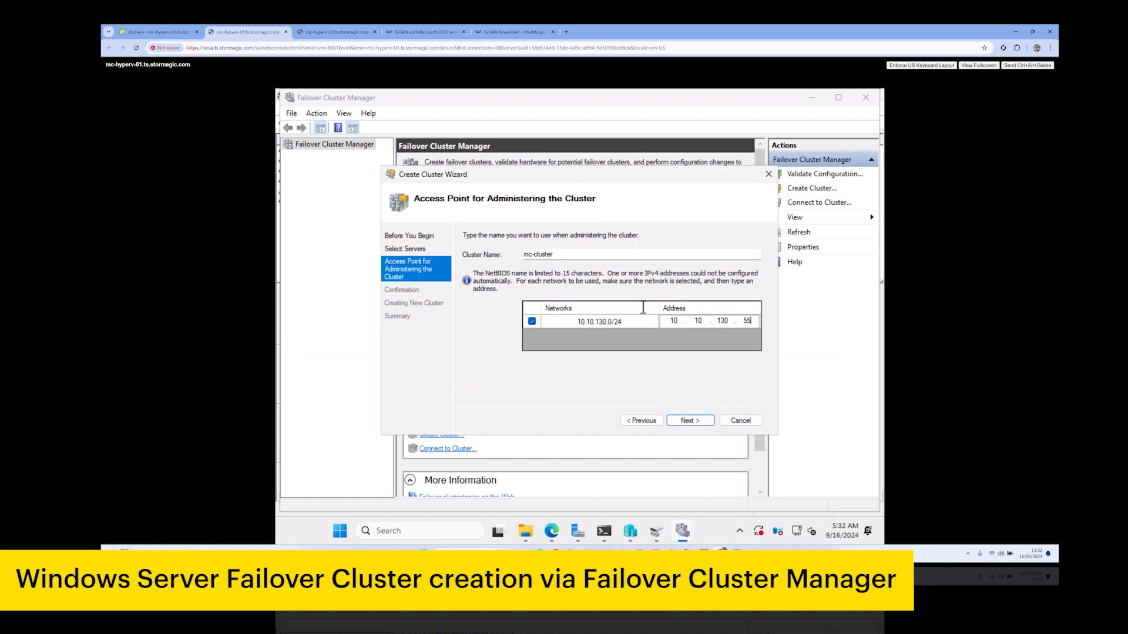
left_click(699, 420)
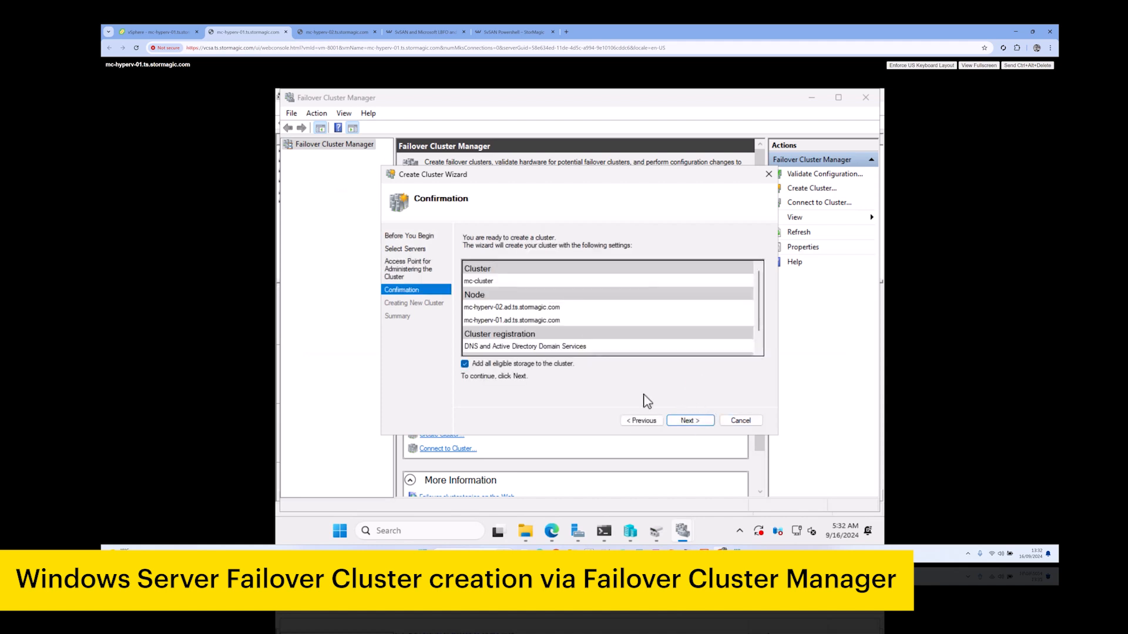
left_click(702, 423)
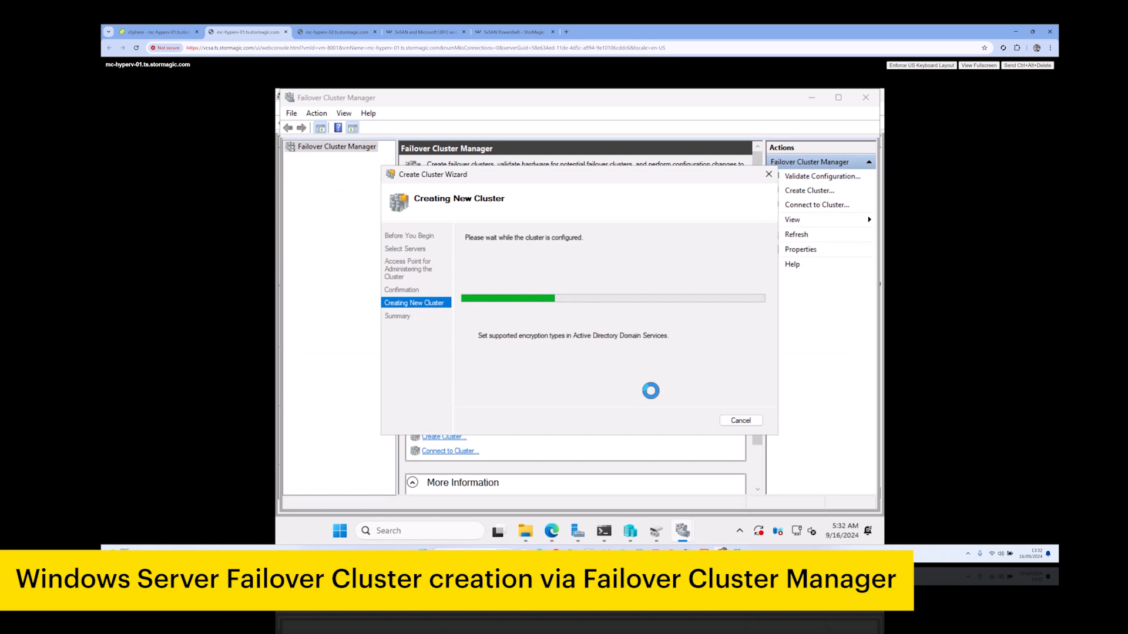
left_click(740, 421)
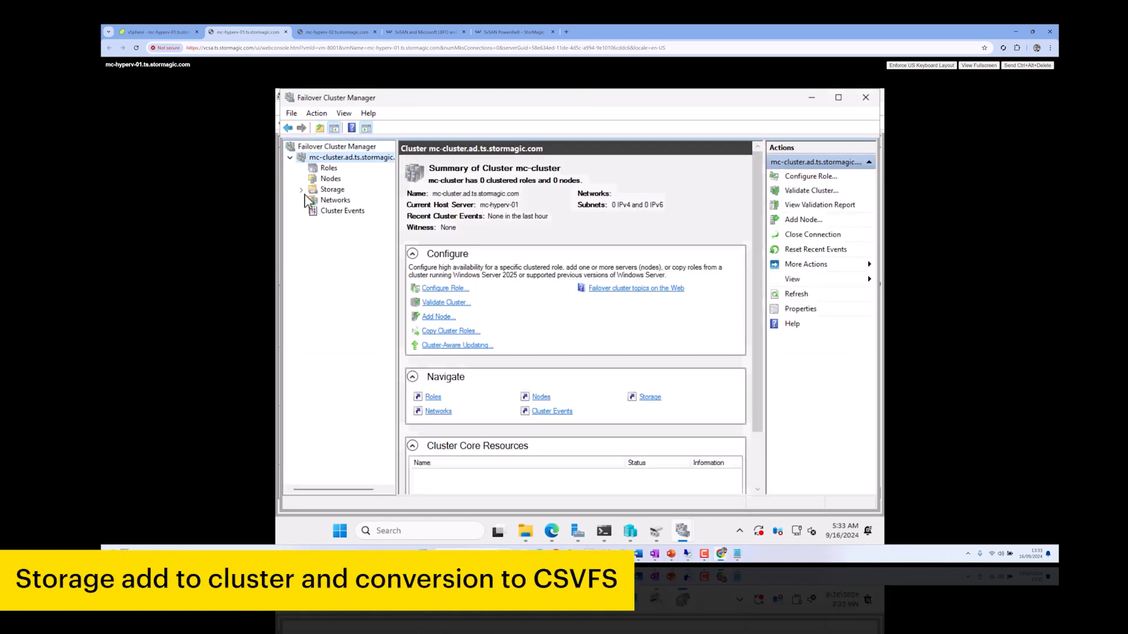
Add both available disks to the cluster's storage
left_click(301, 190)
left_click(339, 200)
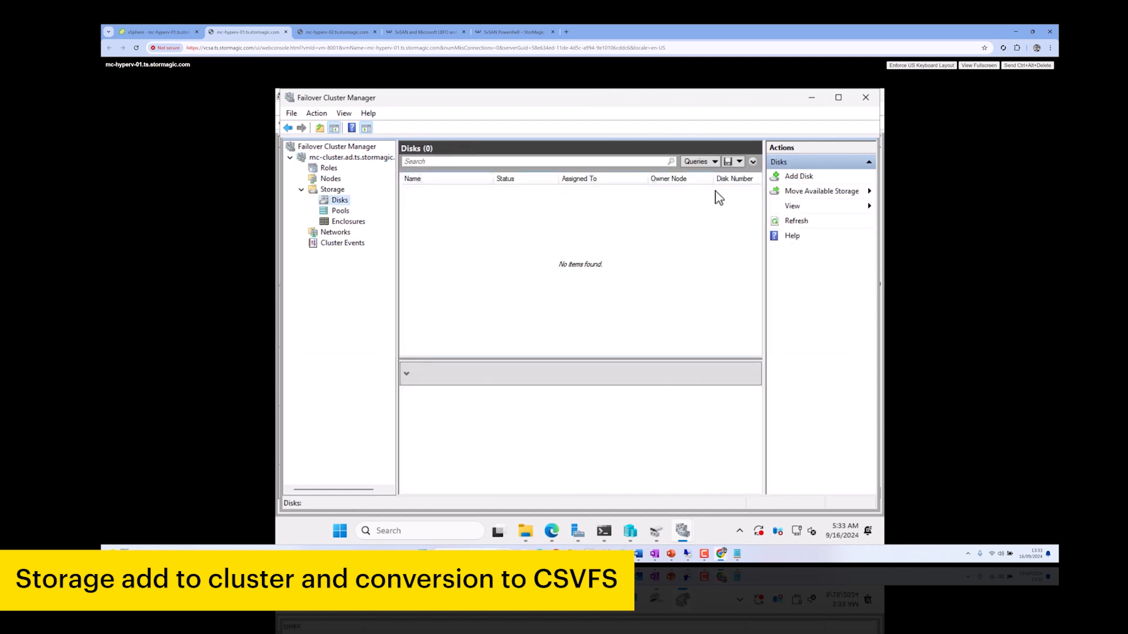
left_click(798, 176)
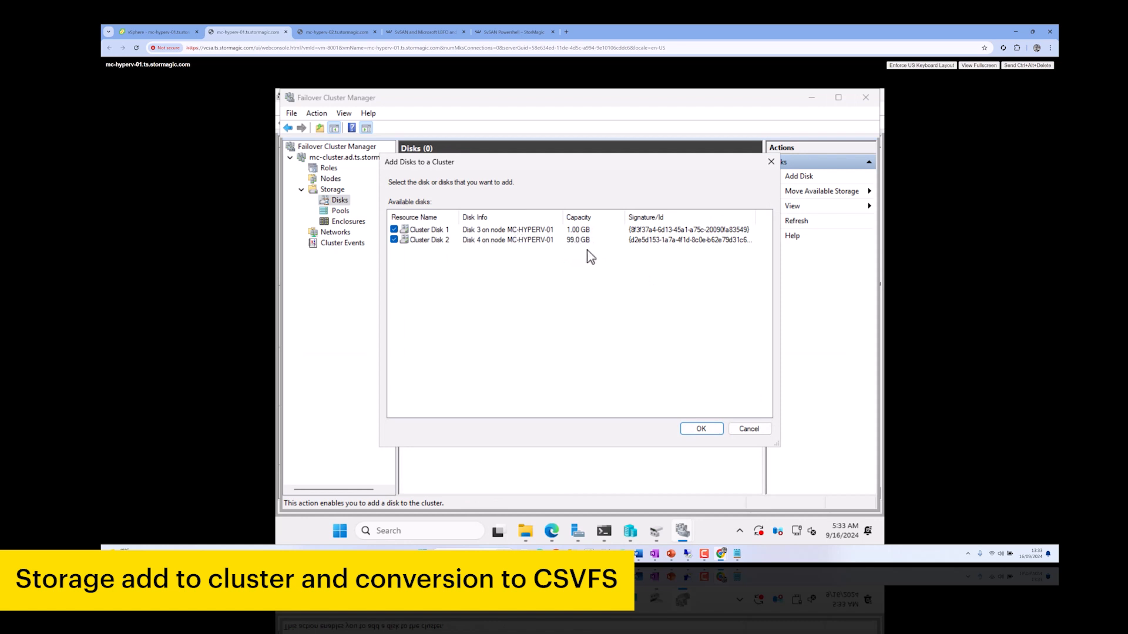
left_click(703, 430)
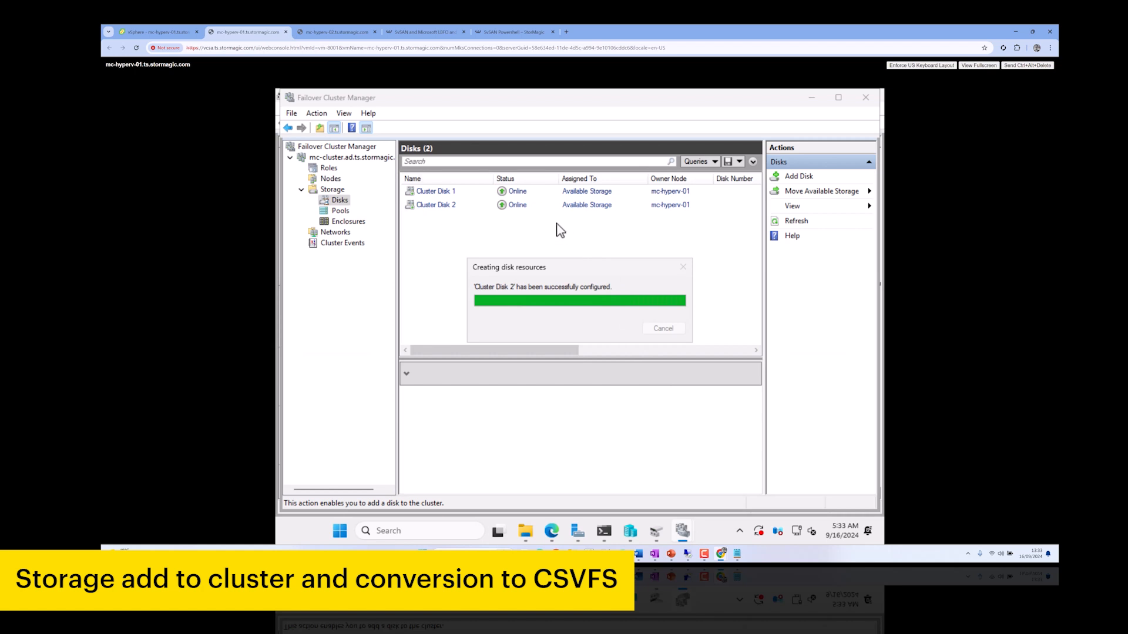
left_click_drag(549, 351, 689, 354)
Add the 99 GB Cluster Disk 2 to Cluster Shared Volumes
left_click(515, 208)
right_click(518, 215)
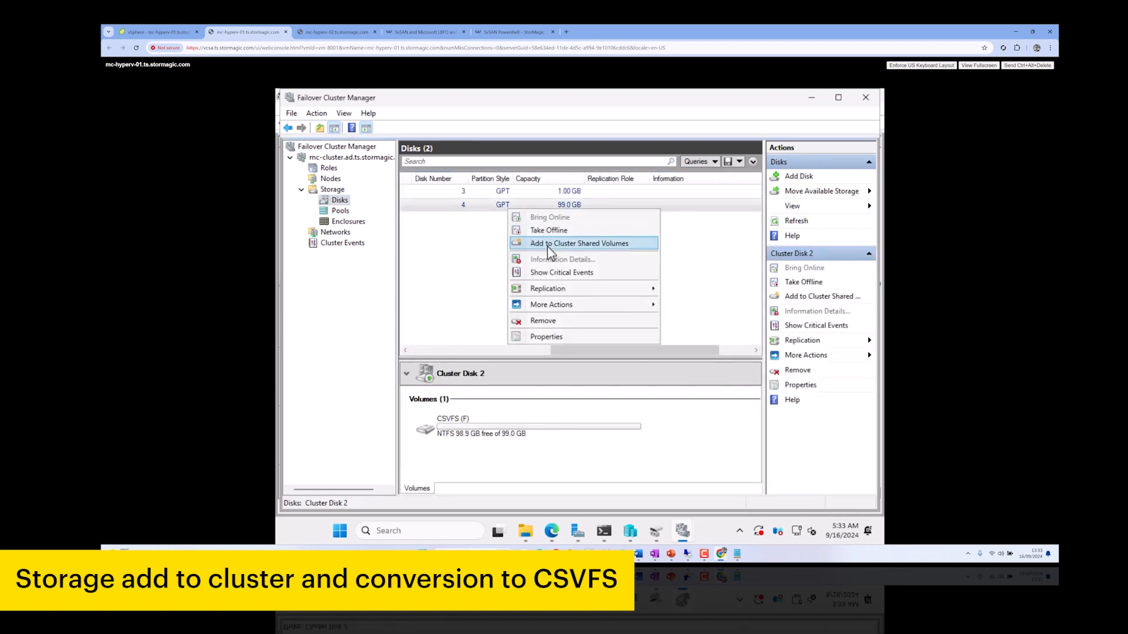
left_click(553, 242)
left_click_drag(609, 347, 465, 340)
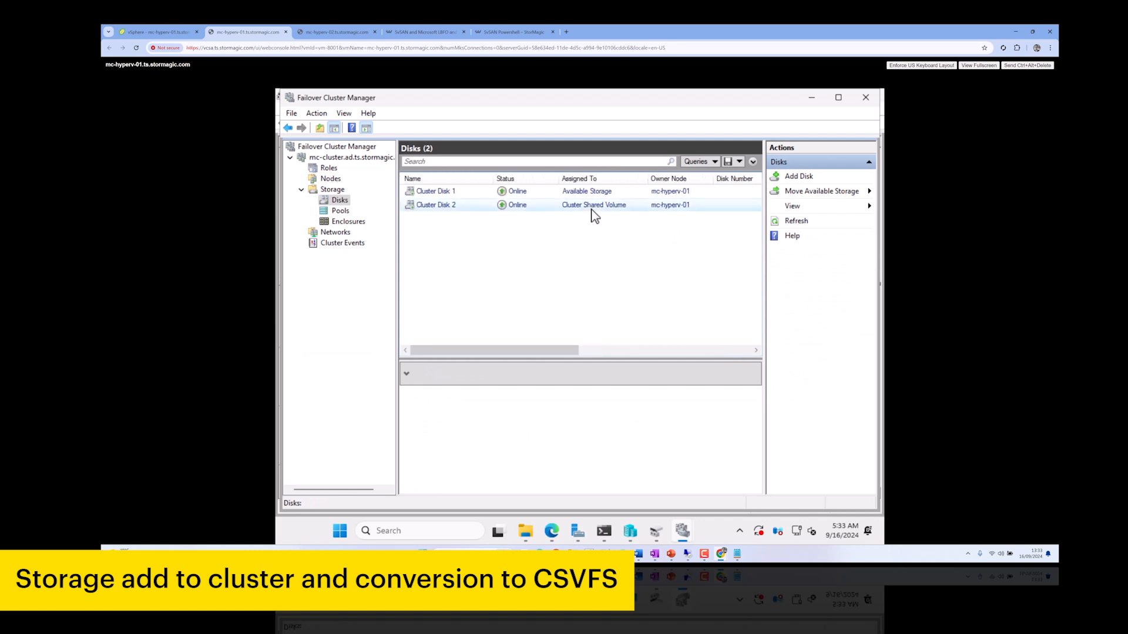
Begin configuring cluster quorum with the option to select the quorum witness
right_click(322, 163)
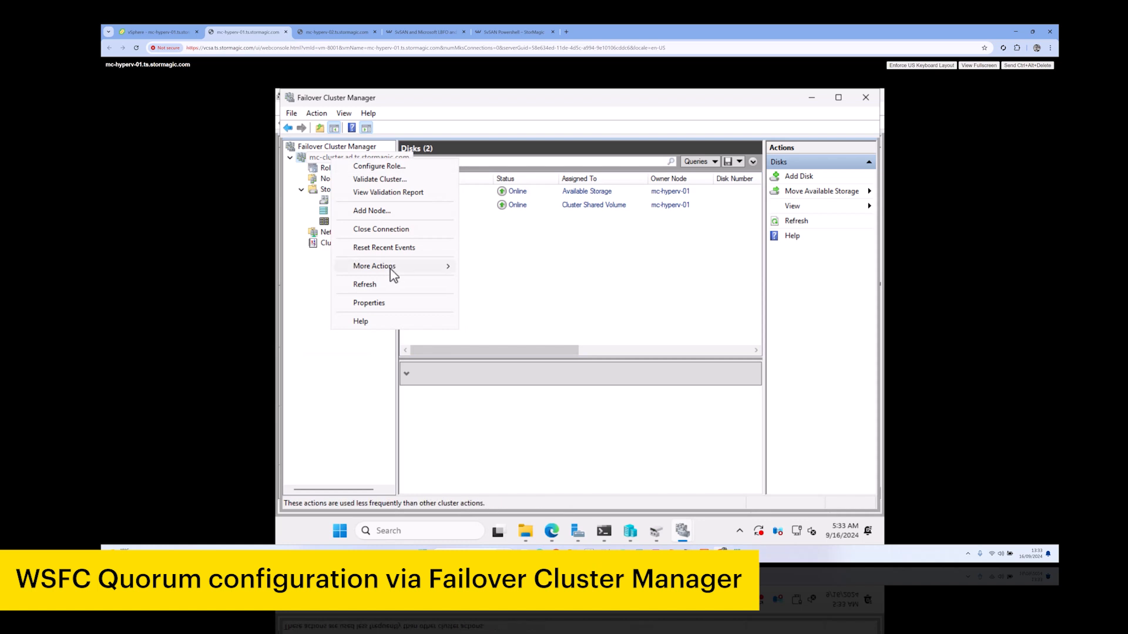
mouse_move(453, 266)
left_click(517, 267)
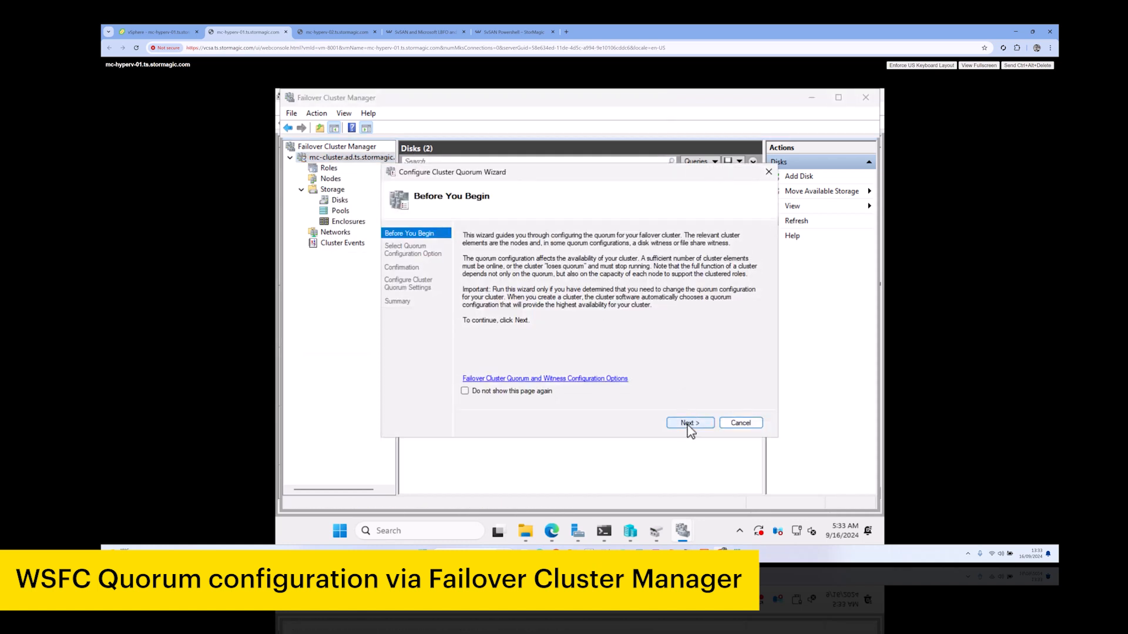
left_click(687, 423)
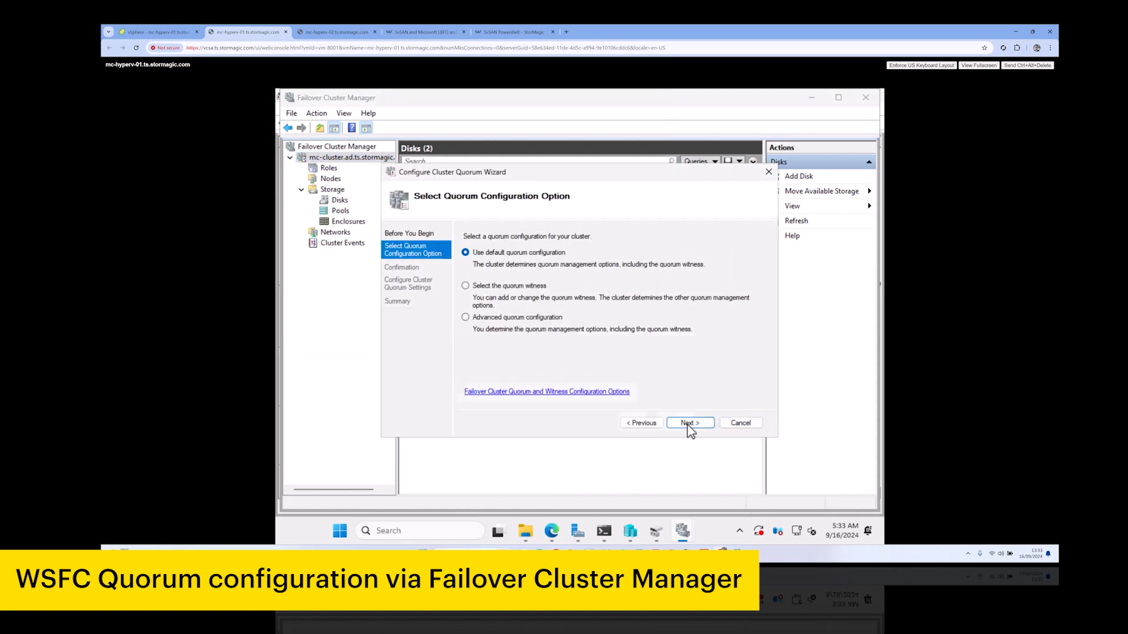
left_click(510, 288)
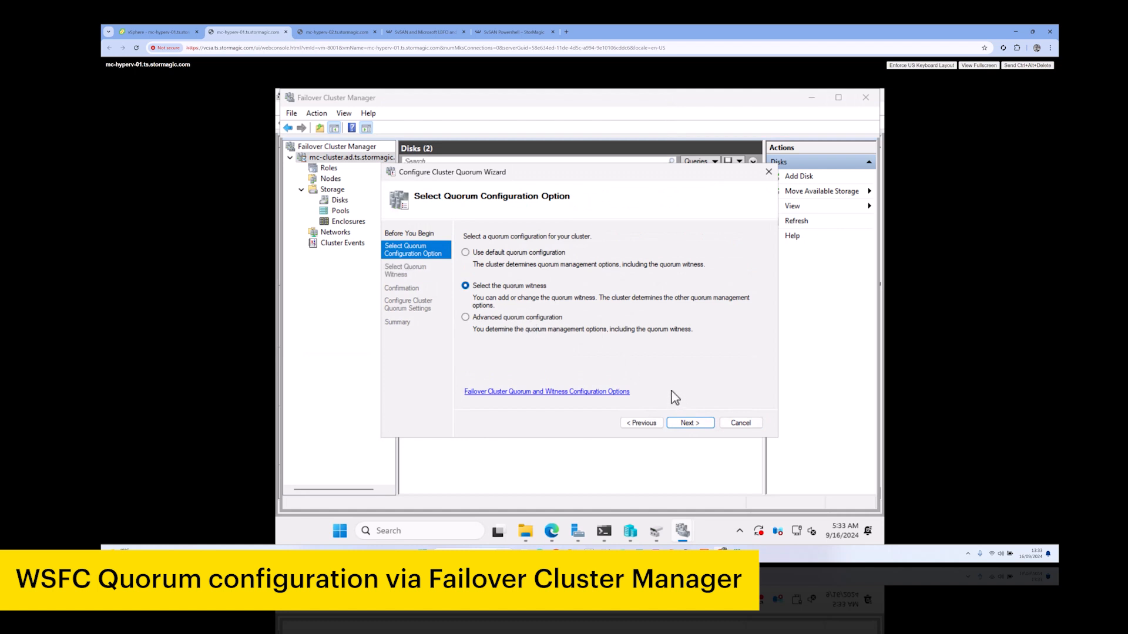
left_click(701, 424)
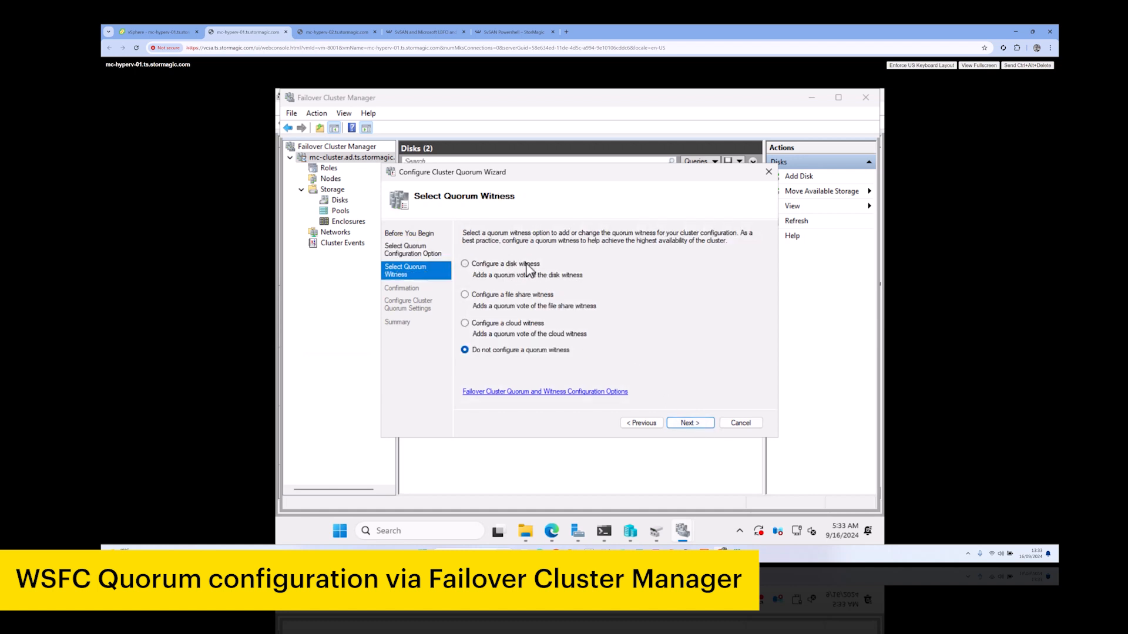
Make Cluster Disk 1 the disk witness, then view the cluster's Roles
left_click(462, 265)
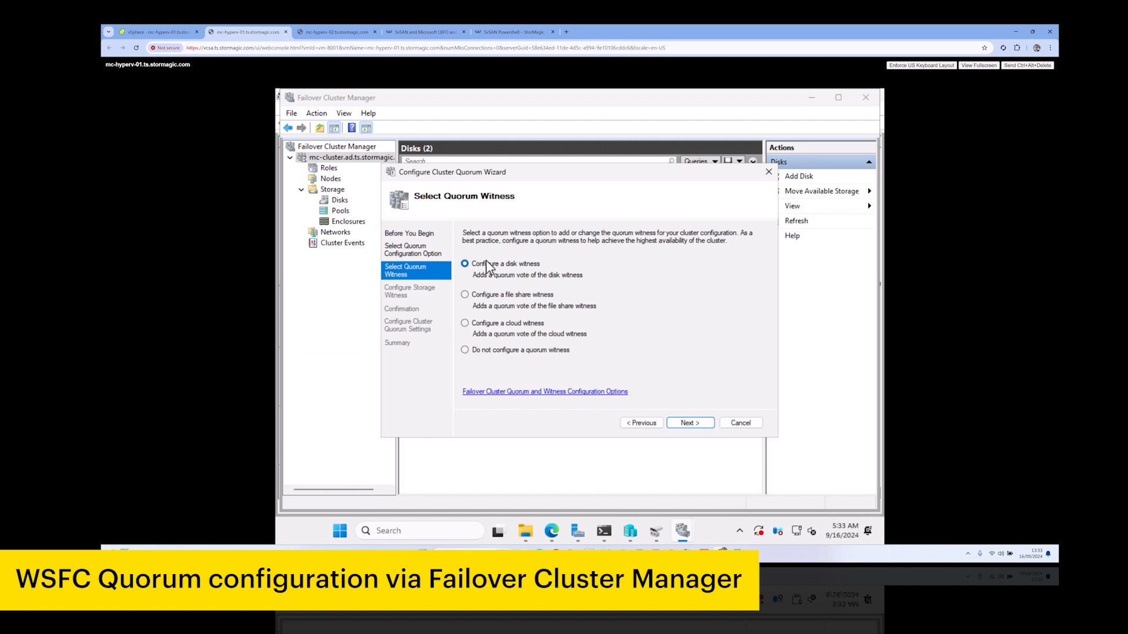
left_click(494, 298)
left_click(693, 425)
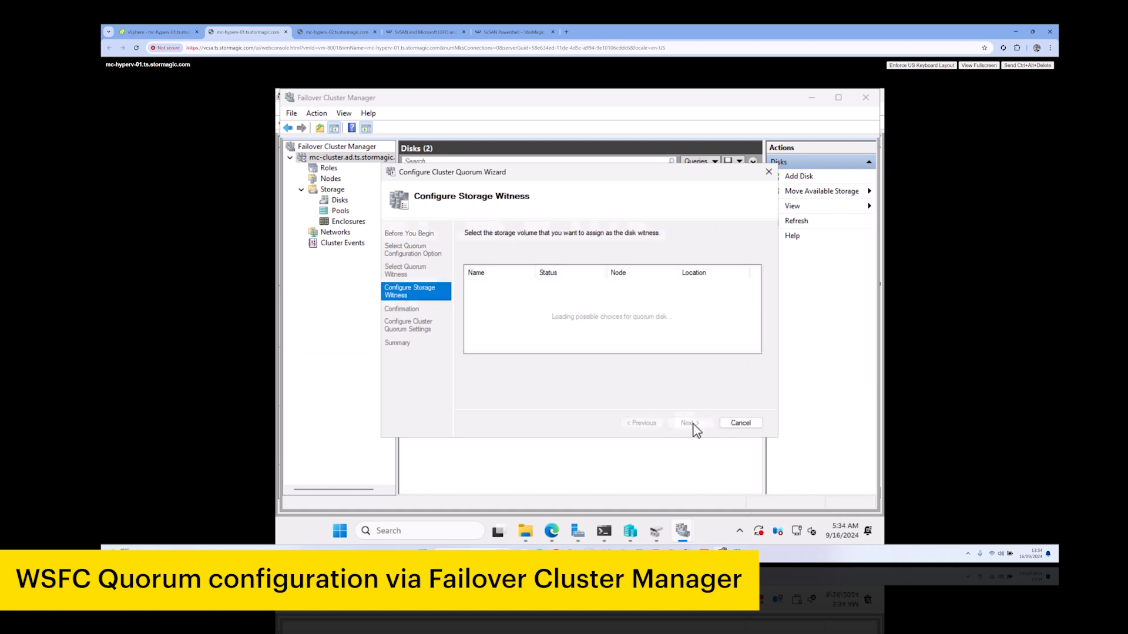
left_click(483, 285)
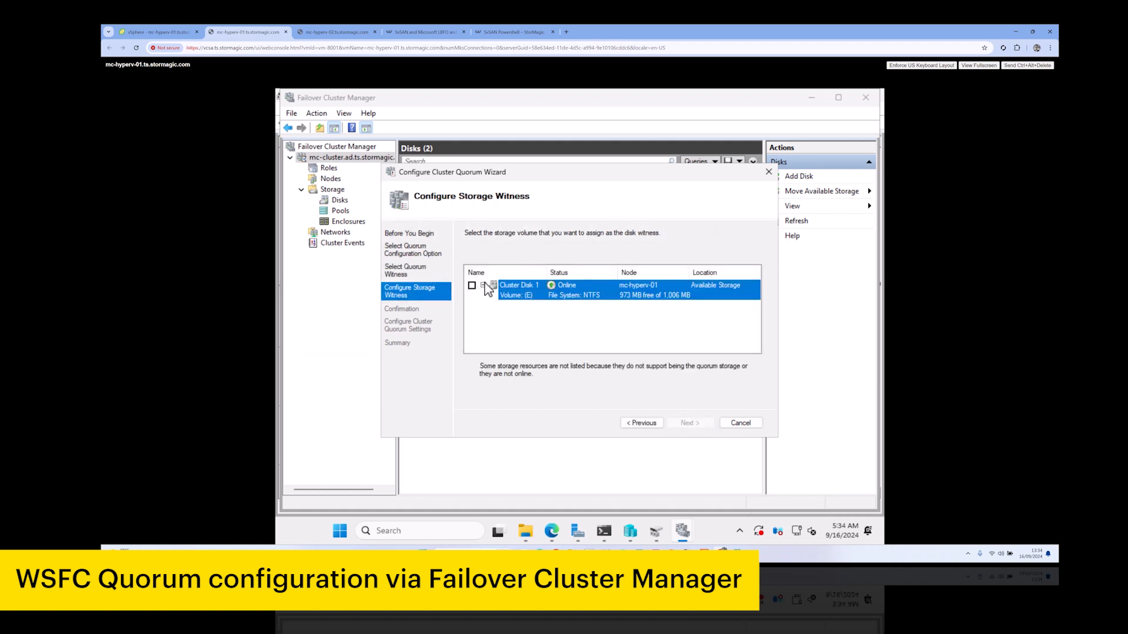
left_click(472, 285)
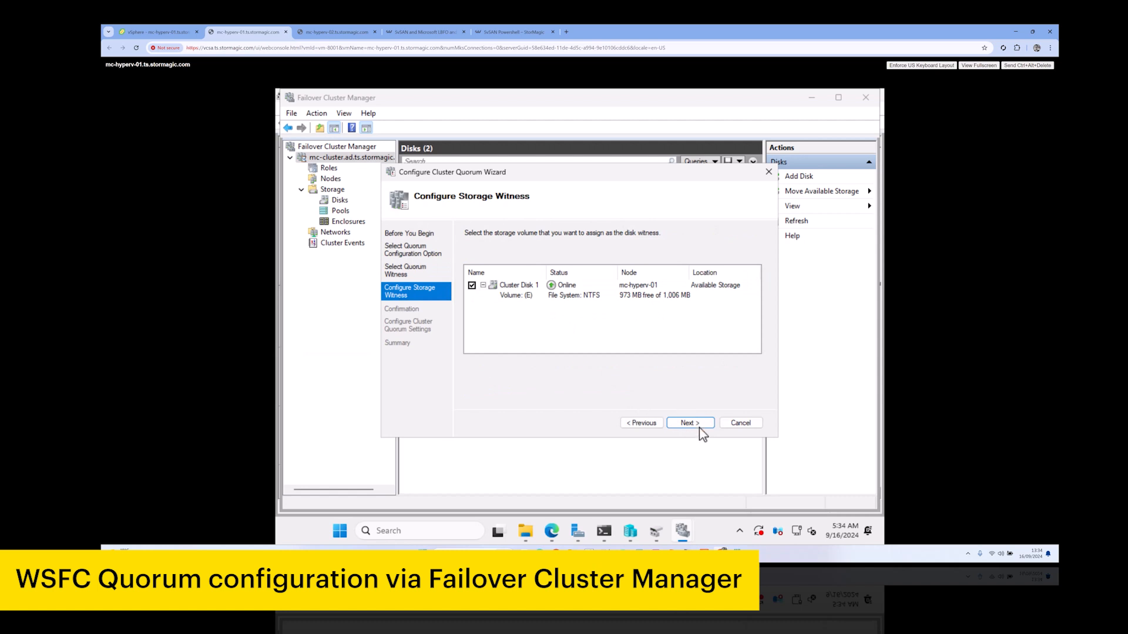
left_click(696, 424)
left_click(688, 423)
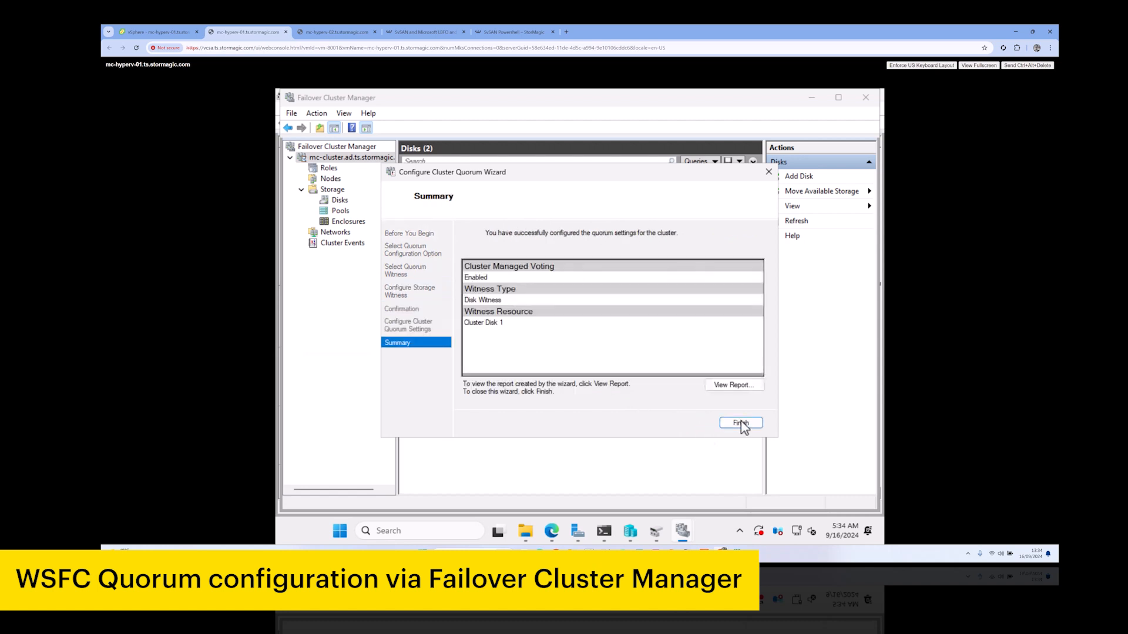
left_click(741, 423)
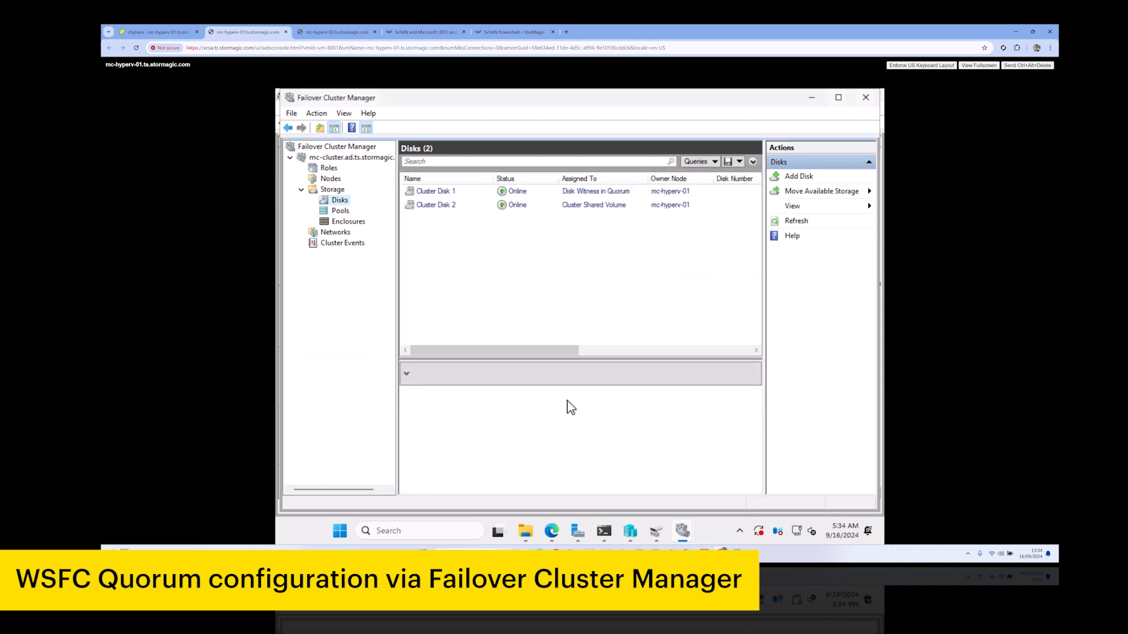
left_click(335, 232)
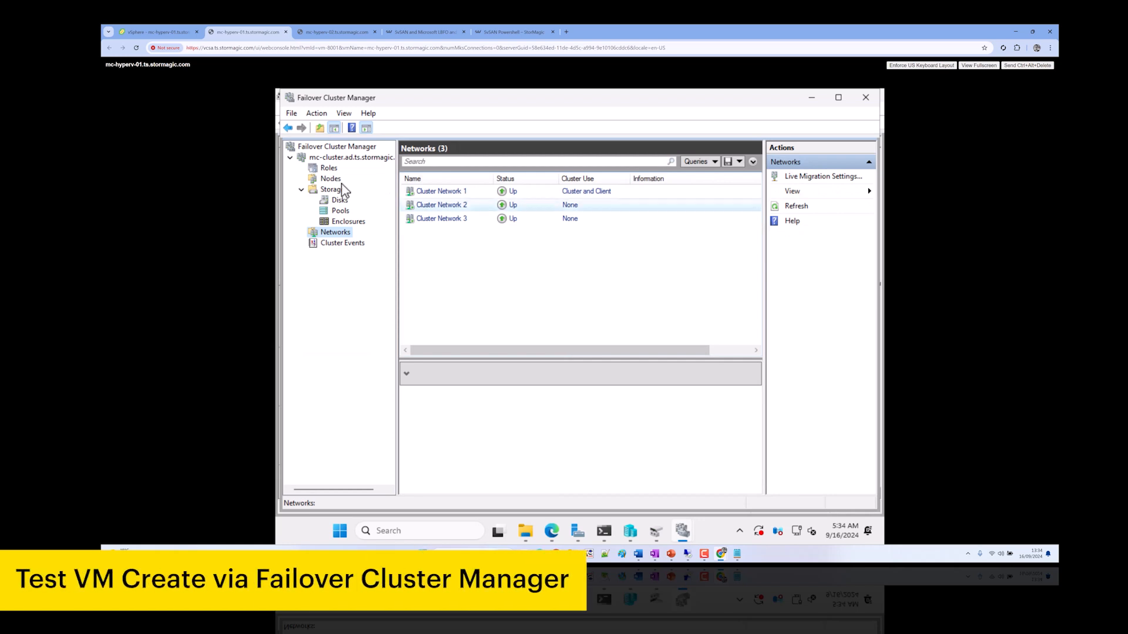
left_click(329, 168)
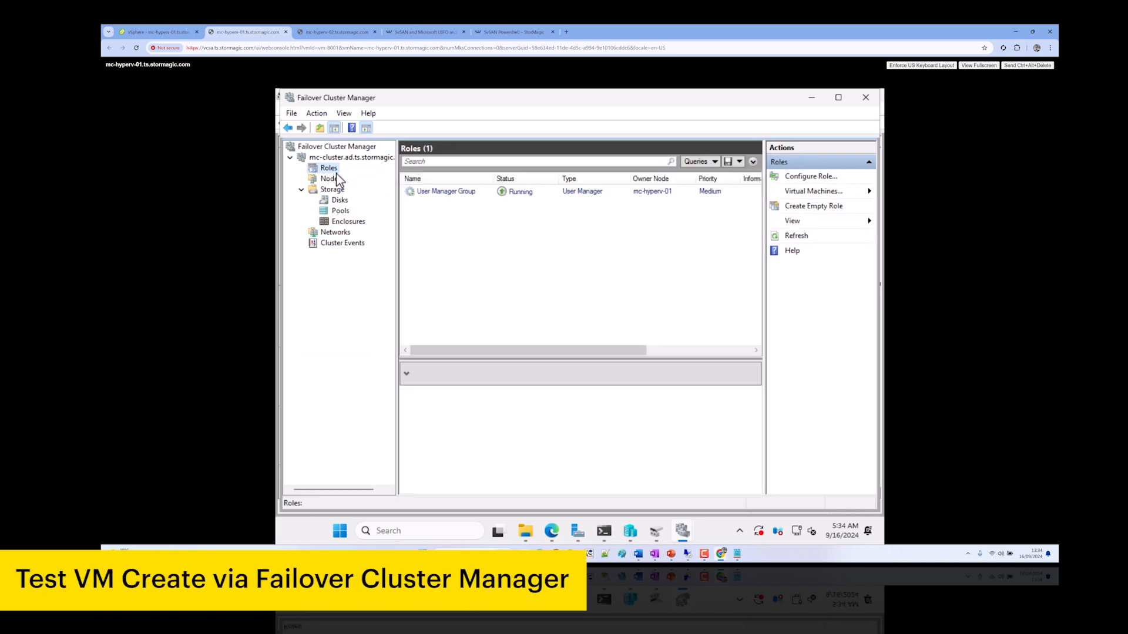
Start a new clustered virtual machine named mc-testVM stored in a custom location
right_click(332, 170)
mouse_move(382, 197)
left_click(476, 198)
left_click(610, 428)
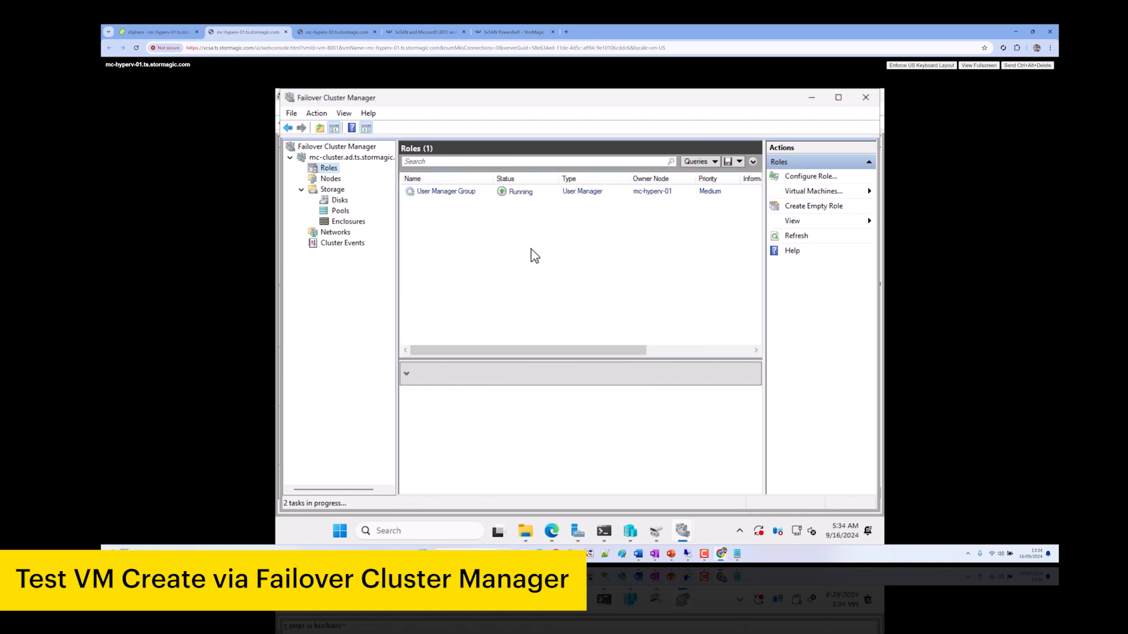
left_click(658, 442)
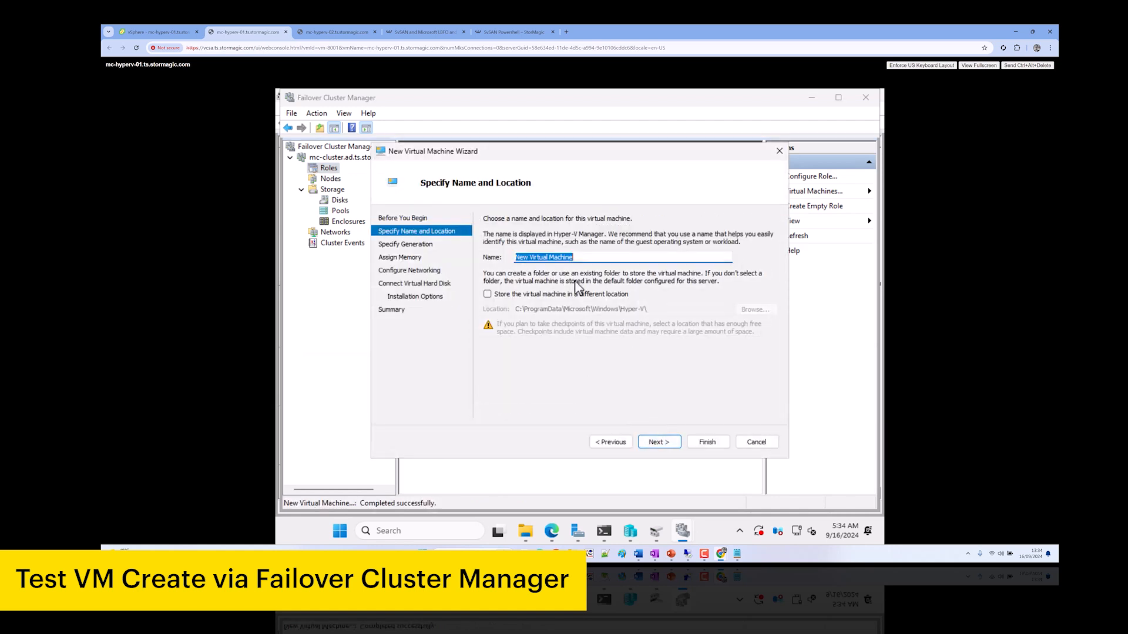
type("mc-testVM")
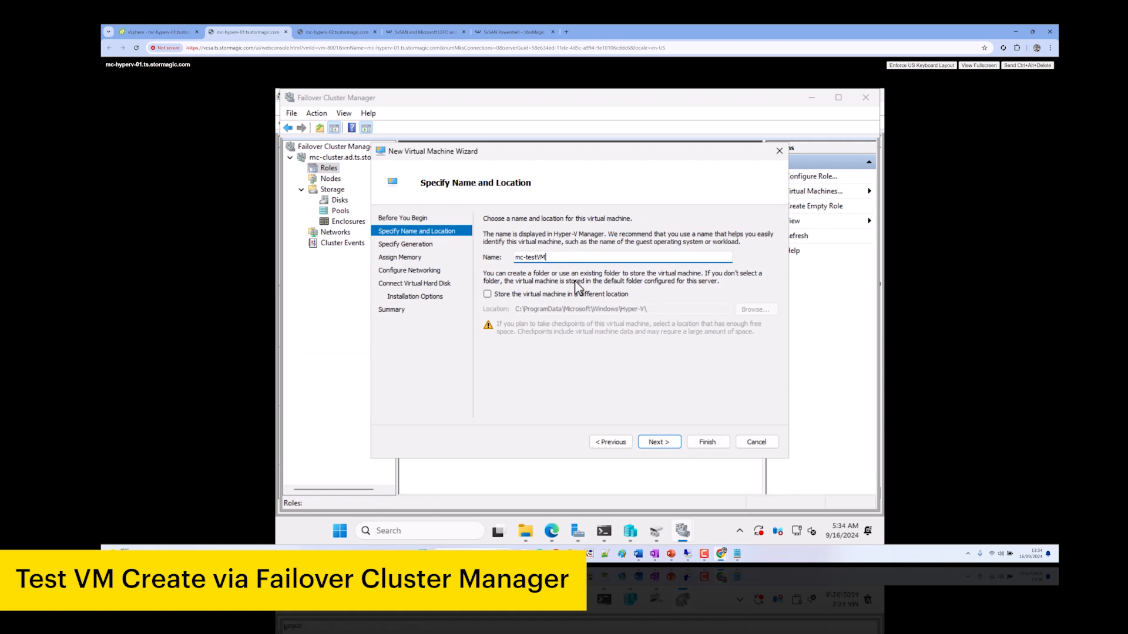
left_click(529, 294)
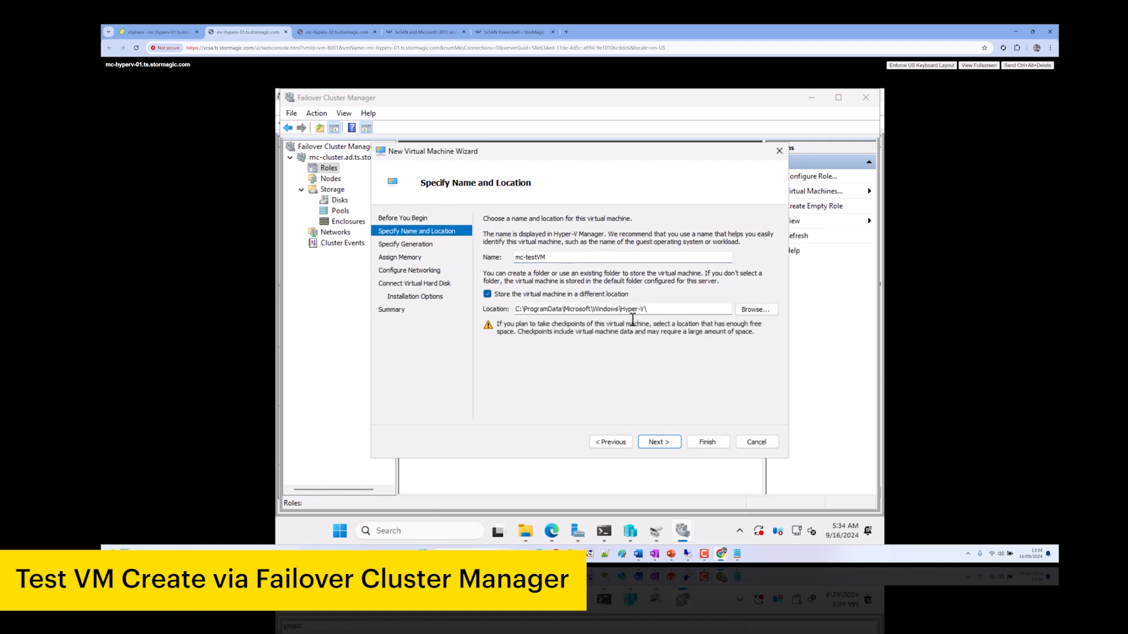
Browse to C:\ClusterStorage\Volume1 as the VM location
left_click(752, 309)
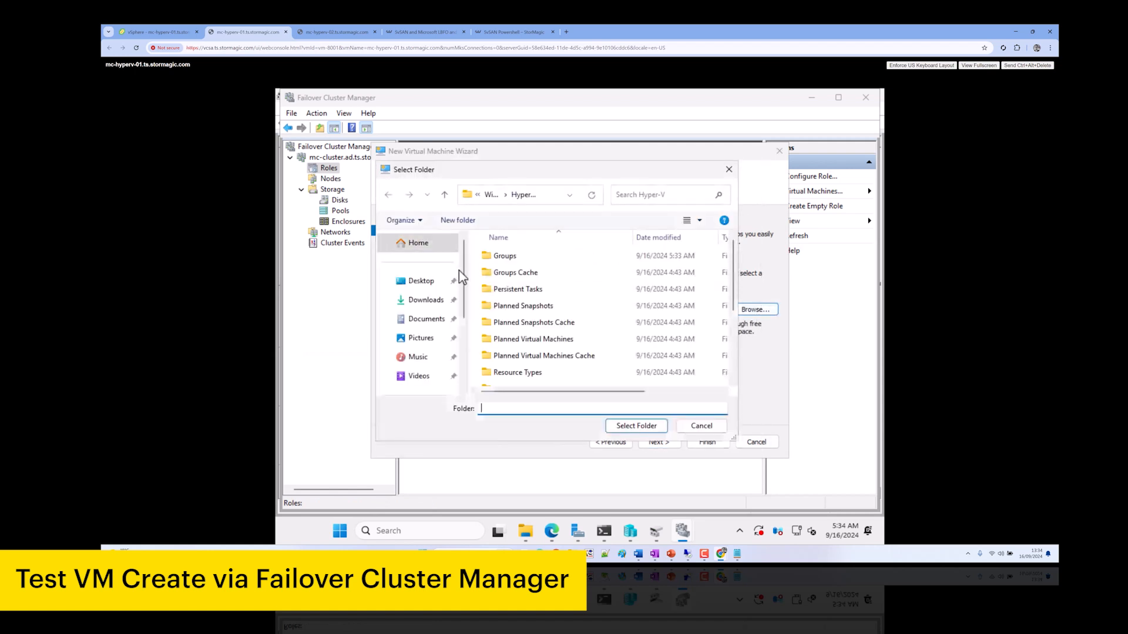
scroll(432, 351, "down", 2)
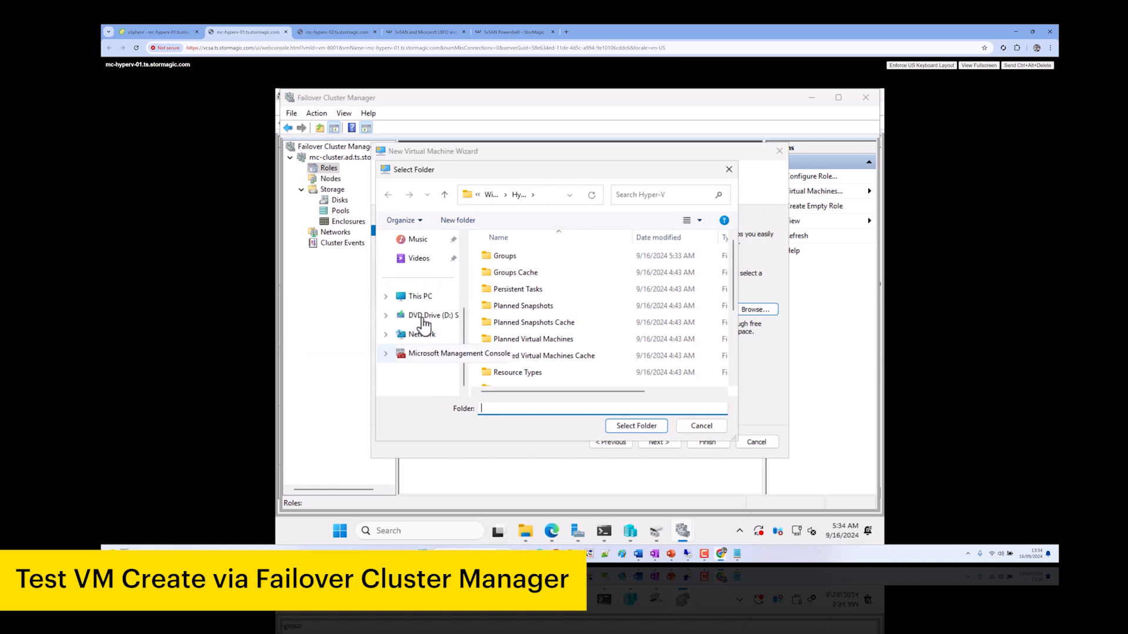
left_click(419, 304)
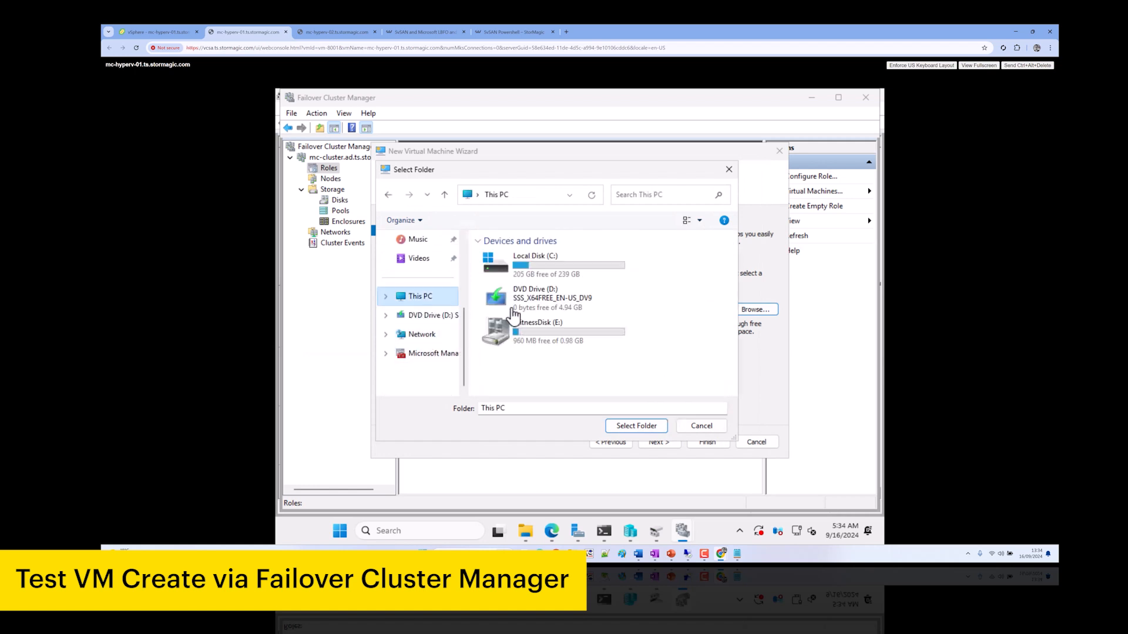
double_click(520, 262)
double_click(517, 256)
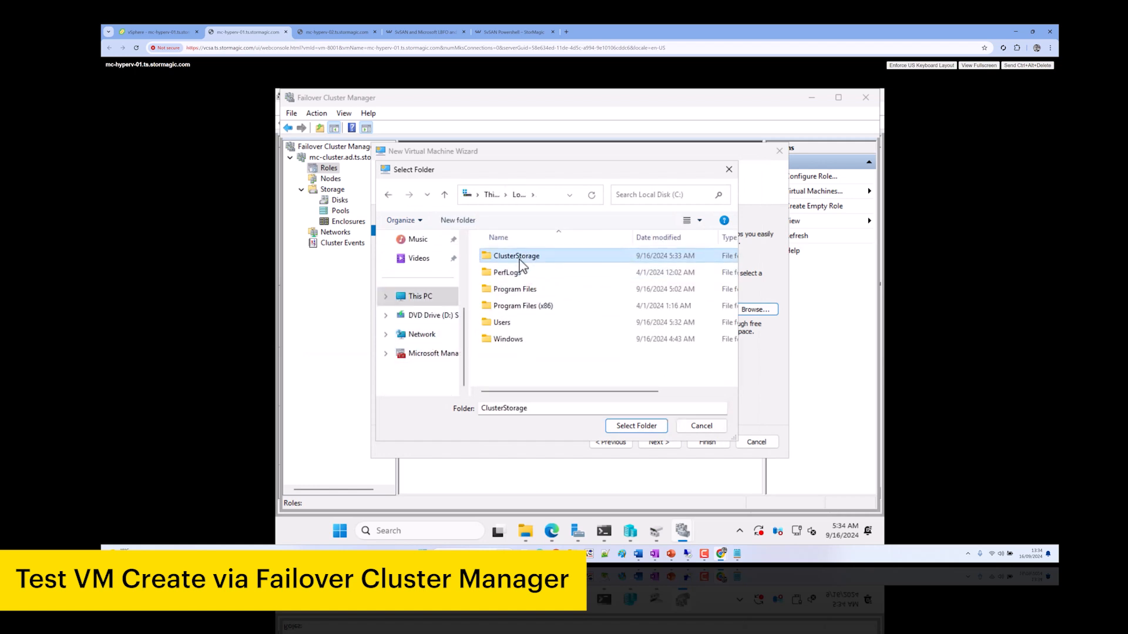
double_click(517, 256)
Create Virtual Machines and ISOs folders in Volume1 and open Virtual Machines
left_click(465, 227)
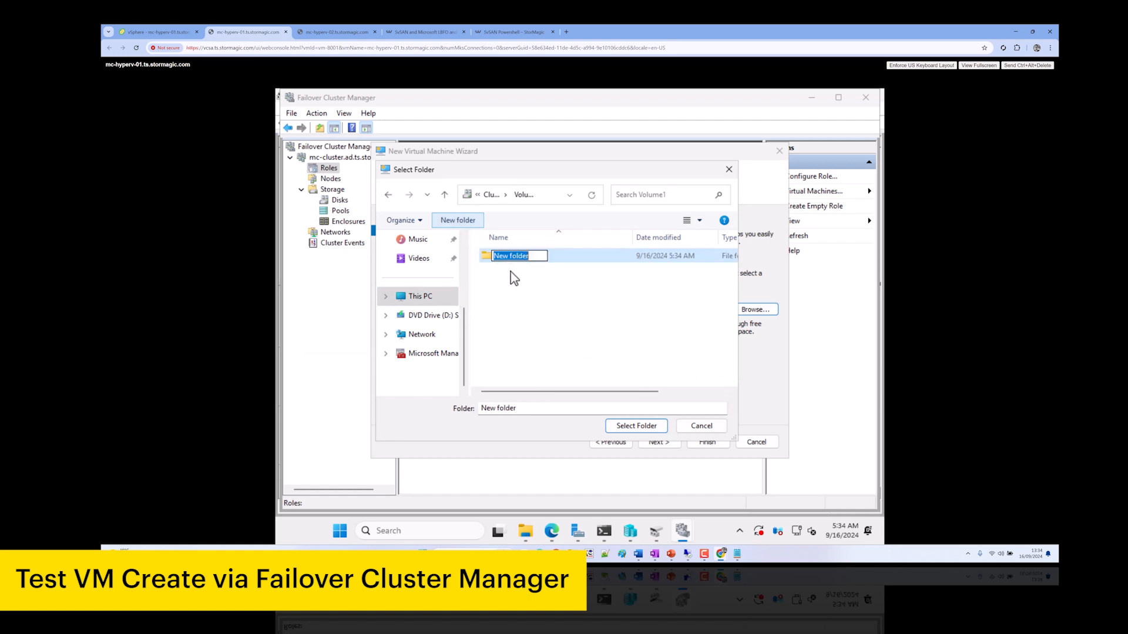
type("VM")
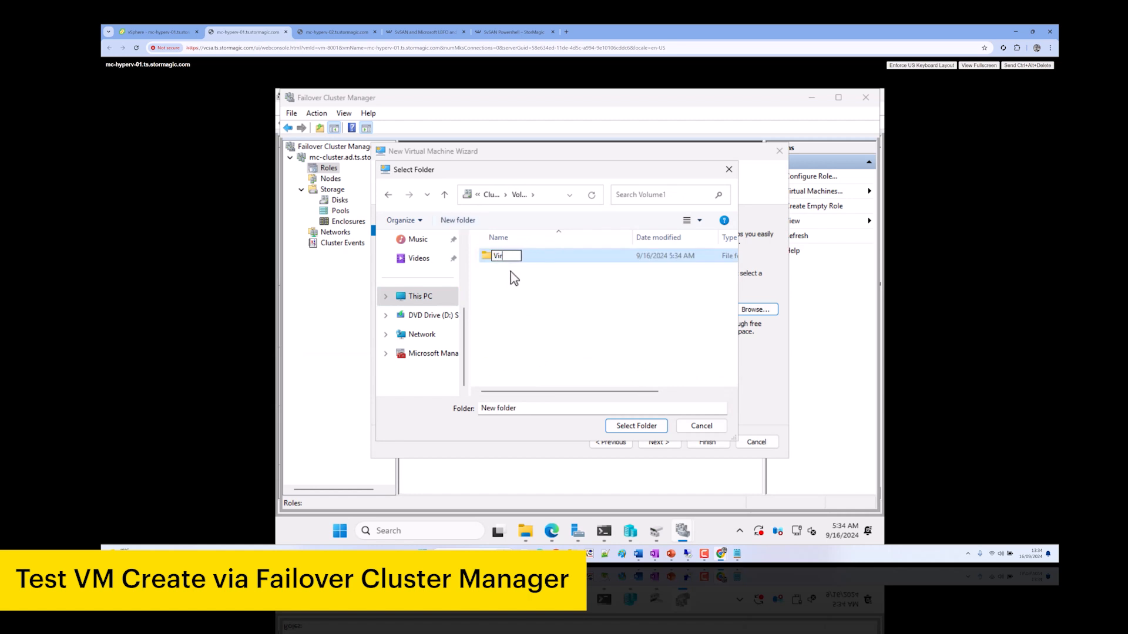
type("rtual Machin")
key("Return")
key("Return")
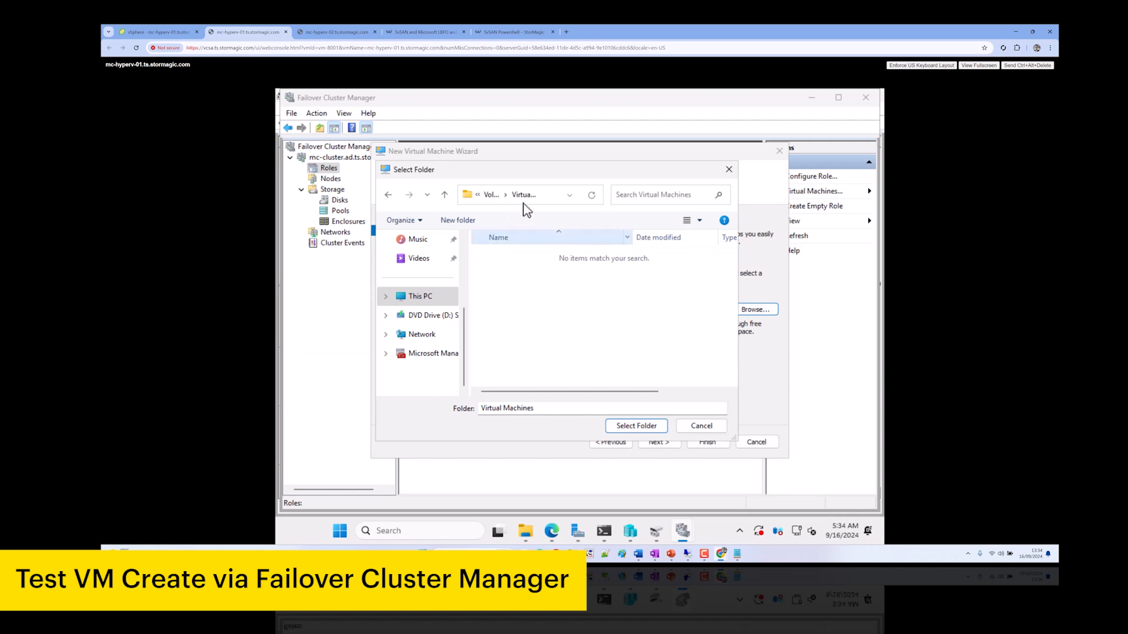
left_click(490, 197)
type("ISOs")
key("Return")
key("Up")
key("Return")
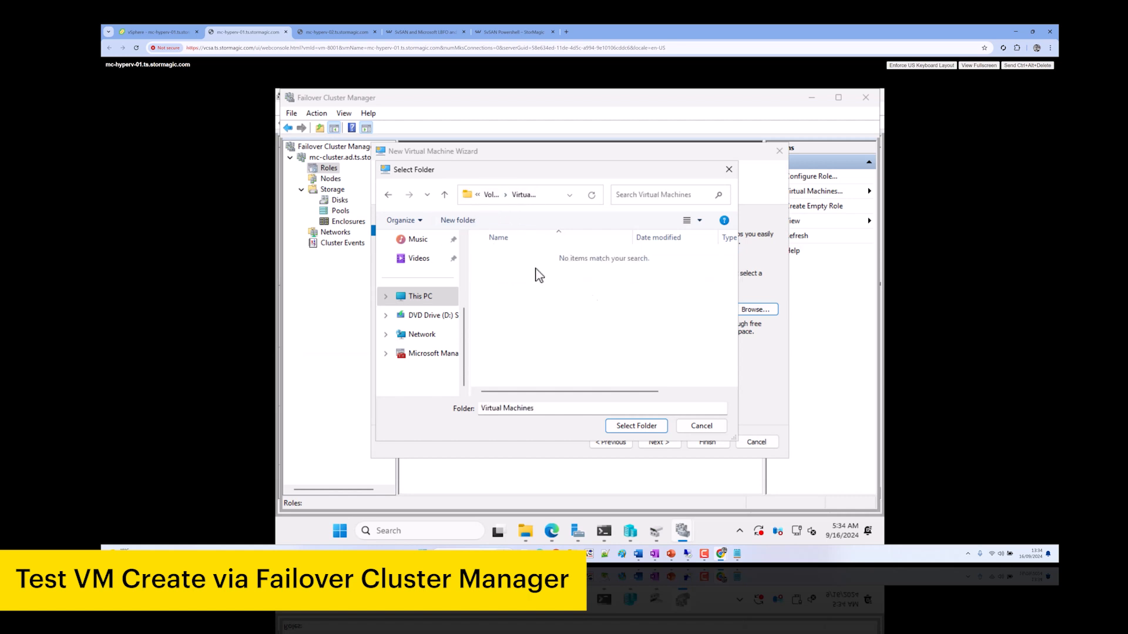
Use the Virtual Machines folder as the VM location and keep Generation 2
left_click(639, 426)
left_click(658, 441)
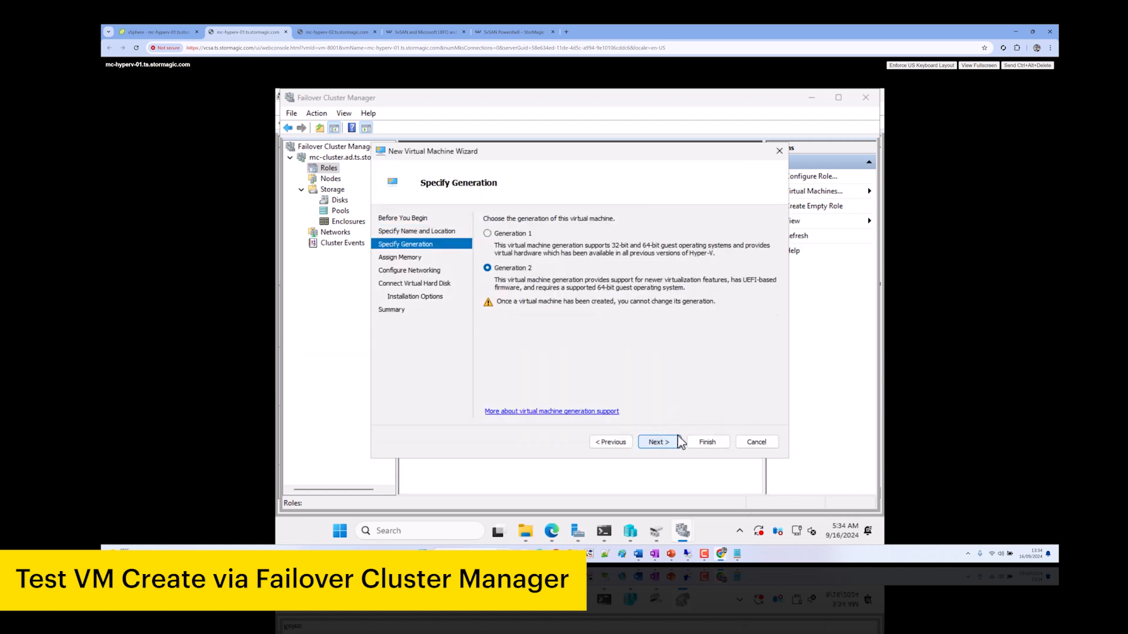
left_click(611, 442)
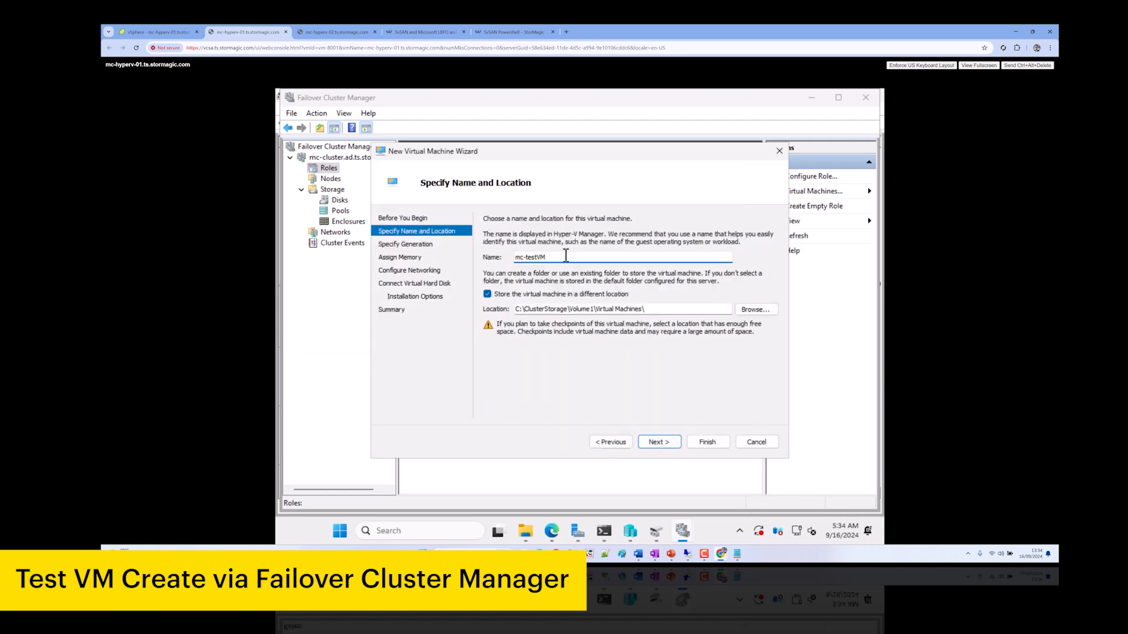
key("Return")
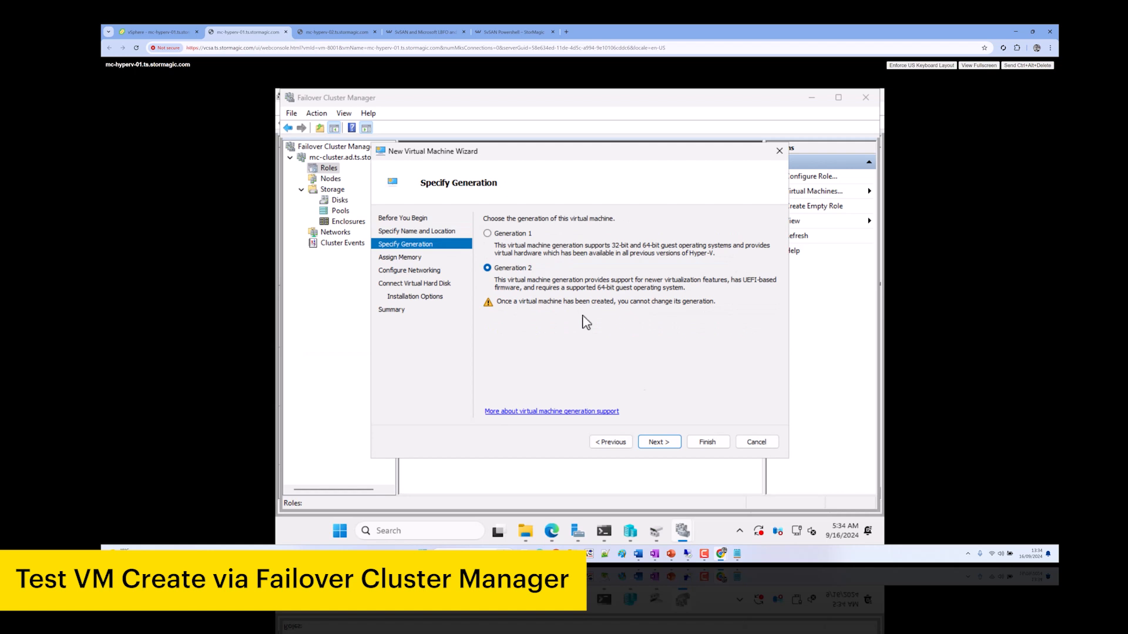
left_click(663, 443)
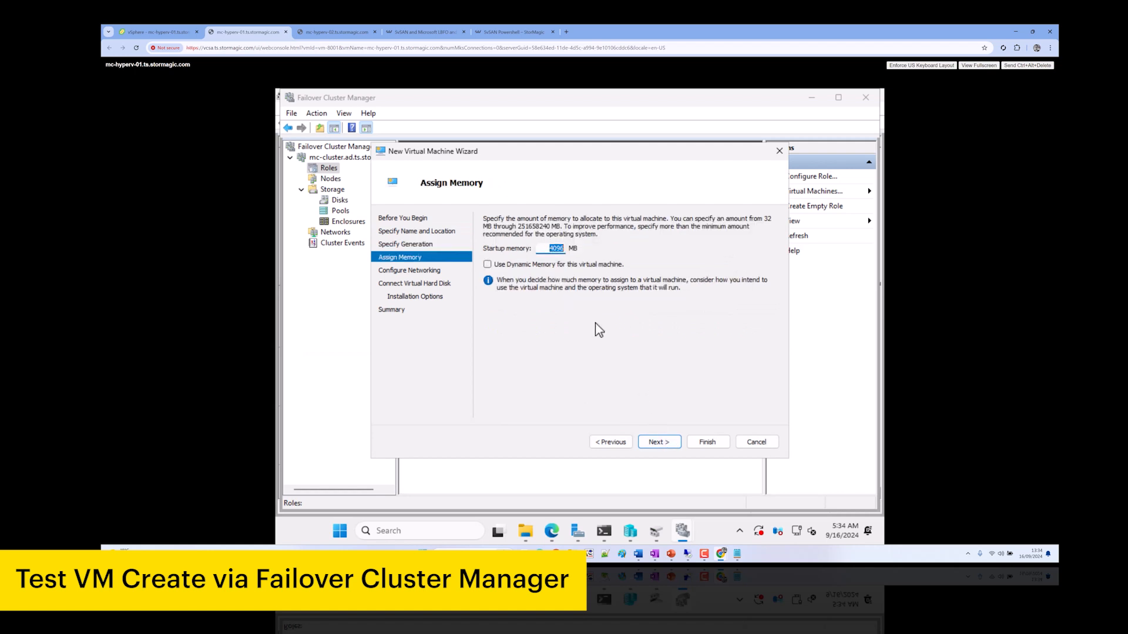
Set 1024 MB startup memory and connect the VM to SET-VMSwitch
type("1024")
left_click(650, 442)
left_click(659, 441)
left_click(569, 243)
left_click(569, 243)
left_click(560, 243)
left_click(558, 261)
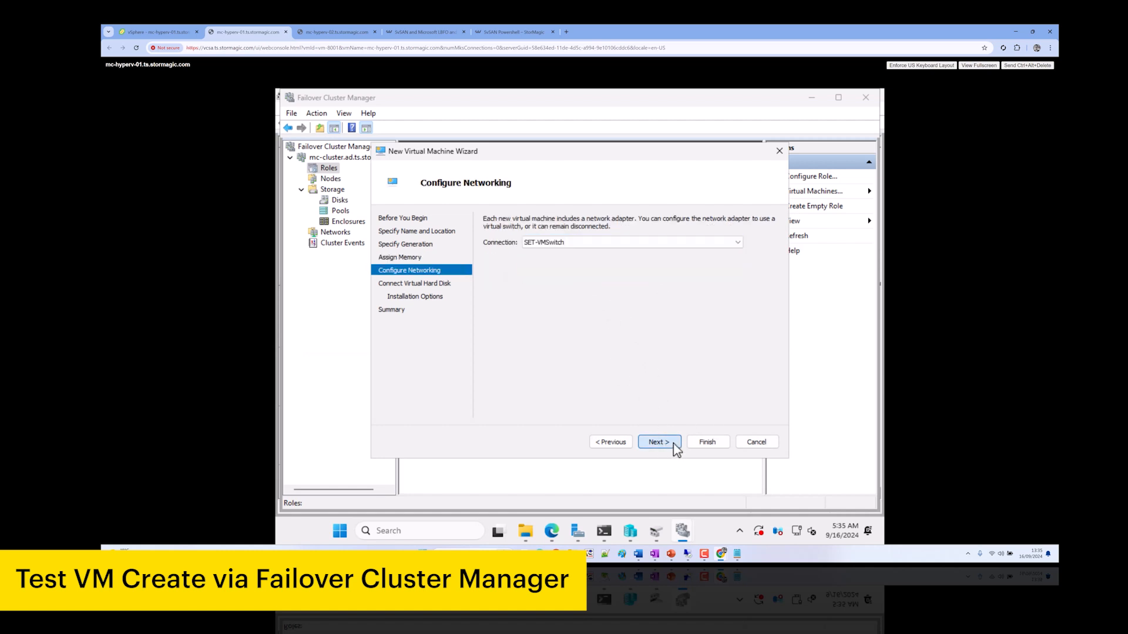
Give the VM a 20 GB virtual disk, finish, and close the High Availability summary
left_click(659, 441)
double_click(549, 305)
type("20")
left_click(654, 444)
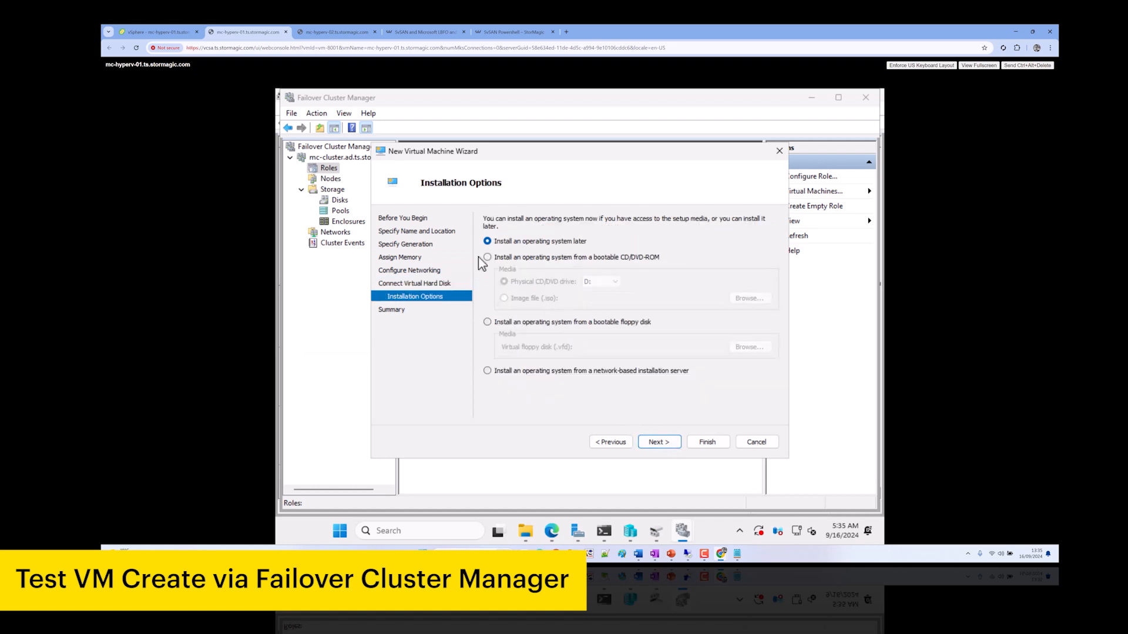
left_click(659, 445)
left_click(707, 444)
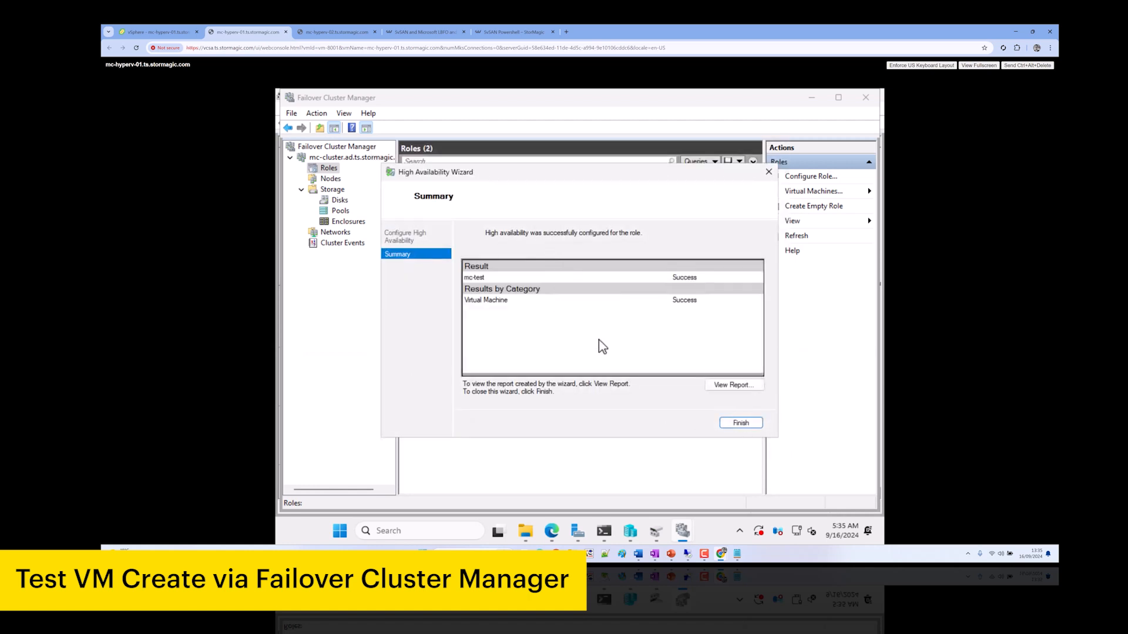
left_click(741, 423)
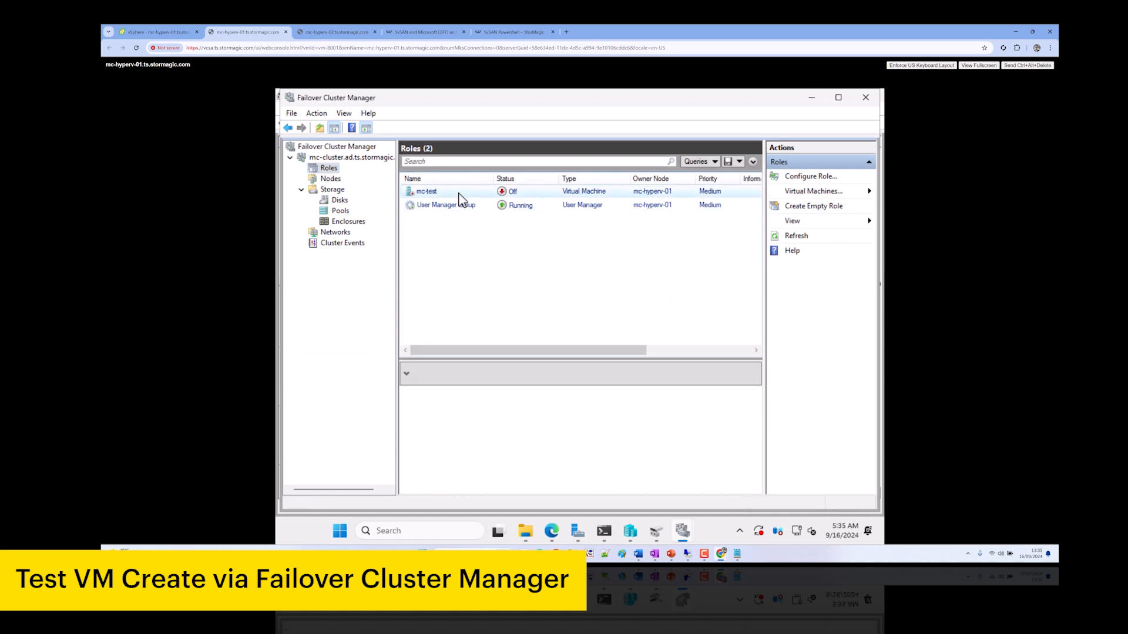
Start mc-test and live-migrate it to node mc-hyperv-02
right_click(459, 194)
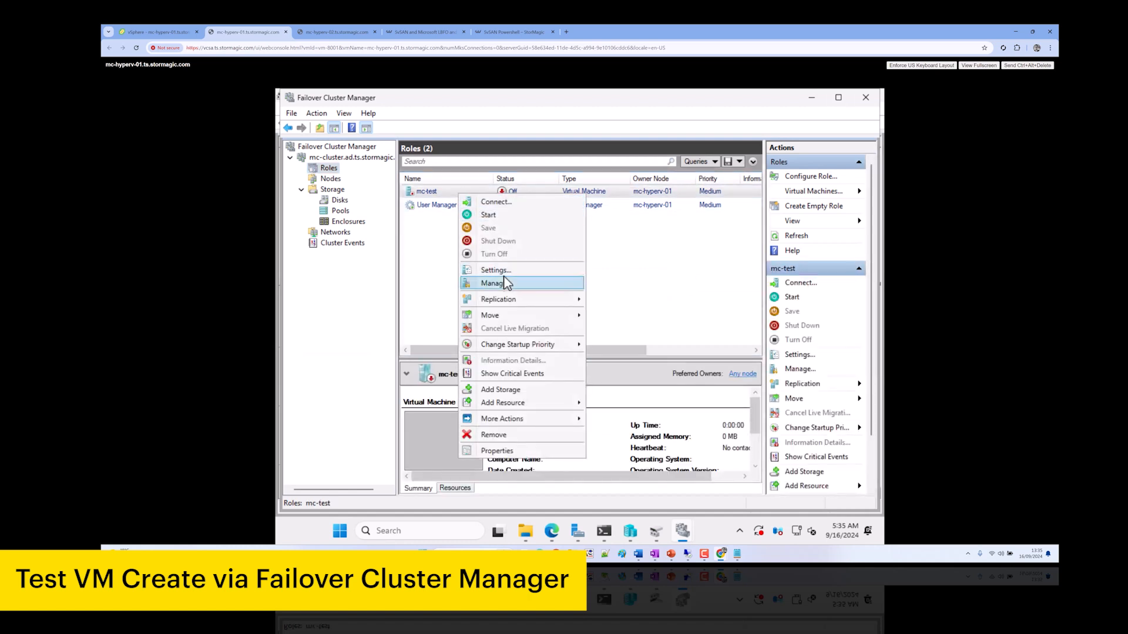
left_click(501, 215)
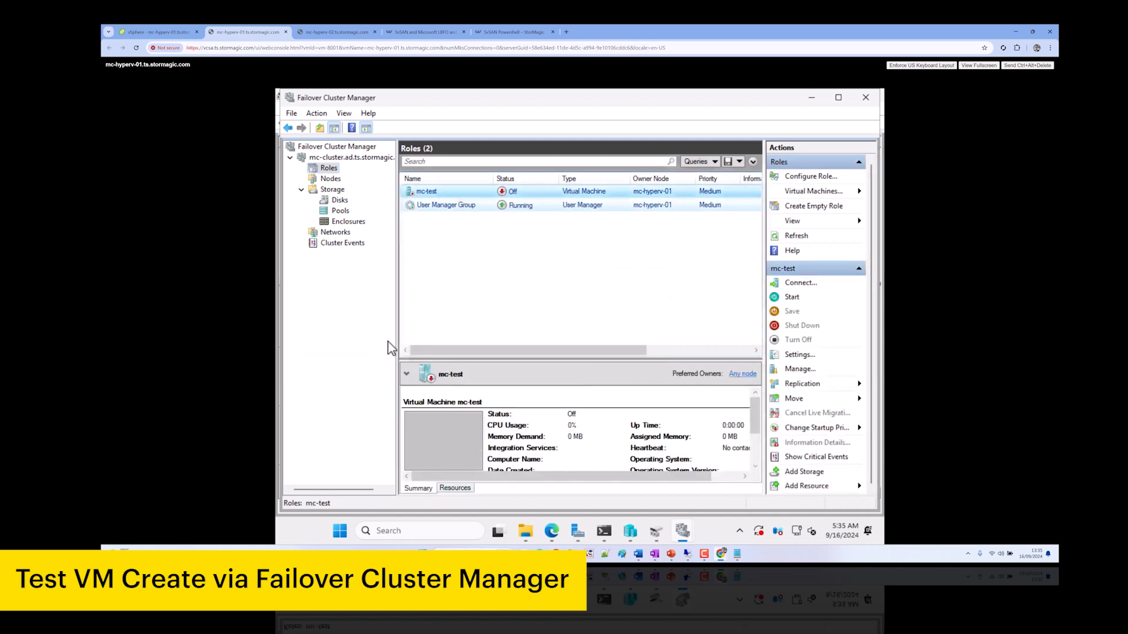
right_click(448, 194)
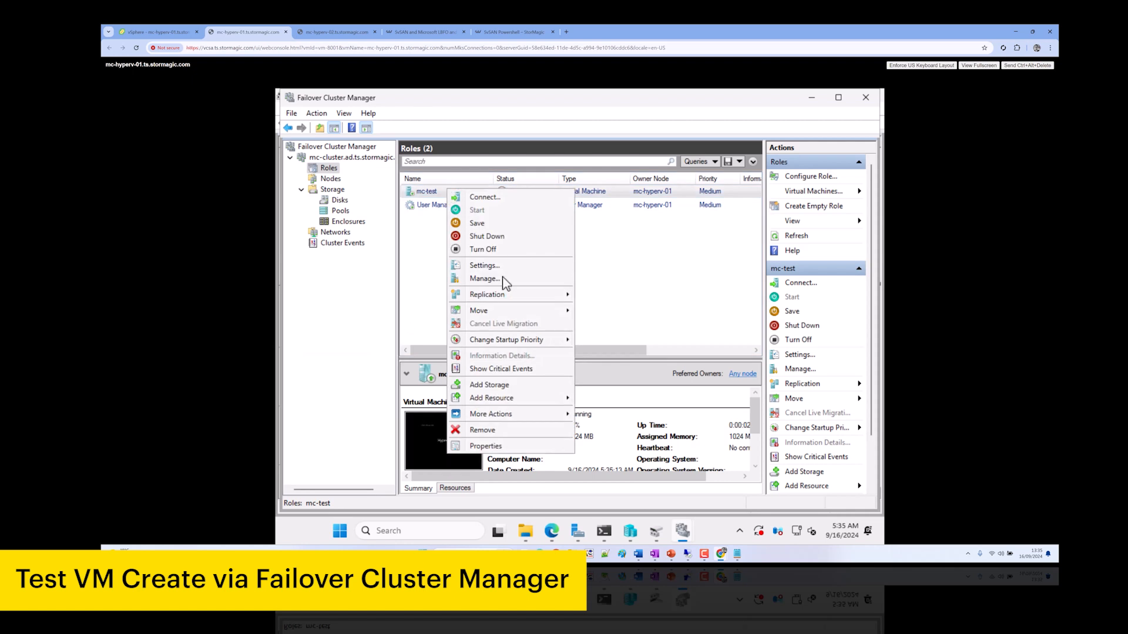
mouse_move(524, 313)
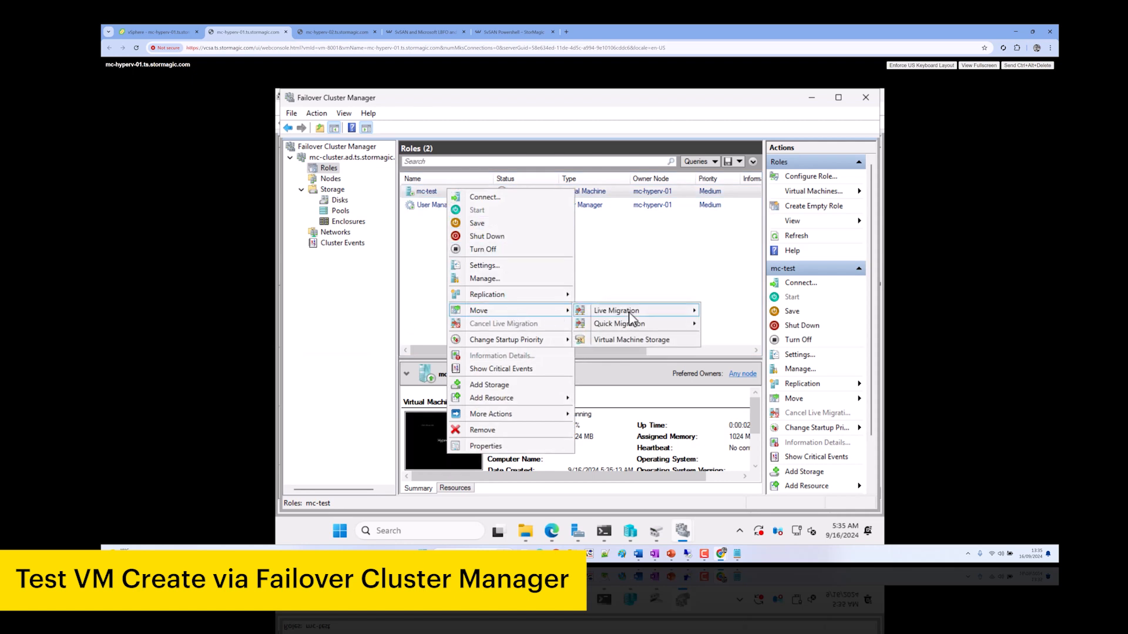
mouse_move(632, 314)
left_click(741, 324)
left_click(511, 260)
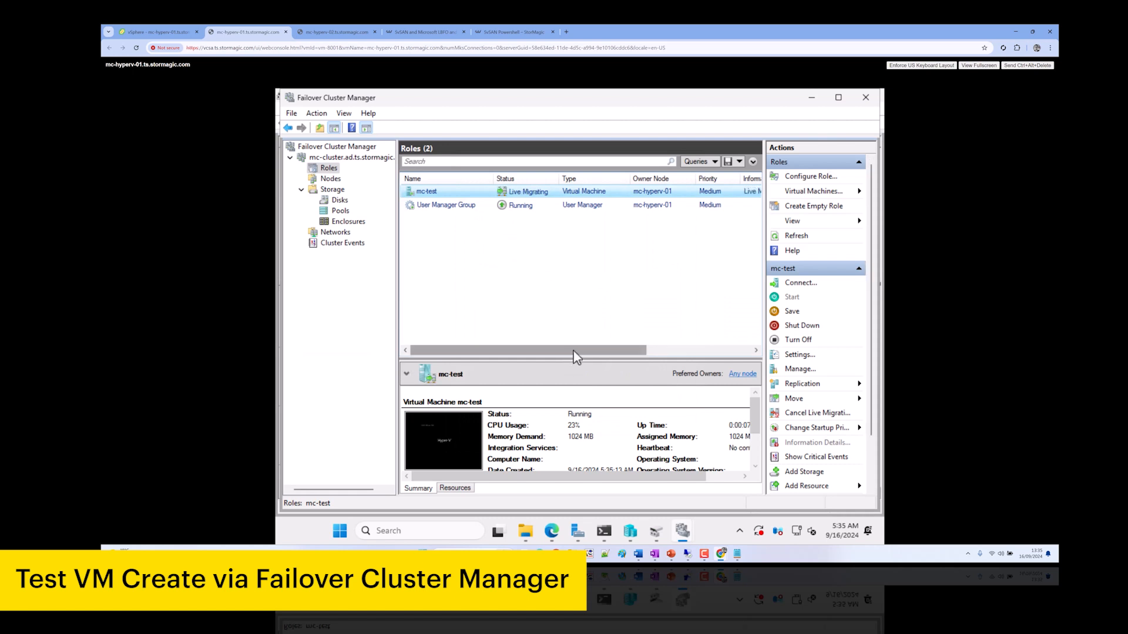
Switch to the browser to check the SvSAN targets
left_click(654, 351)
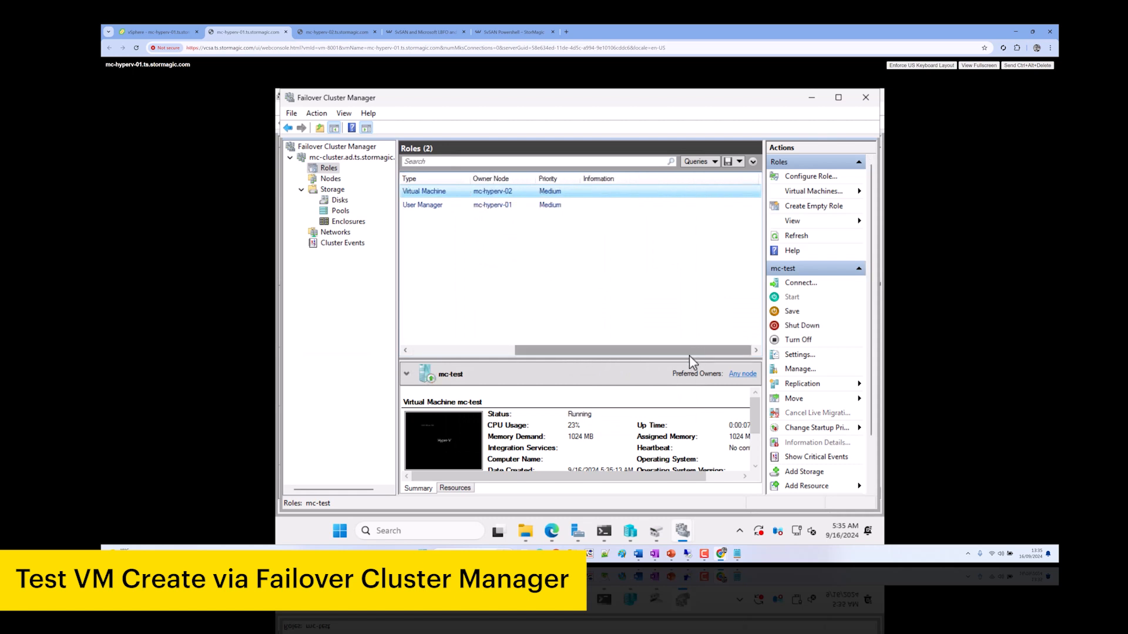
left_click_drag(560, 359, 512, 338)
left_click(420, 331)
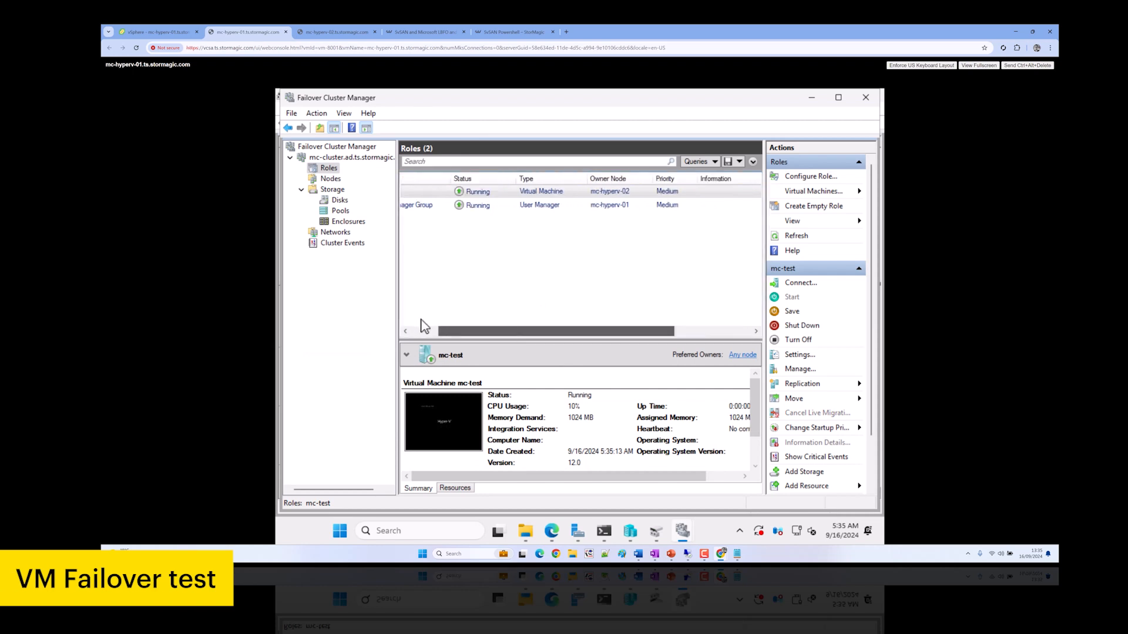
left_click(554, 533)
Check the SvSAN Targets page, then power off host mc-hyperv-02 in vSphere
left_click(376, 98)
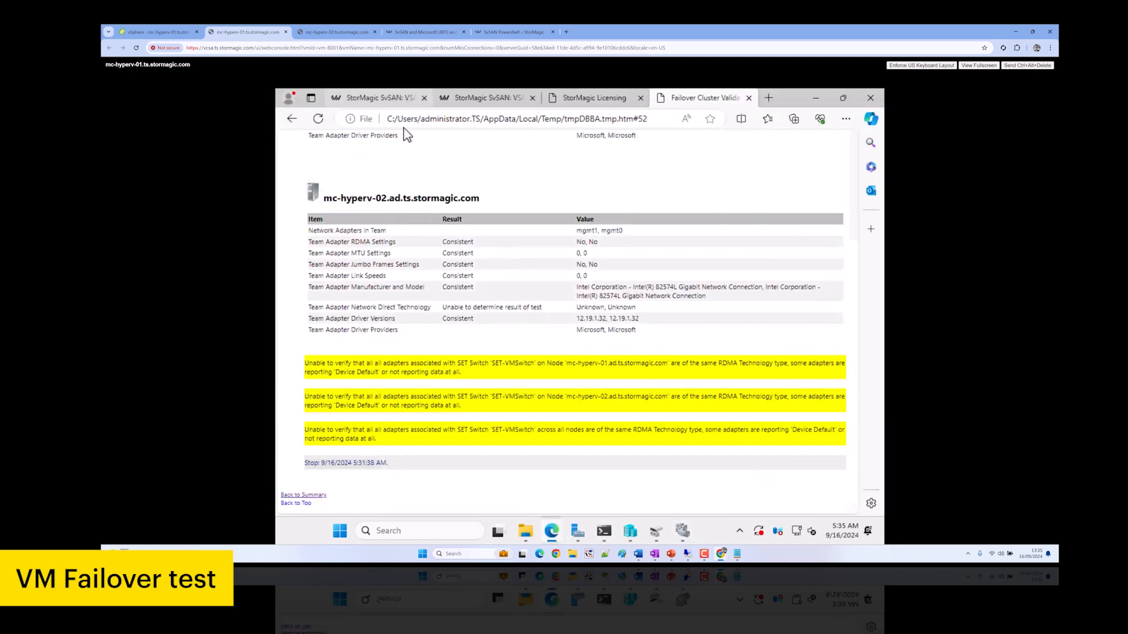
left_click(156, 31)
left_click(182, 203)
right_click(195, 205)
mouse_move(238, 225)
left_click(329, 232)
left_click(664, 329)
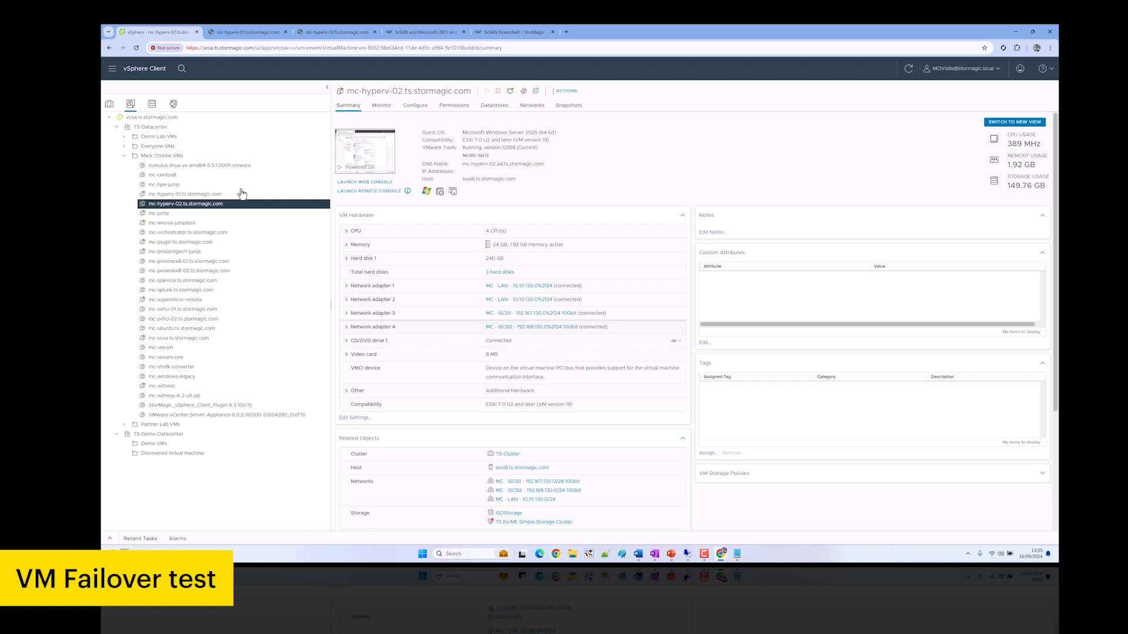
Return to Failover Cluster Manager on mc-hyperv-01 and select the mc-test role
left_click(247, 32)
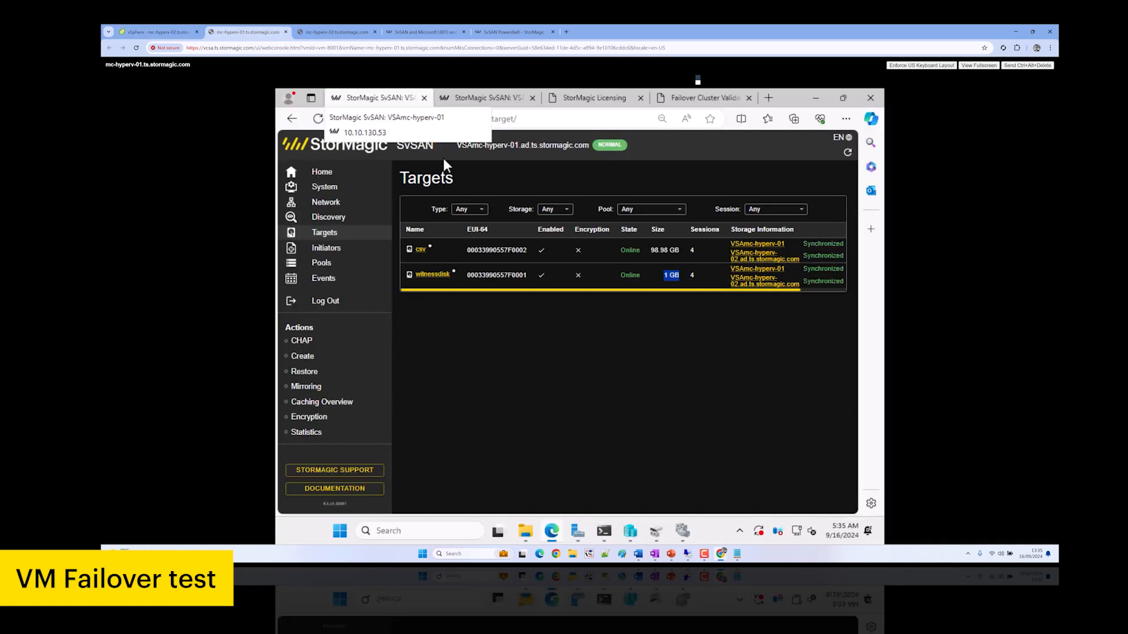
mouse_move(683, 533)
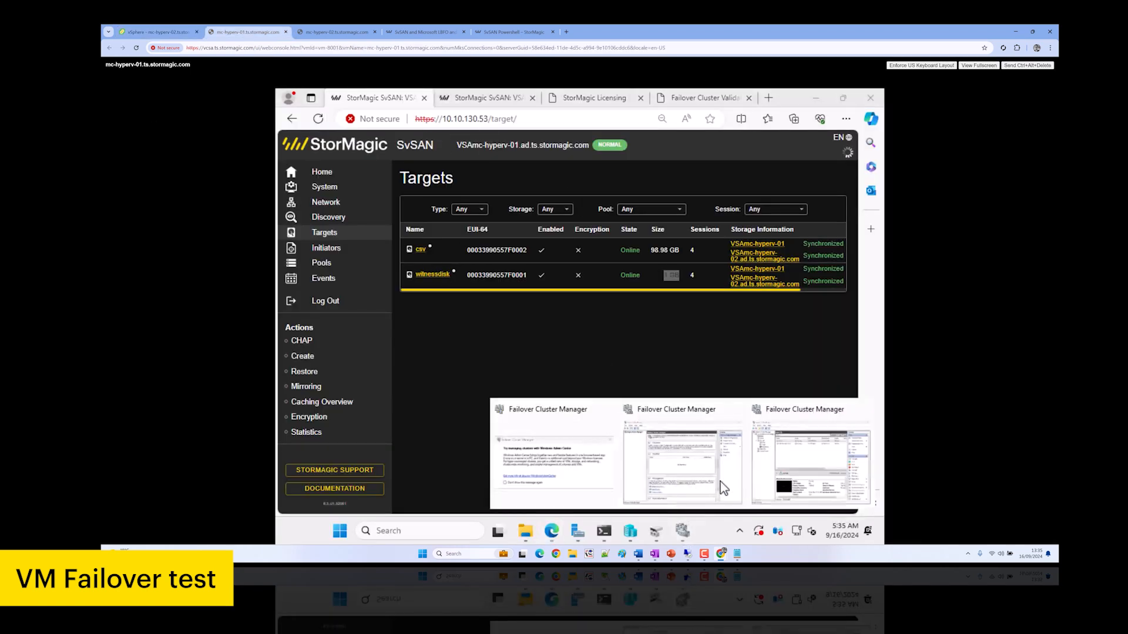
left_click(662, 406)
left_click(664, 196)
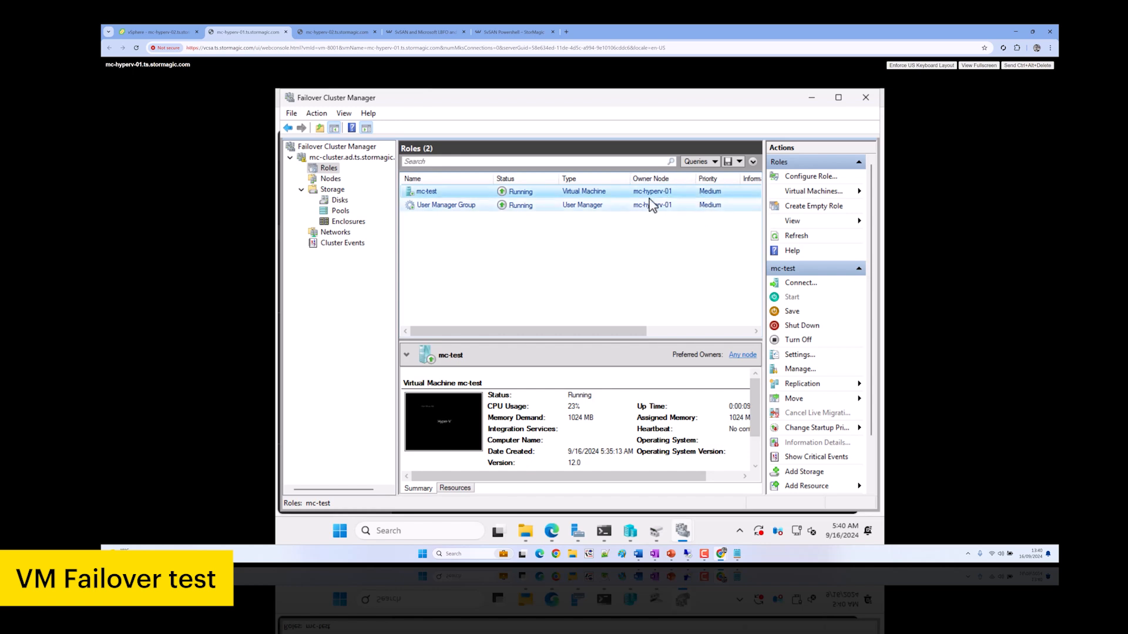
Open the mc-test console to confirm it is still running, then close it
right_click(458, 192)
left_click(477, 200)
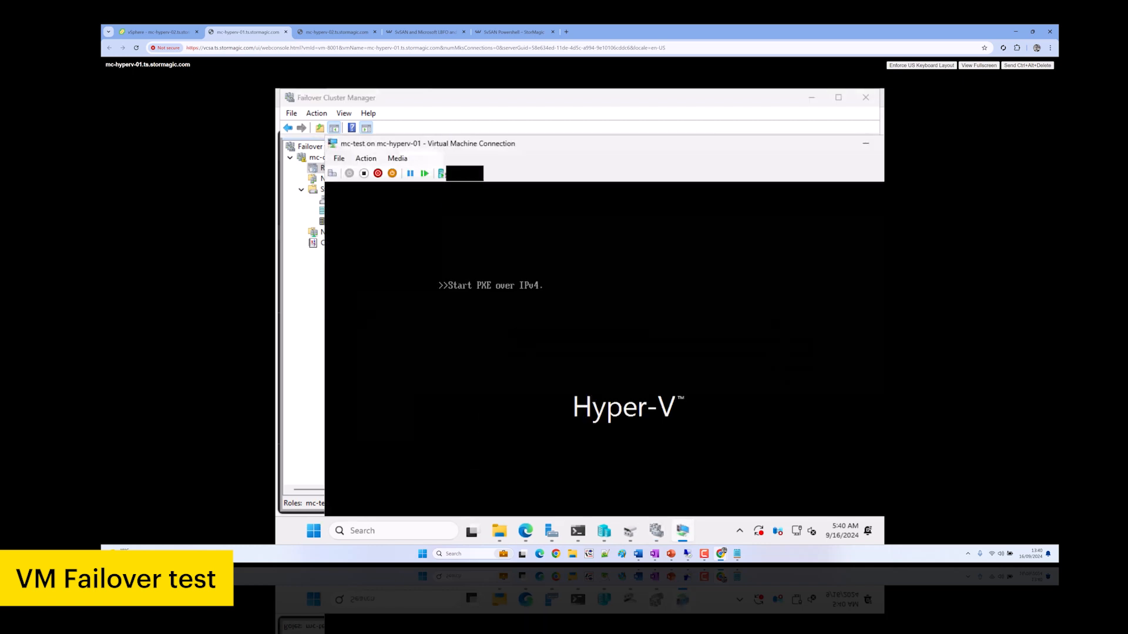
left_click(155, 32)
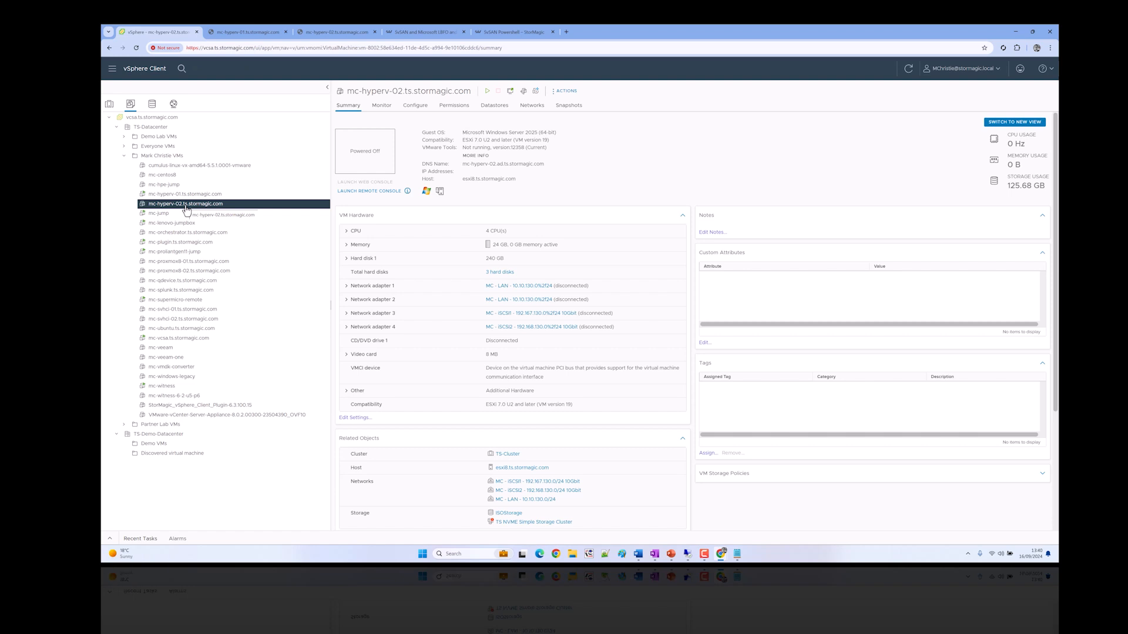
left_click(247, 31)
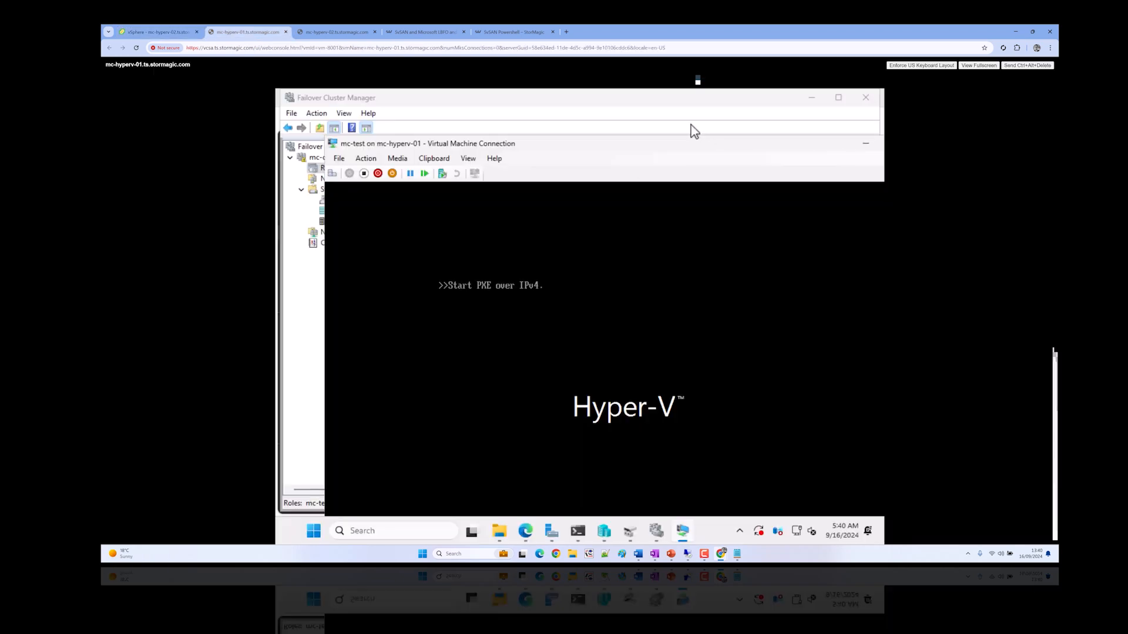
right_click(672, 153)
left_click(703, 228)
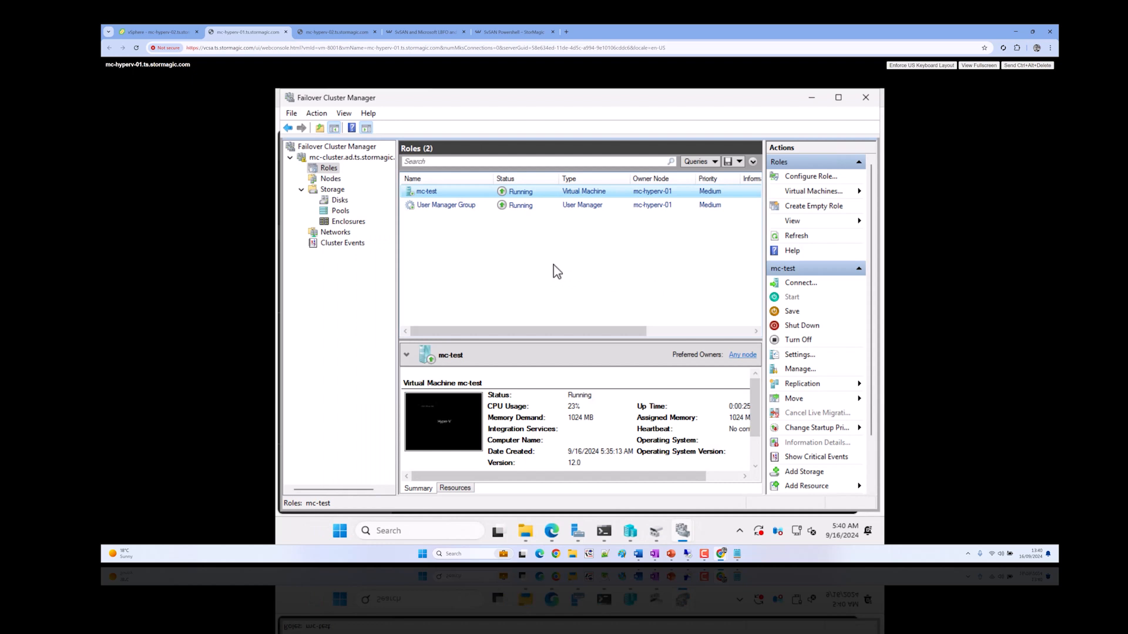
Power mc-hyperv-02 back on in vSphere and return to Failover Cluster Manager
left_click(188, 29)
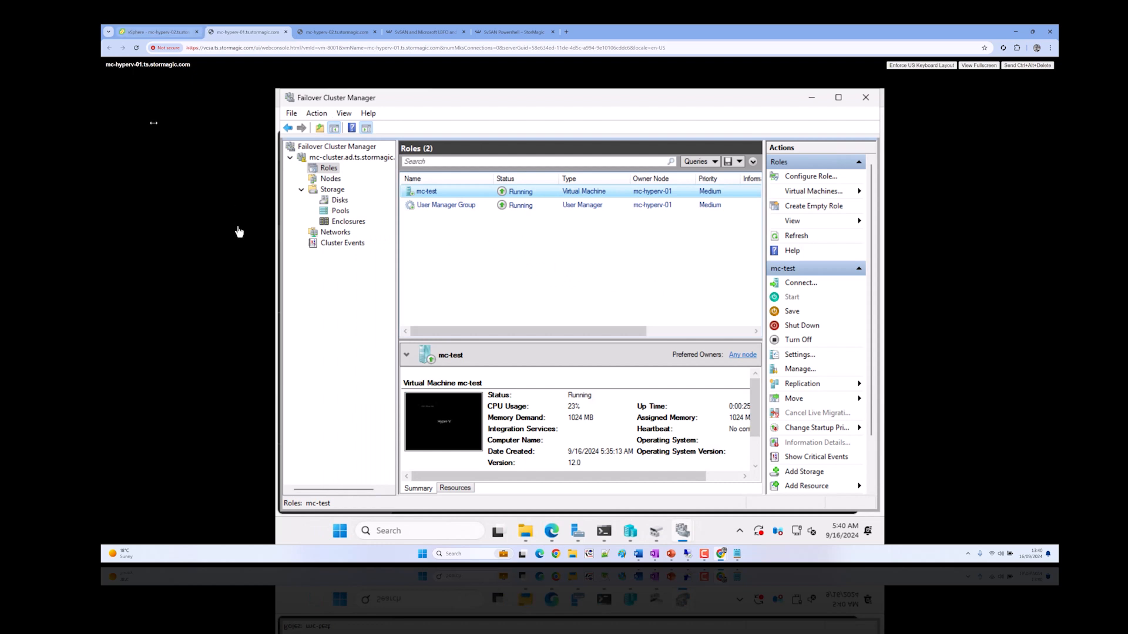
right_click(191, 206)
mouse_move(266, 225)
left_click(332, 230)
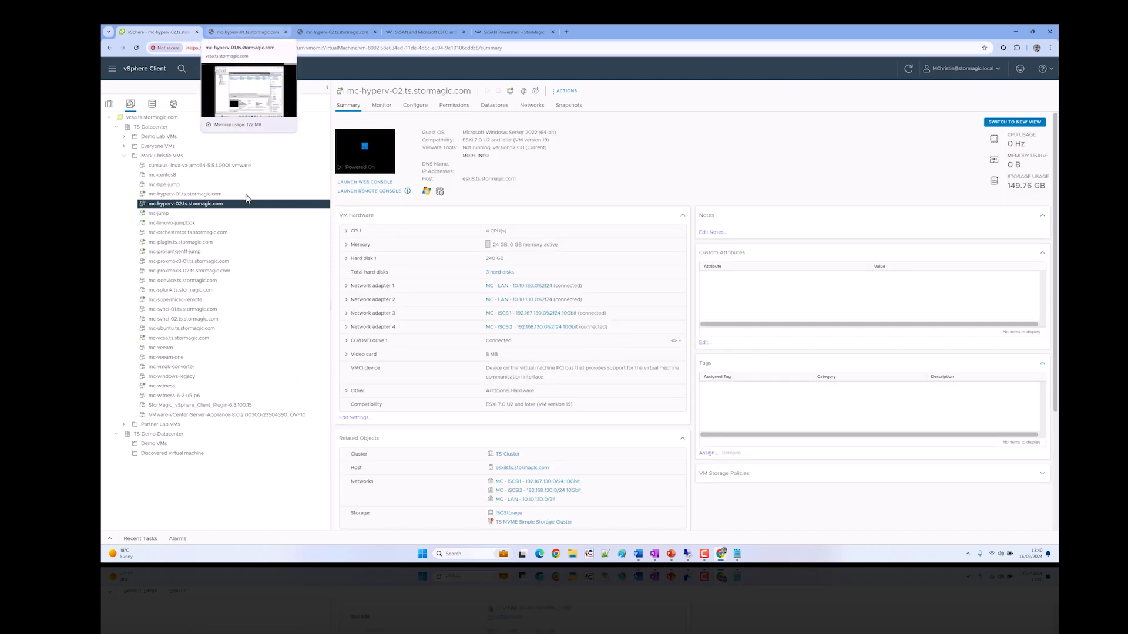
left_click(247, 32)
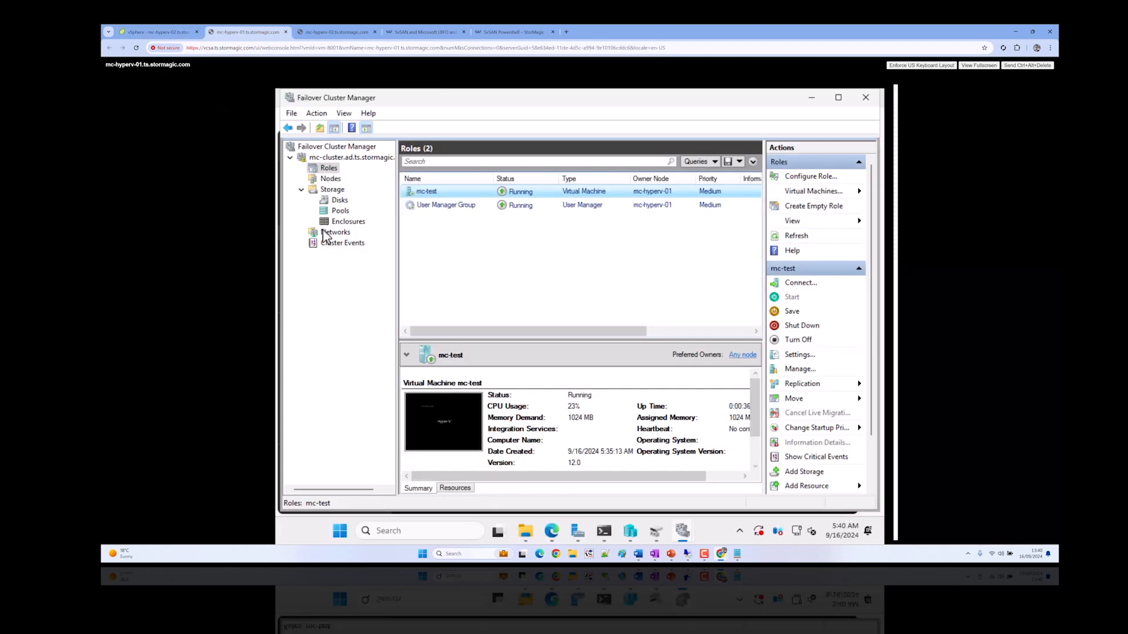